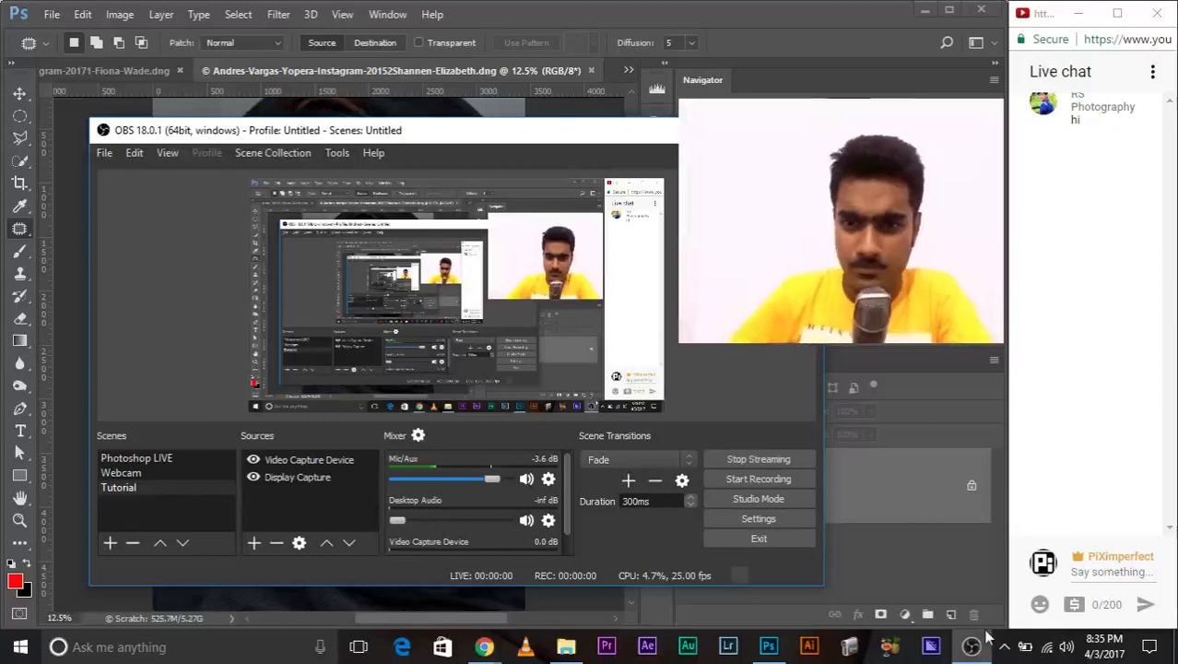
# Minimize OBS Studio so the headscarf portrait in Photoshop is visible.
pyautogui.click(971, 646)
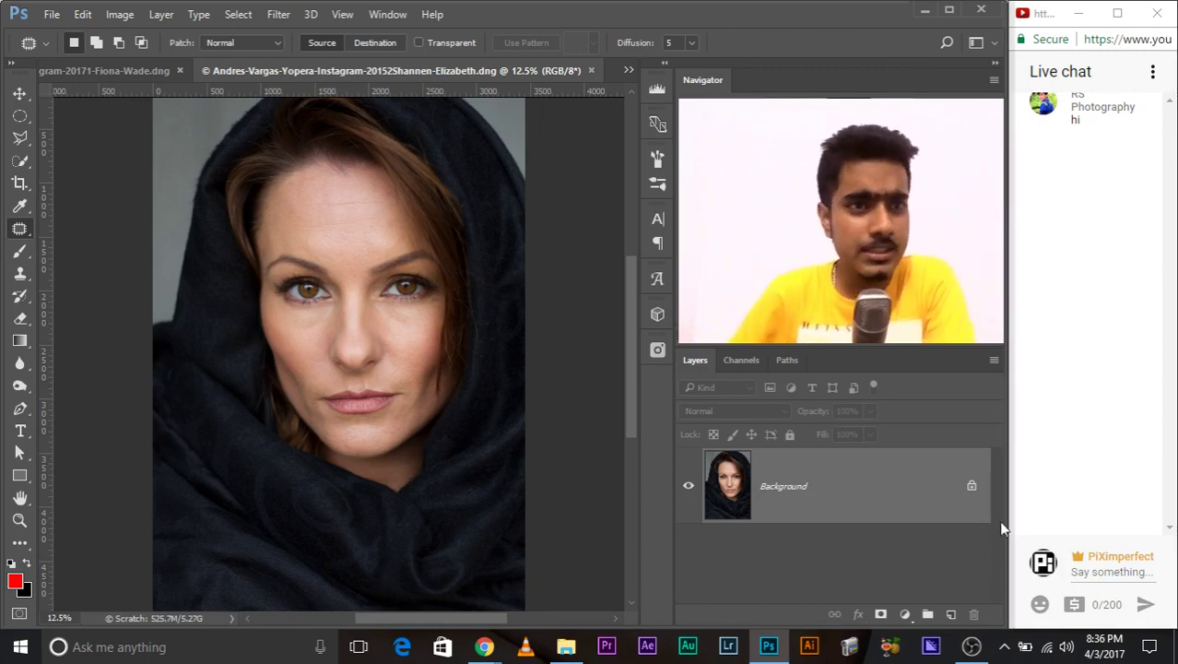
# Preview the other open portrait, return to the headscarf image, and check the open-documents list.
pyautogui.click(108, 74)
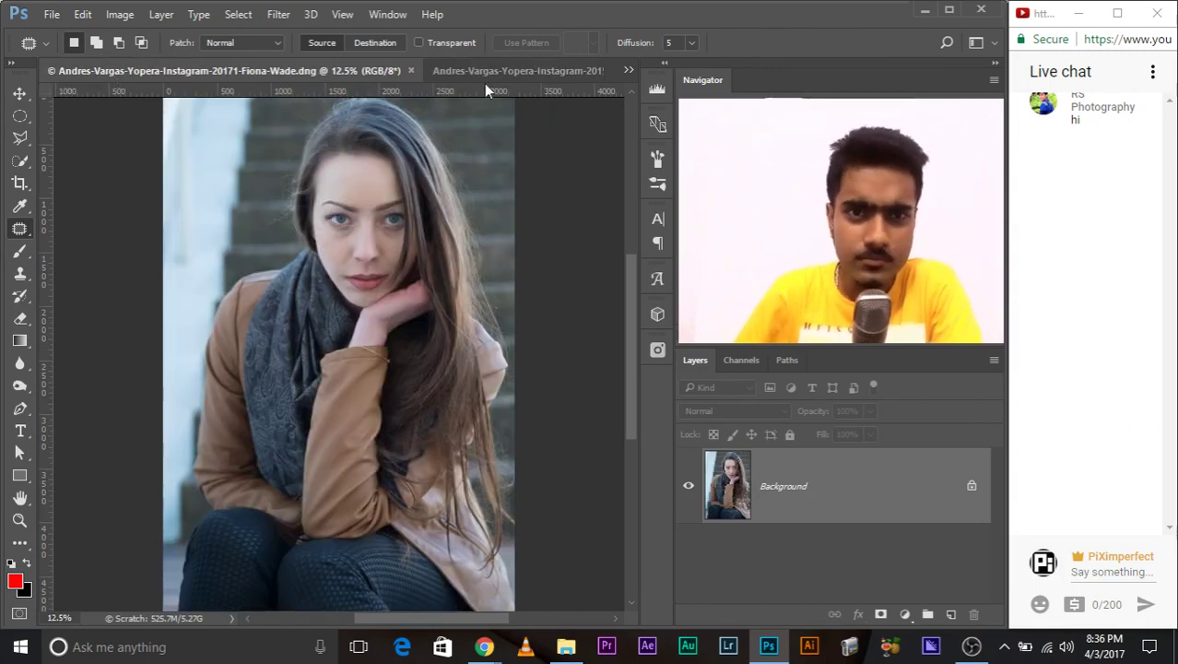
pyautogui.click(572, 74)
pyautogui.click(629, 70)
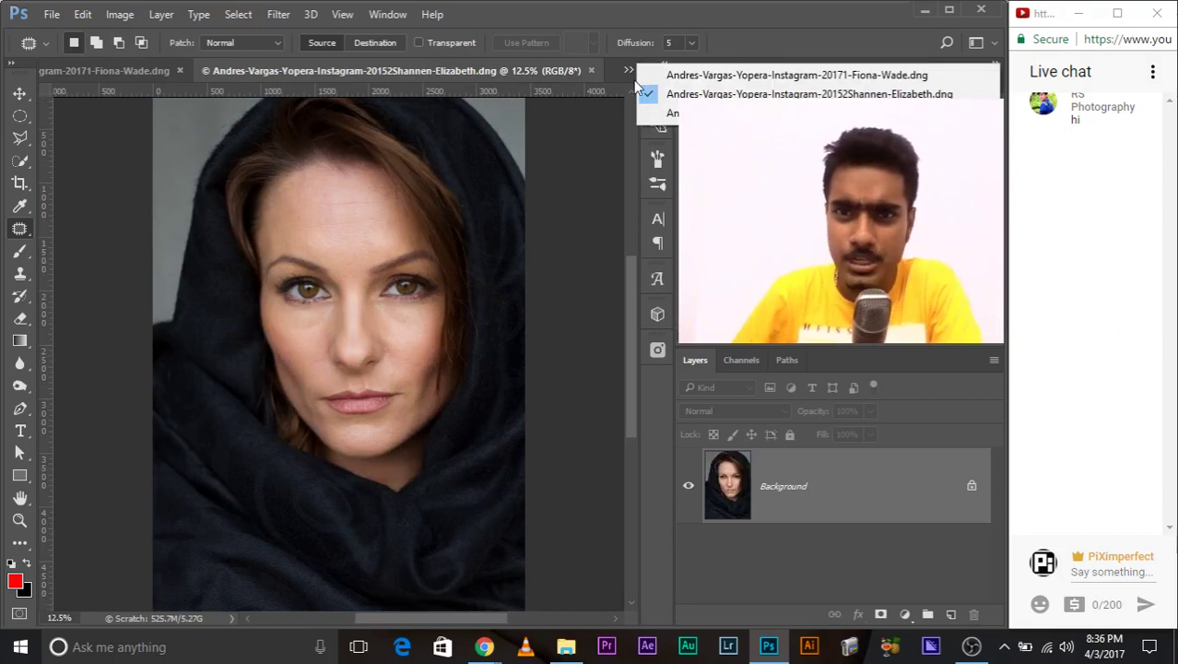
pyautogui.click(638, 93)
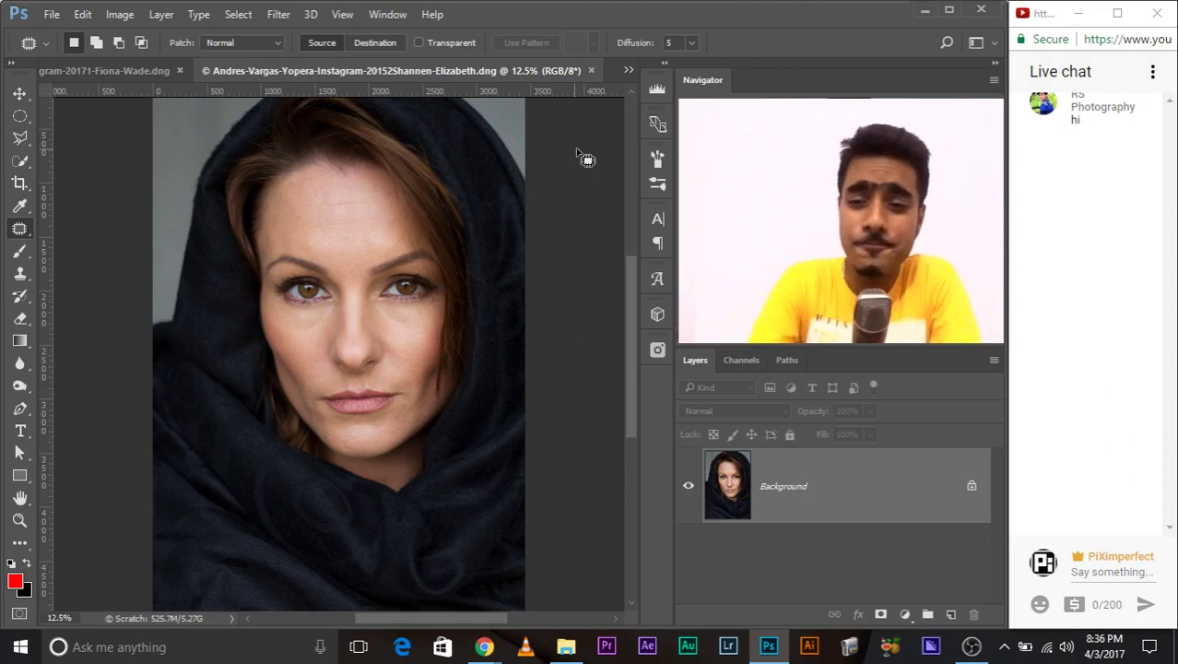
# Restore and then minimize OBS Studio, leaving the headscarf portrait in view.
pyautogui.click(971, 647)
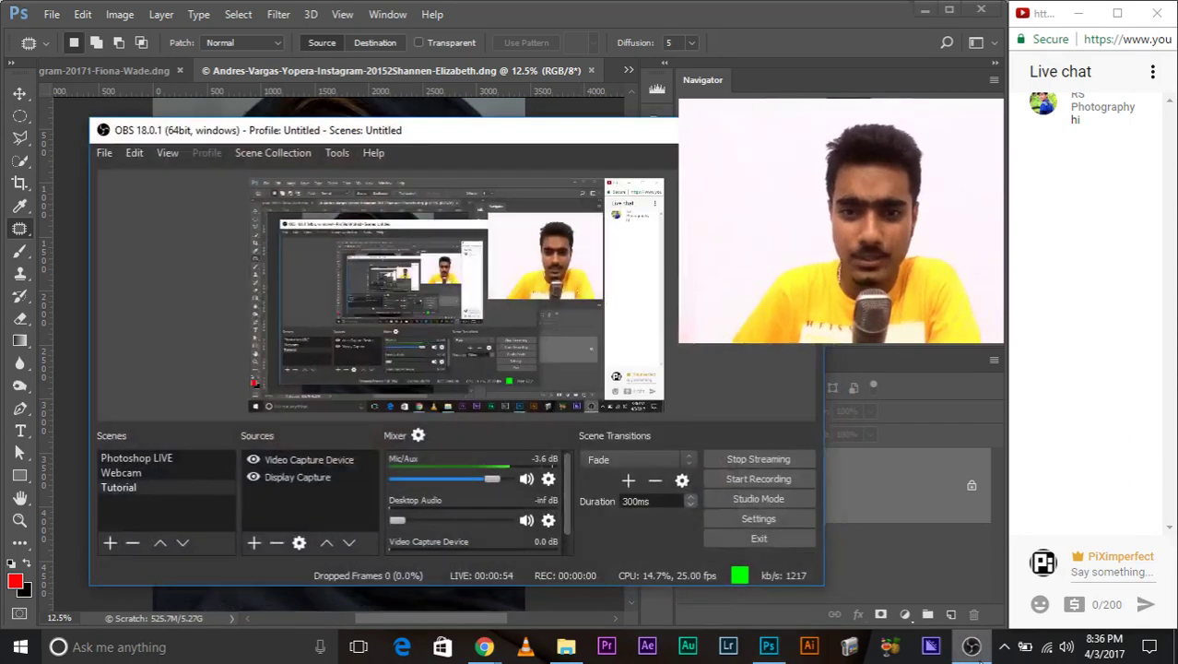
pyautogui.click(972, 646)
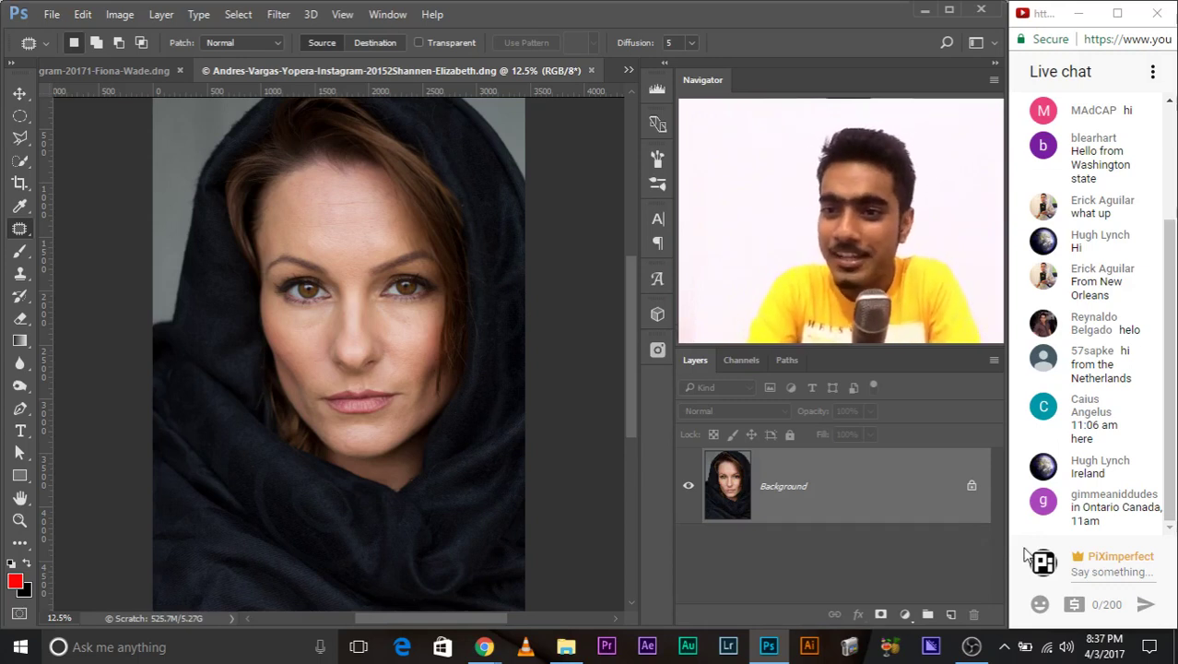
pyautogui.moveTo(1098, 325)
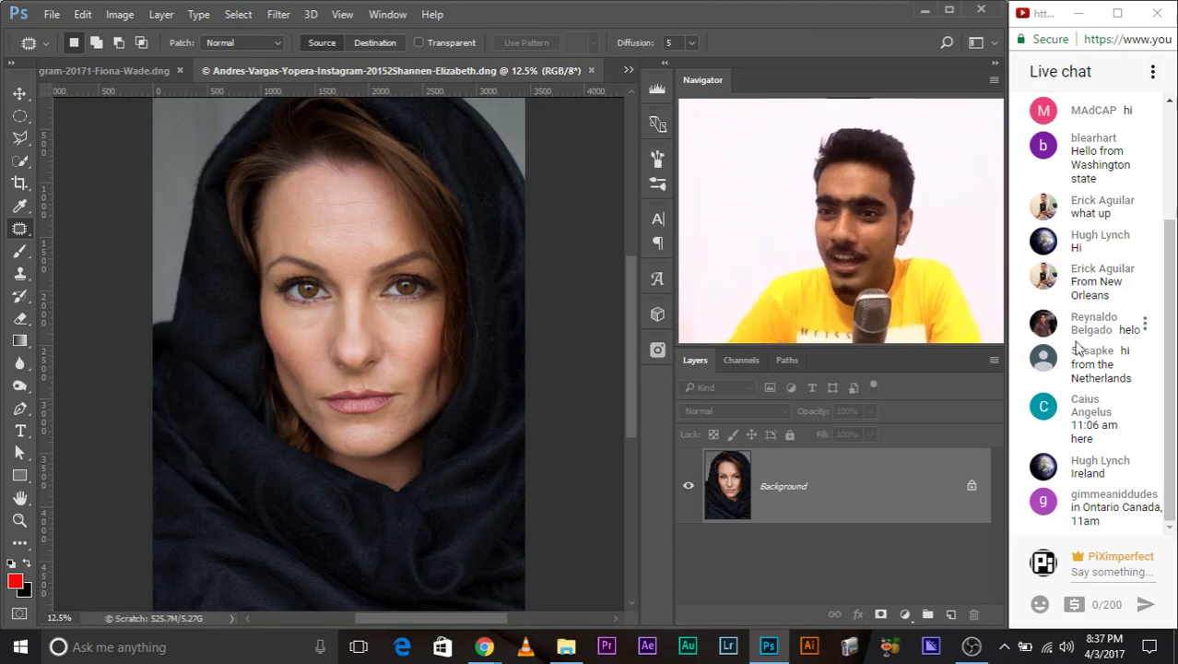
pyautogui.scroll(1, 1170, 296)
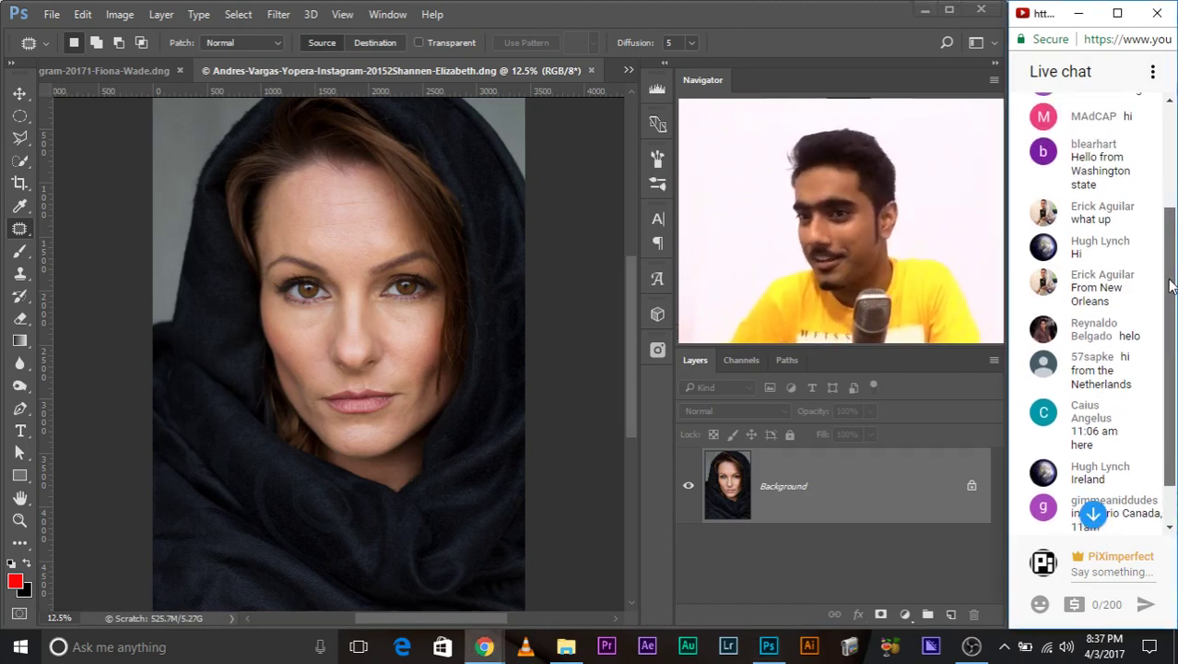
pyautogui.scroll(1, 1168, 276)
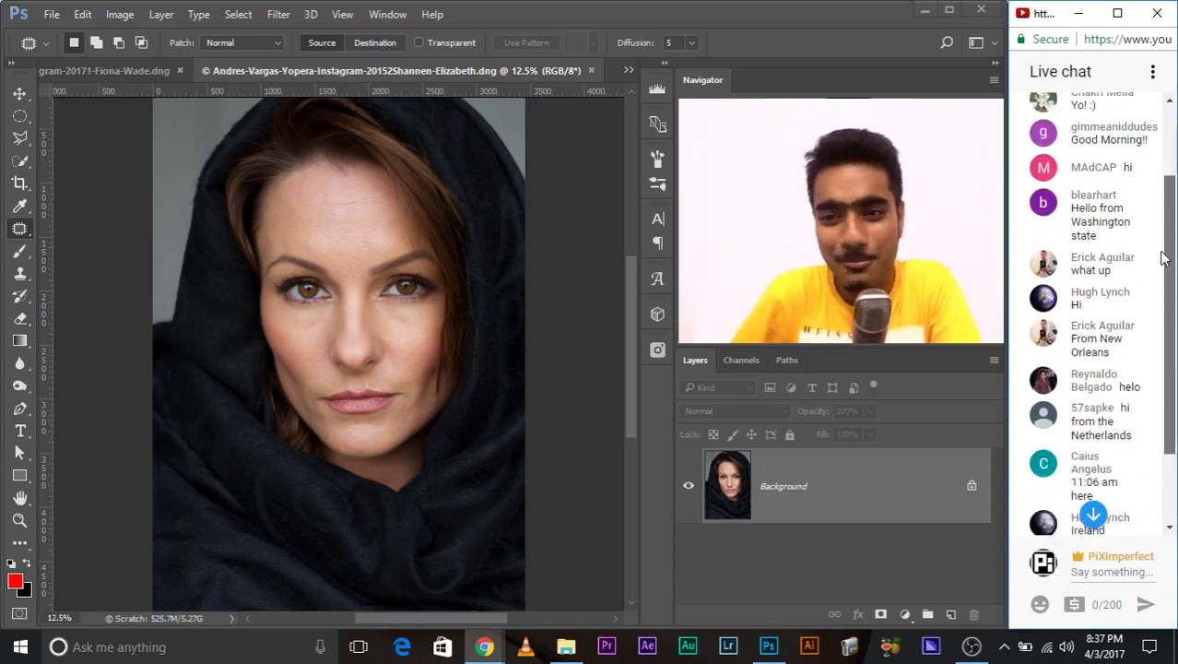
pyautogui.scroll(-2, 1162, 259)
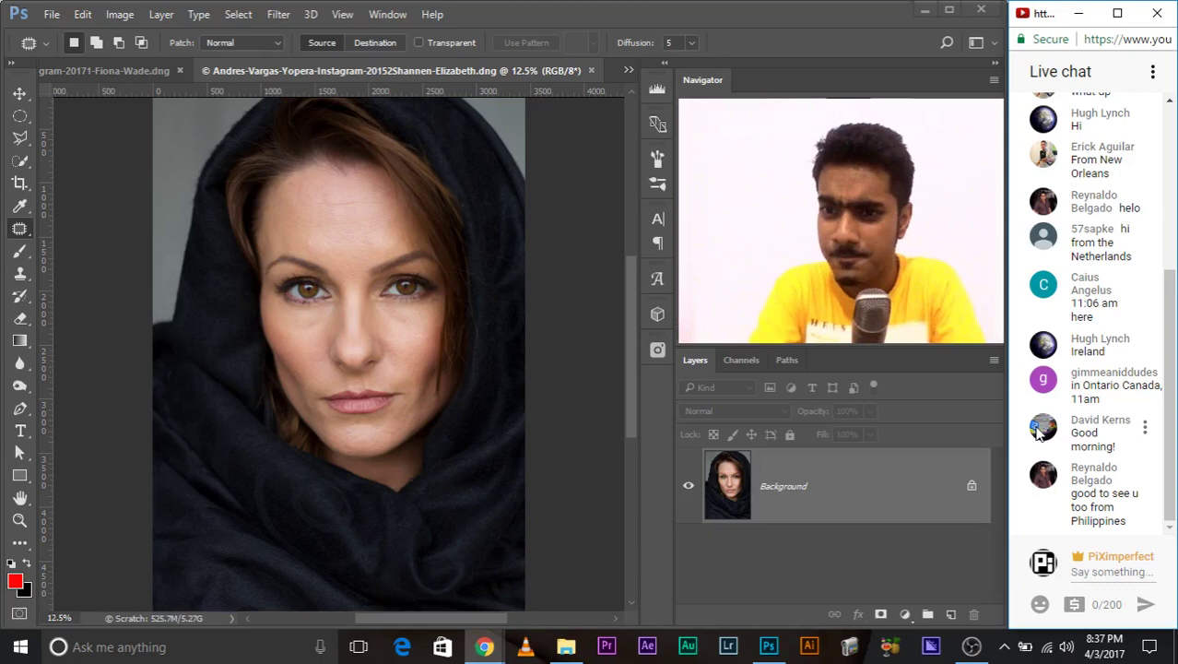
pyautogui.hotkey('ctrl', '+')
pyautogui.hotkey('ctrl', '+')
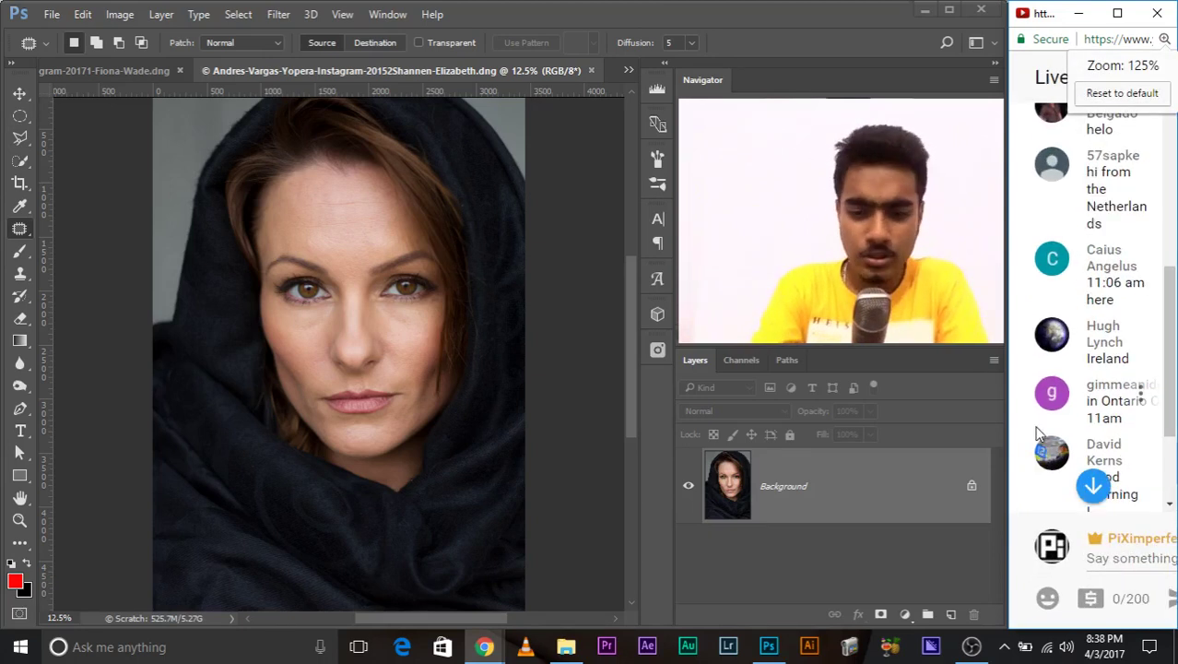
pyautogui.hotkey('ctrl', '-')
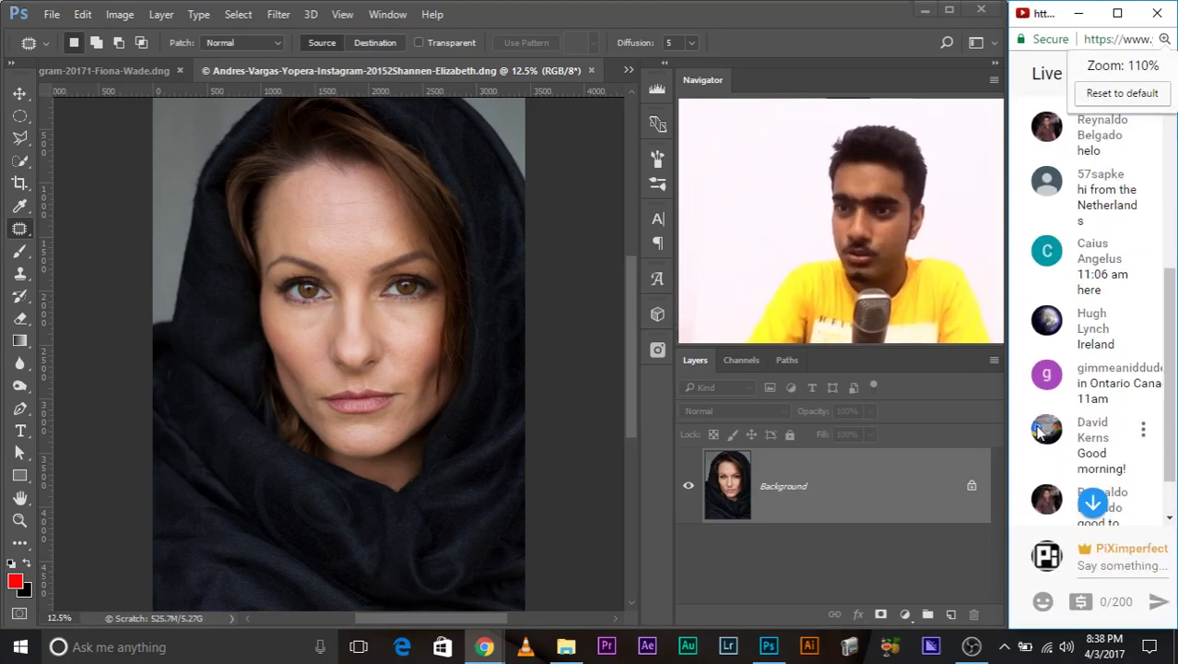
pyautogui.hotkey('ctrl', '-')
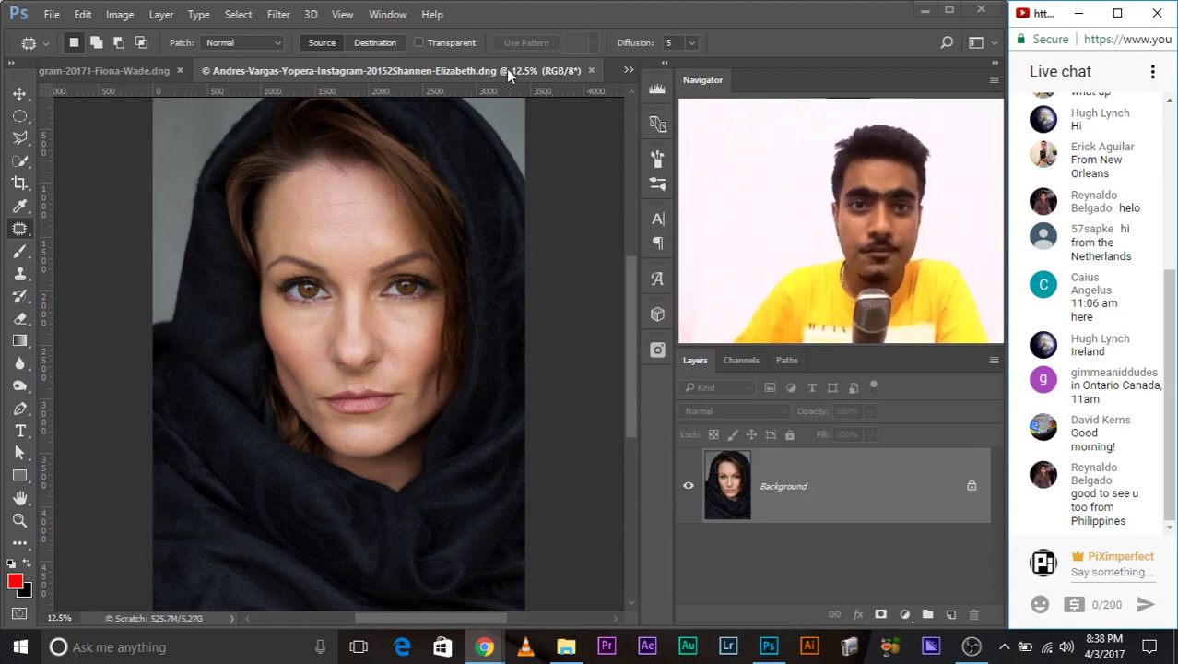
pyautogui.click(507, 69)
pyautogui.hotkey('ctrl', '+')
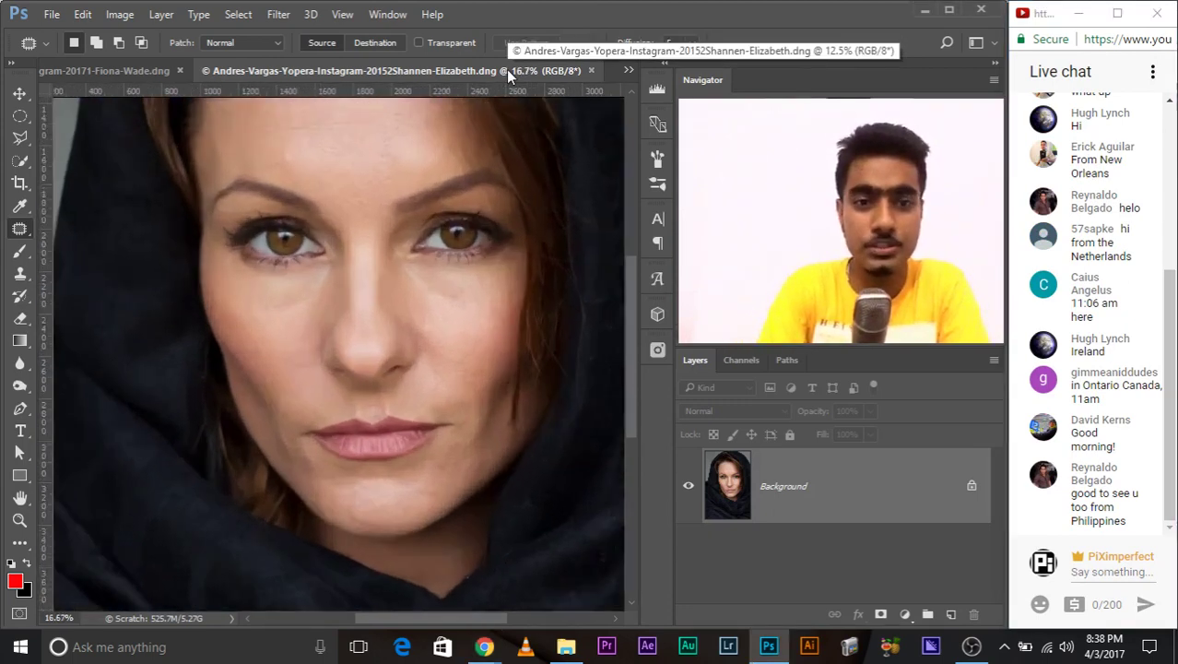
pyautogui.hotkey('ctrl', '+')
pyautogui.hotkey('ctrl', '+')
pyautogui.hotkey('ctrl', '-')
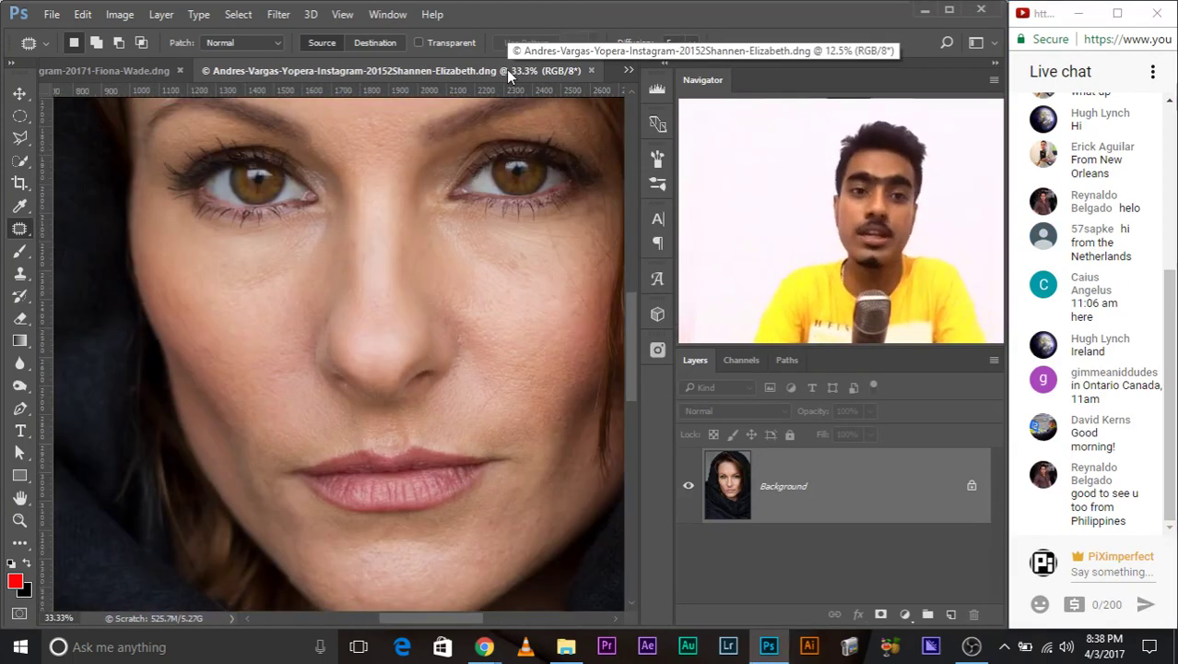
pyautogui.moveTo(297, 271); pyautogui.dragTo(303, 398)
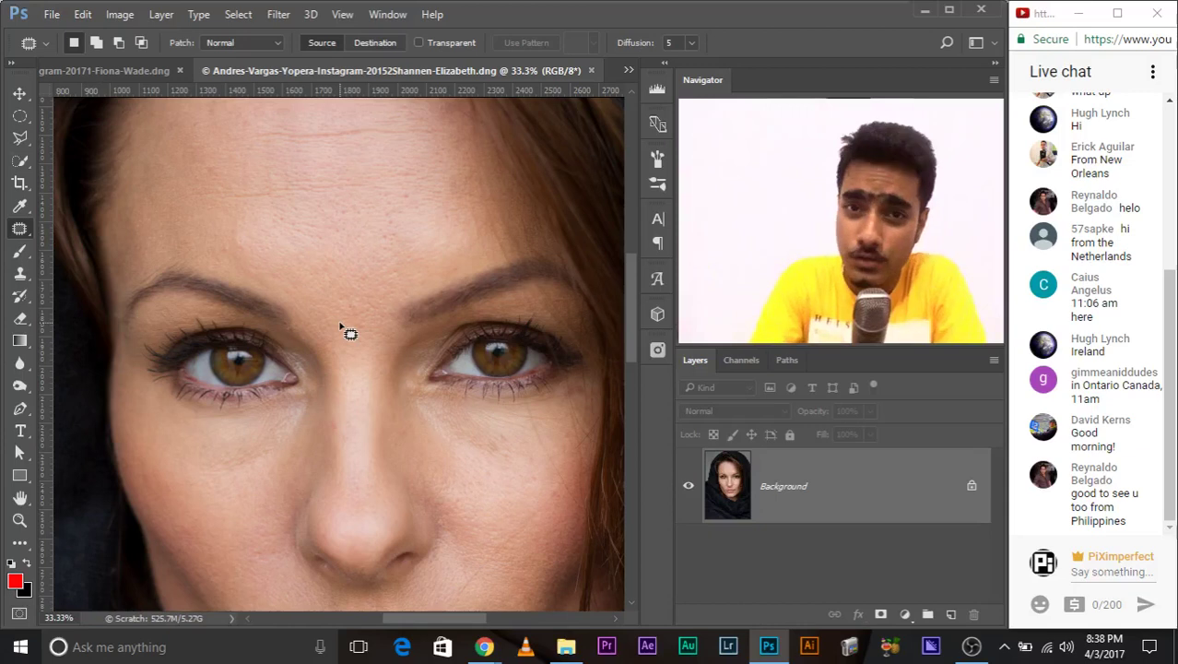
pyautogui.hotkey('ctrl', '+')
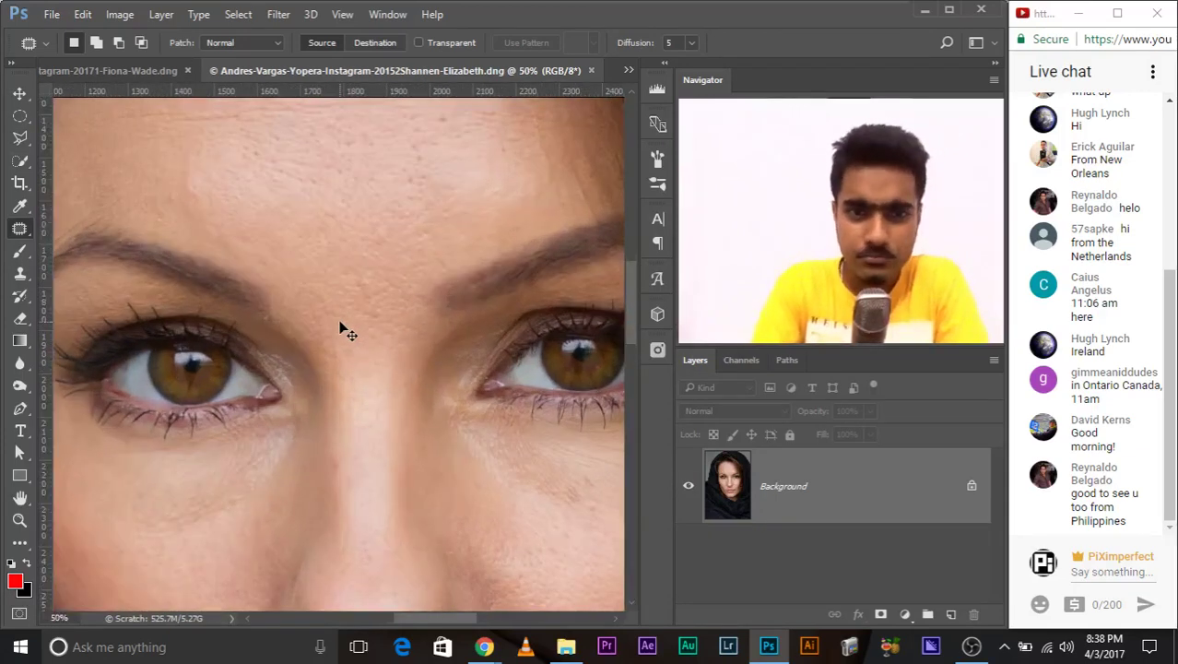
pyautogui.hotkey('ctrl', '-')
pyautogui.hotkey('ctrl', '-')
pyautogui.hotkey('ctrl', '-')
pyautogui.hotkey('ctrl', '-')
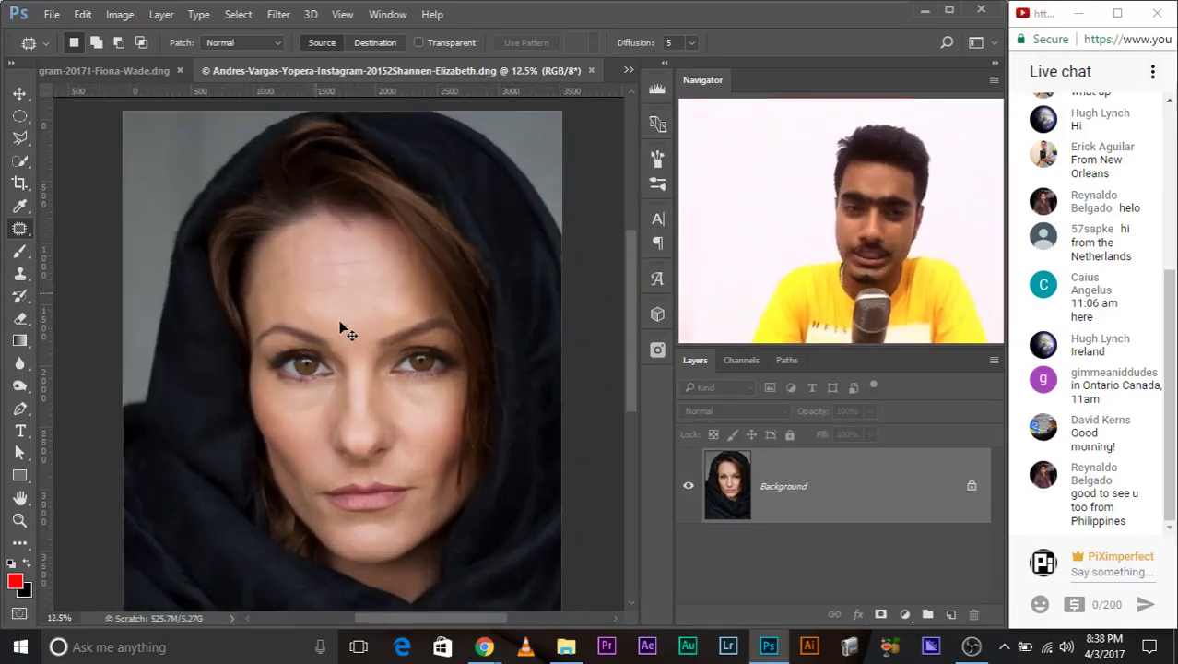
pyautogui.hotkey('ctrl', '+')
pyautogui.hotkey('ctrl', '+')
pyautogui.hotkey('ctrl', '+')
pyautogui.hotkey('ctrl', '+')
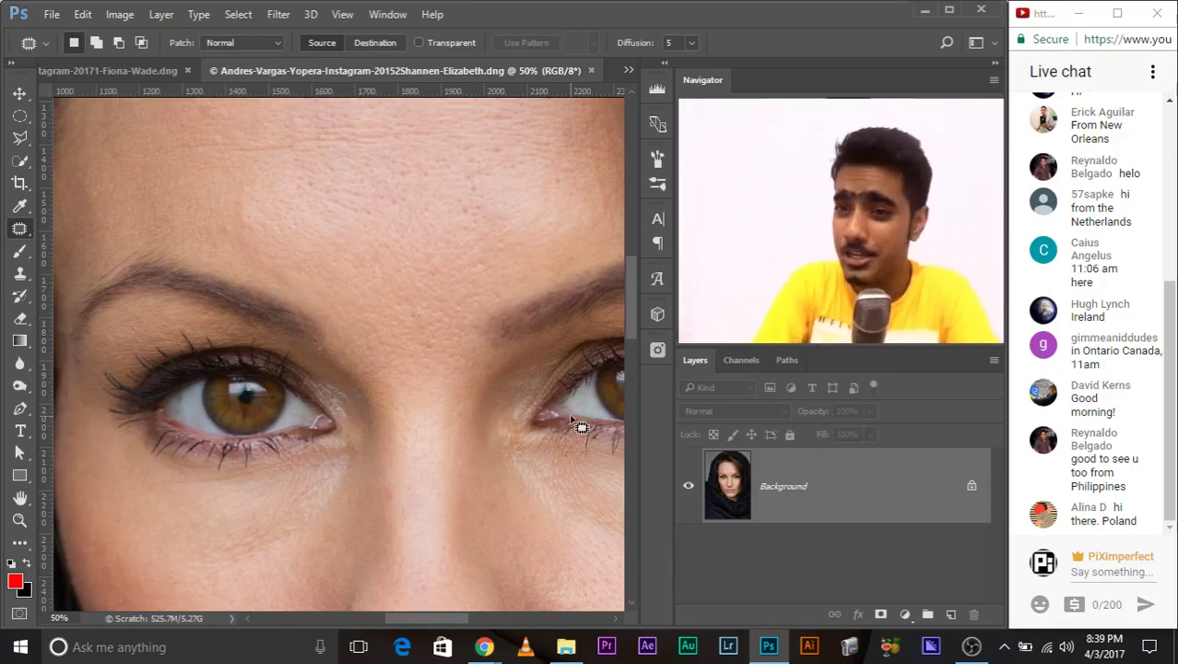
pyautogui.hotkey('ctrl', '+')
pyautogui.hotkey('ctrl', '+')
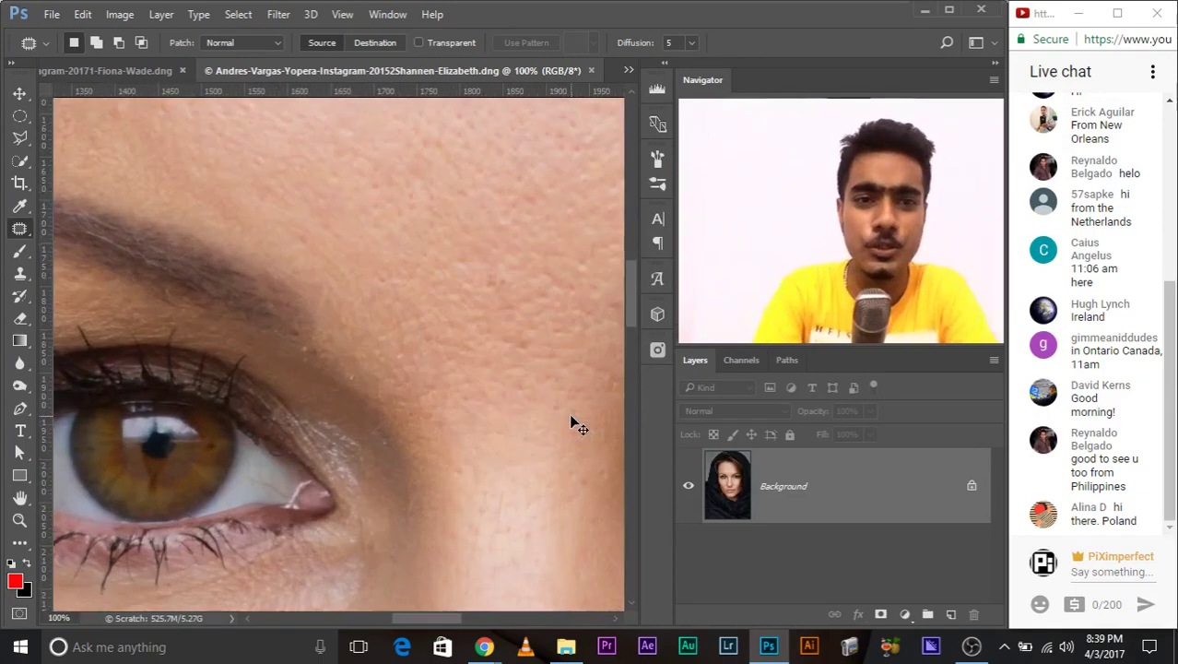
pyautogui.hotkey('ctrl', '-')
pyautogui.moveTo(355, 315); pyautogui.dragTo(326, 492)
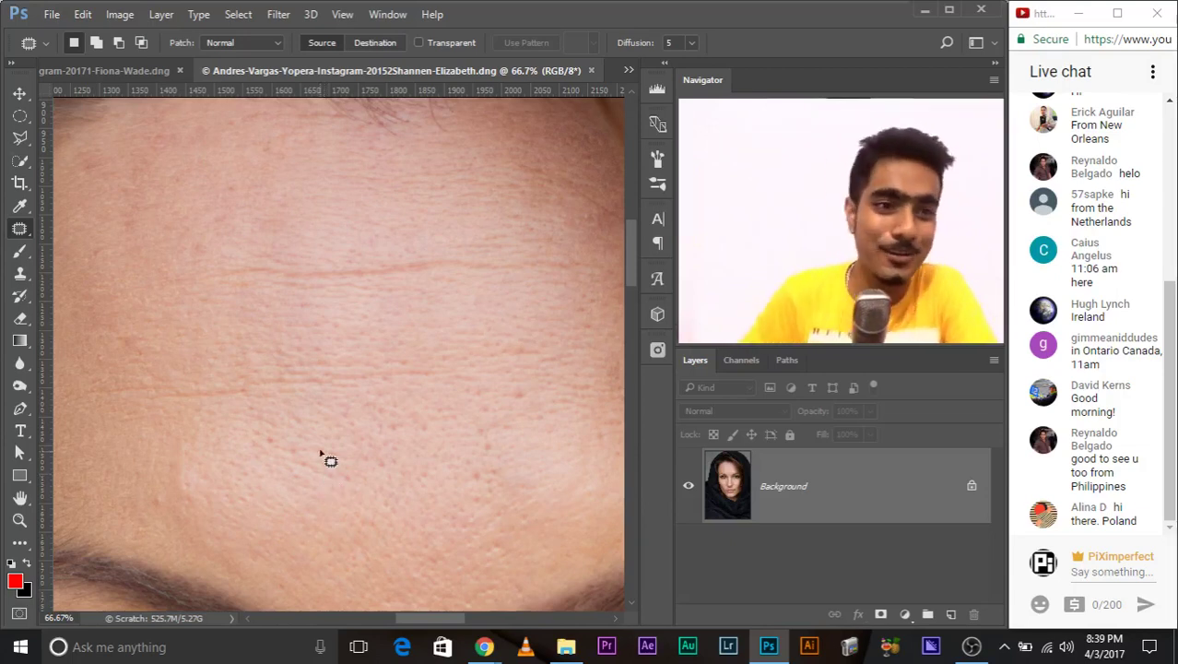
# Heal two forehead creases with the Spot Healing Brush and duplicate the image onto Layer 1.
pyautogui.rightClick(18, 232)
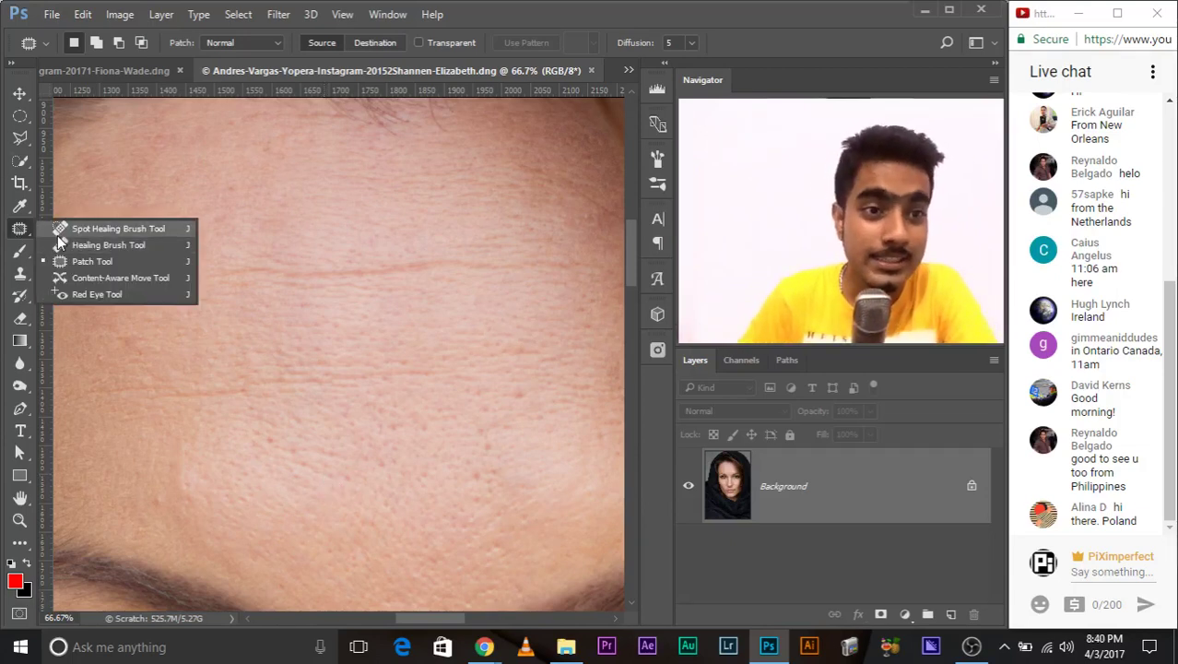
pyautogui.click(57, 233)
pyautogui.moveTo(233, 278); pyautogui.dragTo(527, 268)
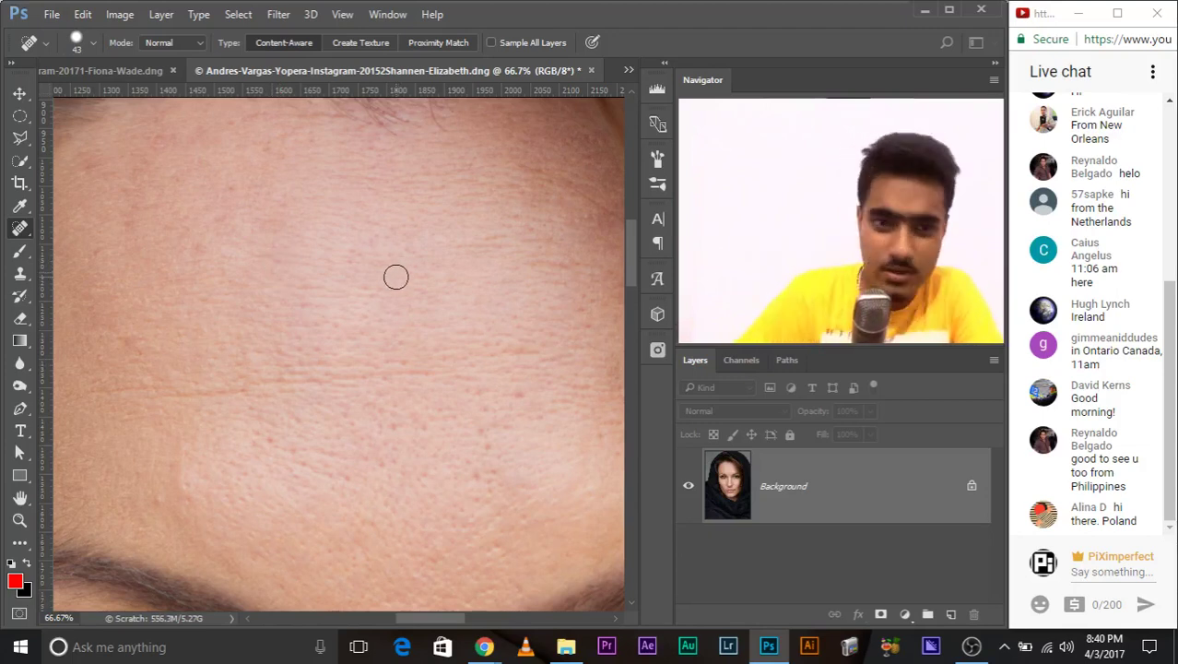
pyautogui.moveTo(183, 400); pyautogui.dragTo(415, 361)
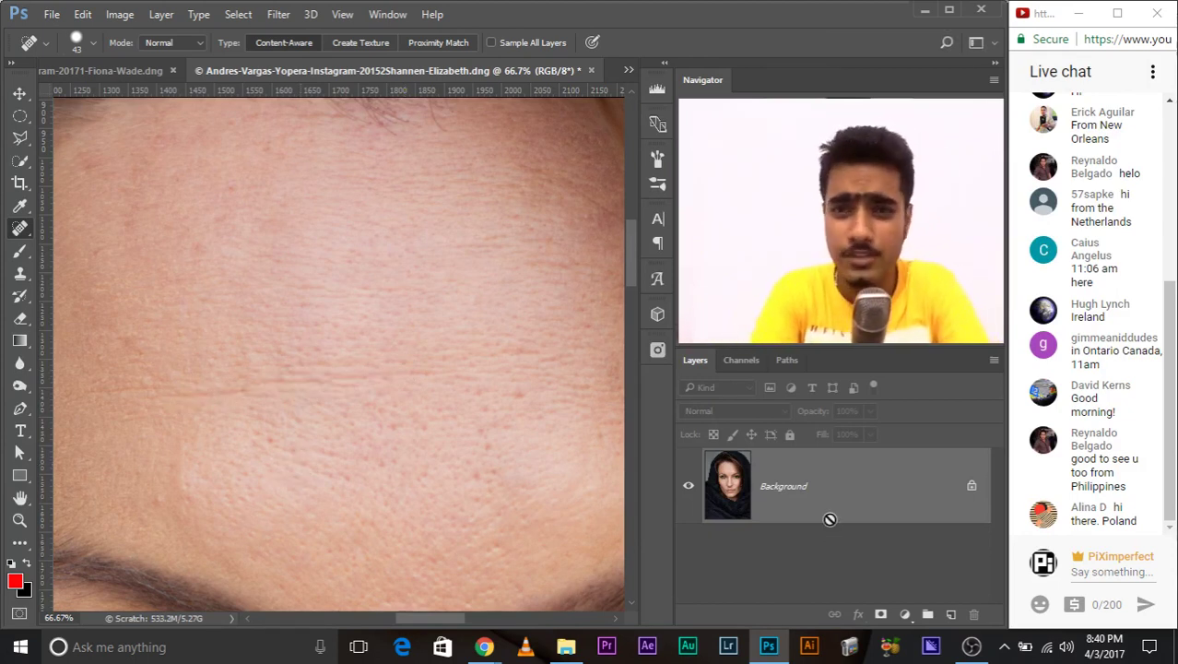
pyautogui.hotkey('ctrl', 'j')
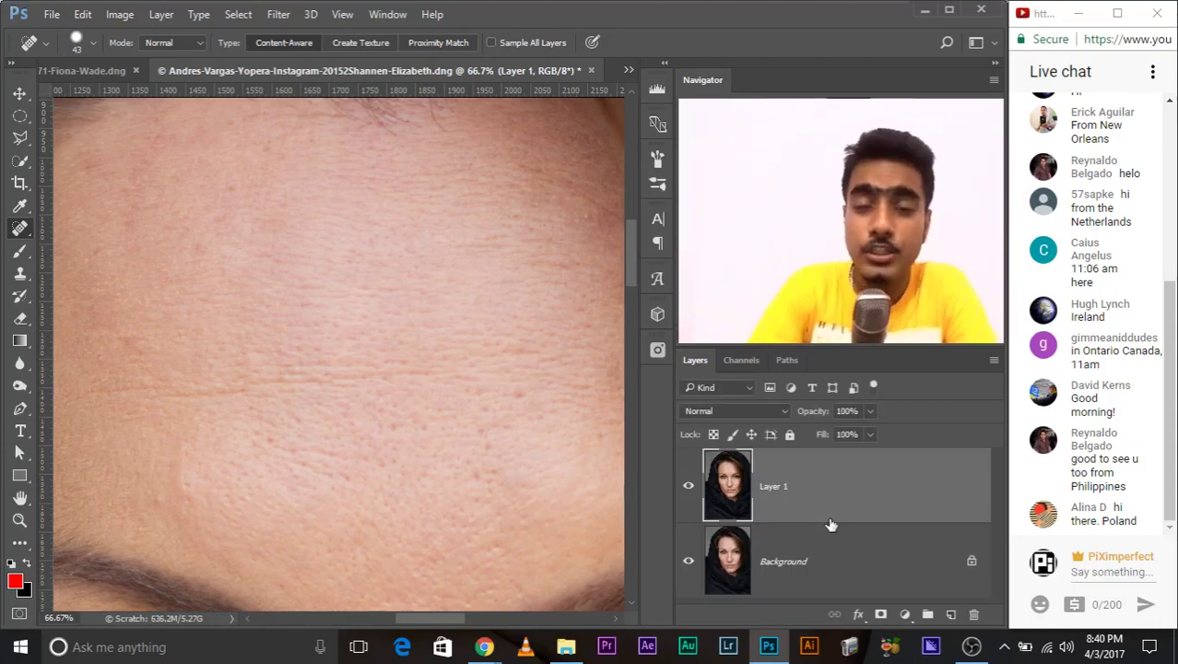
pyautogui.click(684, 494)
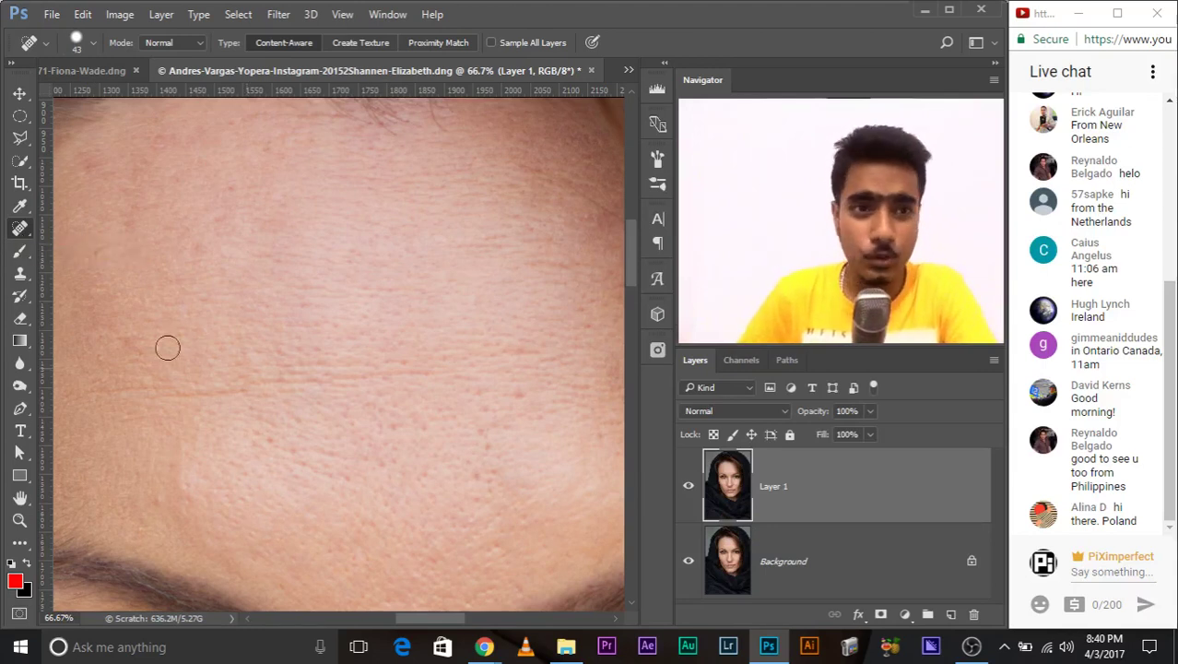
pyautogui.click(20, 206)
pyautogui.click(23, 230)
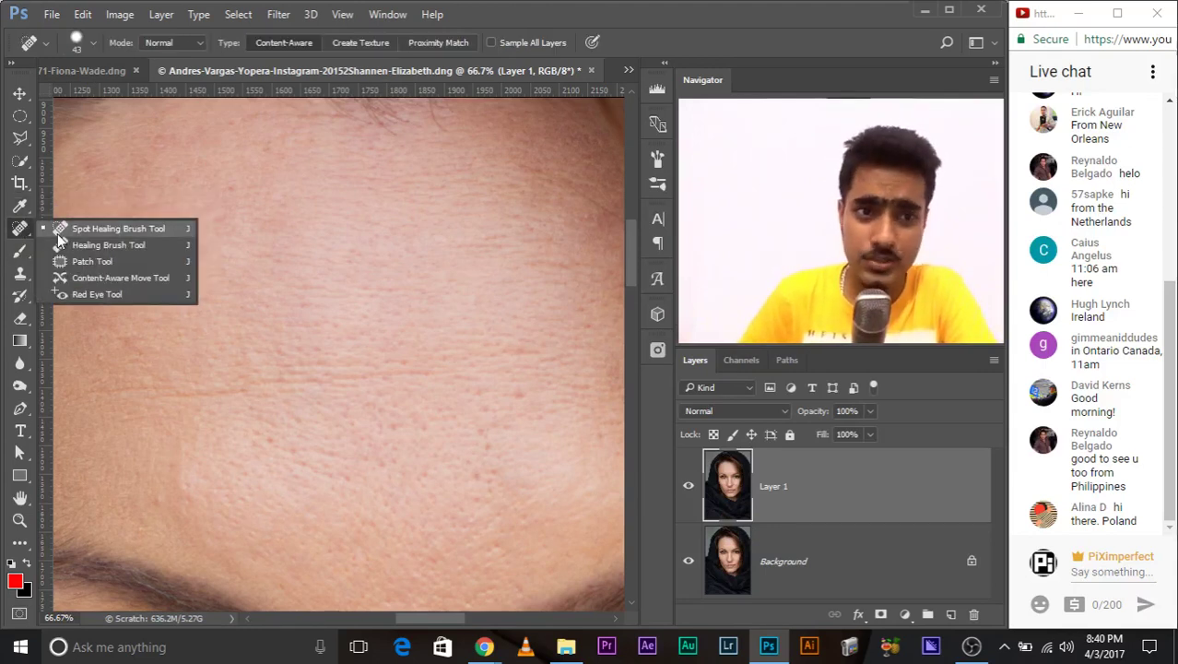
pyautogui.click(57, 231)
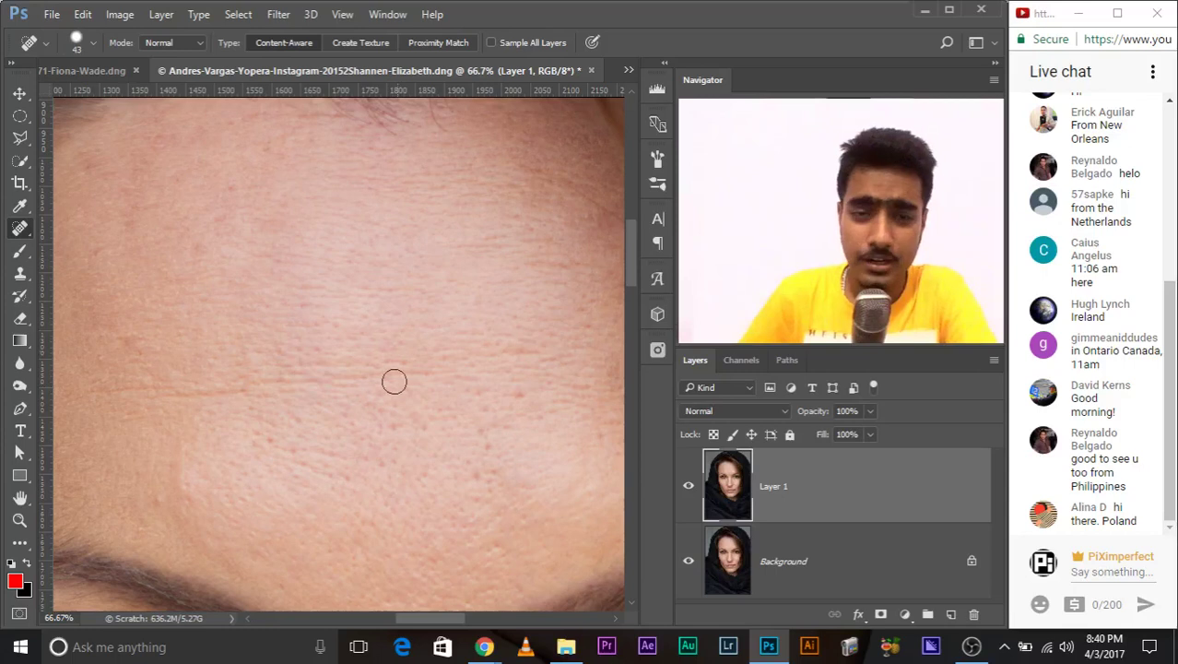
pyautogui.scroll(-3, 626, 267)
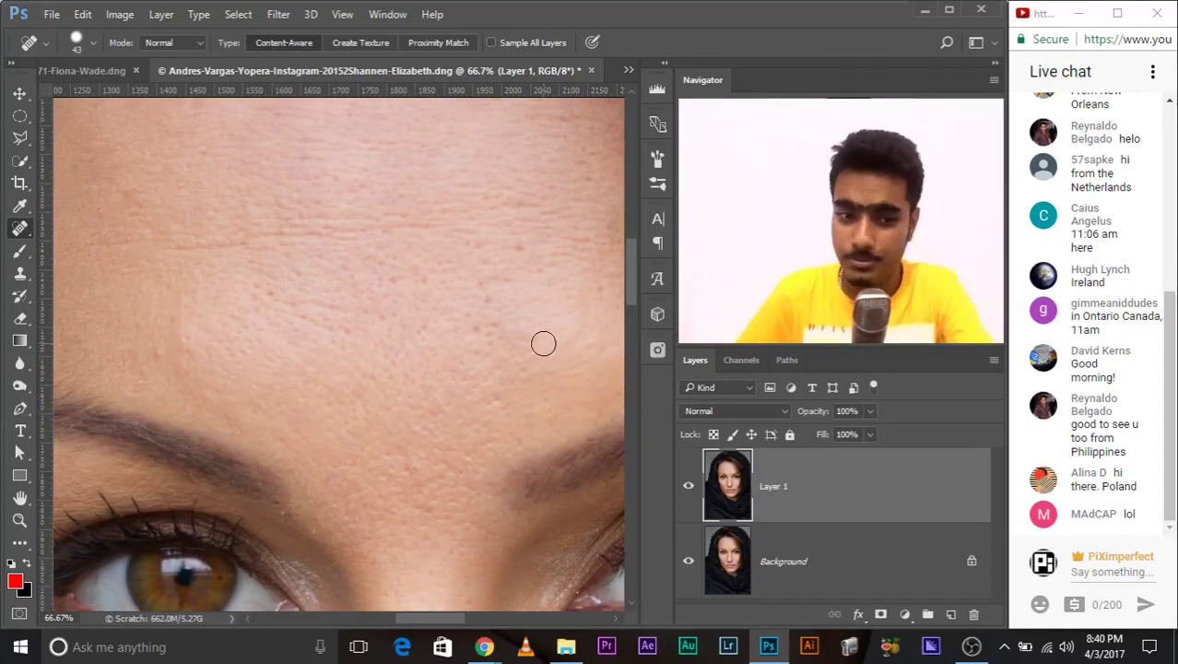
pyautogui.click(152, 247)
pyautogui.keyDown('shift'); pyautogui.click(458, 225); pyautogui.keyUp('shift')
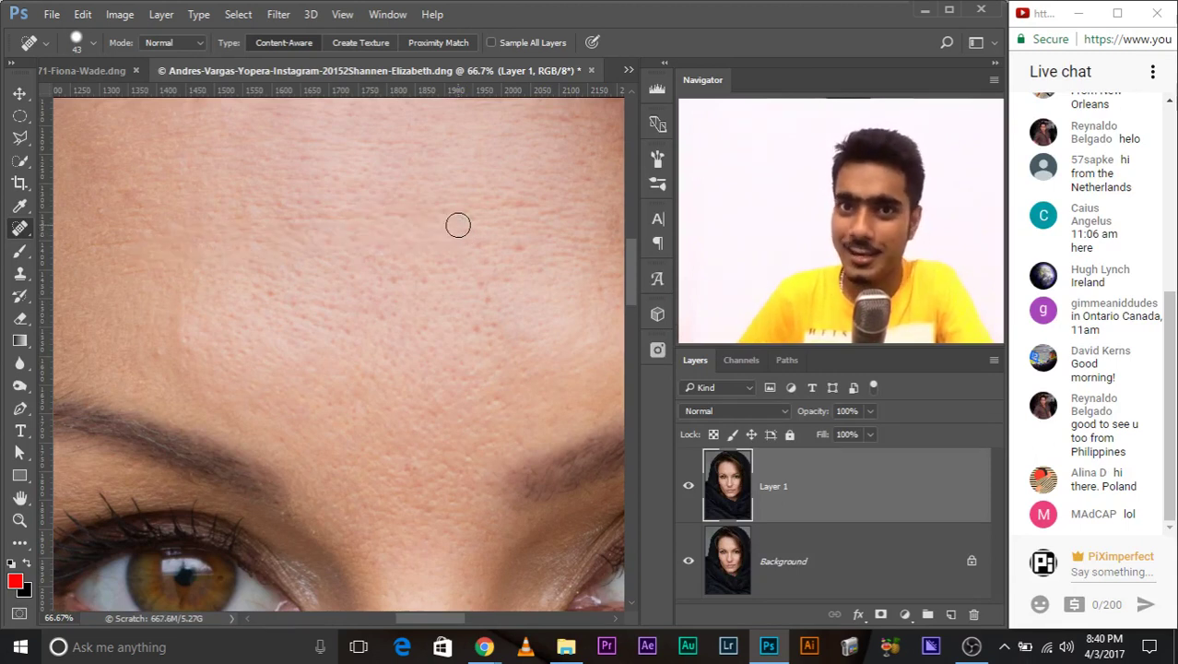
pyautogui.moveTo(381, 239); pyautogui.dragTo(467, 211)
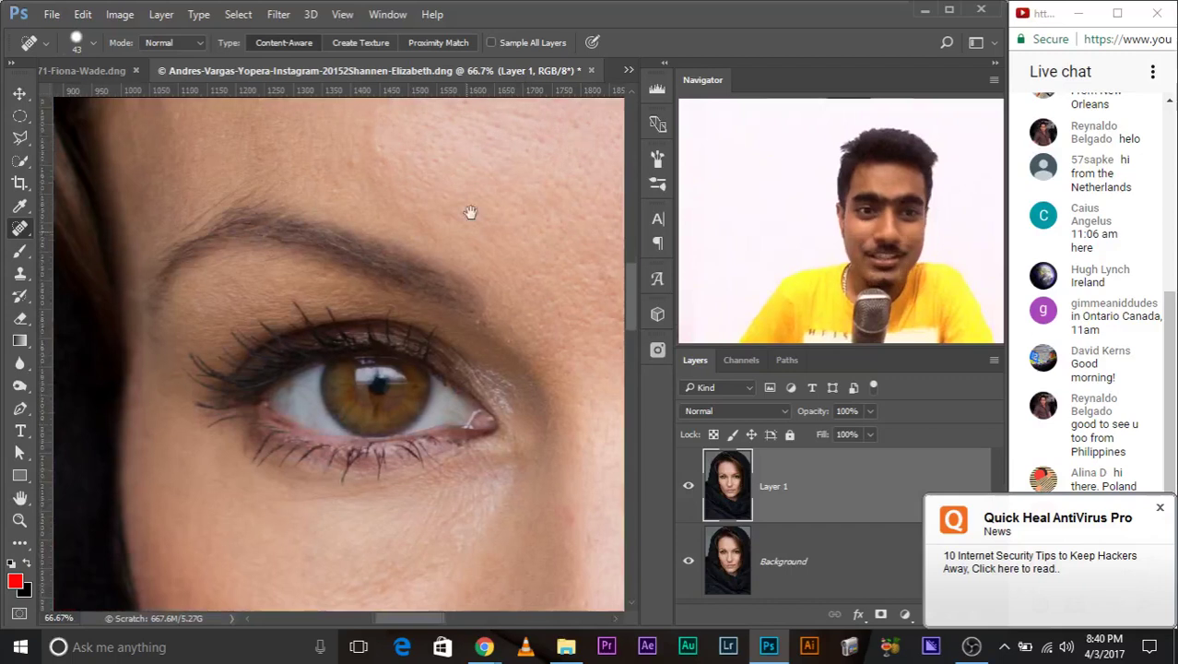
pyautogui.click(1160, 512)
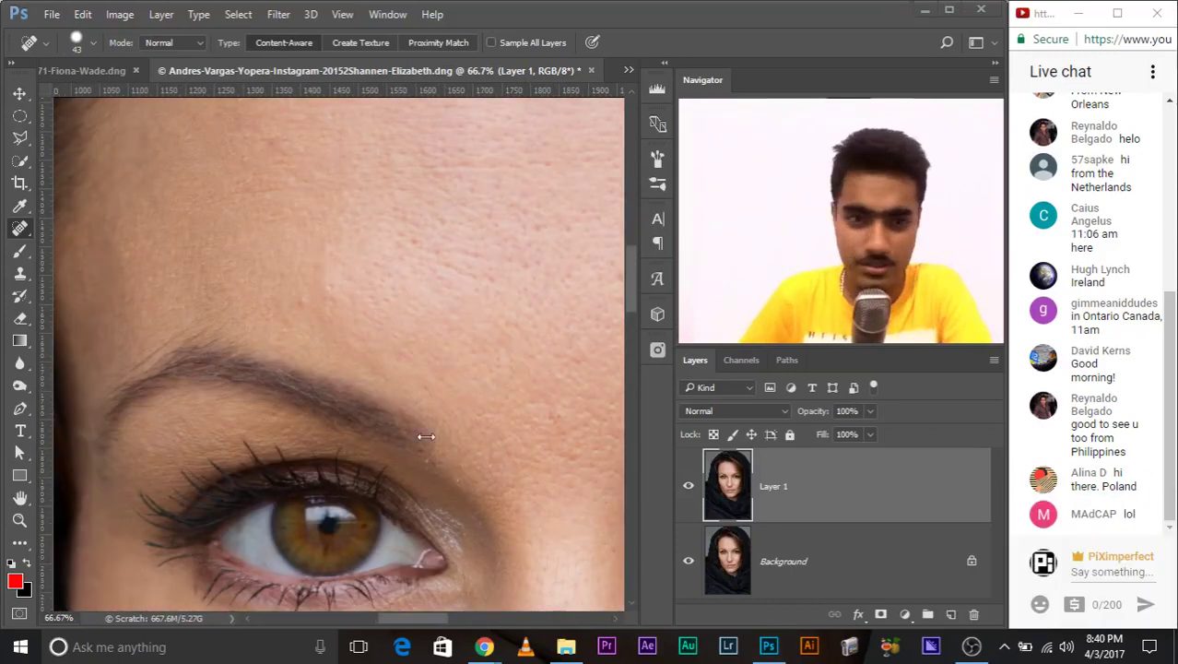
pyautogui.moveTo(395, 238); pyautogui.dragTo(197, 198)
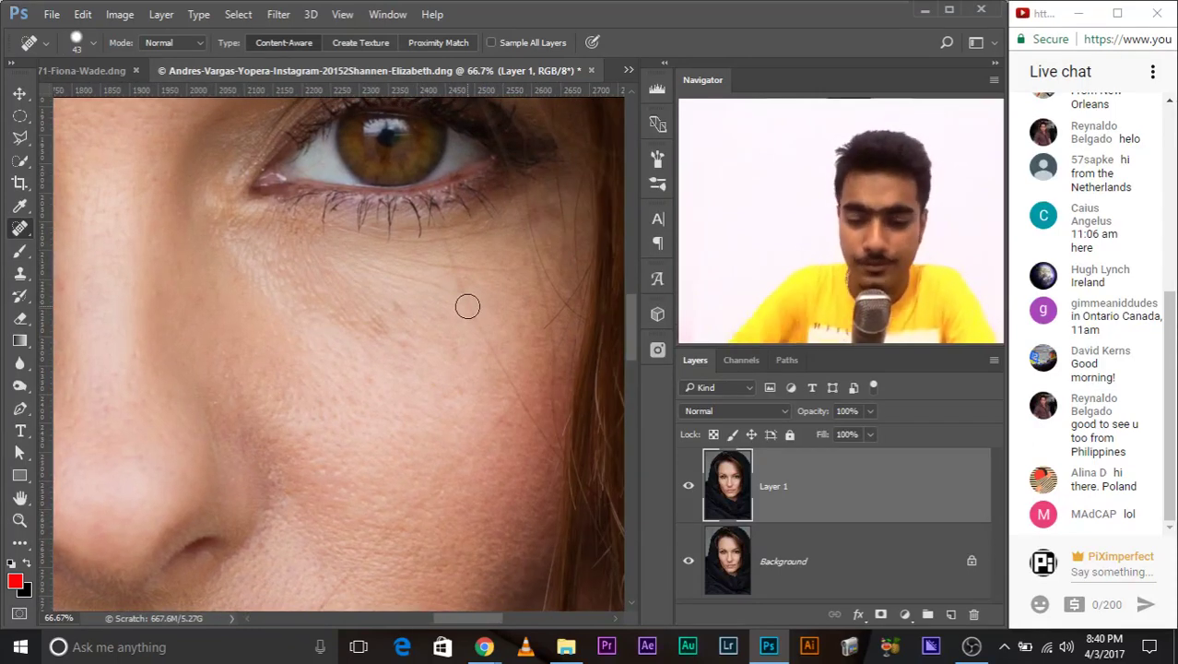
pyautogui.hotkey('ctrl', '+')
pyautogui.hotkey('ctrl', '+')
# Shrink the Spot Healing Brush to 16 px and heal the first wrinkles beneath the eye.
pyautogui.moveTo(466, 305); pyautogui.dragTo(284, 458)
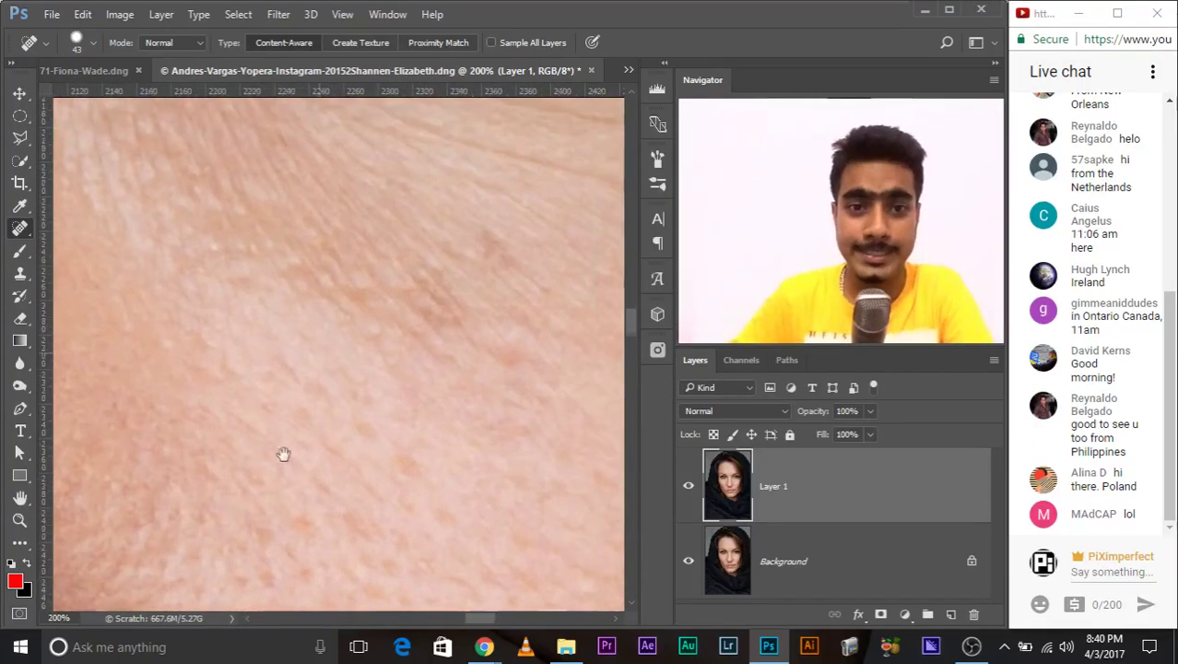
pyautogui.moveTo(350, 337); pyautogui.dragTo(299, 401)
pyautogui.keyDown('alt'); pyautogui.rightClick(286, 291); pyautogui.keyUp('alt')
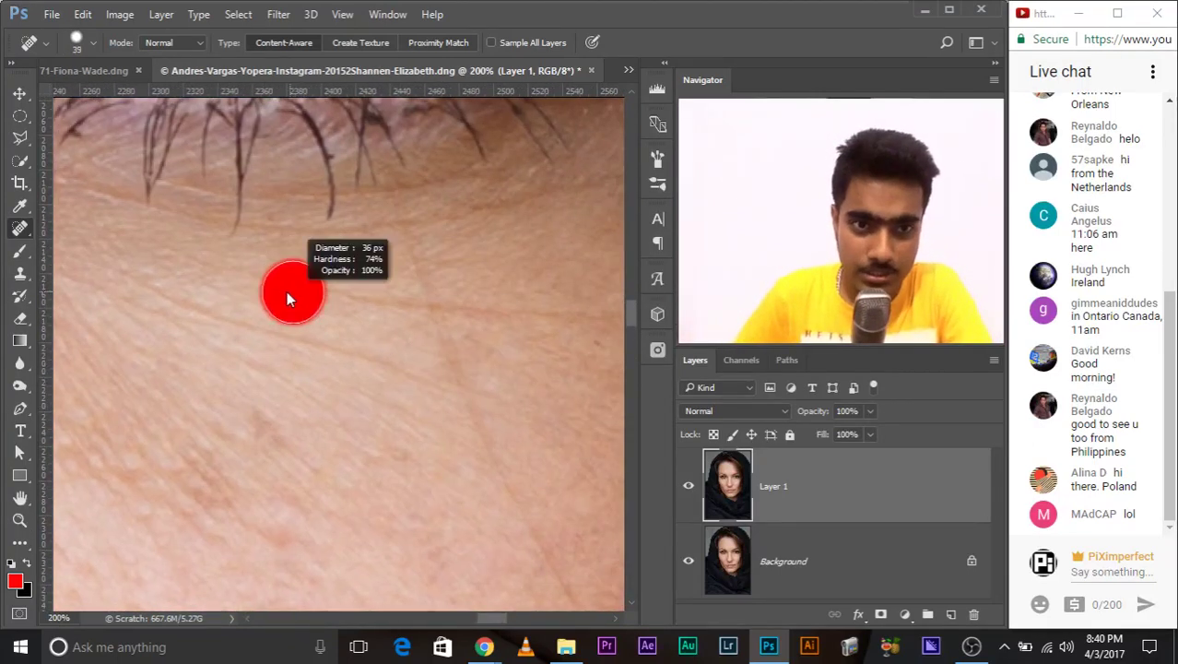
pyautogui.moveTo(254, 279); pyautogui.dragTo(416, 309)
pyautogui.moveTo(553, 311); pyautogui.dragTo(410, 305)
pyautogui.hscroll(2, 331, 321)
pyautogui.hscroll(-4, 599, 307)
pyautogui.moveTo(271, 230)
pyautogui.mouseDown()
pyautogui.moveTo(483, 313)
pyautogui.moveTo(291, 273)
pyautogui.mouseUp()
pyautogui.click(120, 183)
pyautogui.keyDown('shift'); pyautogui.click(333, 270); pyautogui.keyUp('shift')
pyautogui.keyDown('shift'); pyautogui.click(428, 287); pyautogui.keyUp('shift')
pyautogui.keyDown('shift'); pyautogui.click(495, 313); pyautogui.keyUp('shift')
# Heal the remaining fine lines in the under-eye skin on Layer 1.
pyautogui.moveTo(513, 322)
pyautogui.mouseDown()
pyautogui.moveTo(244, 379)
pyautogui.moveTo(519, 349)
pyautogui.moveTo(503, 289)
pyautogui.mouseUp()
pyautogui.moveTo(243, 272); pyautogui.dragTo(516, 185)
pyautogui.moveTo(337, 289)
pyautogui.mouseDown()
pyautogui.moveTo(611, 334)
pyautogui.moveTo(597, 247)
pyautogui.mouseUp()
pyautogui.moveTo(308, 342)
pyautogui.mouseDown()
pyautogui.moveTo(358, 332)
pyautogui.moveTo(316, 333)
pyautogui.mouseUp()
pyautogui.moveTo(397, 330); pyautogui.dragTo(229, 343)
pyautogui.moveTo(503, 284); pyautogui.dragTo(378, 327)
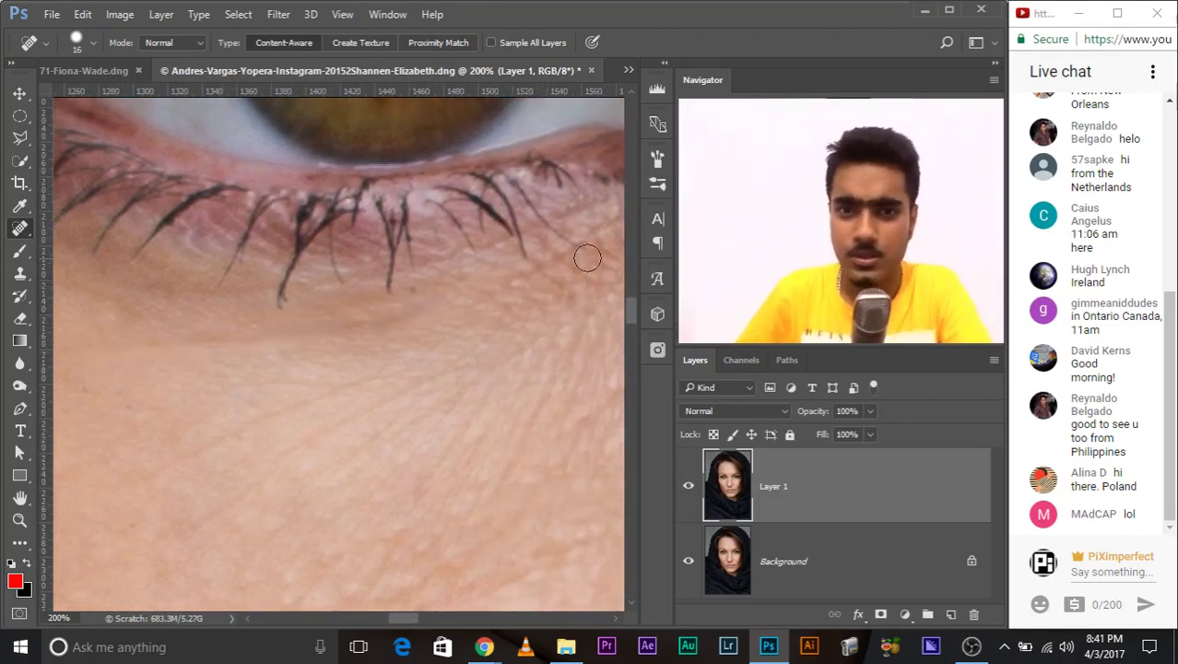
# Zoom out and back in to review the healed eye, brow and nose.
pyautogui.hotkey('ctrl', '-')
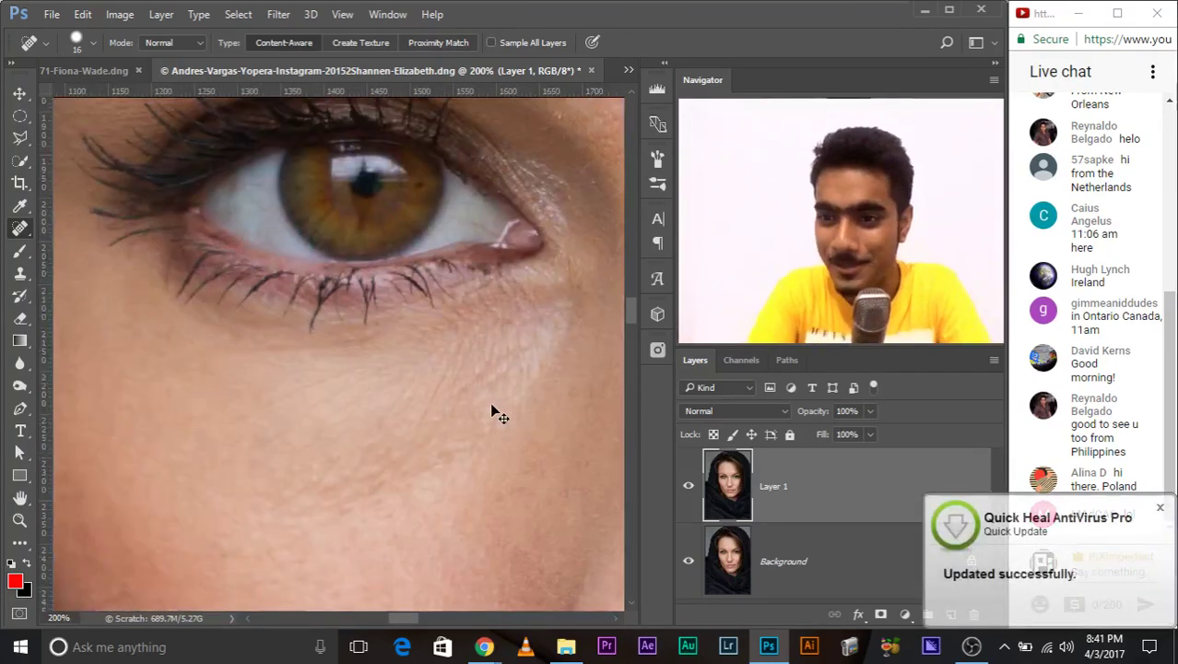
pyautogui.hotkey('ctrl', '-')
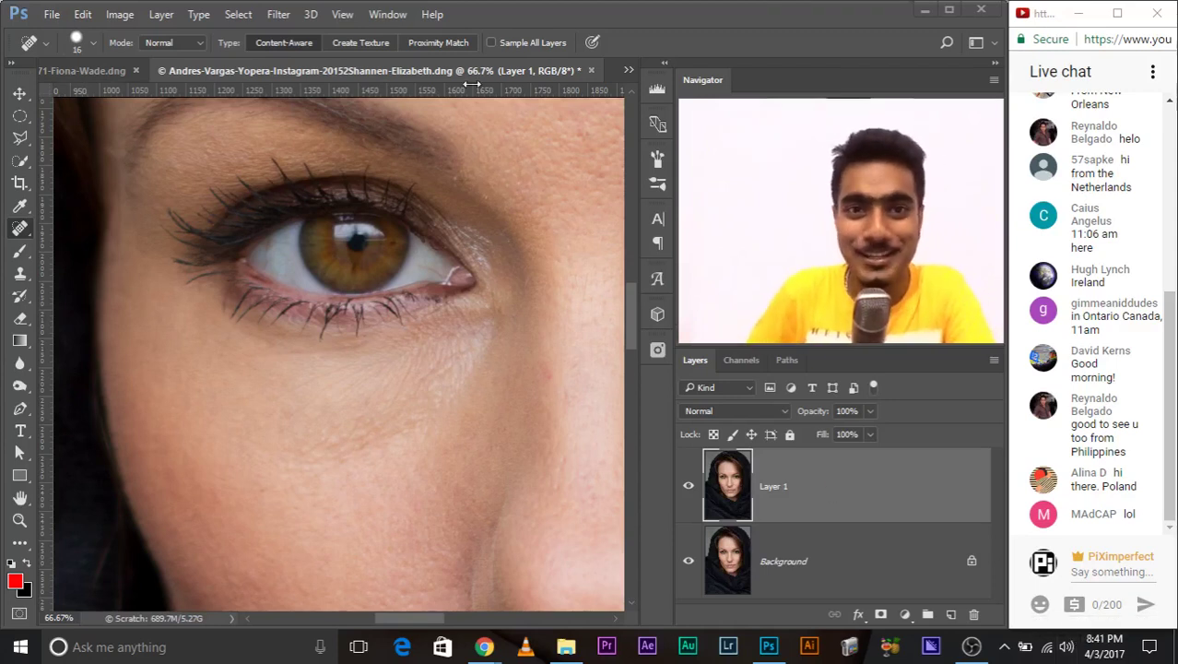
pyautogui.hotkey('ctrl', '+')
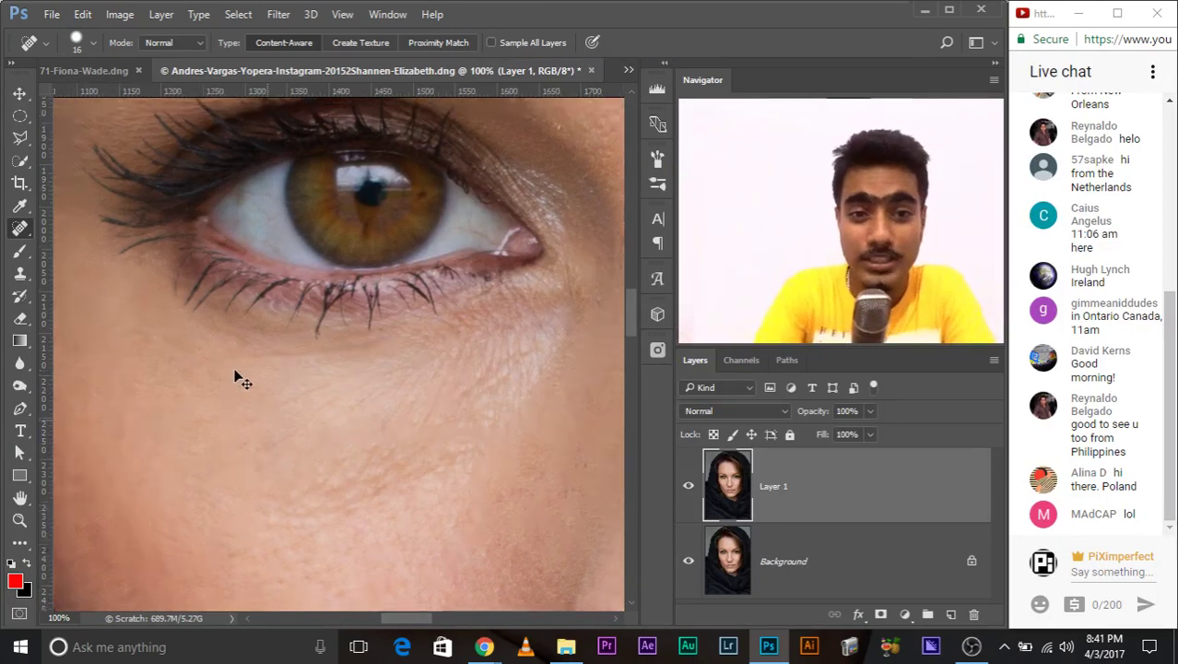
pyautogui.hotkey('ctrl', '-')
pyautogui.hotkey('ctrl', '-')
pyautogui.hotkey('ctrl', '-')
pyautogui.hotkey('ctrl', '-')
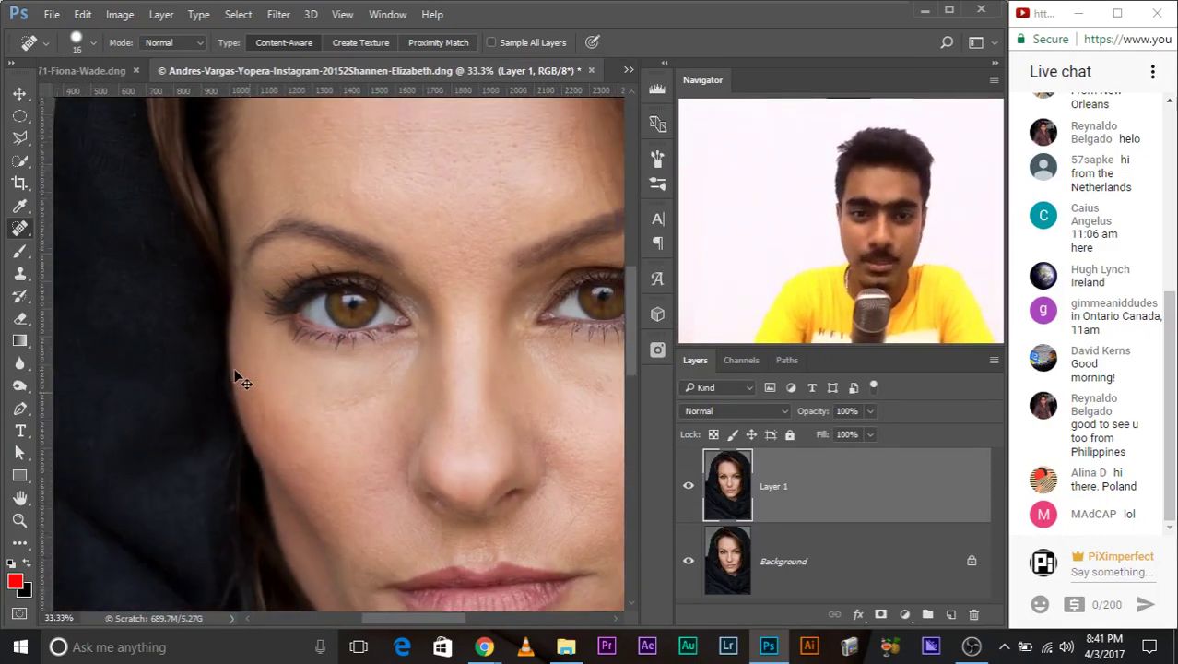
pyautogui.hotkey('ctrl', '+')
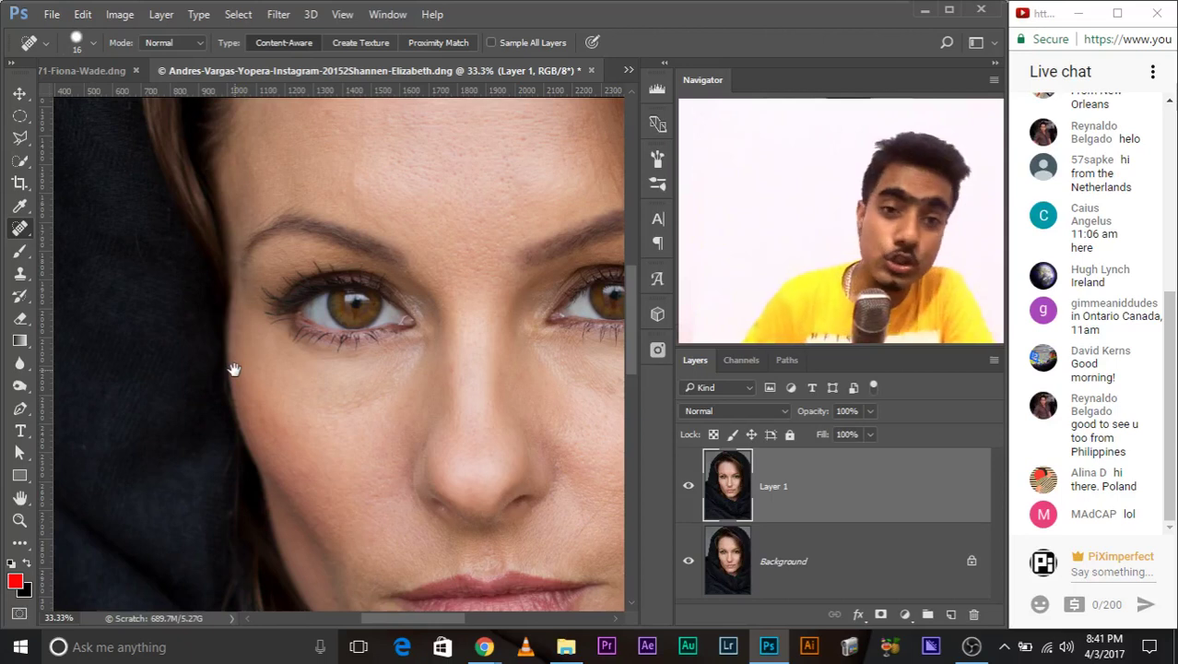
pyautogui.moveTo(521, 260)
pyautogui.mouseDown()
pyautogui.moveTo(421, 389)
pyautogui.moveTo(542, 173)
pyautogui.mouseUp()
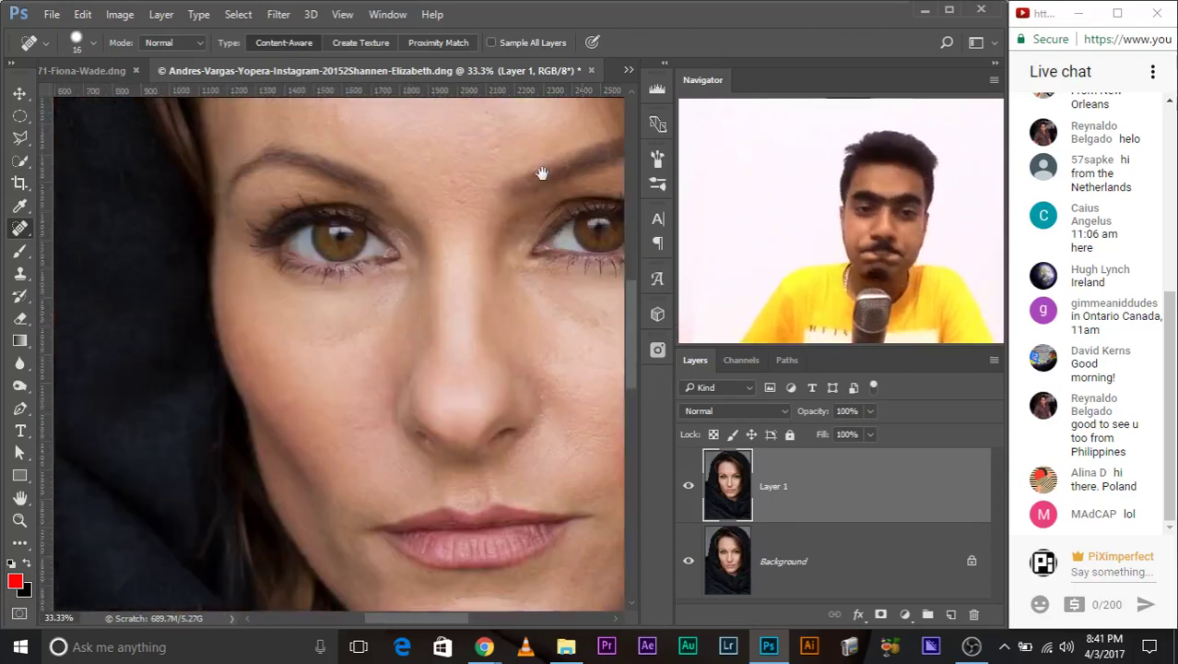
# Swap the Spot Healing Brush for the Patch Tool and zoom in on the face.
pyautogui.rightClick(22, 230)
pyautogui.click(86, 261)
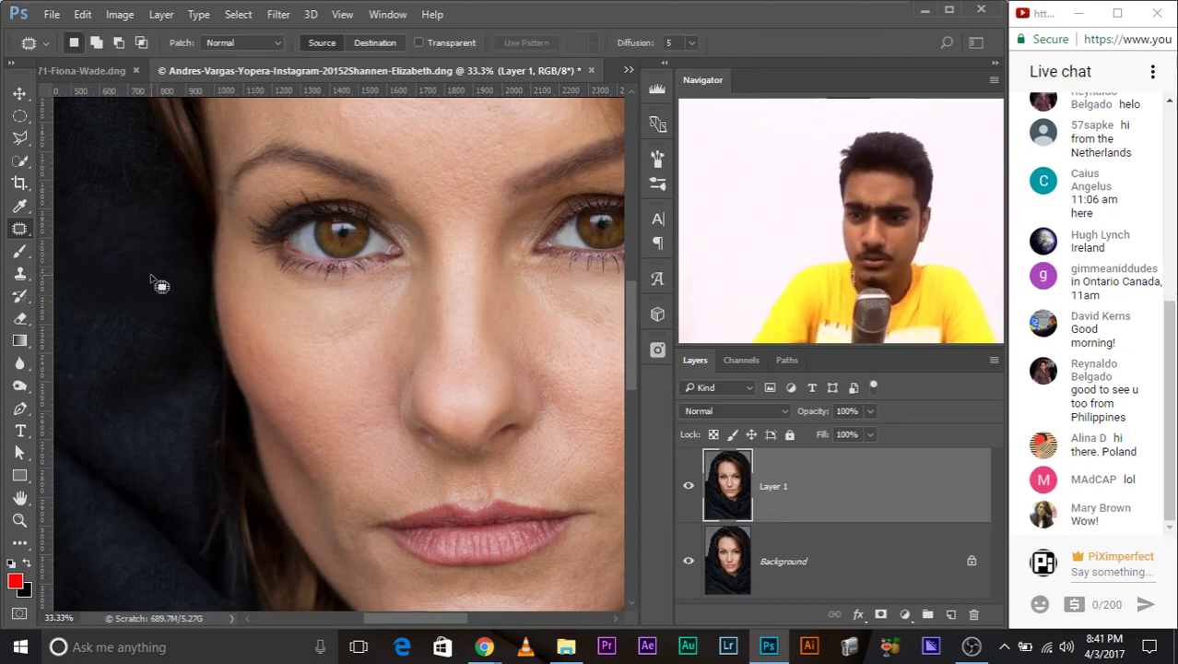
pyautogui.hotkey('ctrl', '+')
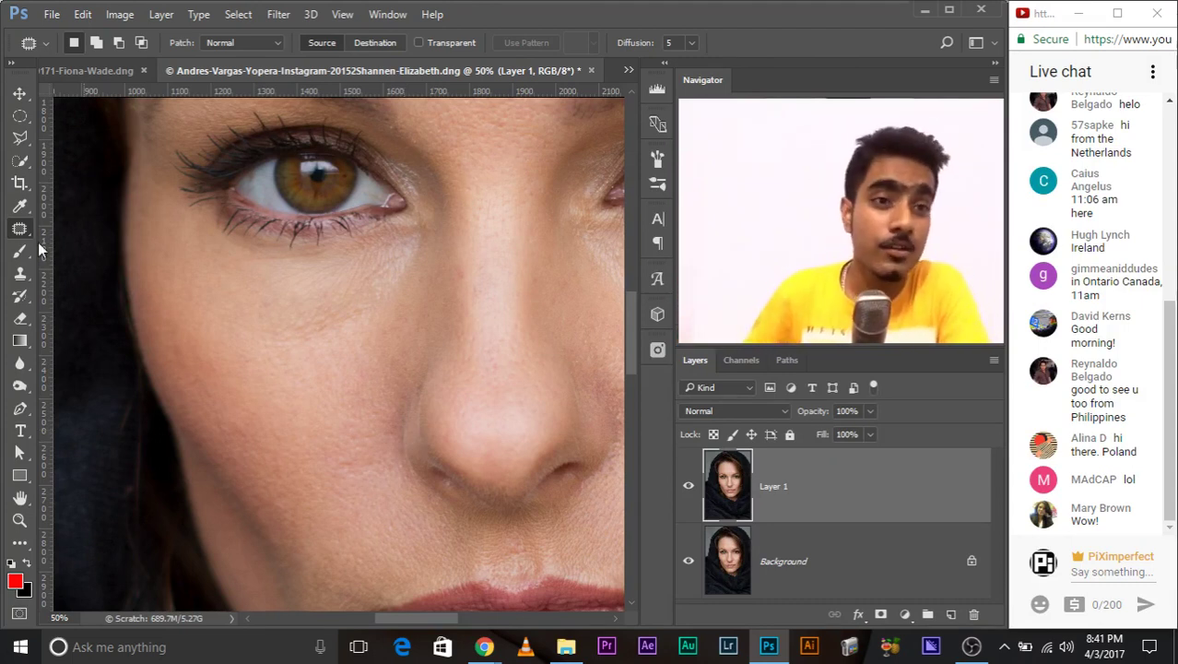
# Switch to the grey-scarf portrait and zoom in close on her eye and cheek.
pyautogui.click(62, 72)
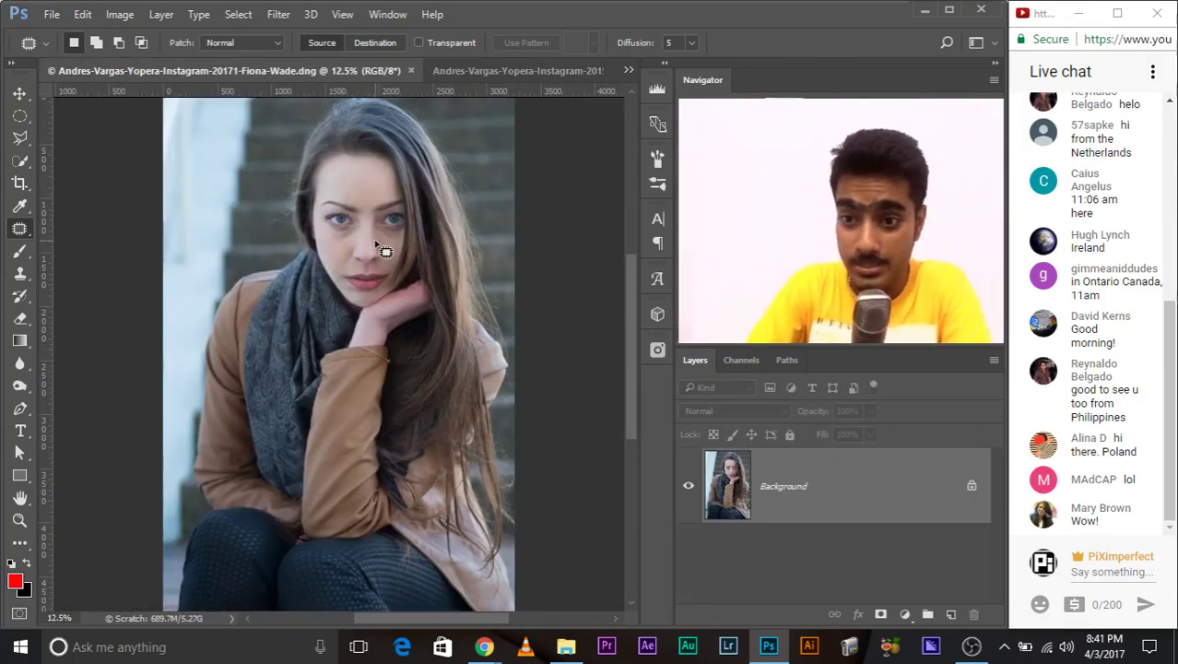
pyautogui.scroll(2, 374, 239)
pyautogui.scroll(2, 374, 239)
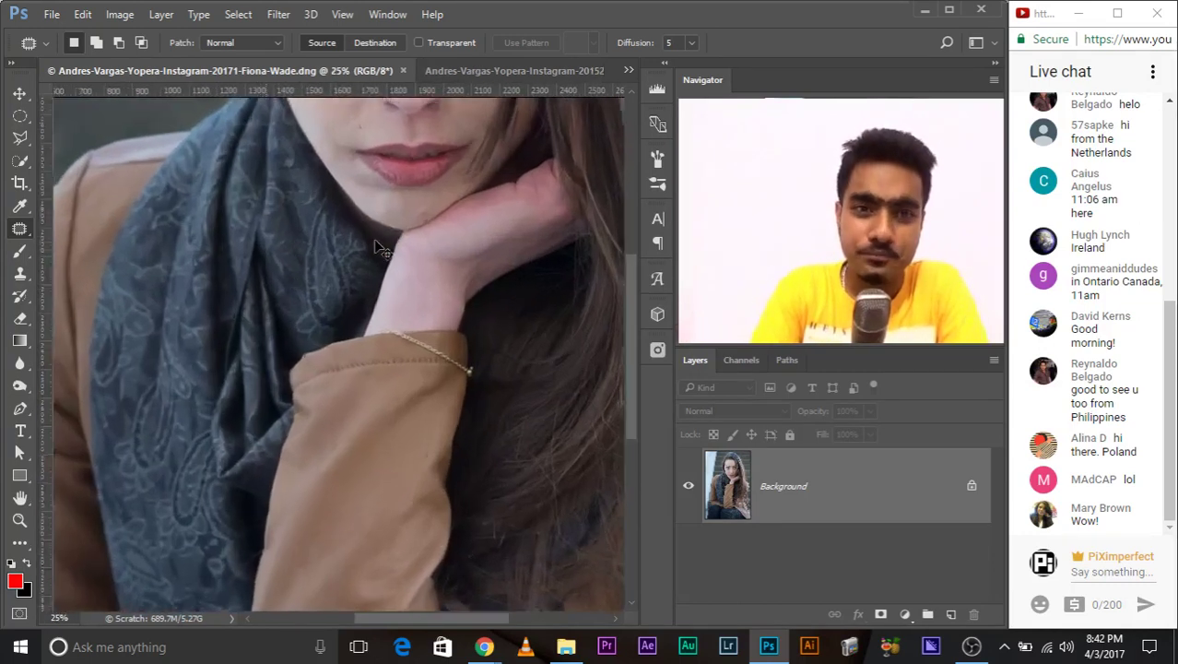
pyautogui.scroll(1, 373, 239)
pyautogui.scroll(3, 342, 197)
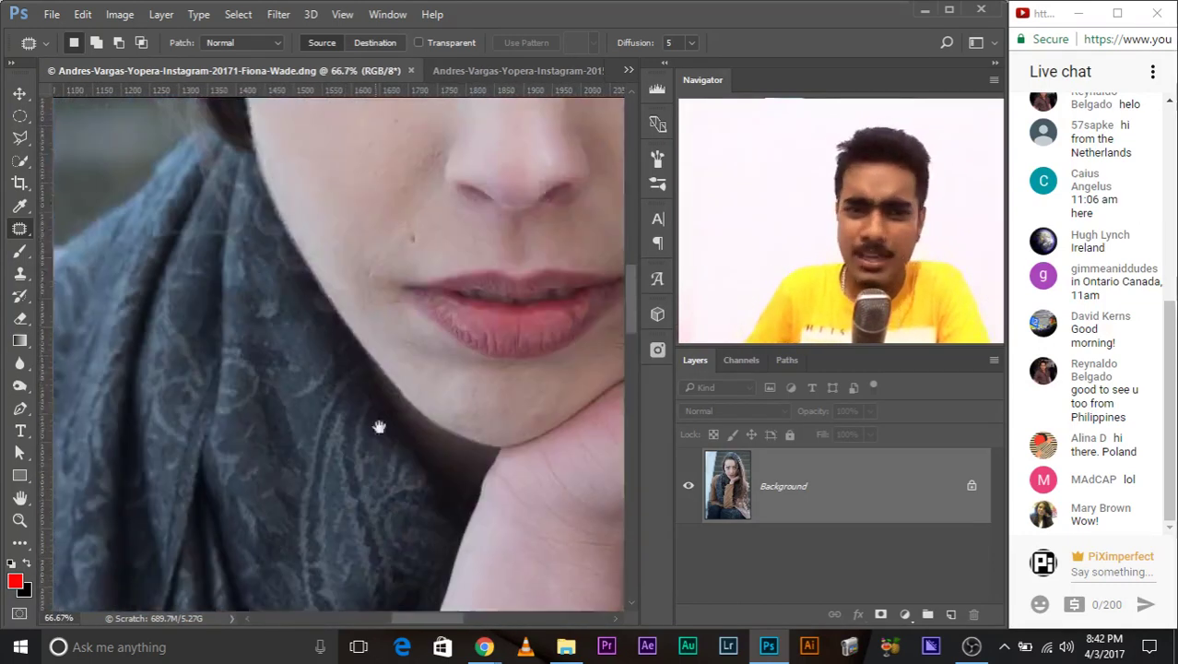
pyautogui.scroll(3, 382, 420)
pyautogui.scroll(2, 371, 334)
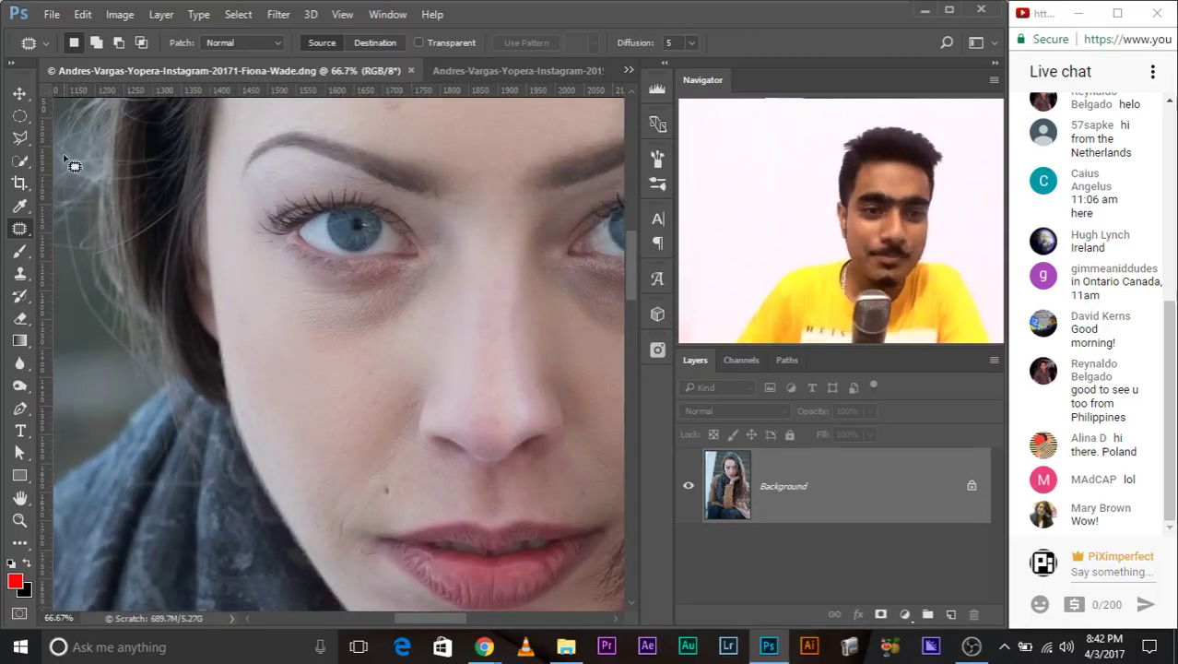
pyautogui.hotkey('ctrl', '+')
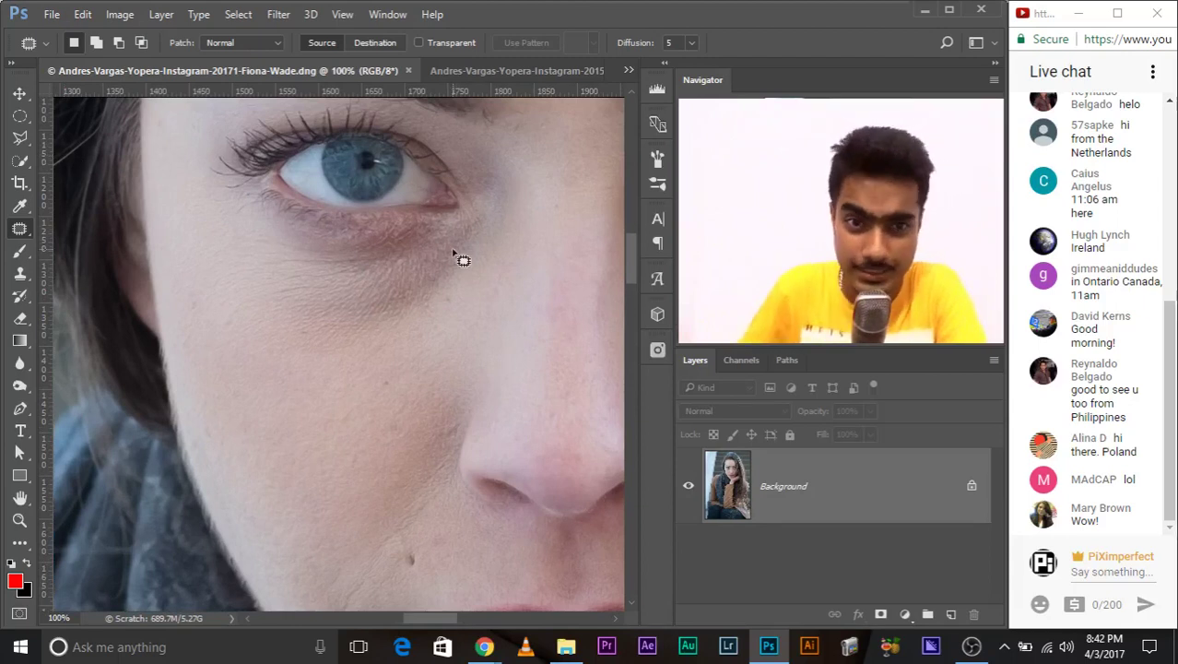
# Outline the under-eye shadow, patch it with clean cheek skin, and deselect.
pyautogui.moveTo(452, 240)
pyautogui.mouseDown()
pyautogui.moveTo(355, 258)
pyautogui.moveTo(273, 237)
pyautogui.moveTo(232, 252)
pyautogui.mouseUp()
pyautogui.moveTo(232, 297)
pyautogui.mouseDown()
pyautogui.moveTo(280, 343)
pyautogui.moveTo(363, 343)
pyautogui.moveTo(447, 321)
pyautogui.moveTo(490, 263)
pyautogui.moveTo(490, 242)
pyautogui.mouseUp()
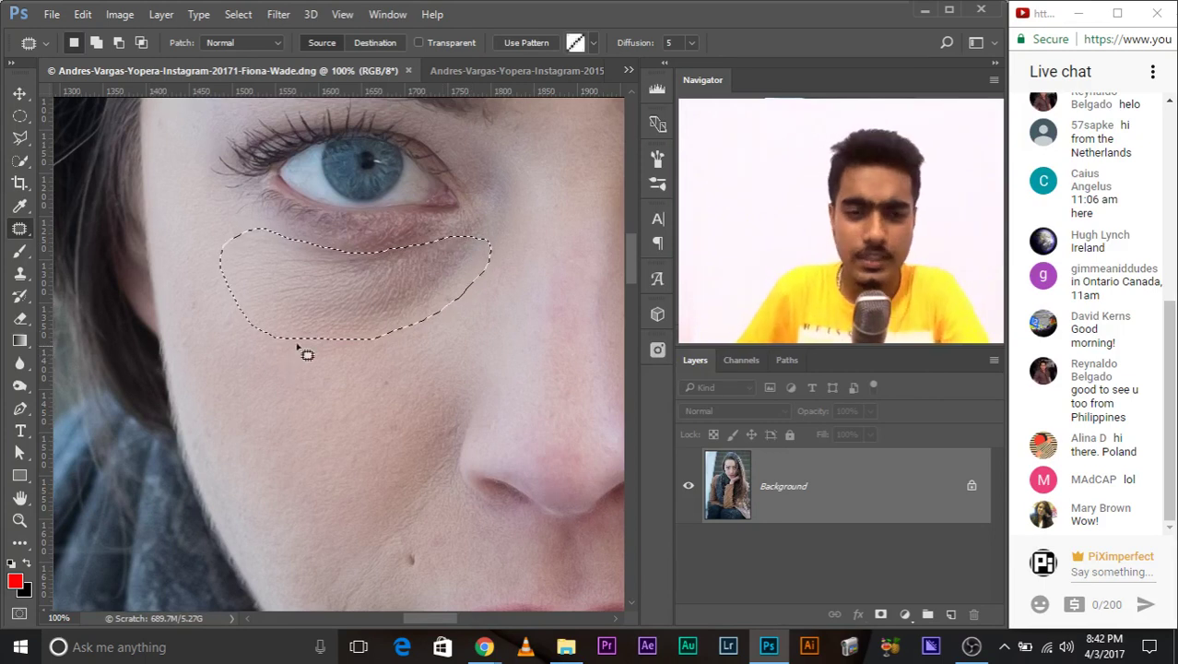
pyautogui.moveTo(342, 297)
pyautogui.mouseDown()
pyautogui.moveTo(307, 394)
pyautogui.moveTo(313, 416)
pyautogui.mouseUp()
pyautogui.hotkey('ctrl', 'd')
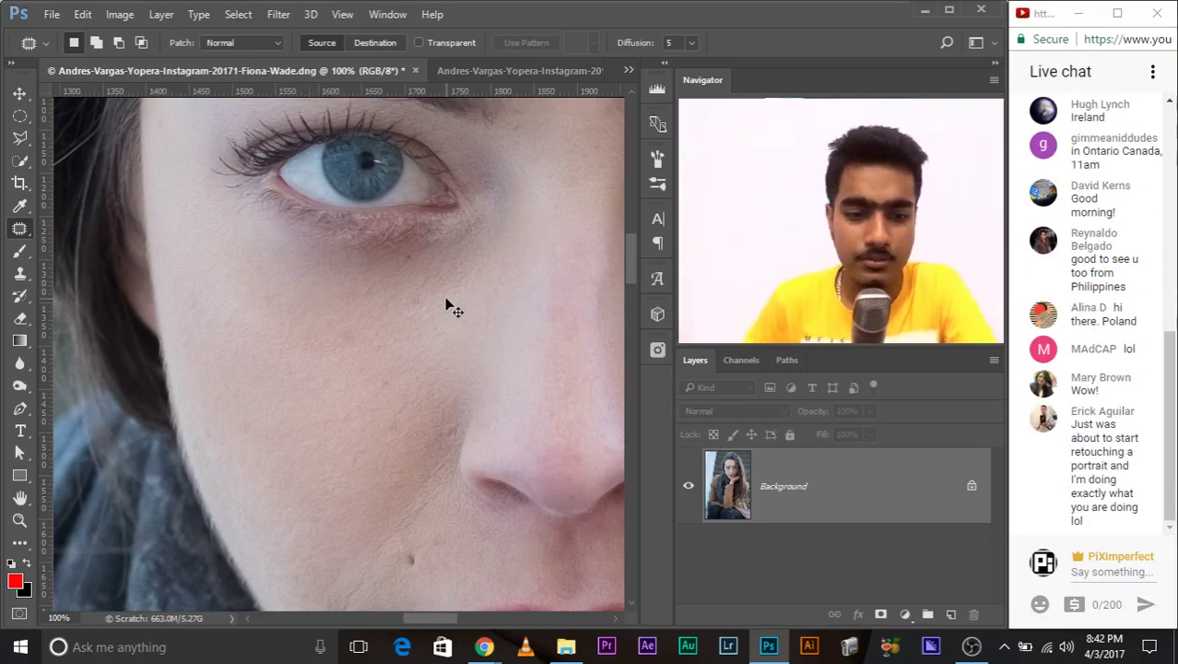
# Reselect the under-eye area and patch it again with cheek skin.
pyautogui.click(80, 15)
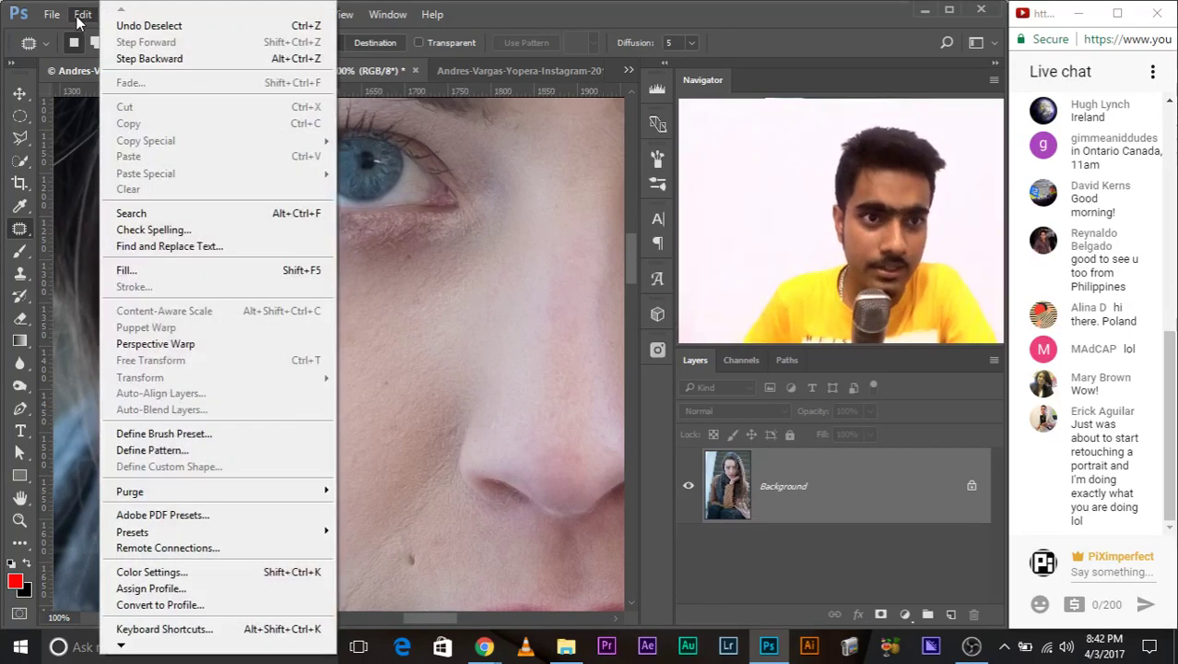
pyautogui.click(149, 25)
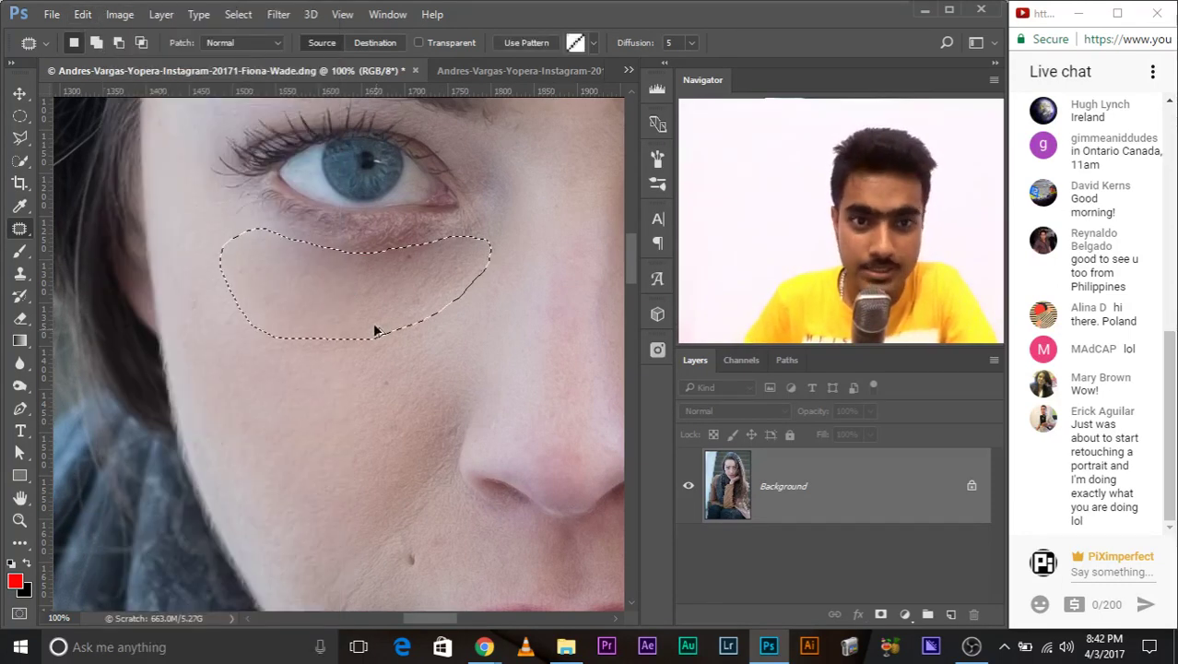
pyautogui.moveTo(374, 330); pyautogui.dragTo(322, 413)
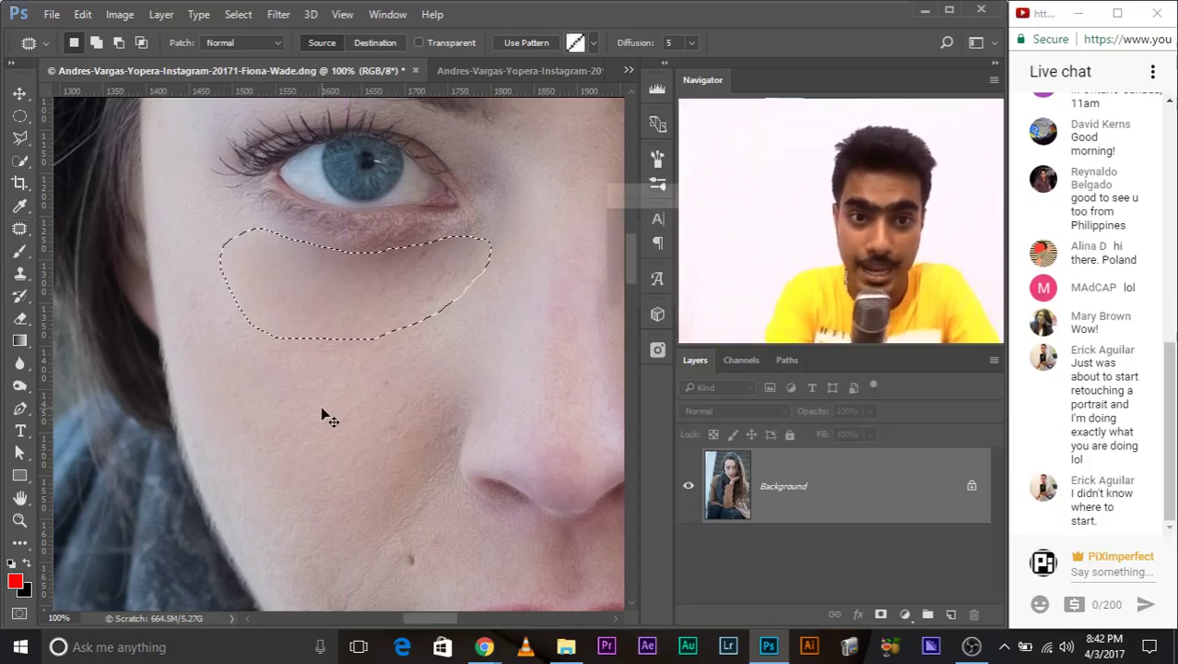
# Fade the patch to about 90% opacity after comparing strengths, then deselect.
pyautogui.hotkey('ctrl', 'shift', 'f')
pyautogui.moveTo(650, 194); pyautogui.dragTo(574, 282)
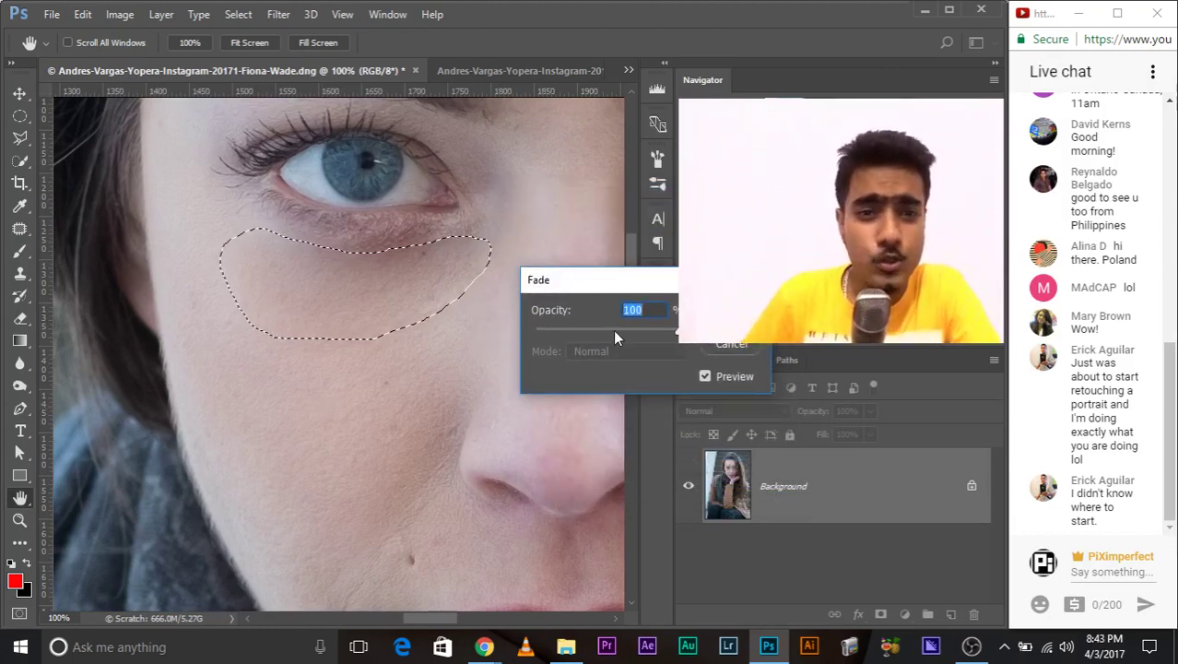
pyautogui.moveTo(657, 334); pyautogui.dragTo(590, 329)
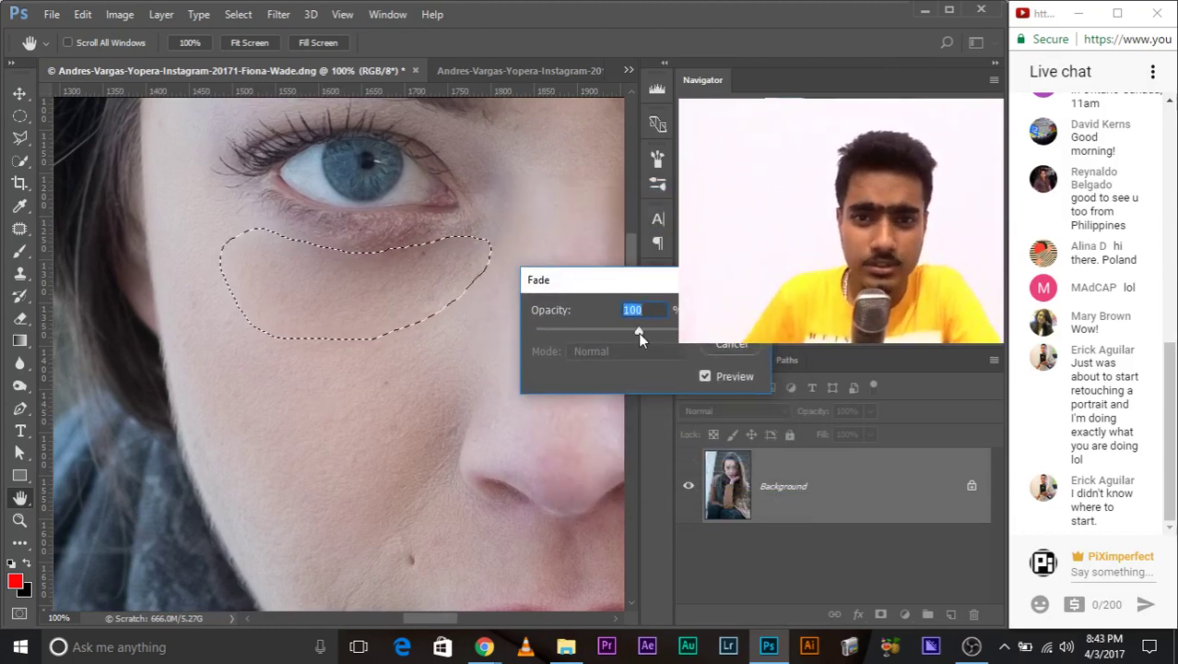
pyautogui.click(610, 332)
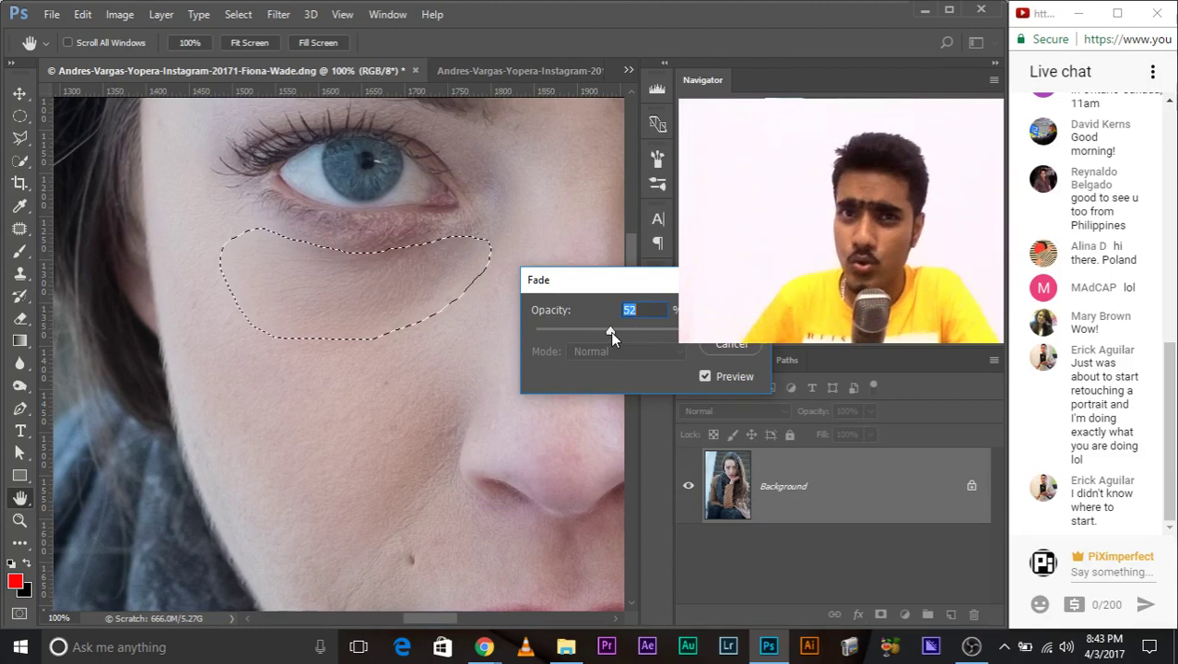
pyautogui.press('Up')
pyautogui.moveTo(611, 332); pyautogui.dragTo(363, 329)
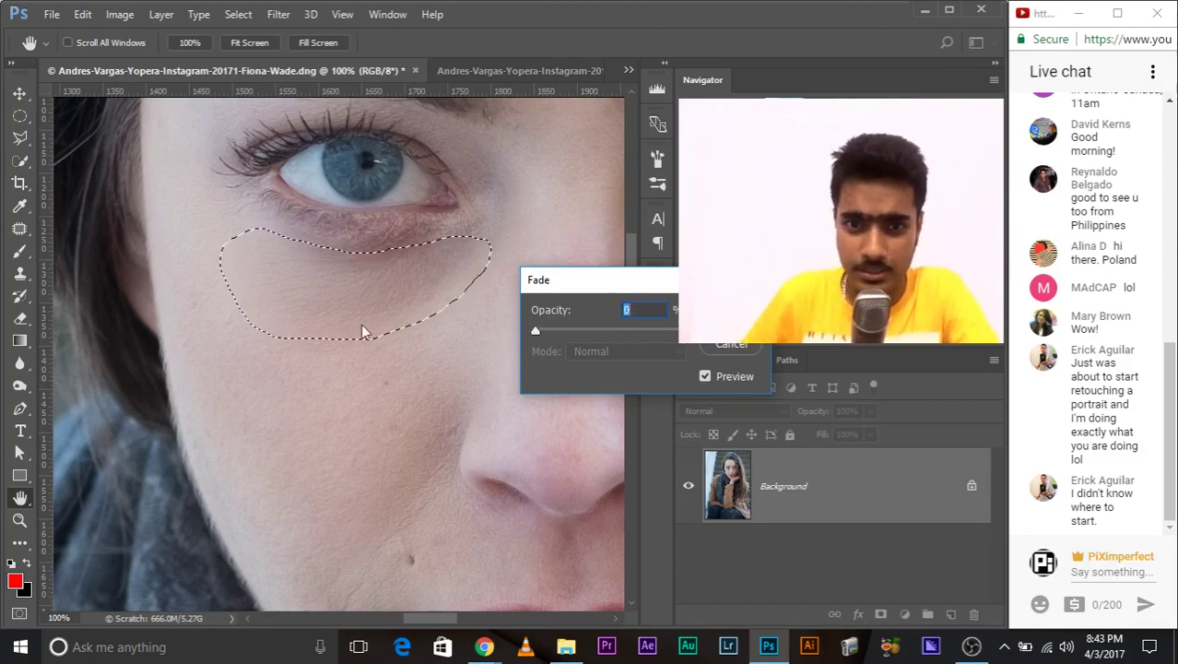
pyautogui.moveTo(536, 331); pyautogui.dragTo(683, 332)
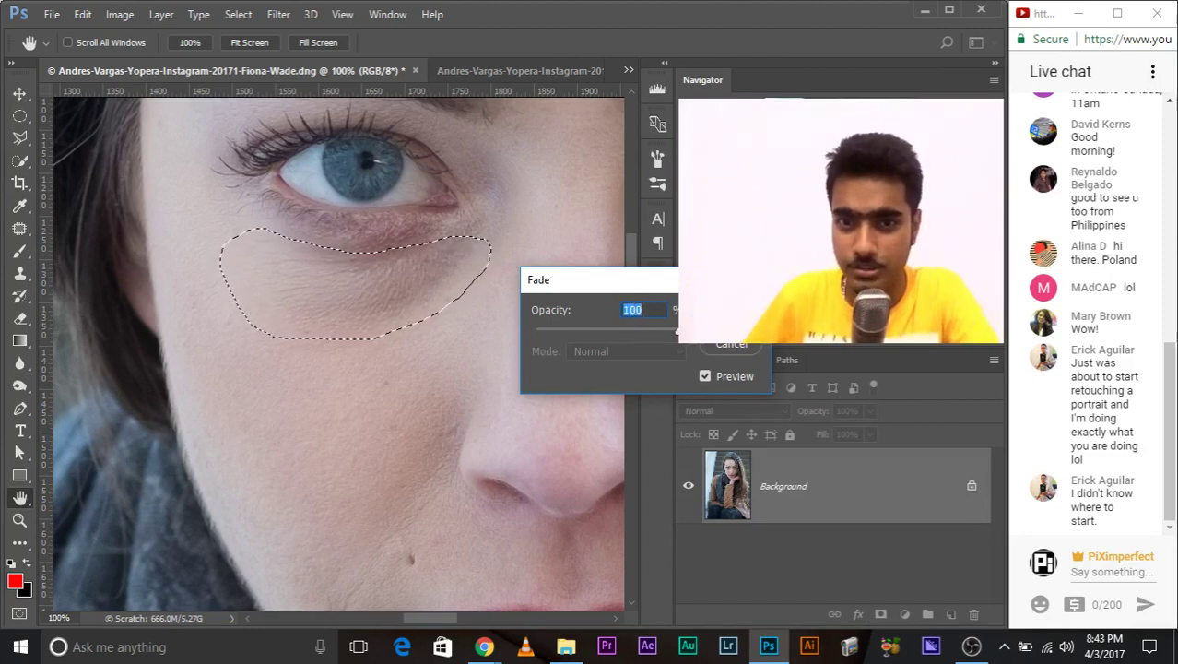
pyautogui.click(613, 332)
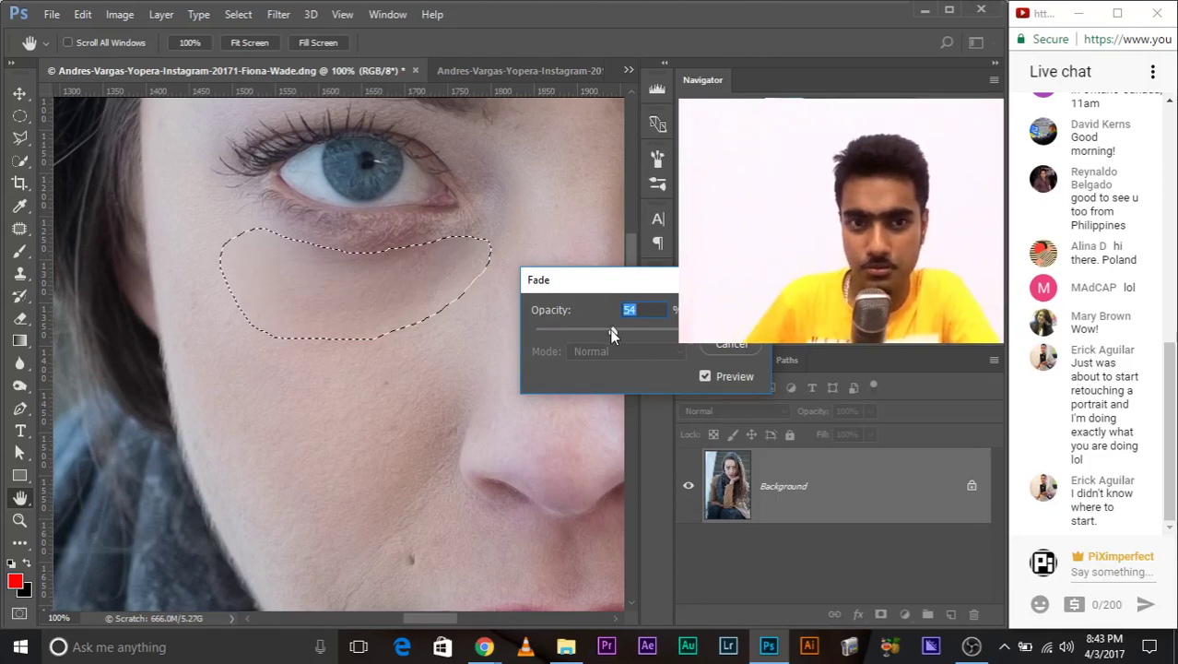
pyautogui.moveTo(635, 332); pyautogui.dragTo(665, 332)
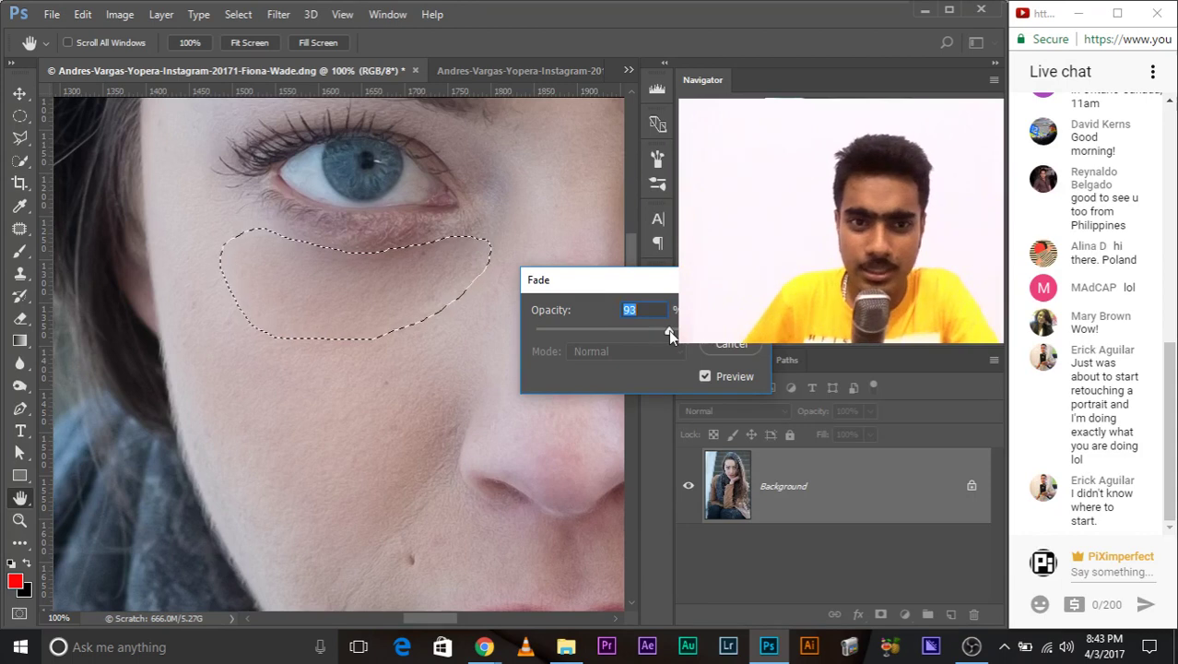
pyautogui.press('Return')
pyautogui.press('j')
pyautogui.hotkey('ctrl', 'd')
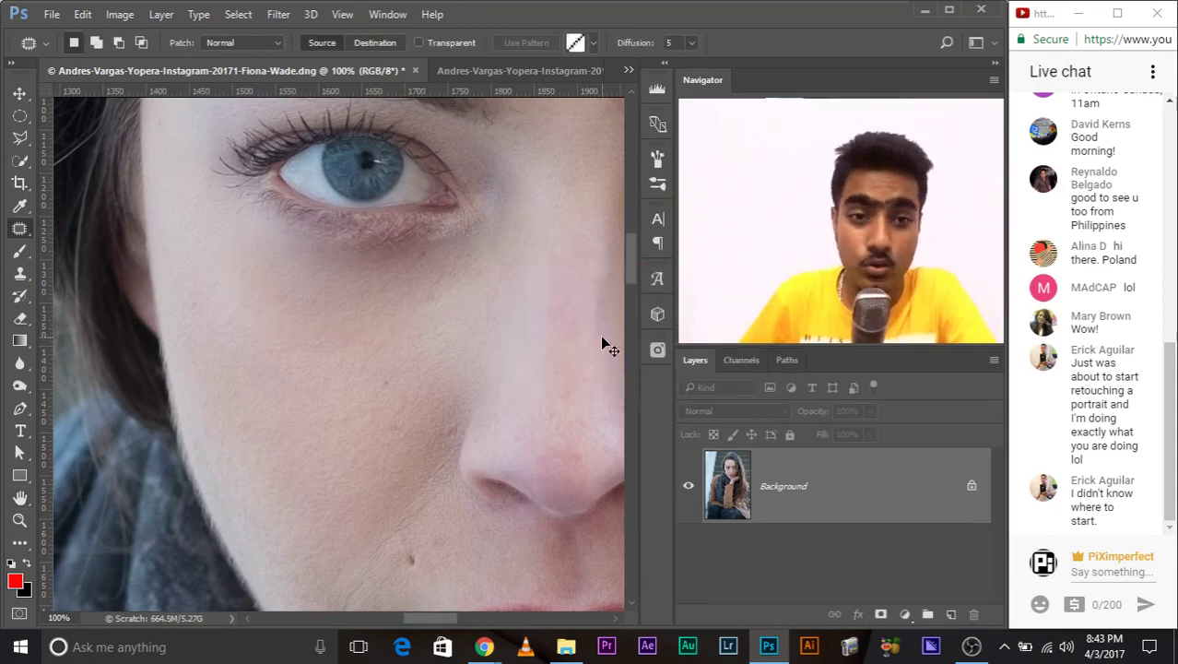
pyautogui.hotkey('ctrl', '+')
pyautogui.hotkey('ctrl', '+')
# At 200% zoom, patch the dark bag under the eye with skin from below, then deselect.
pyautogui.hotkey('ctrl', '-')
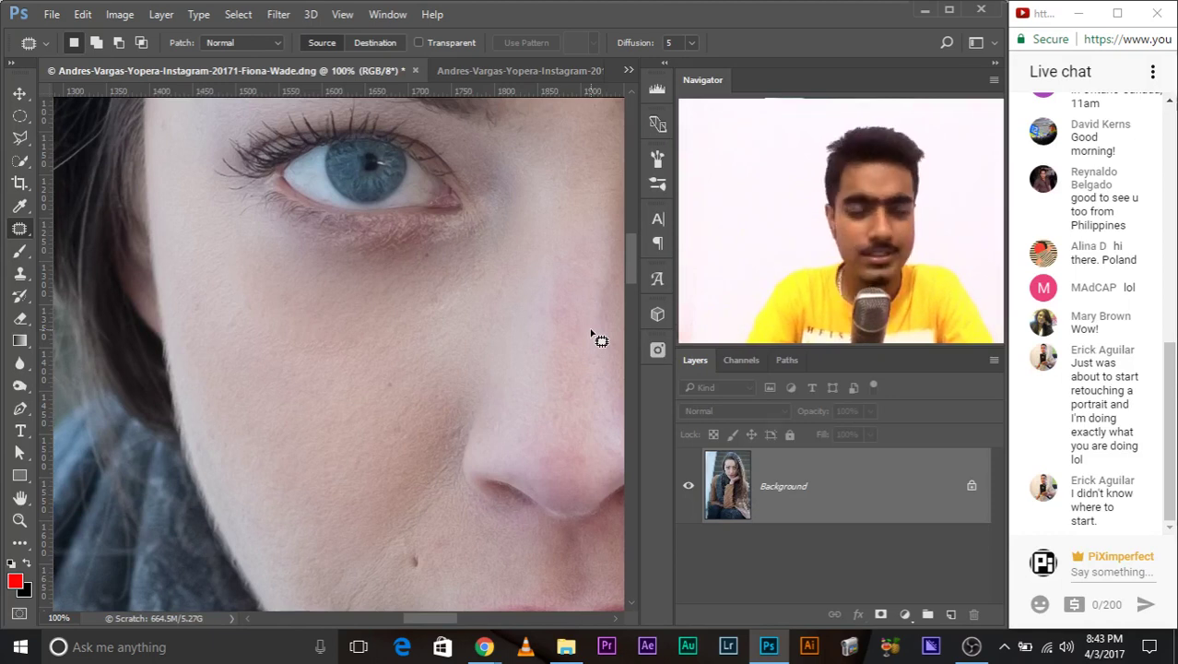
pyautogui.hotkey('ctrl', '+')
pyautogui.moveTo(589, 327)
pyautogui.mouseDown()
pyautogui.moveTo(572, 215)
pyautogui.moveTo(500, 360)
pyautogui.mouseUp()
pyautogui.moveTo(512, 261)
pyautogui.mouseDown()
pyautogui.moveTo(388, 277)
pyautogui.moveTo(507, 289)
pyautogui.moveTo(512, 263)
pyautogui.mouseUp()
pyautogui.moveTo(342, 305); pyautogui.dragTo(342, 412)
pyautogui.hotkey('ctrl', 'd')
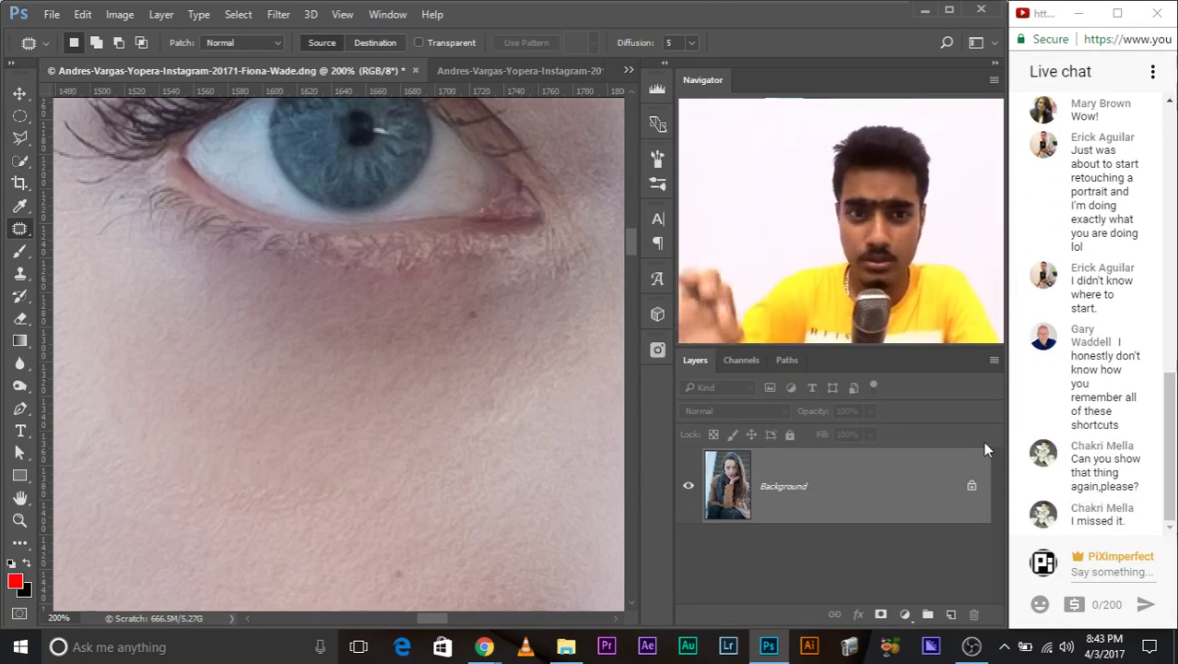
pyautogui.hotkey('ctrl', '-')
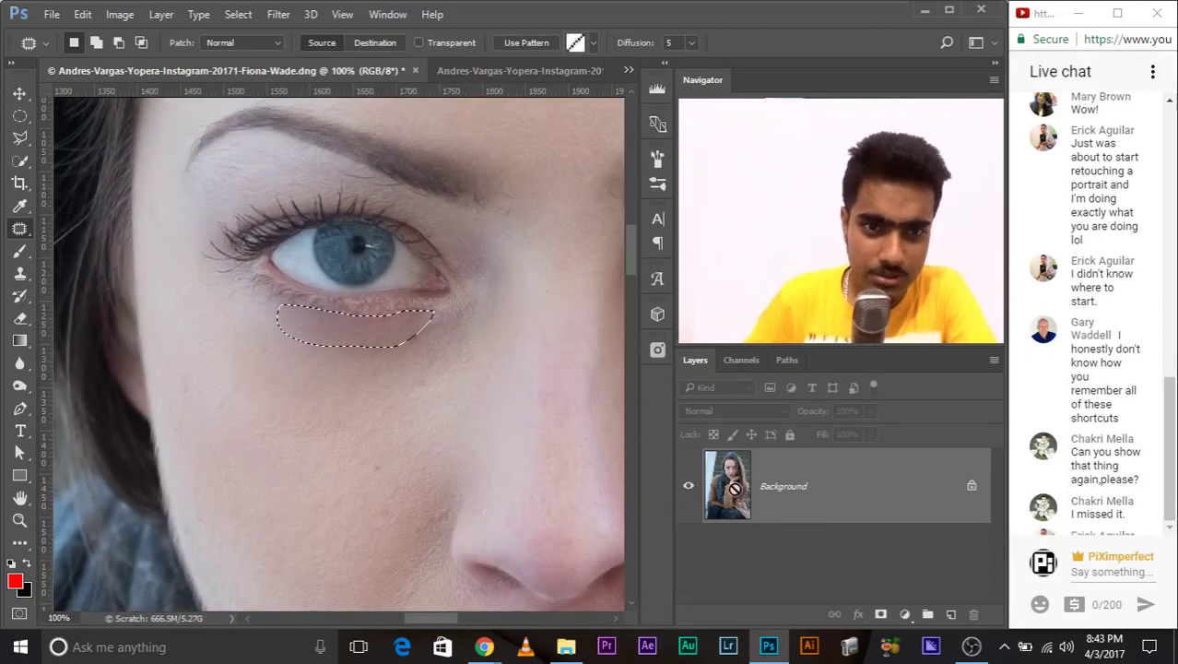
# Patch the lower-eyelid shadow with cheek skin, fade it to 37% opacity, and deselect.
pyautogui.moveTo(378, 334); pyautogui.dragTo(364, 382)
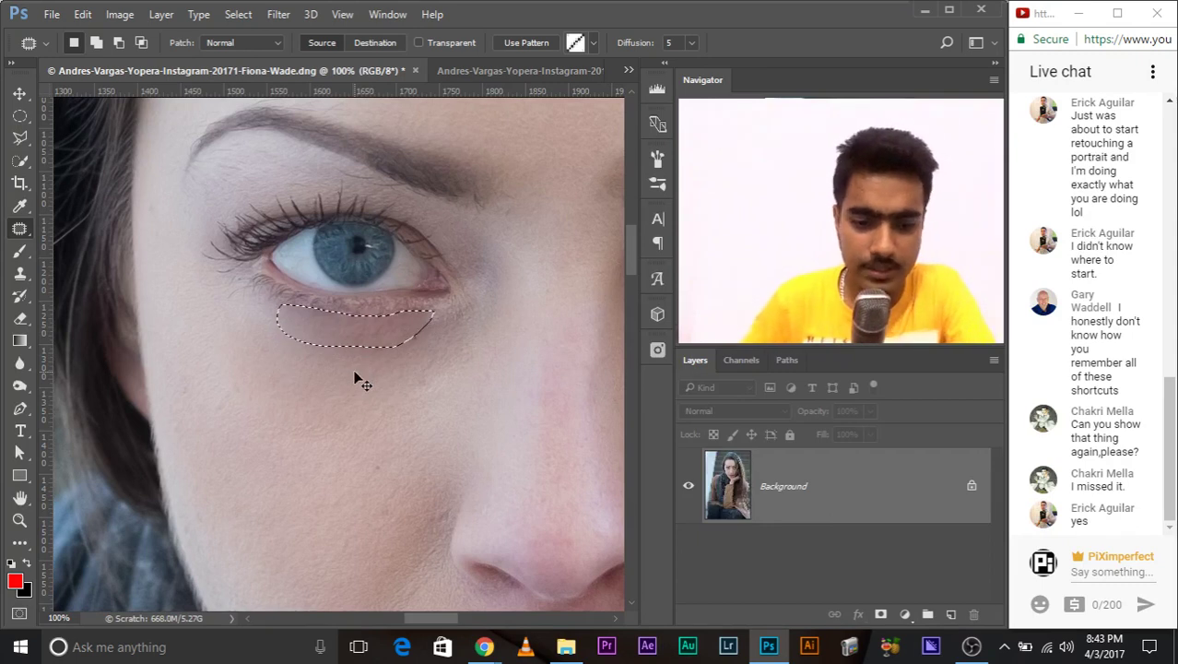
pyautogui.hotkey('ctrl', 'shift', 'f')
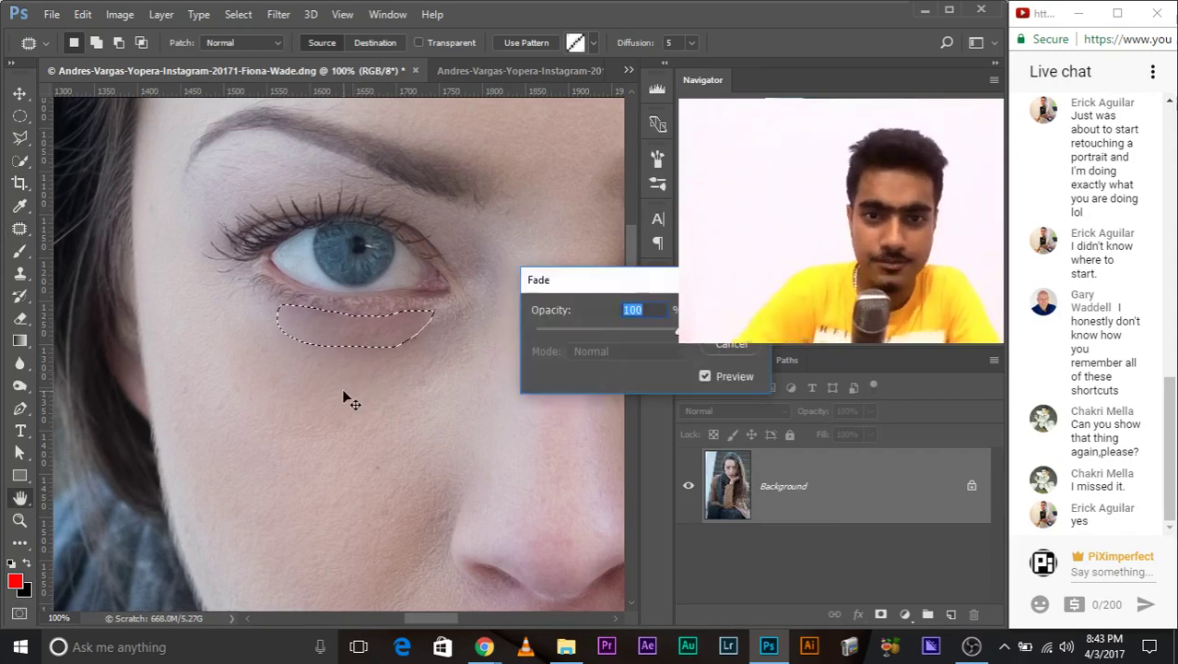
pyautogui.moveTo(676, 330); pyautogui.dragTo(594, 330)
pyautogui.press('Return')
pyautogui.hotkey('ctrl', 'd')
pyautogui.moveTo(424, 366); pyautogui.dragTo(408, 350)
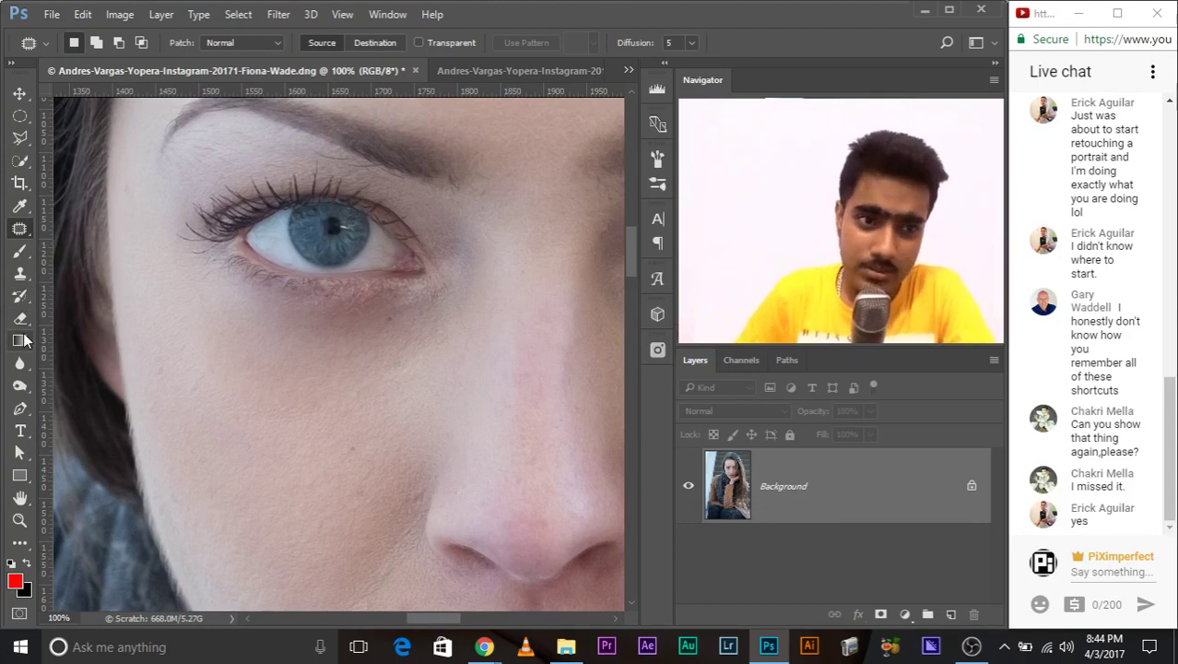
# Choose the Clone Stamp tool in Lighten mode and duplicate the Background layer.
pyautogui.click(20, 340)
pyautogui.click(23, 317)
pyautogui.click(20, 295)
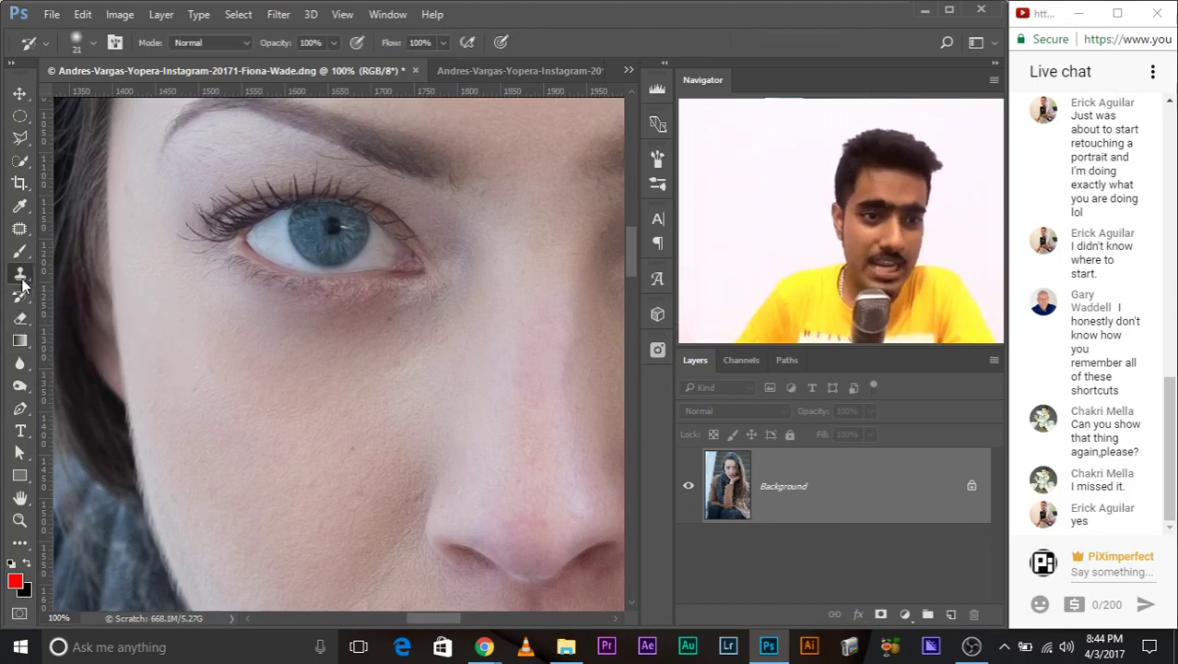
pyautogui.click(21, 273)
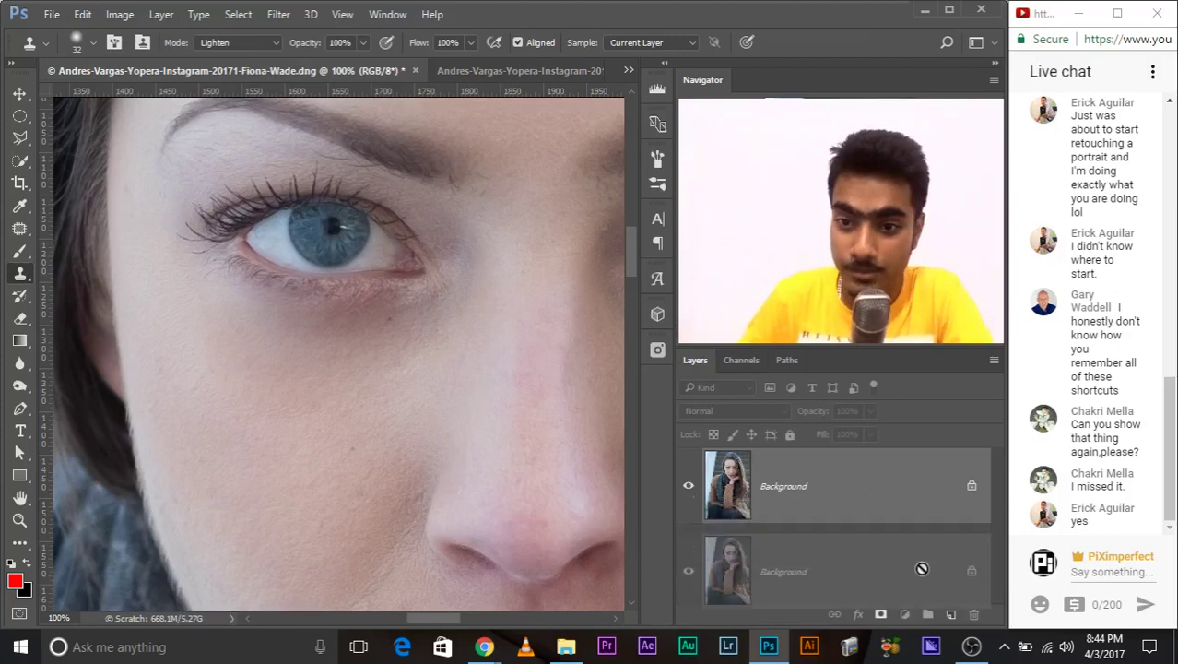
pyautogui.moveTo(859, 490); pyautogui.dragTo(950, 615)
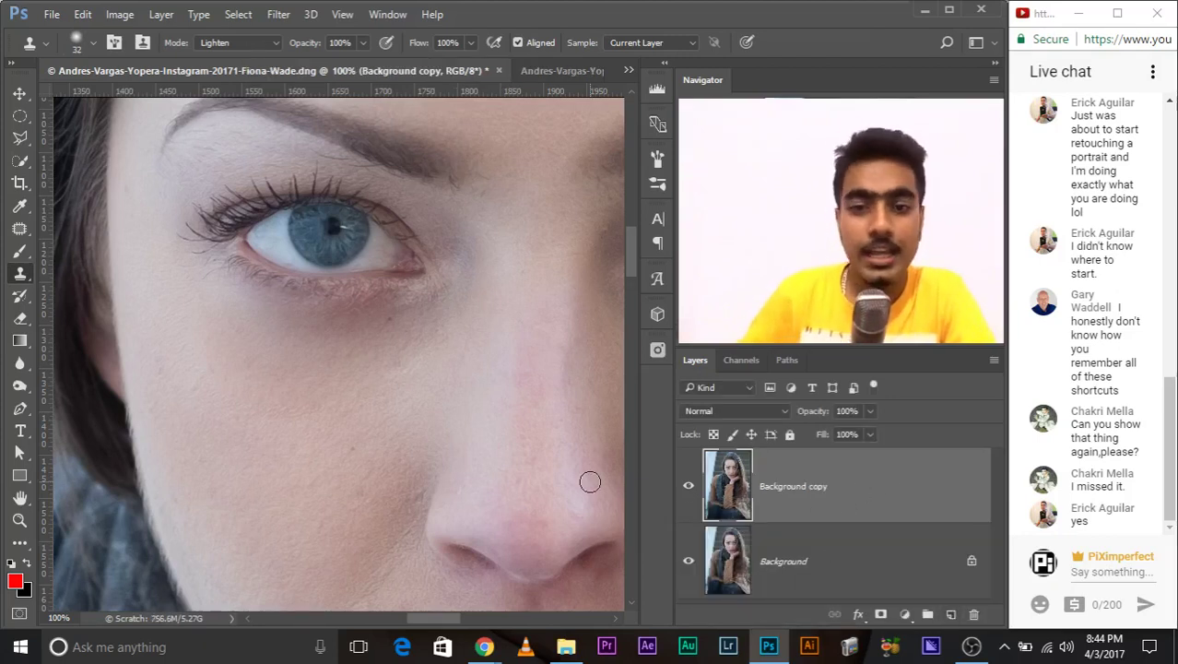
# With an 82 px brush, clone sampled cheek skin over the under-eye shadow and cheek.
pyautogui.hotkey('ctrl', '+')
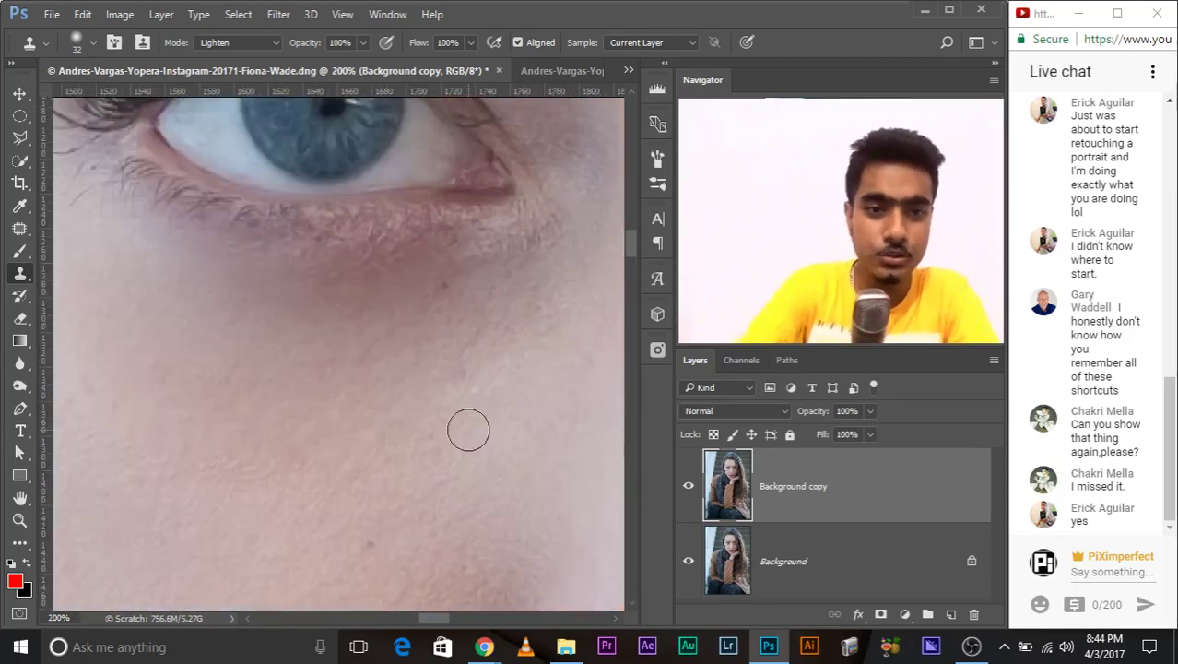
pyautogui.hotkey('ctrl', '-')
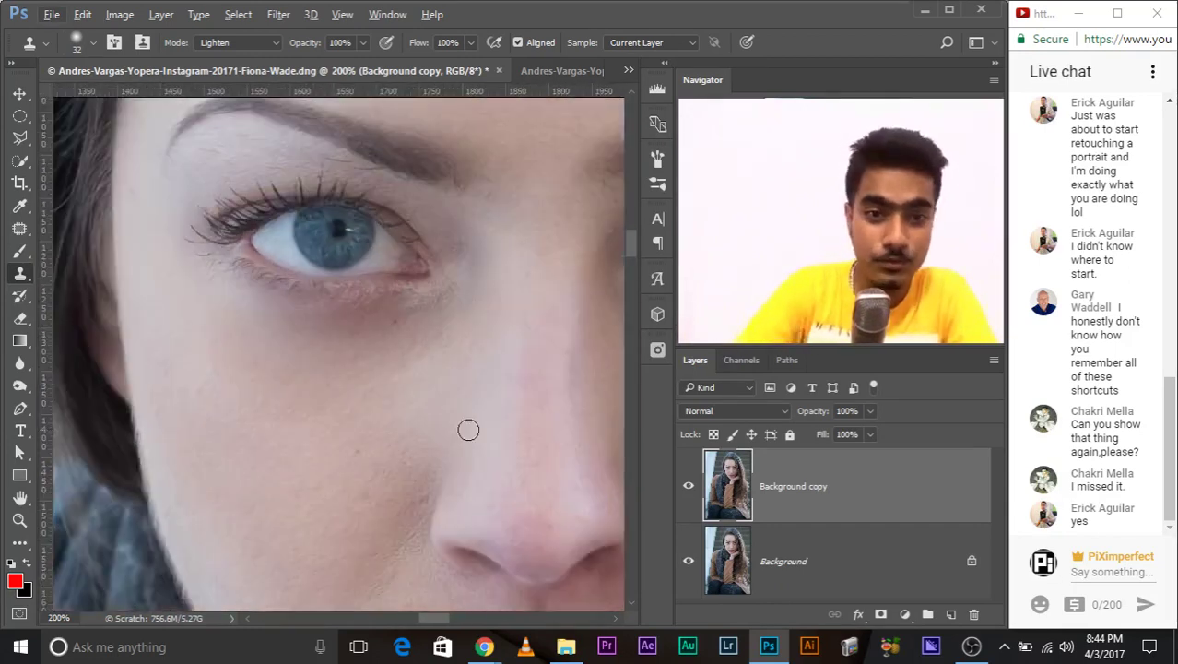
pyautogui.moveTo(332, 333); pyautogui.dragTo(332, 316)
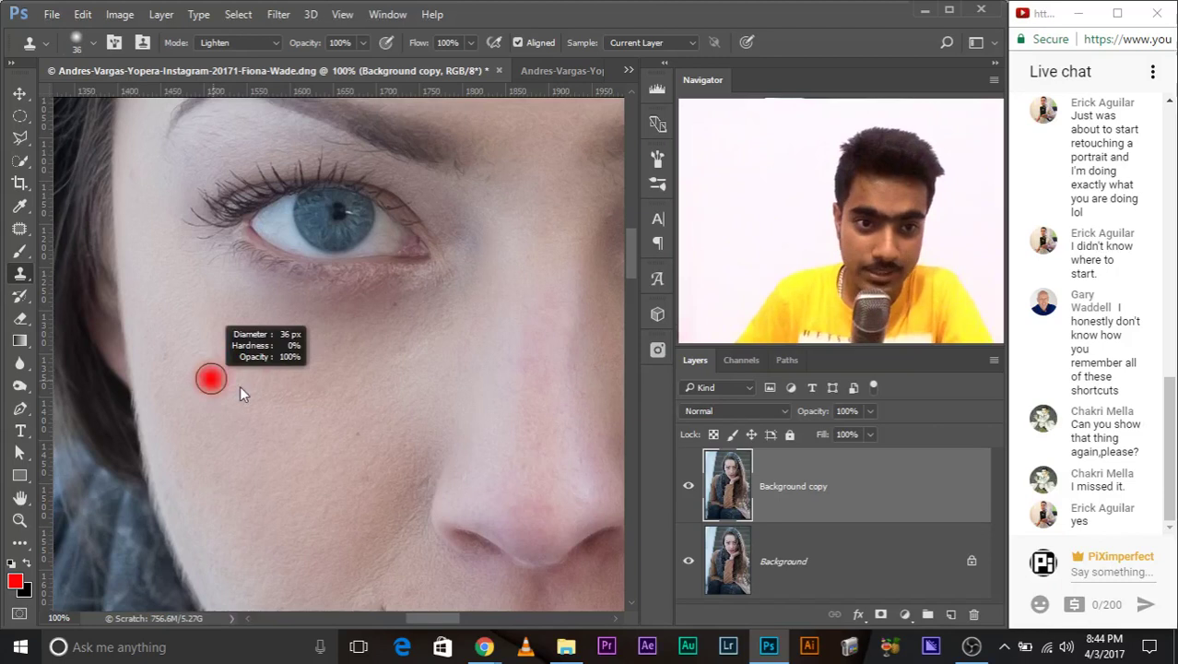
pyautogui.moveTo(228, 374); pyautogui.dragTo(236, 379)
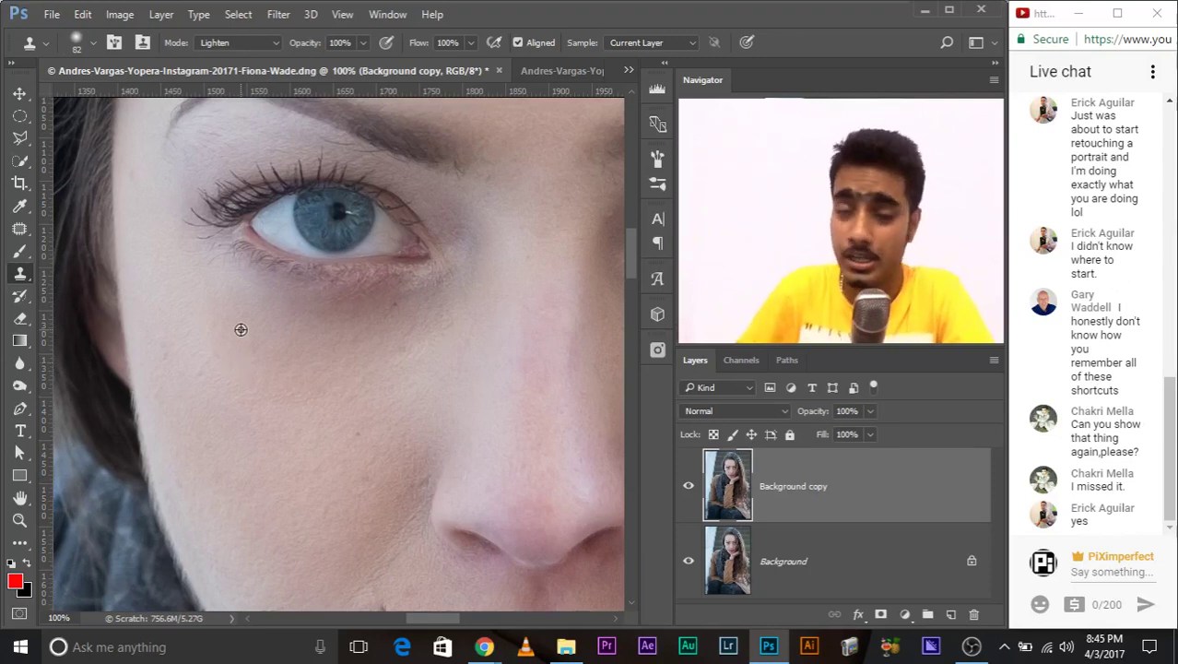
pyautogui.keyDown('alt'); pyautogui.click(245, 323); pyautogui.keyUp('alt')
pyautogui.moveTo(253, 289)
pyautogui.mouseDown()
pyautogui.moveTo(302, 305)
pyautogui.moveTo(414, 301)
pyautogui.moveTo(377, 321)
pyautogui.moveTo(308, 328)
pyautogui.moveTo(221, 279)
pyautogui.mouseUp()
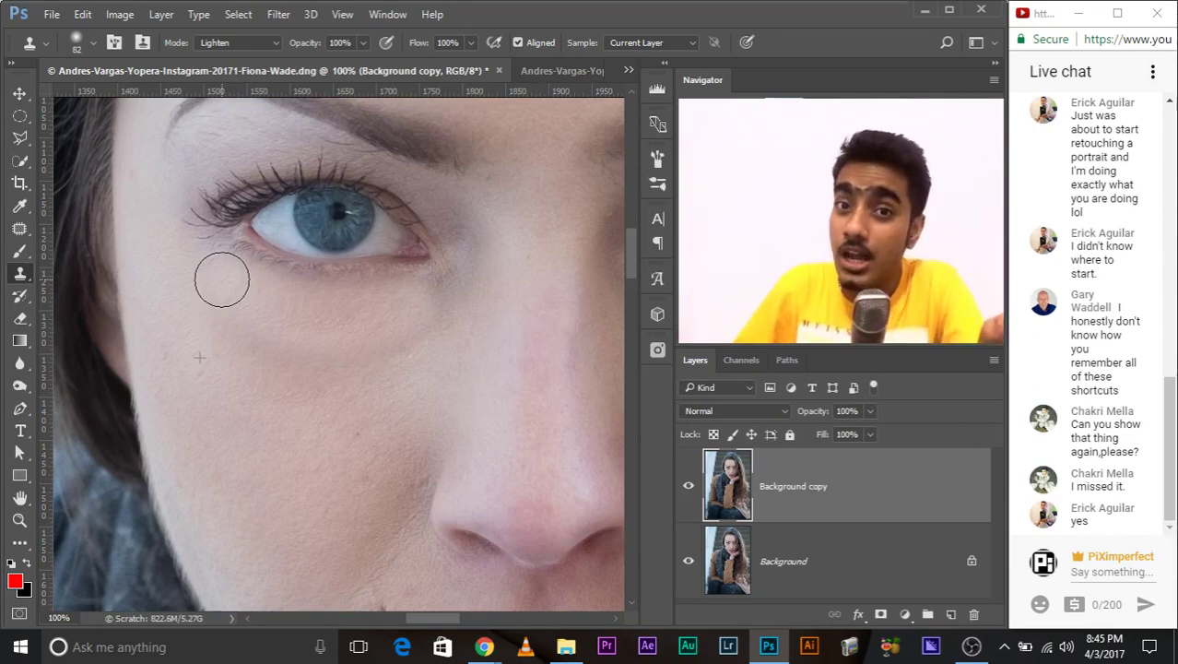
pyautogui.moveTo(221, 279)
pyautogui.mouseDown()
pyautogui.moveTo(255, 337)
pyautogui.moveTo(363, 368)
pyautogui.moveTo(413, 345)
pyautogui.moveTo(353, 384)
pyautogui.mouseUp()
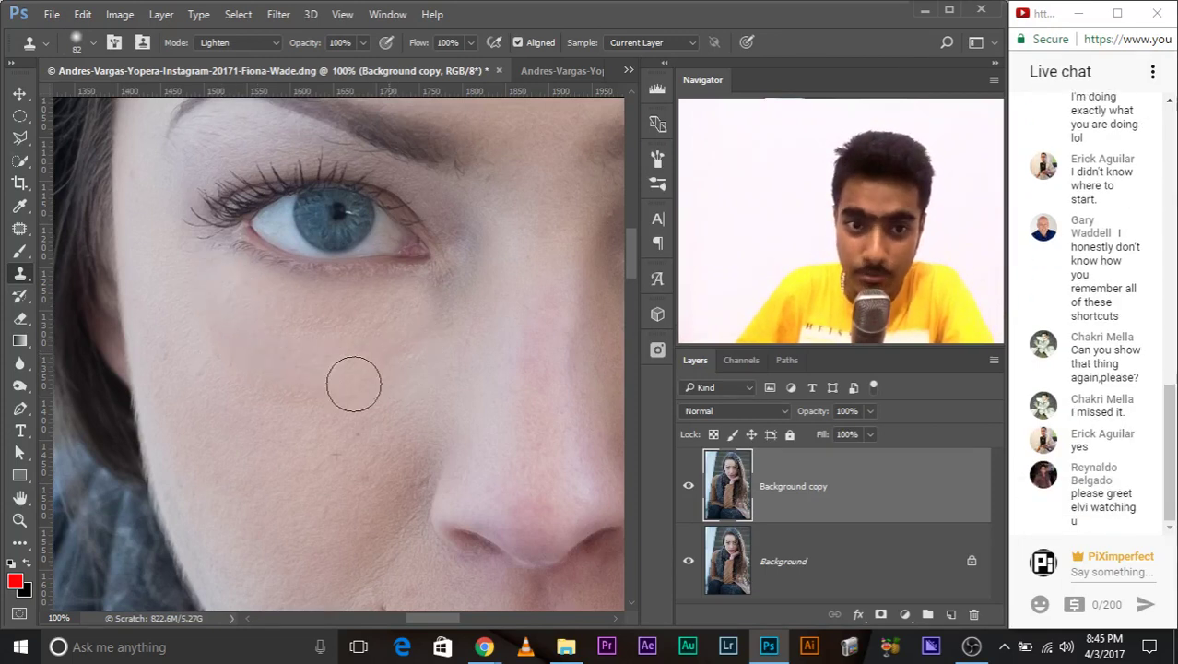
pyautogui.moveTo(248, 360)
pyautogui.mouseDown()
pyautogui.moveTo(216, 311)
pyautogui.moveTo(336, 313)
pyautogui.moveTo(439, 297)
pyautogui.moveTo(289, 301)
pyautogui.moveTo(242, 284)
pyautogui.moveTo(237, 321)
pyautogui.moveTo(334, 353)
pyautogui.moveTo(456, 311)
pyautogui.mouseUp()
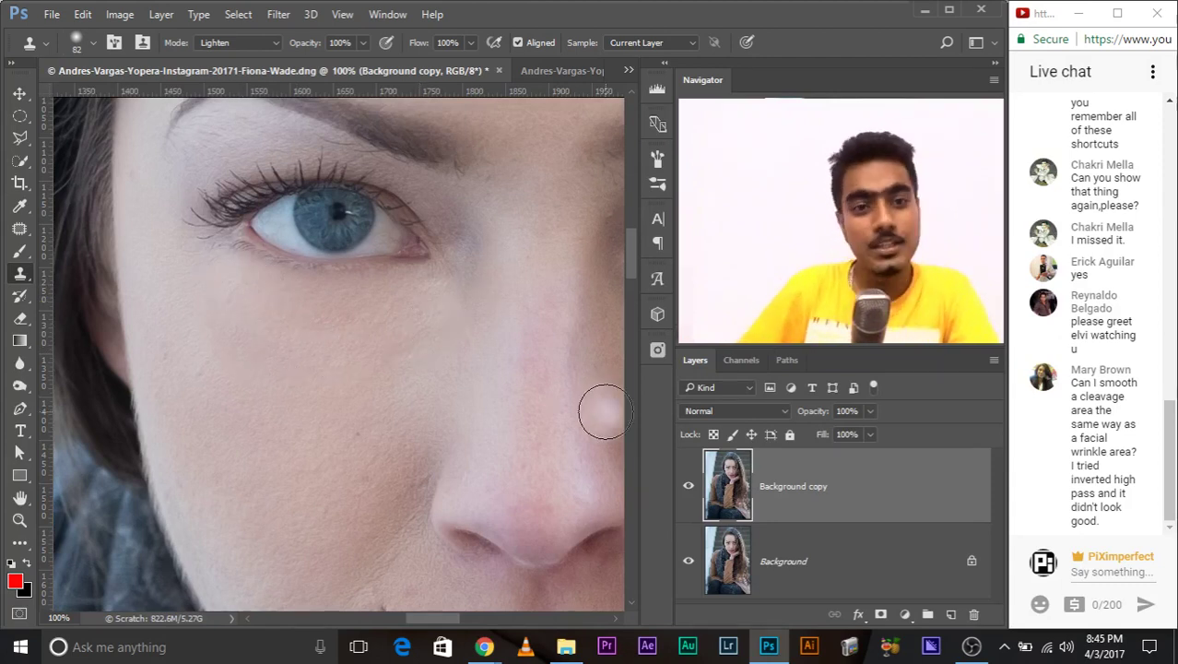
pyautogui.hotkey('ctrl', '-')
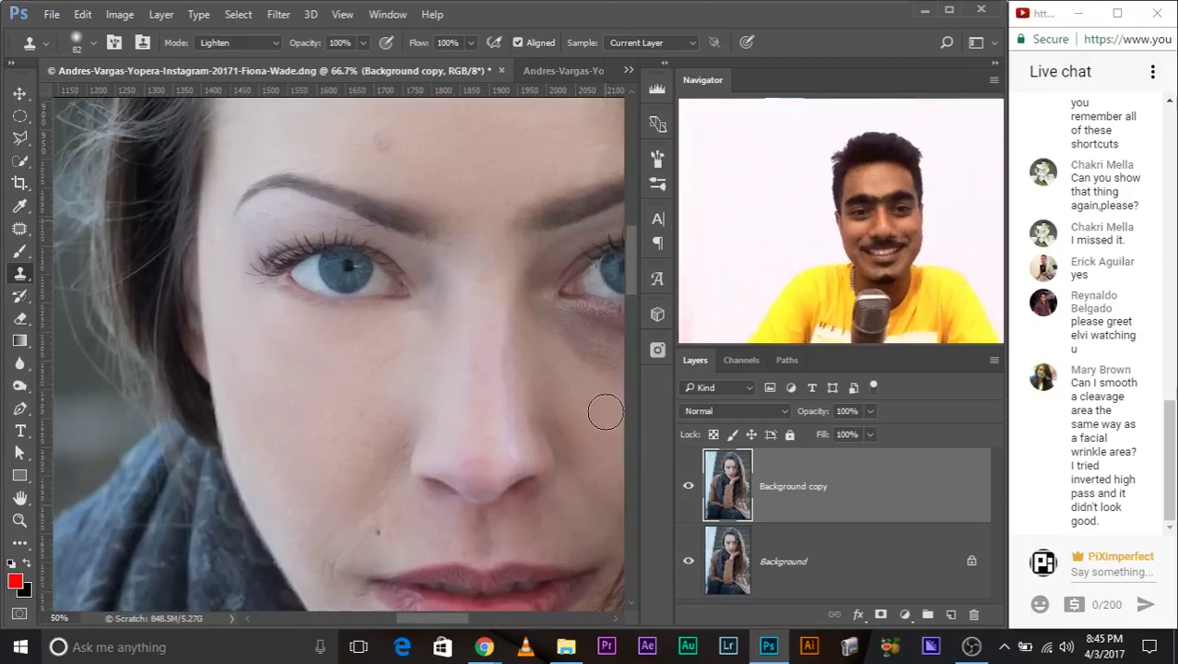
# Set the Background copy layer's opacity to 40% and view the face at 50% zoom.
pyautogui.moveTo(379, 390); pyautogui.dragTo(370, 335)
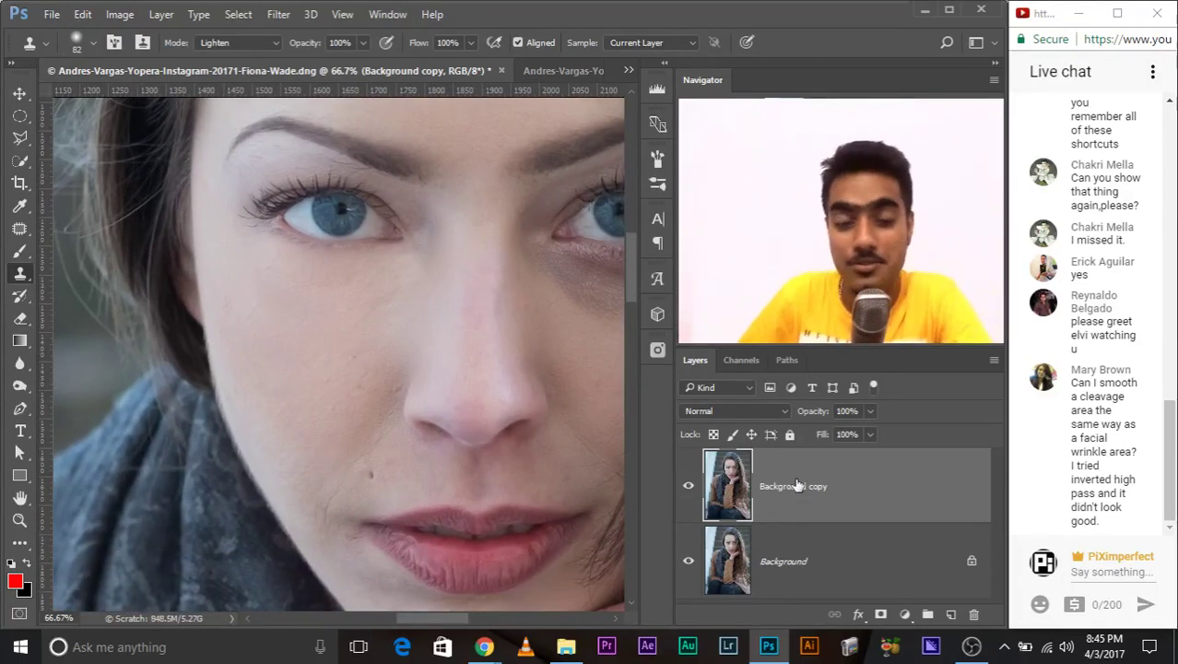
pyautogui.click(869, 411)
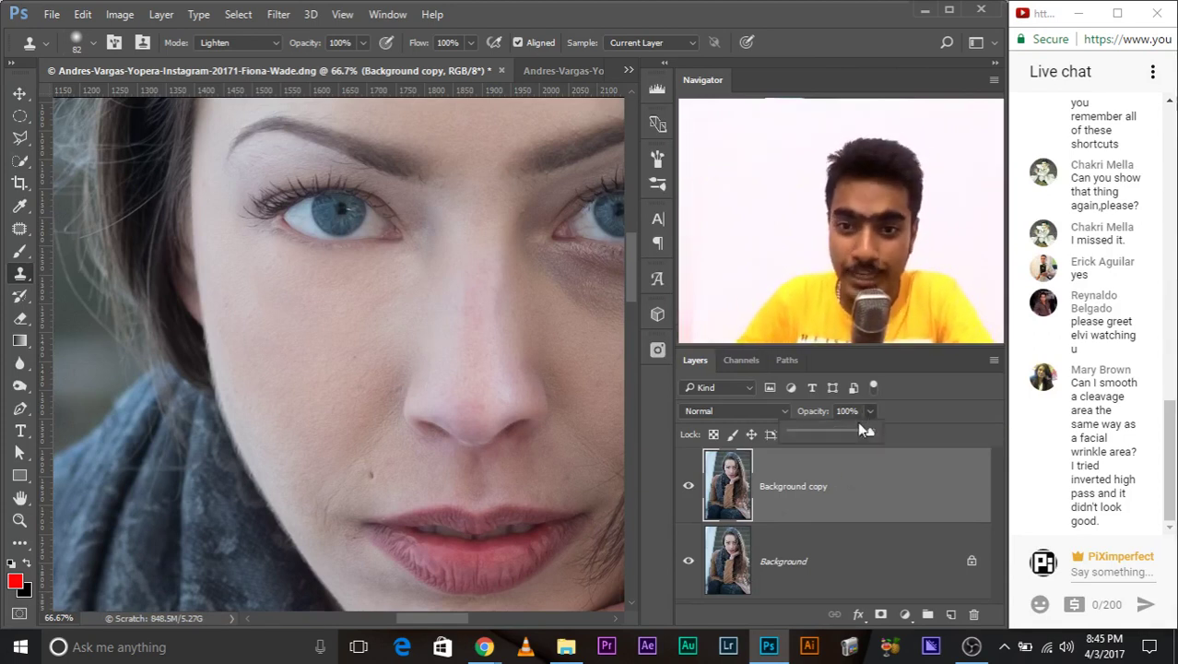
pyautogui.moveTo(839, 435); pyautogui.dragTo(829, 436)
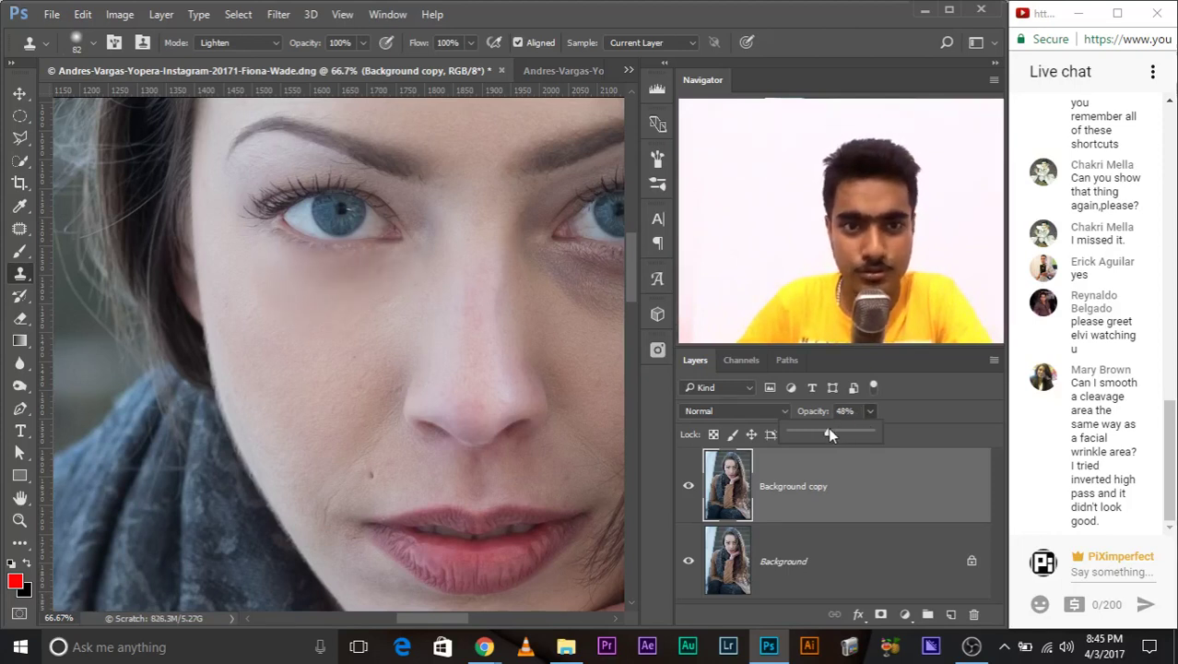
pyautogui.press('Return')
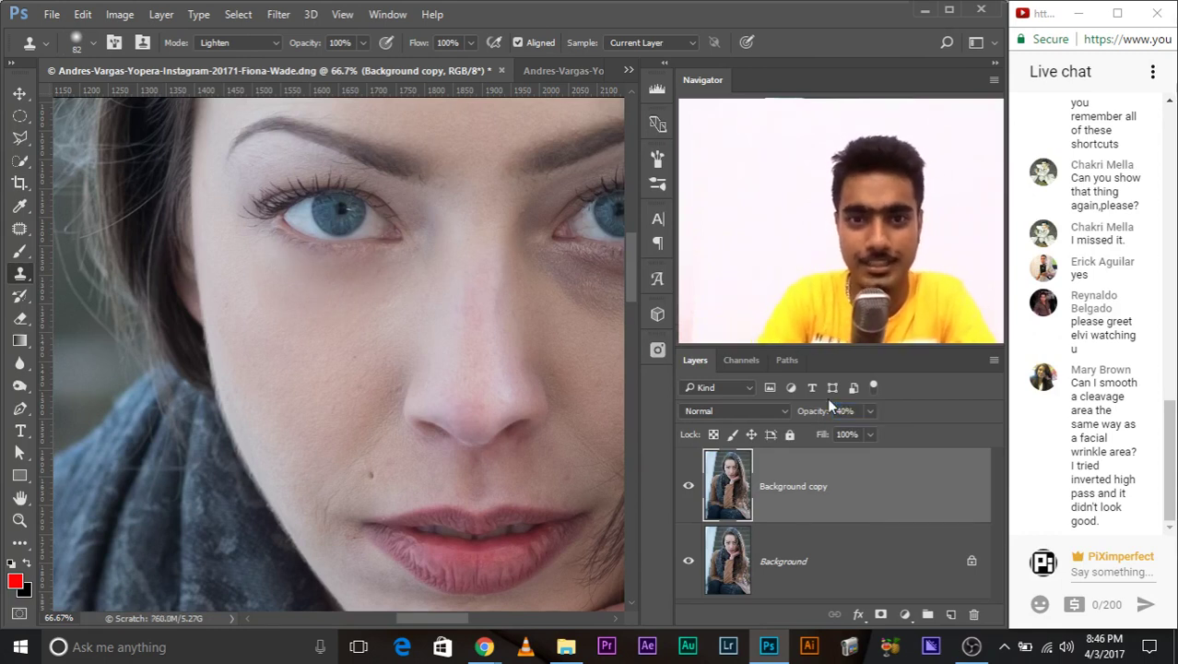
pyautogui.hotkey('ctrl', '-')
pyautogui.hotkey('ctrl', '-')
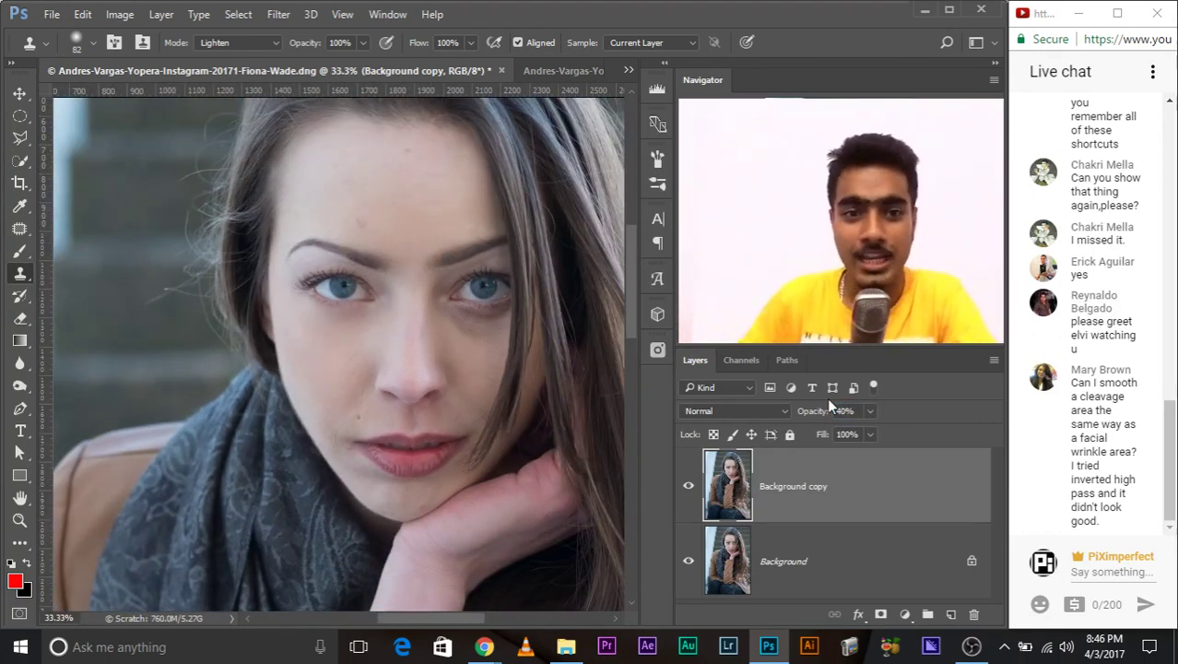
pyautogui.hotkey('ctrl', '+')
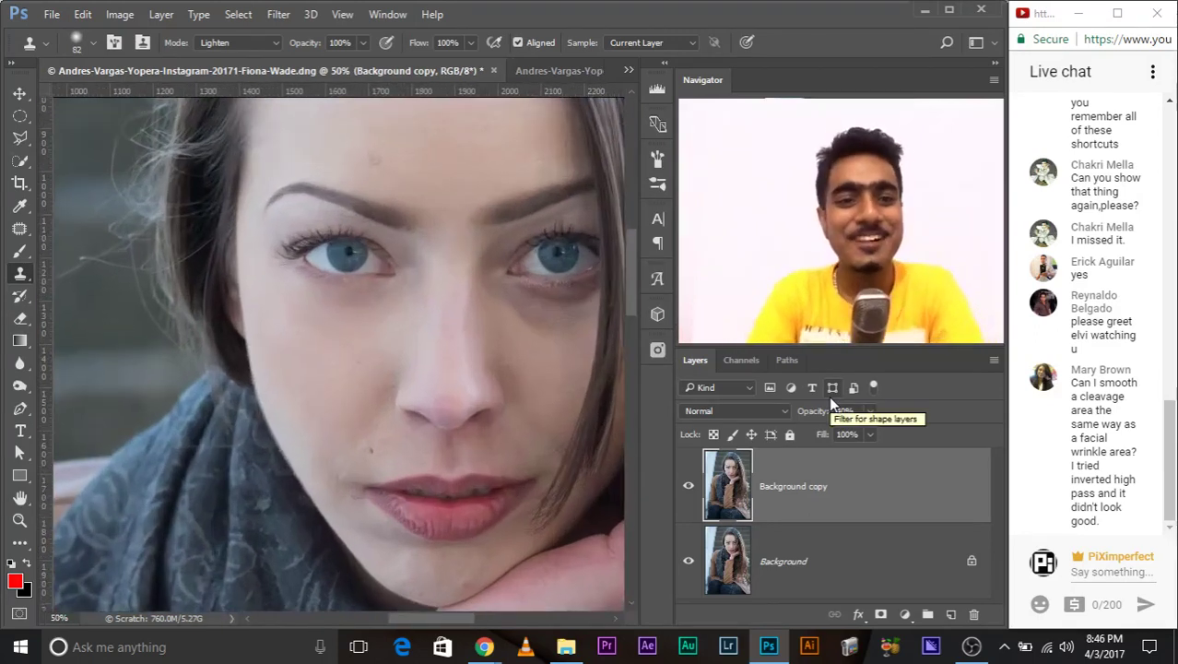
pyautogui.moveTo(468, 386); pyautogui.dragTo(429, 392)
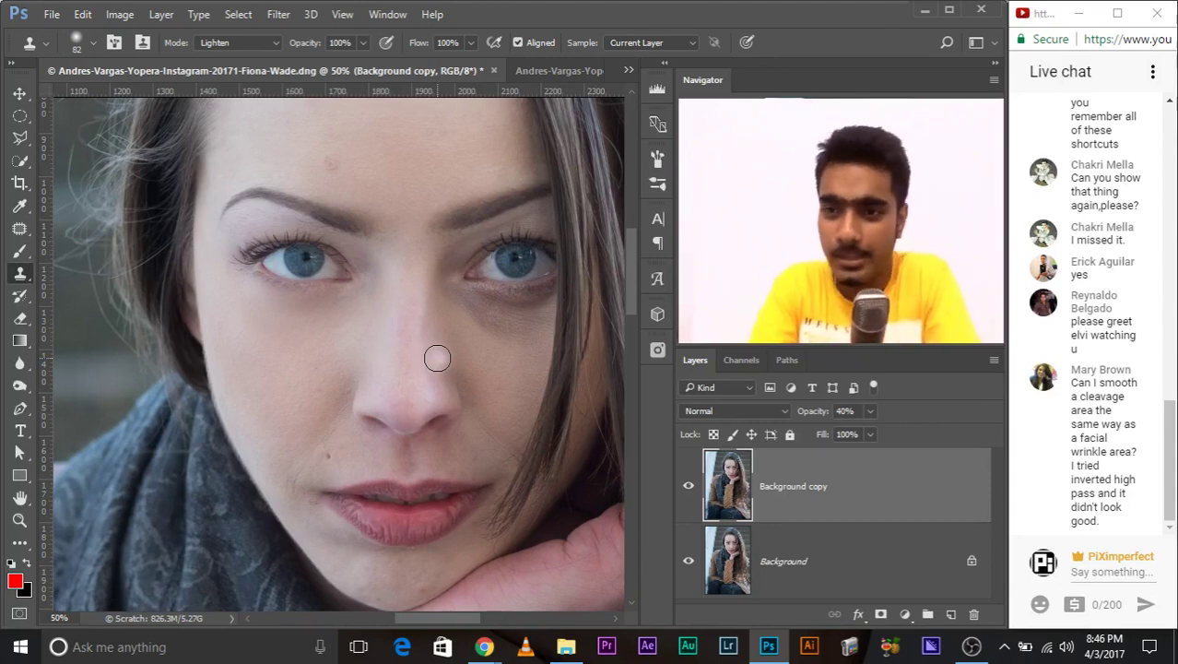
pyautogui.scroll(1, 437, 358)
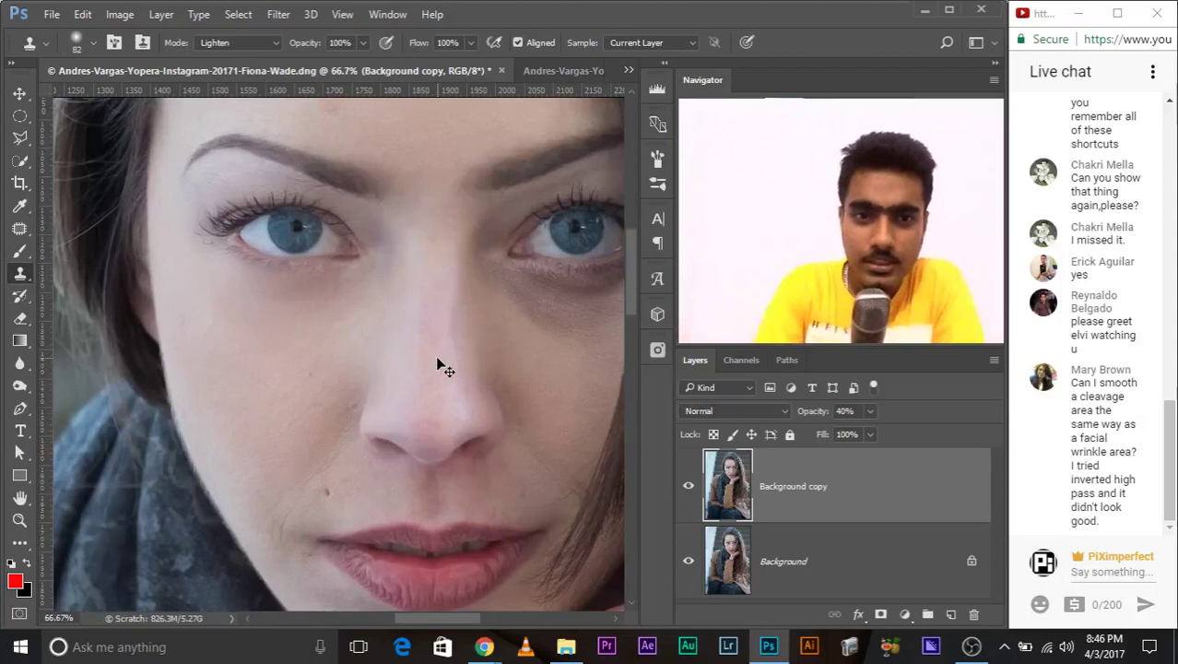
pyautogui.scroll(-1, 437, 357)
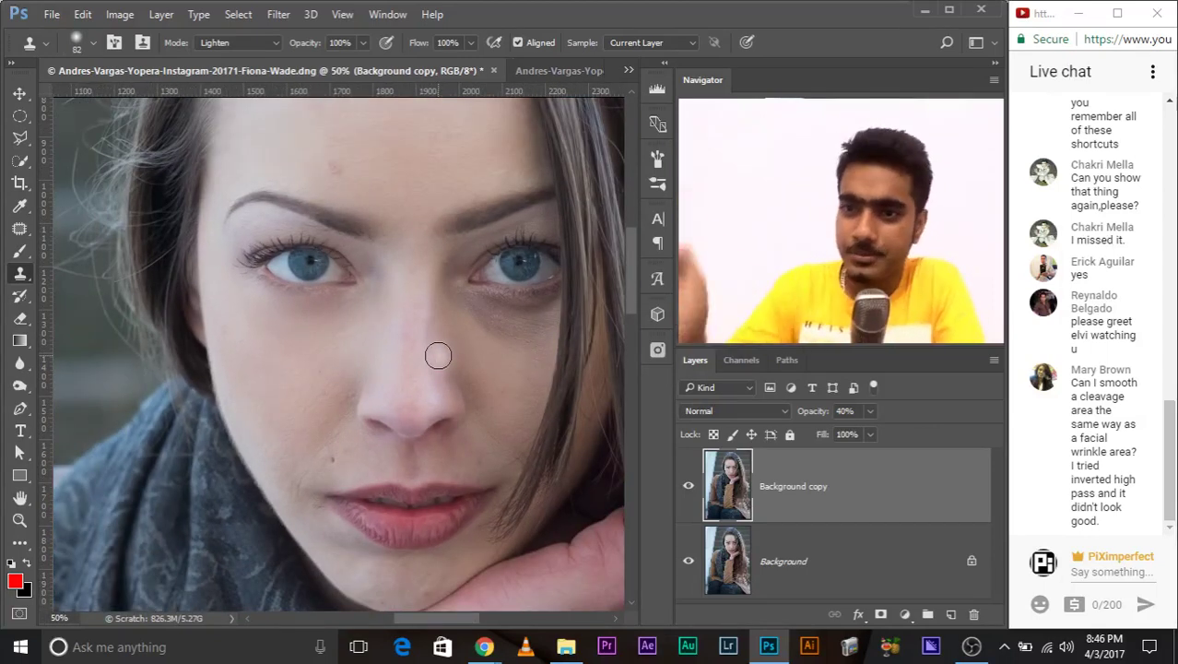
pyautogui.moveTo(1102, 433)
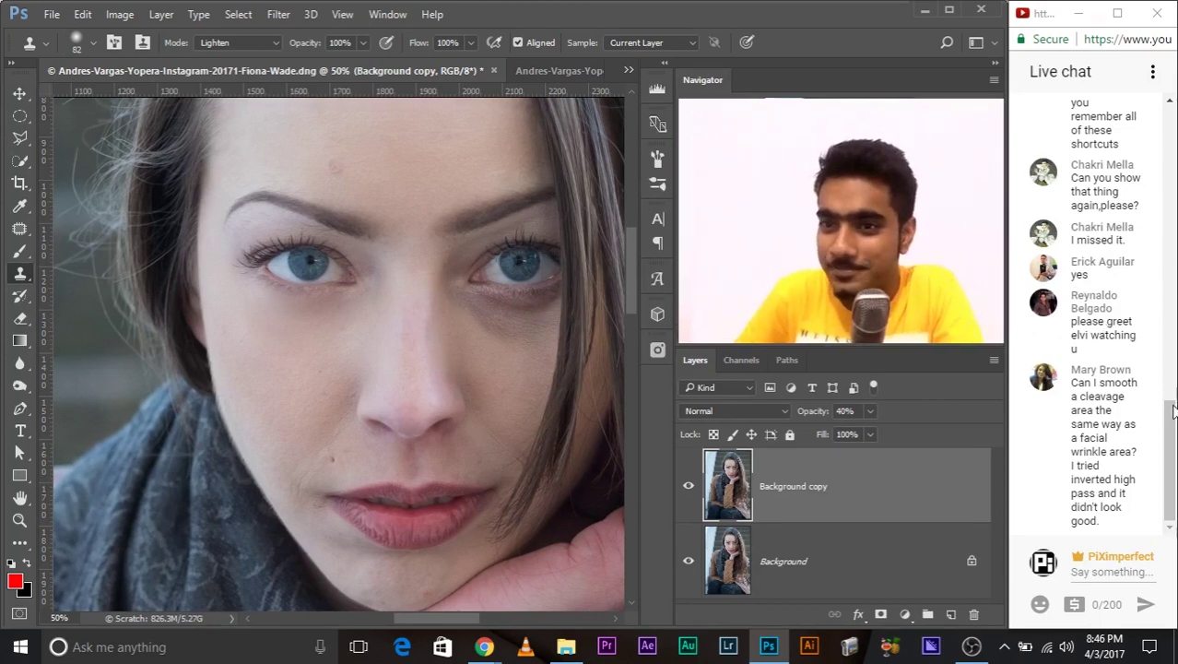
pyautogui.scroll(2, 1173, 415)
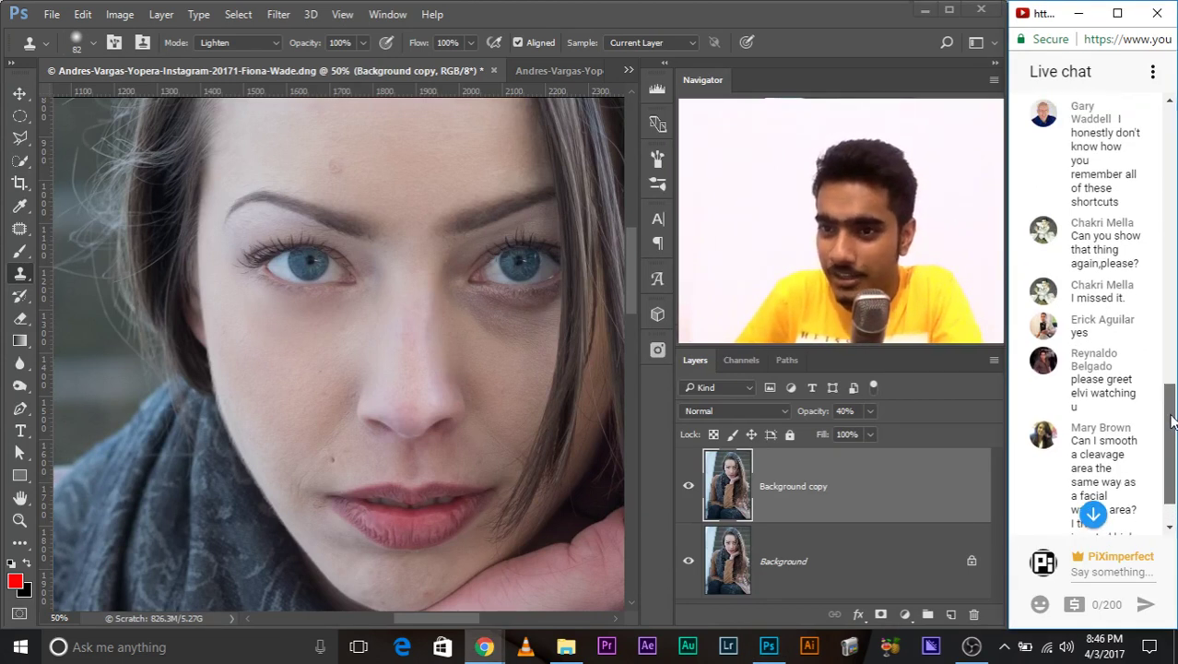
pyautogui.moveTo(1173, 422); pyautogui.dragTo(1164, 367)
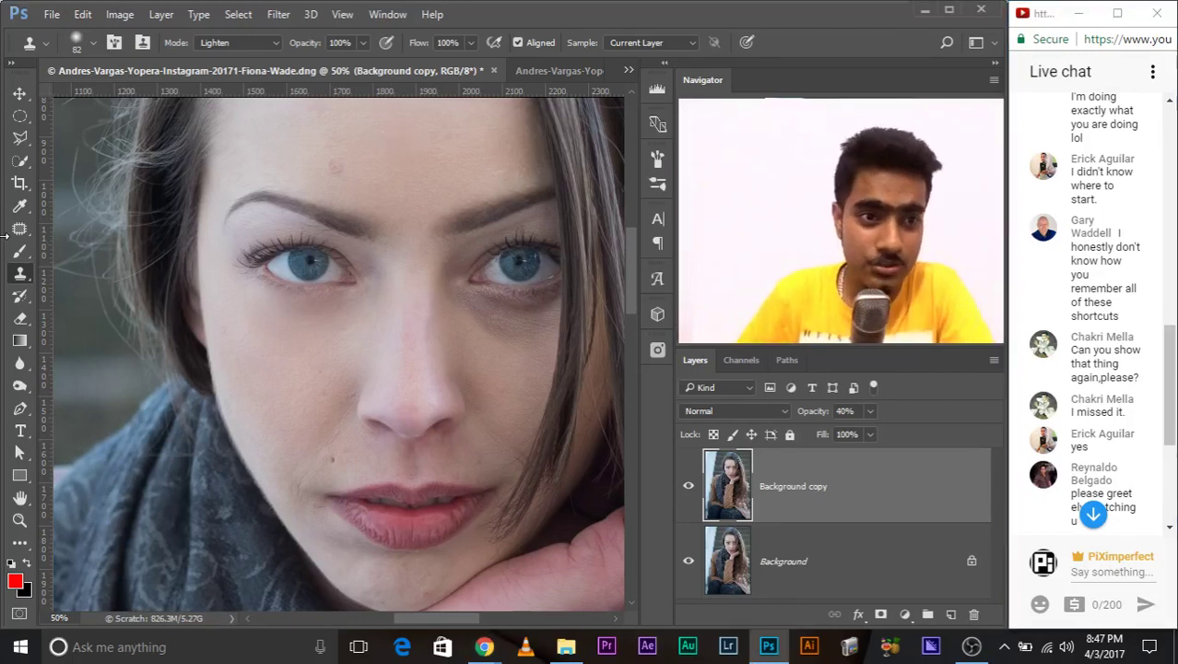
pyautogui.press('j')
# Outline a forehead blemish with the Patch tool, then cancel it and deselect.
pyautogui.moveTo(321, 187)
pyautogui.mouseDown()
pyautogui.moveTo(359, 157)
pyautogui.moveTo(416, 172)
pyautogui.mouseUp()
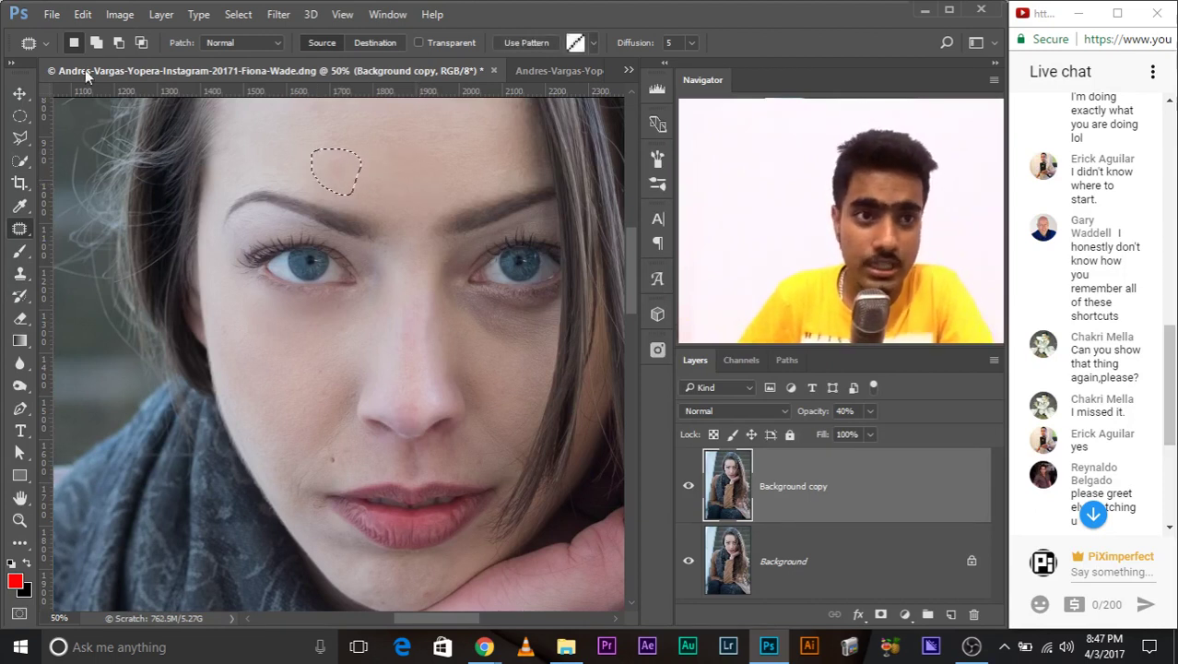
pyautogui.click(82, 15)
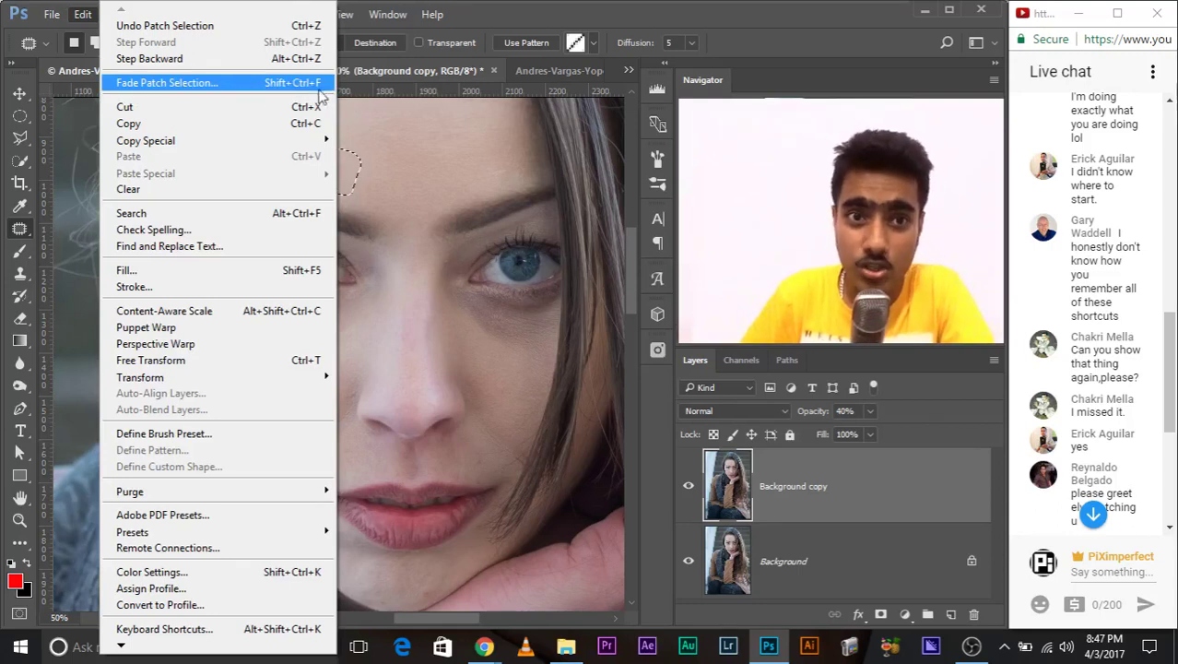
pyautogui.click(467, 233)
pyautogui.hotkey('ctrl', 'd')
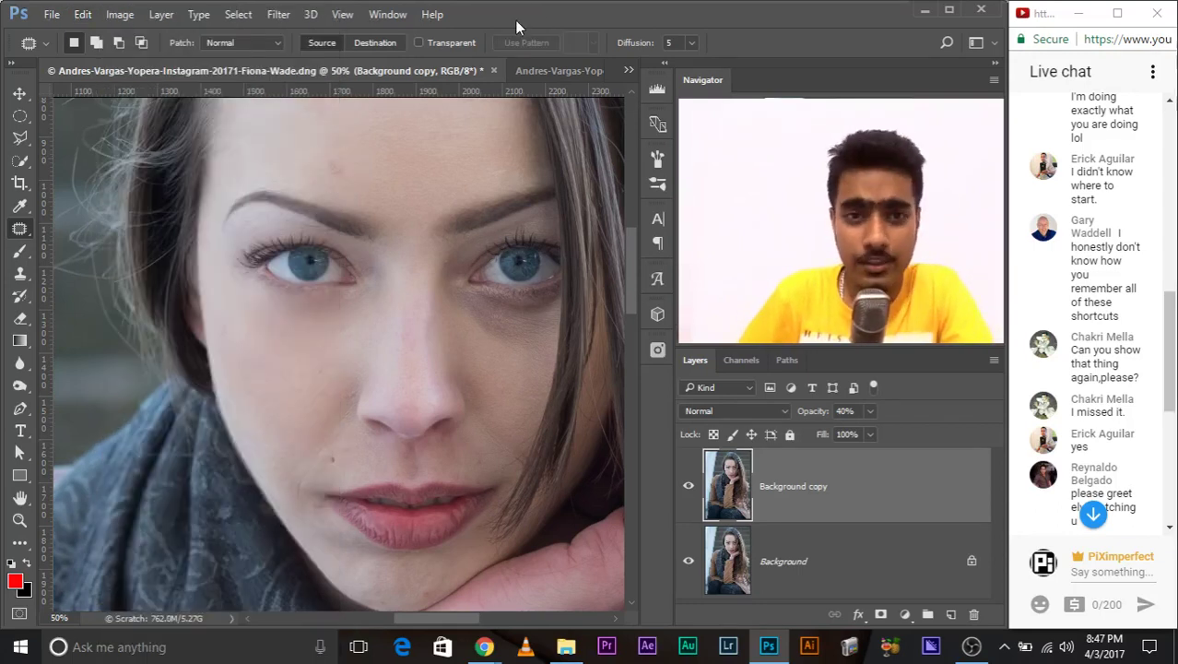
# Browse the Filter menu without applying any filter.
pyautogui.click(279, 11)
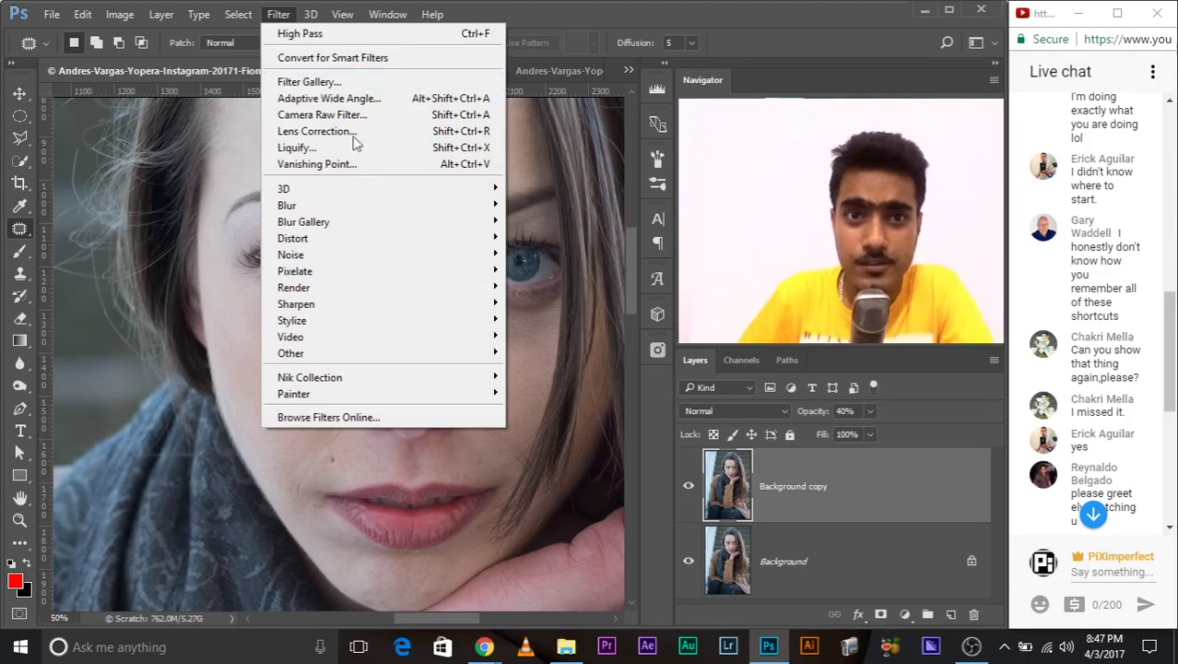
pyautogui.click(276, 11)
pyautogui.click(277, 13)
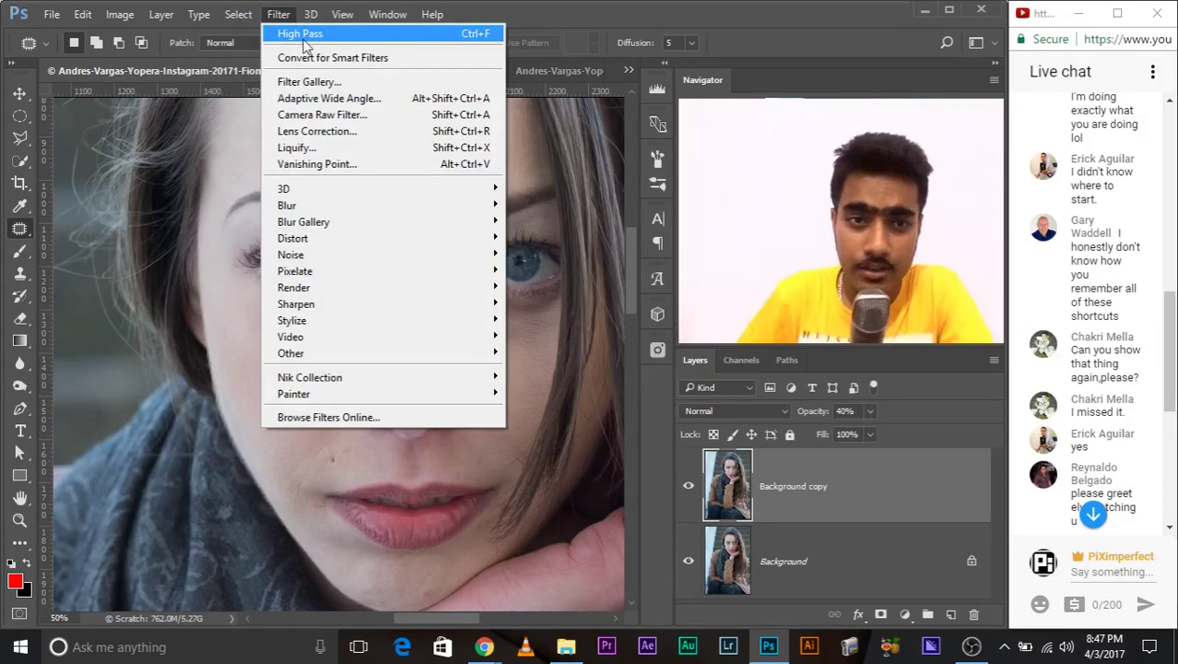
pyautogui.click(279, 13)
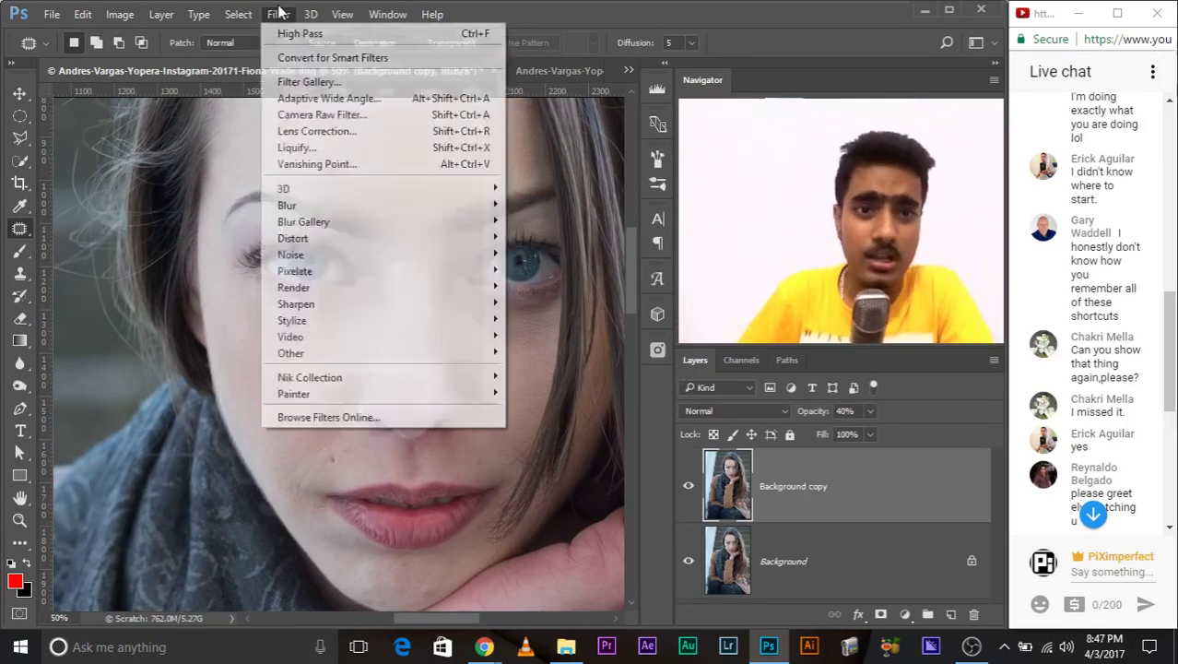
pyautogui.click(155, 18)
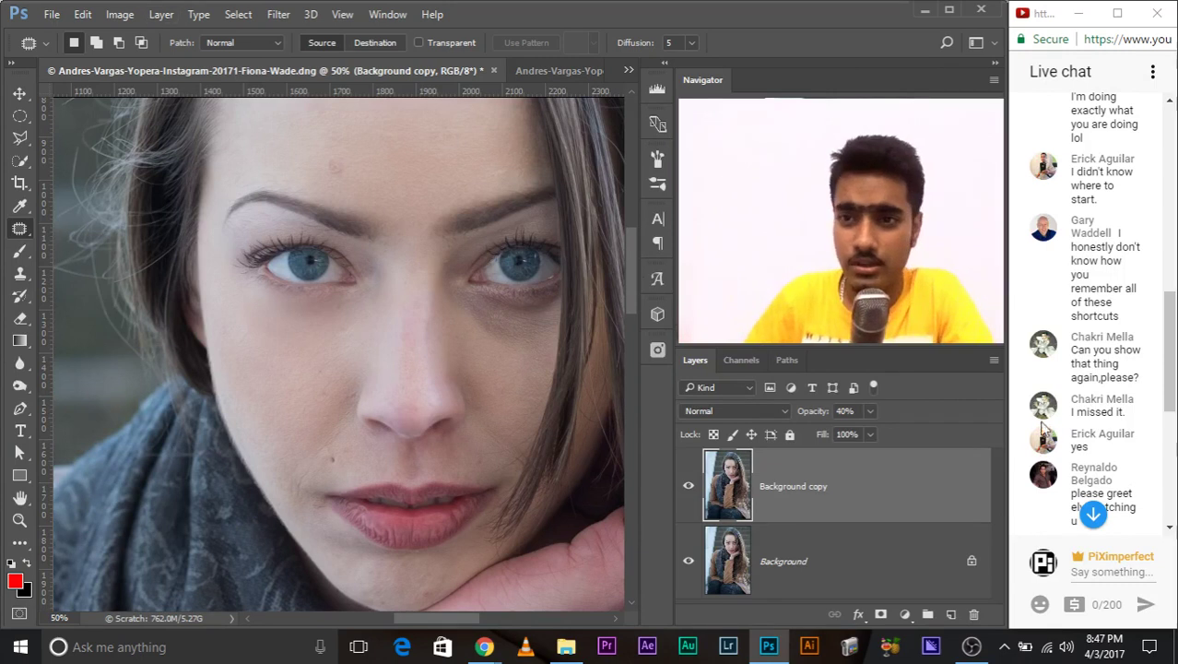
pyautogui.scroll(3, 1172, 277)
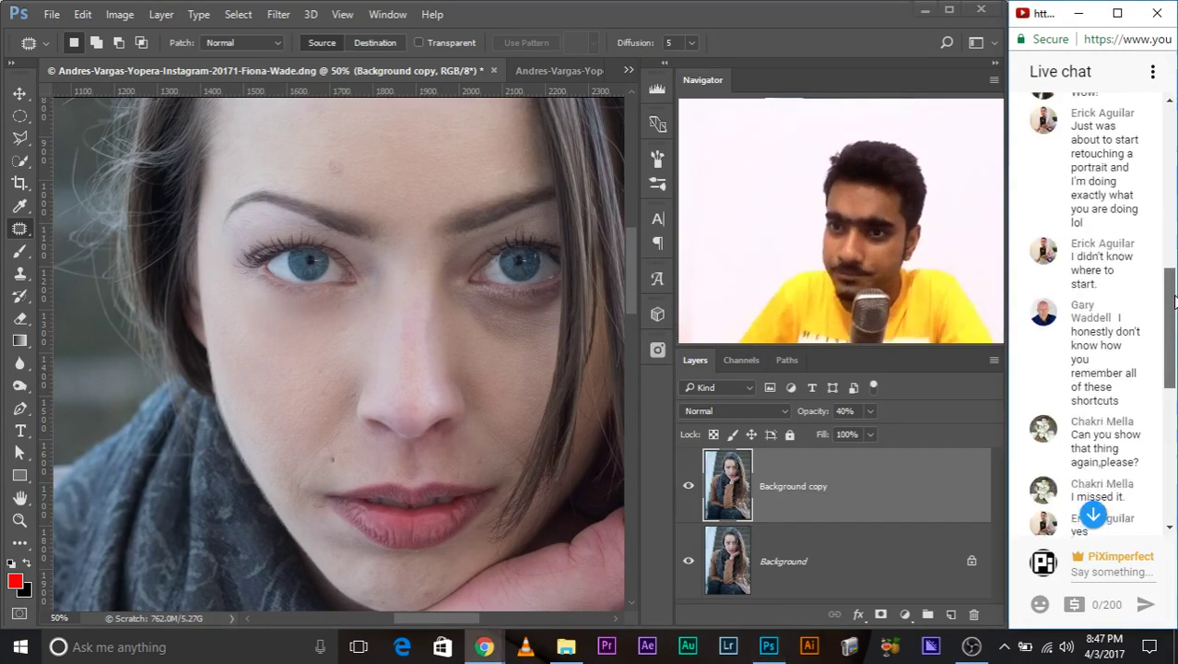
pyautogui.moveTo(1172, 265); pyautogui.dragTo(1174, 400)
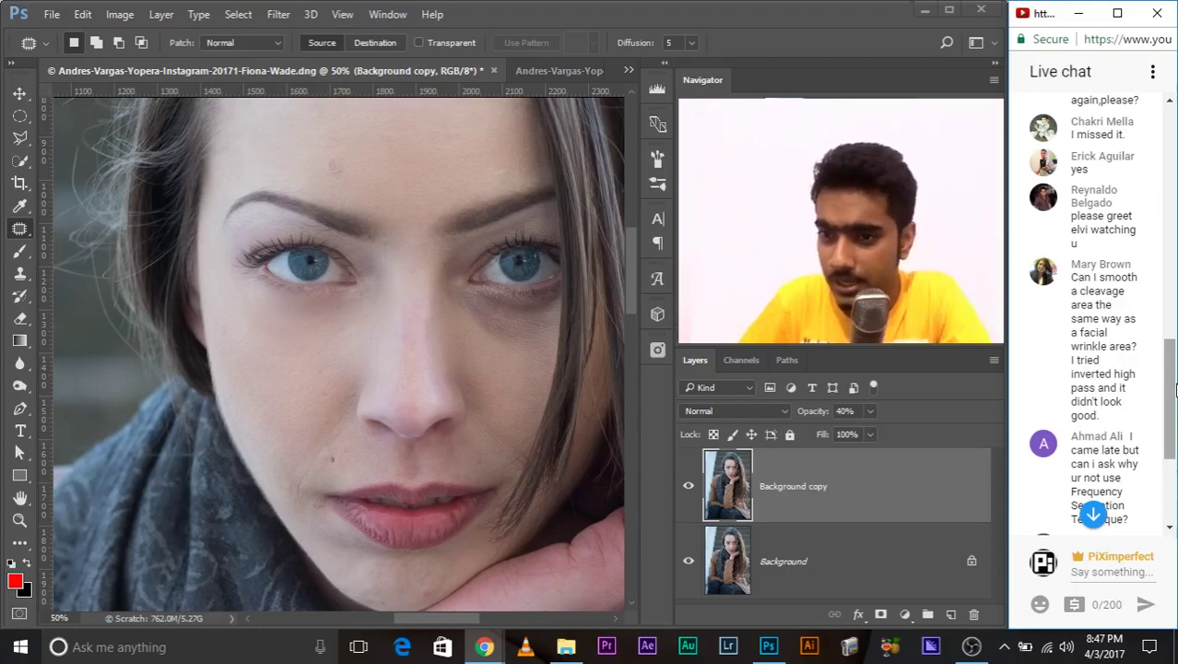
pyautogui.moveTo(1173, 371); pyautogui.dragTo(1173, 390)
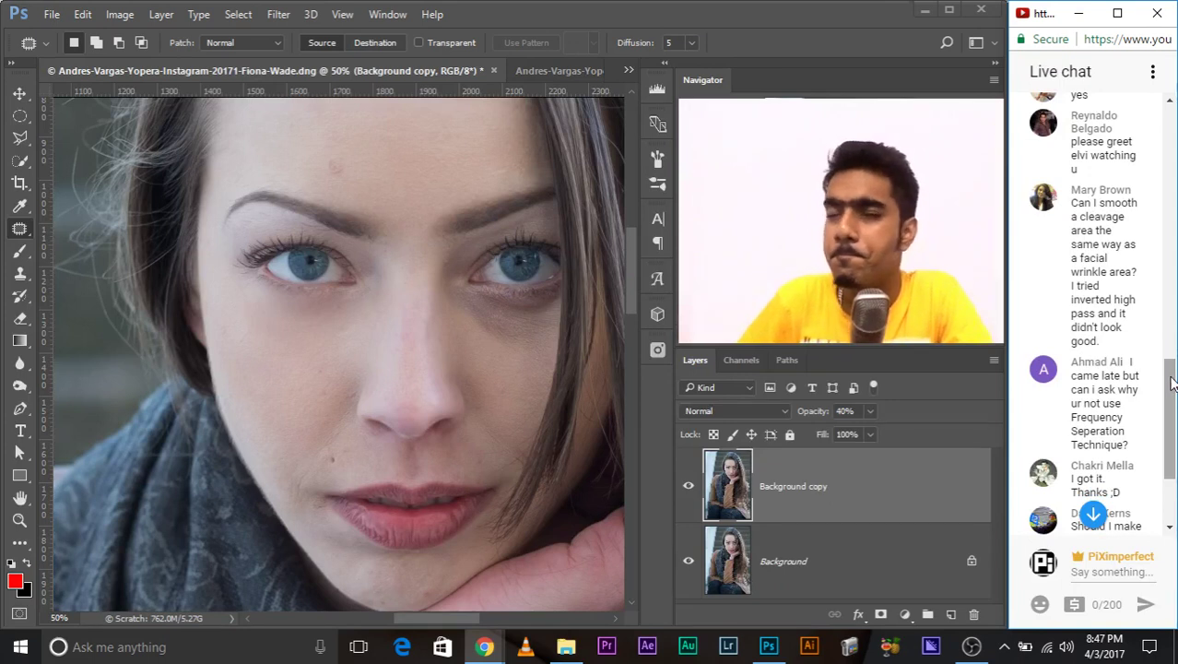
pyautogui.moveTo(1098, 263)
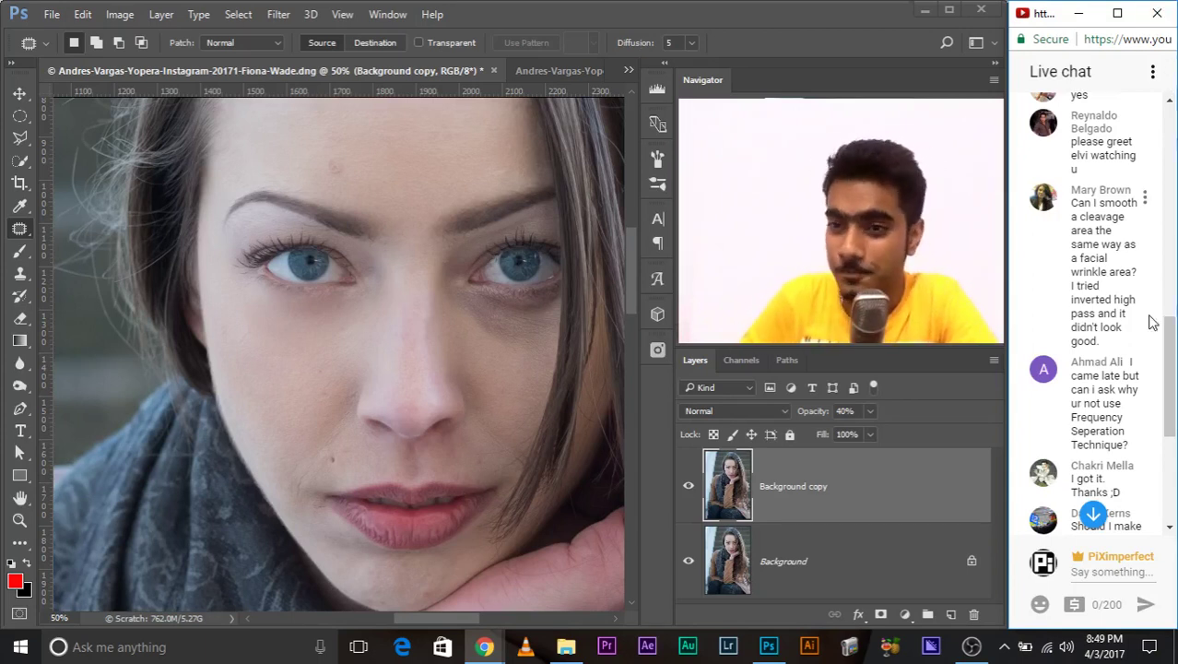
pyautogui.moveTo(1172, 355); pyautogui.dragTo(1174, 369)
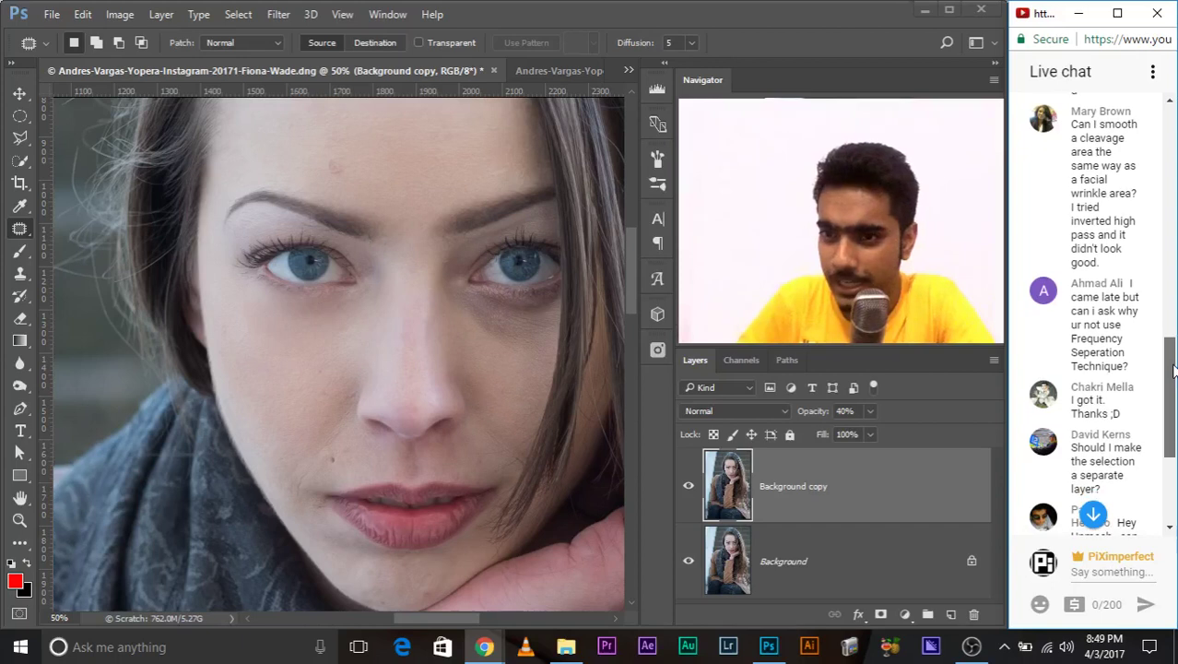
pyautogui.moveTo(1174, 369); pyautogui.dragTo(1172, 392)
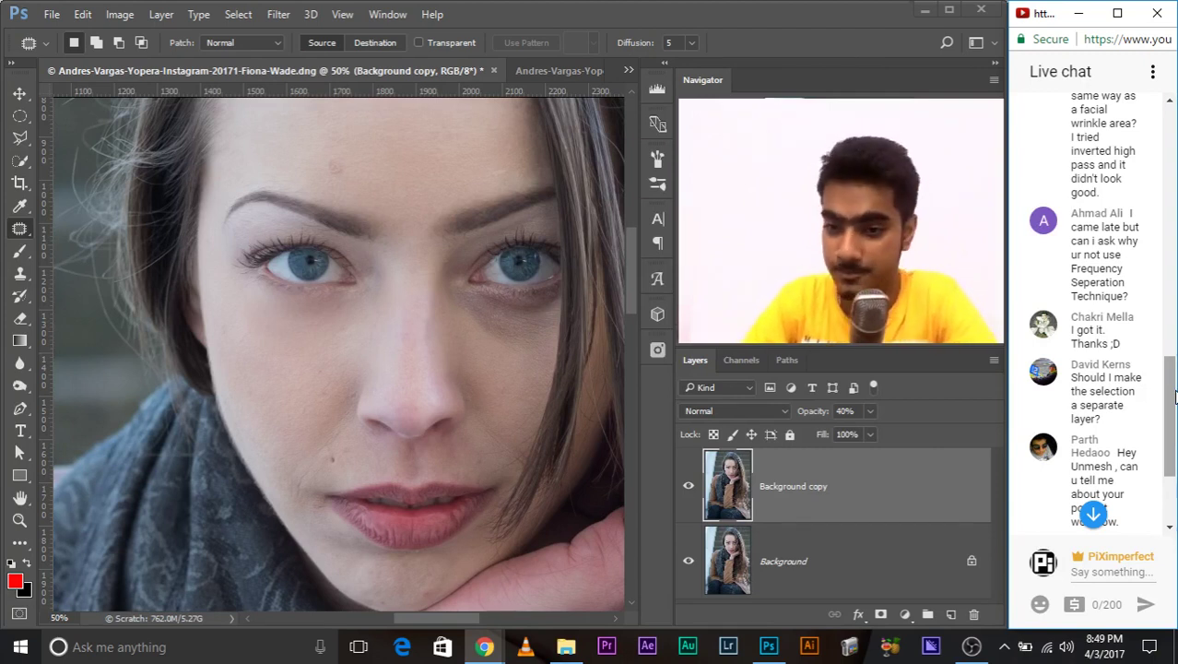
pyautogui.hotkey('ctrl', '+')
pyautogui.hotkey('ctrl', '+')
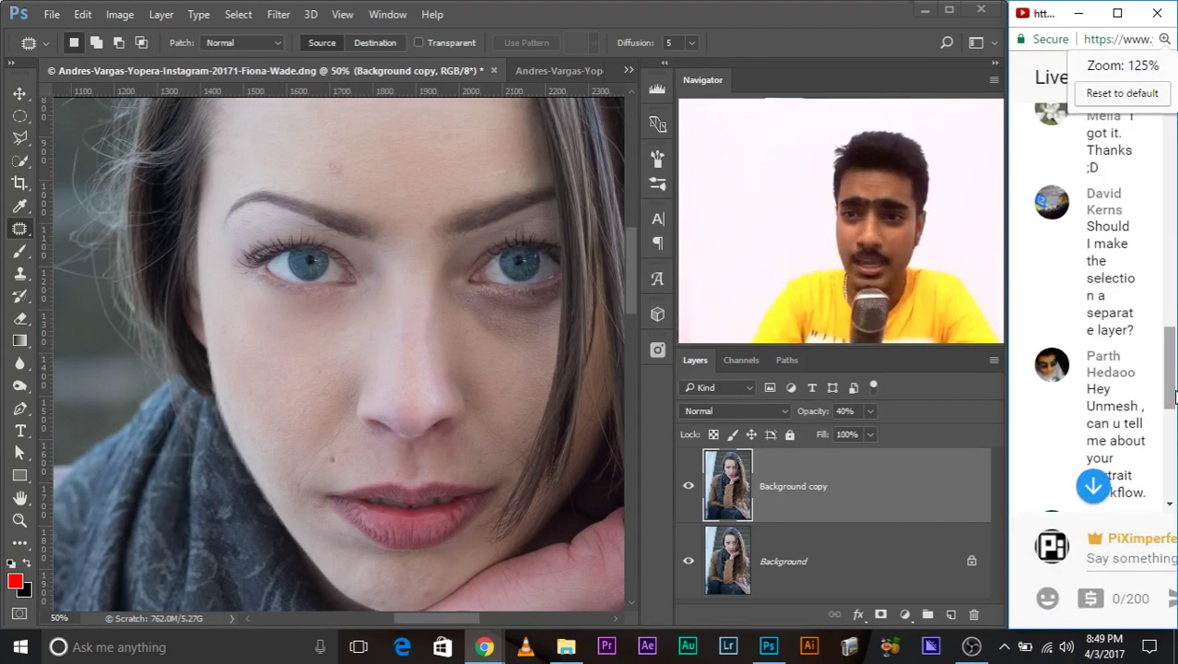
pyautogui.hotkey('ctrl', '-')
pyautogui.hotkey('ctrl', '-')
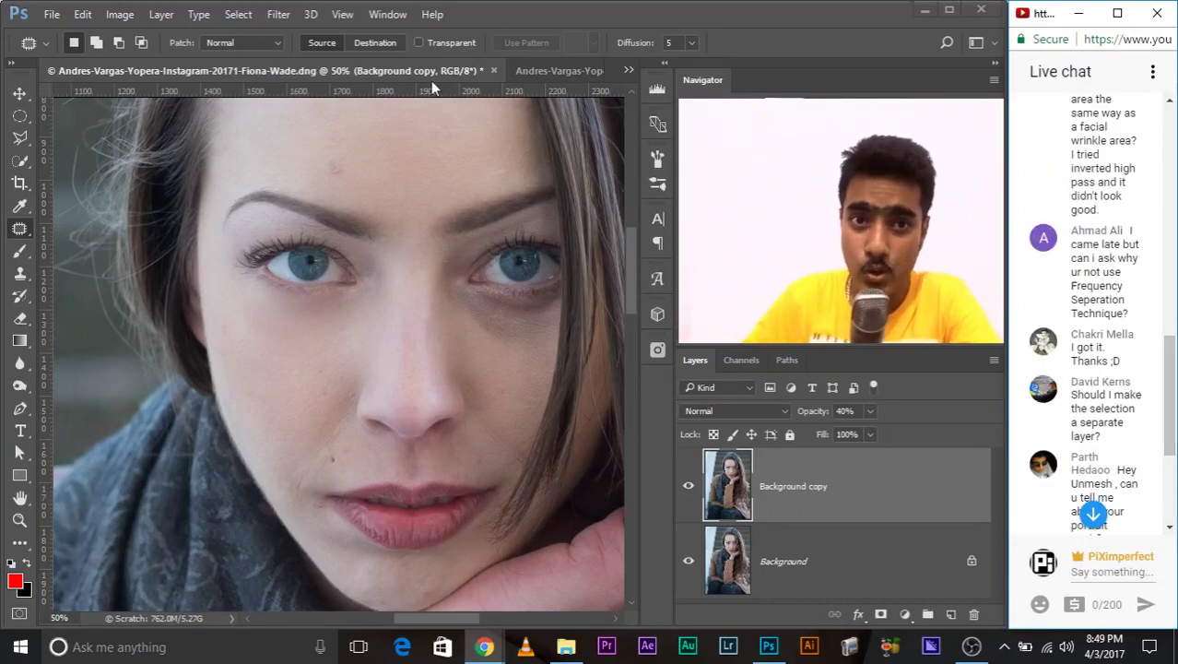
# Zoom the grey-scarf portrait to 100% and pan over to the right eye's under-eye skin.
pyautogui.click(456, 19)
pyautogui.hotkey('ctrl', '+')
pyautogui.hotkey('ctrl', '+')
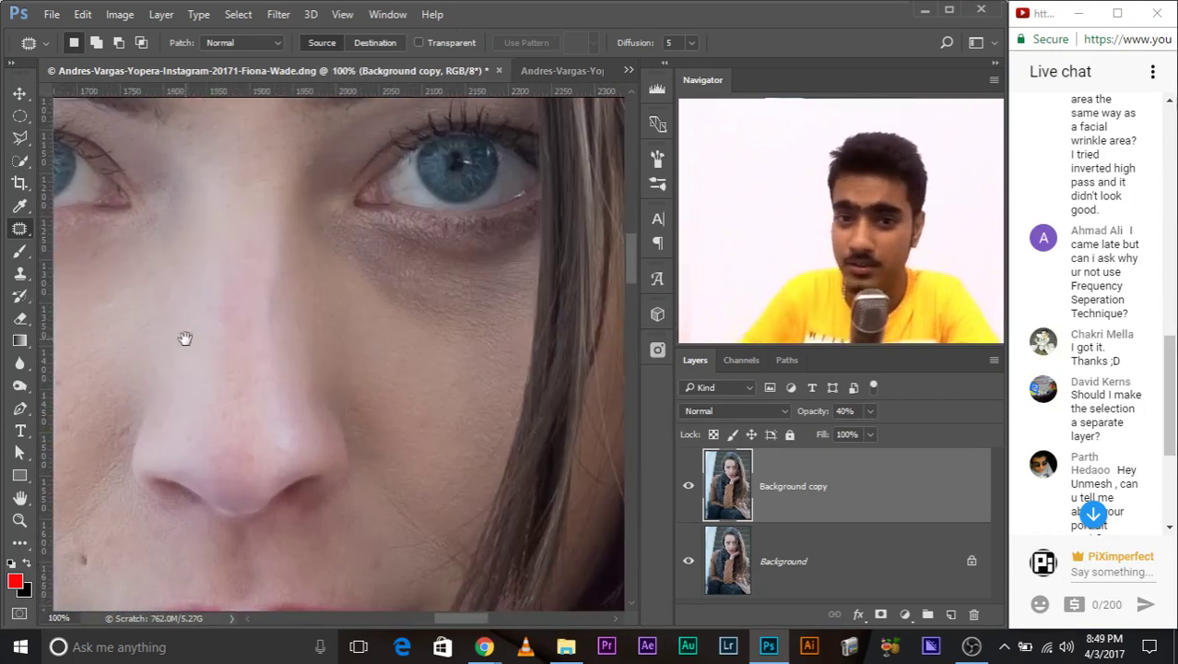
pyautogui.moveTo(370, 390); pyautogui.dragTo(468, 197)
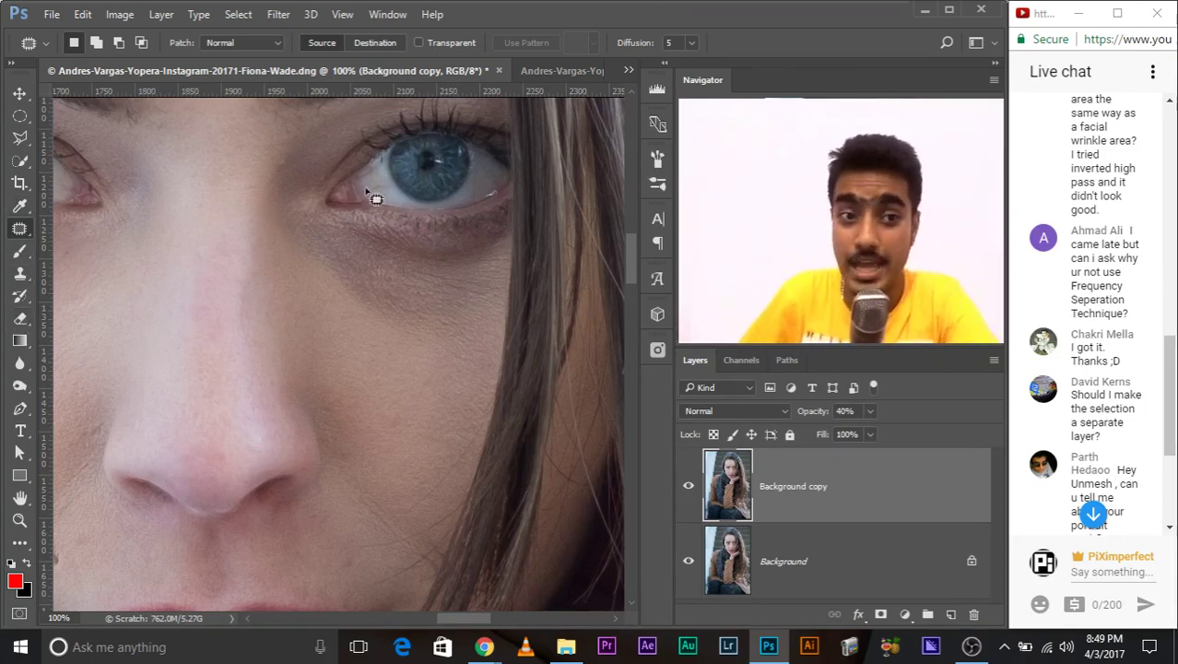
pyautogui.scroll(-2, 1134, 385)
pyautogui.scroll(-1, 1134, 386)
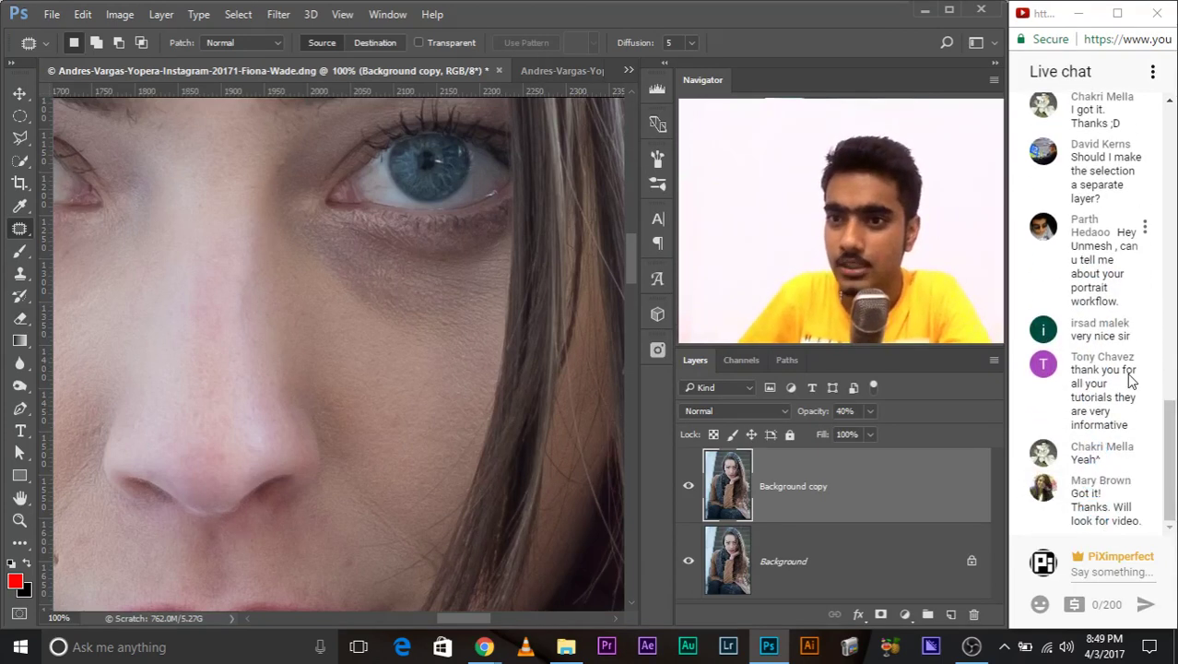
pyautogui.scroll(2, 1169, 378)
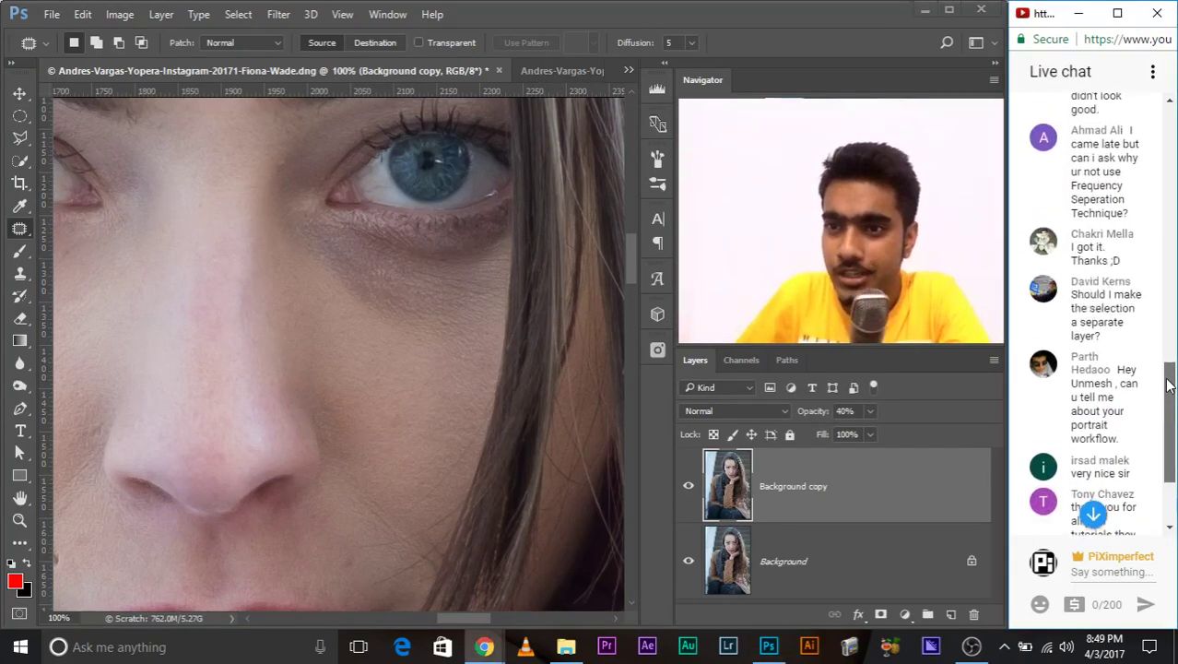
pyautogui.moveTo(1170, 378); pyautogui.dragTo(1169, 380)
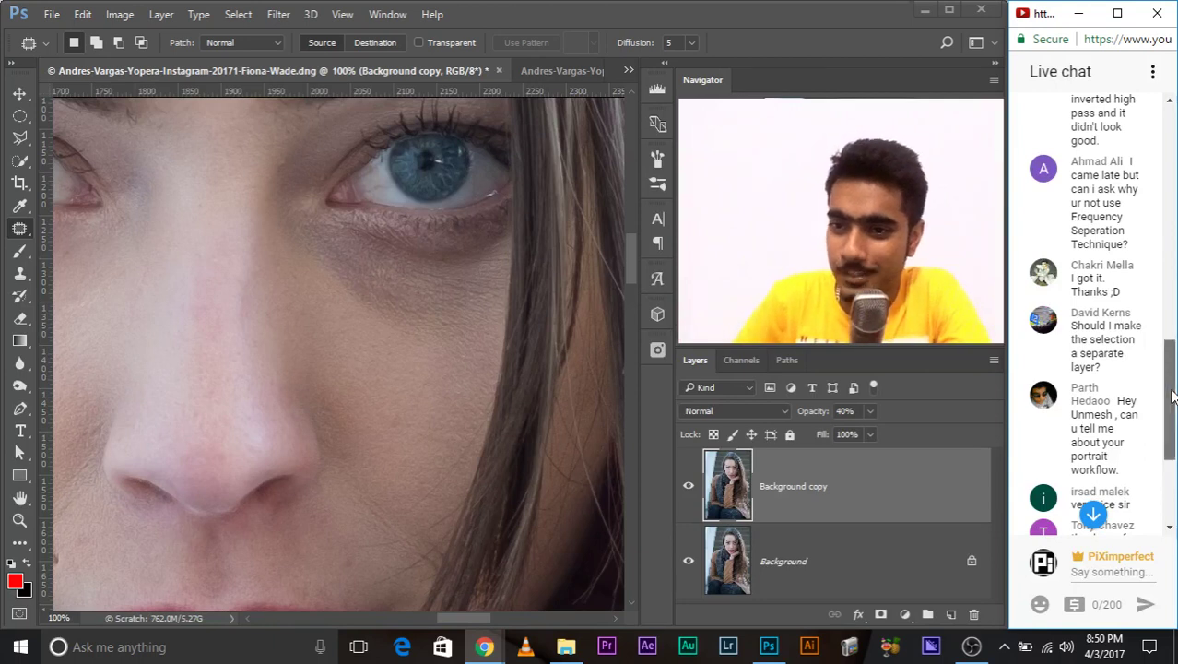
# Adjust the live chat text size and jump to the newest chat messages.
pyautogui.scroll(-3, 1157, 392)
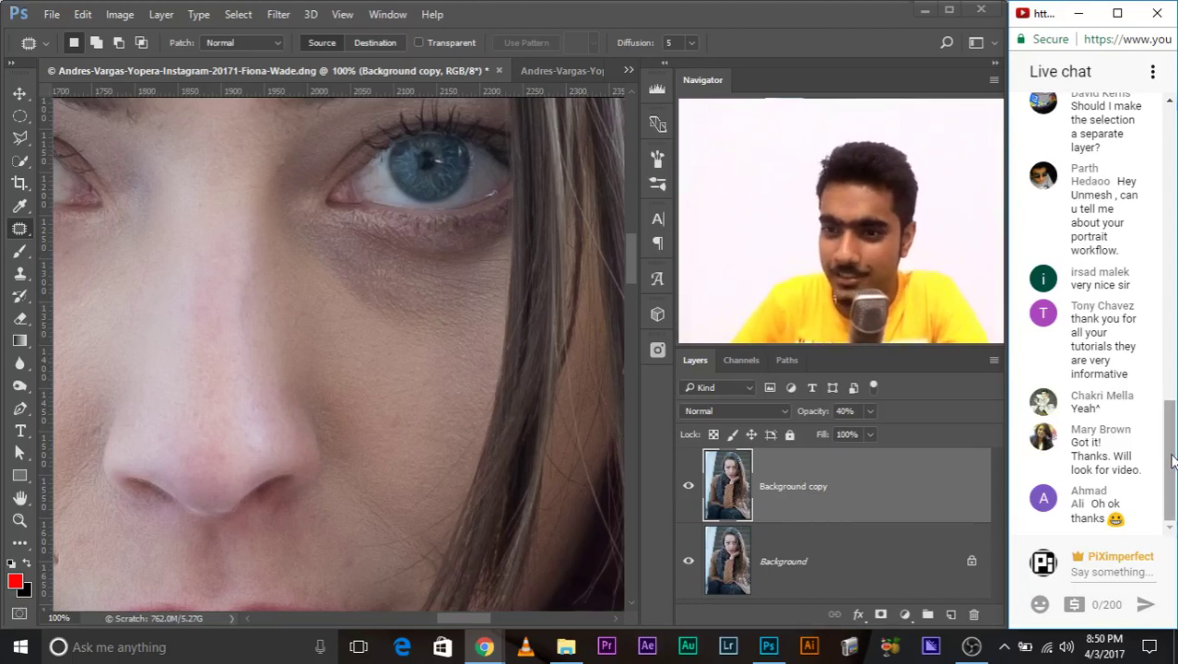
pyautogui.moveTo(1097, 504)
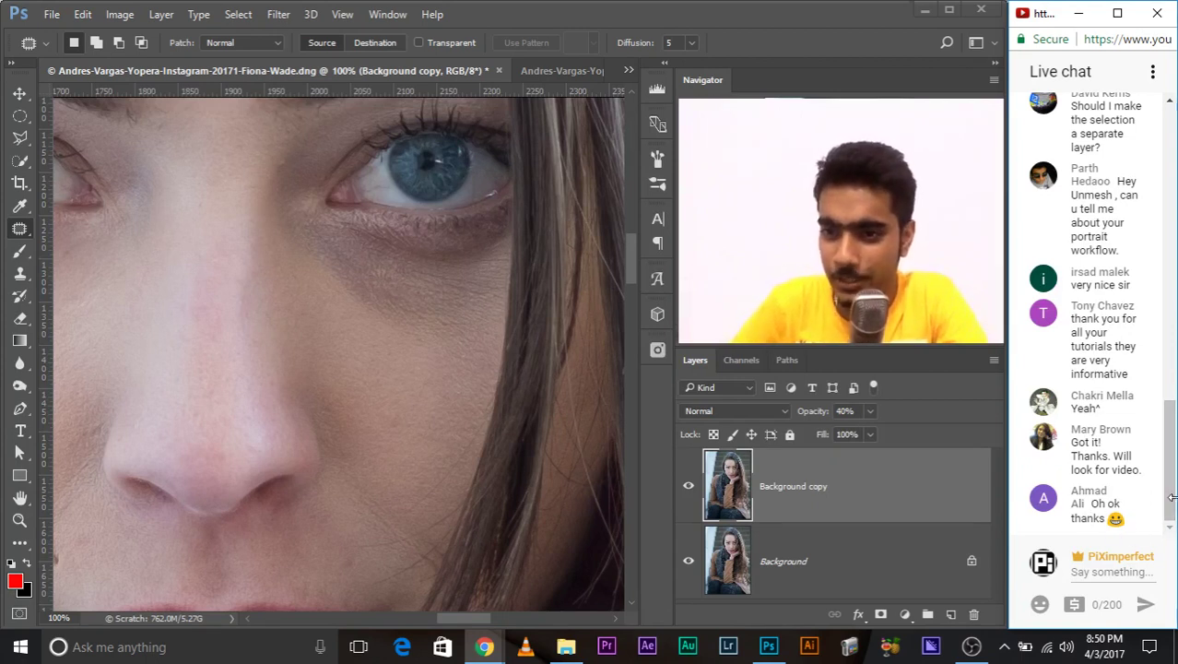
pyautogui.hotkey('ctrl', '-')
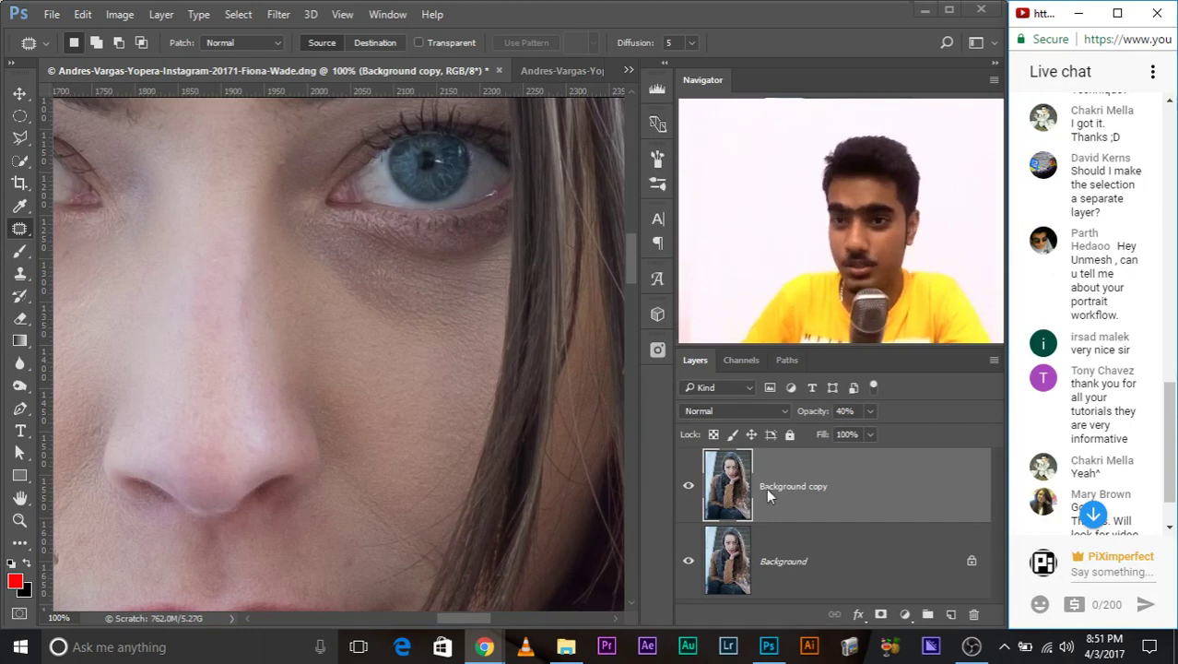
pyautogui.click(1094, 513)
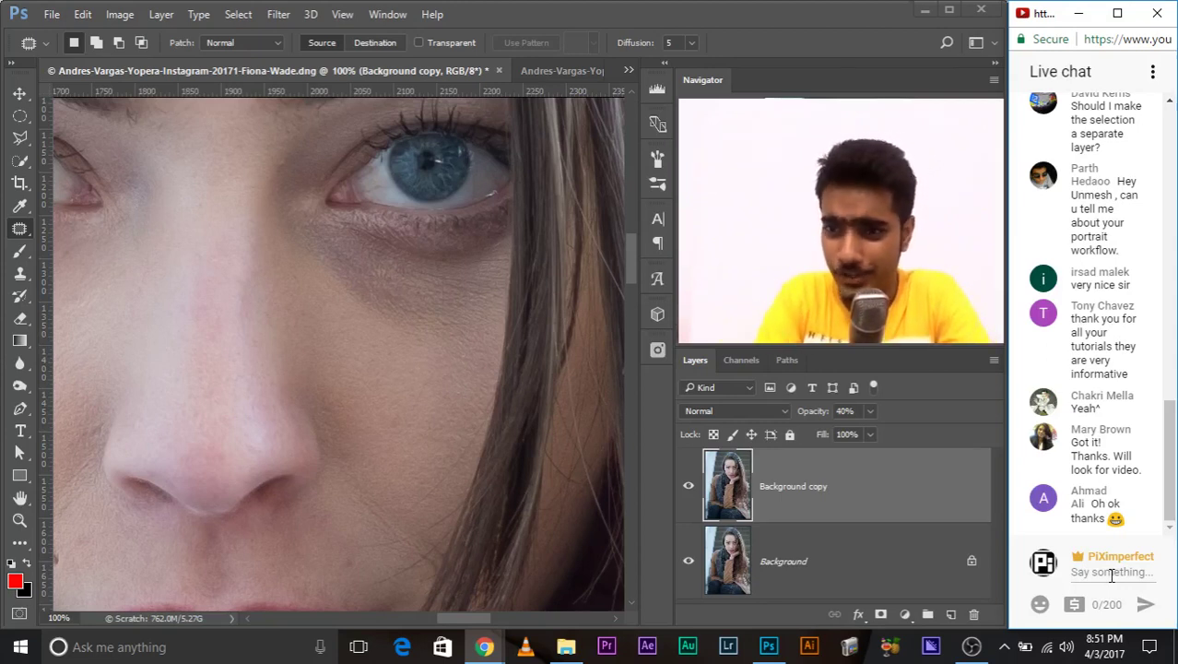
pyautogui.hotkey('ctrl', '+')
pyautogui.hotkey('ctrl', '-')
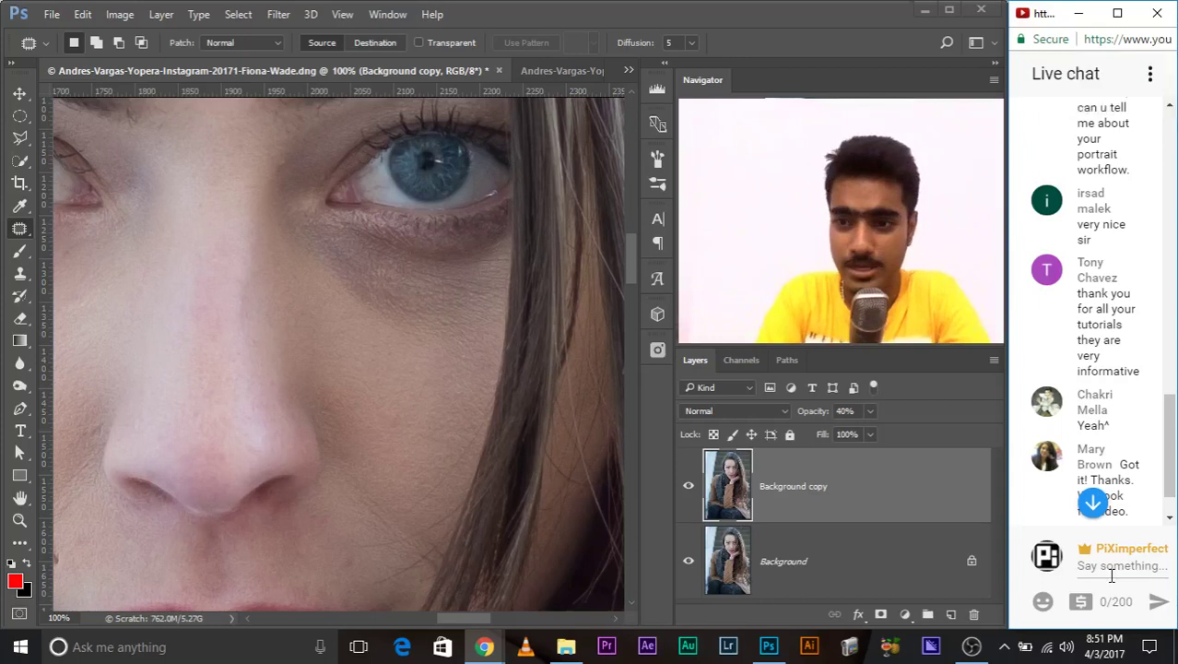
# Back in the portrait at 100%, lasso the dark area under the right eye as a patch source.
pyautogui.click(627, 257)
pyautogui.hotkey('ctrl', '+')
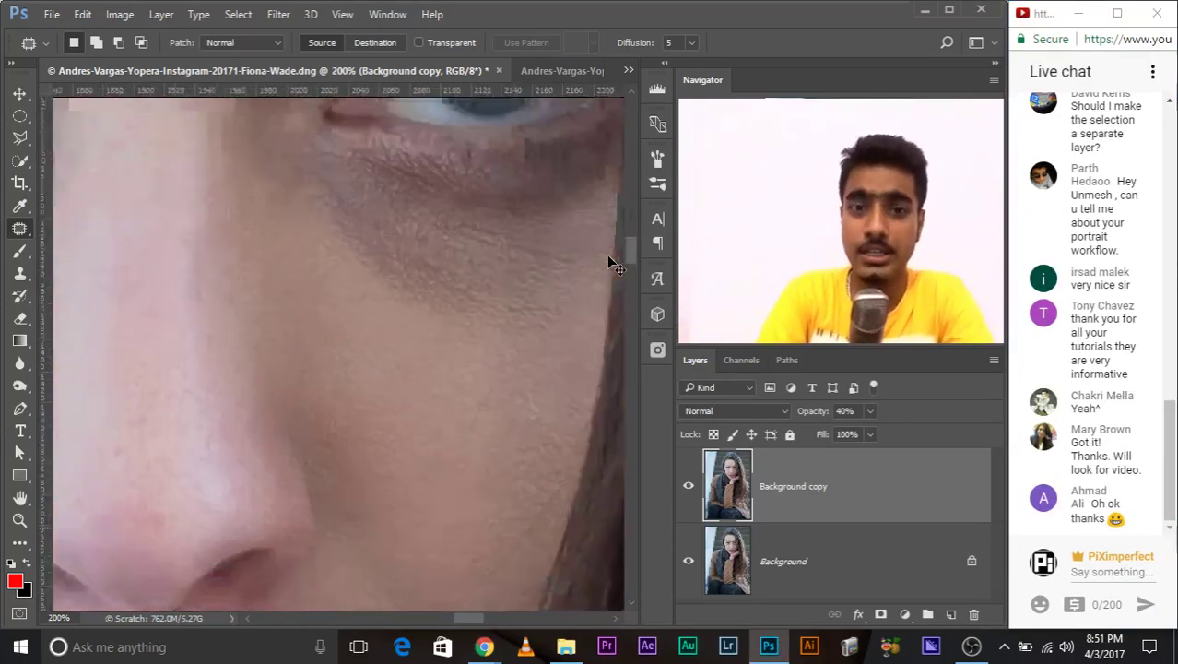
pyautogui.hotkey('ctrl', '-')
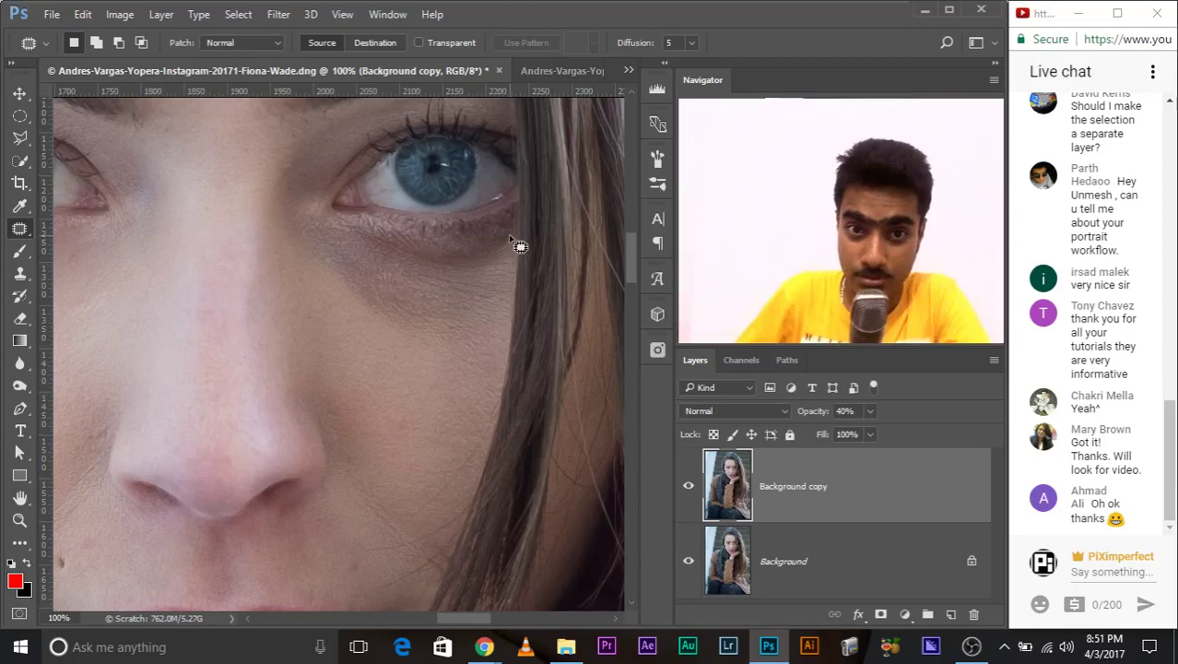
pyautogui.moveTo(513, 232)
pyautogui.mouseDown()
pyautogui.moveTo(456, 338)
pyautogui.moveTo(408, 342)
pyautogui.moveTo(321, 277)
pyautogui.moveTo(314, 232)
pyautogui.moveTo(439, 252)
pyautogui.moveTo(512, 233)
pyautogui.mouseUp()
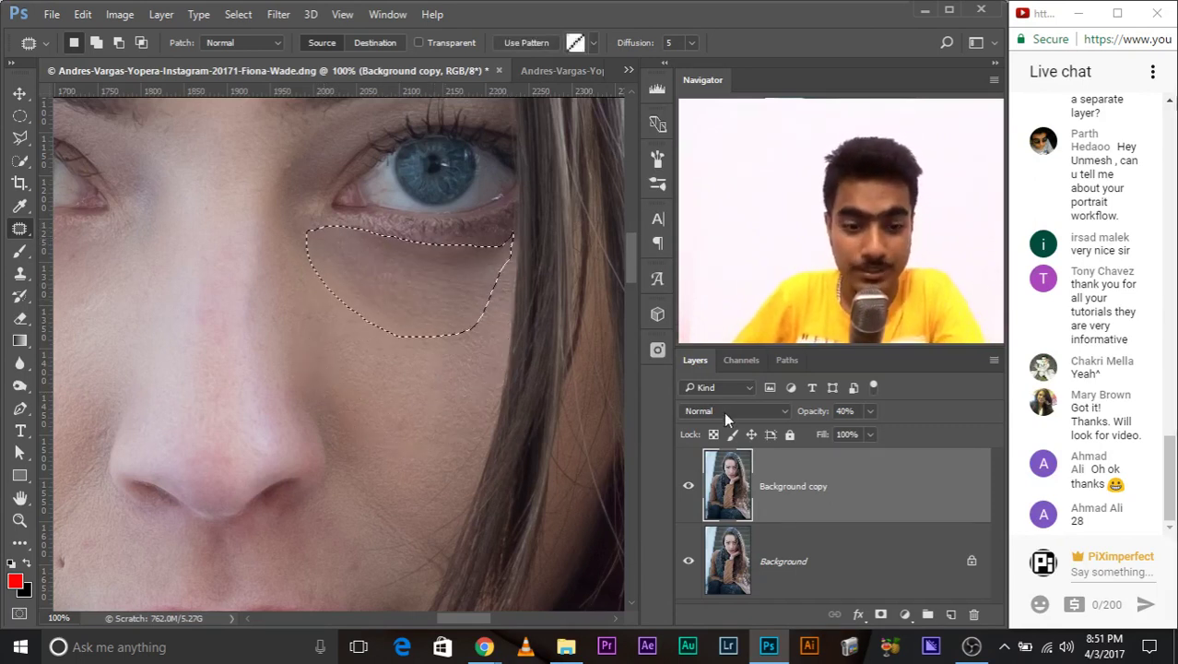
# Drop the under-eye selection, compare via undo, and delete the Background copy layer.
pyautogui.hotkey('ctrl', 'd')
pyautogui.hotkey('ctrl', 'z')
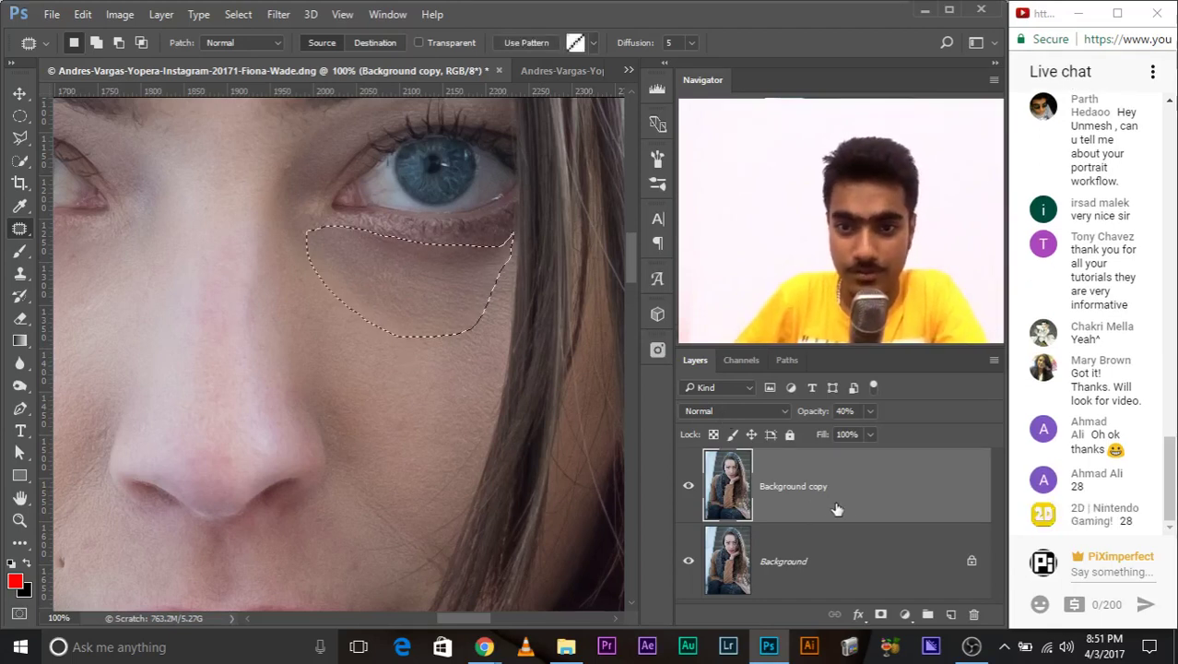
pyautogui.hotkey('ctrl', 'd')
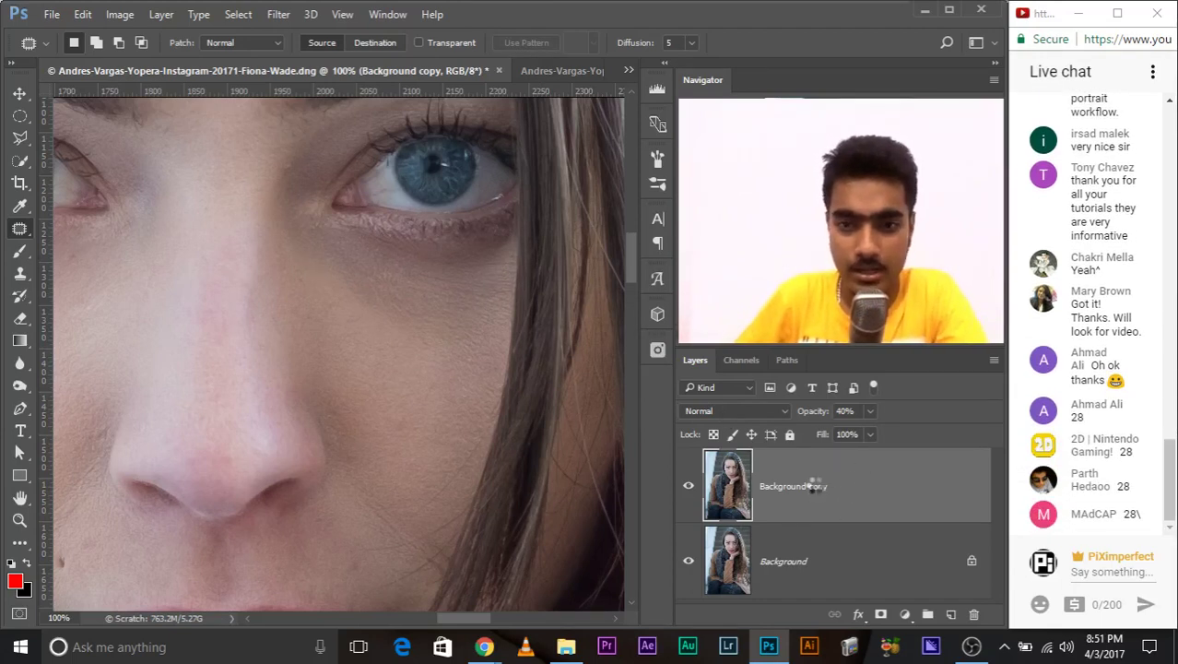
pyautogui.press('Delete')
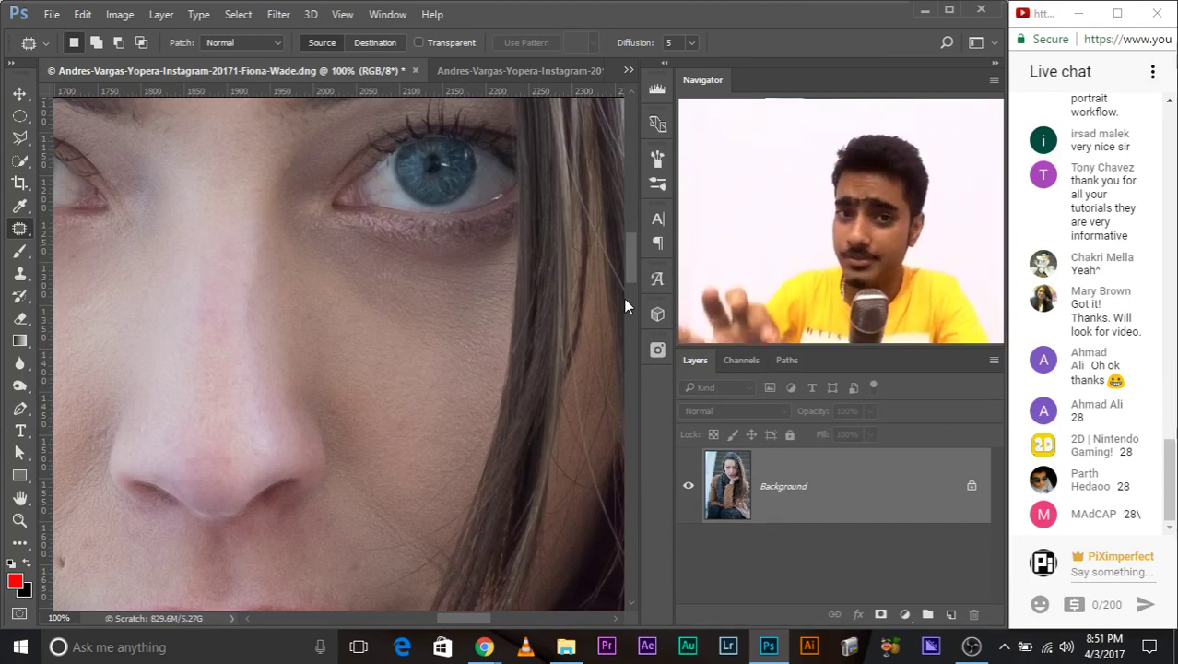
# Patch the under-eye skin fold with smoother cheek skin, deselecting after each patch.
pyautogui.moveTo(498, 259)
pyautogui.mouseDown()
pyautogui.moveTo(327, 233)
pyautogui.moveTo(302, 251)
pyautogui.moveTo(388, 362)
pyautogui.moveTo(444, 373)
pyautogui.moveTo(503, 265)
pyautogui.mouseUp()
pyautogui.moveTo(450, 295); pyautogui.dragTo(434, 380)
pyautogui.hotkey('ctrl', 'd')
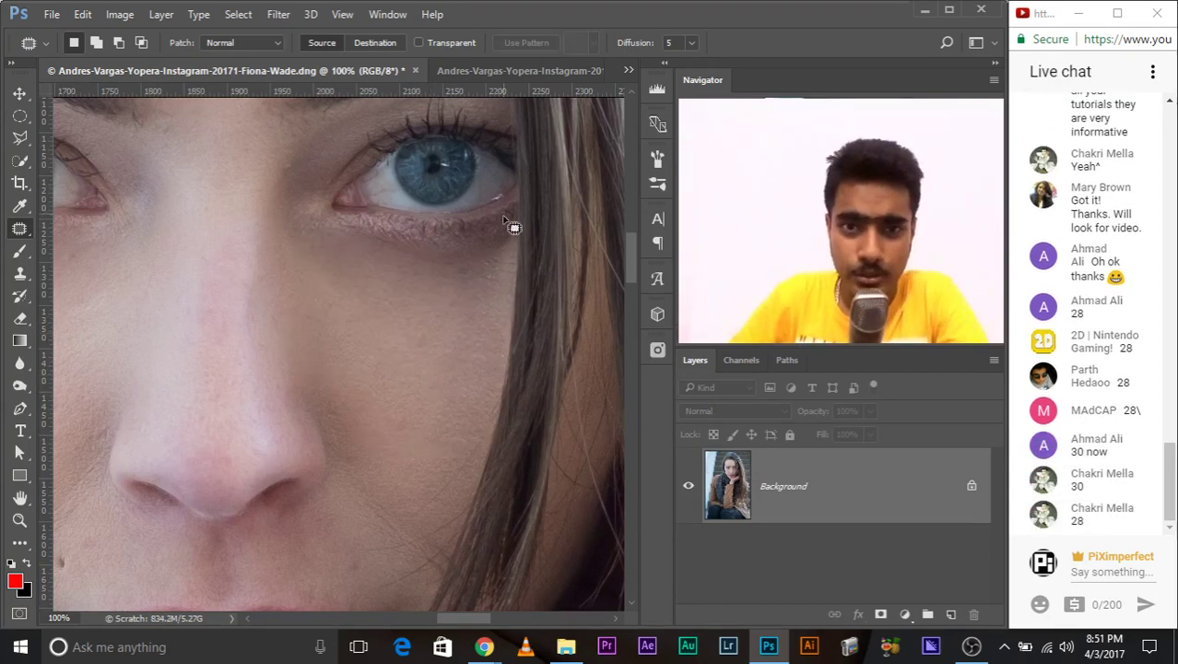
pyautogui.moveTo(512, 226)
pyautogui.mouseDown()
pyautogui.moveTo(393, 261)
pyautogui.moveTo(369, 247)
pyautogui.moveTo(384, 237)
pyautogui.moveTo(499, 256)
pyautogui.moveTo(512, 230)
pyautogui.mouseUp()
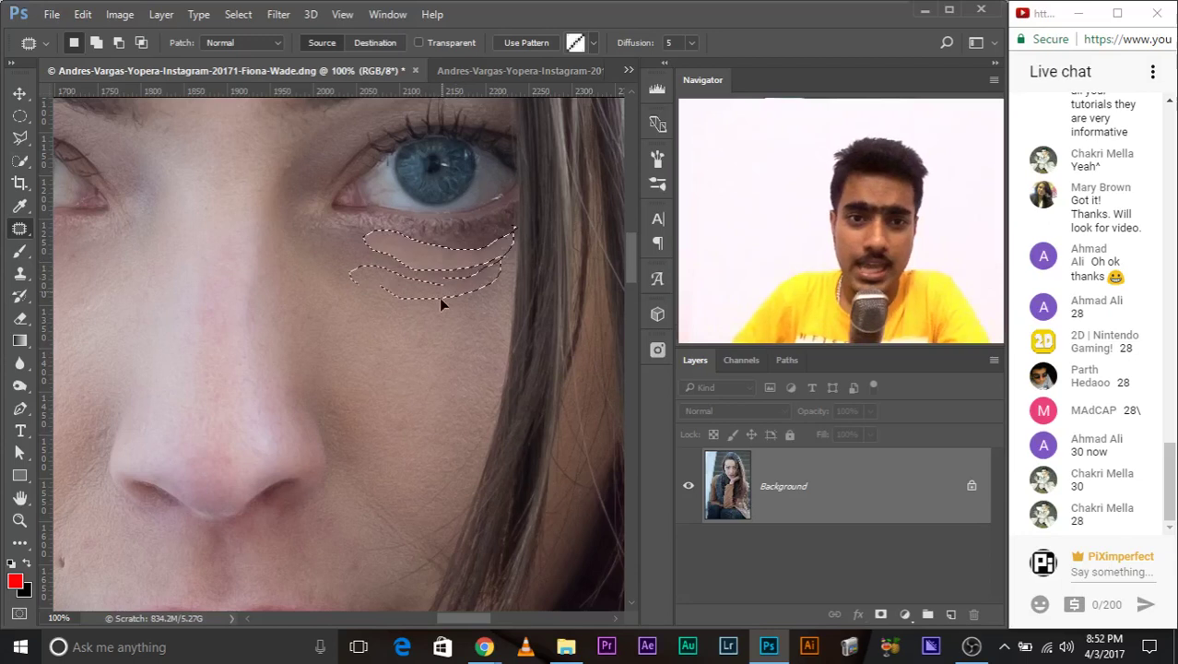
pyautogui.hotkey('ctrl', 'd')
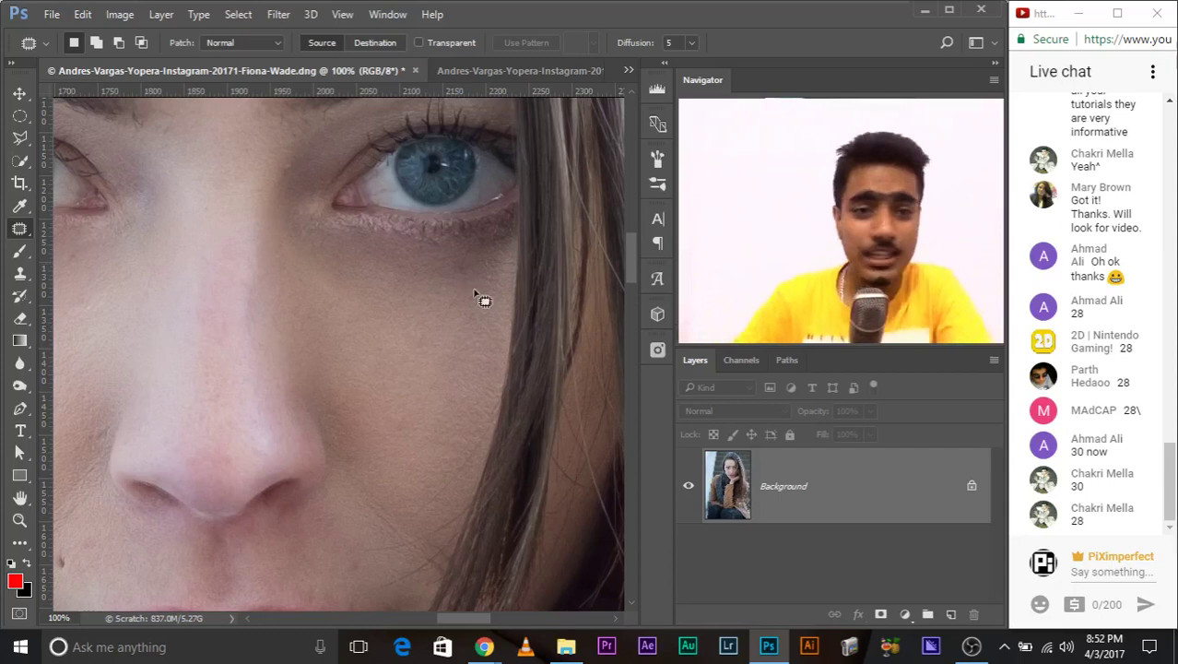
# Pick the Clone Stamp in Lighten mode and clone cheek skin over the dark under-eye area.
pyautogui.click(21, 257)
pyautogui.click(23, 236)
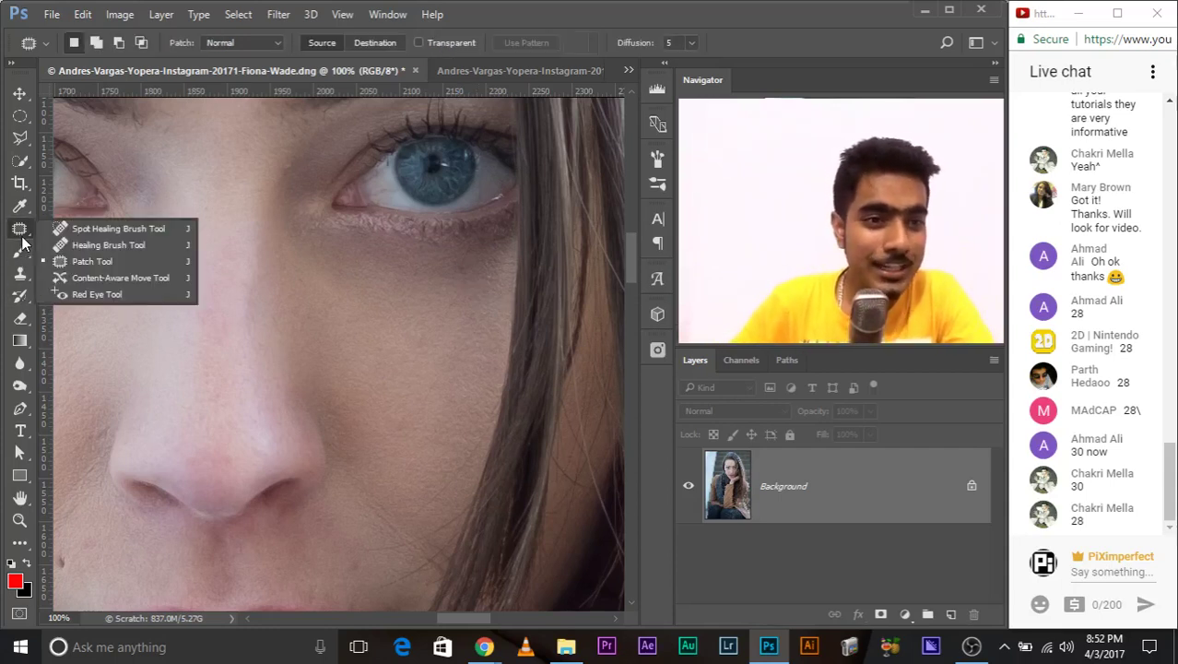
pyautogui.click(21, 273)
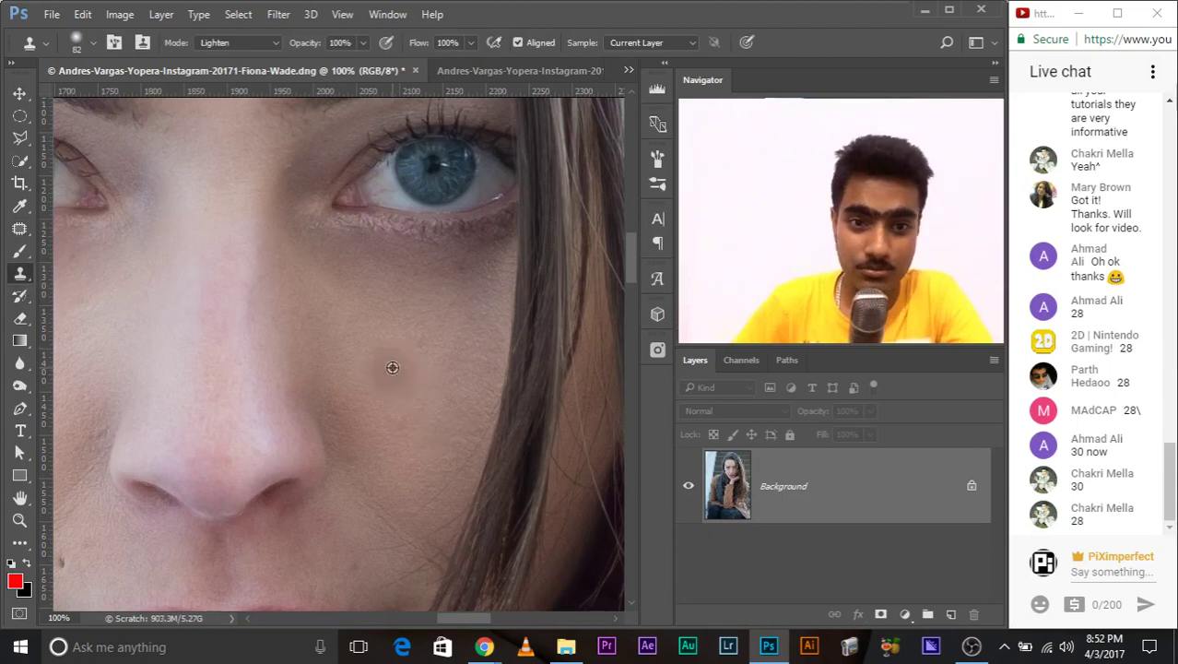
pyautogui.keyDown('alt'); pyautogui.click(349, 341); pyautogui.keyUp('alt')
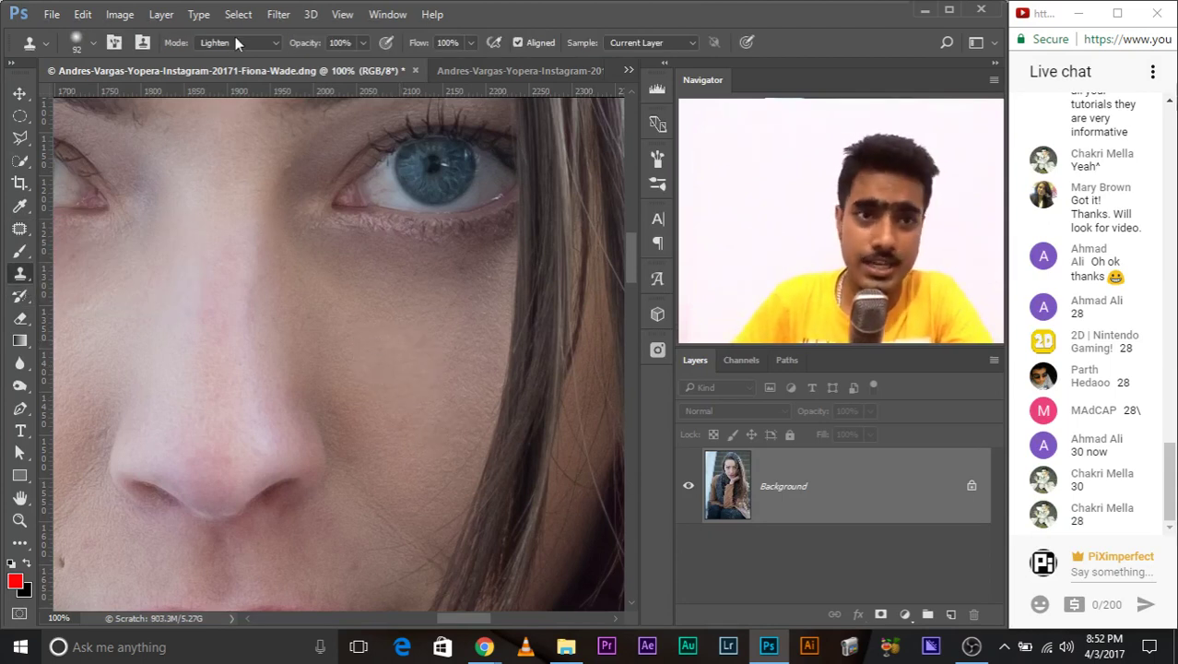
pyautogui.moveTo(368, 265)
pyautogui.mouseDown()
pyautogui.moveTo(474, 256)
pyautogui.moveTo(474, 288)
pyautogui.mouseUp()
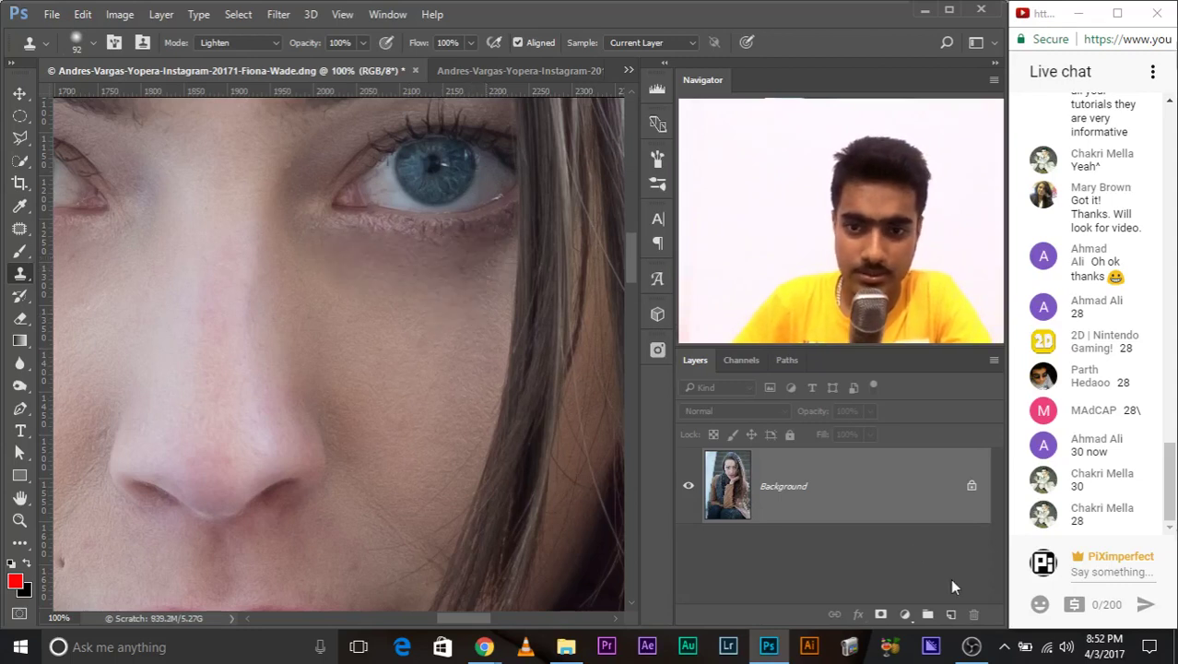
# Duplicate the Background layer and, with a smaller brush, clone lighter skin along the lower eyelid.
pyautogui.moveTo(830, 486); pyautogui.dragTo(950, 614)
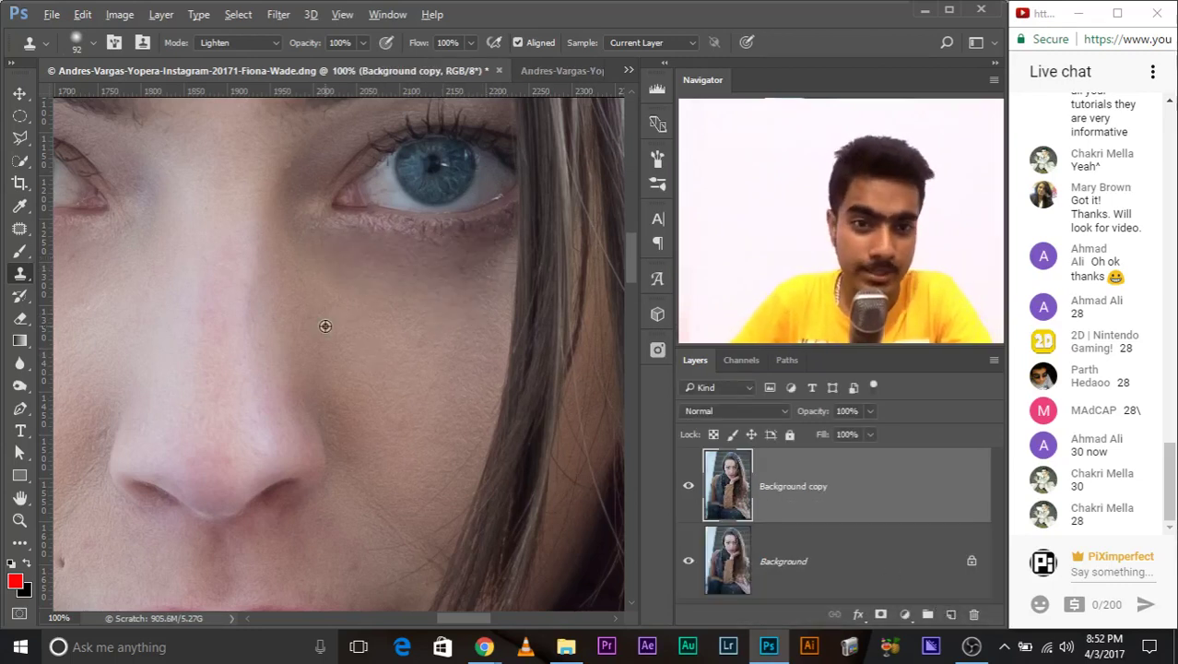
pyautogui.moveTo(328, 274)
pyautogui.mouseDown()
pyautogui.moveTo(316, 249)
pyautogui.moveTo(382, 272)
pyautogui.moveTo(485, 261)
pyautogui.mouseUp()
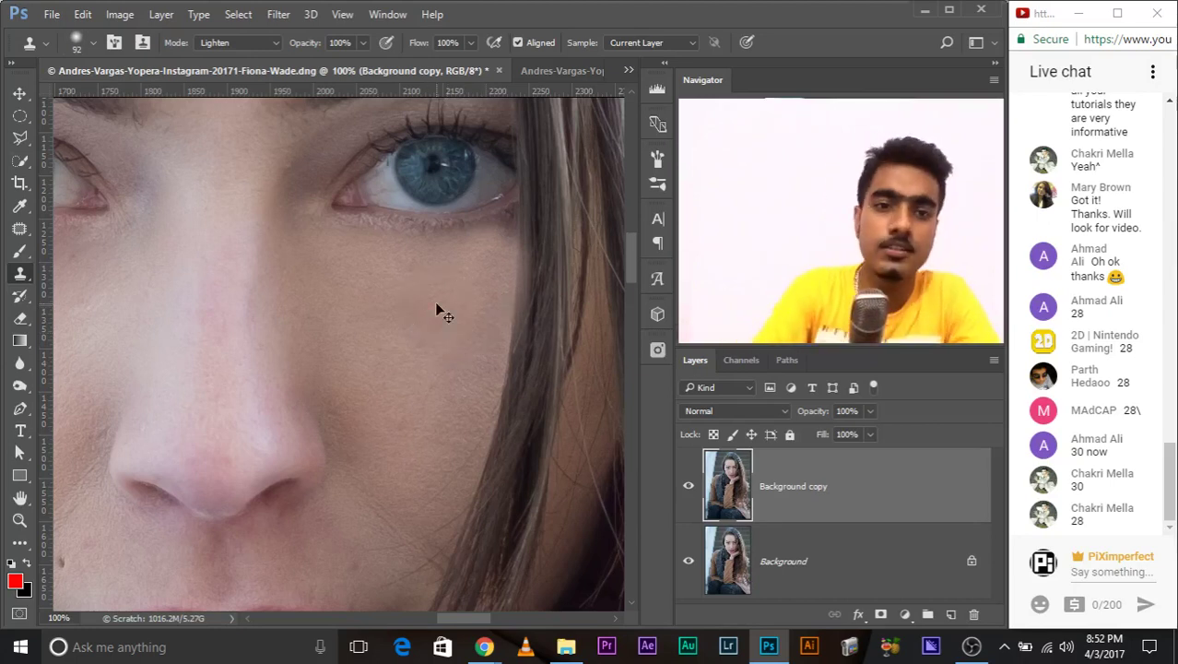
pyautogui.hotkey('ctrl', '+')
pyautogui.hscroll(5, 434, 300)
pyautogui.scroll(5, 258, 460)
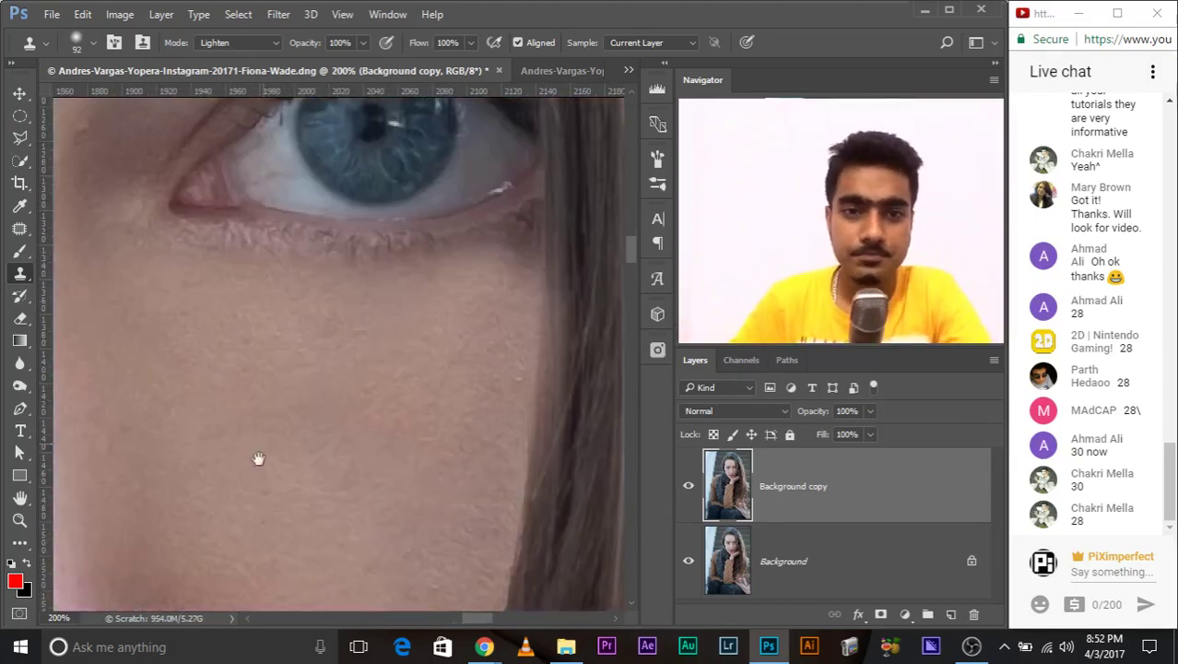
pyautogui.scroll(1, 324, 358)
pyautogui.moveTo(324, 358)
pyautogui.mouseDown()
pyautogui.moveTo(285, 346)
pyautogui.moveTo(395, 311)
pyautogui.moveTo(407, 335)
pyautogui.mouseUp()
pyautogui.moveTo(474, 279)
pyautogui.mouseDown()
pyautogui.moveTo(519, 258)
pyautogui.moveTo(505, 277)
pyautogui.moveTo(411, 294)
pyautogui.moveTo(290, 286)
pyautogui.mouseUp()
# Set the Background copy layer to 100% opacity and check it at a wider zoom.
pyautogui.moveTo(491, 379); pyautogui.dragTo(350, 335)
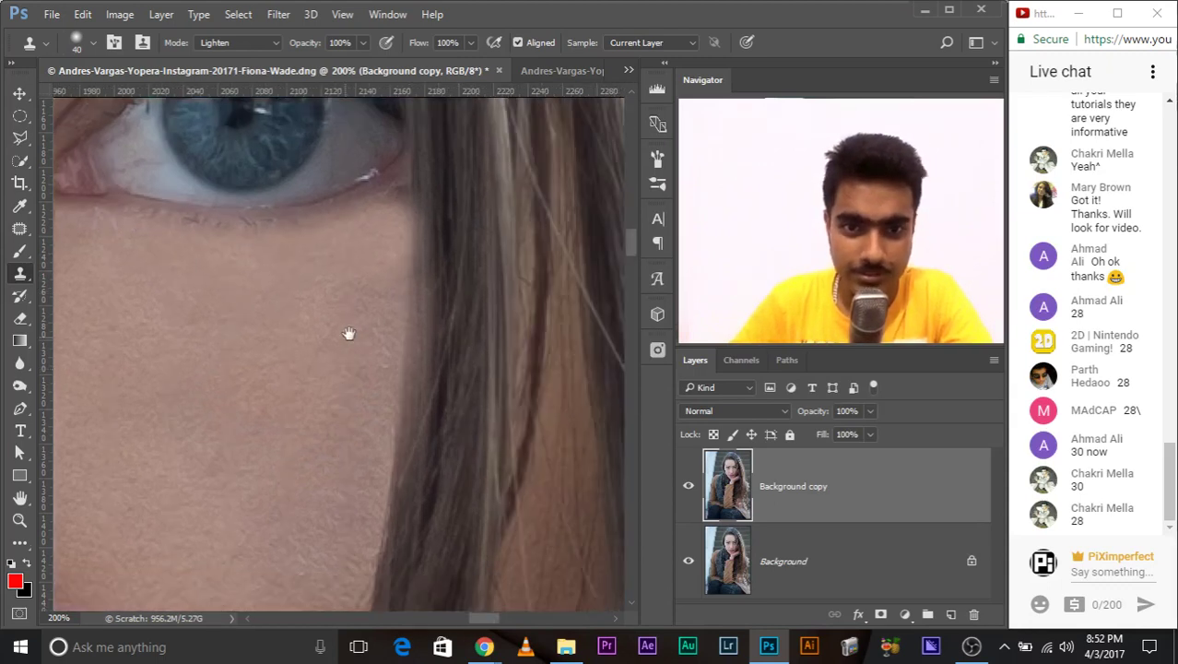
pyautogui.moveTo(850, 433)
pyautogui.mouseDown()
pyautogui.moveTo(824, 432)
pyautogui.moveTo(933, 437)
pyautogui.mouseUp()
pyautogui.hotkey('ctrl', '-')
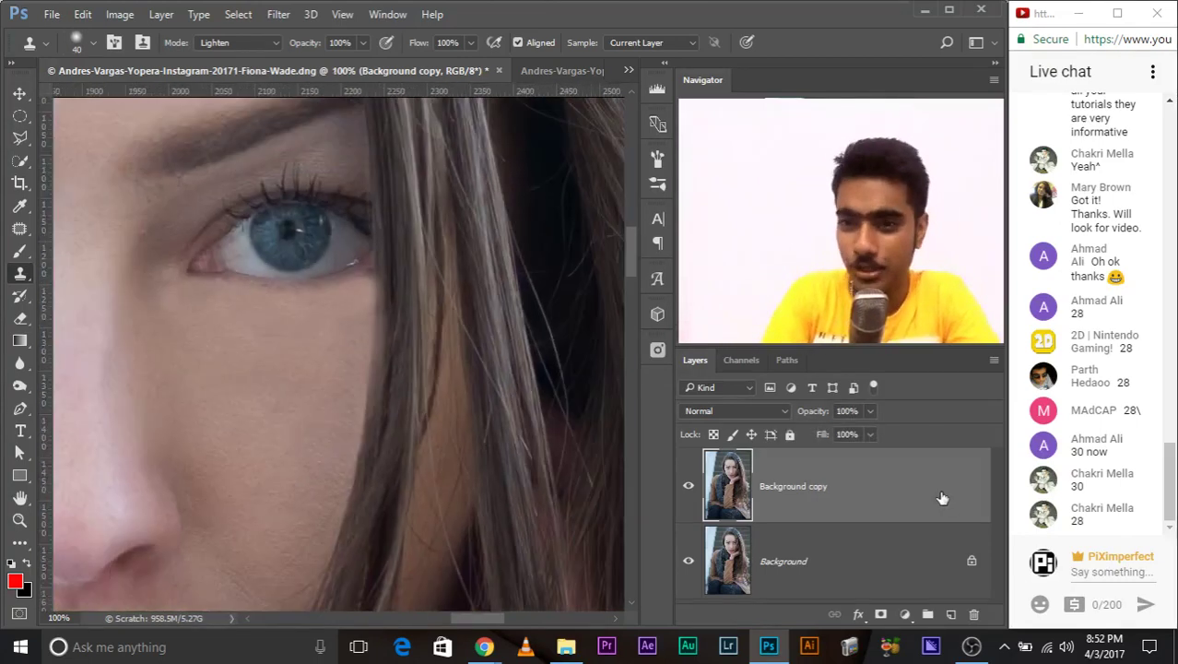
pyautogui.hotkey('ctrl', '+')
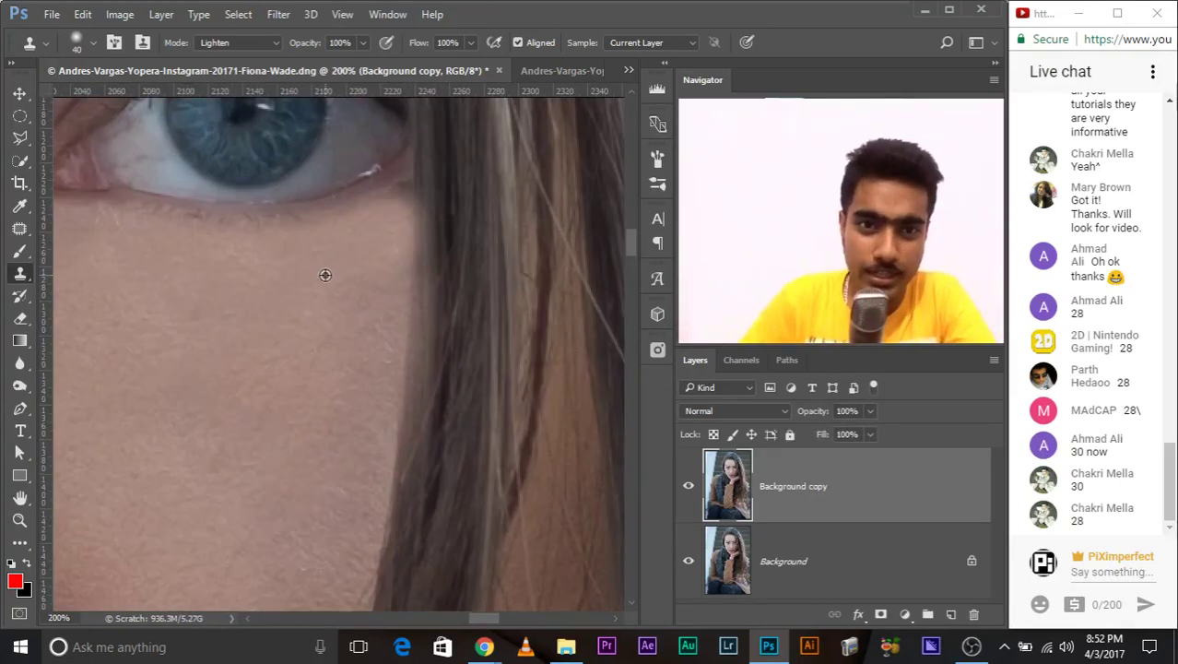
# In Blending Options, split the Underlying Layer black Blend If slider so lightening fades over dark tones.
pyautogui.rightClick(848, 487)
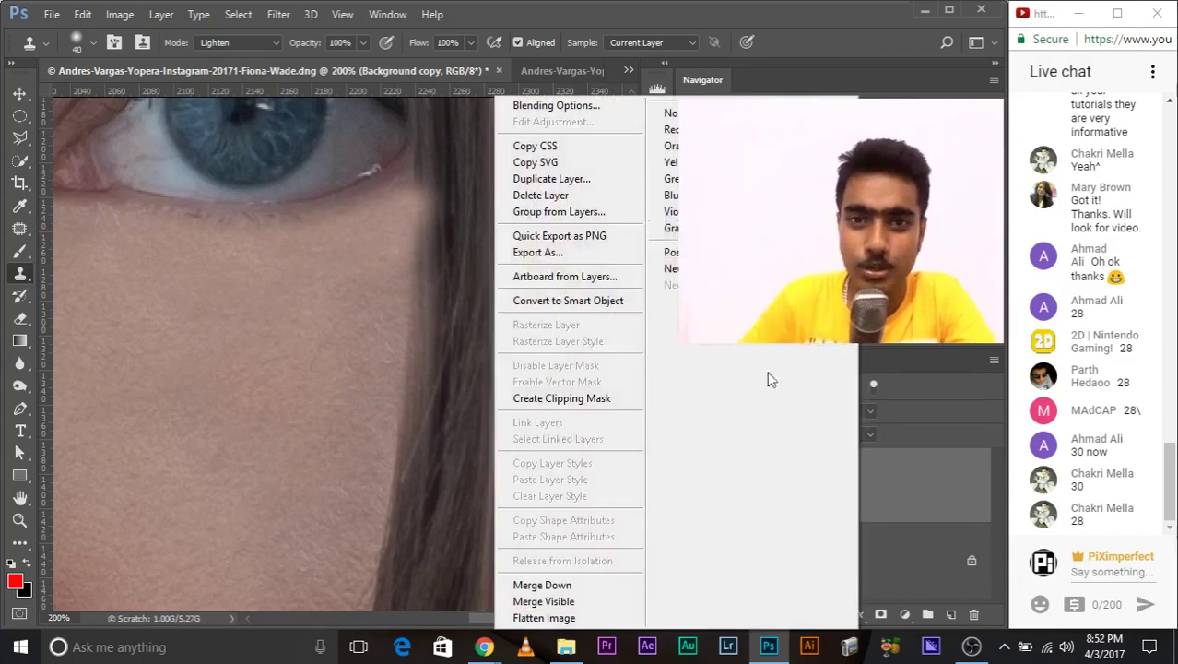
pyautogui.press('Escape')
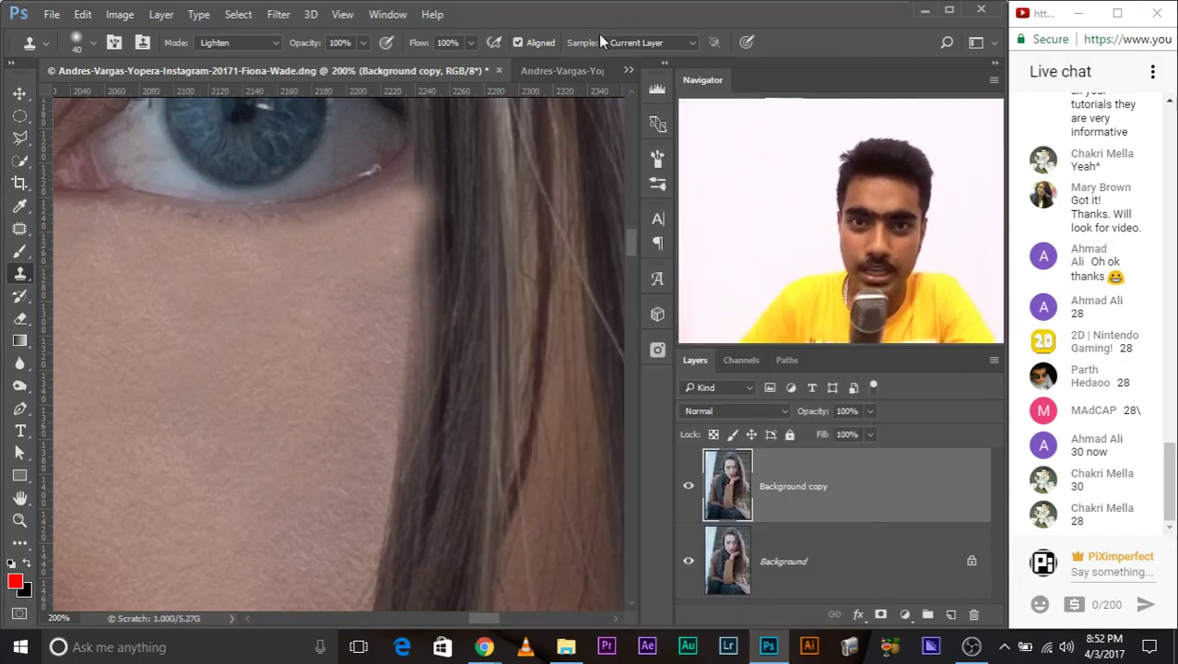
pyautogui.moveTo(523, 75); pyautogui.dragTo(581, 9)
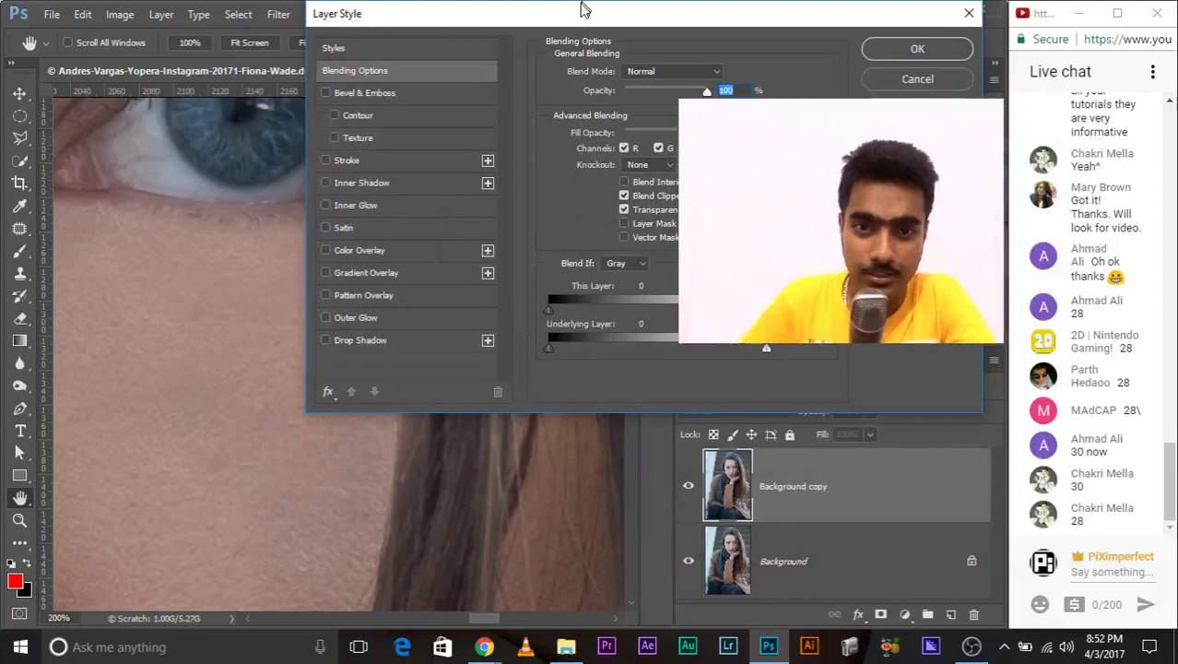
pyautogui.moveTo(398, 12); pyautogui.dragTo(124, 244)
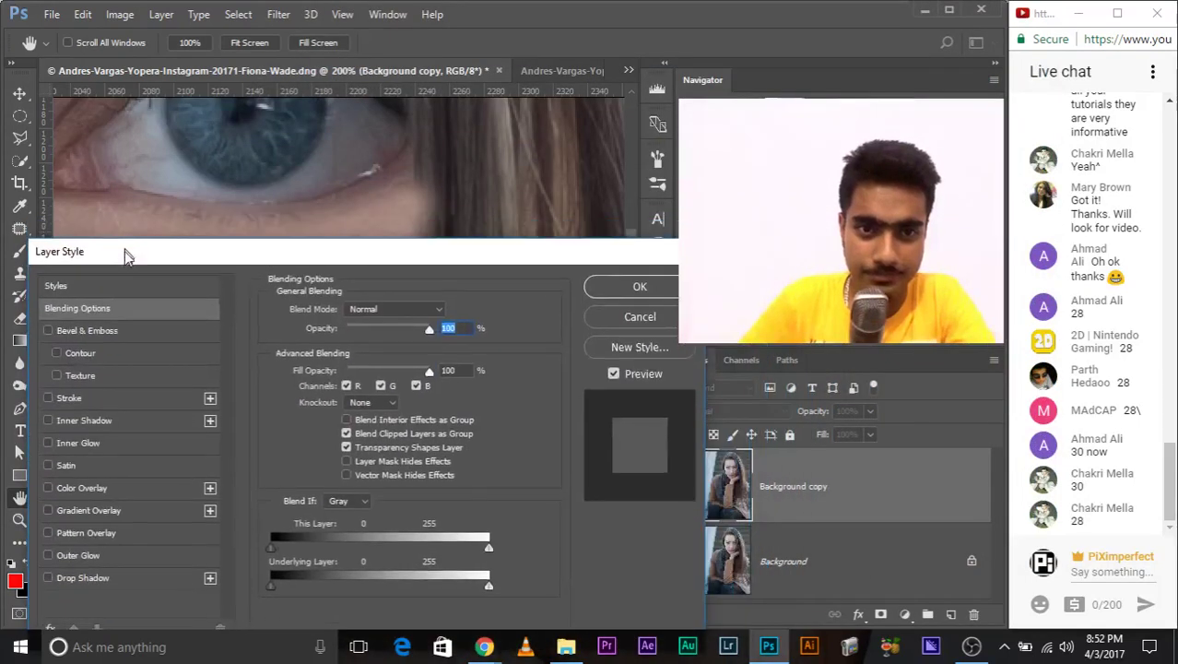
pyautogui.moveTo(277, 583)
pyautogui.mouseDown()
pyautogui.moveTo(354, 578)
pyautogui.moveTo(274, 583)
pyautogui.mouseUp()
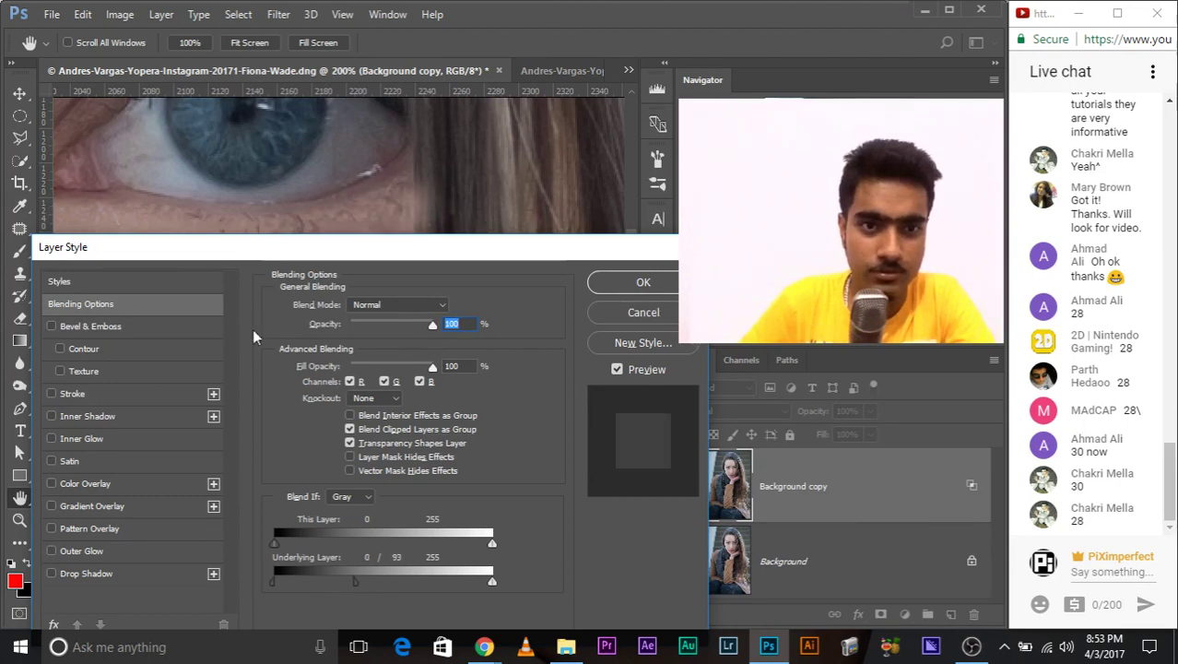
pyautogui.moveTo(269, 246); pyautogui.dragTo(265, 257)
pyautogui.moveTo(356, 593); pyautogui.dragTo(354, 593)
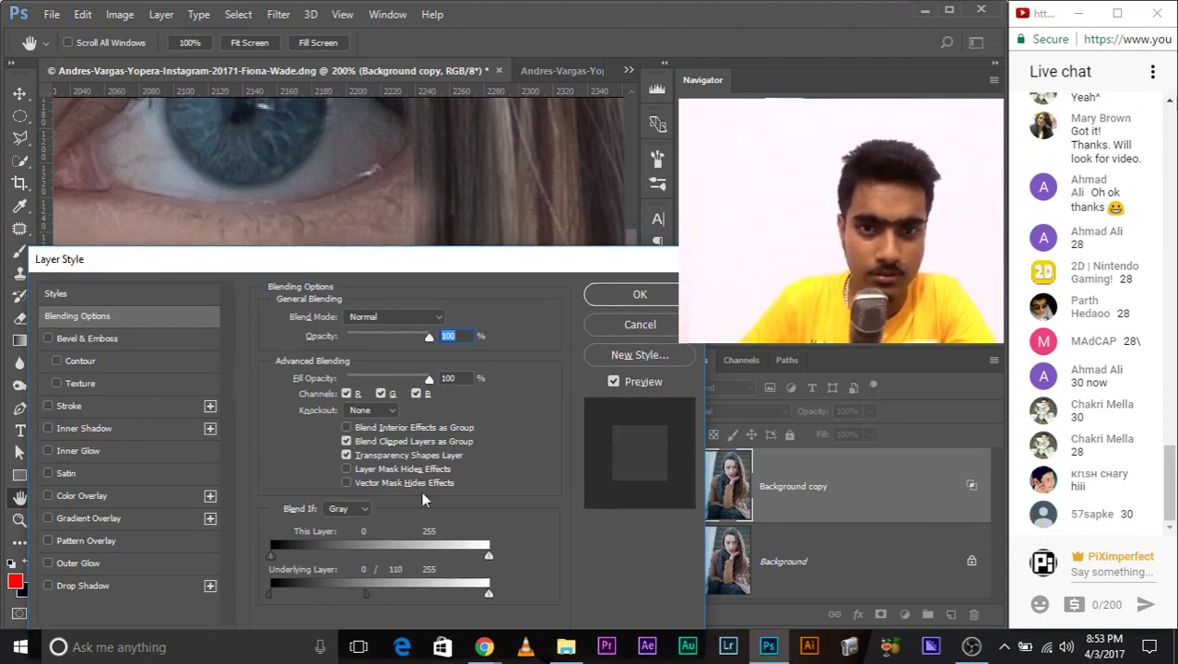
pyautogui.click(640, 294)
pyautogui.click(686, 489)
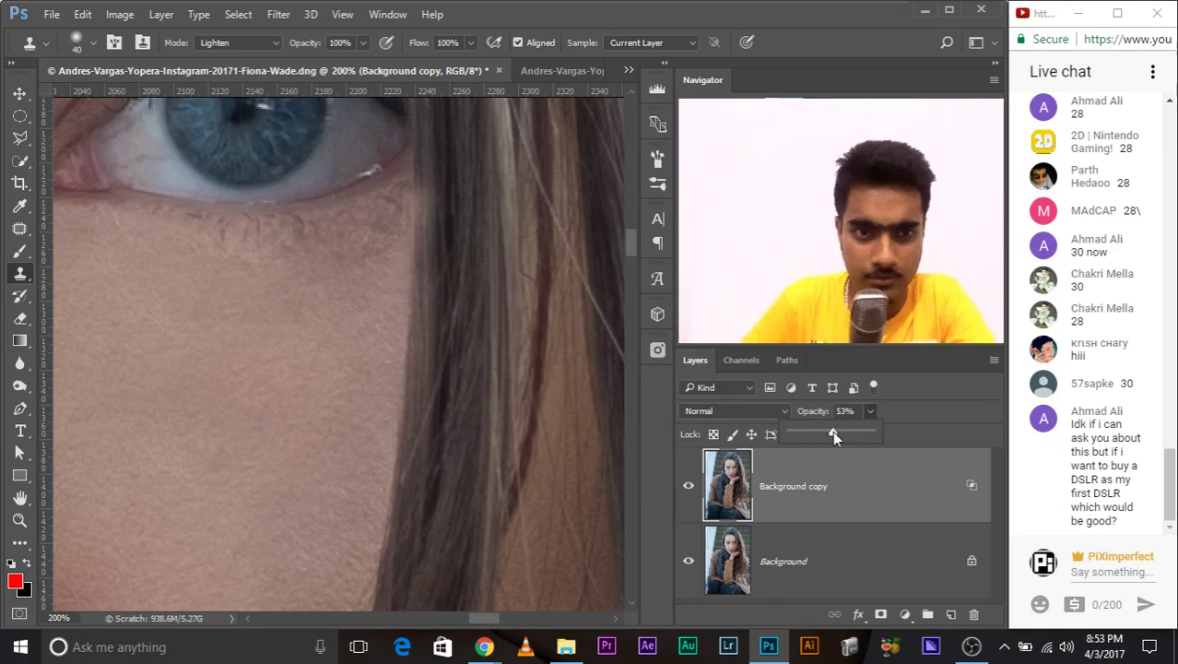
# Set the Background copy opacity to 64% and undo the dark cloned patch under the eye.
pyautogui.click(833, 430)
pyautogui.click(847, 506)
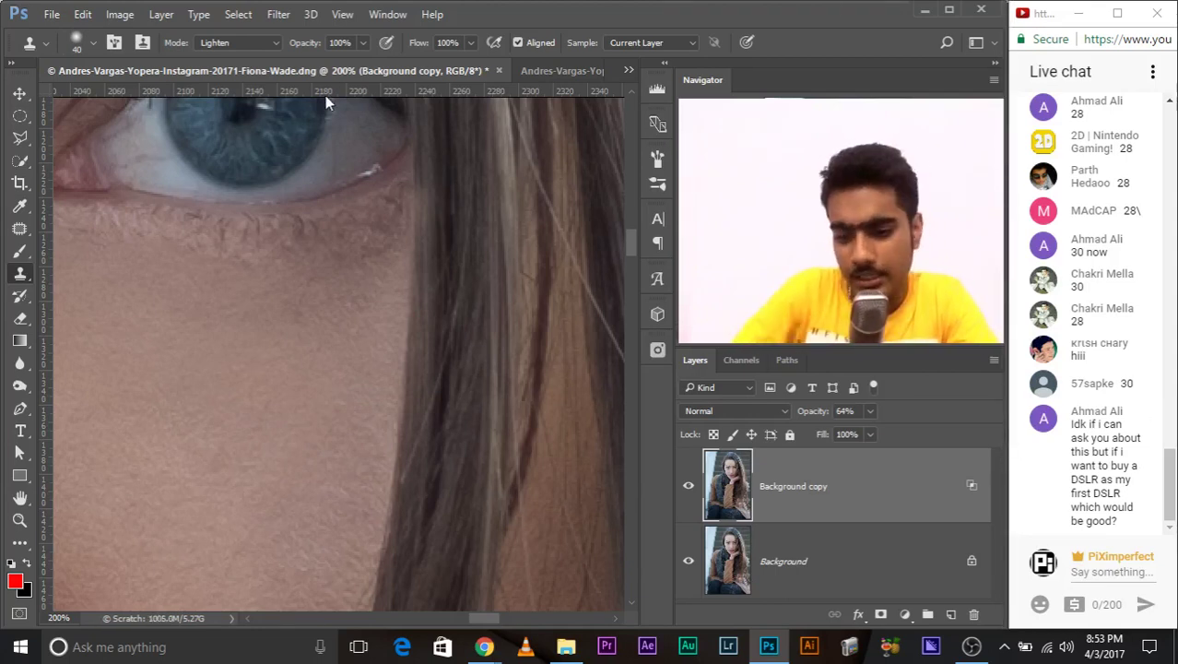
pyautogui.hotkey('ctrl', '-')
pyautogui.hotkey('ctrl', '-')
pyautogui.hotkey('ctrl', '-')
pyautogui.hotkey('ctrl', 'z')
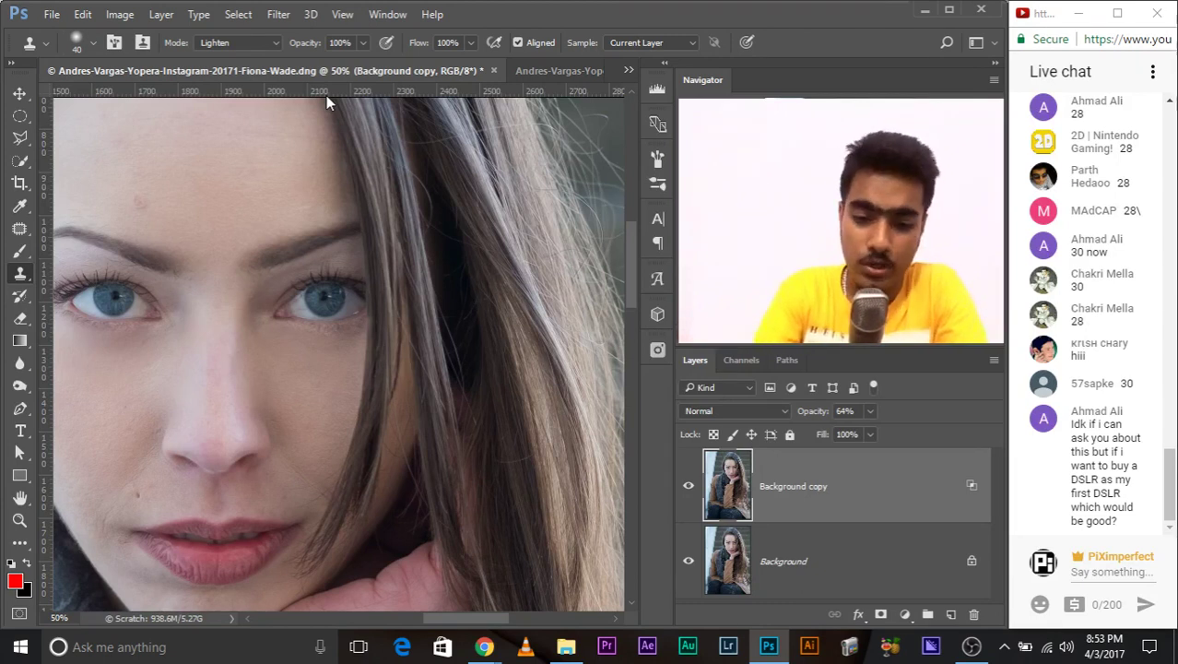
# Zoom and pan to inspect both eyes and the nose up close.
pyautogui.hotkey('ctrl', '+')
pyautogui.hotkey('ctrl', '+')
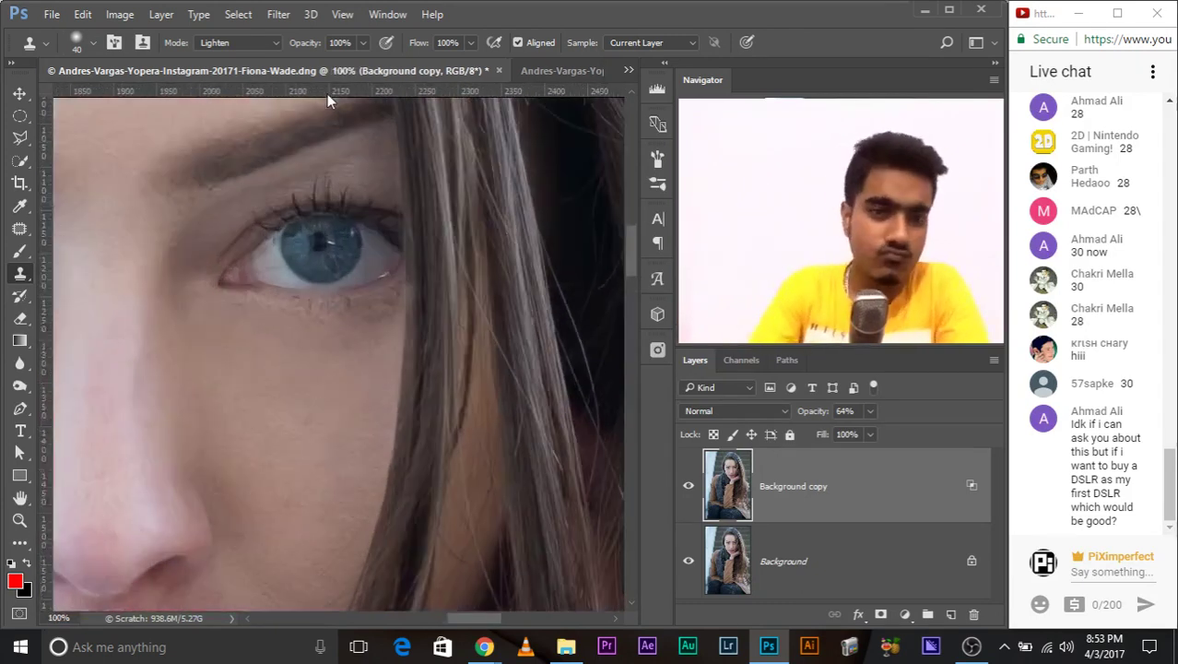
pyautogui.moveTo(330, 336)
pyautogui.mouseDown()
pyautogui.moveTo(382, 329)
pyautogui.moveTo(373, 268)
pyautogui.moveTo(426, 345)
pyautogui.moveTo(488, 237)
pyautogui.mouseUp()
pyautogui.moveTo(521, 347); pyautogui.dragTo(503, 225)
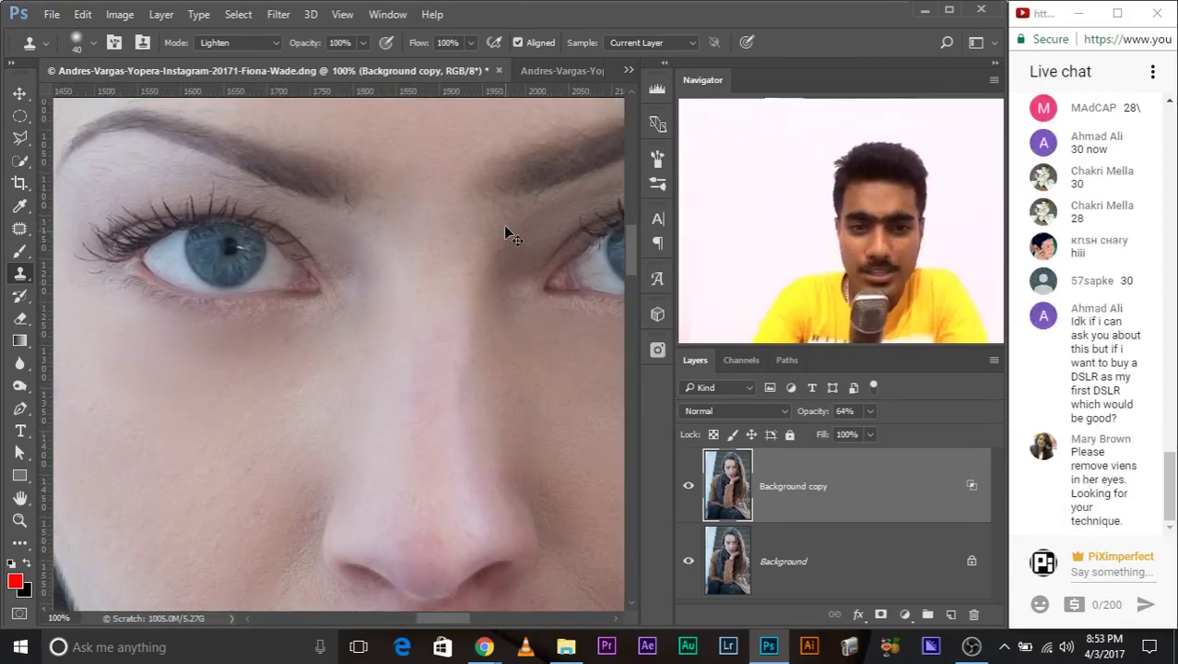
pyautogui.hotkey('ctrl', '-')
pyautogui.hotkey('ctrl', '-')
pyautogui.hotkey('ctrl', '-')
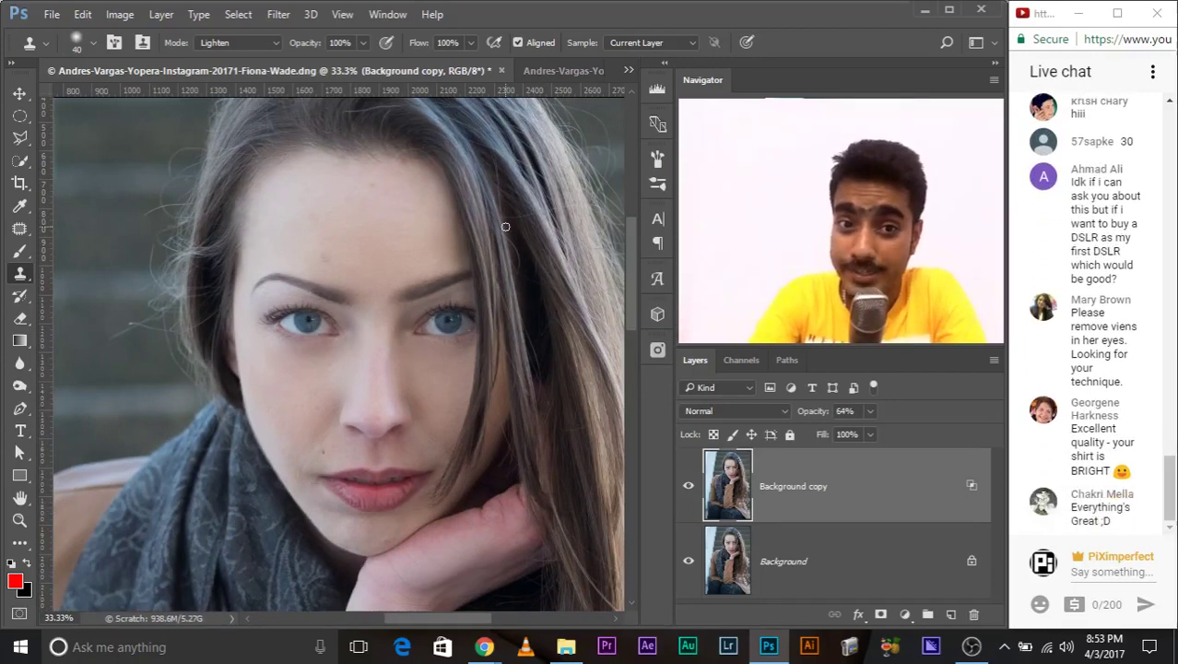
pyautogui.hotkey('ctrl', '+')
pyautogui.hotkey('ctrl', '+')
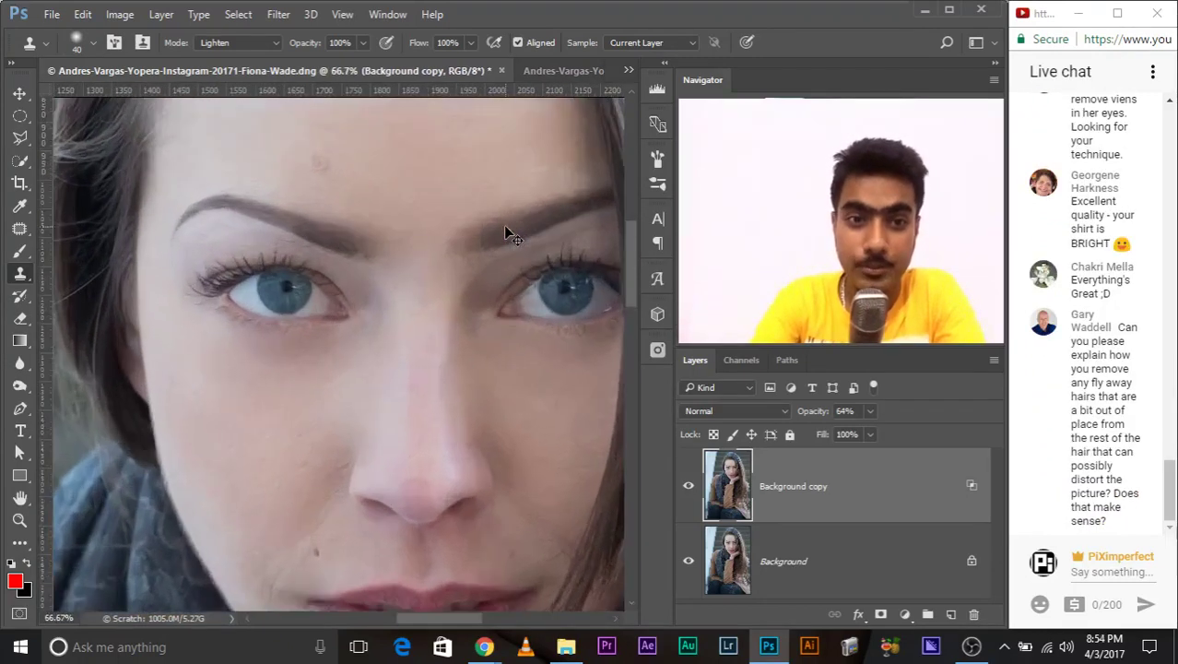
pyautogui.hotkey('ctrl', '+')
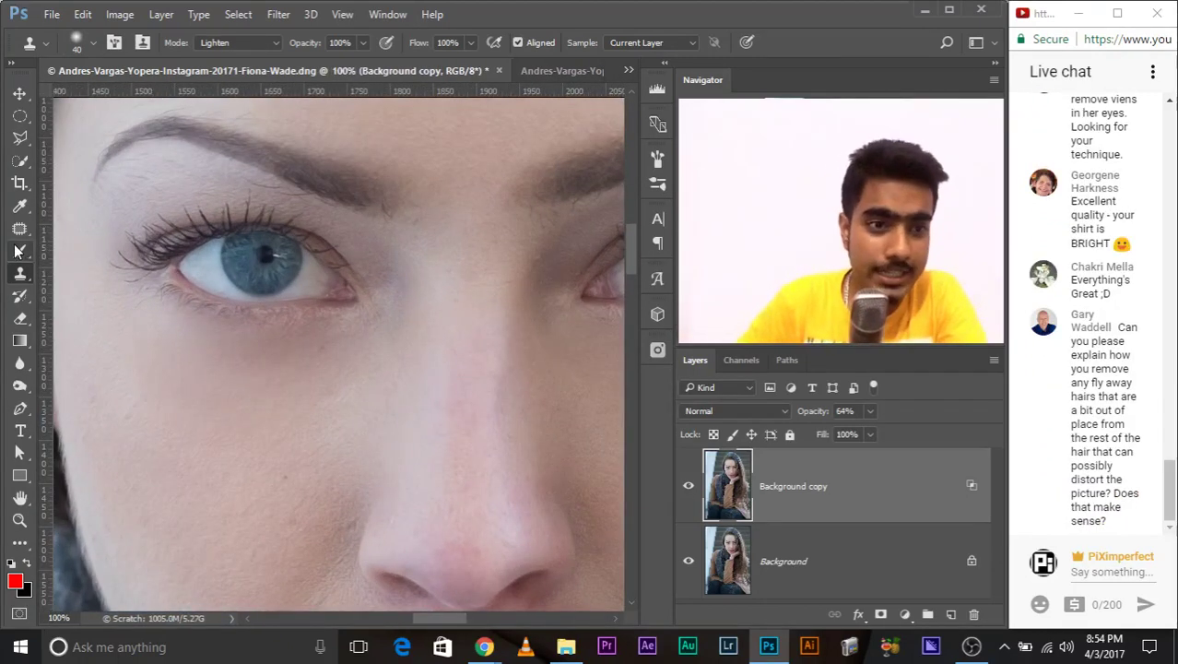
pyautogui.click(19, 230)
# Select the Healing Brush and merge Background copy down into Background with Ctrl+E.
pyautogui.rightClick(19, 236)
pyautogui.click(101, 243)
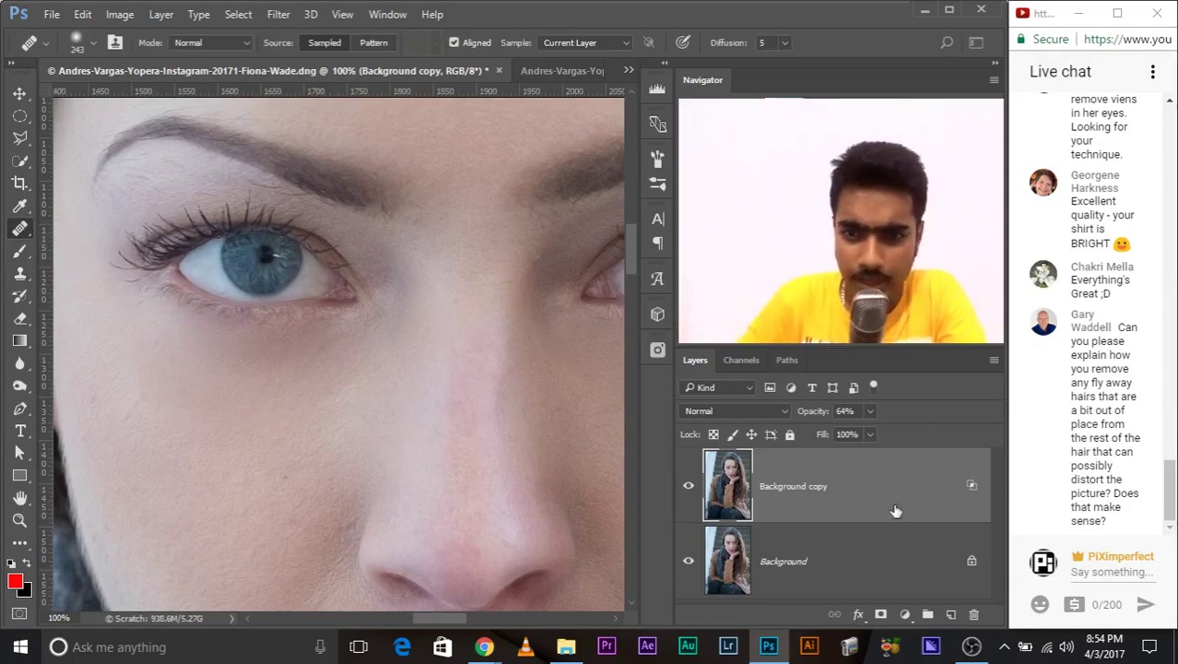
pyautogui.hotkey('ctrl', 'e')
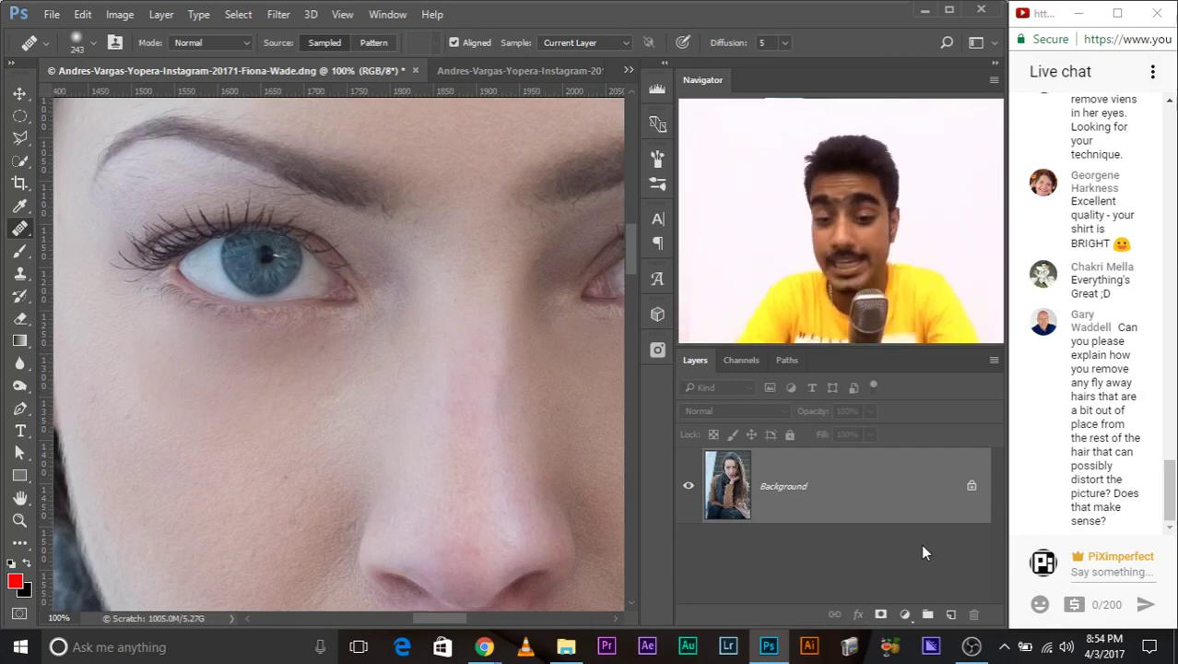
pyautogui.hotkey('ctrl', '-')
pyautogui.hotkey('ctrl', '-')
pyautogui.hotkey('ctrl', '-')
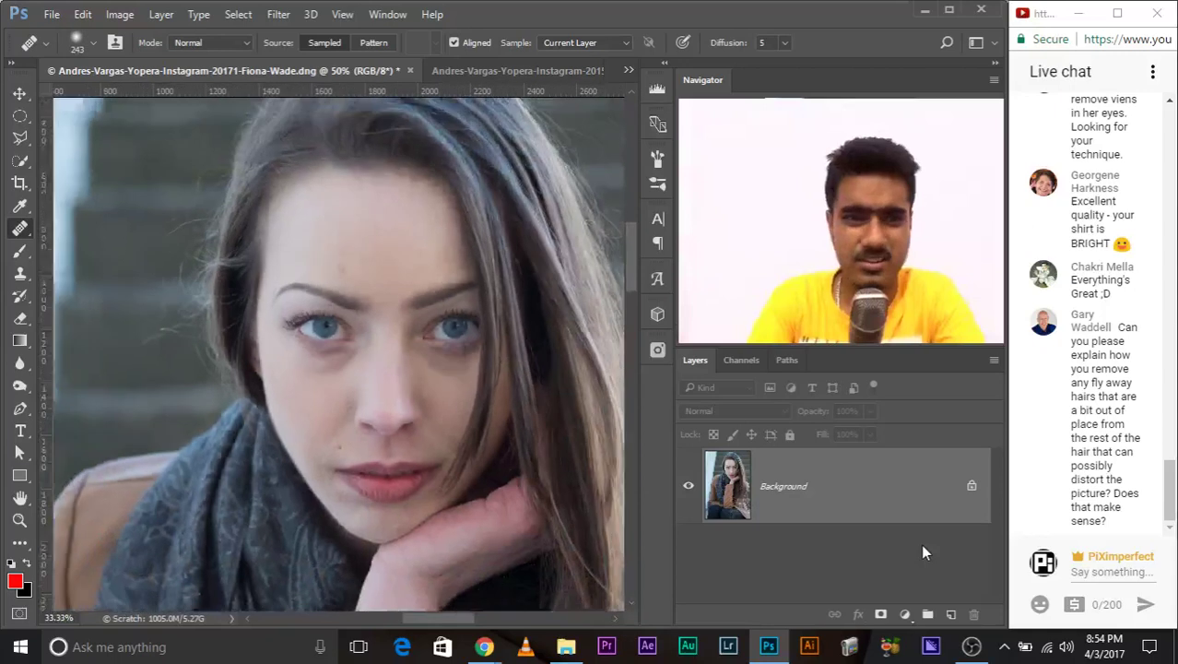
pyautogui.hotkey('ctrl', '+')
pyautogui.hotkey('ctrl', '+')
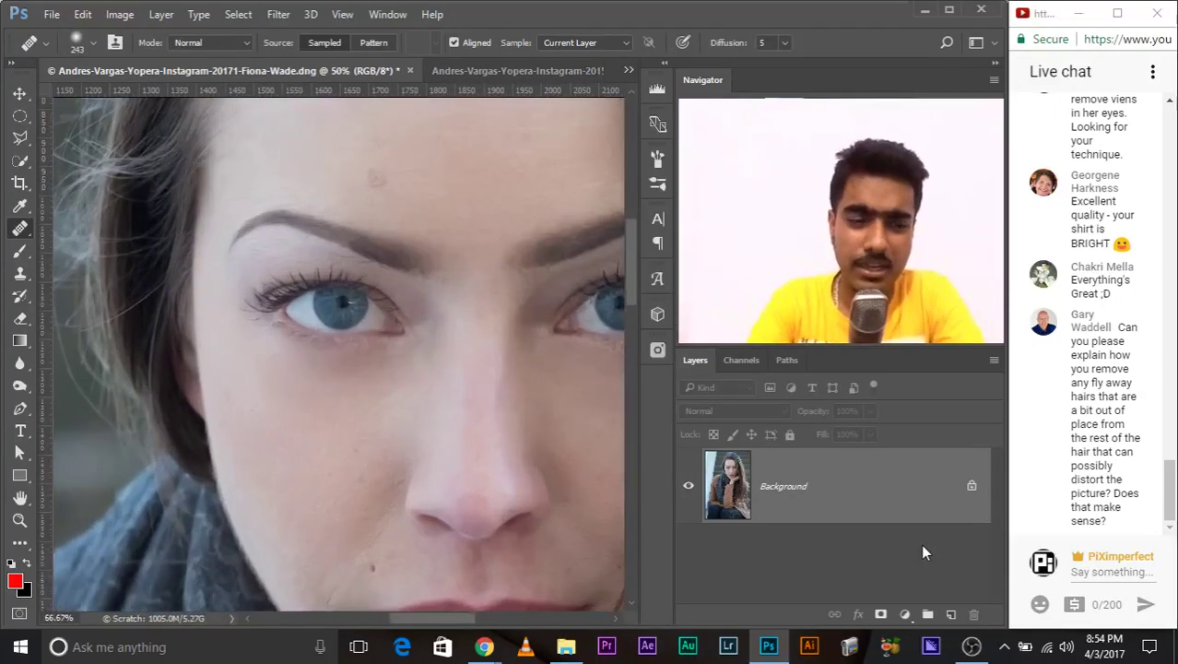
# With the Spot Healing Brush, paint over the stray hair beside her face.
pyautogui.moveTo(213, 326); pyautogui.dragTo(361, 395)
pyautogui.hotkey('ctrl', '+')
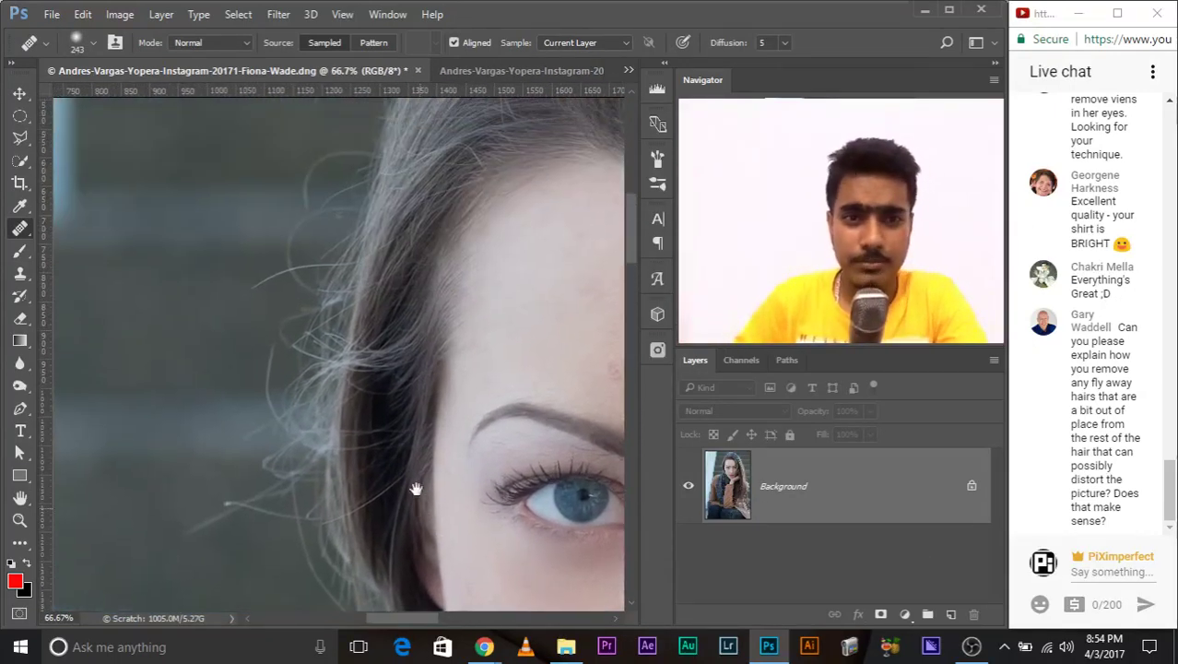
pyautogui.scroll(2, 424, 505)
pyautogui.scroll(2, 424, 505)
pyautogui.scroll(-2, 424, 505)
pyautogui.rightClick(17, 238)
pyautogui.click(92, 231)
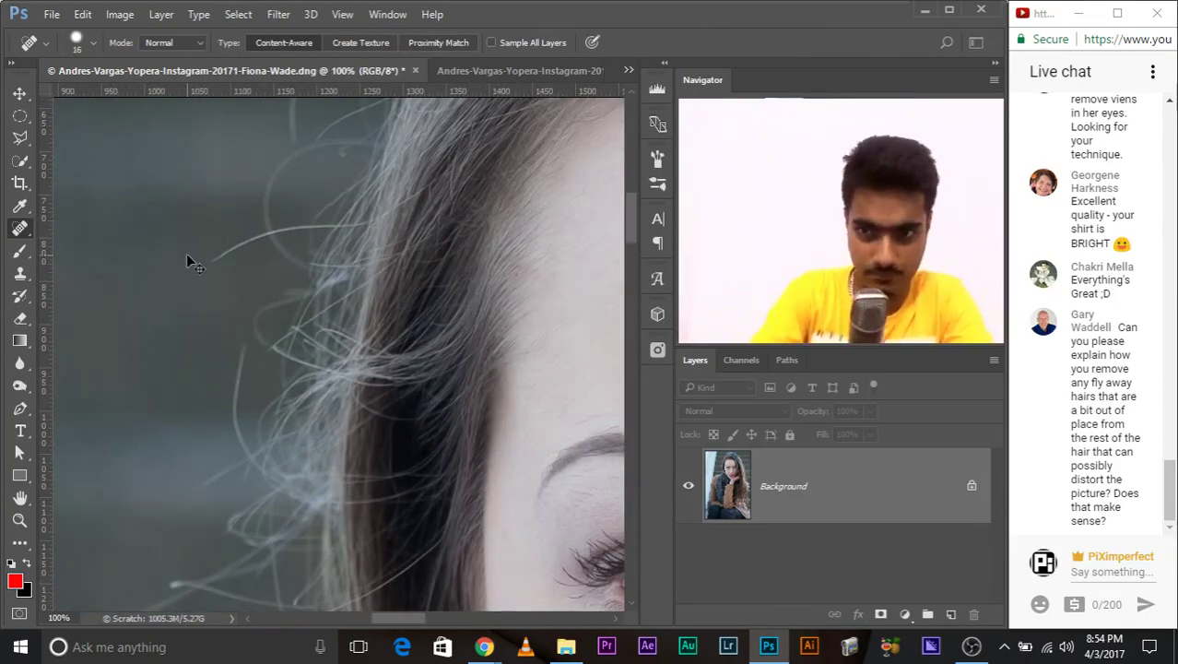
pyautogui.scroll(3, 186, 254)
pyautogui.moveTo(389, 241); pyautogui.dragTo(477, 525)
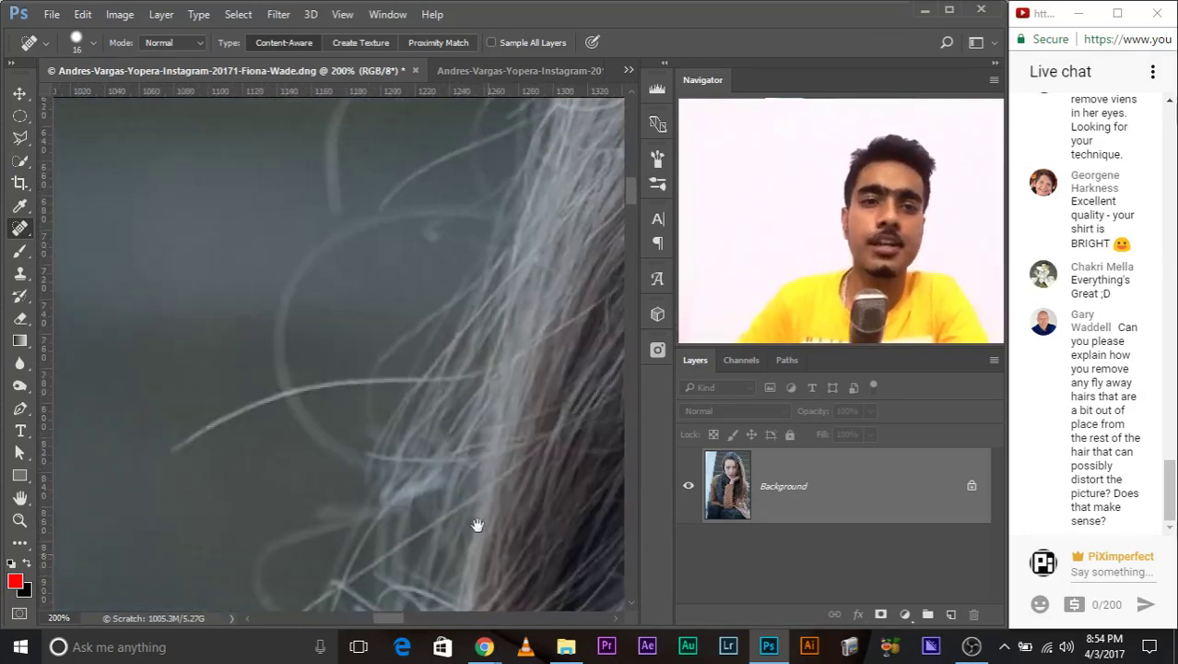
pyautogui.scroll(2, 371, 429)
pyautogui.scroll(2, 386, 452)
pyautogui.click(492, 233)
pyautogui.moveTo(478, 232)
pyautogui.mouseDown()
pyautogui.moveTo(310, 327)
pyautogui.moveTo(313, 389)
pyautogui.mouseUp()
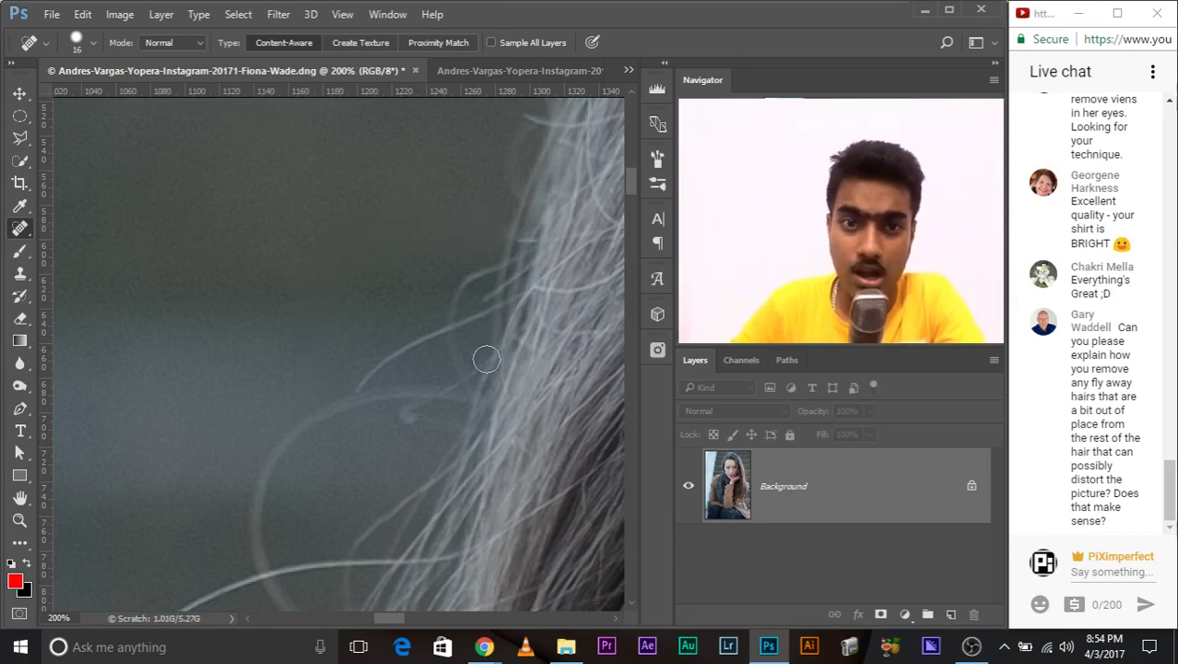
# Try healing the stray strands at left, then undo those healing attempts.
pyautogui.moveTo(486, 386); pyautogui.dragTo(532, 257)
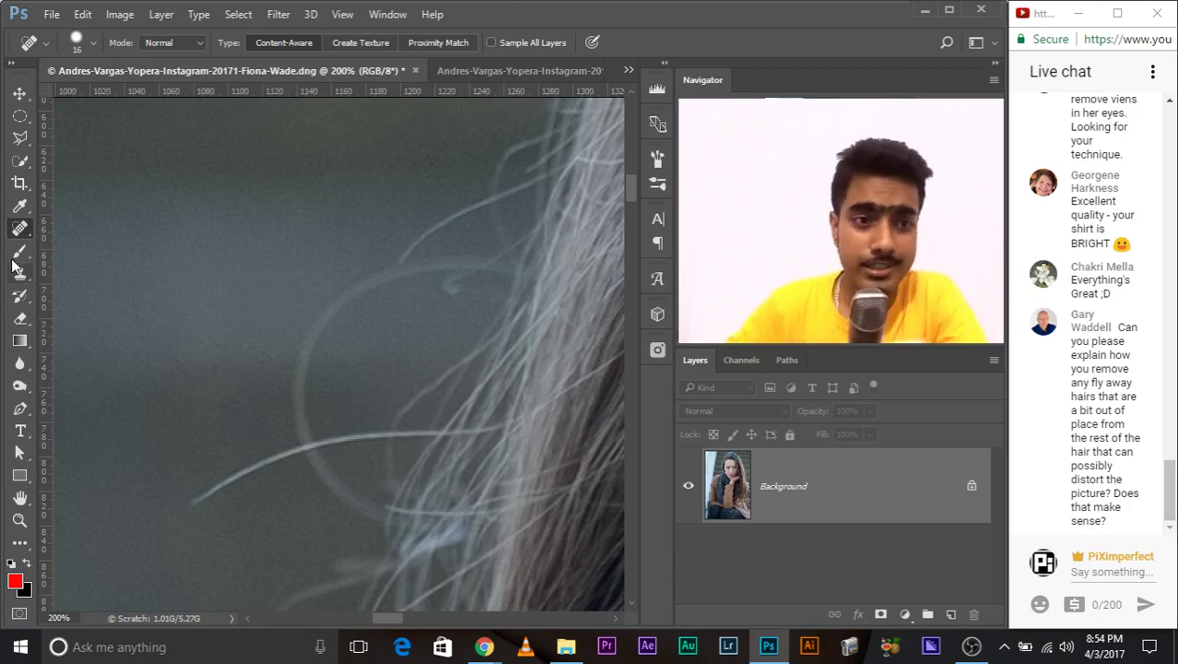
pyautogui.rightClick(19, 227)
pyautogui.click(57, 229)
pyautogui.moveTo(479, 442); pyautogui.dragTo(427, 373)
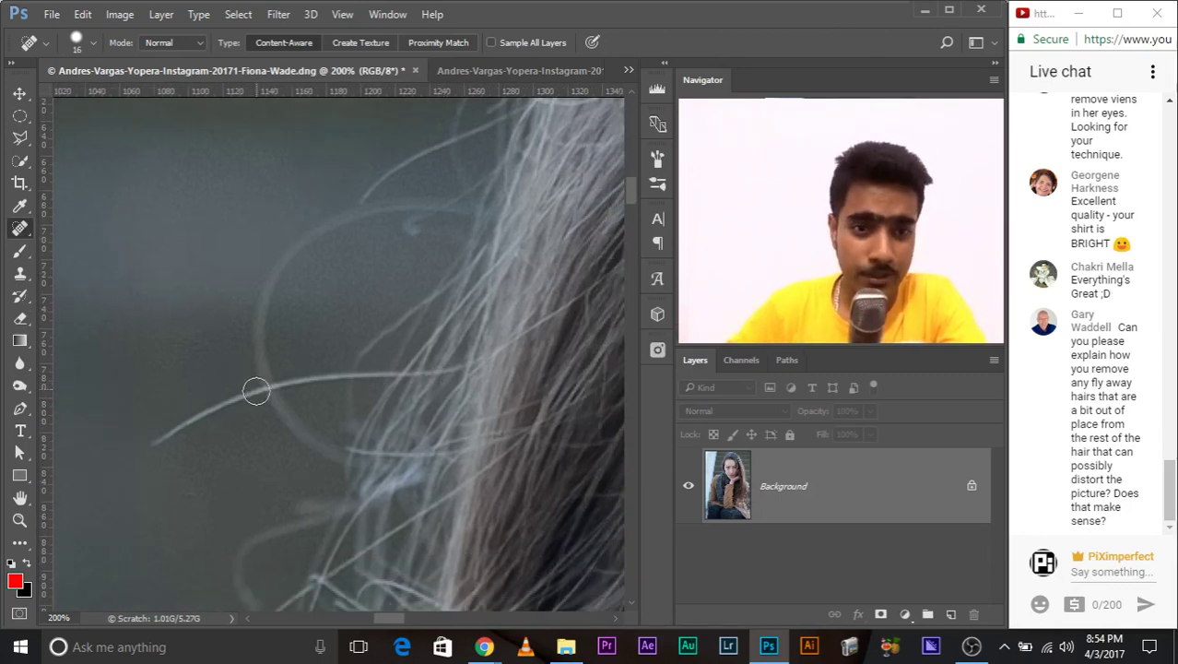
pyautogui.moveTo(236, 401); pyautogui.dragTo(148, 442)
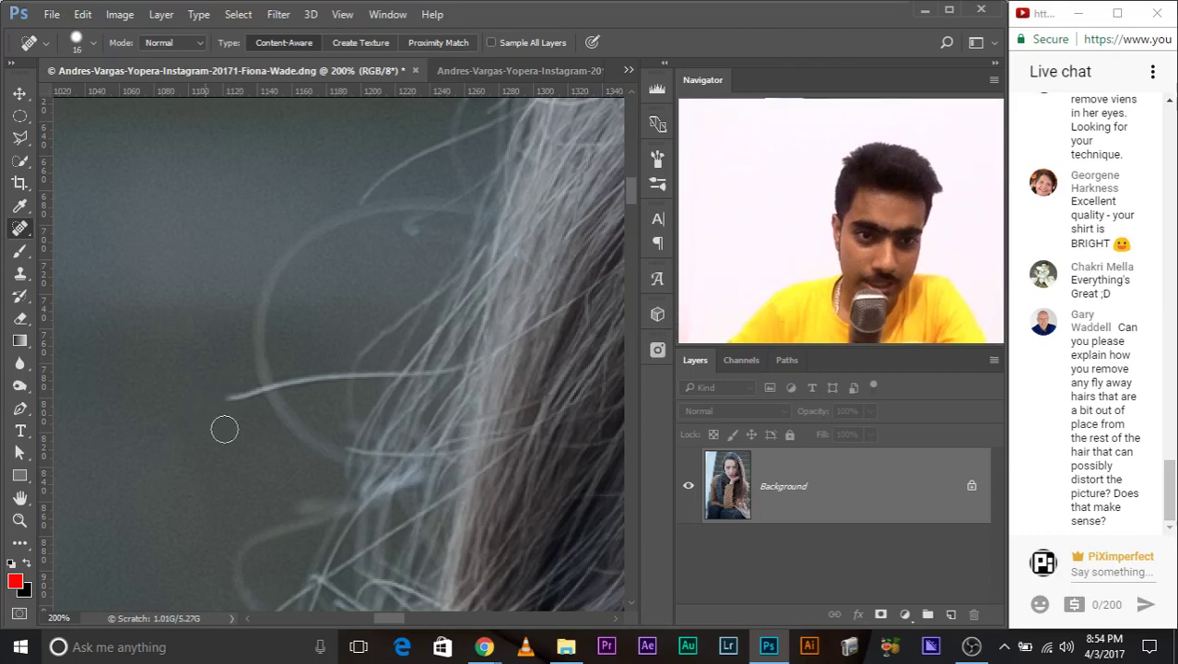
pyautogui.scroll(1, 292, 360)
pyautogui.scroll(1, 293, 361)
pyautogui.scroll(1, 289, 360)
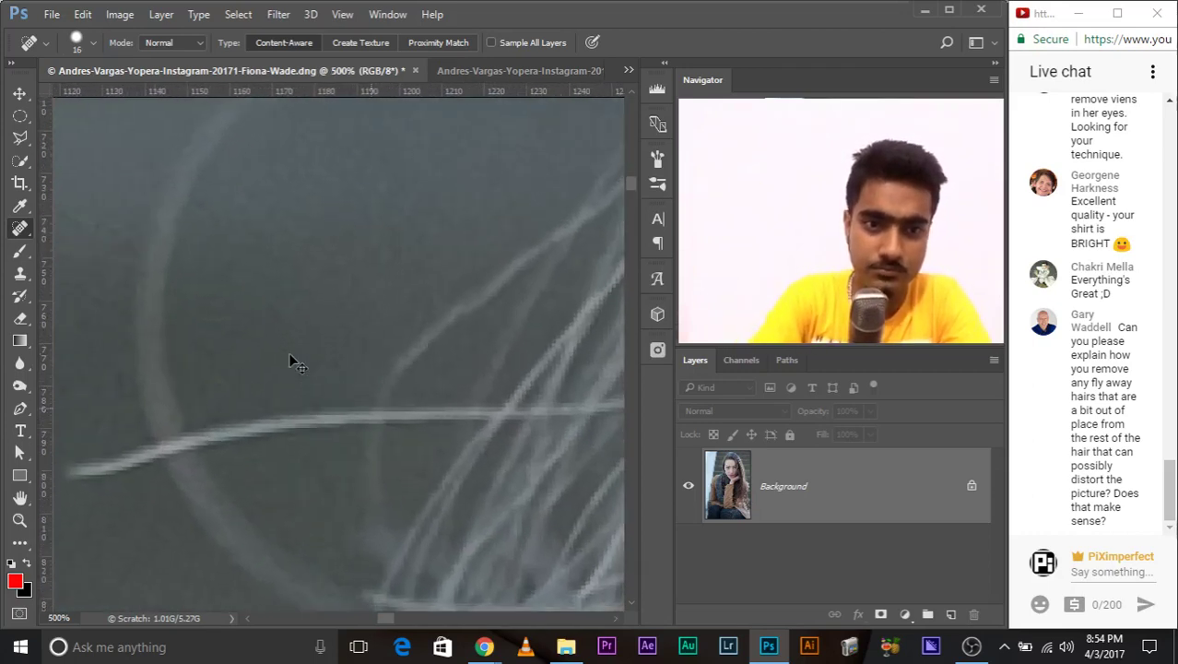
pyautogui.scroll(-3, 290, 355)
pyautogui.hscroll(-3, 373, 500)
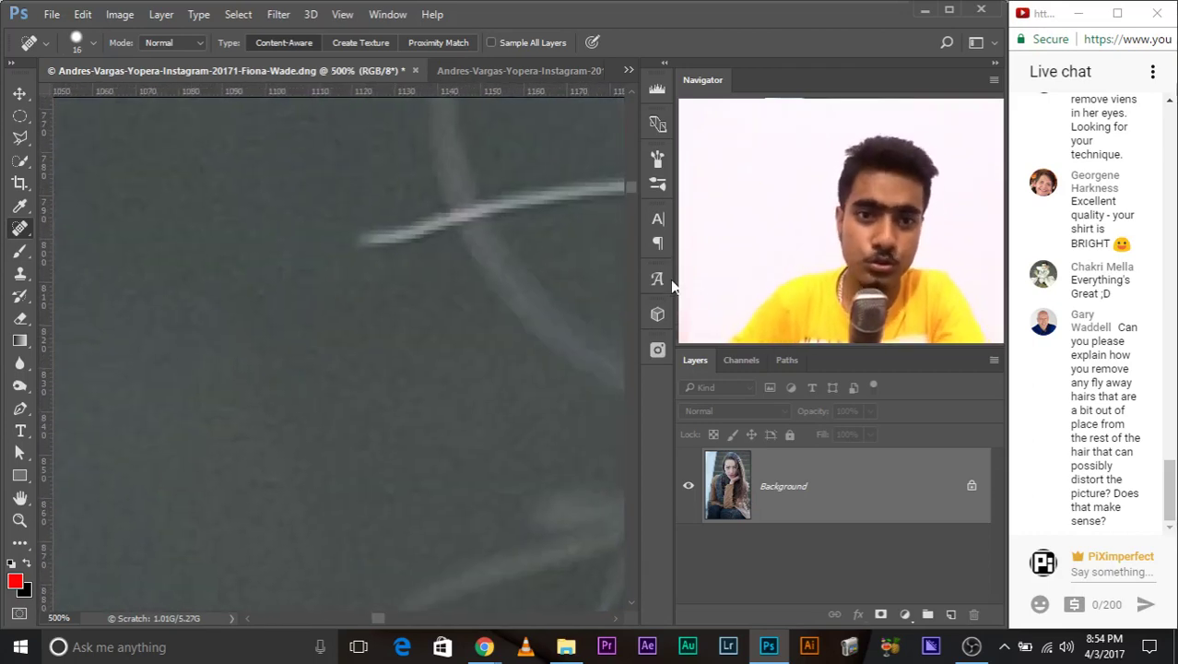
pyautogui.click(329, 264)
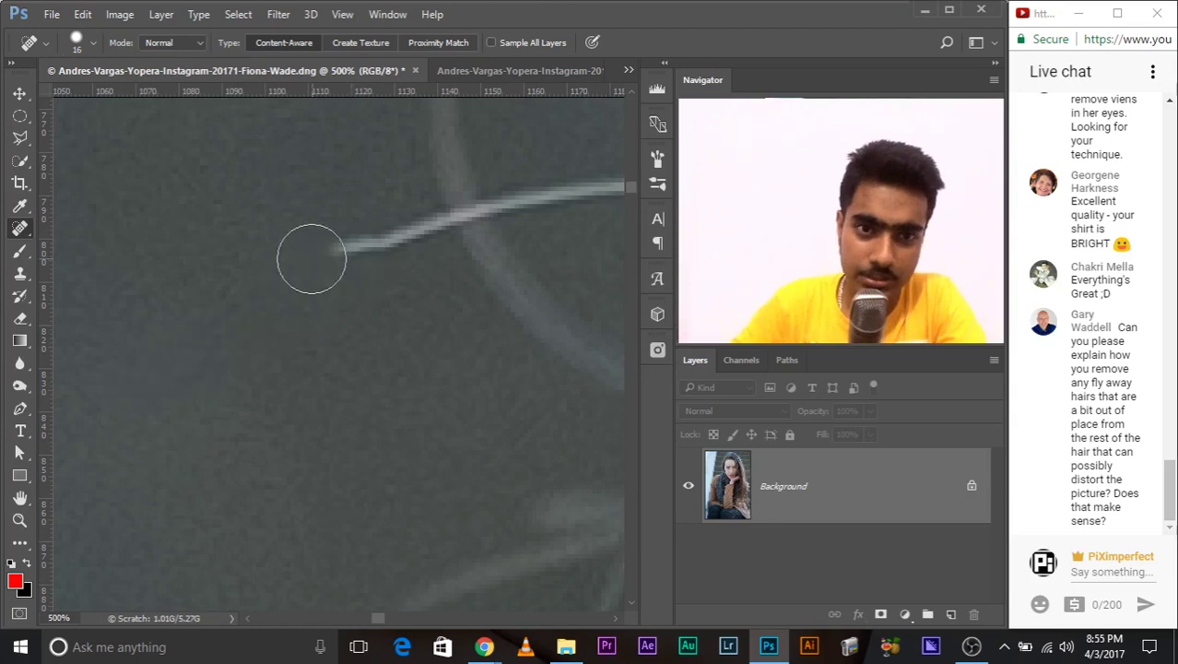
pyautogui.scroll(-1, 312, 295)
pyautogui.scroll(-1, 313, 295)
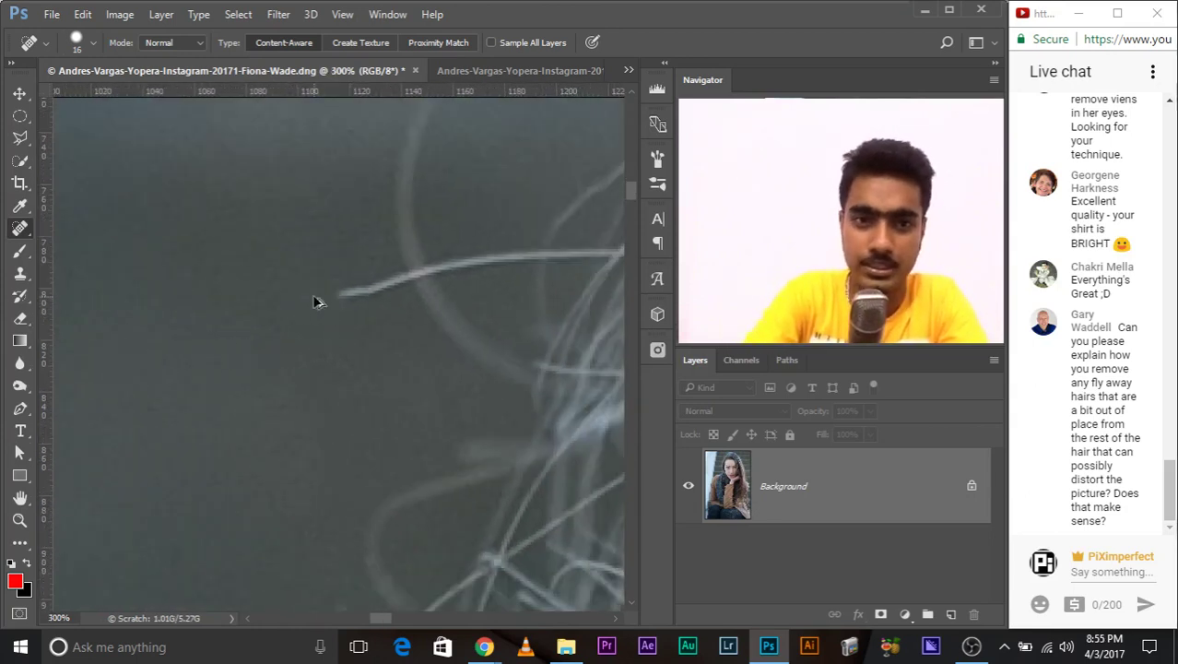
pyautogui.hotkey('ctrl', 'z')
pyautogui.moveTo(214, 370)
pyautogui.mouseDown()
pyautogui.moveTo(342, 305)
pyautogui.moveTo(542, 258)
pyautogui.mouseUp()
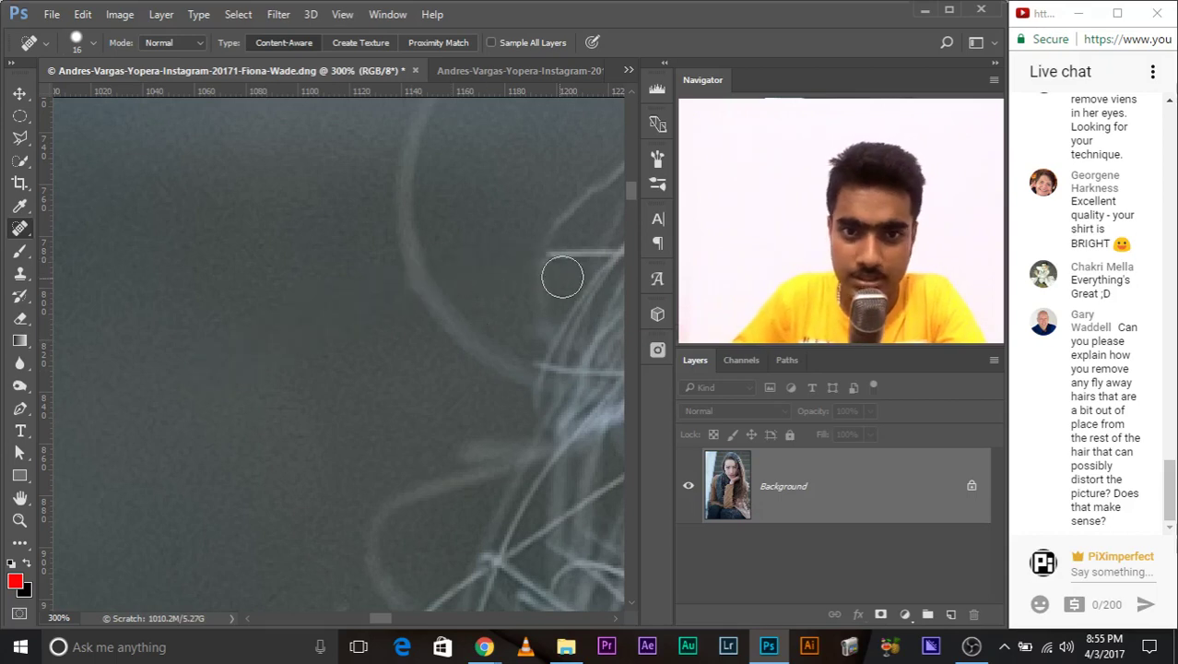
pyautogui.hotkey('ctrl', 'z')
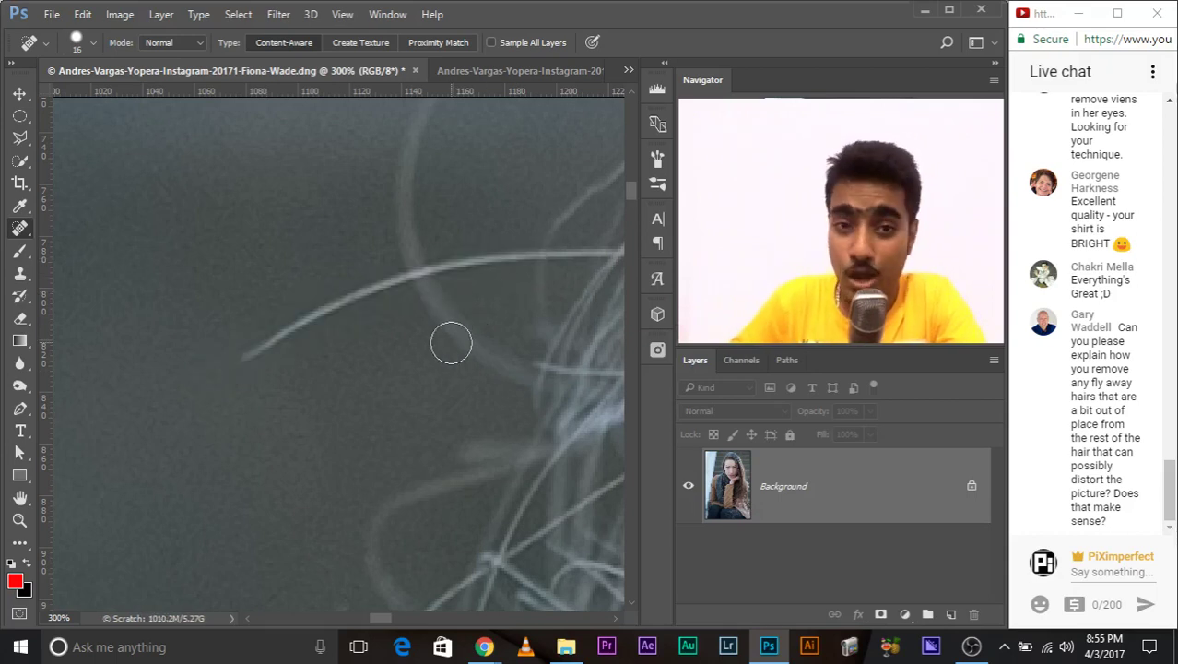
# Pan over the hairline to the flyaway hairs on top of her head.
pyautogui.keyDown('alt'); pyautogui.scroll(-1, 451, 343); pyautogui.keyUp('alt')
pyautogui.moveTo(426, 569); pyautogui.dragTo(424, 369)
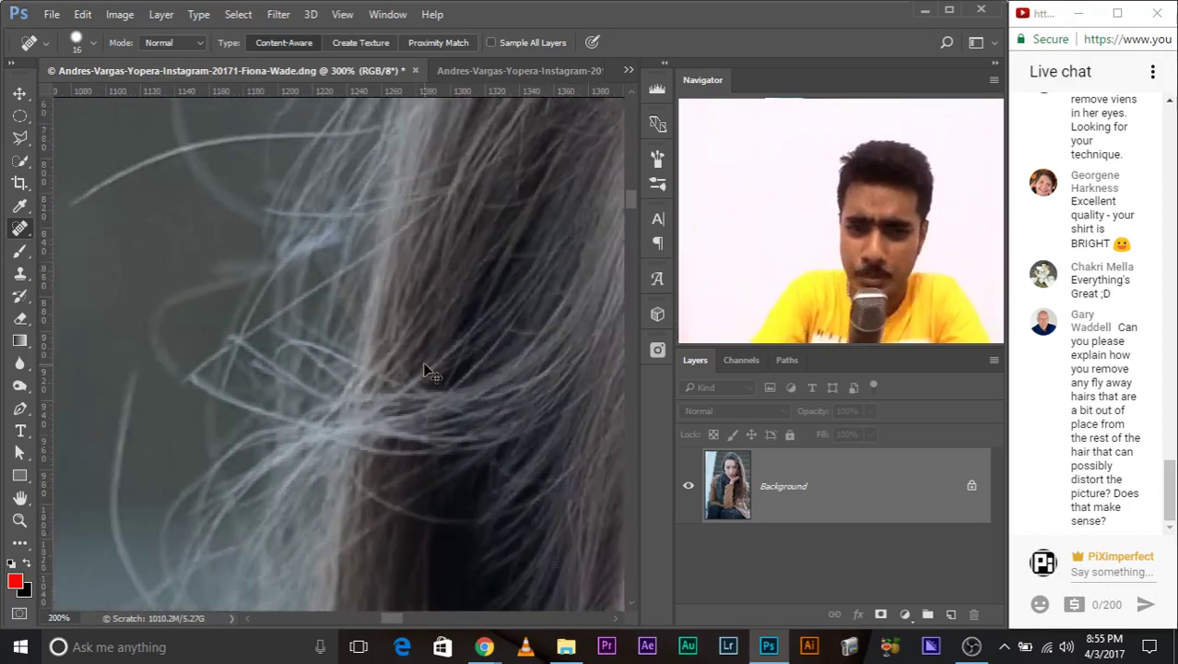
pyautogui.keyDown('alt'); pyautogui.scroll(-2, 424, 369); pyautogui.keyUp('alt')
pyautogui.keyDown('alt'); pyautogui.scroll(-1, 425, 369); pyautogui.keyUp('alt')
pyautogui.keyDown('alt'); pyautogui.scroll(-1, 425, 369); pyautogui.keyUp('alt')
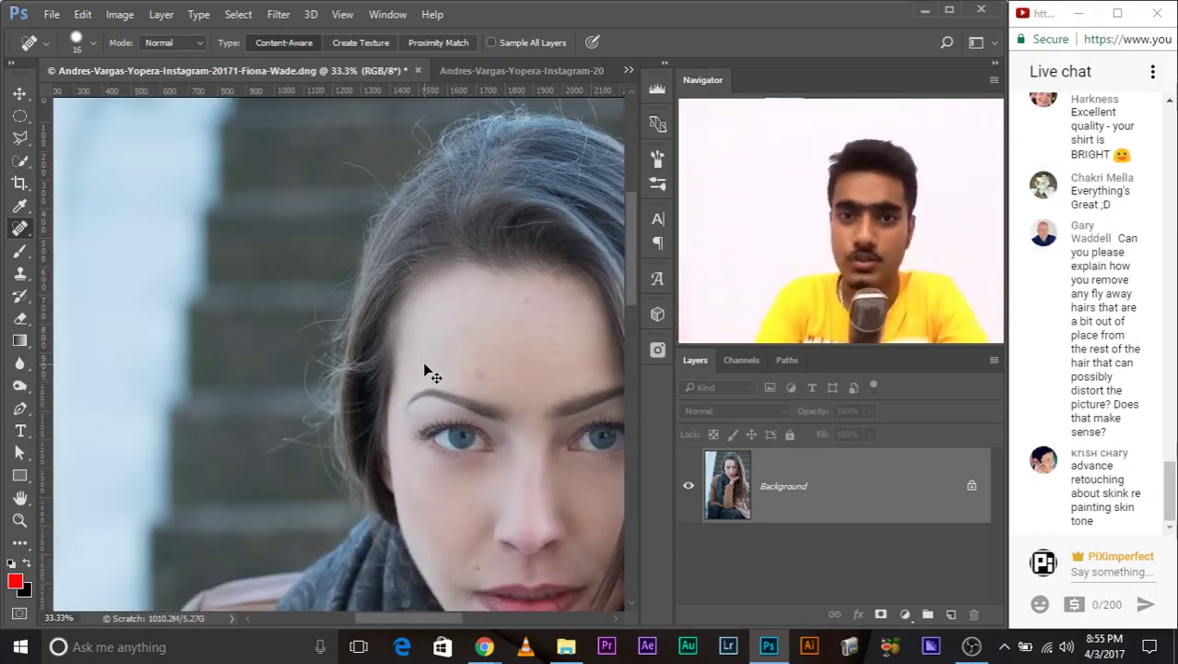
pyautogui.keyDown('alt'); pyautogui.scroll(2, 425, 369); pyautogui.keyUp('alt')
pyautogui.moveTo(424, 369)
pyautogui.mouseDown()
pyautogui.moveTo(503, 304)
pyautogui.moveTo(120, 268)
pyautogui.mouseUp()
pyautogui.keyDown('alt'); pyautogui.scroll(1, 119, 266); pyautogui.keyUp('alt')
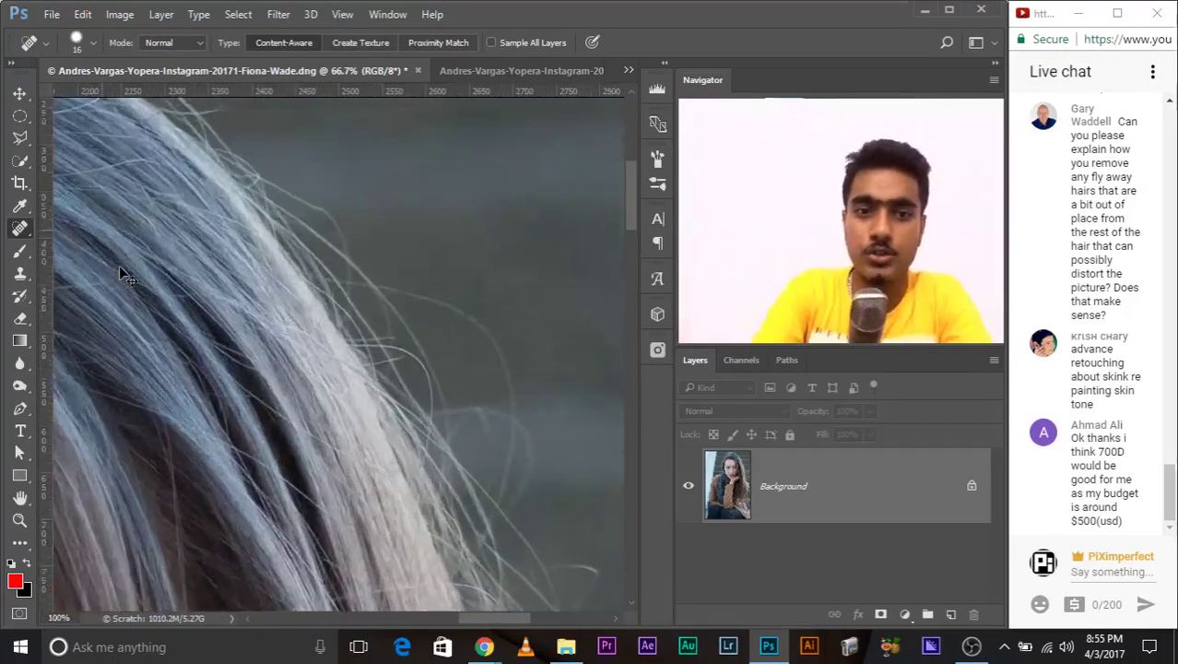
pyautogui.keyDown('alt'); pyautogui.scroll(1, 119, 265); pyautogui.keyUp('alt')
pyautogui.moveTo(124, 265)
pyautogui.mouseDown()
pyautogui.moveTo(392, 590)
pyautogui.moveTo(429, 189)
pyautogui.moveTo(404, 461)
pyautogui.mouseUp()
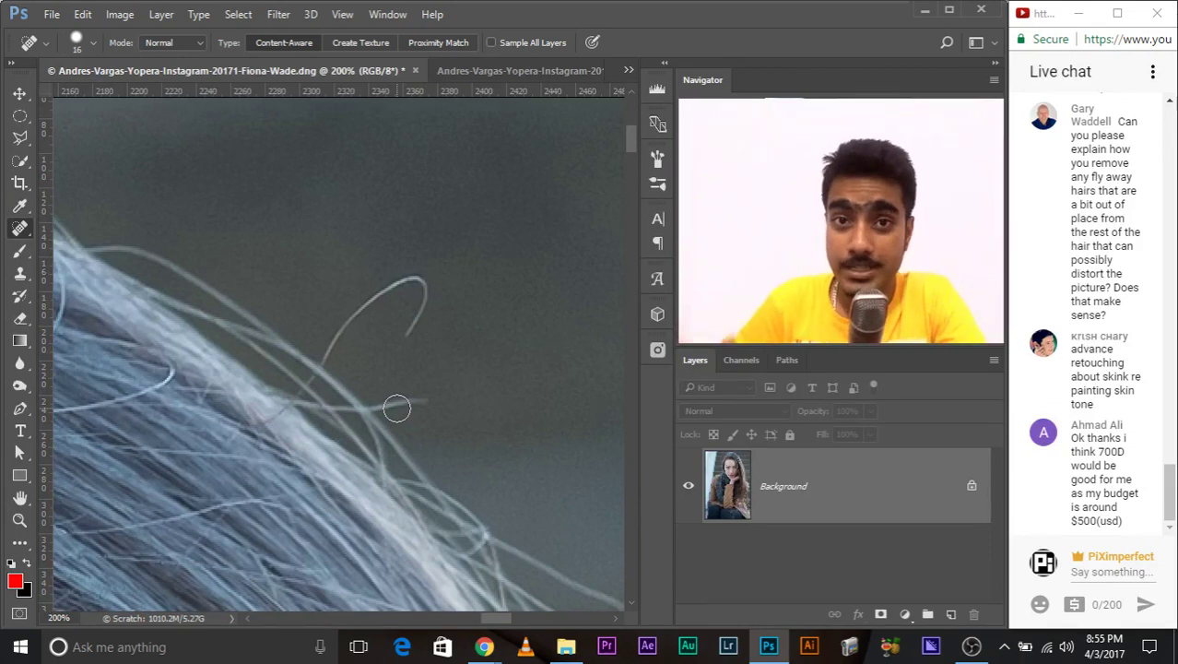
pyautogui.rightClick(20, 228)
pyautogui.click(82, 227)
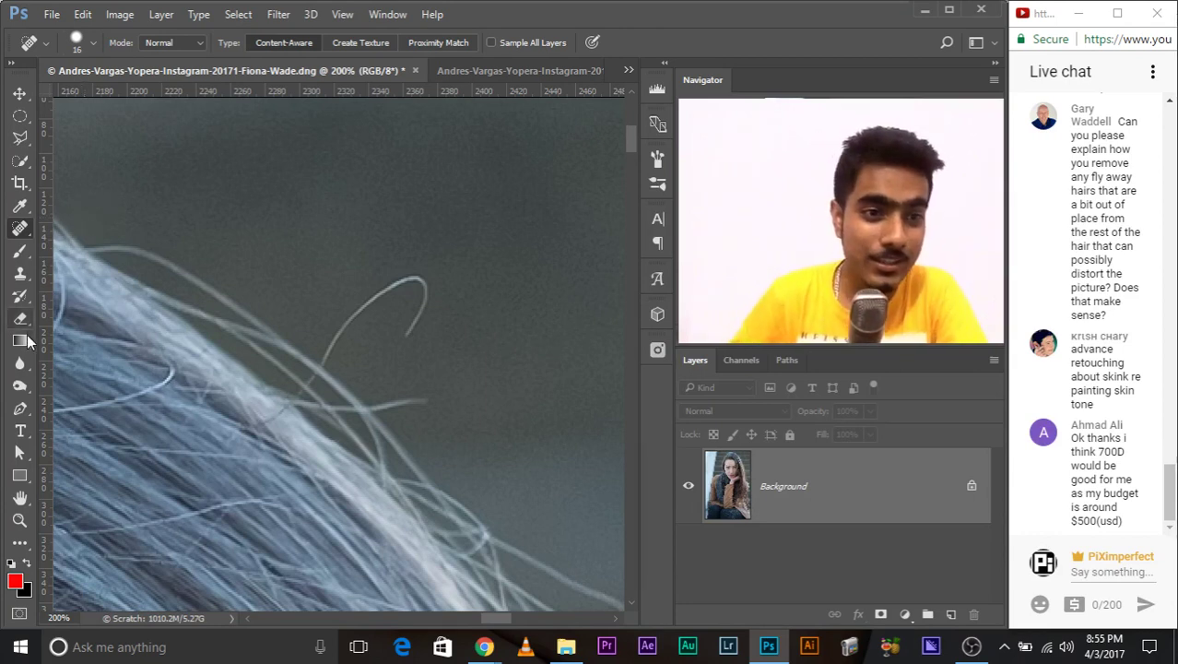
# Clone Stamp at size 18, Normal mode: sample clean background and paint out the hair's lower stem.
pyautogui.click(19, 273)
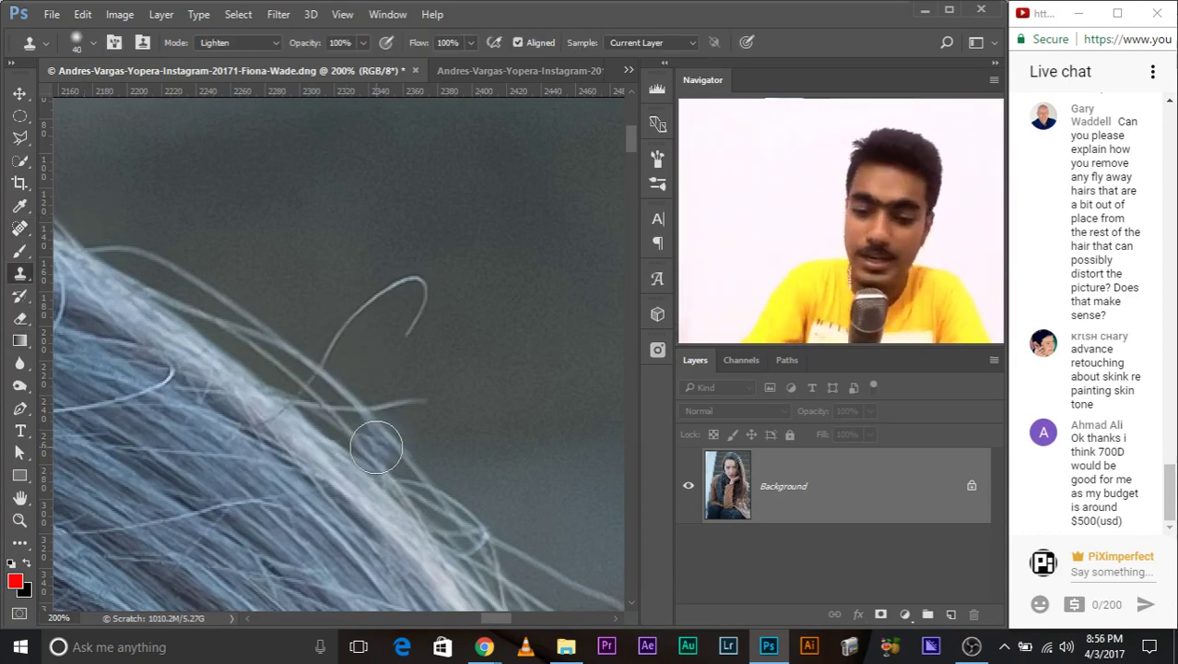
pyautogui.keyDown('alt'); pyautogui.scroll(1, 374, 444); pyautogui.keyUp('alt')
pyautogui.moveTo(328, 338); pyautogui.dragTo(296, 306)
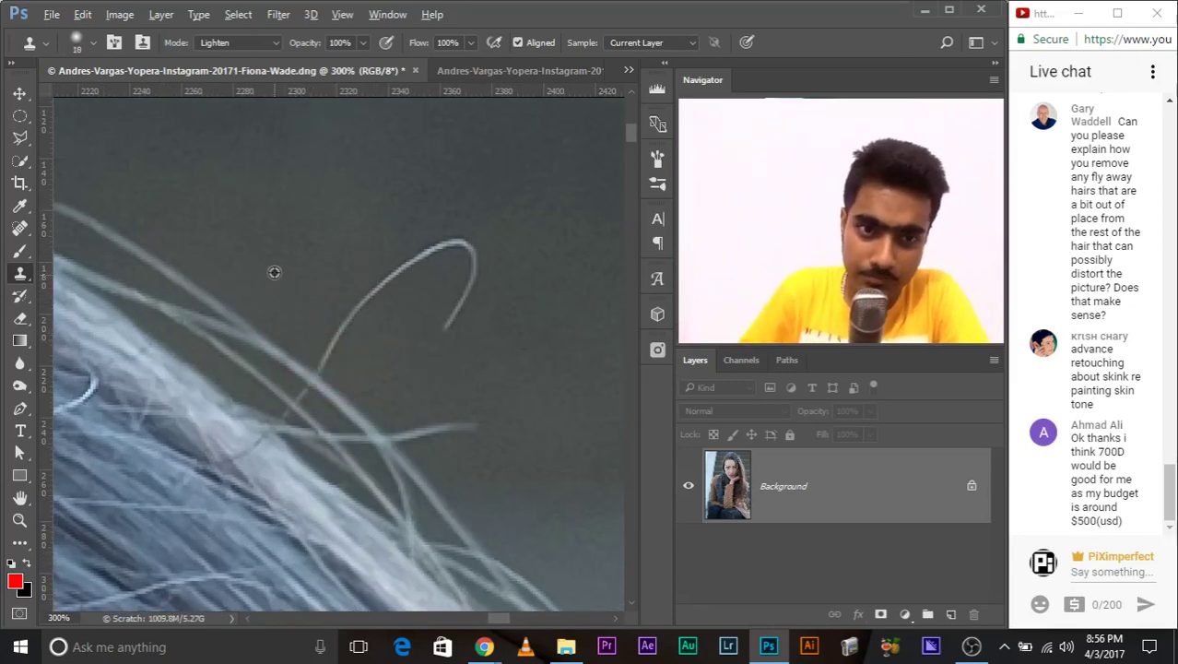
pyautogui.keyDown('alt'); pyautogui.click(288, 314); pyautogui.keyUp('alt')
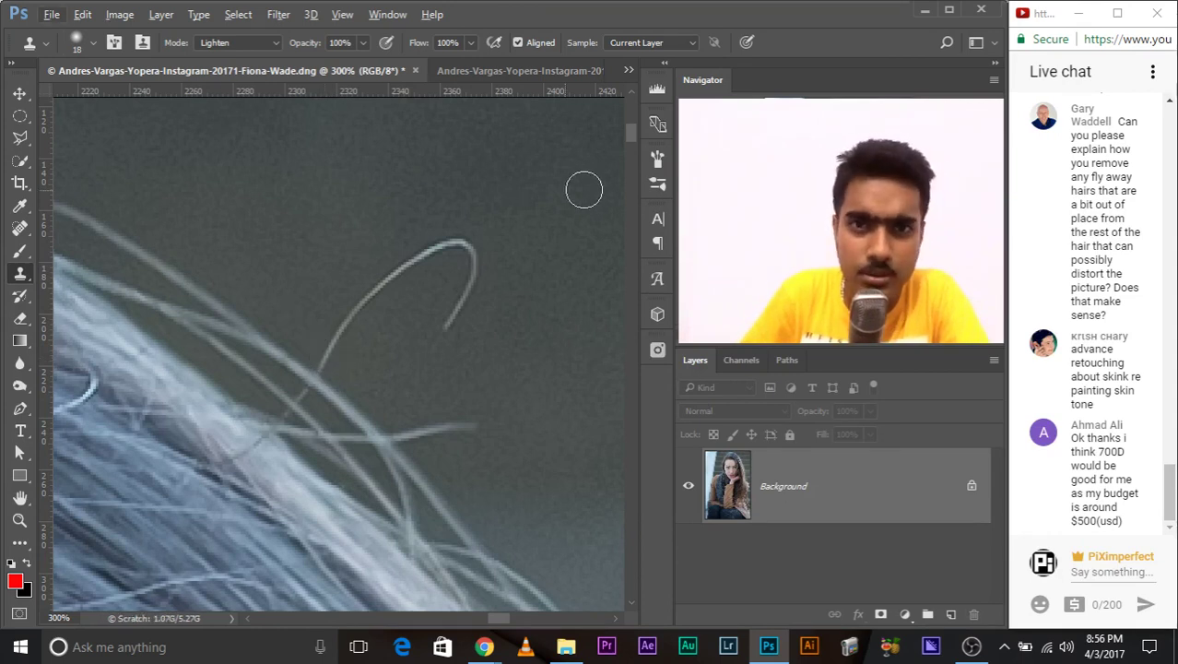
pyautogui.click(199, 44)
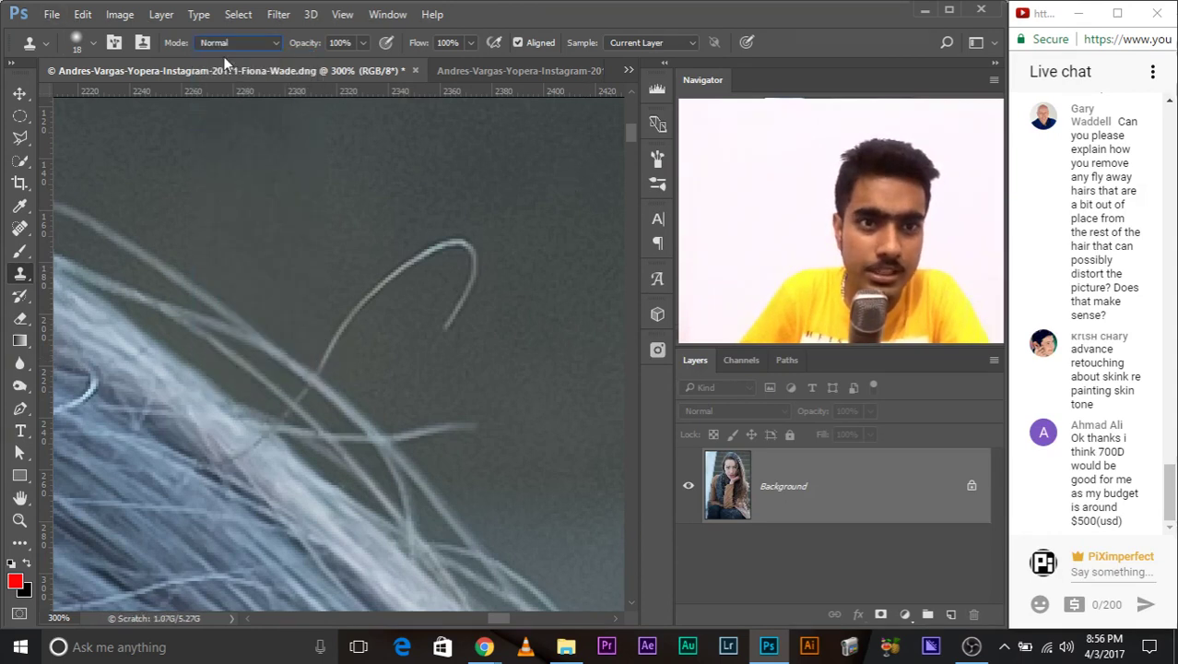
pyautogui.moveTo(321, 341); pyautogui.dragTo(335, 350)
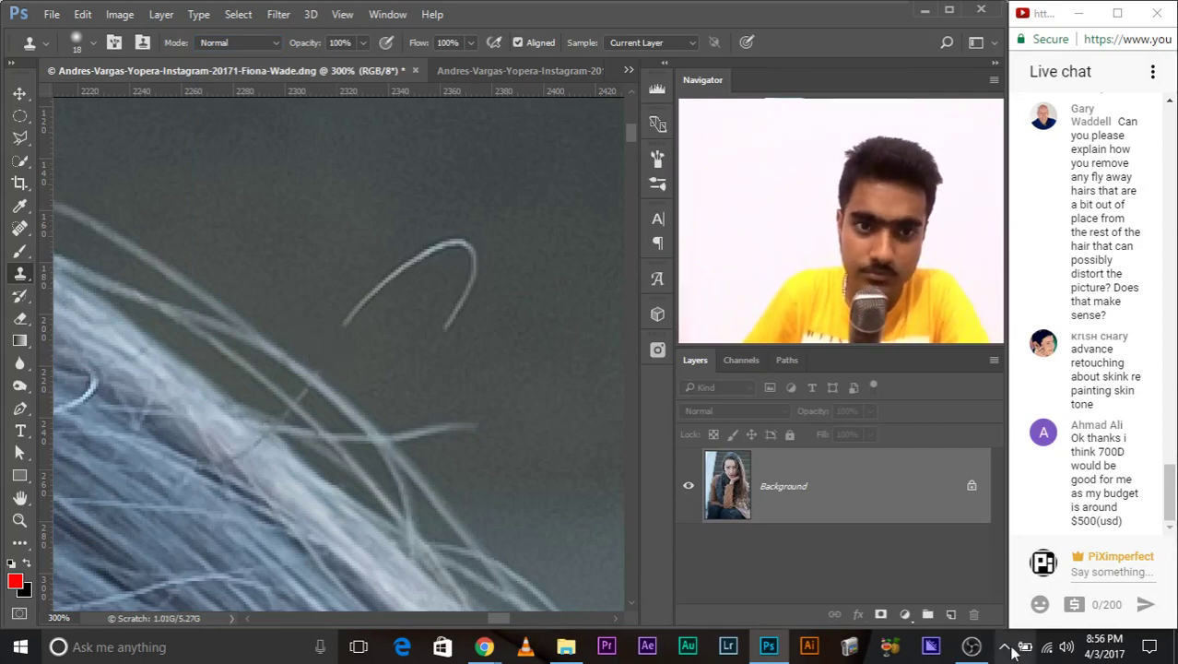
pyautogui.rightClick(25, 273)
pyautogui.click(20, 227)
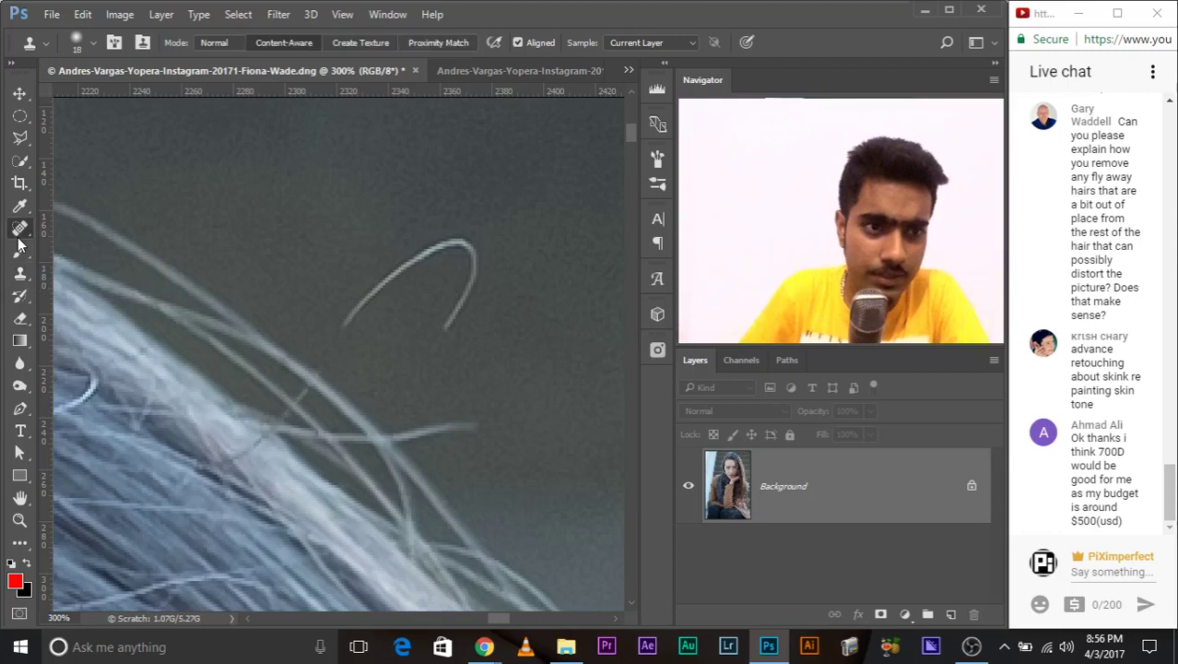
pyautogui.rightClick(21, 228)
# Heal over the remaining stray hair with the Spot Healing Brush.
pyautogui.click(92, 229)
pyautogui.moveTo(332, 327)
pyautogui.mouseDown()
pyautogui.moveTo(355, 298)
pyautogui.moveTo(463, 242)
pyautogui.moveTo(444, 330)
pyautogui.mouseUp()
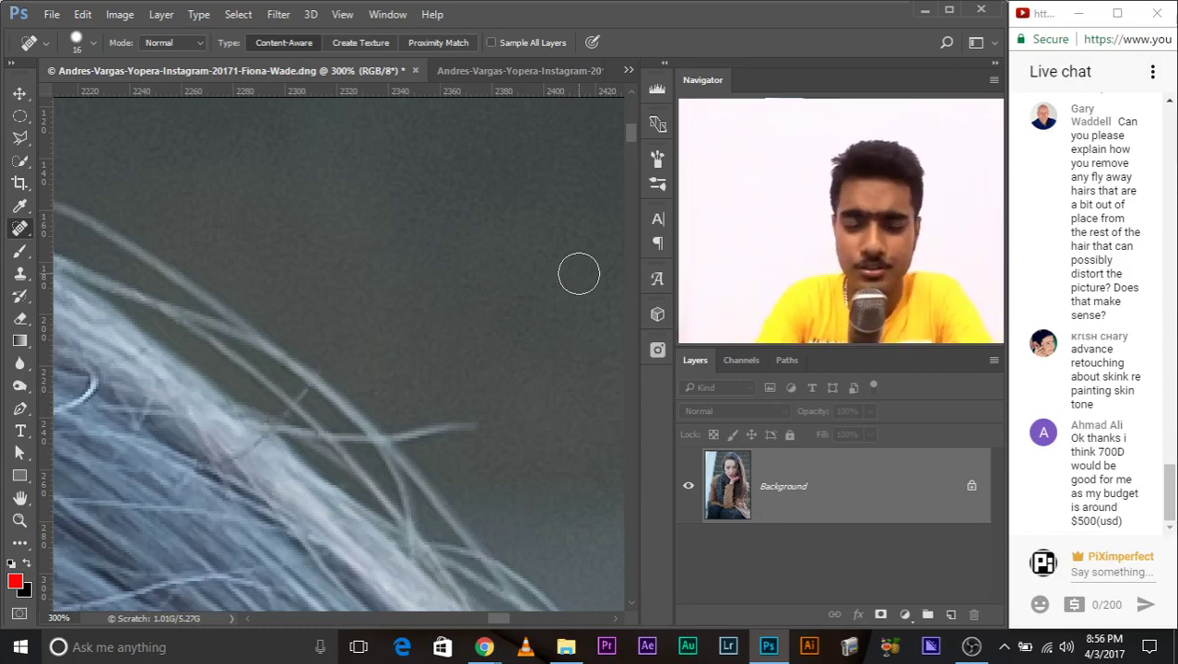
pyautogui.hotkey('ctrl', '-')
pyautogui.hotkey('ctrl', '-')
pyautogui.hotkey('ctrl', '-')
pyautogui.hotkey('ctrl', '-')
pyautogui.hotkey('ctrl', '-')
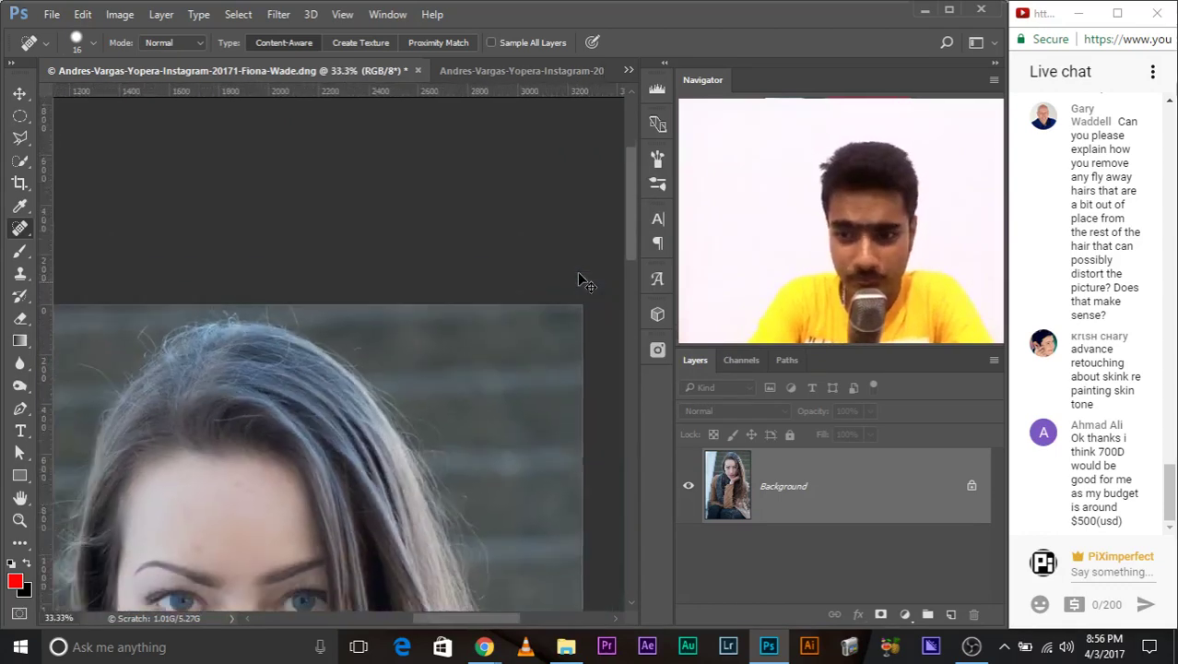
pyautogui.hotkey('ctrl', '+')
pyautogui.hotkey('ctrl', '+')
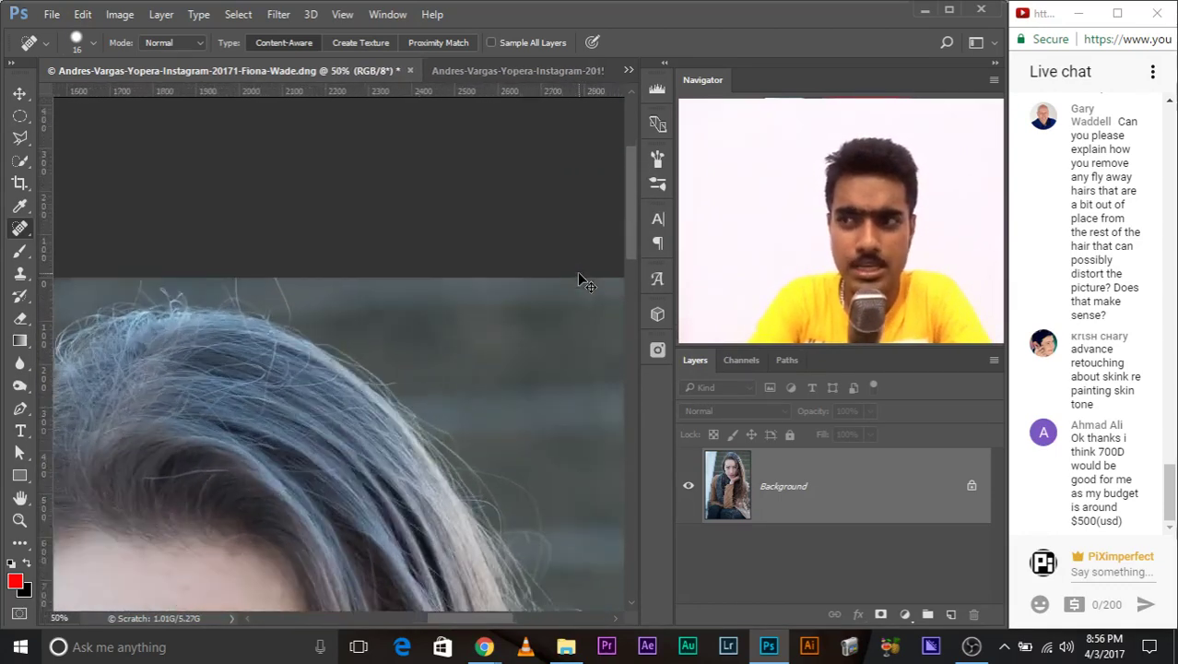
pyautogui.hotkey('ctrl', '-')
pyautogui.hotkey('ctrl', '-')
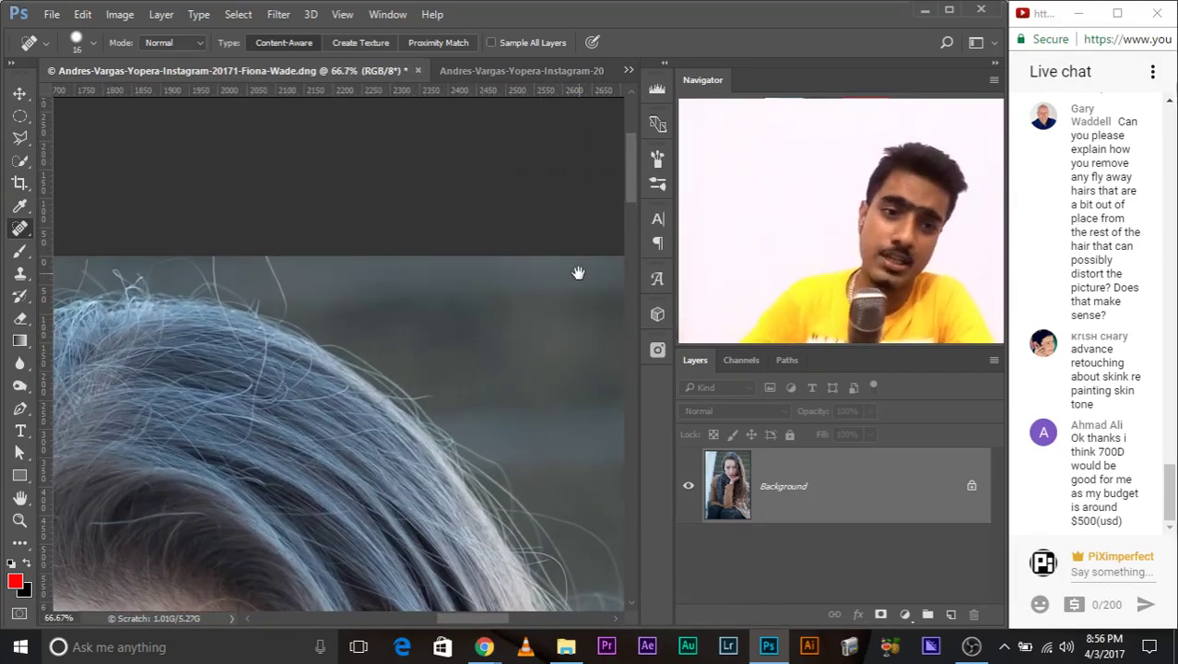
pyautogui.hotkey('ctrl', '+')
pyautogui.hotkey('ctrl', '+')
# Heal two flyaway strands on the crown, then zoom out to show the whole face.
pyautogui.moveTo(501, 298); pyautogui.dragTo(505, 535)
pyautogui.rightClick(19, 228)
pyautogui.click(101, 229)
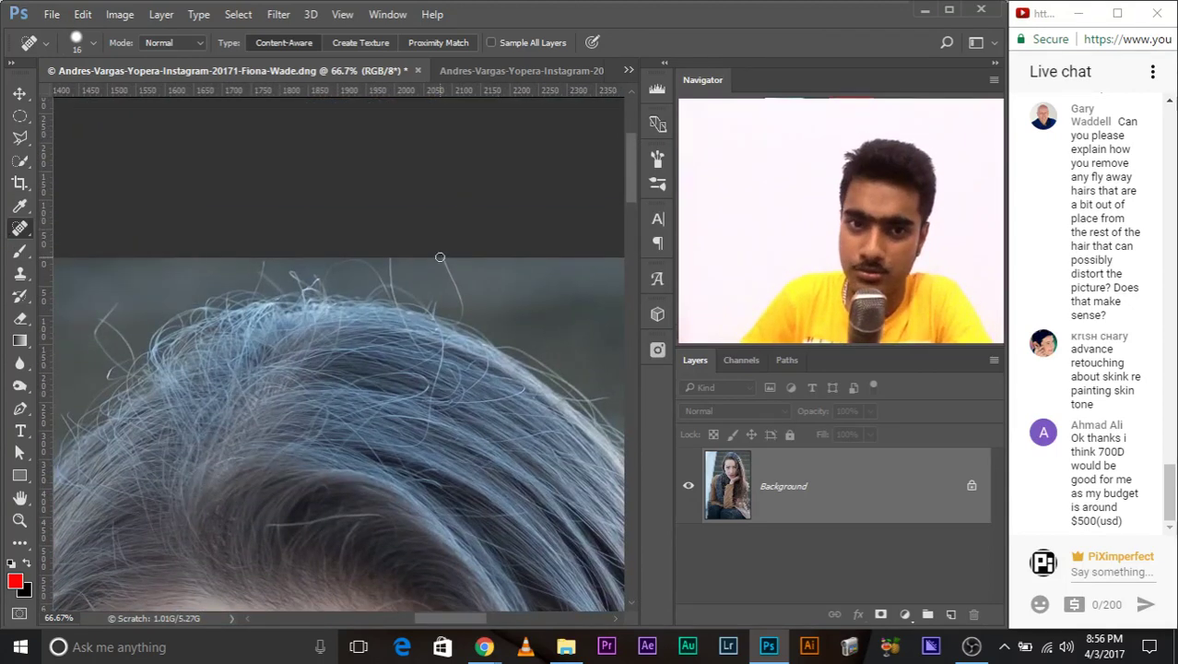
pyautogui.hotkey('ctrl', '+')
pyautogui.hotkey('ctrl', '+')
pyautogui.moveTo(517, 268)
pyautogui.mouseDown()
pyautogui.moveTo(373, 361)
pyautogui.moveTo(320, 411)
pyautogui.mouseUp()
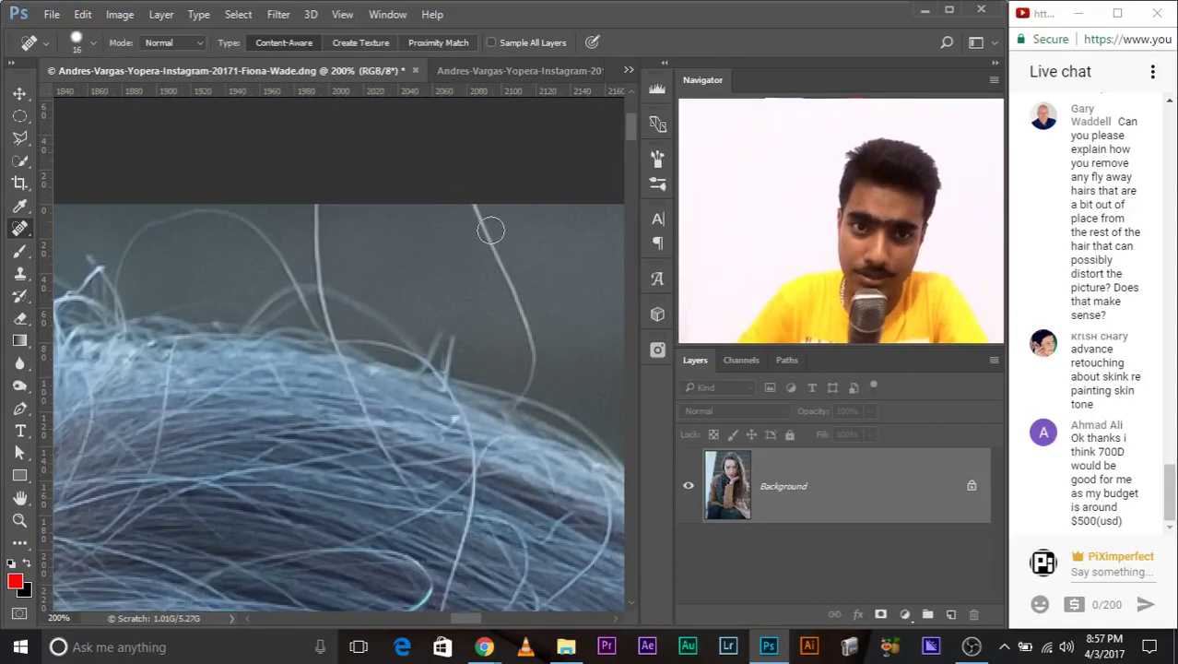
pyautogui.moveTo(475, 207); pyautogui.dragTo(541, 345)
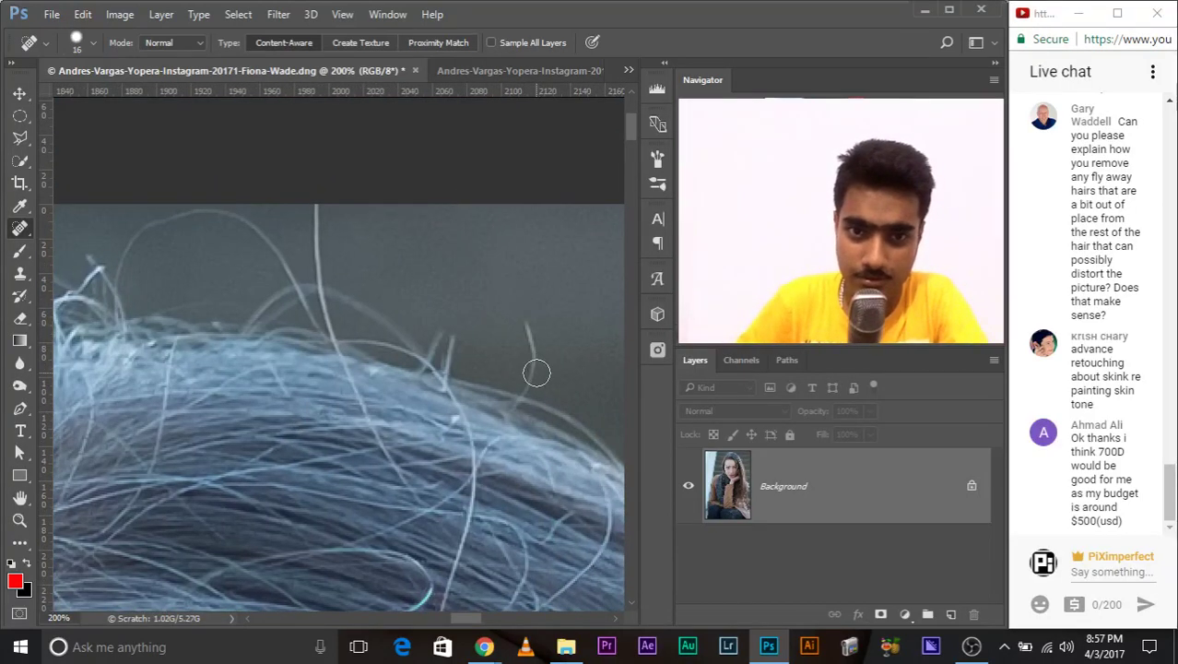
pyautogui.moveTo(520, 407); pyautogui.dragTo(537, 369)
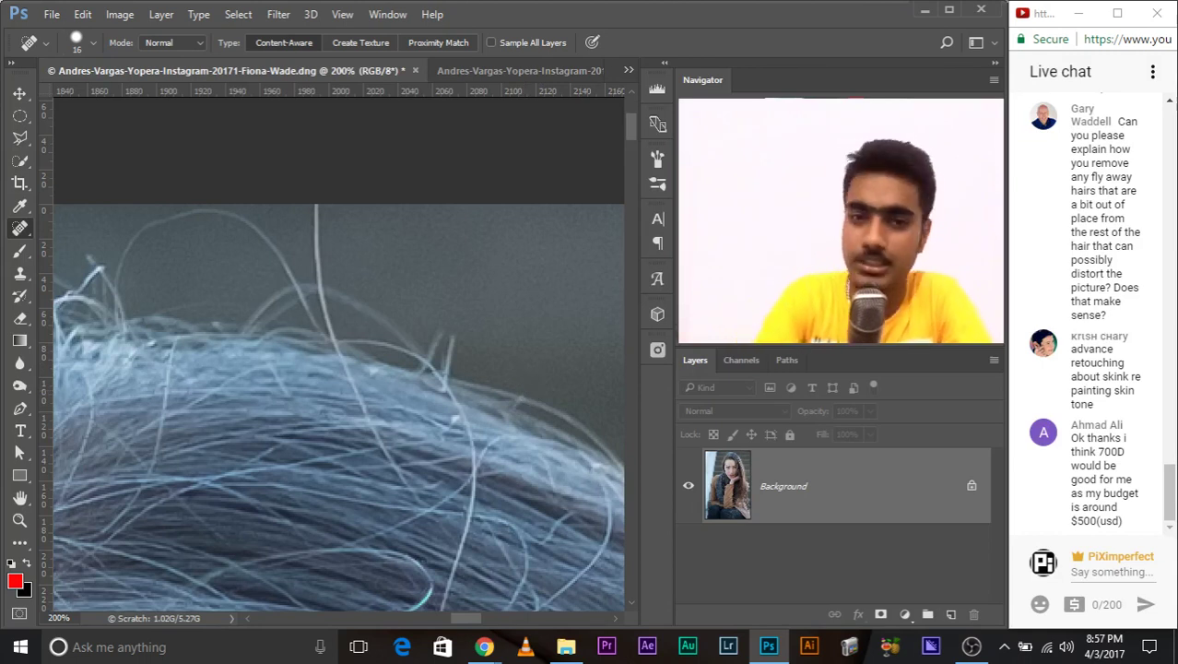
pyautogui.hotkey('ctrl', '-')
pyautogui.hotkey('ctrl', '-')
pyautogui.hotkey('ctrl', '-')
pyautogui.hotkey('ctrl', '-')
pyautogui.hotkey('ctrl', '-')
pyautogui.hotkey('ctrl', '-')
pyautogui.hotkey('ctrl', '+')
pyautogui.hotkey('ctrl', '+')
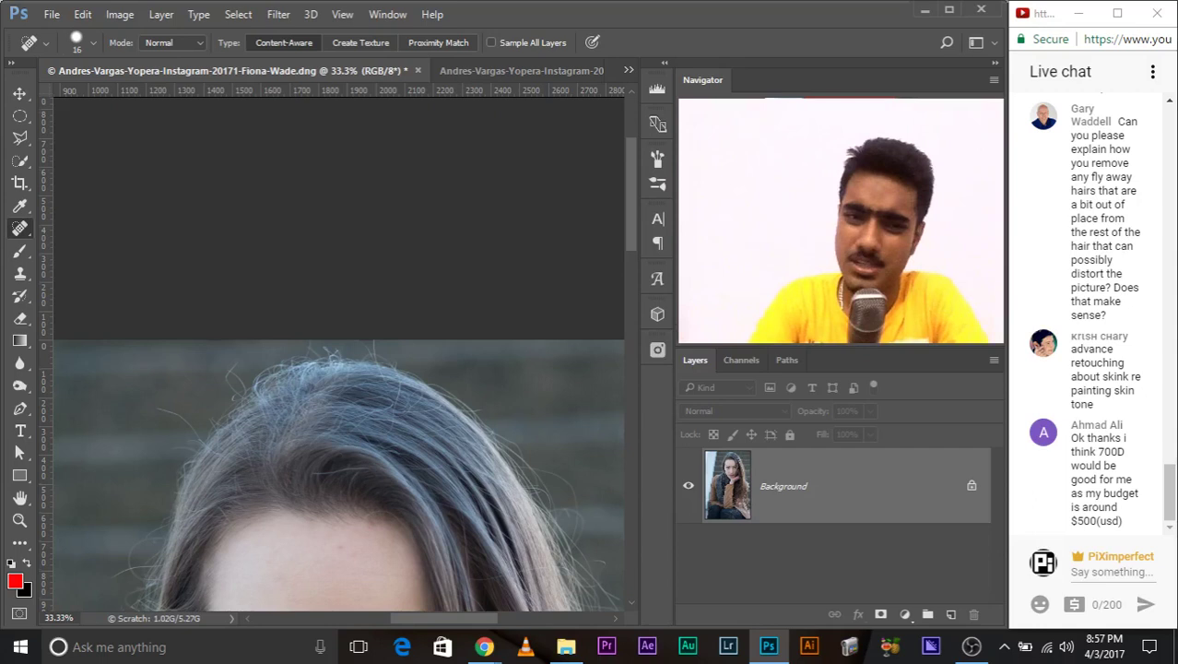
pyautogui.hotkey('ctrl', '-')
pyautogui.moveTo(342, 573); pyautogui.dragTo(334, 262)
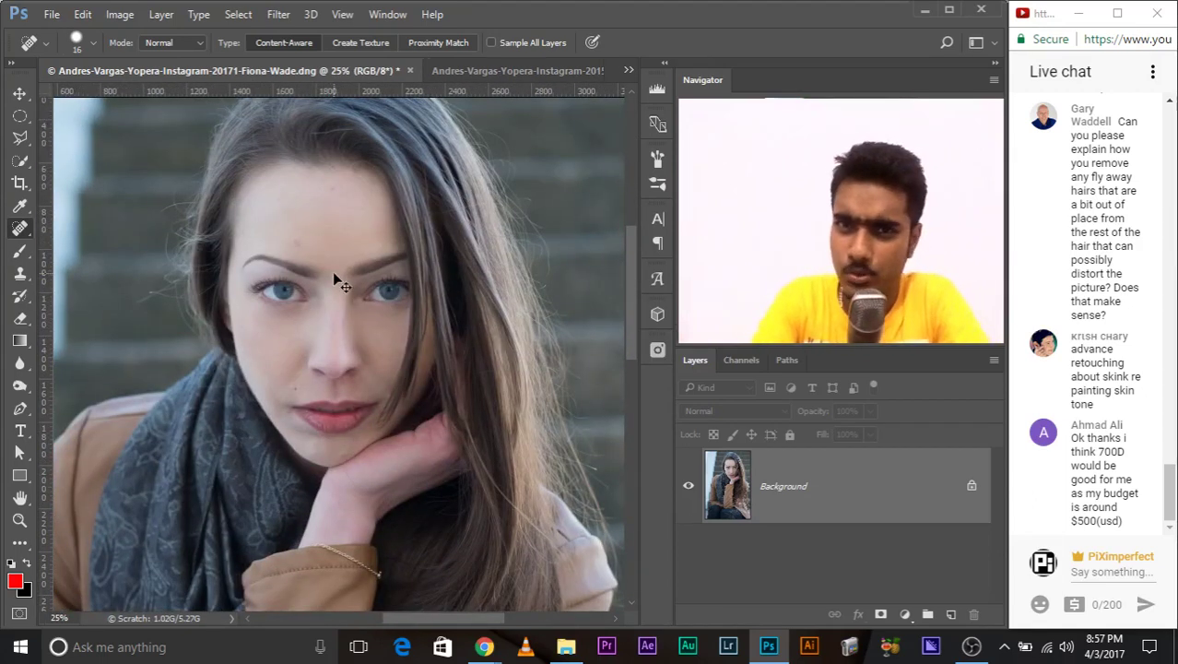
# Dismiss the spot-healing warning and enlarge the brush to 30 over the lips and chin.
pyautogui.hotkey('ctrl', '+')
pyautogui.hotkey('ctrl', '+')
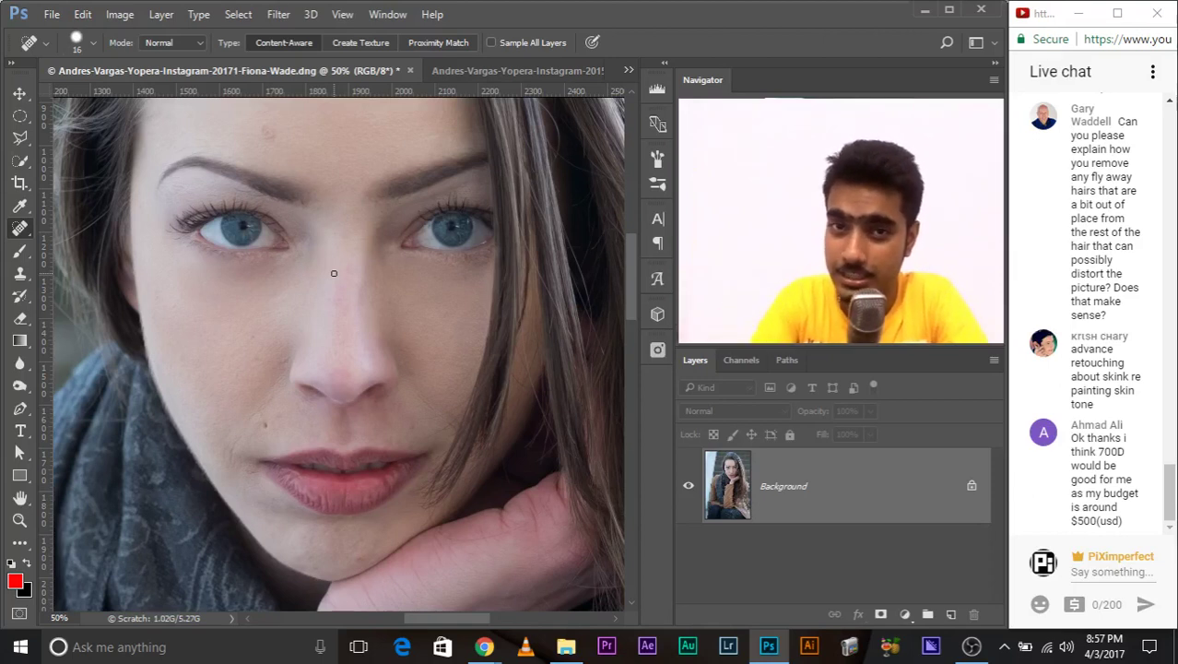
pyautogui.scroll(2, 334, 273)
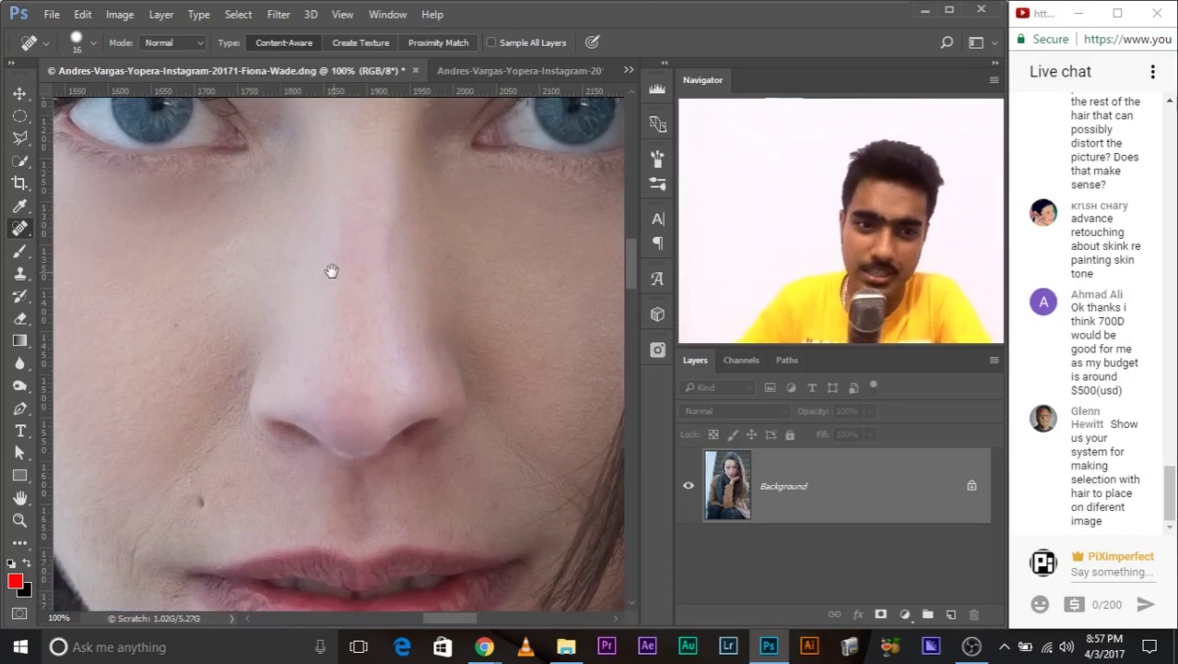
pyautogui.moveTo(334, 273); pyautogui.dragTo(365, 306)
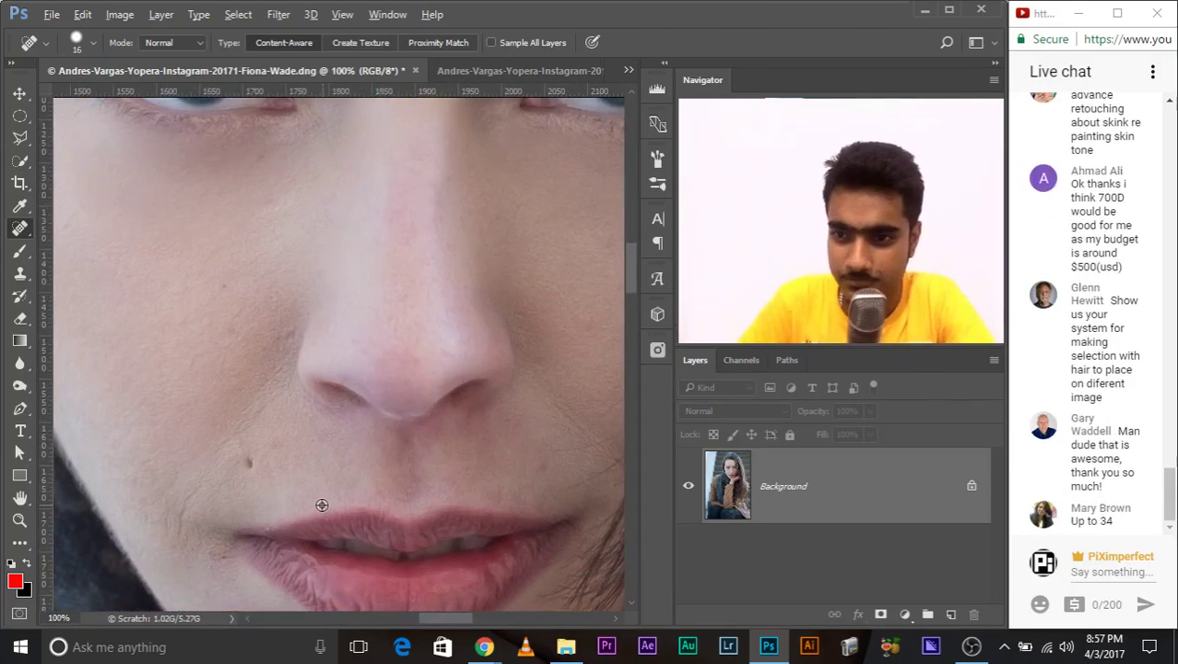
pyautogui.keyDown('alt'); pyautogui.click(291, 459); pyautogui.keyUp('alt')
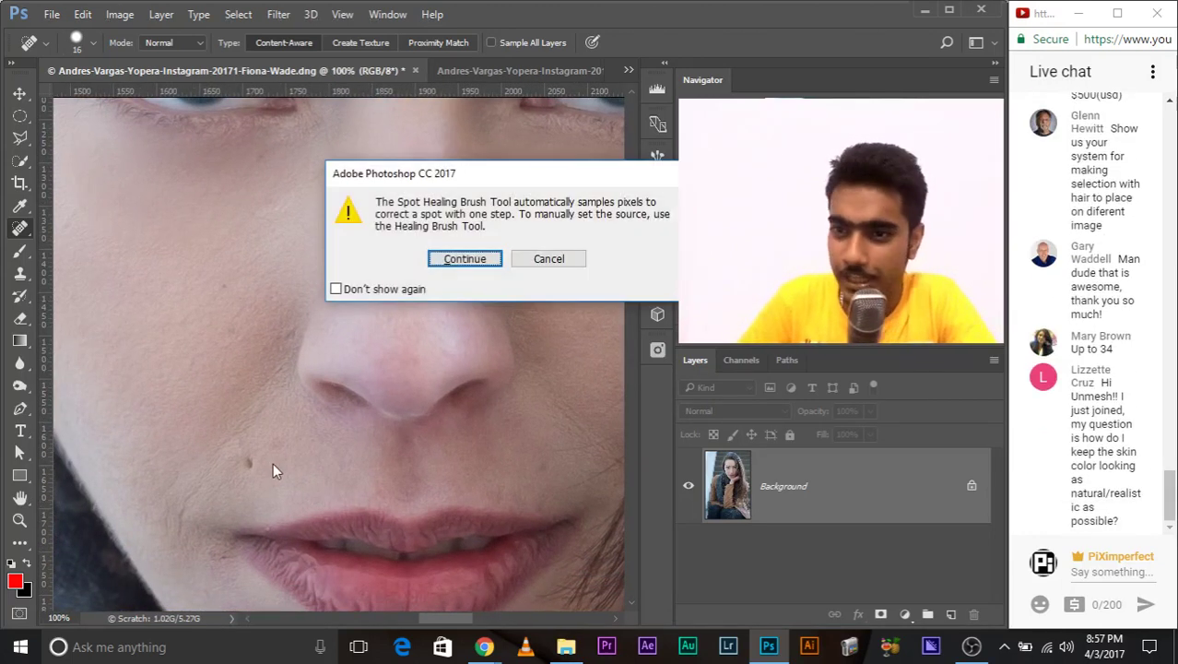
pyautogui.click(533, 266)
pyautogui.press(']')
pyautogui.press(']')
pyautogui.moveTo(364, 565); pyautogui.dragTo(395, 399)
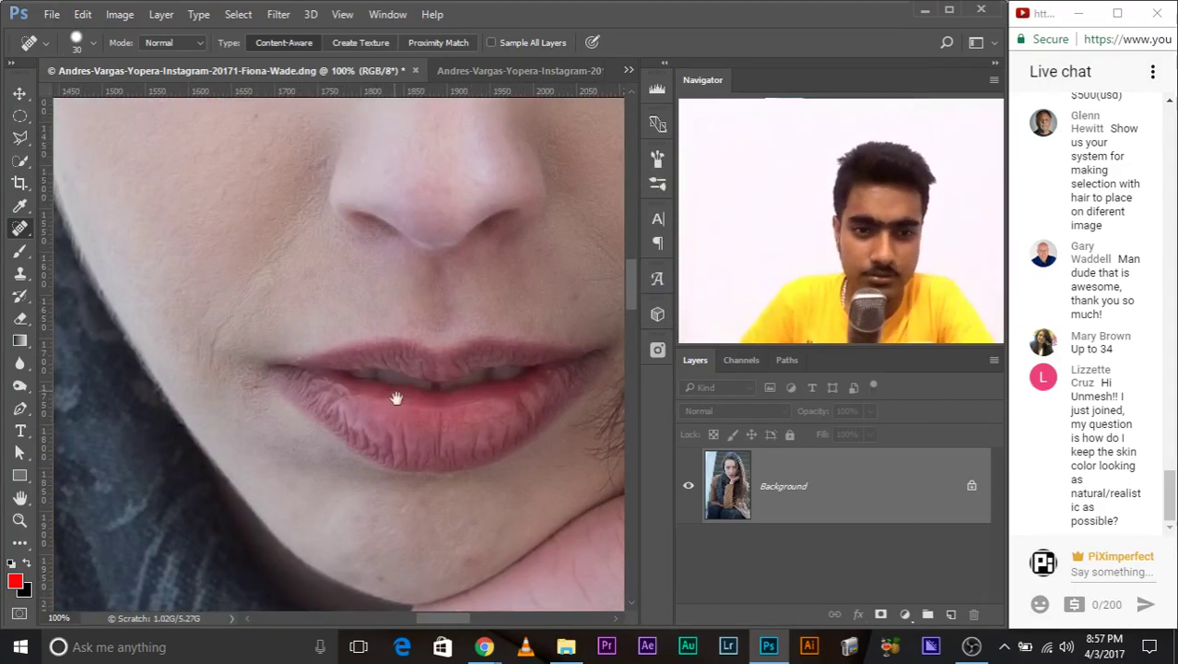
pyautogui.moveTo(284, 329); pyautogui.dragTo(219, 255)
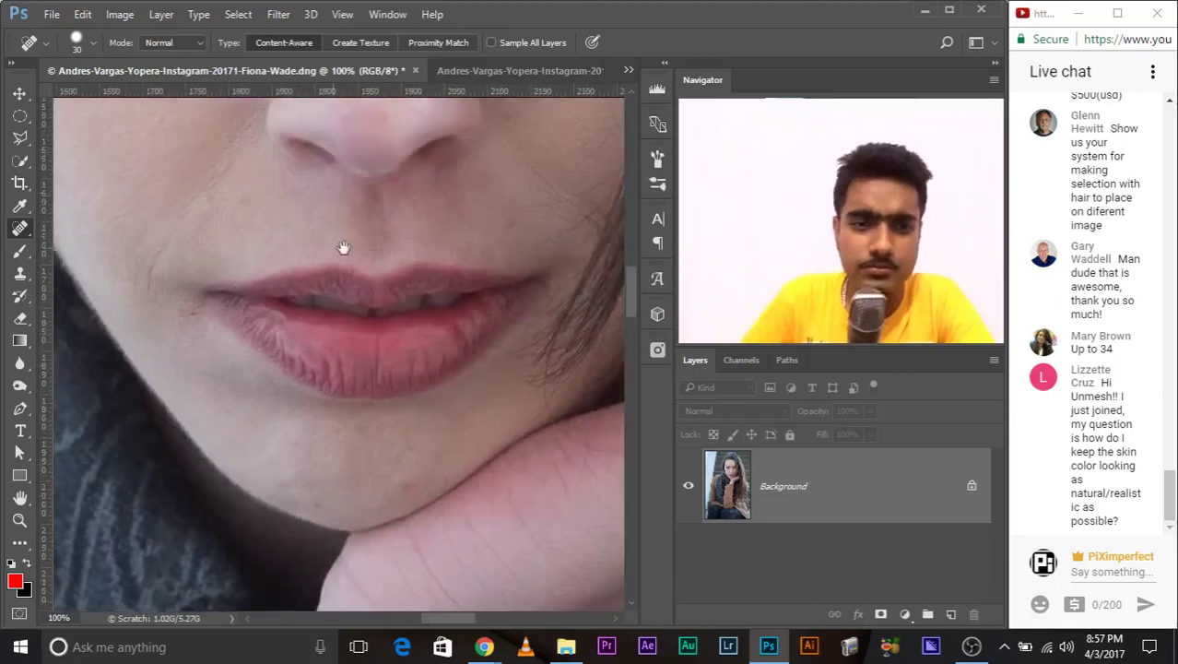
# Heal the blemishes on the cheek, beside the mouth, and on the chin.
pyautogui.moveTo(157, 293)
pyautogui.mouseDown()
pyautogui.moveTo(146, 245)
pyautogui.moveTo(136, 291)
pyautogui.mouseUp()
pyautogui.moveTo(380, 199); pyautogui.dragTo(387, 341)
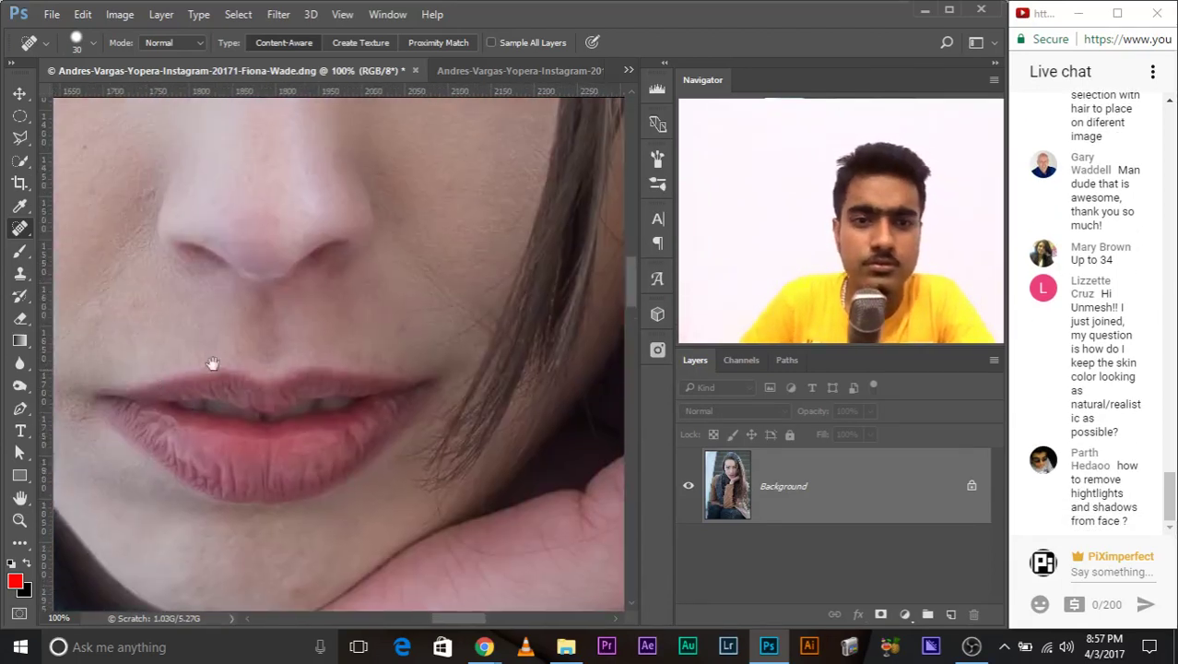
pyautogui.moveTo(224, 315); pyautogui.dragTo(145, 433)
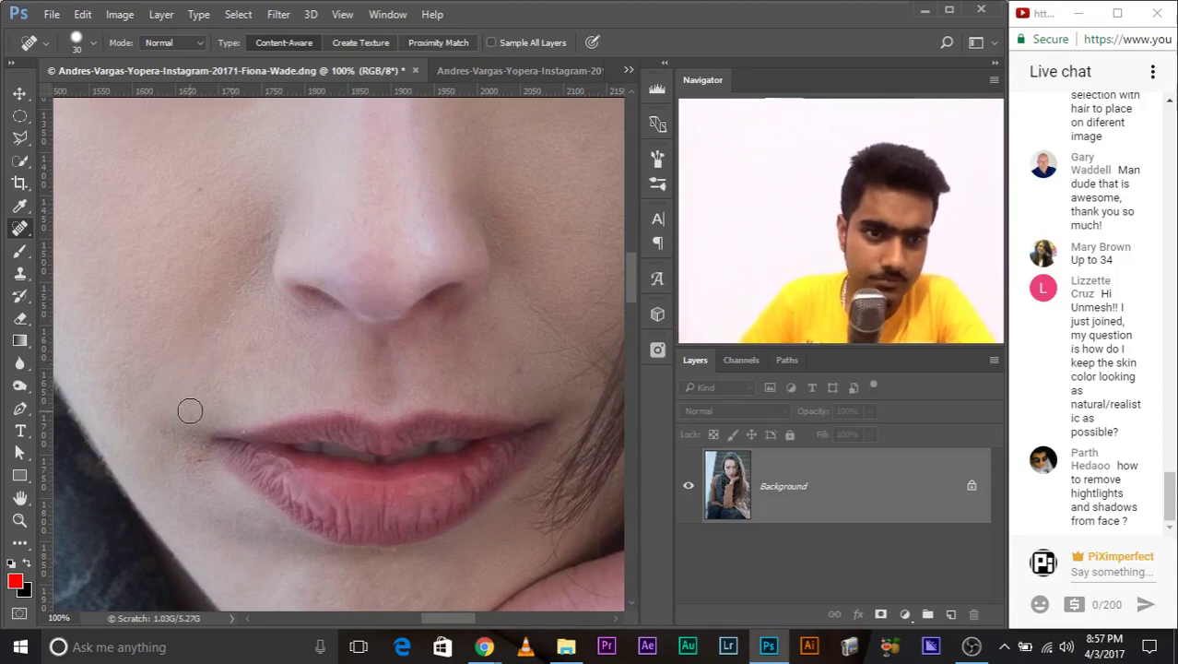
pyautogui.moveTo(554, 397)
pyautogui.mouseDown()
pyautogui.moveTo(434, 325)
pyautogui.moveTo(543, 311)
pyautogui.mouseUp()
pyautogui.click(399, 535)
pyautogui.click(316, 550)
pyautogui.click(358, 487)
# Enlarge the brush and heal the red blemish above the eyebrow.
pyautogui.moveTo(357, 487); pyautogui.dragTo(330, 563)
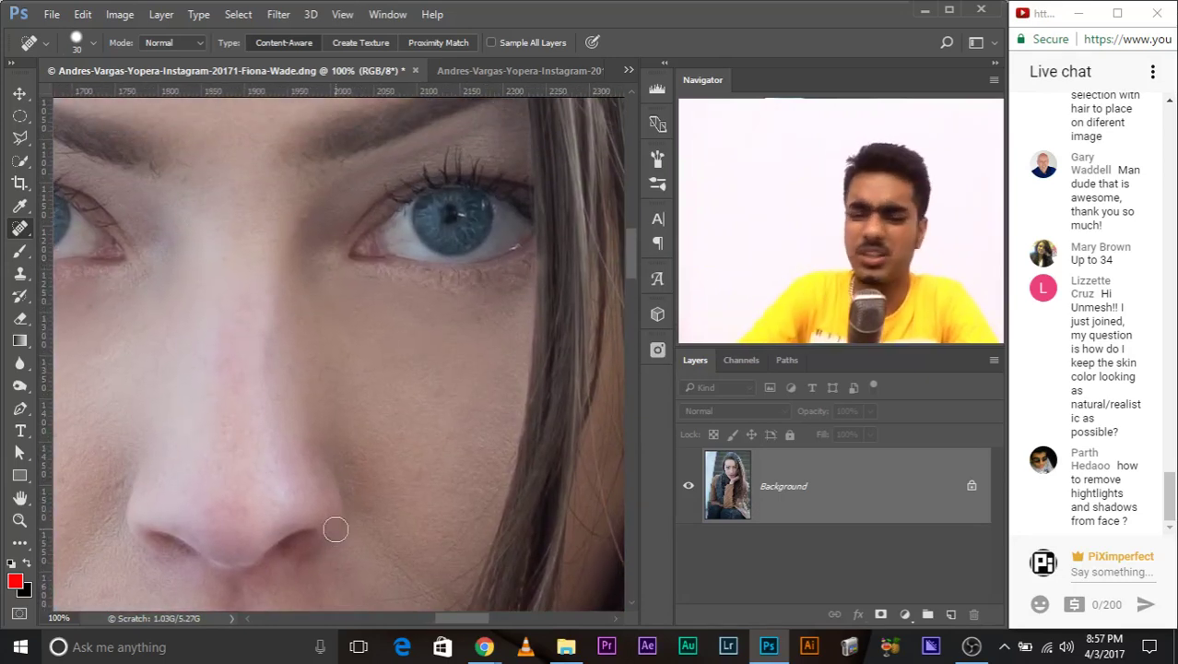
pyautogui.scroll(-2, 334, 526)
pyautogui.scroll(-1, 334, 526)
pyautogui.scroll(1, 334, 526)
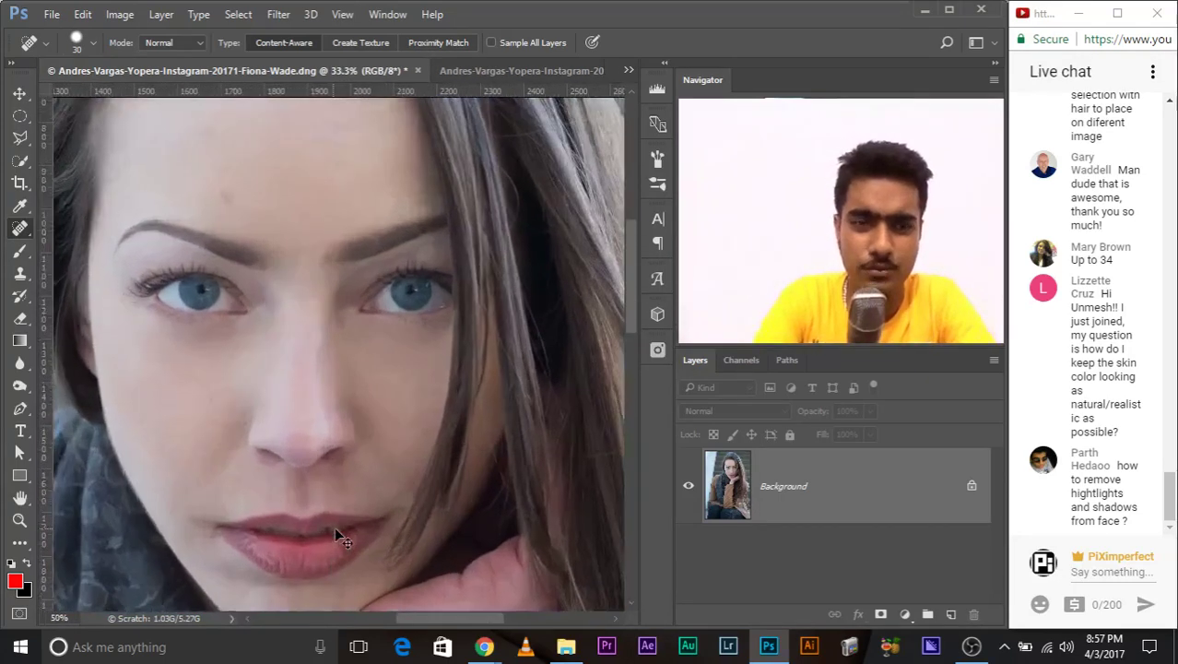
pyautogui.scroll(1, 333, 527)
pyautogui.scroll(1, 334, 527)
pyautogui.moveTo(260, 345); pyautogui.dragTo(546, 460)
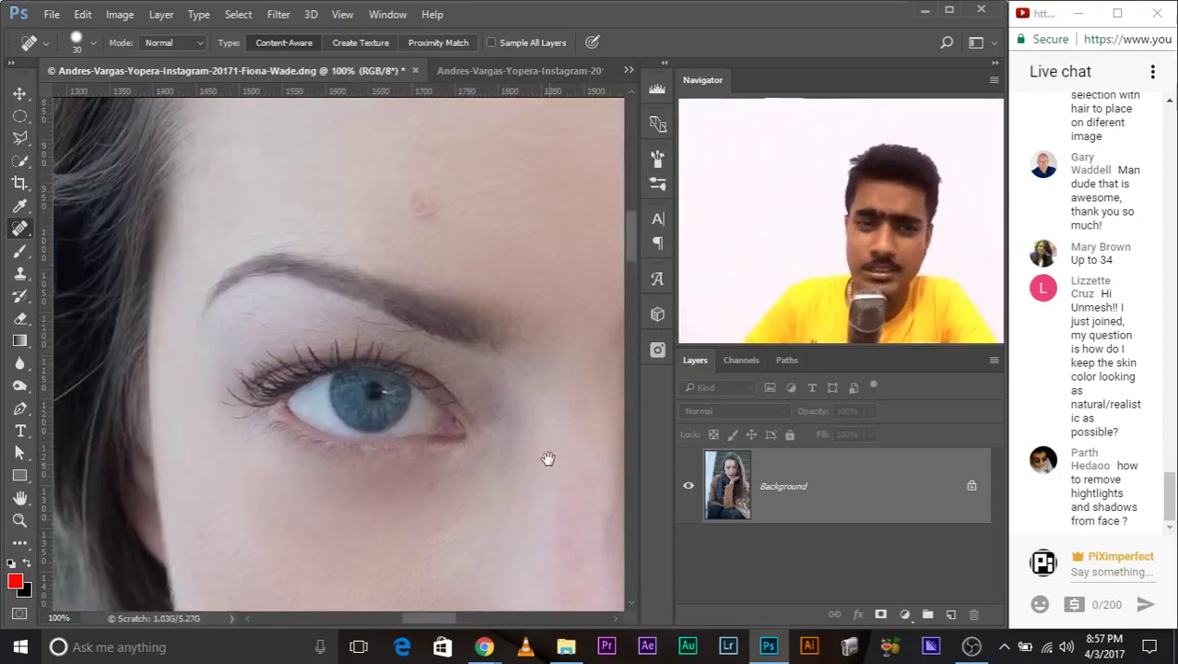
pyautogui.click(422, 201)
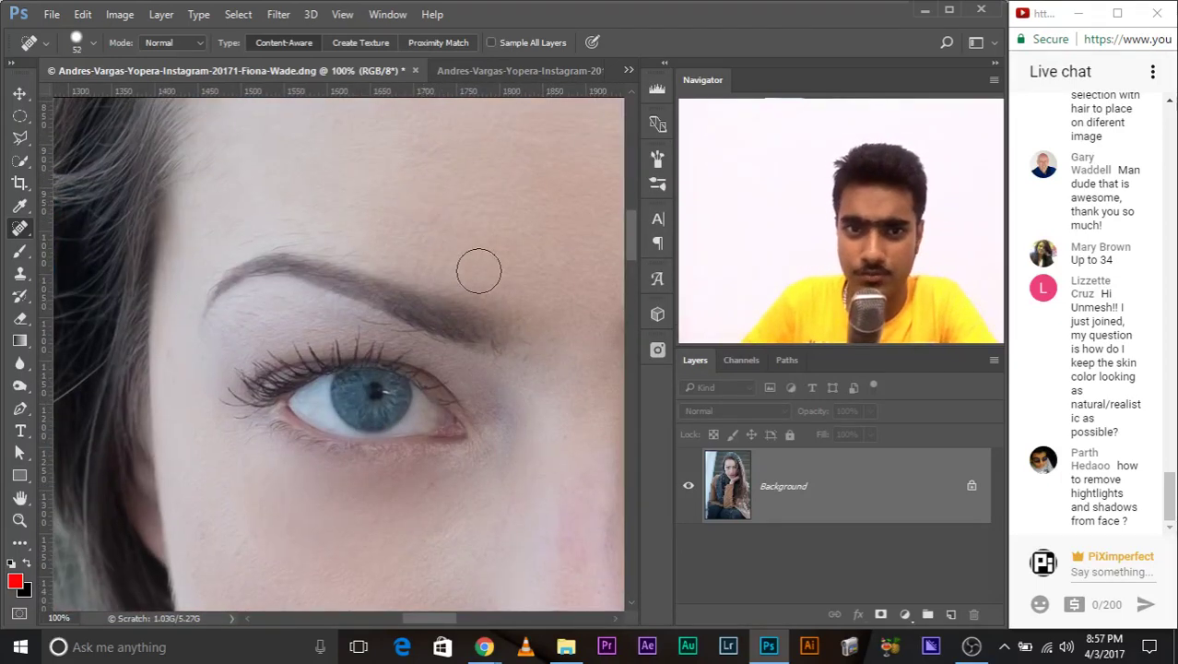
# Switch to the Healing Brush at size 65, fix the forehead blemish, and recentre the face.
pyautogui.rightClick(19, 228)
pyautogui.click(101, 245)
pyautogui.moveTo(489, 177); pyautogui.dragTo(461, 179)
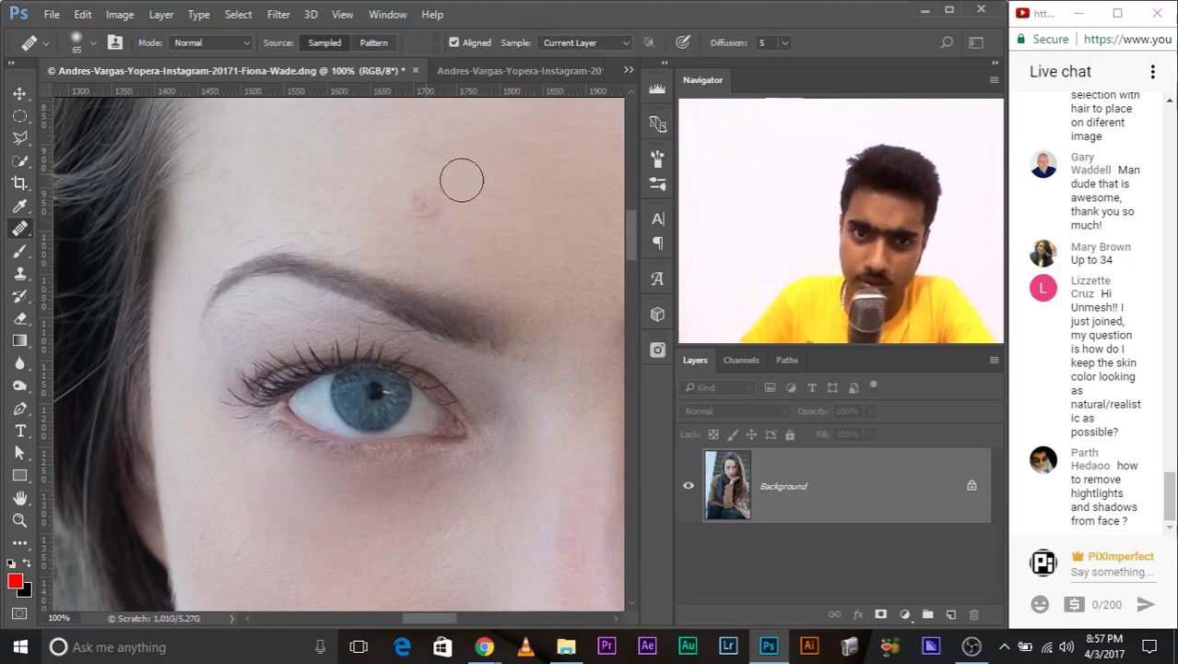
pyautogui.click(427, 210)
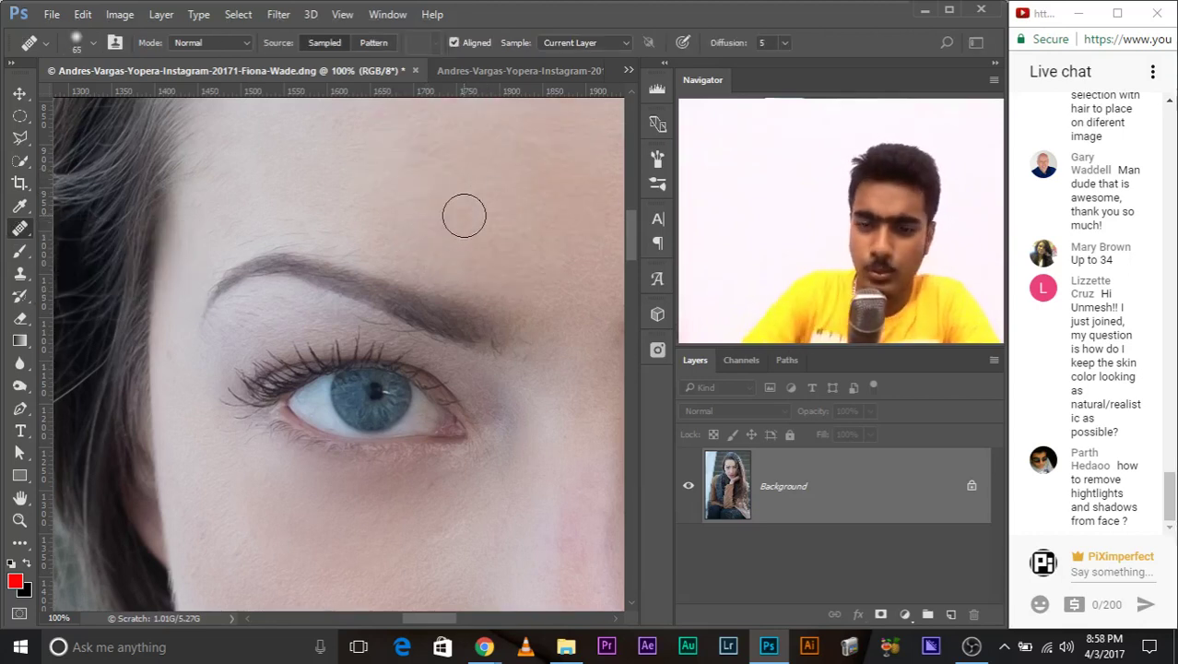
pyautogui.hotkey('ctrl', '-')
pyautogui.hotkey('ctrl', '-')
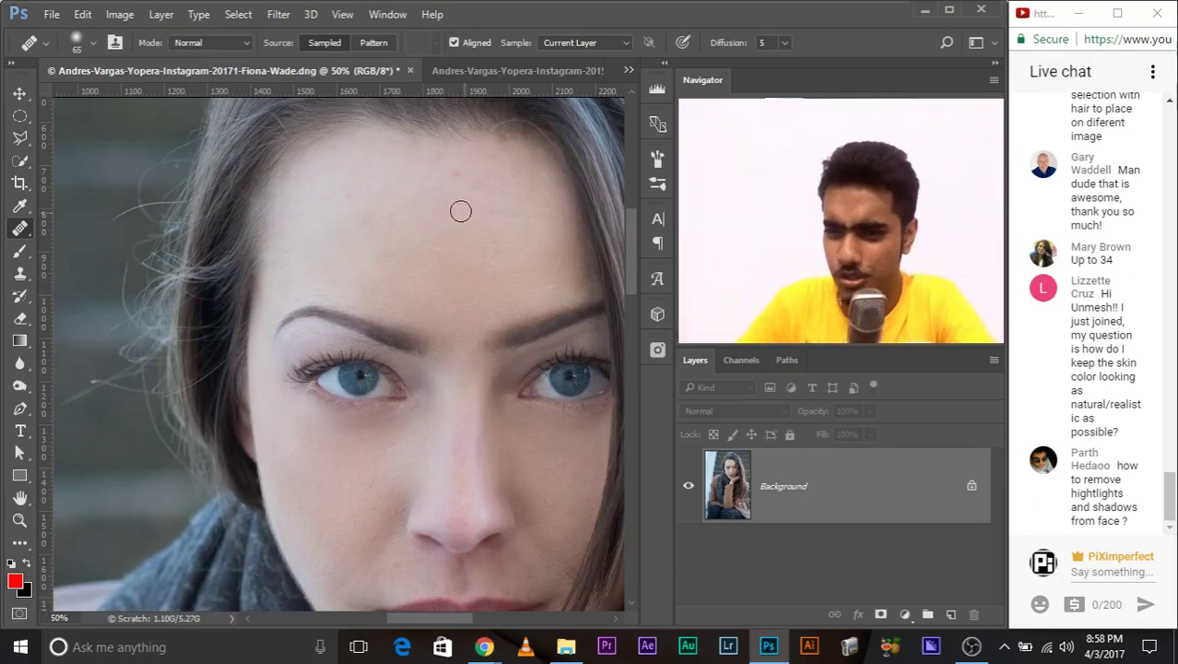
pyautogui.moveTo(534, 358); pyautogui.dragTo(437, 287)
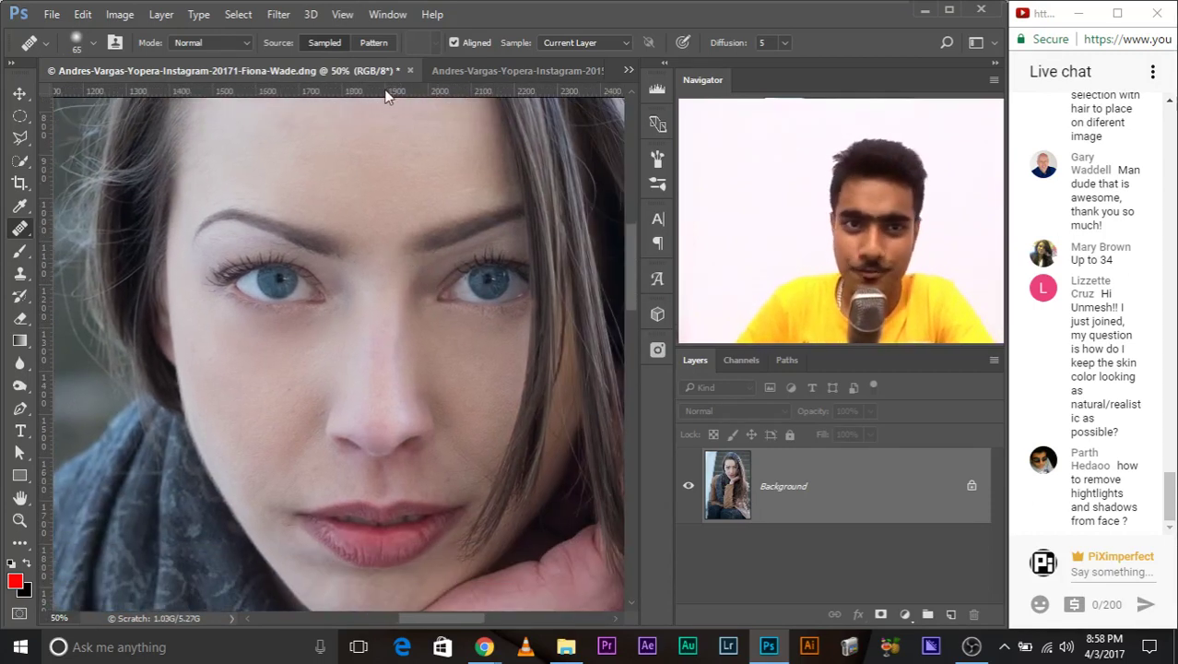
pyautogui.click(388, 15)
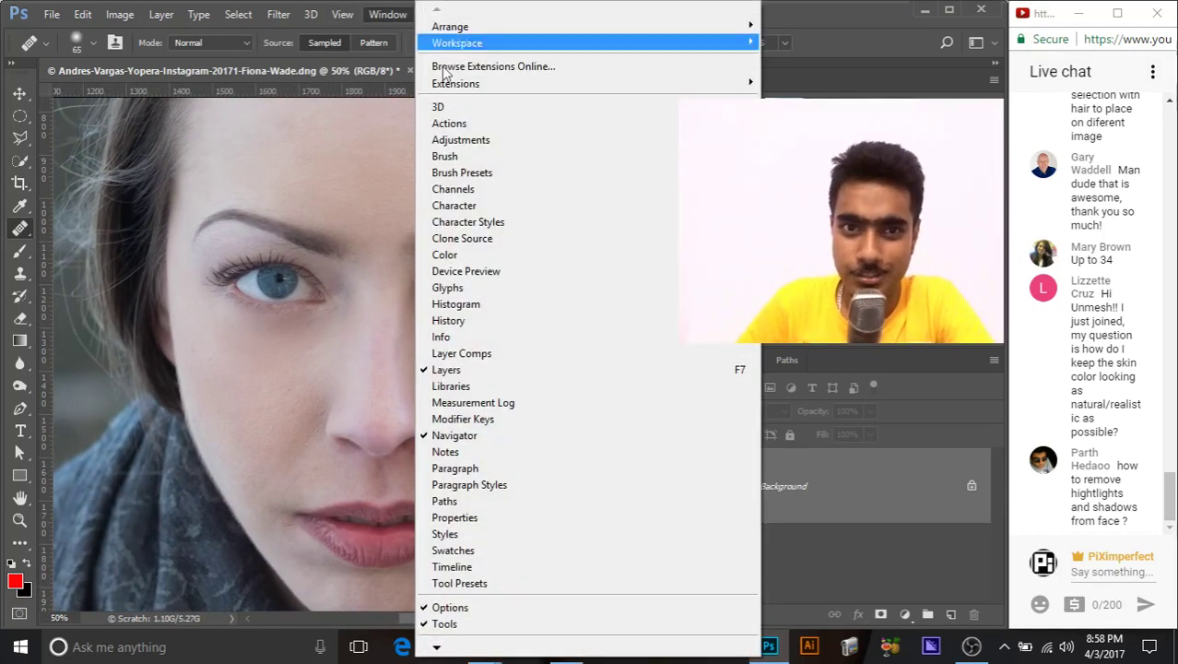
pyautogui.click(479, 122)
pyautogui.moveTo(443, 86); pyautogui.dragTo(360, 69)
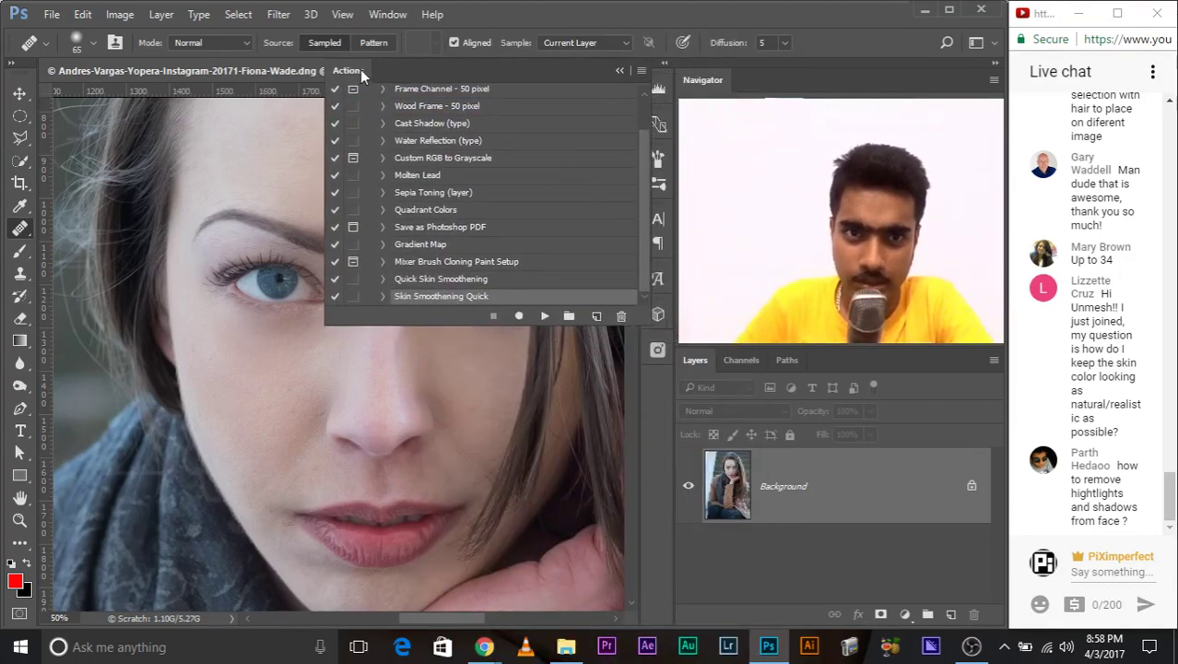
pyautogui.click(542, 316)
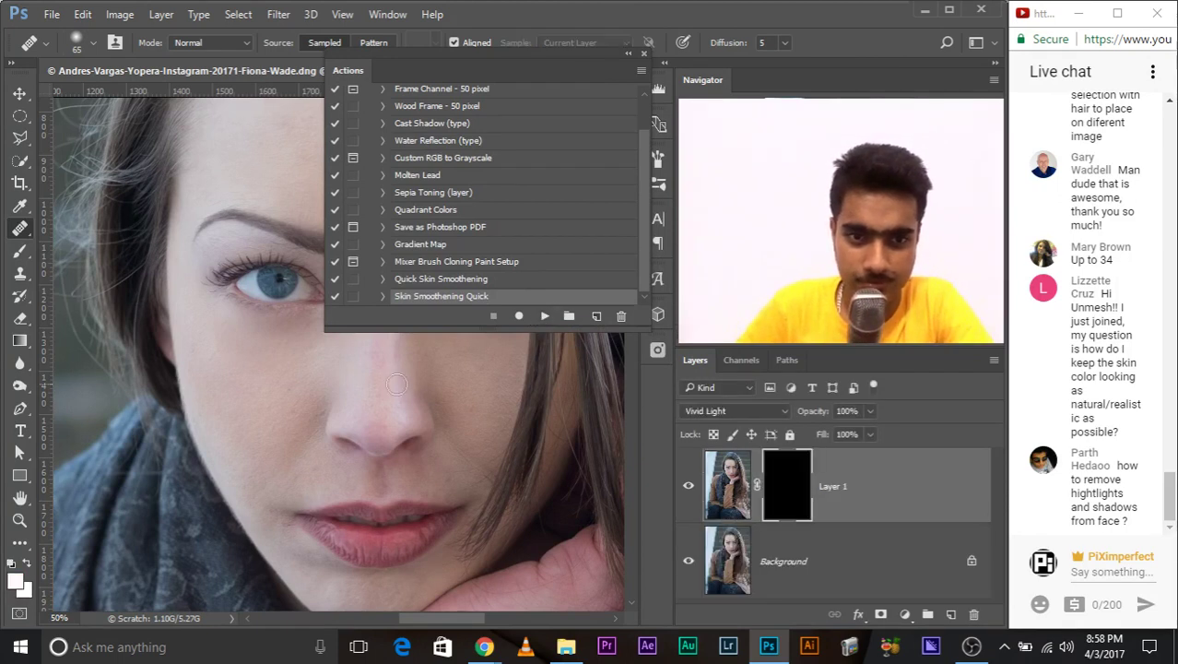
pyautogui.click(644, 54)
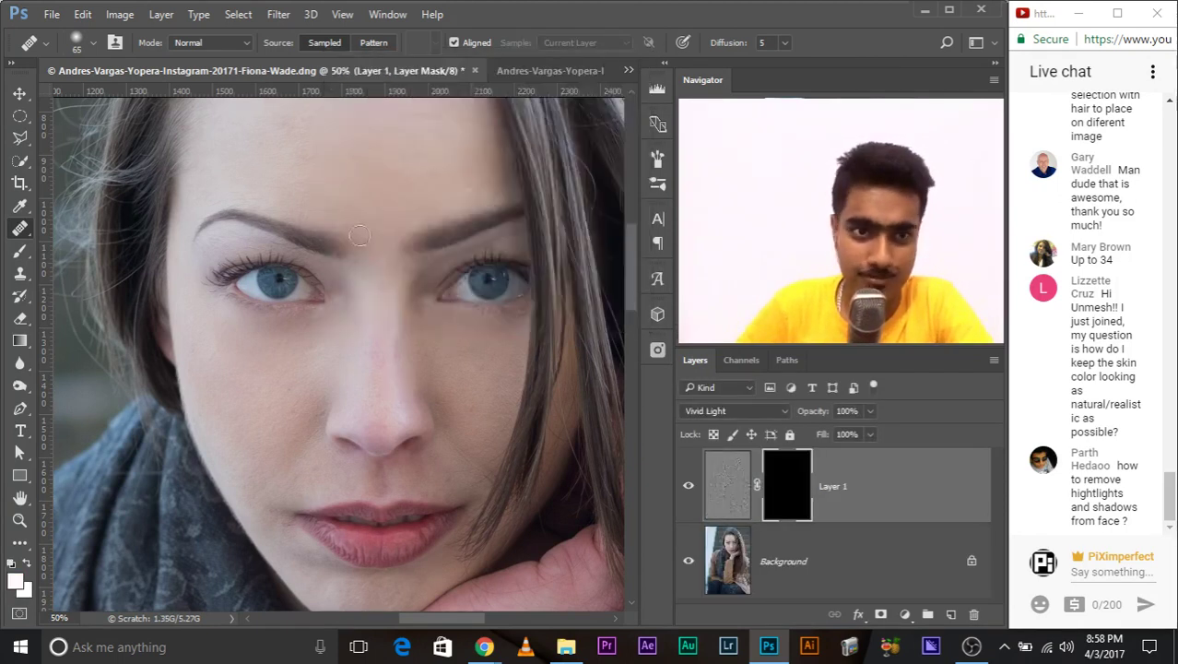
pyautogui.click(20, 250)
pyautogui.scroll(5, 336, 255)
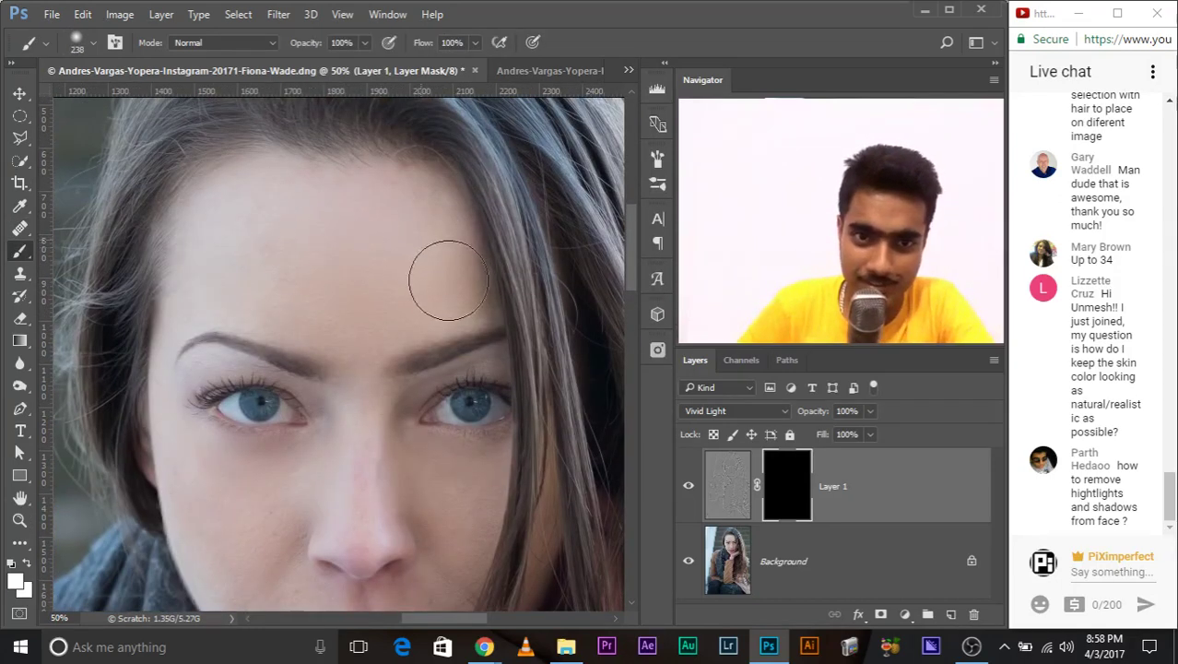
pyautogui.click(400, 238)
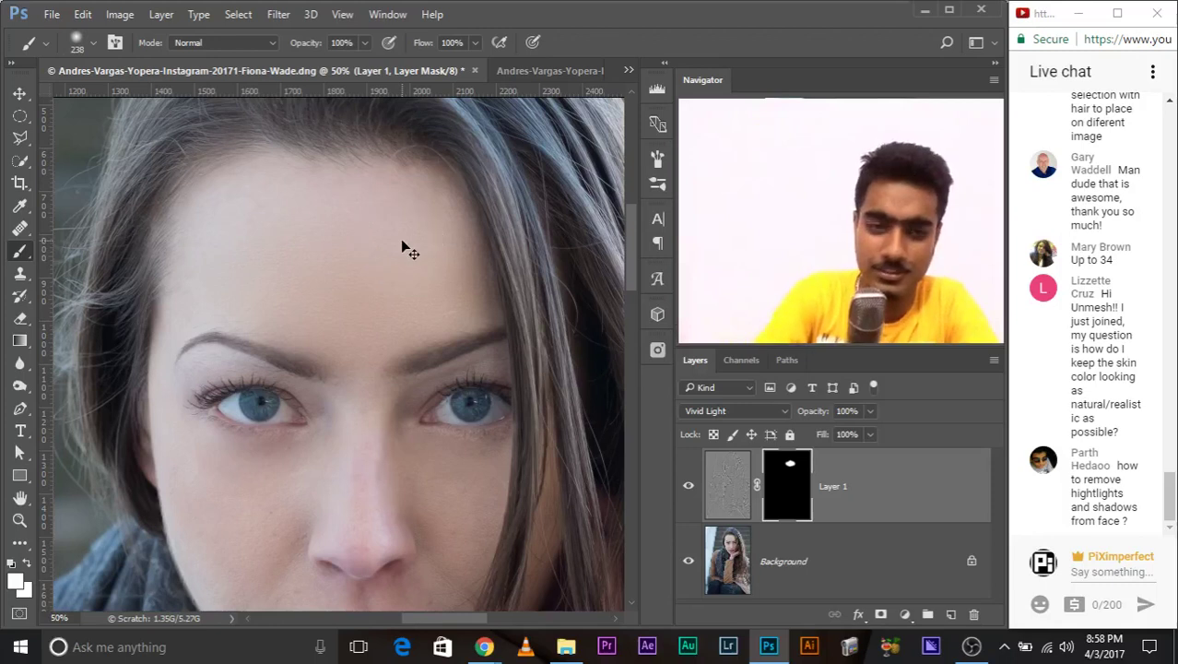
pyautogui.hotkey('ctrl', '+')
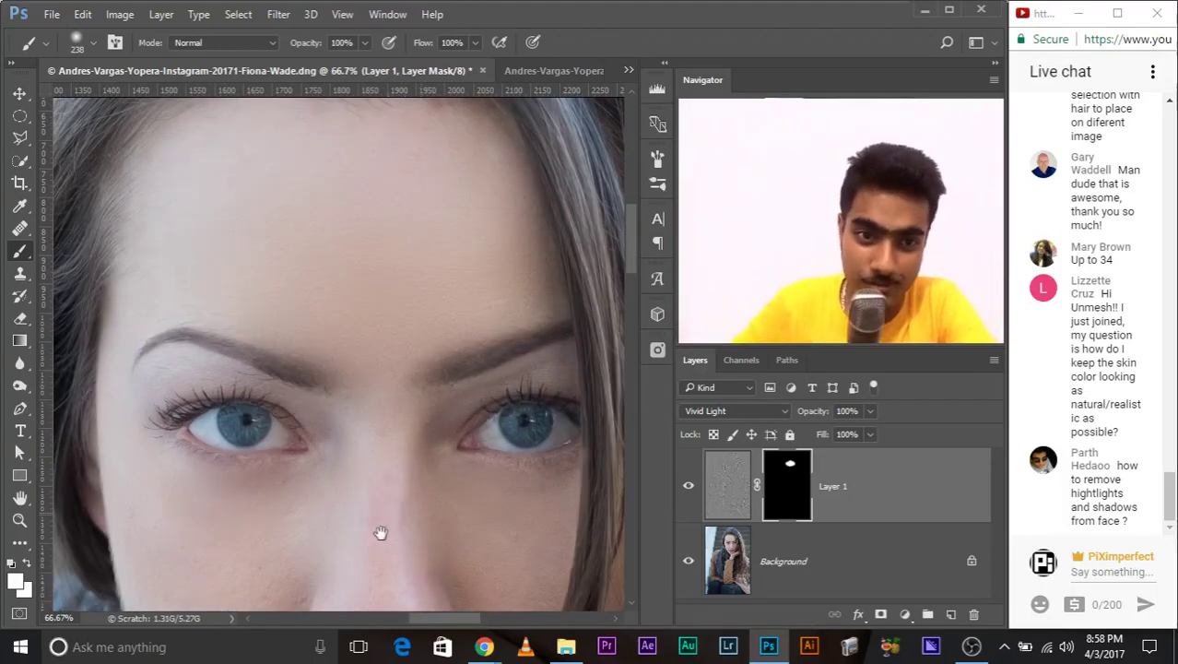
pyautogui.moveTo(382, 532); pyautogui.dragTo(422, 274)
pyautogui.press('[')
pyautogui.press('[')
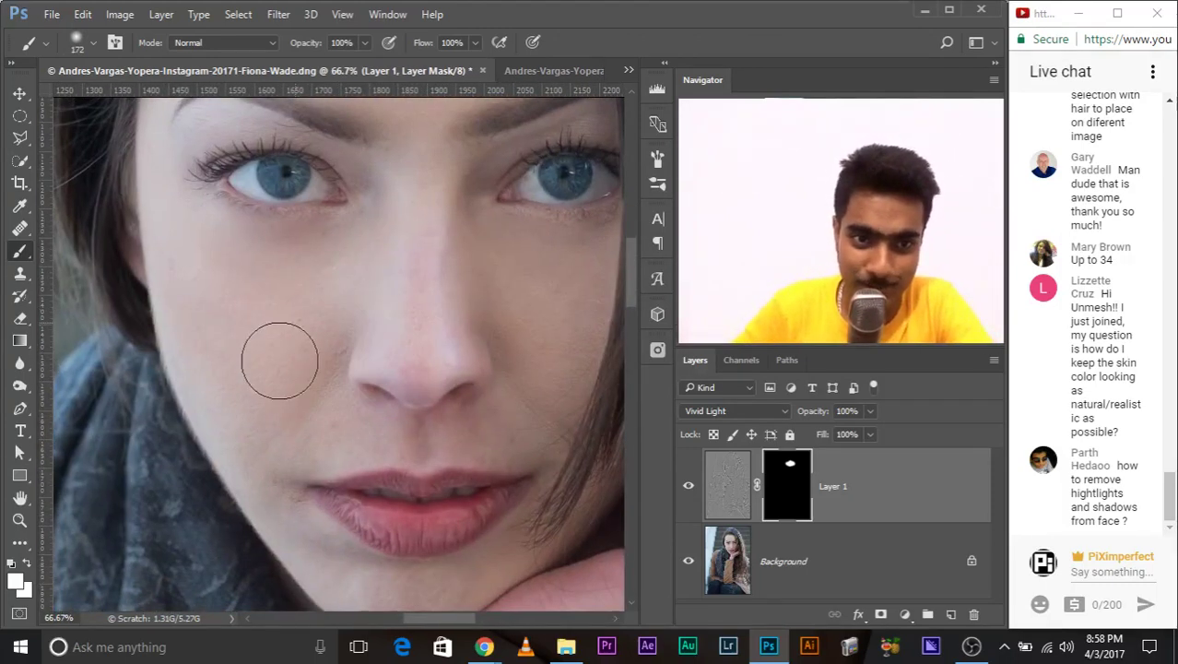
pyautogui.moveTo(228, 347); pyautogui.dragTo(298, 381)
pyautogui.moveTo(542, 328)
pyautogui.mouseDown()
pyautogui.moveTo(572, 284)
pyautogui.moveTo(517, 305)
pyautogui.mouseUp()
pyautogui.scroll(-2, 397, 305)
pyautogui.moveTo(403, 334); pyautogui.dragTo(376, 338)
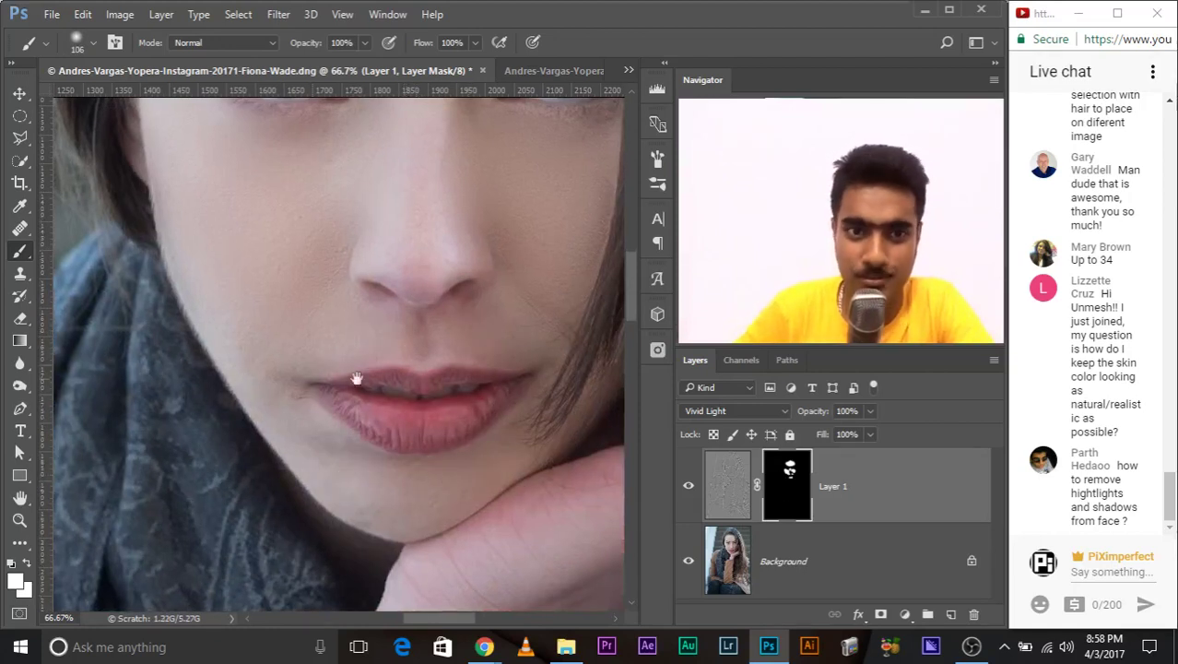
pyautogui.moveTo(357, 378); pyautogui.dragTo(342, 323)
pyautogui.click(689, 486)
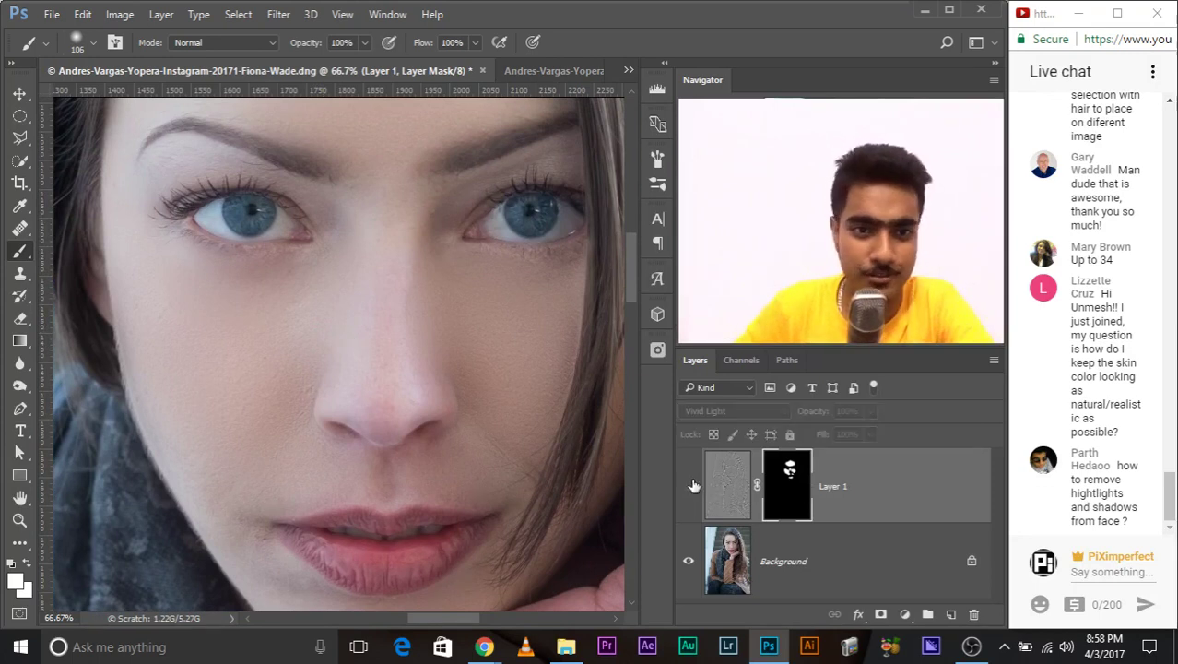
pyautogui.click(690, 486)
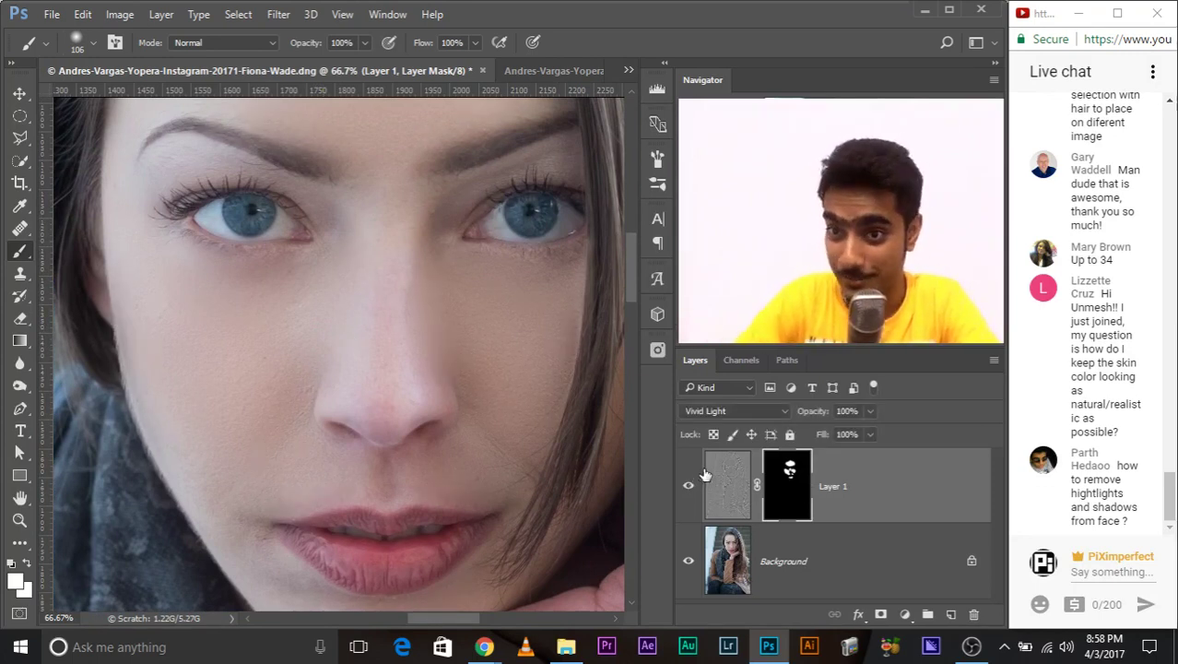
# Bring the dark-scarf portrait document forward and zoom to frame her whole face.
pyautogui.click(520, 72)
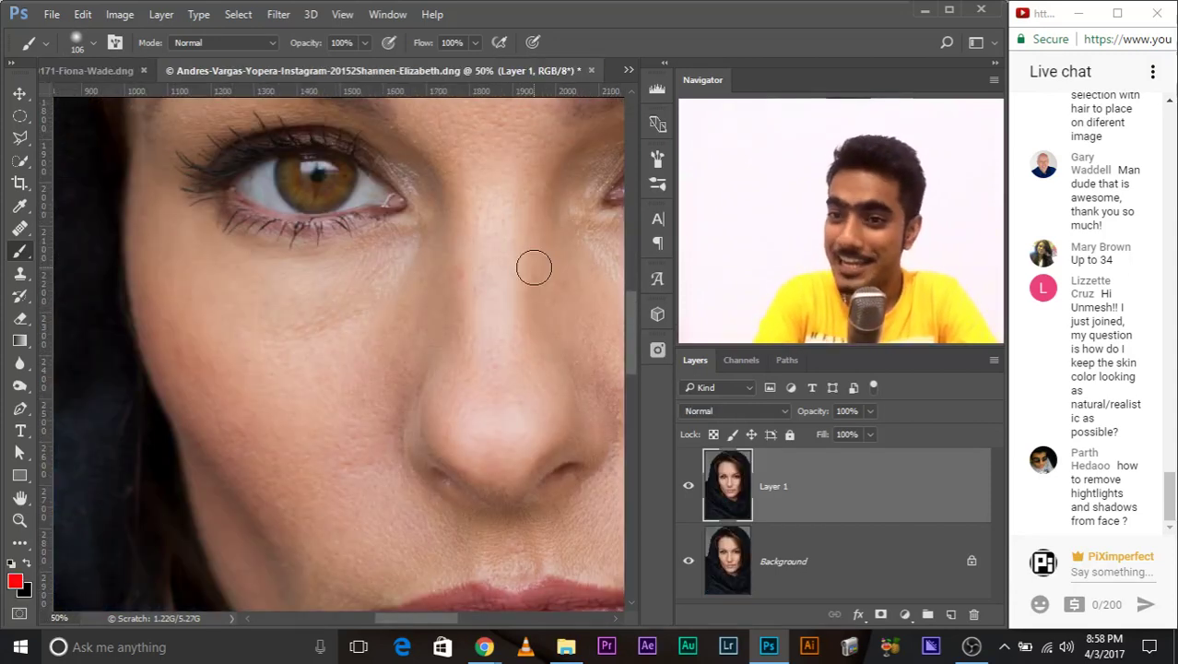
pyautogui.hotkey('ctrl', '-')
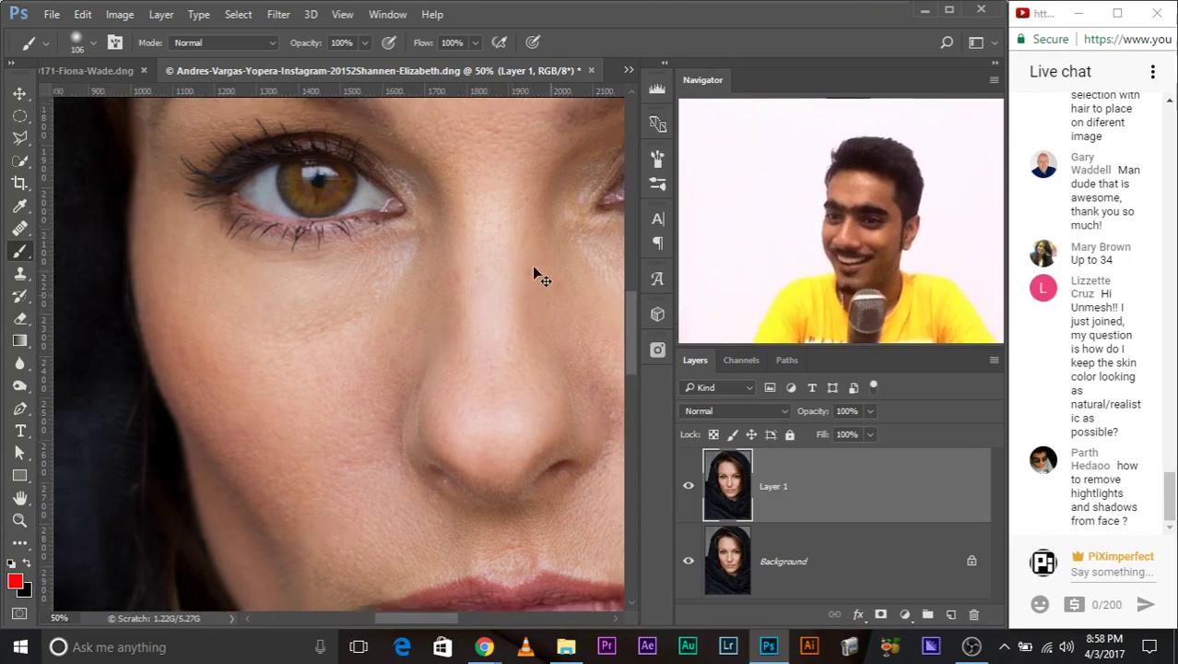
pyautogui.hotkey('ctrl', '-')
pyautogui.hotkey('ctrl', '+')
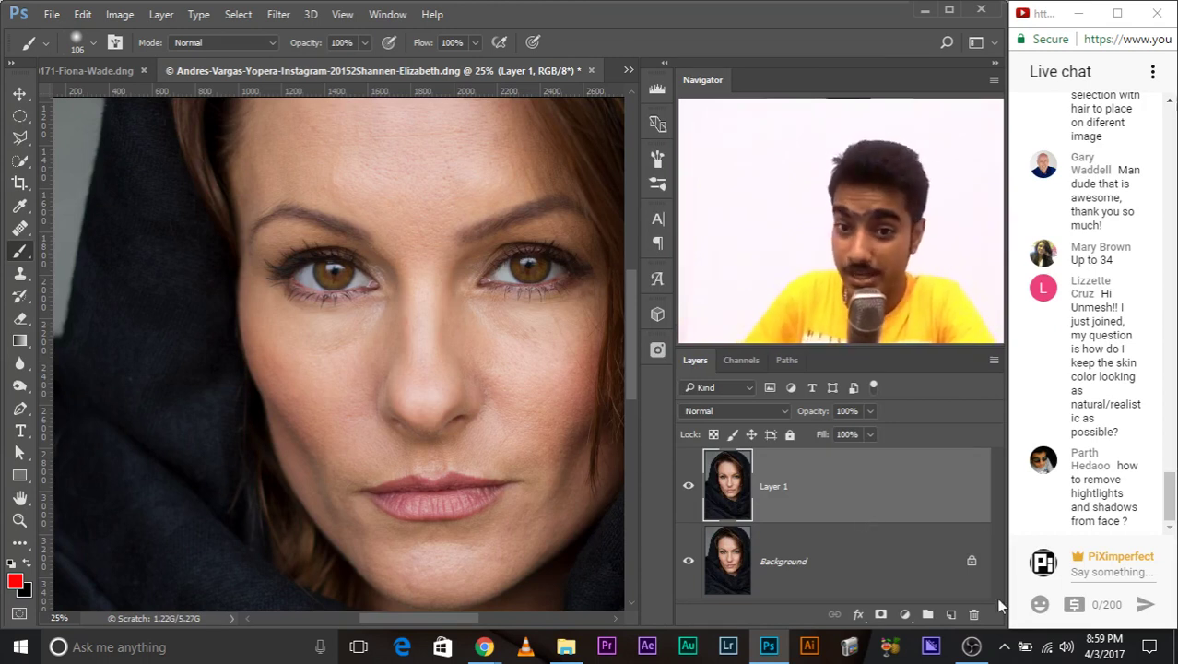
pyautogui.click(905, 615)
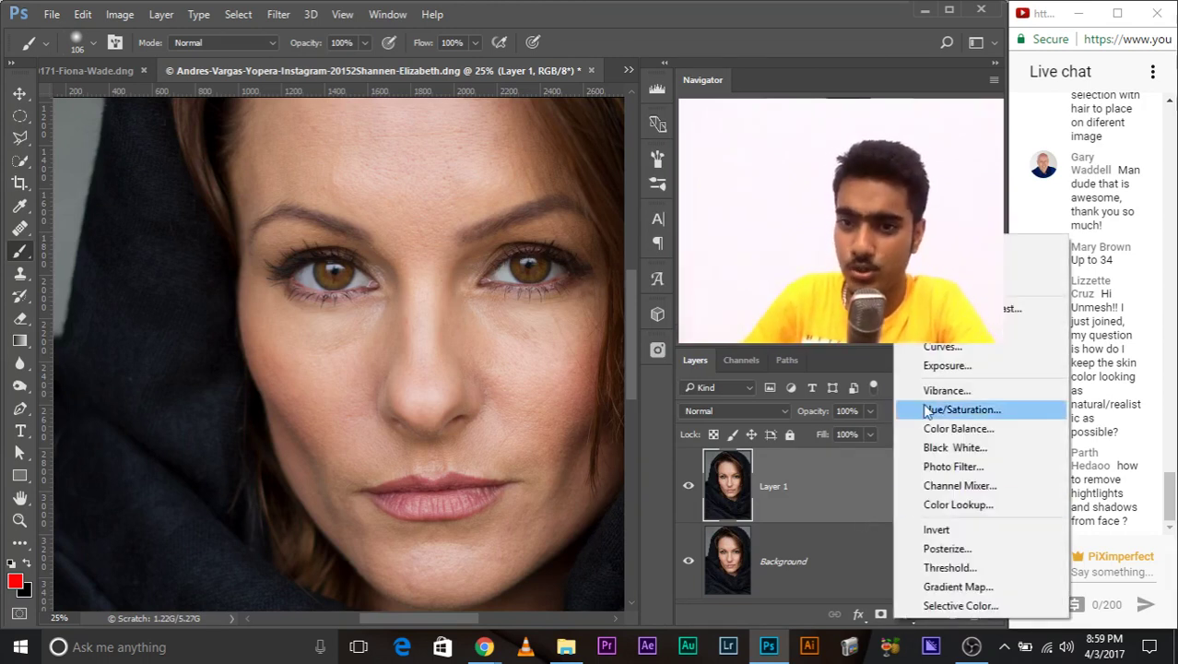
pyautogui.click(922, 345)
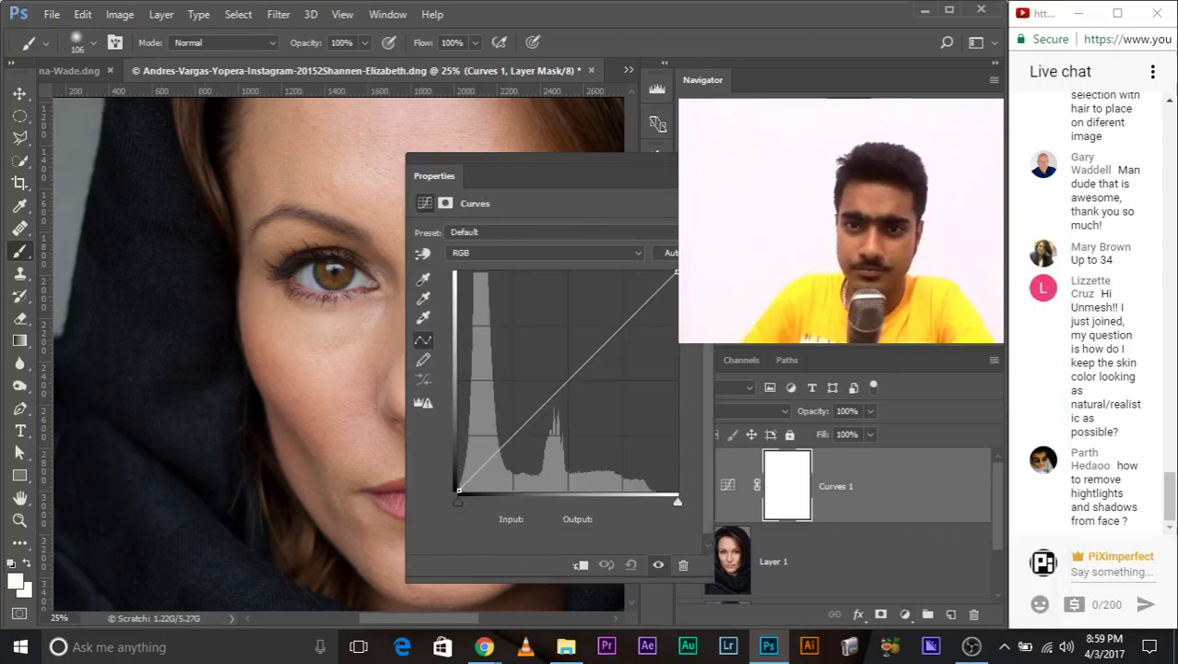
pyautogui.moveTo(516, 175); pyautogui.dragTo(443, 137)
pyautogui.click(433, 171)
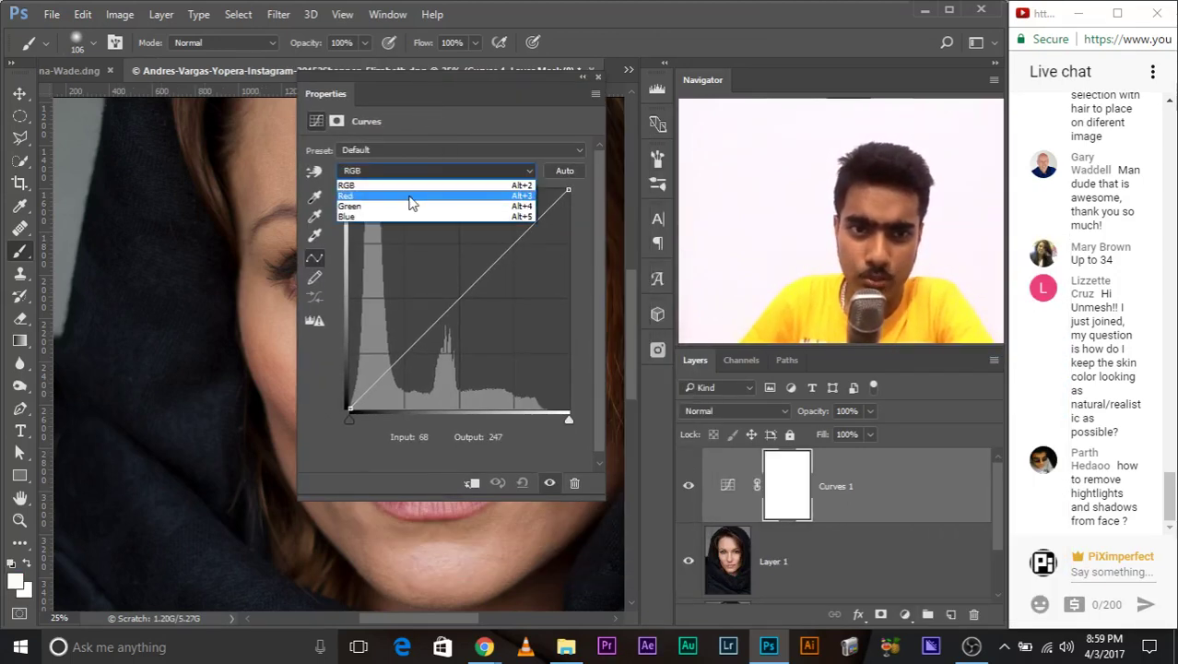
pyautogui.click(406, 187)
pyautogui.moveTo(347, 103); pyautogui.dragTo(607, 290)
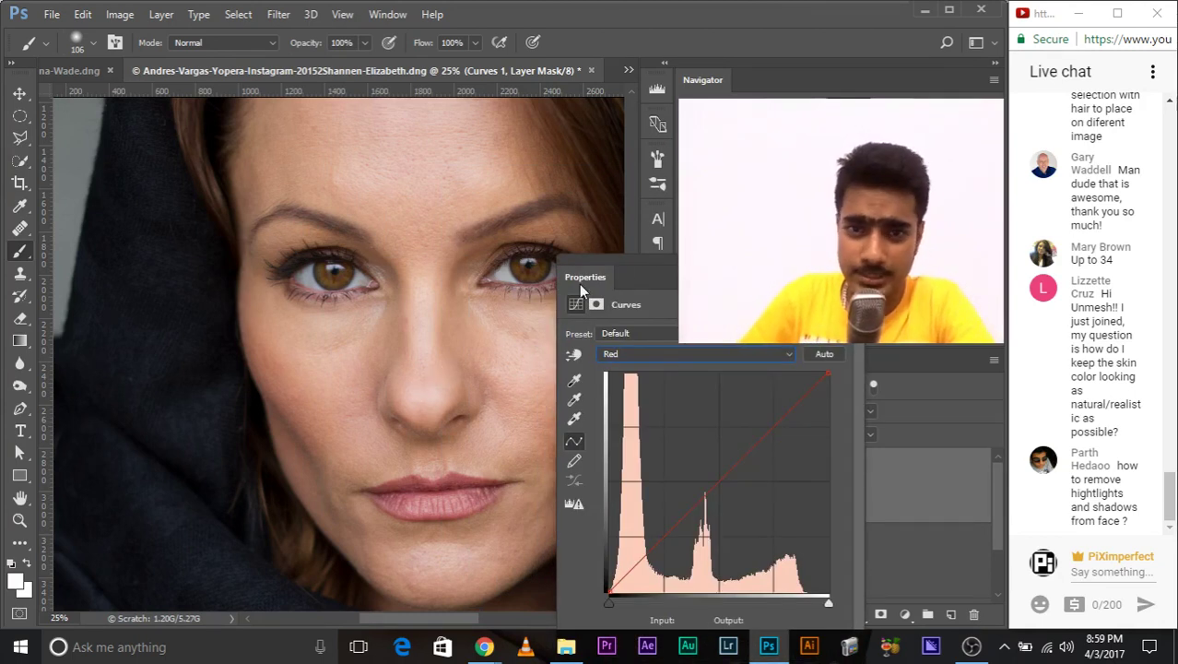
pyautogui.moveTo(579, 289); pyautogui.dragTo(75, 142)
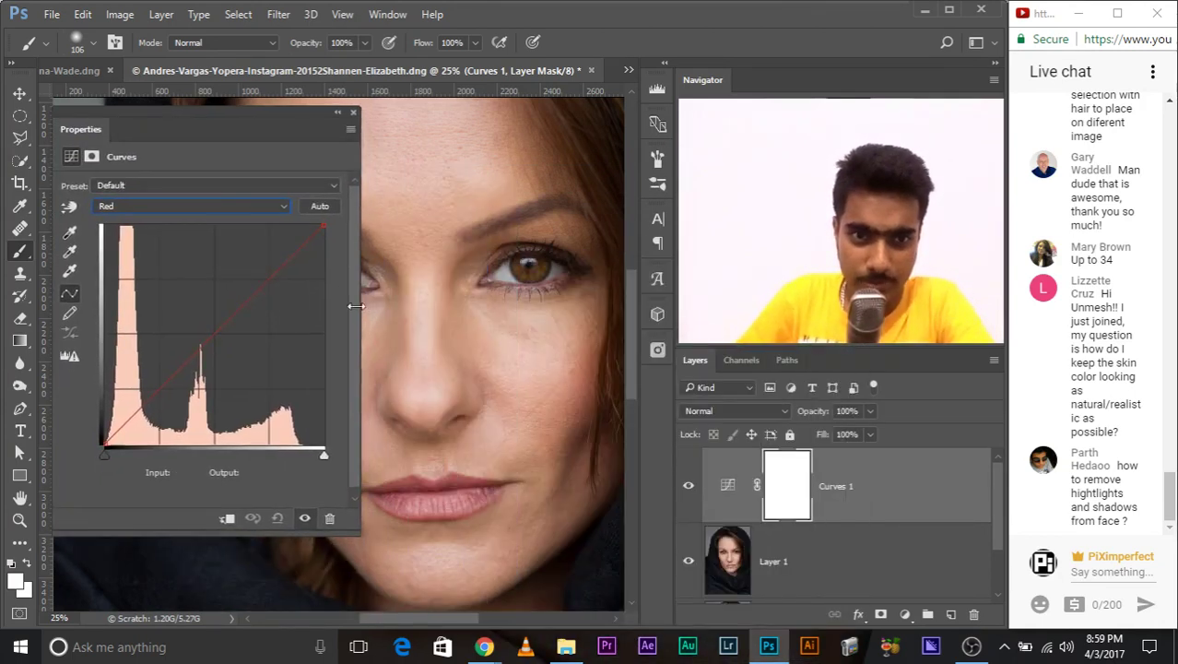
pyautogui.moveTo(356, 306); pyautogui.dragTo(277, 306)
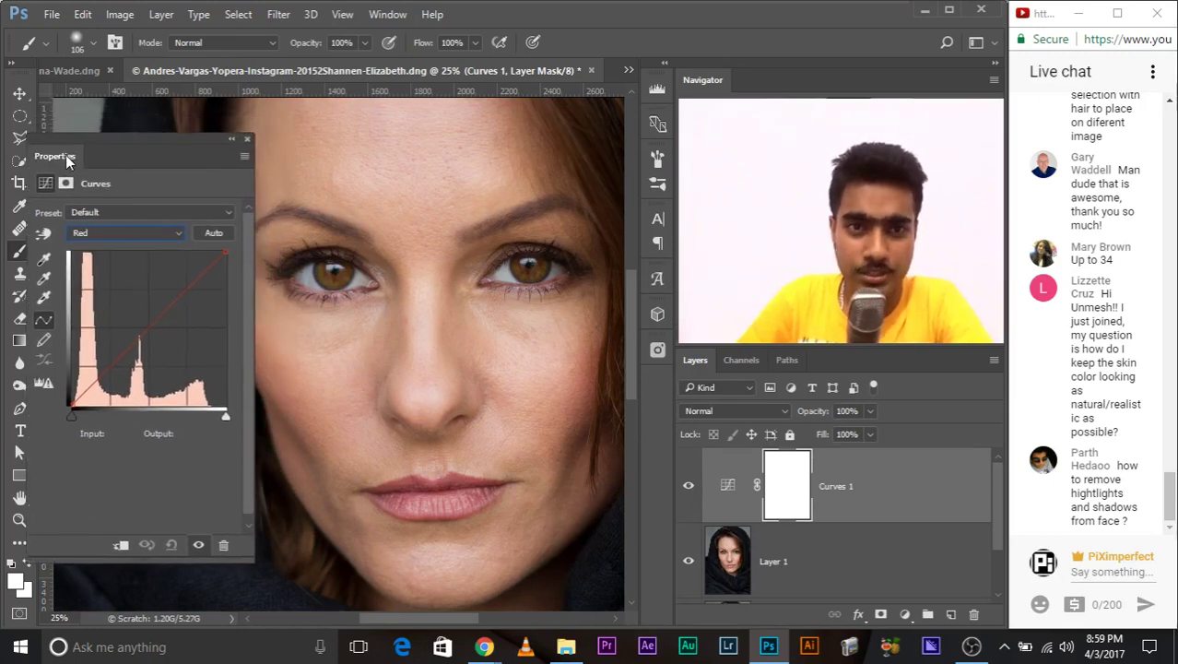
pyautogui.moveTo(99, 136); pyautogui.dragTo(86, 184)
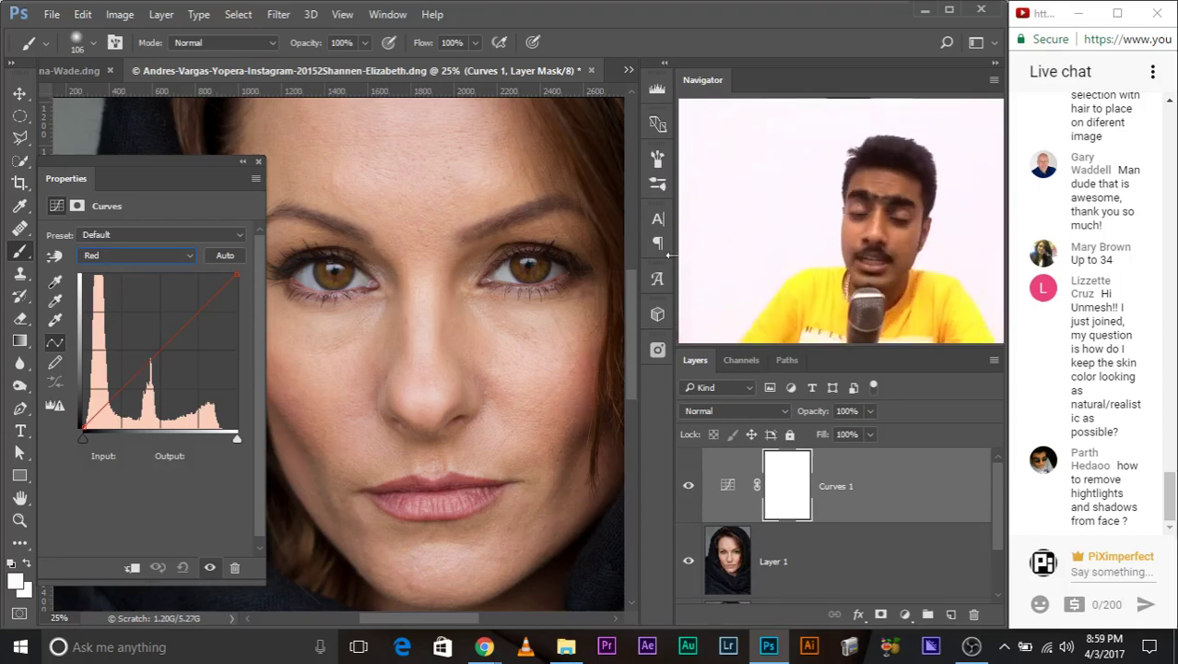
pyautogui.click(55, 256)
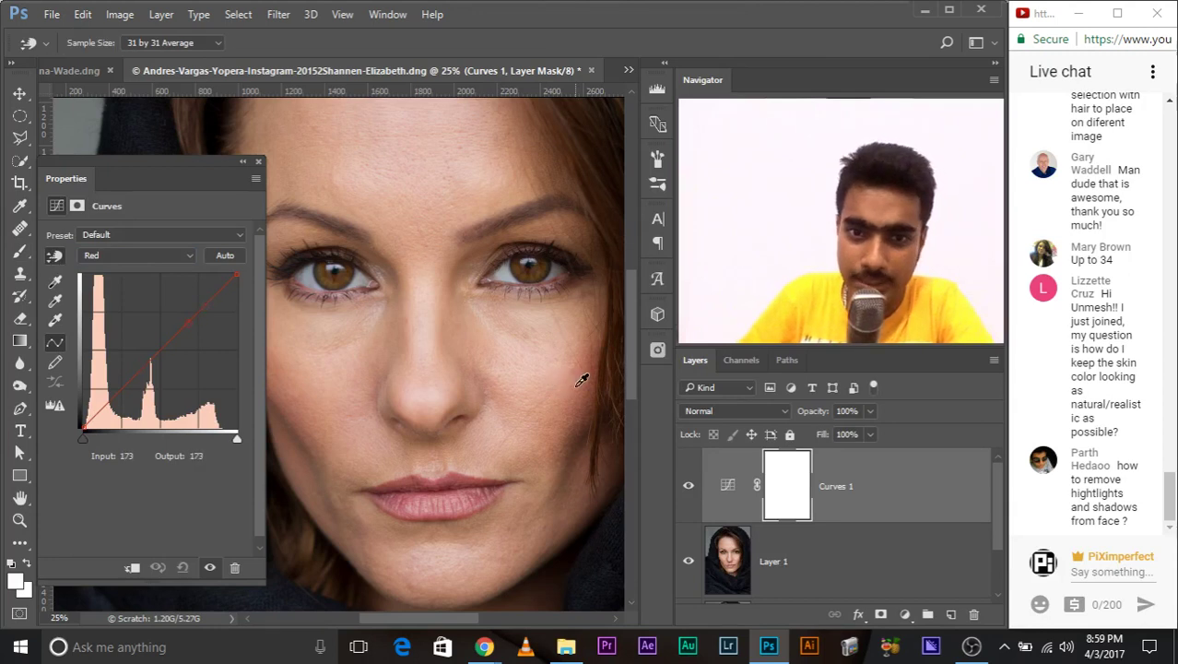
pyautogui.click(133, 258)
pyautogui.click(93, 279)
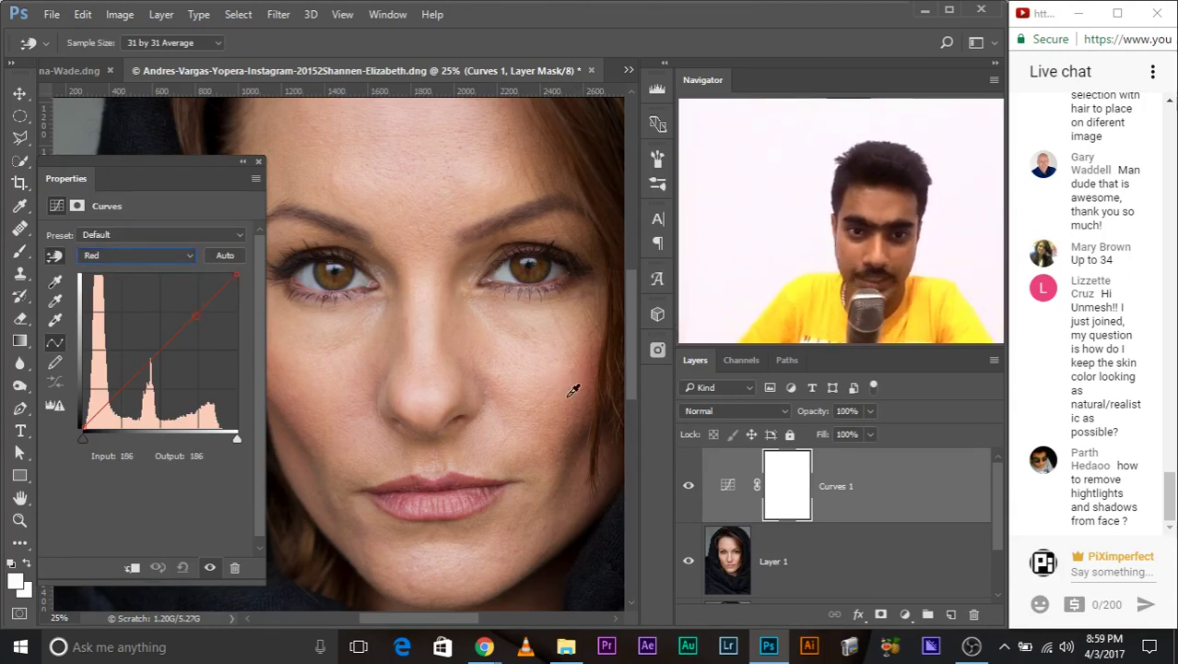
pyautogui.click(586, 382)
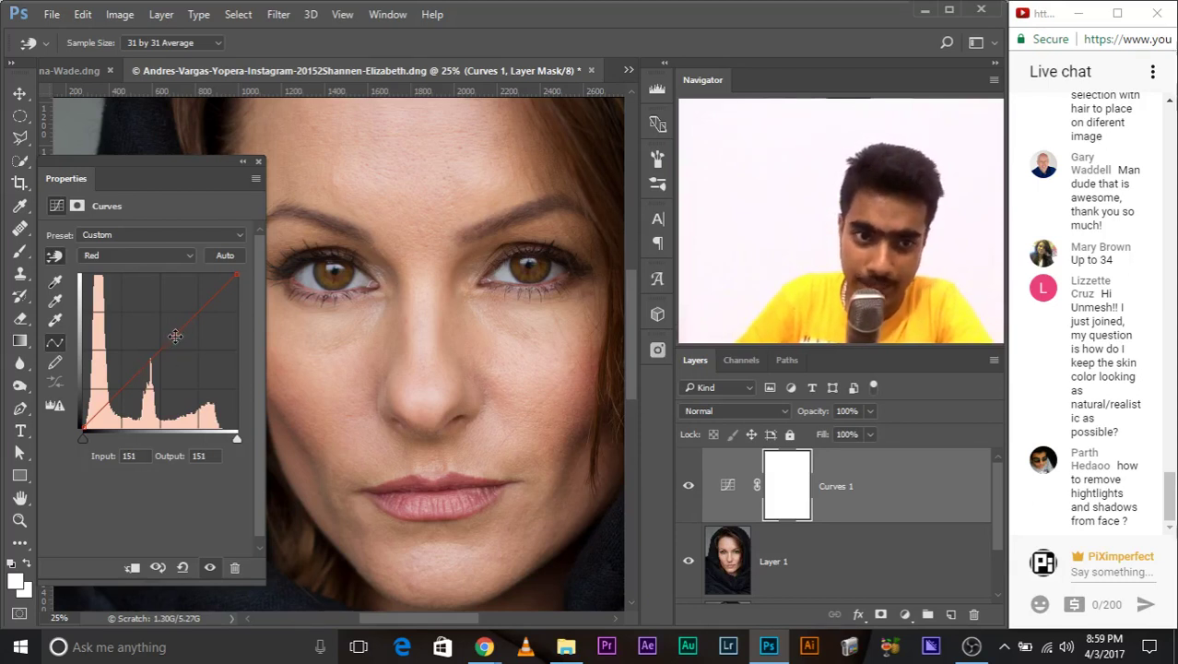
pyautogui.moveTo(175, 338); pyautogui.dragTo(180, 345)
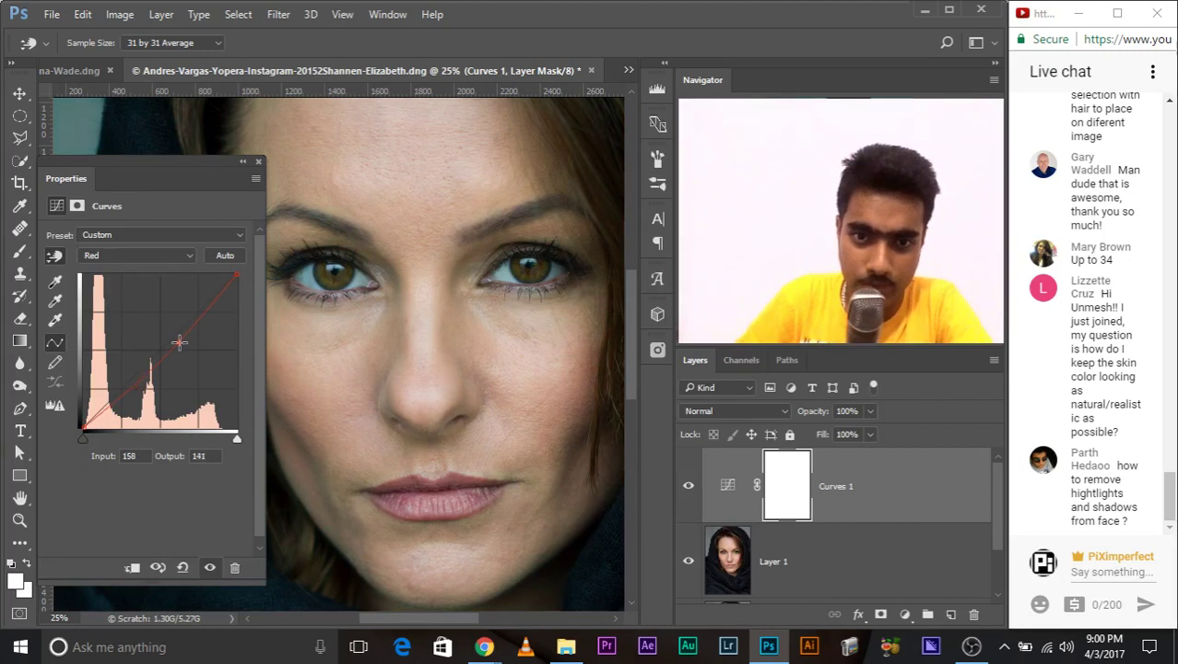
pyautogui.click(693, 486)
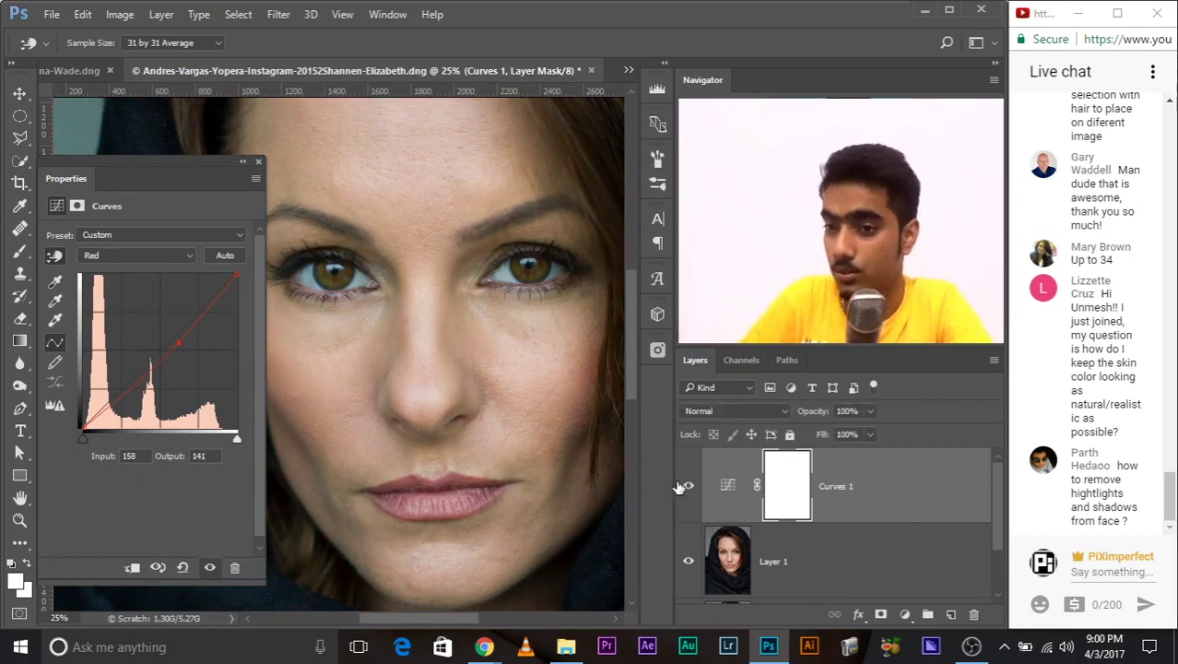
pyautogui.moveTo(167, 347); pyautogui.dragTo(76, 125)
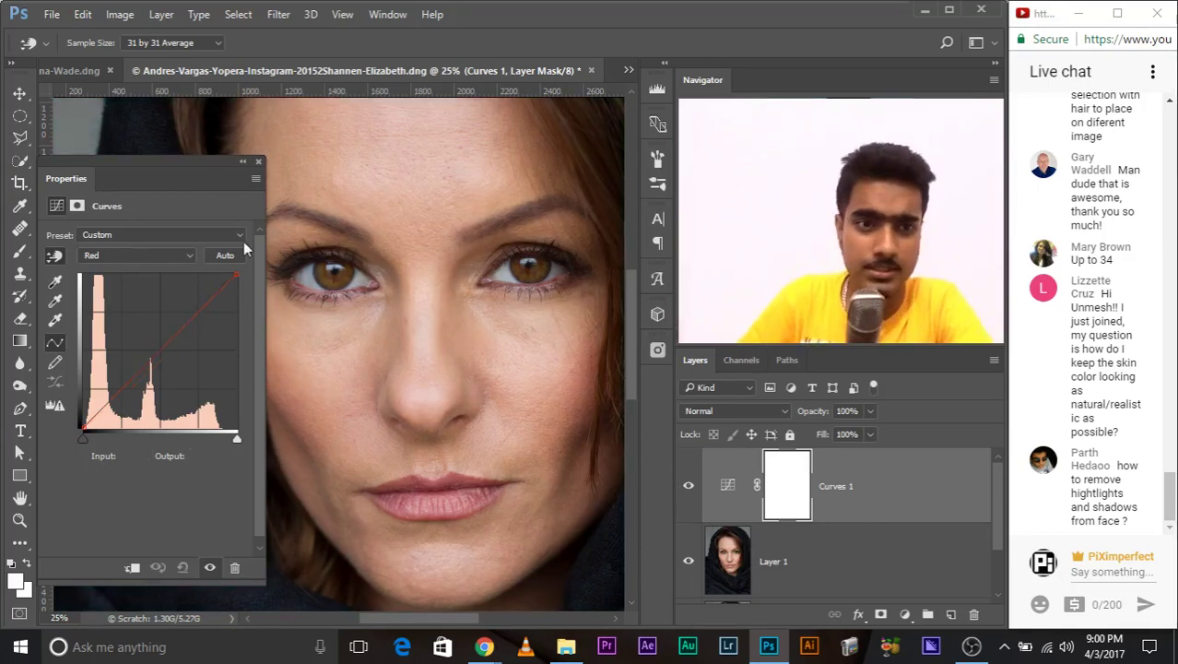
pyautogui.click(259, 162)
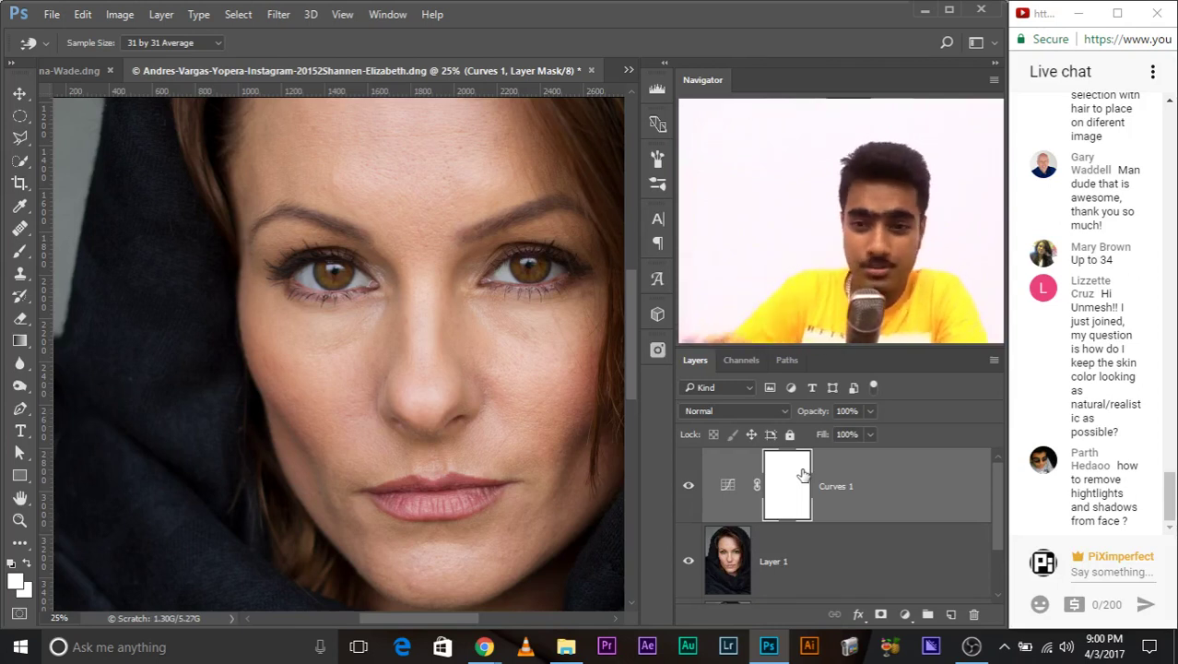
pyautogui.moveTo(886, 481); pyautogui.dragTo(974, 614)
pyautogui.press('b')
# Rename Layer 1 to 'Working Layer' and duplicate it twice.
pyautogui.click(877, 495)
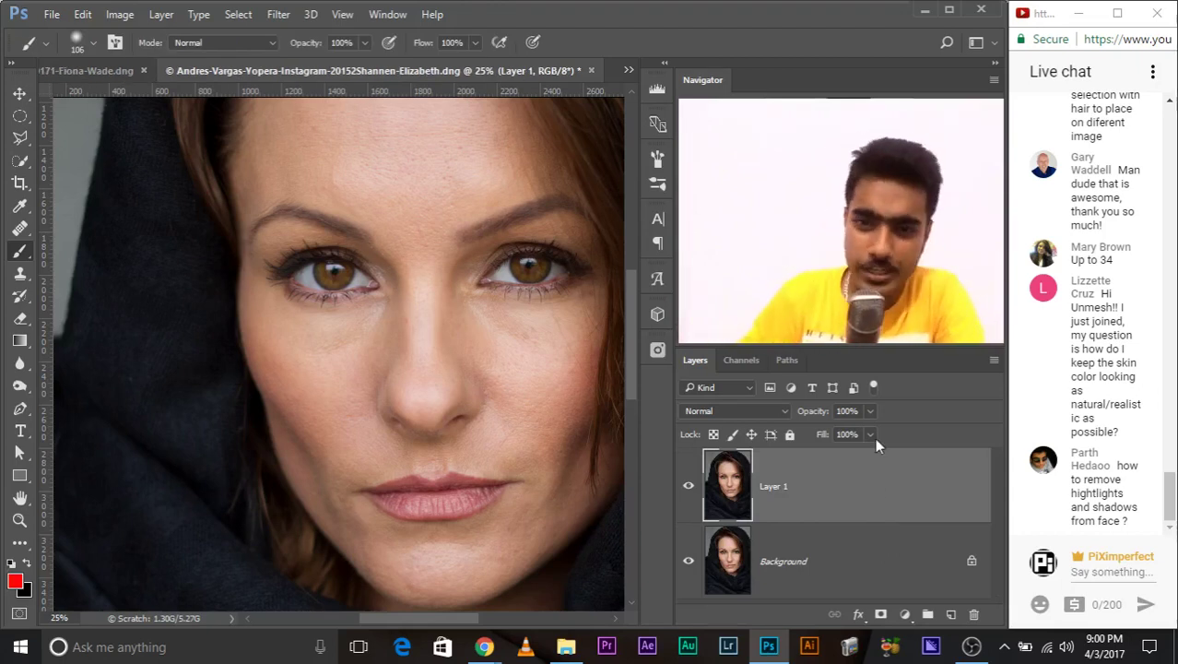
pyautogui.click(808, 570)
pyautogui.click(844, 492)
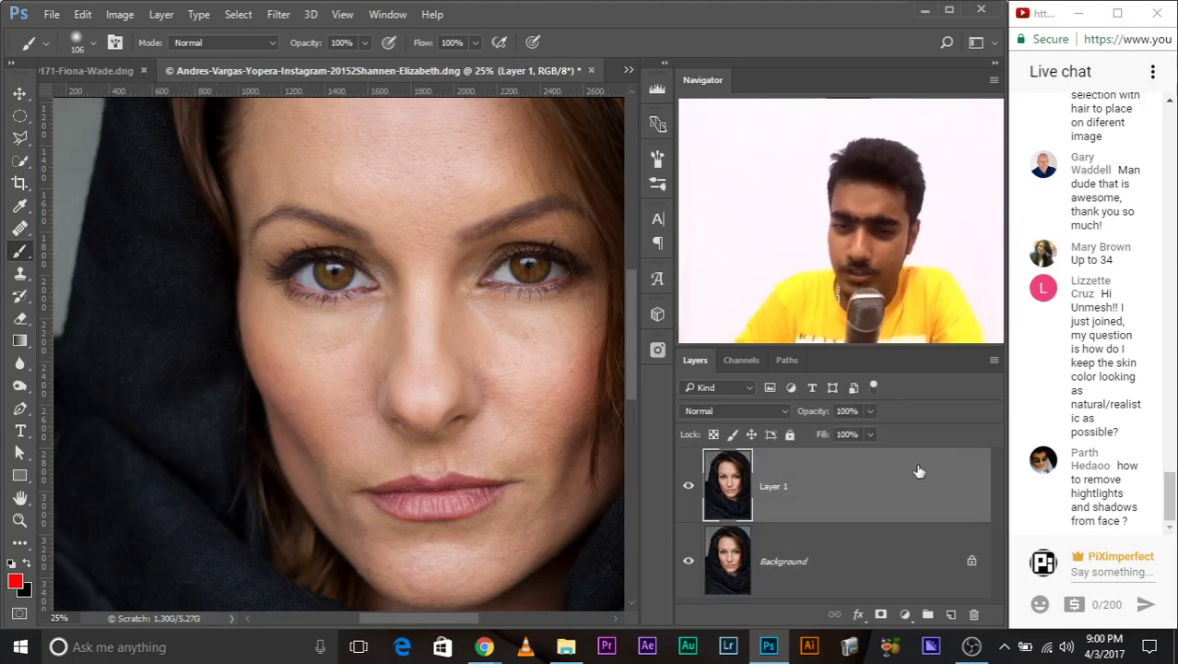
pyautogui.doubleClick(773, 486)
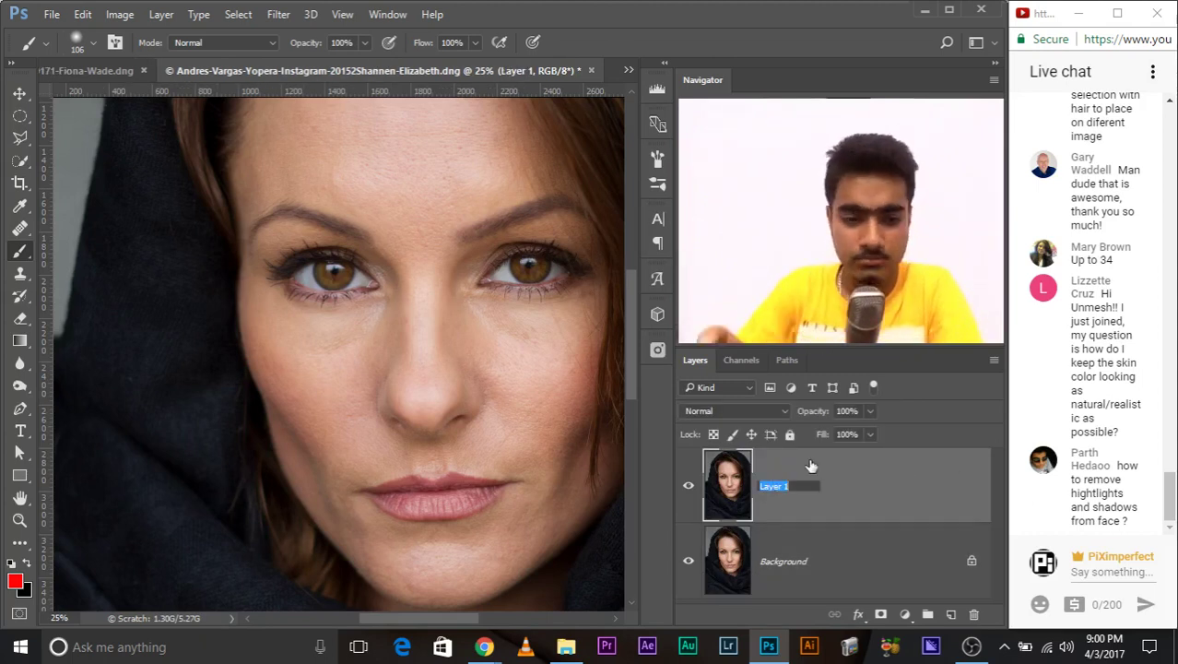
pyautogui.write('W')
pyautogui.write('orking Layer')
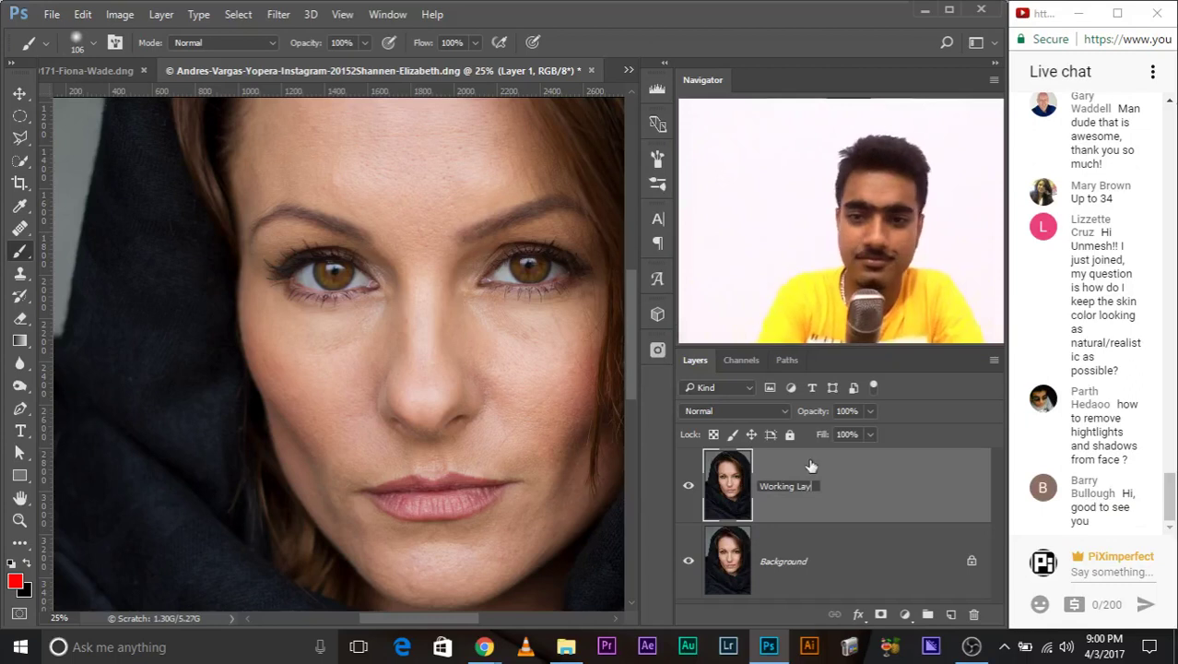
pyautogui.press('Return')
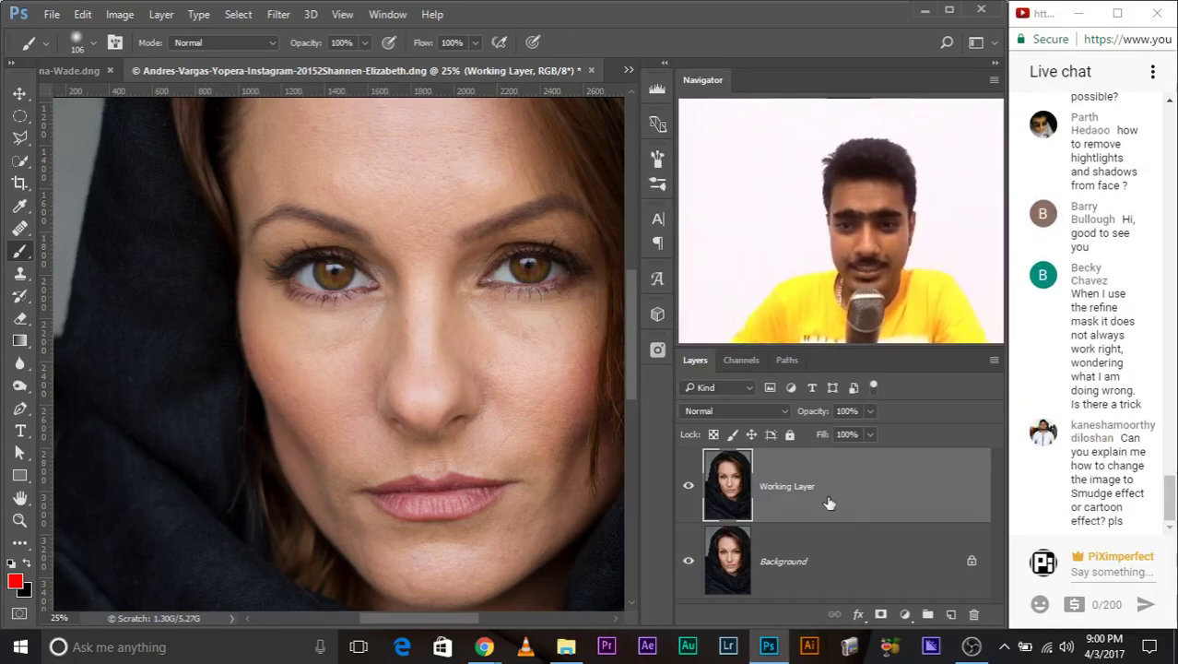
pyautogui.moveTo(880, 482); pyautogui.dragTo(950, 614)
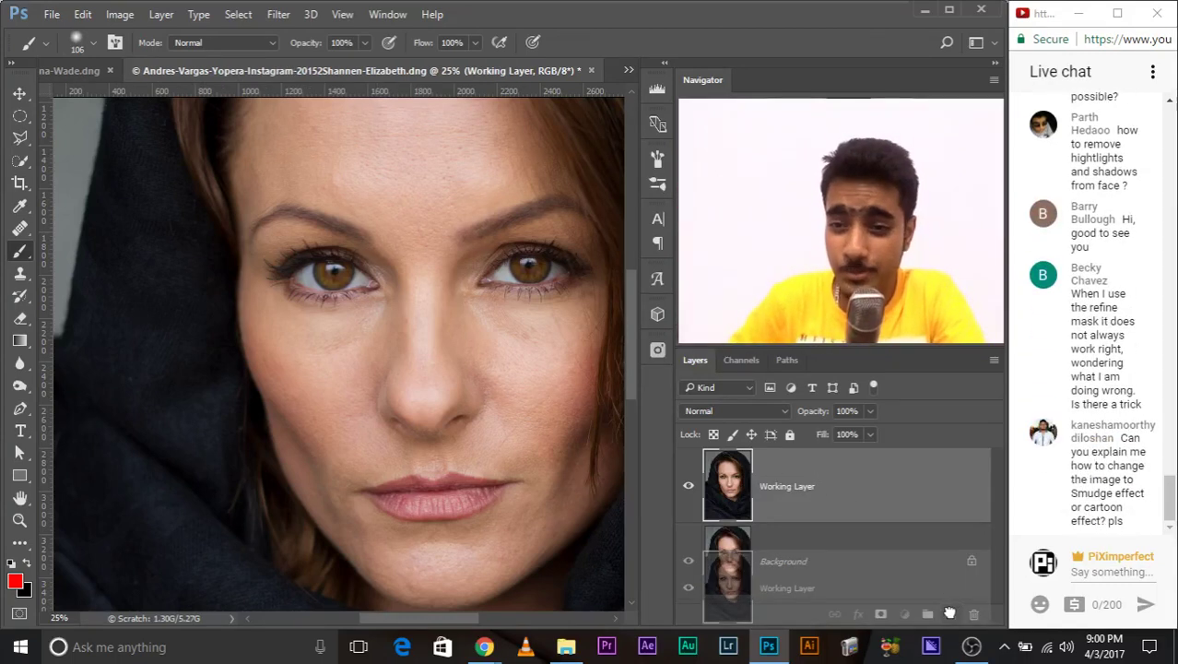
pyautogui.moveTo(870, 480); pyautogui.dragTo(950, 614)
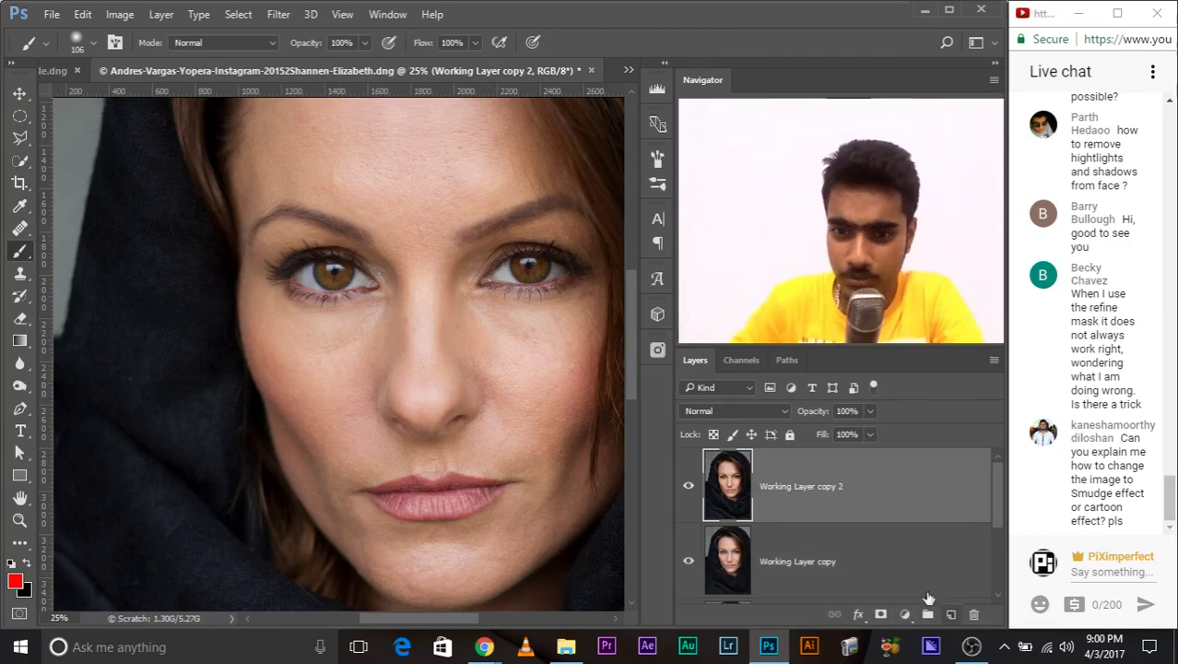
# Rename the two copies 'BW' and 'Color', then hide the Color layer.
pyautogui.scroll(-1, 847, 534)
pyautogui.scroll(1, 846, 533)
pyautogui.click(815, 560)
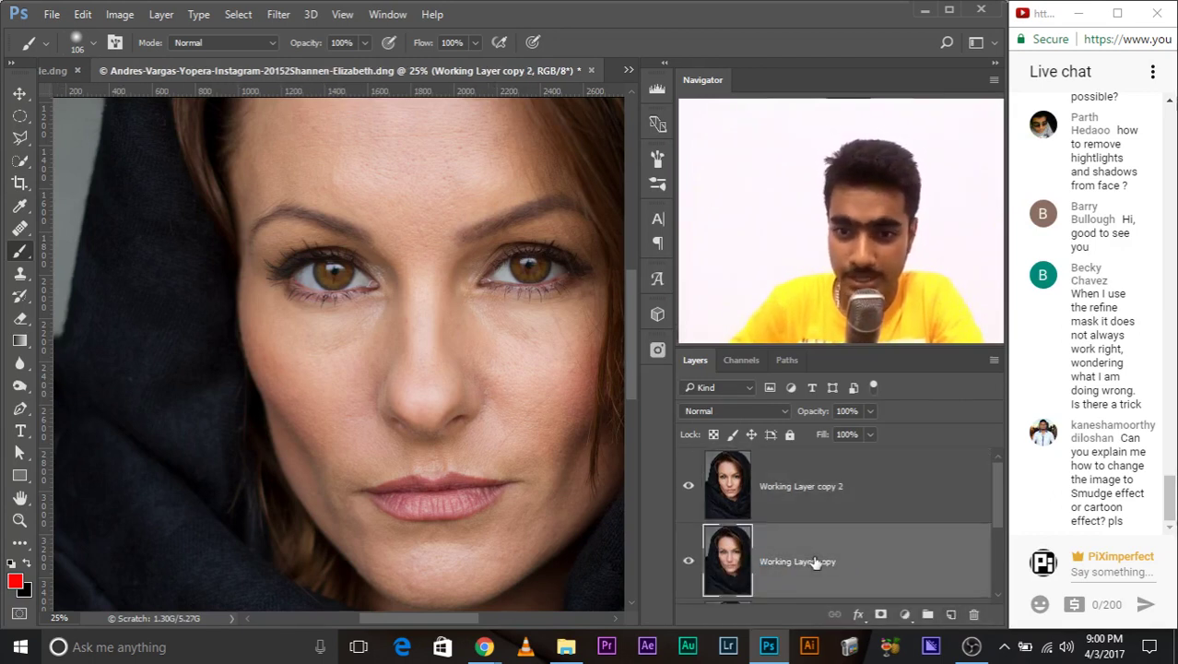
pyautogui.doubleClick(812, 561)
pyautogui.write('BW')
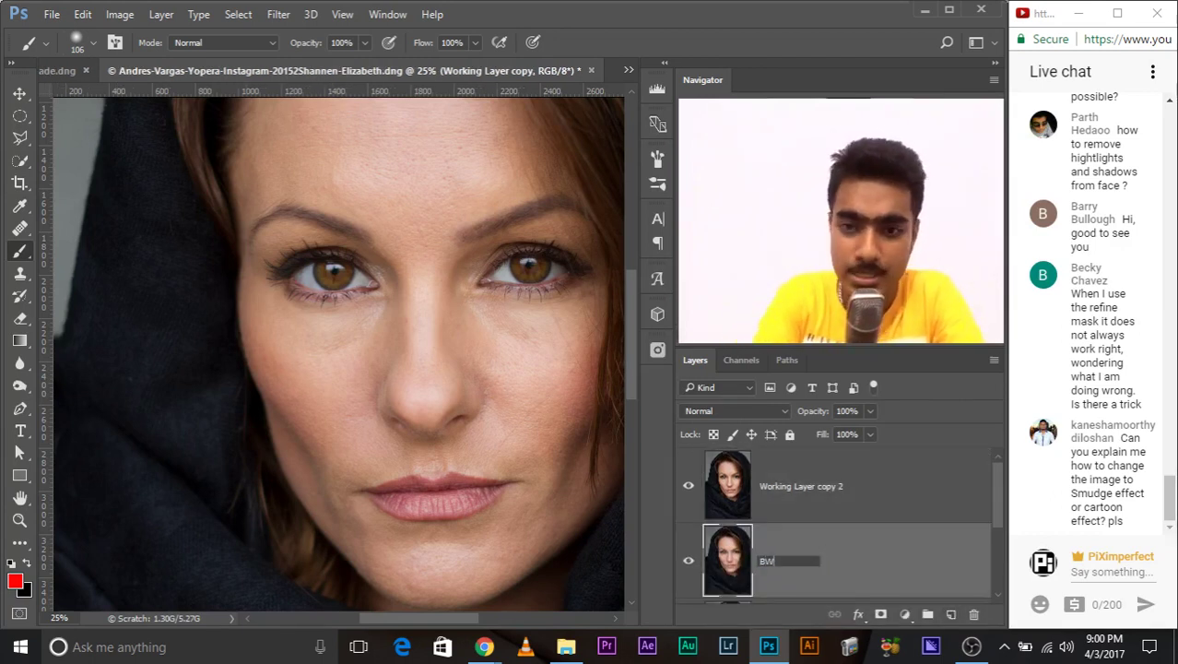
pyautogui.press('Return')
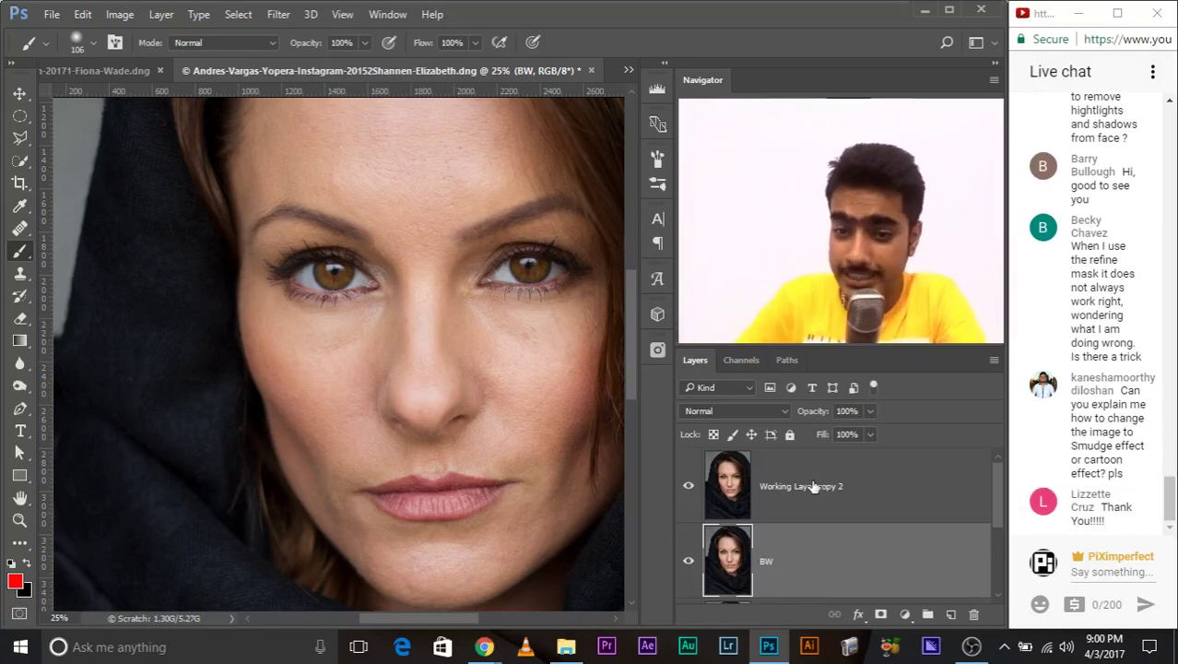
pyautogui.doubleClick(812, 485)
pyautogui.write('Color')
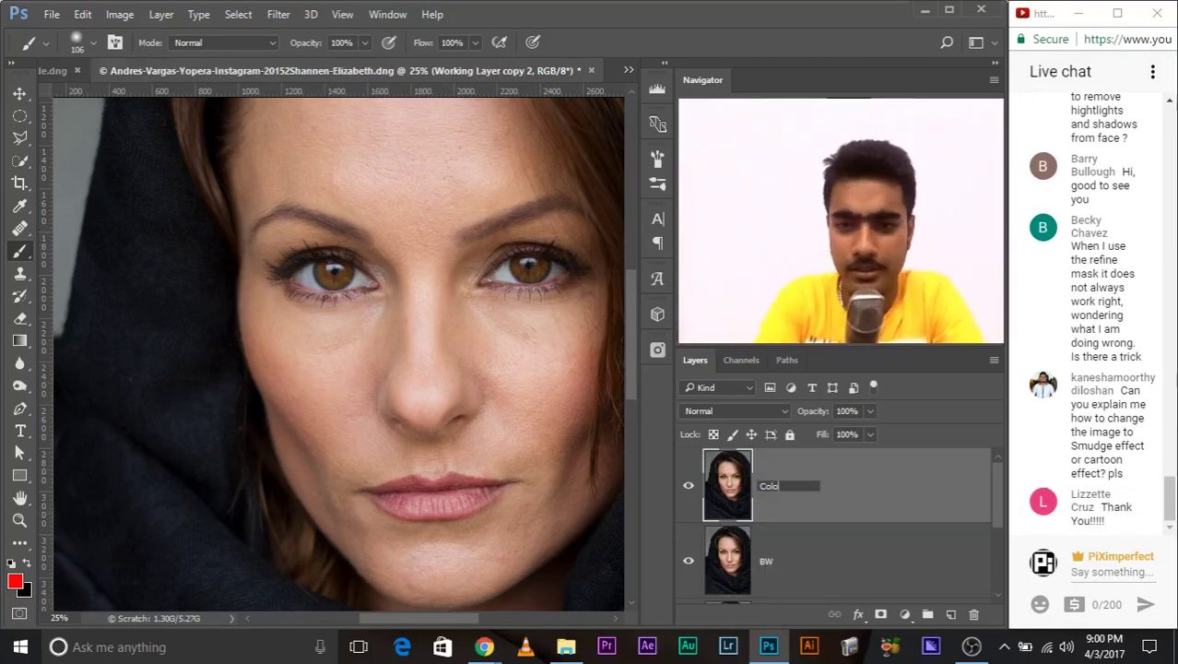
pyautogui.press('Return')
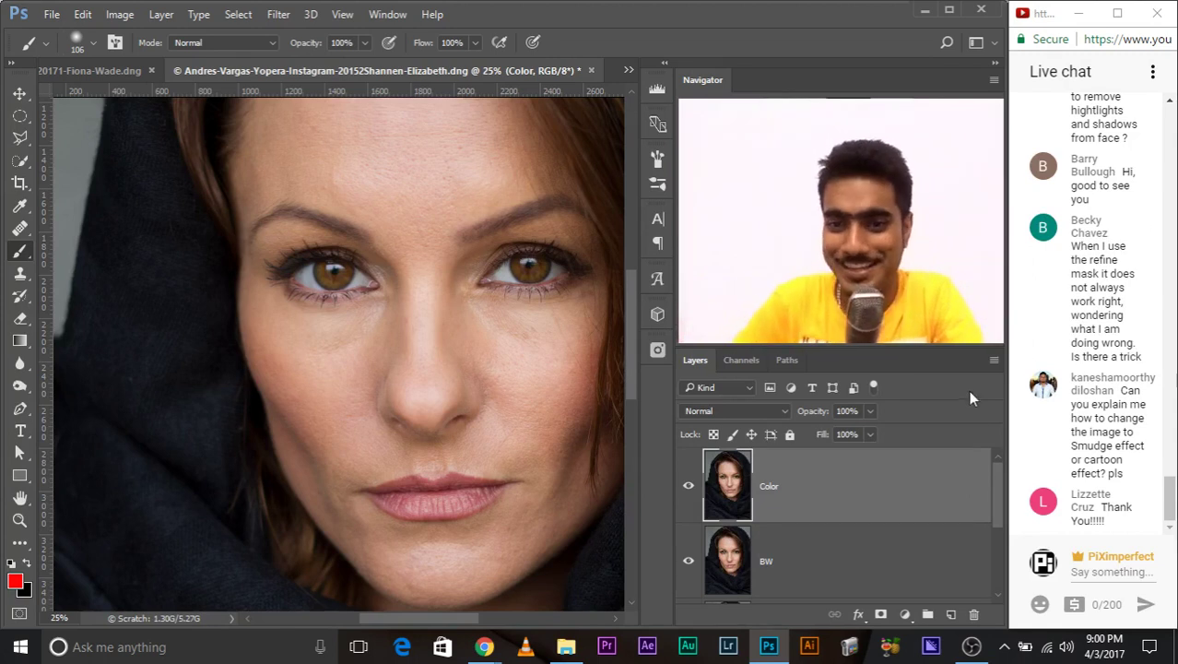
pyautogui.click(689, 486)
# Desaturate the BW layer and set its opacity to 70%.
pyautogui.click(779, 564)
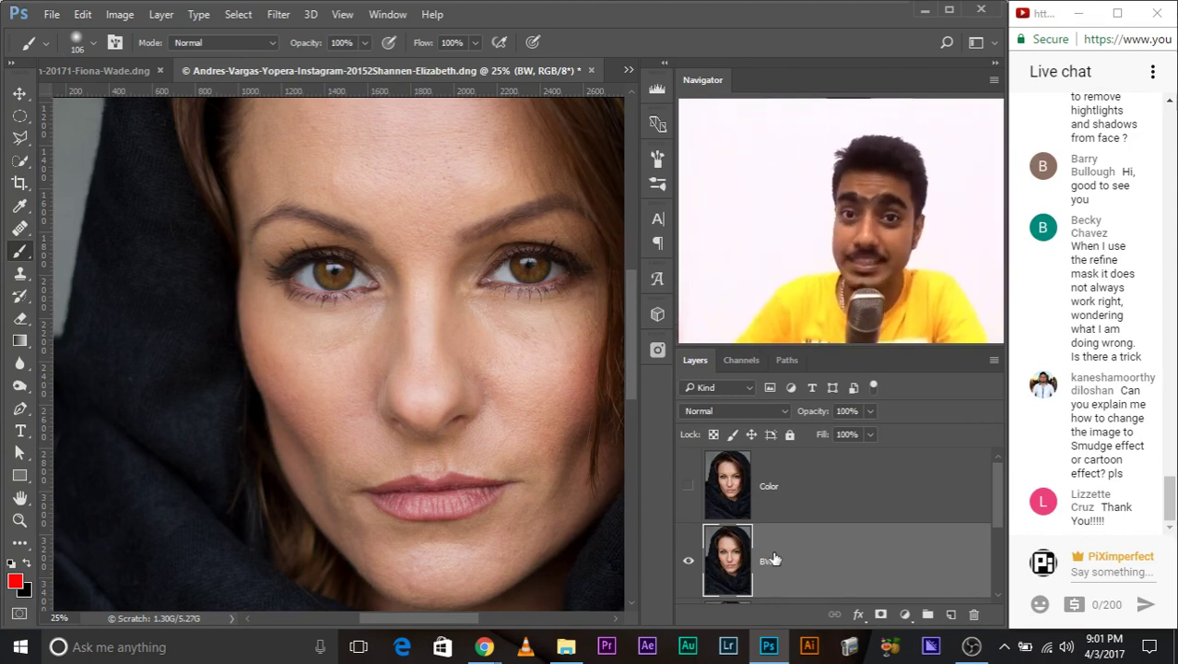
pyautogui.click(109, 15)
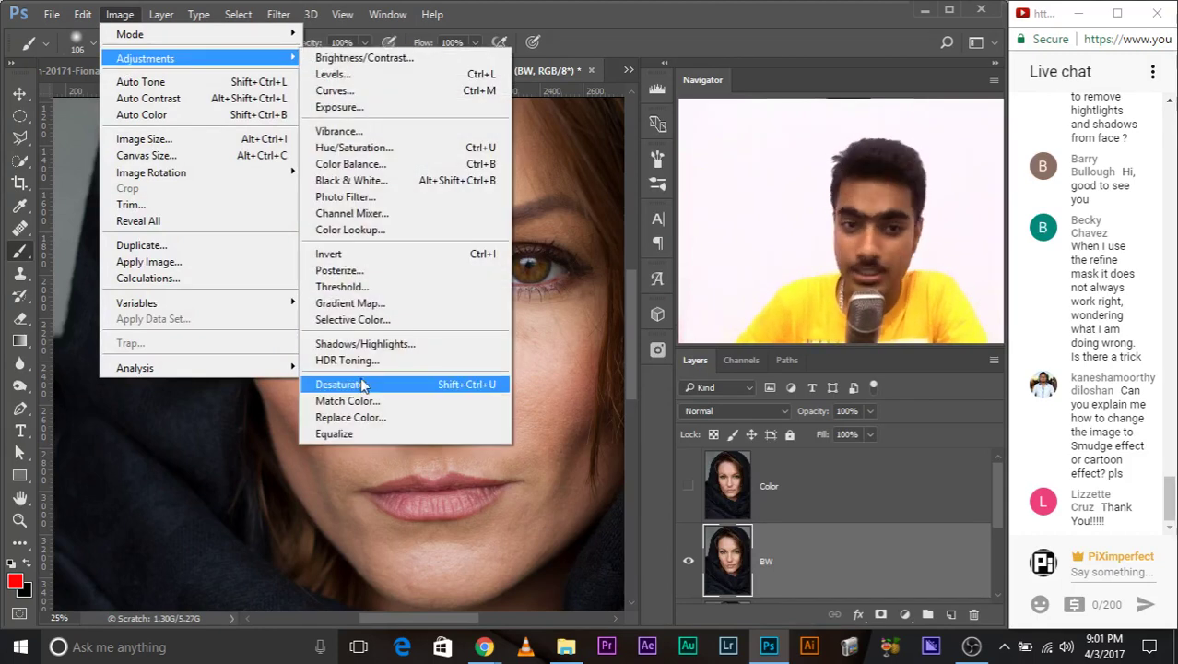
pyautogui.moveTo(145, 58)
pyautogui.click(360, 383)
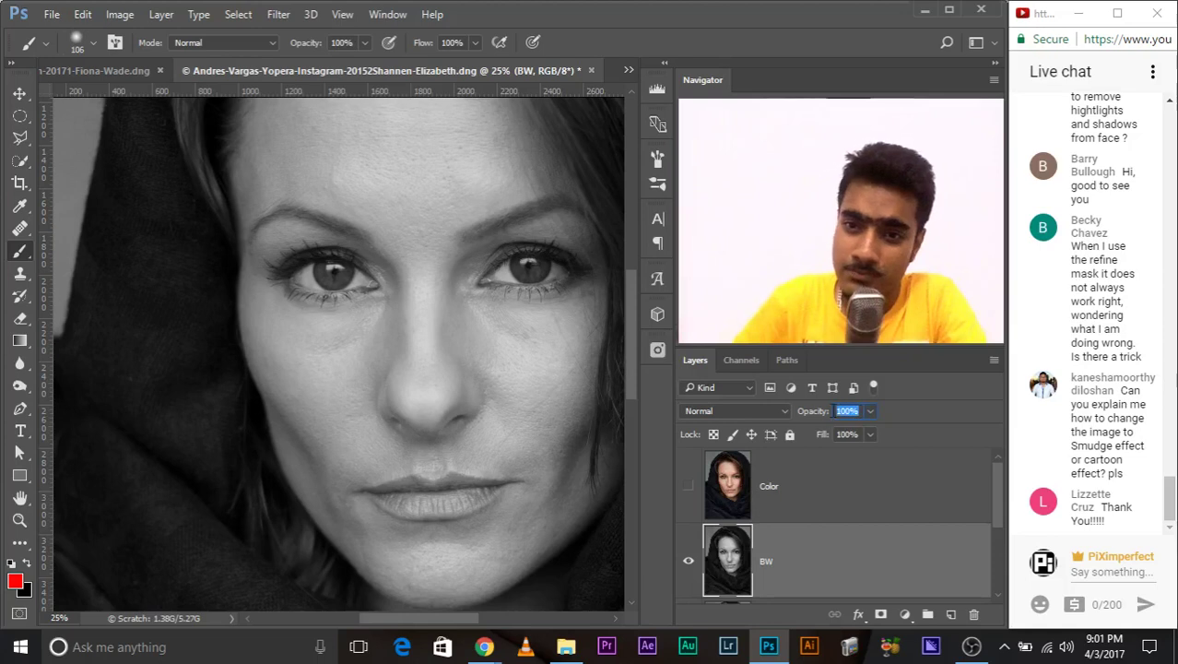
pyautogui.write('70')
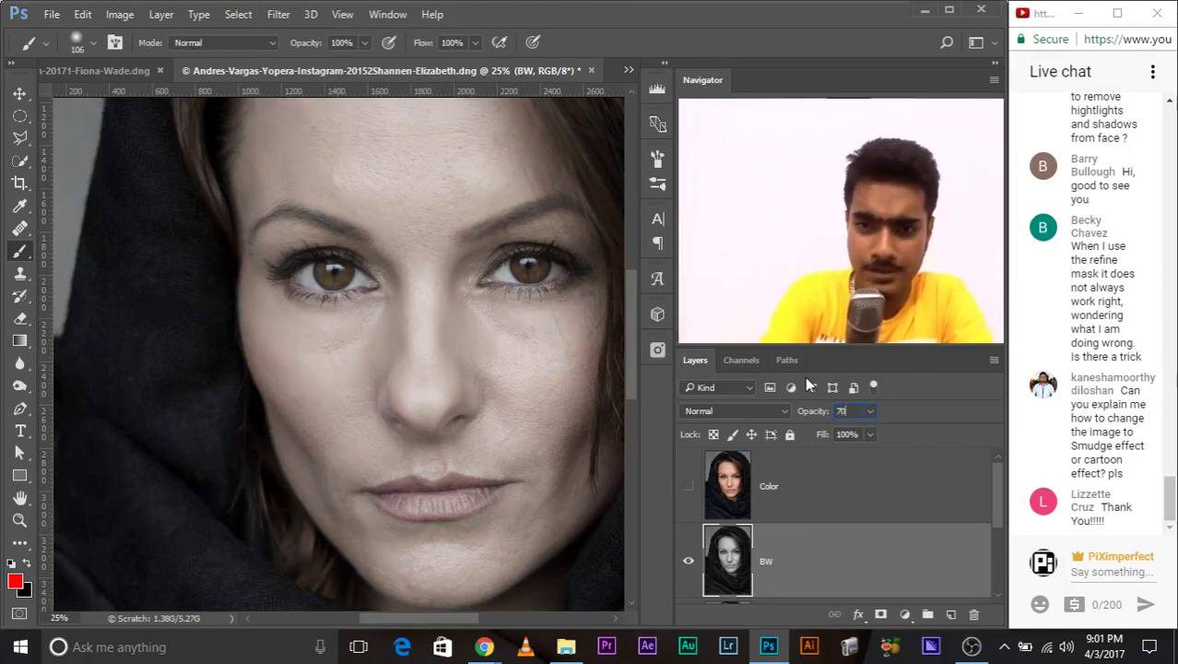
pyautogui.press('Return')
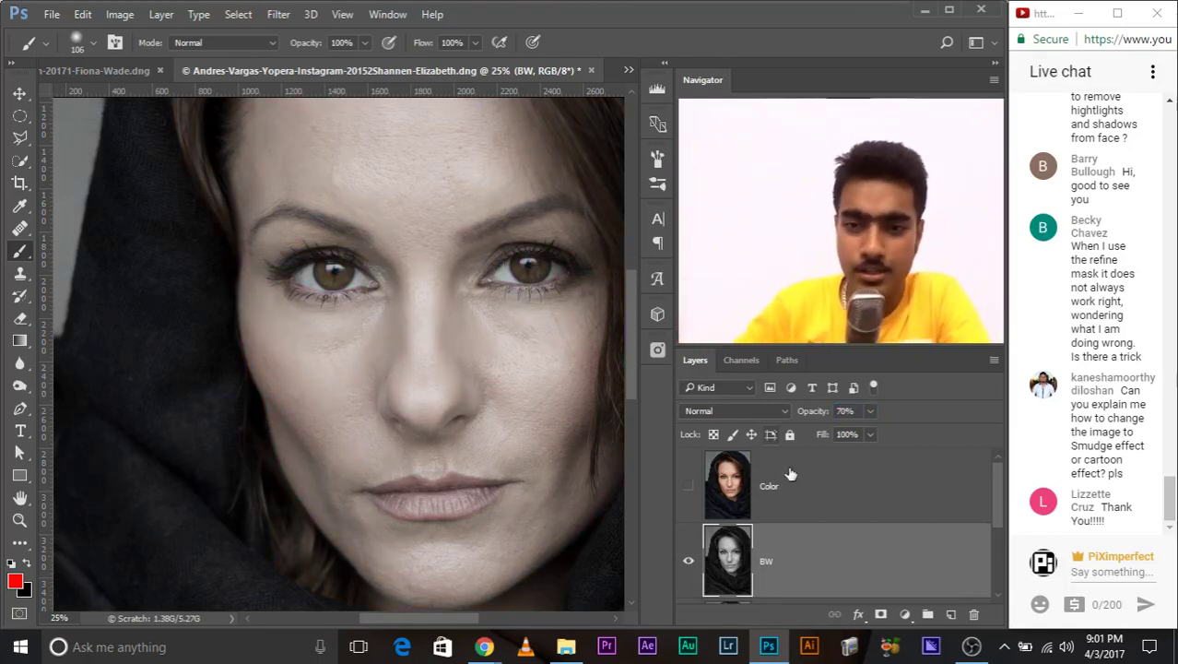
# Show the Color layer in Soft Light blend mode and group it with BW.
pyautogui.click(790, 474)
pyautogui.click(688, 486)
pyautogui.click(732, 411)
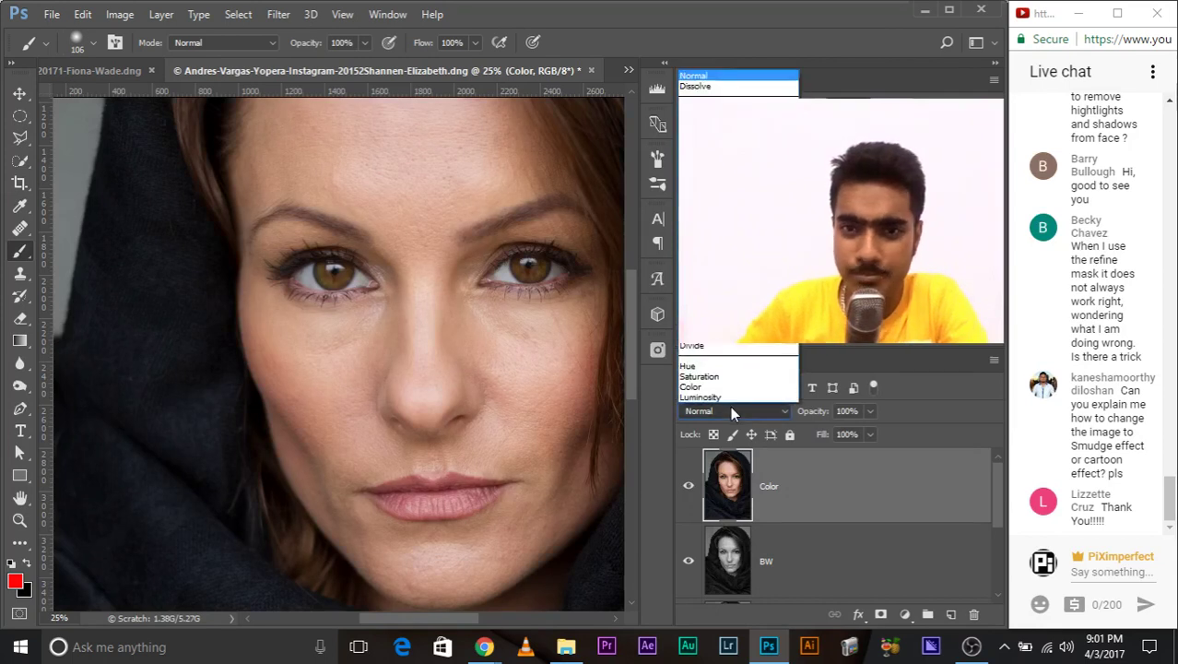
pyautogui.click(733, 410)
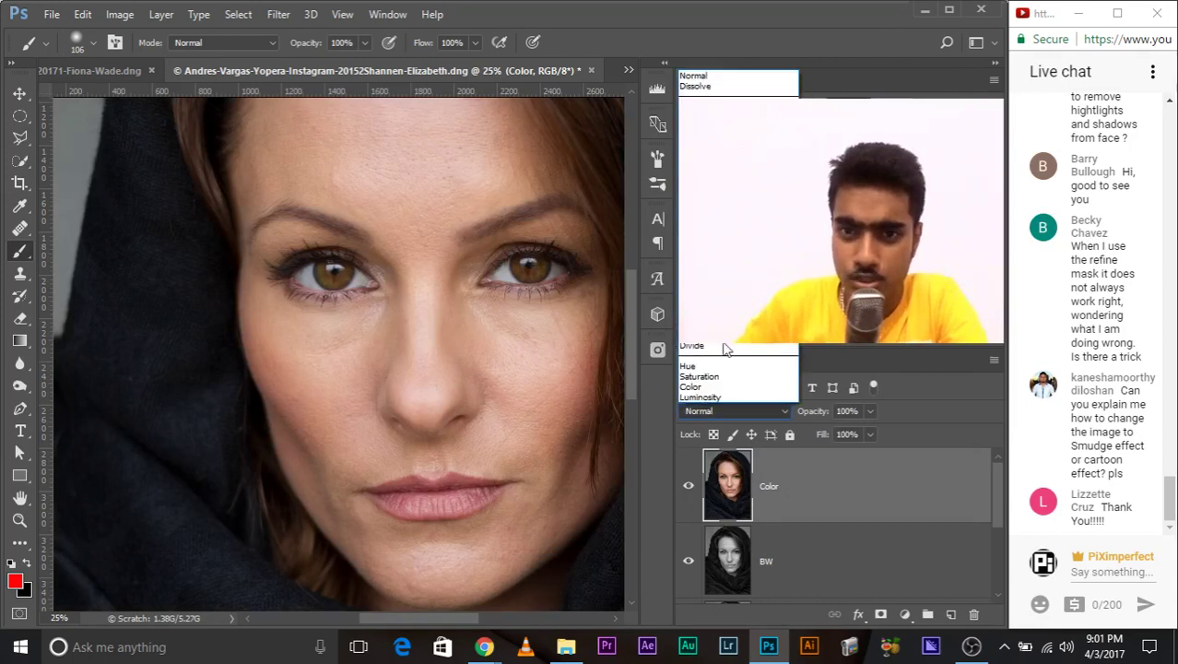
pyautogui.click(747, 417)
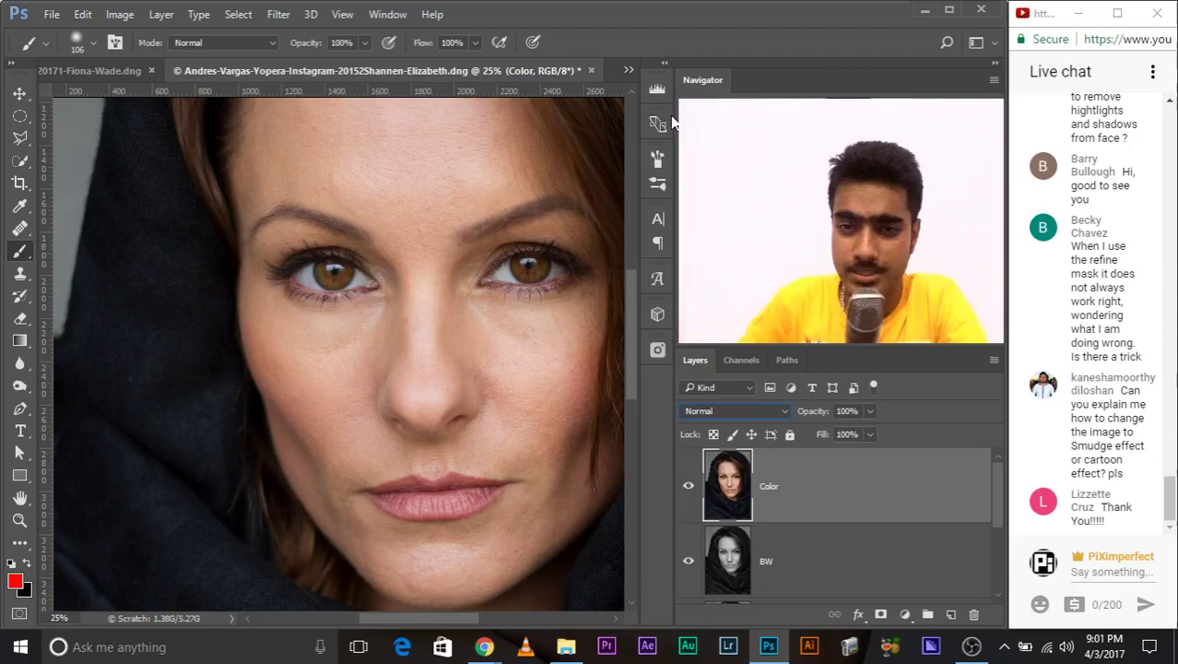
pyautogui.click(737, 410)
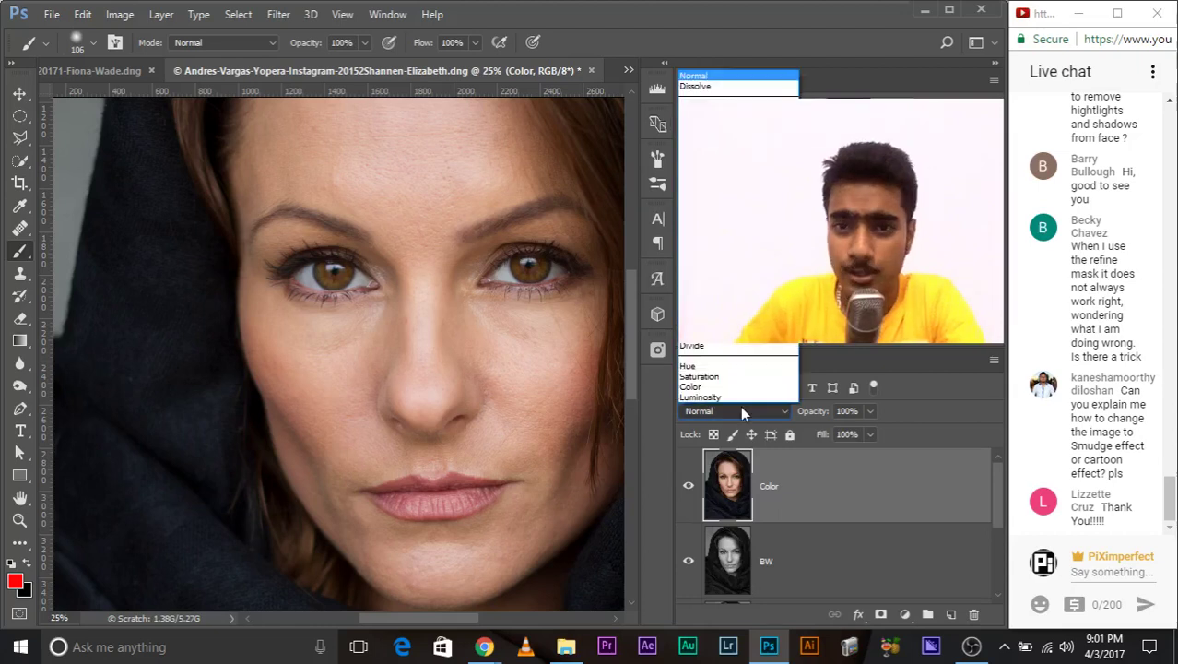
pyautogui.click(710, 243)
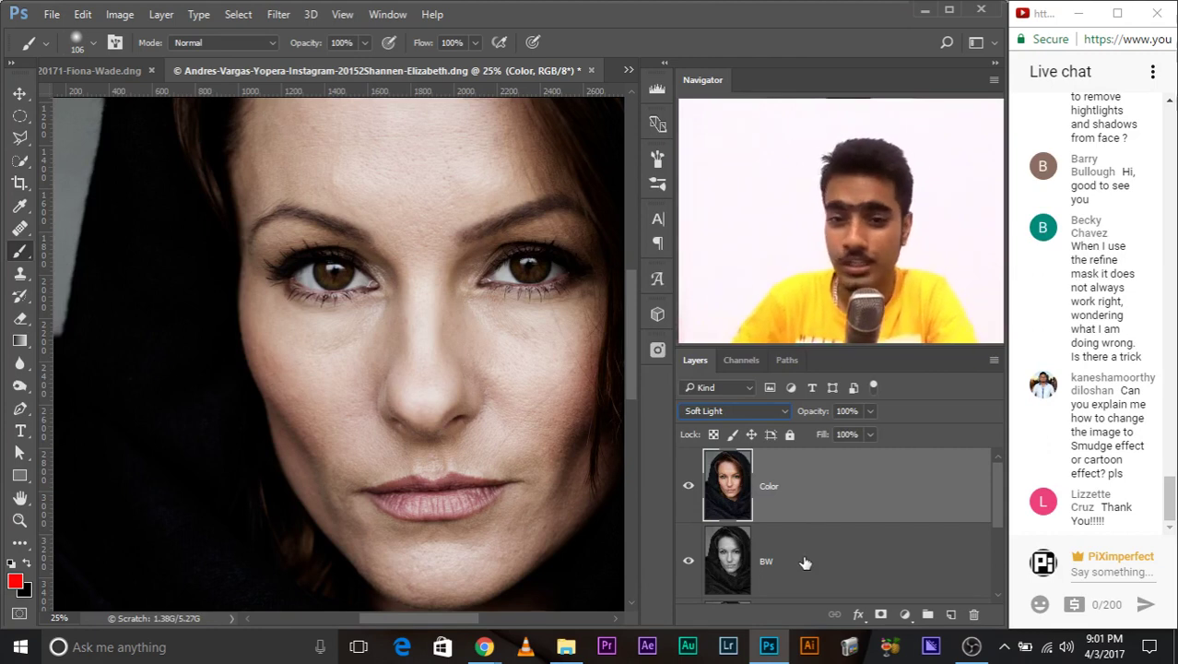
pyautogui.keyDown('shift'); pyautogui.click(801, 546); pyautogui.keyUp('shift')
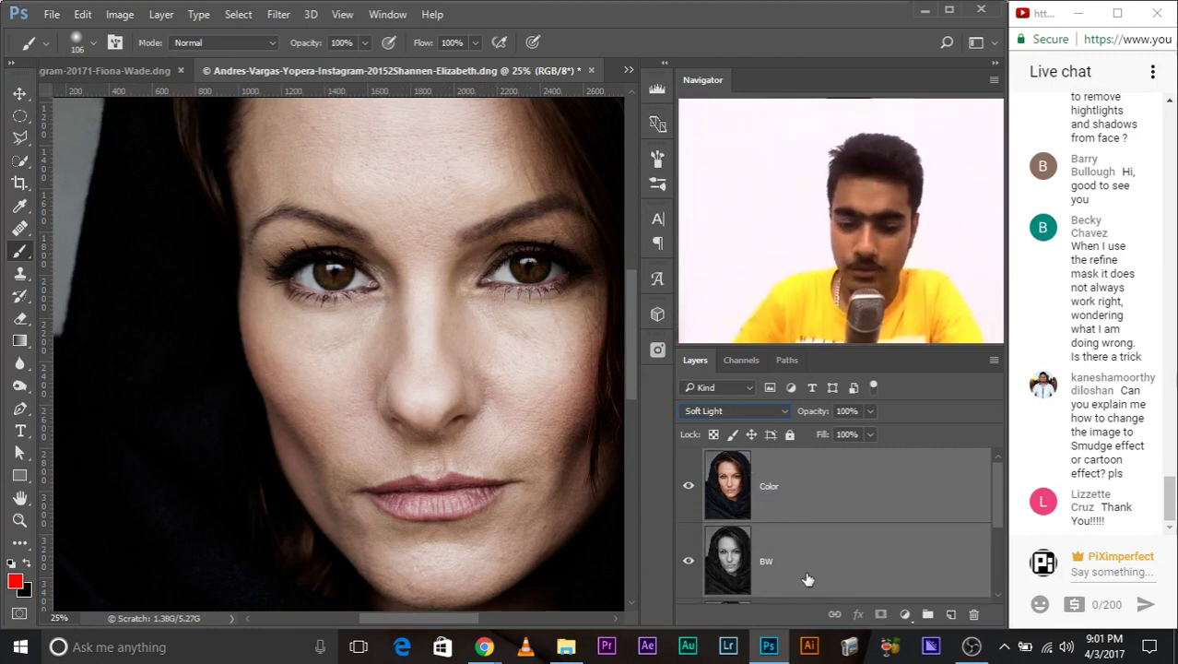
pyautogui.hotkey('ctrl', 'g')
# Lower Group 1's opacity to 75%.
pyautogui.click(869, 413)
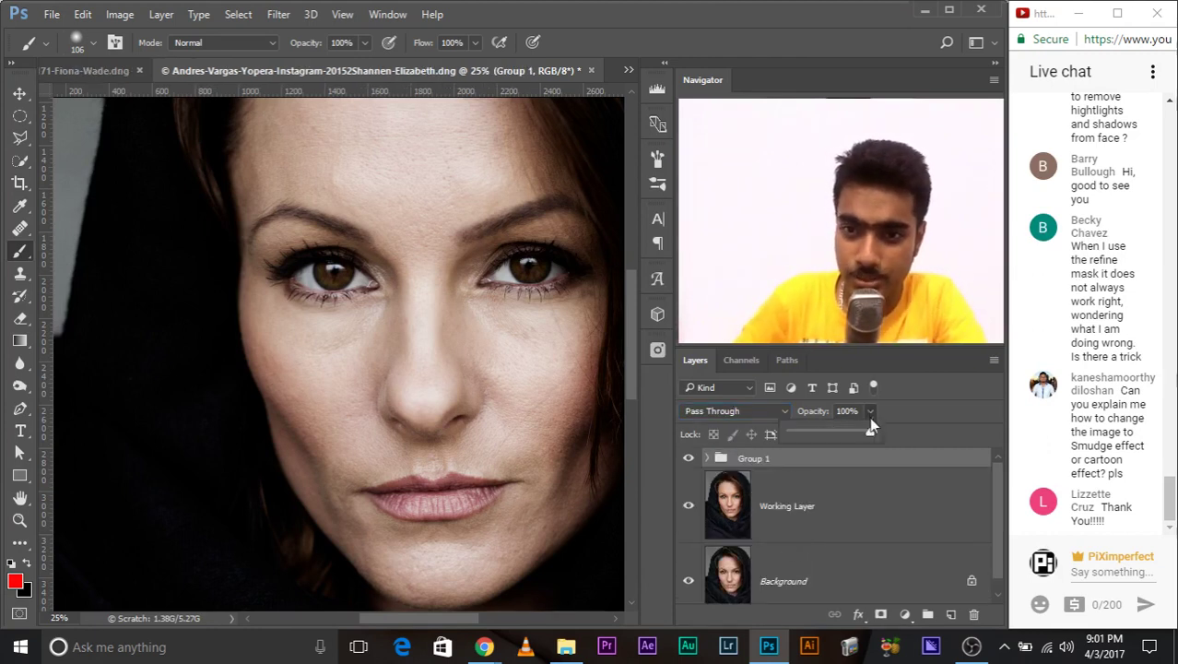
pyautogui.moveTo(839, 439)
pyautogui.mouseDown()
pyautogui.moveTo(818, 430)
pyautogui.moveTo(853, 435)
pyautogui.moveTo(782, 413)
pyautogui.mouseUp()
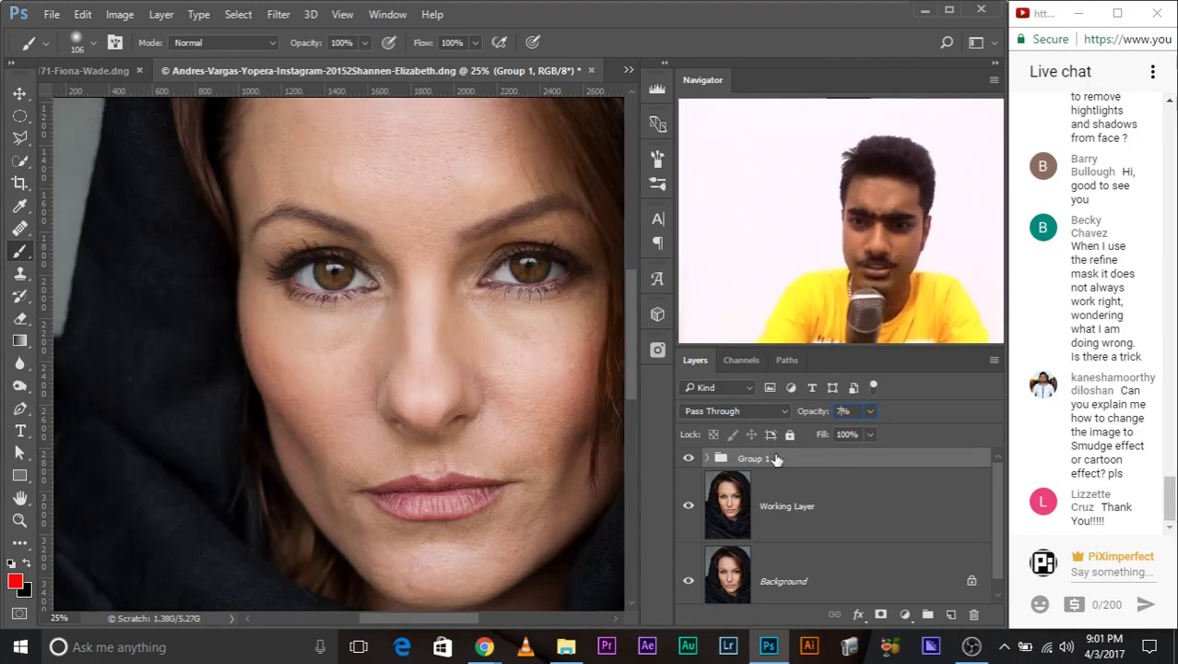
pyautogui.write('75')
pyautogui.press('Return')
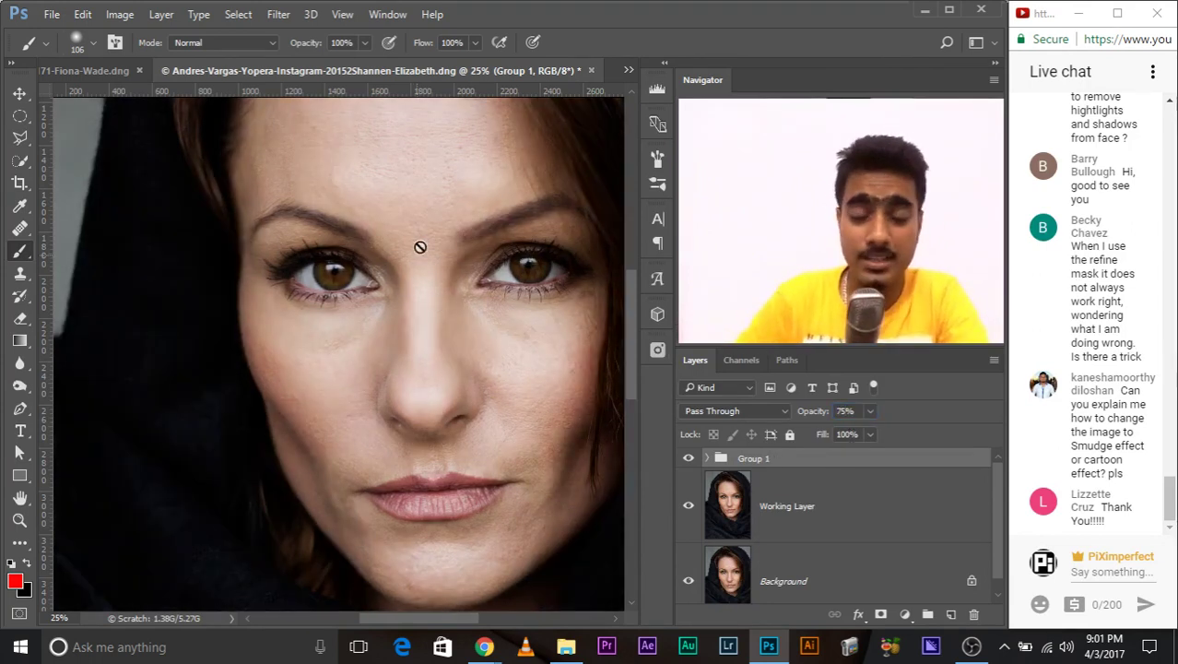
pyautogui.hotkey('ctrl', '-')
pyautogui.hotkey('ctrl', '-')
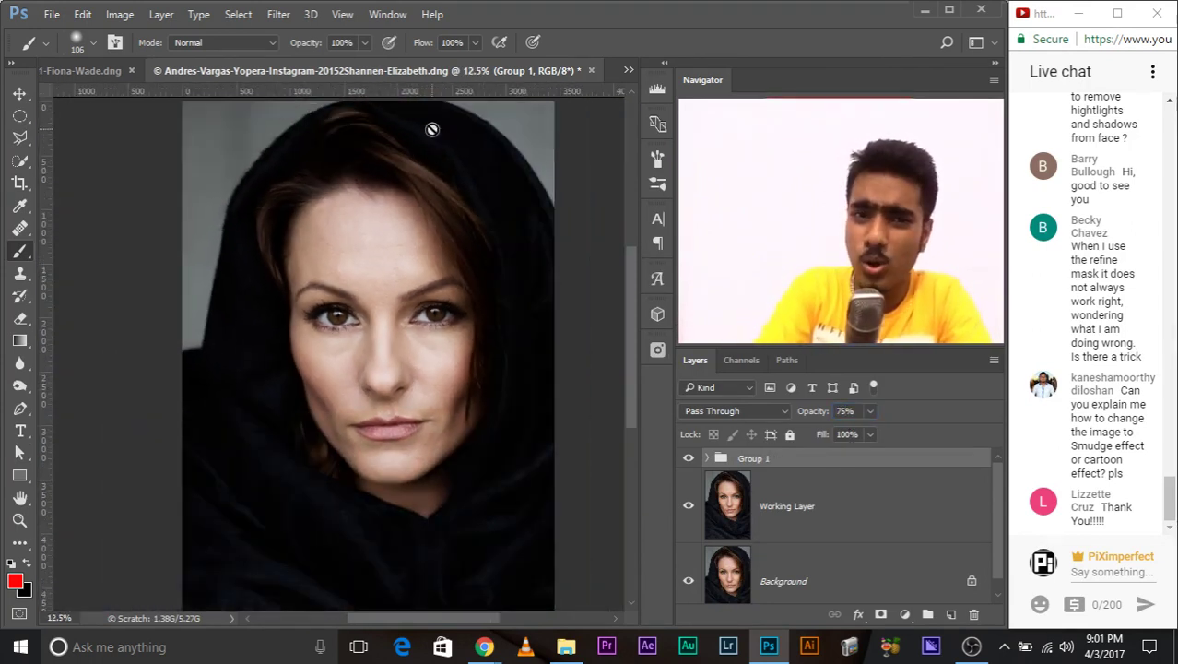
pyautogui.hotkey('ctrl', '+')
pyautogui.hotkey('ctrl', '+')
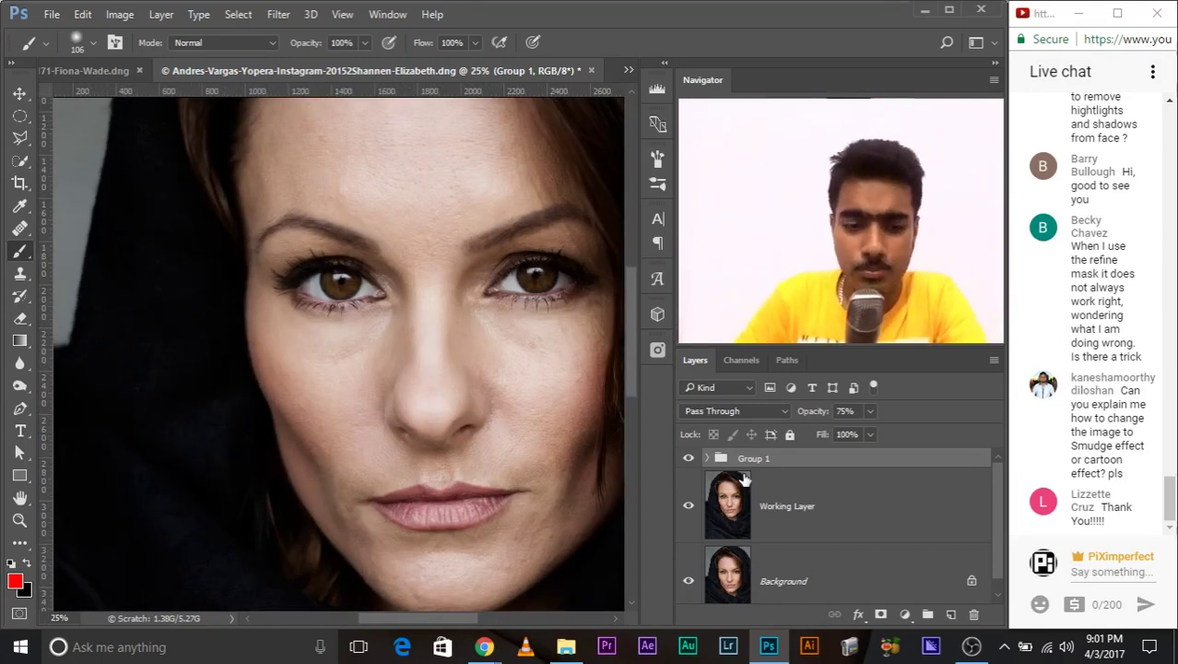
# Add a black mask to Group 1 and paint white over the forehead and chin with a large brush.
pyautogui.keyDown('alt'); pyautogui.click(880, 614); pyautogui.keyUp('alt')
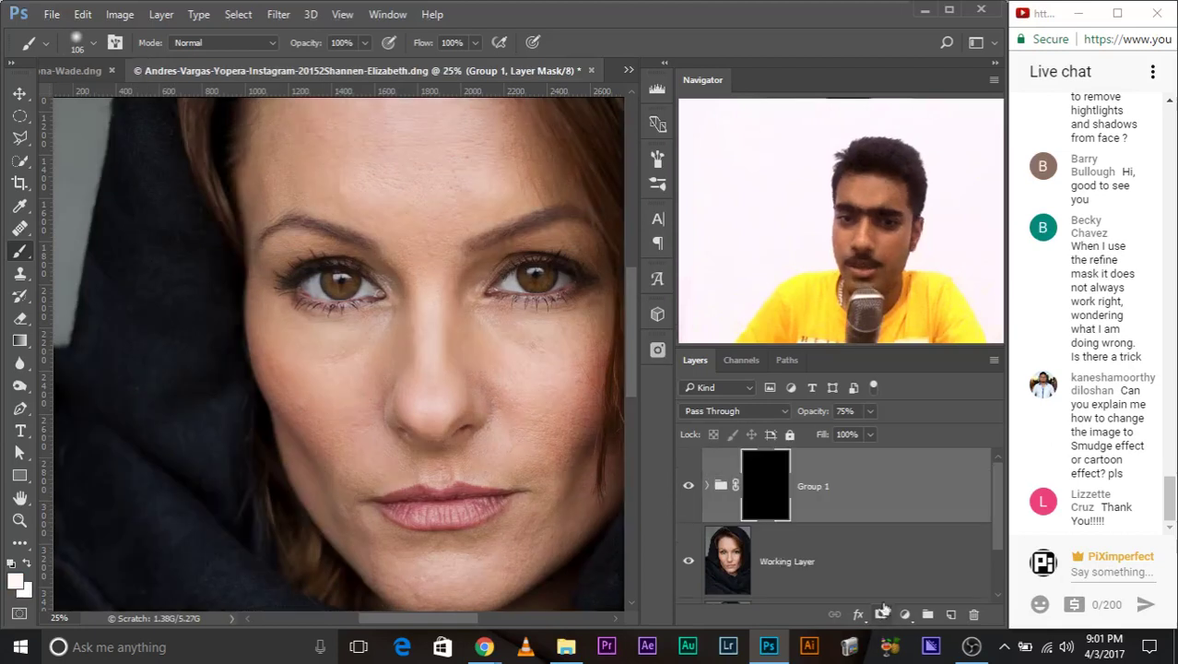
pyautogui.moveTo(366, 265); pyautogui.dragTo(338, 352)
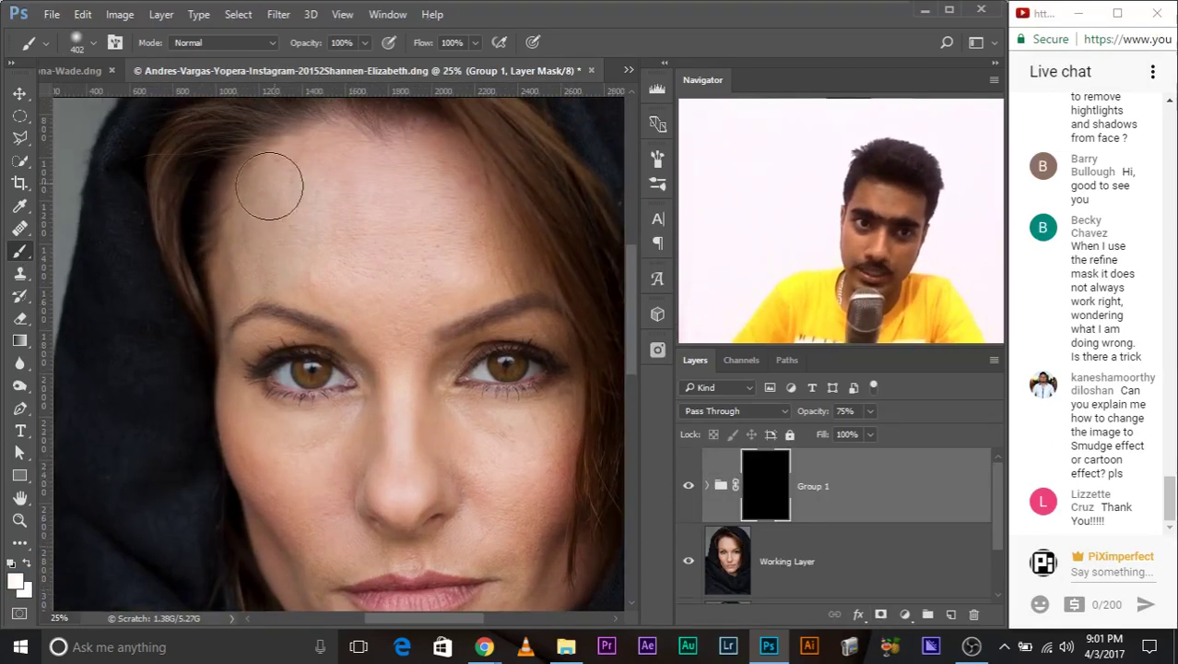
pyautogui.moveTo(356, 166)
pyautogui.mouseDown()
pyautogui.moveTo(395, 237)
pyautogui.moveTo(463, 211)
pyautogui.moveTo(411, 271)
pyautogui.moveTo(267, 300)
pyautogui.moveTo(385, 343)
pyautogui.moveTo(419, 431)
pyautogui.moveTo(381, 324)
pyautogui.moveTo(302, 350)
pyautogui.moveTo(216, 336)
pyautogui.moveTo(327, 334)
pyautogui.moveTo(263, 336)
pyautogui.moveTo(175, 276)
pyautogui.moveTo(224, 395)
pyautogui.moveTo(382, 429)
pyautogui.moveTo(513, 369)
pyautogui.moveTo(500, 342)
pyautogui.moveTo(521, 316)
pyautogui.moveTo(474, 467)
pyautogui.moveTo(535, 475)
pyautogui.moveTo(444, 544)
pyautogui.moveTo(286, 544)
pyautogui.mouseUp()
pyautogui.moveTo(435, 482)
pyautogui.mouseDown()
pyautogui.moveTo(185, 423)
pyautogui.moveTo(382, 540)
pyautogui.mouseUp()
pyautogui.scroll(-3, 382, 540)
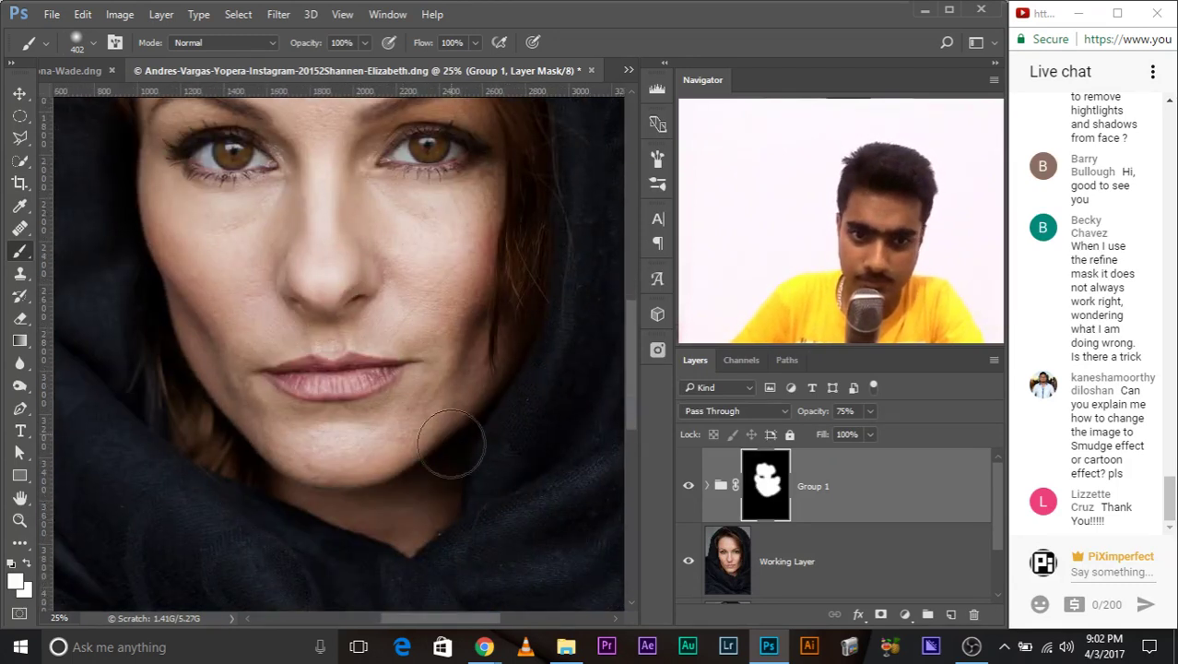
pyautogui.scroll(4, 413, 403)
pyautogui.scroll(1, 442, 388)
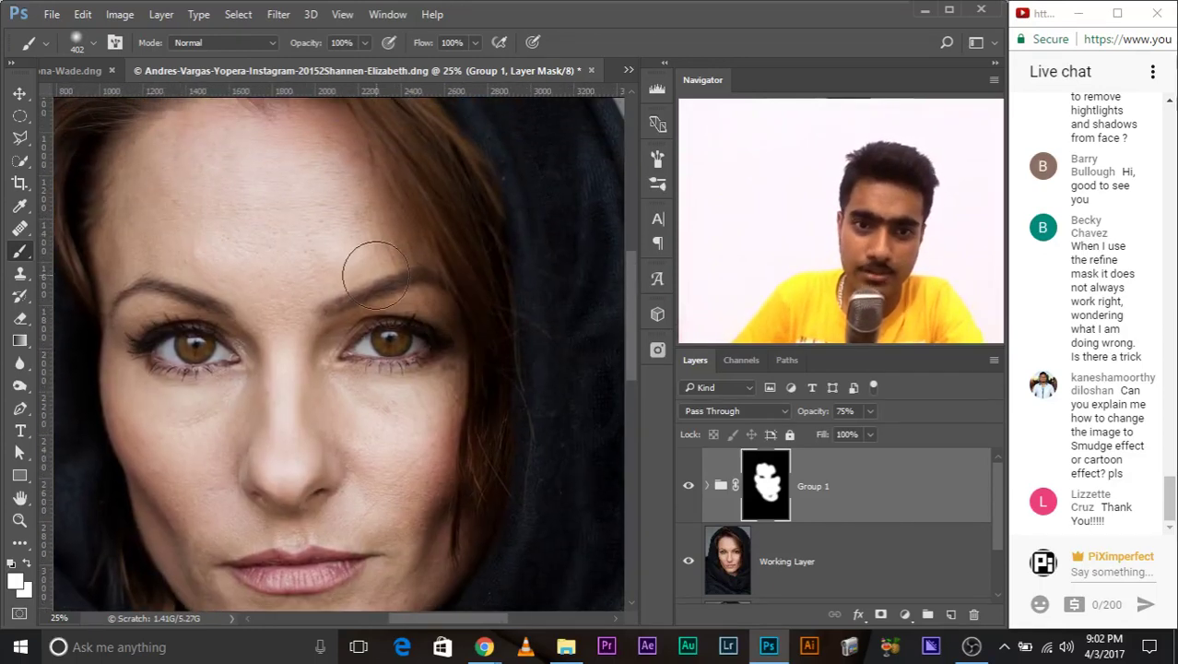
pyautogui.hscroll(-2, 398, 186)
pyautogui.scroll(2, 398, 186)
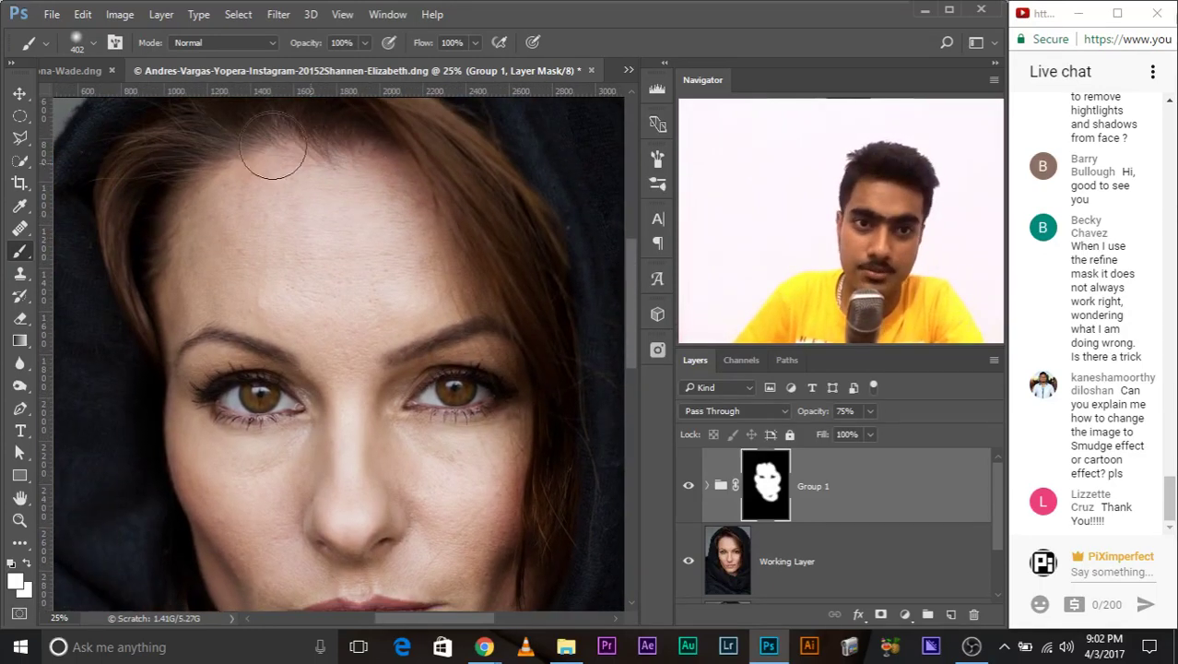
pyautogui.moveTo(269, 304); pyautogui.dragTo(258, 199)
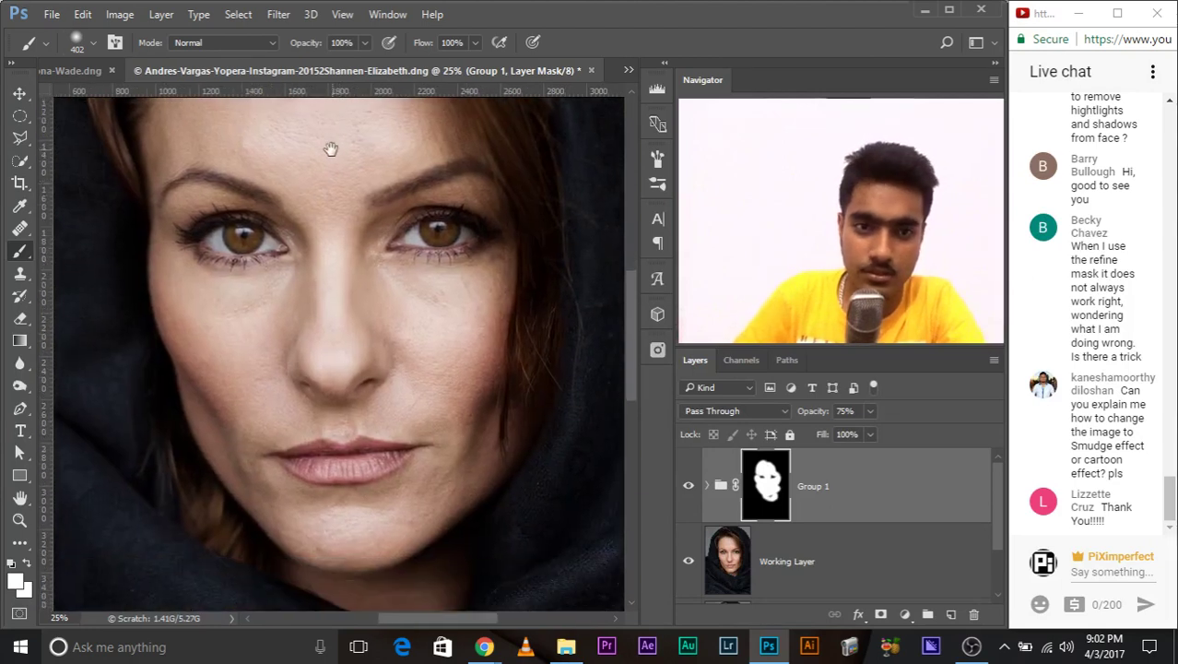
pyautogui.hotkey('ctrl', '-')
pyautogui.hotkey('ctrl', '-')
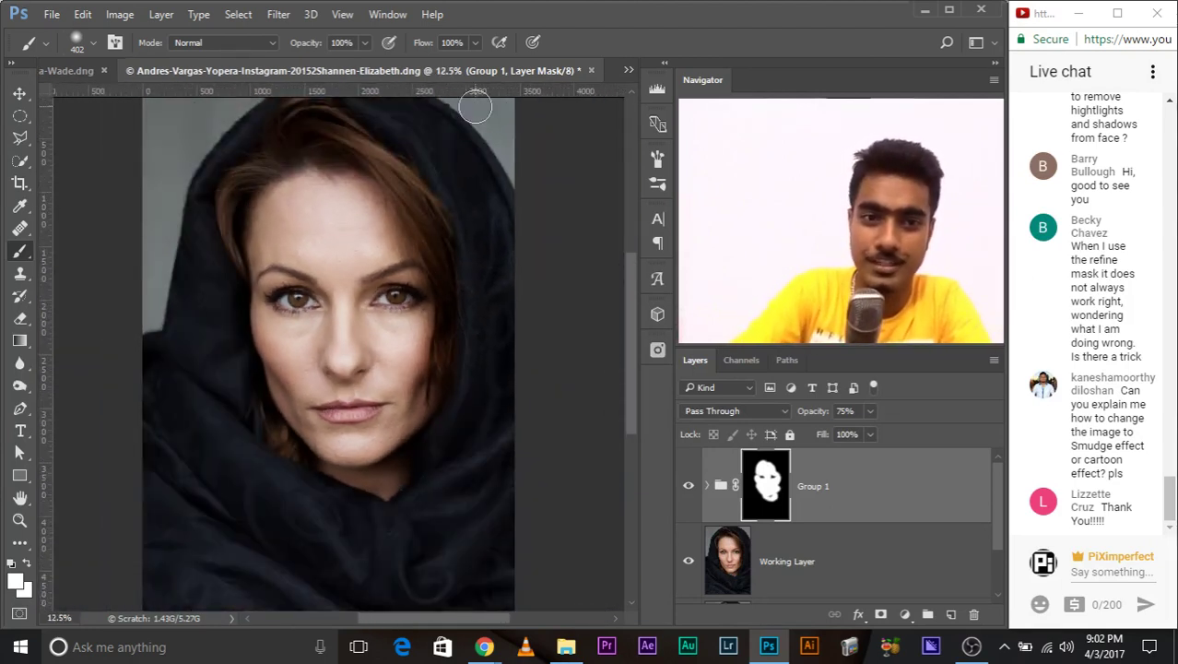
pyautogui.click(689, 486)
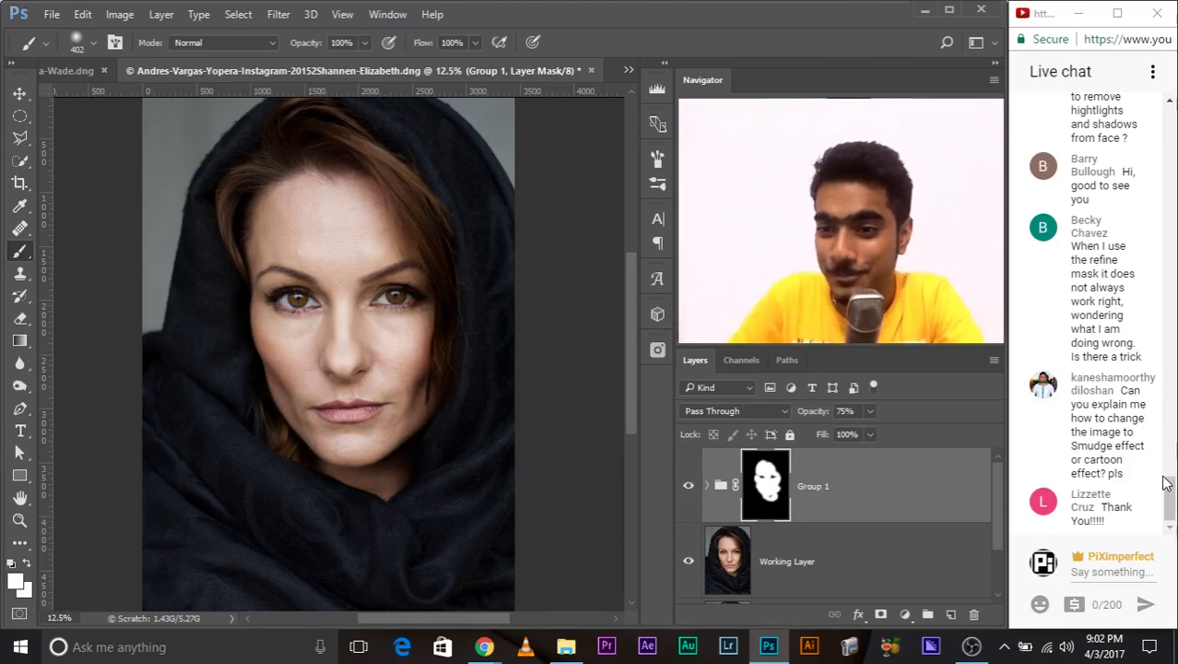
pyautogui.scroll(1, 1171, 486)
pyautogui.moveTo(1173, 486); pyautogui.dragTo(1171, 479)
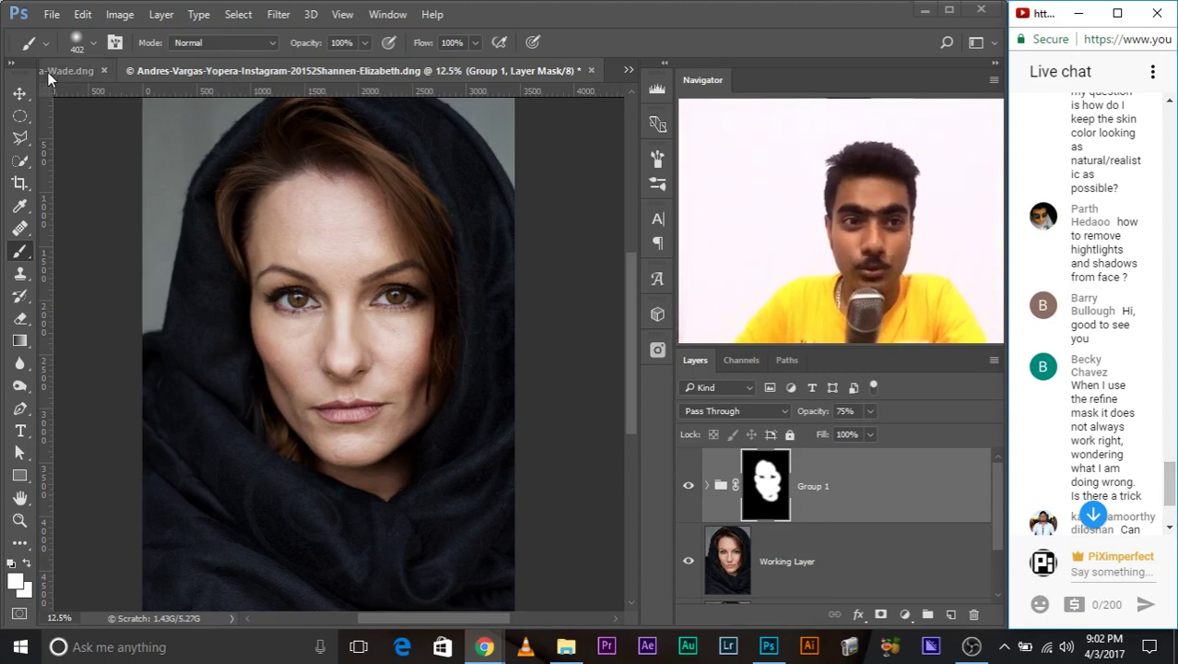
pyautogui.click(632, 75)
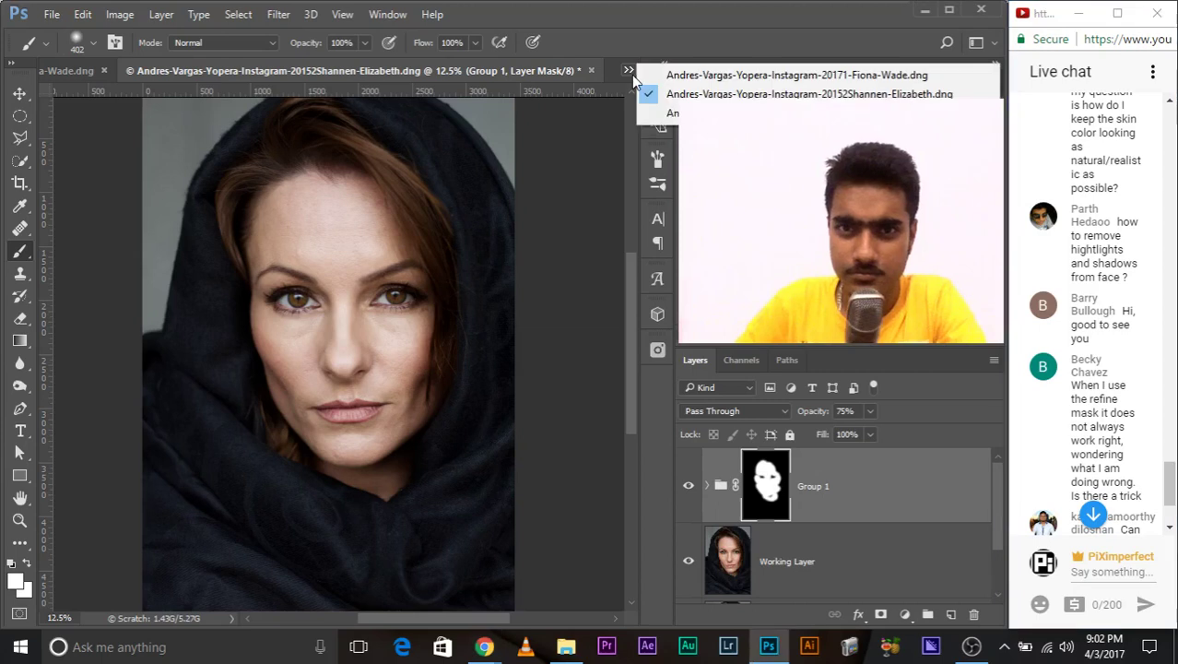
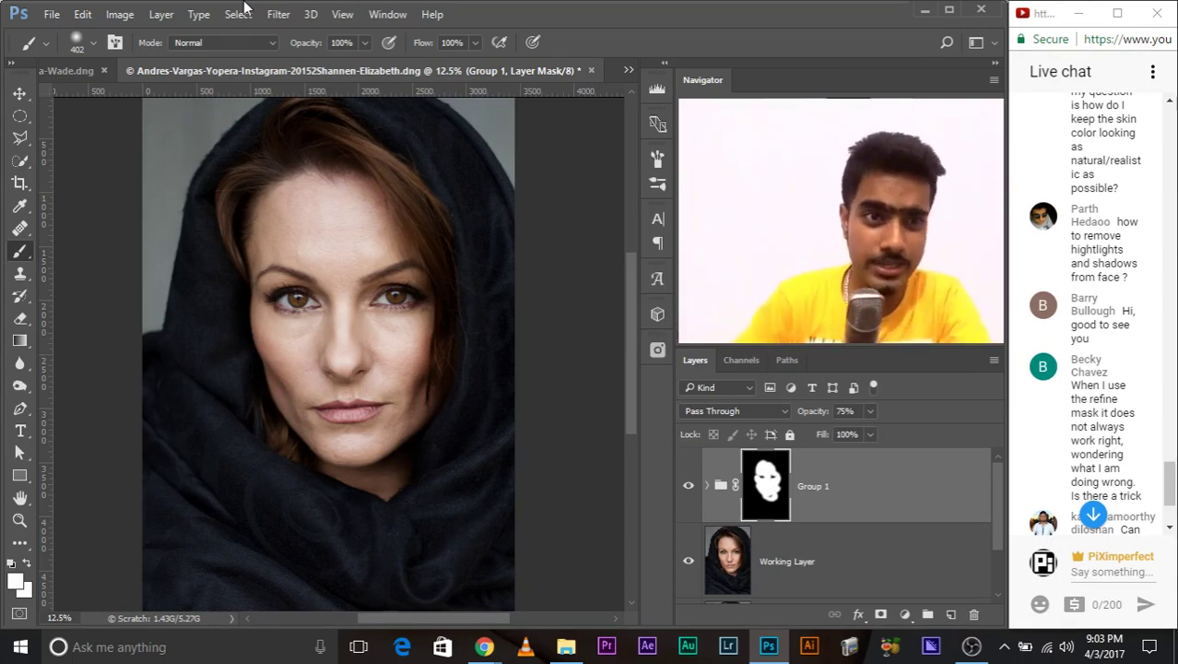
# Return to the hooded woman's portrait and insert the Pexels photo of the smiling man in a suit.
pyautogui.click(628, 71)
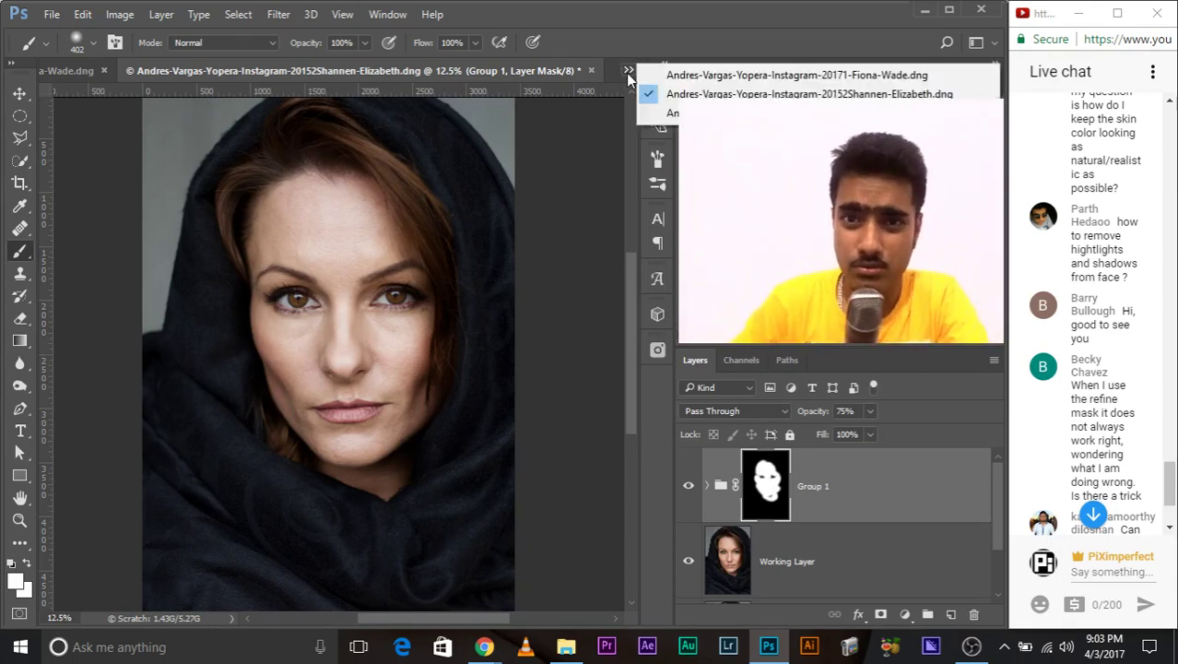
pyautogui.click(647, 118)
pyautogui.click(304, 71)
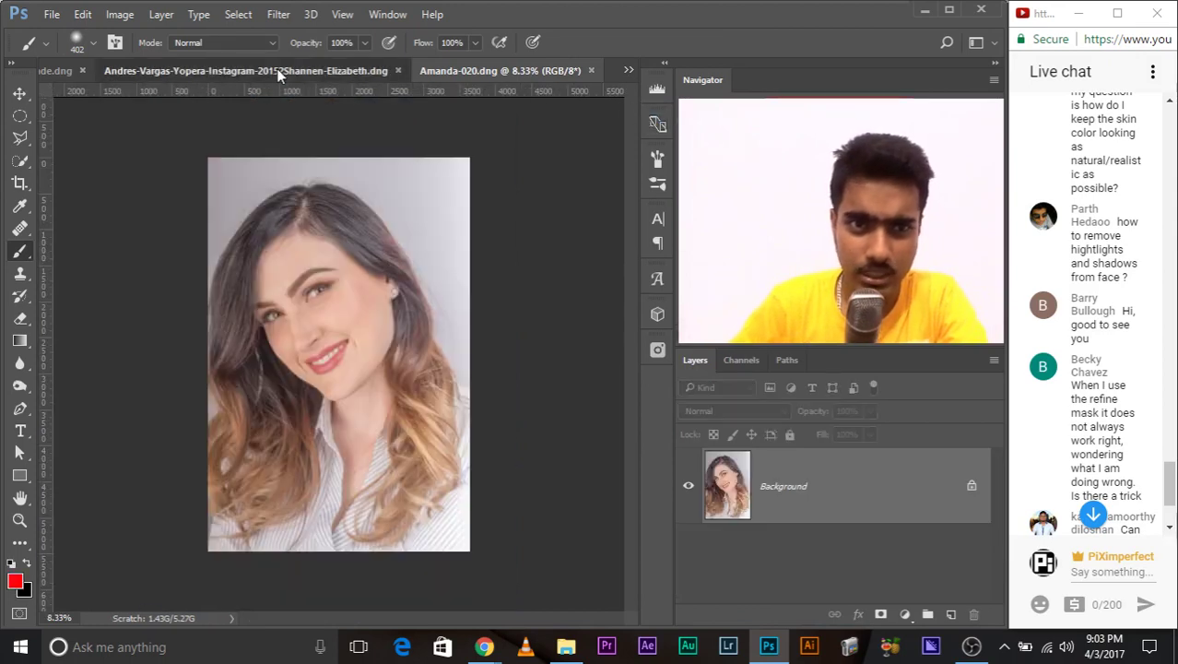
pyautogui.click(657, 315)
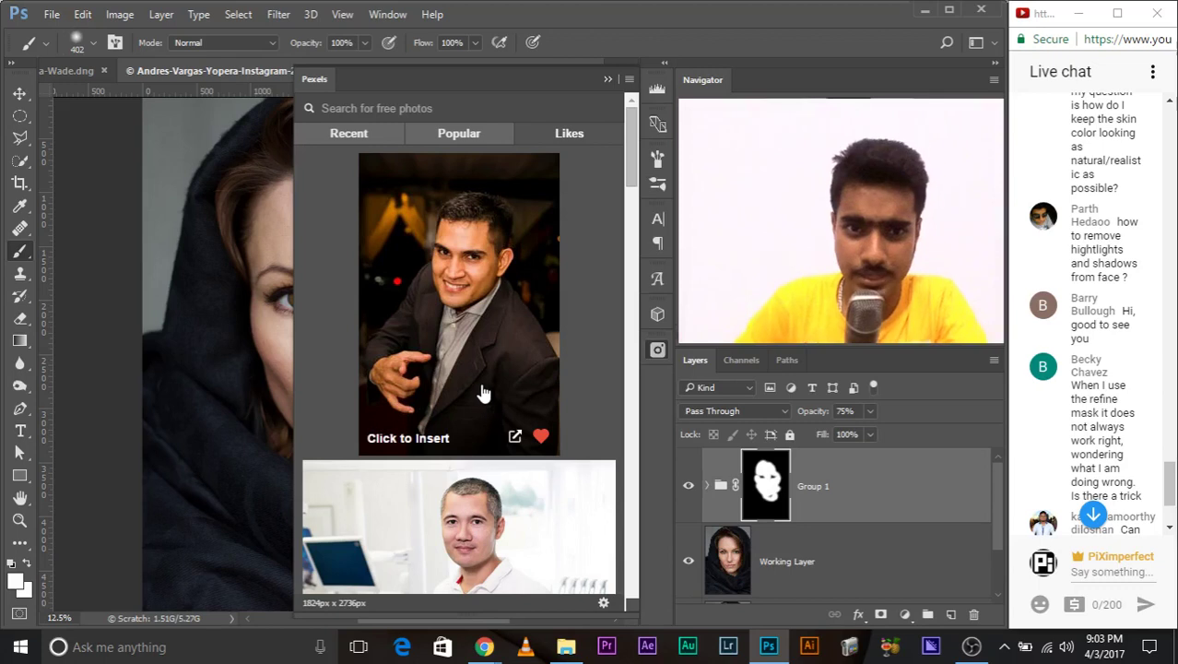
pyautogui.click(462, 288)
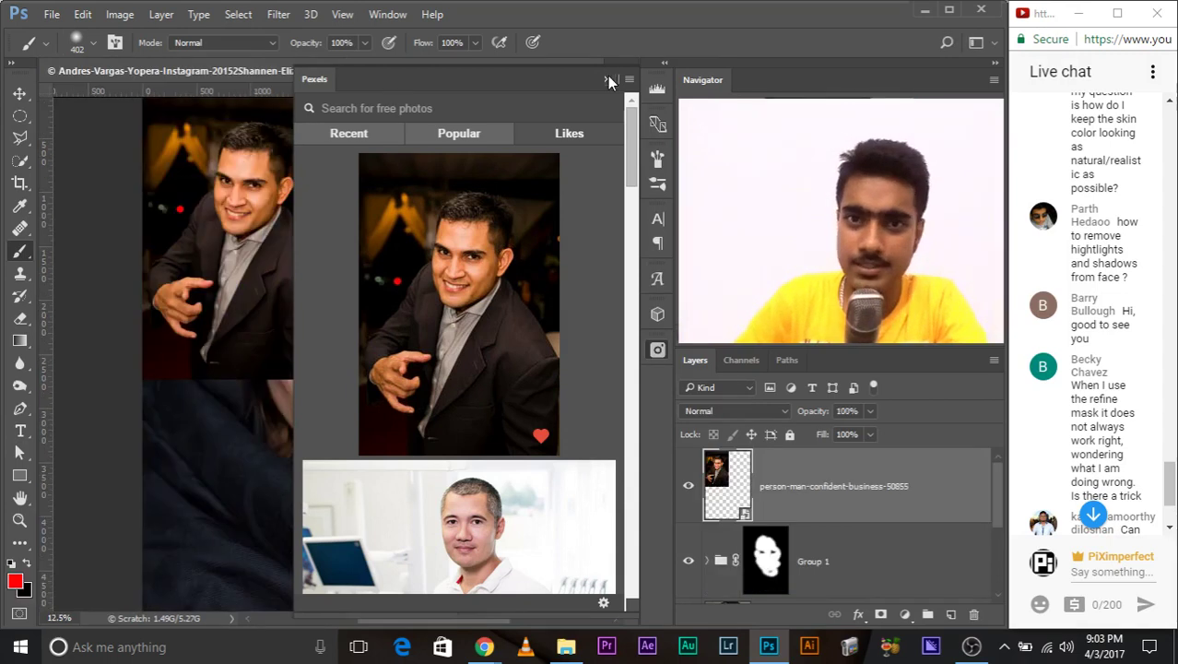
# Scroll through the Pexels stock photo browser again, then close it.
pyautogui.click(658, 351)
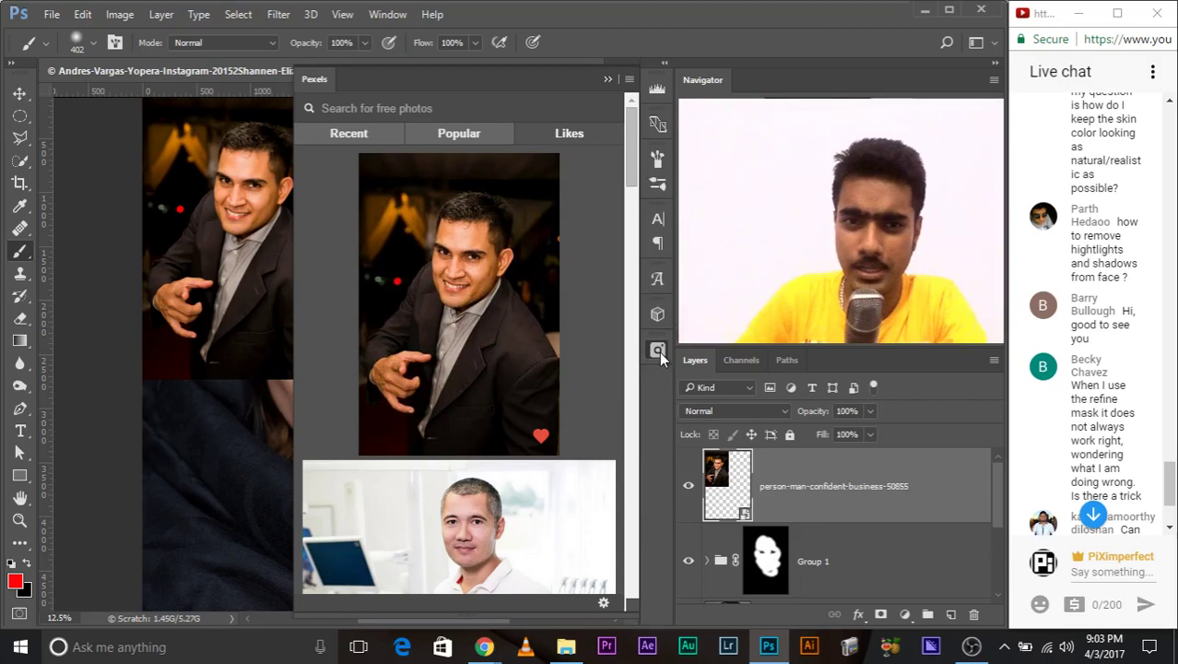
pyautogui.scroll(-5, 510, 334)
pyautogui.scroll(-5, 510, 334)
pyautogui.scroll(-3, 599, 367)
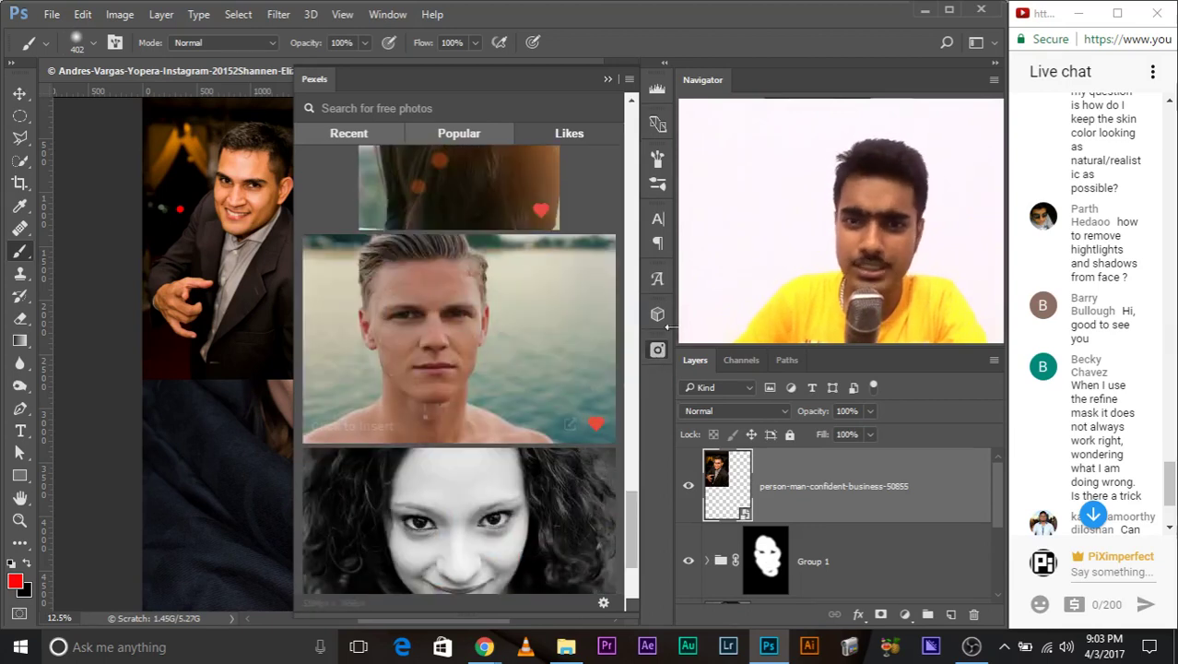
pyautogui.click(658, 350)
# Scale the man's photo to about 200% and zoom in on his face.
pyautogui.hotkey('ctrl', 't')
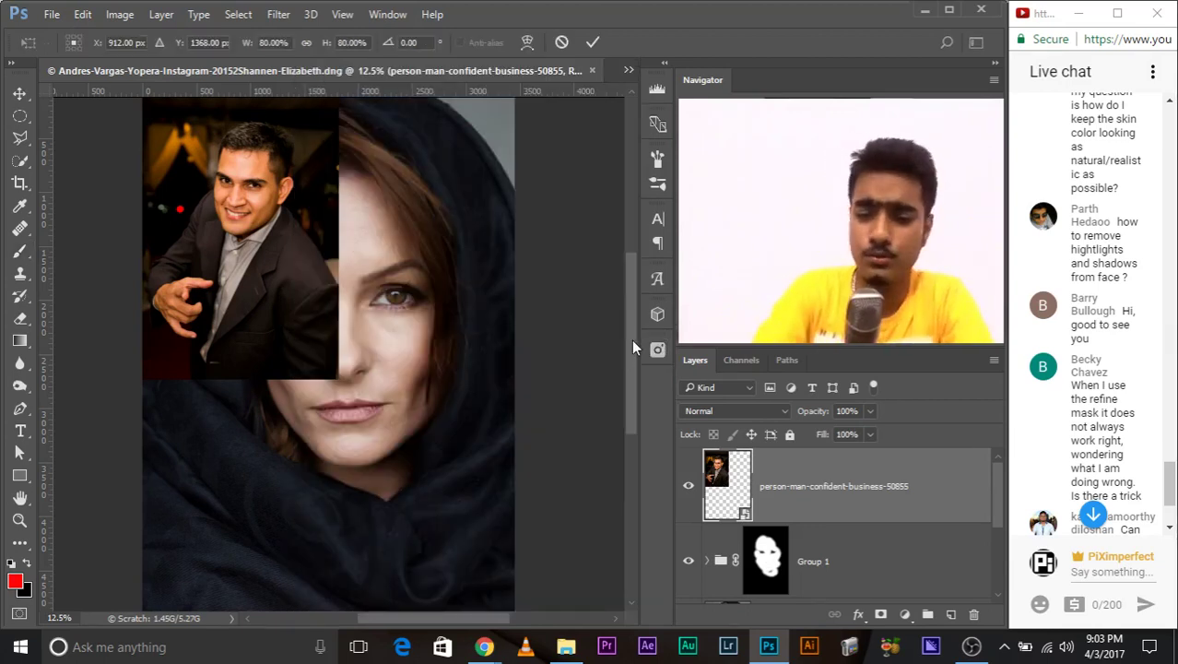
pyautogui.hotkey('ctrl', '-')
pyautogui.hotkey('ctrl', '-')
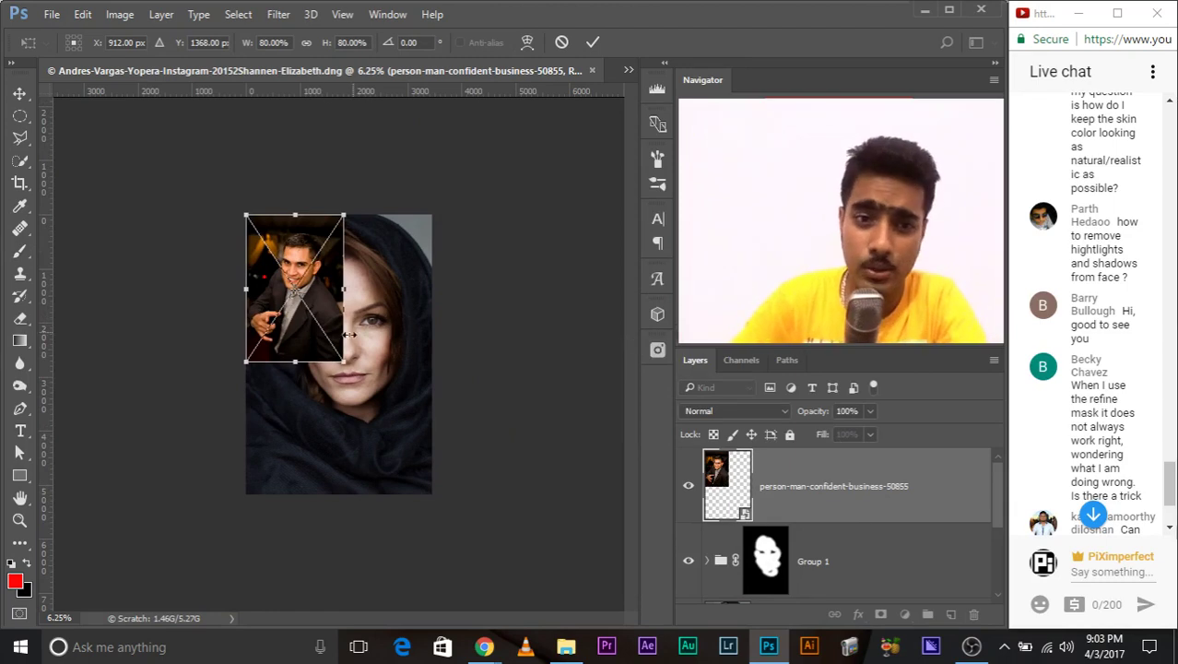
pyautogui.moveTo(344, 363); pyautogui.dragTo(493, 584)
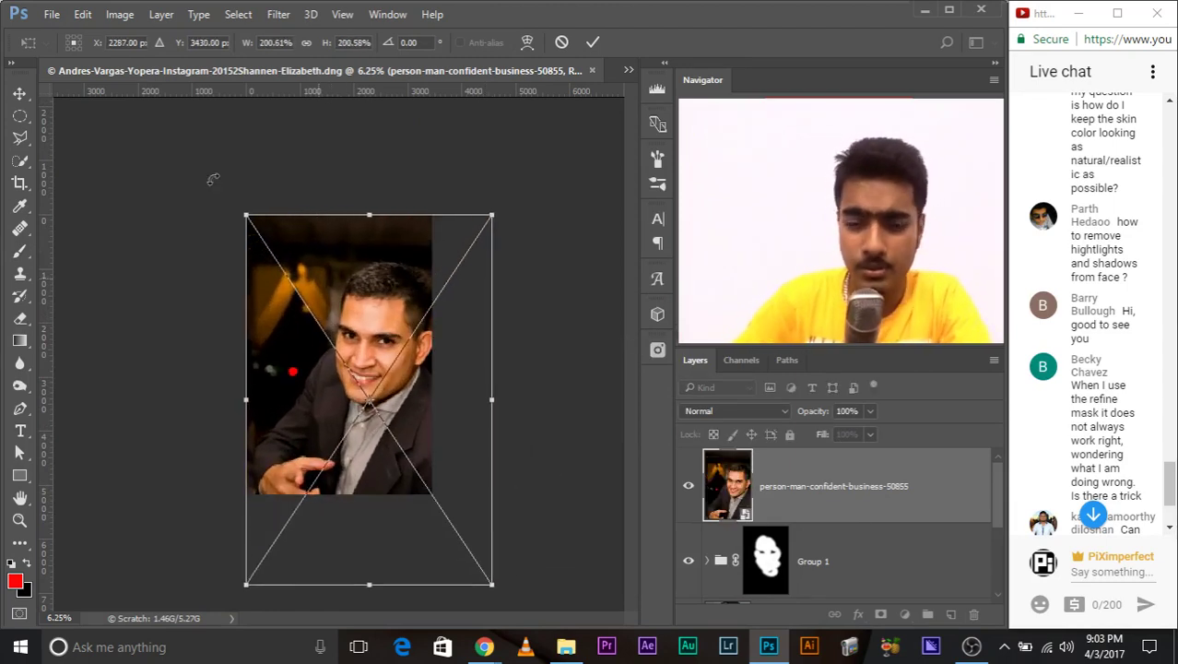
pyautogui.press('Return')
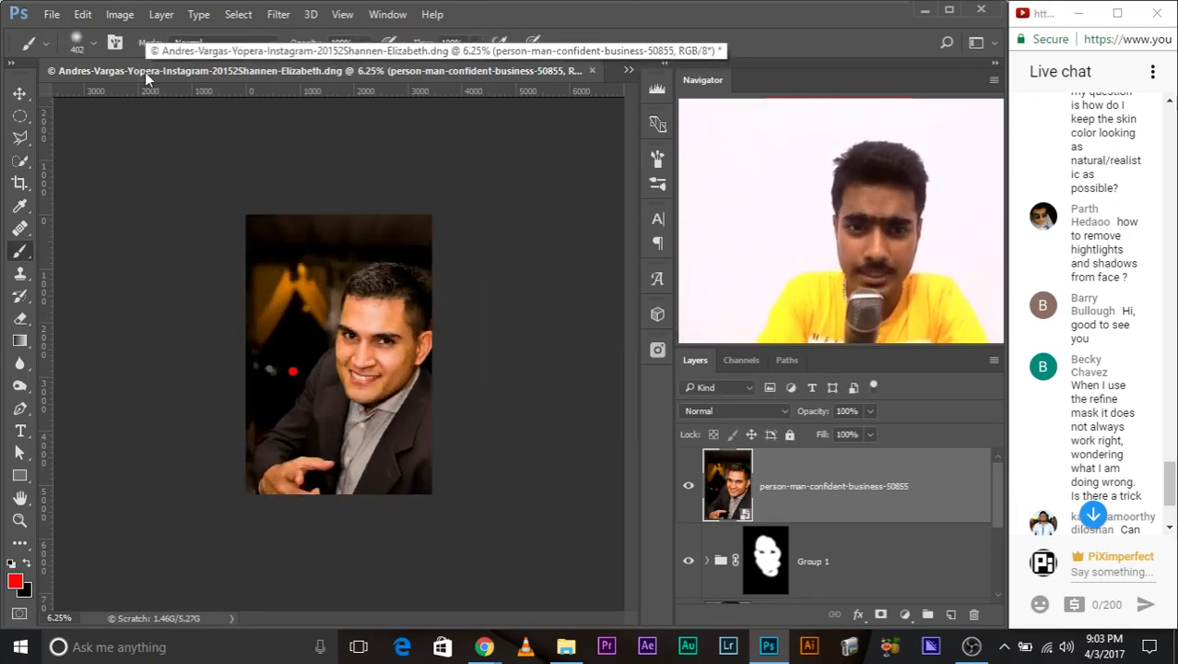
pyautogui.hotkey('ctrl', '+')
pyautogui.hotkey('ctrl', '+')
pyautogui.hotkey('ctrl', '+')
pyautogui.hotkey('ctrl', '+')
pyautogui.hotkey('ctrl', '+')
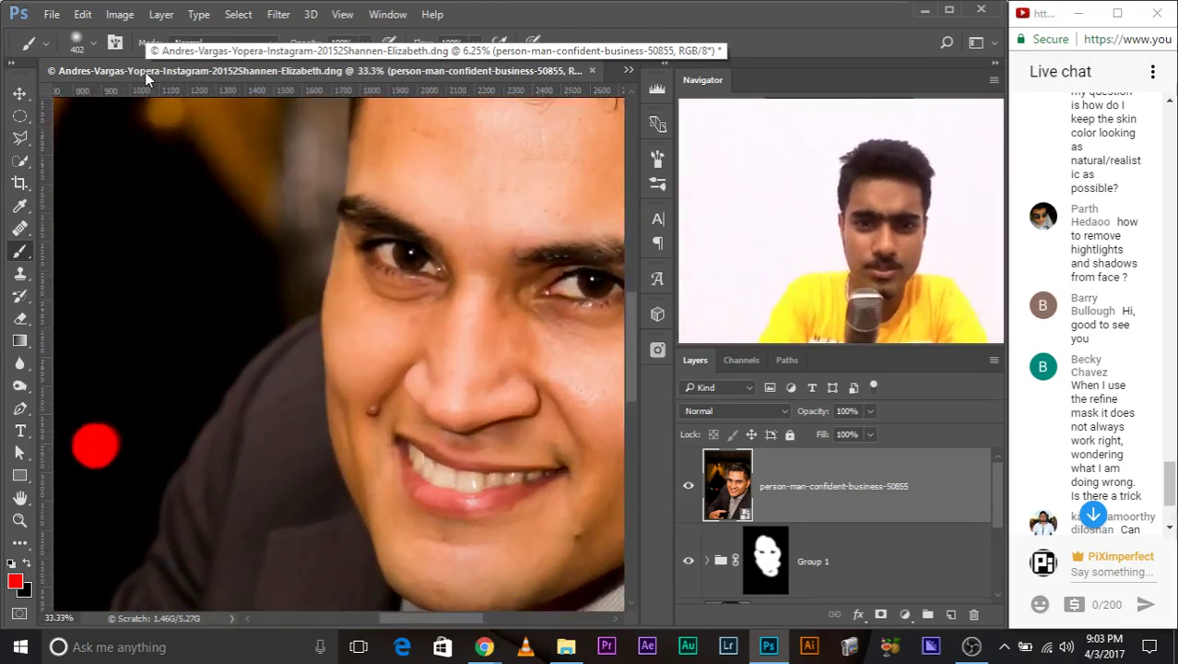
pyautogui.hotkey('ctrl', '+')
# Pan across the man's face and rasterize his photo layer.
pyautogui.moveTo(487, 345); pyautogui.dragTo(313, 367)
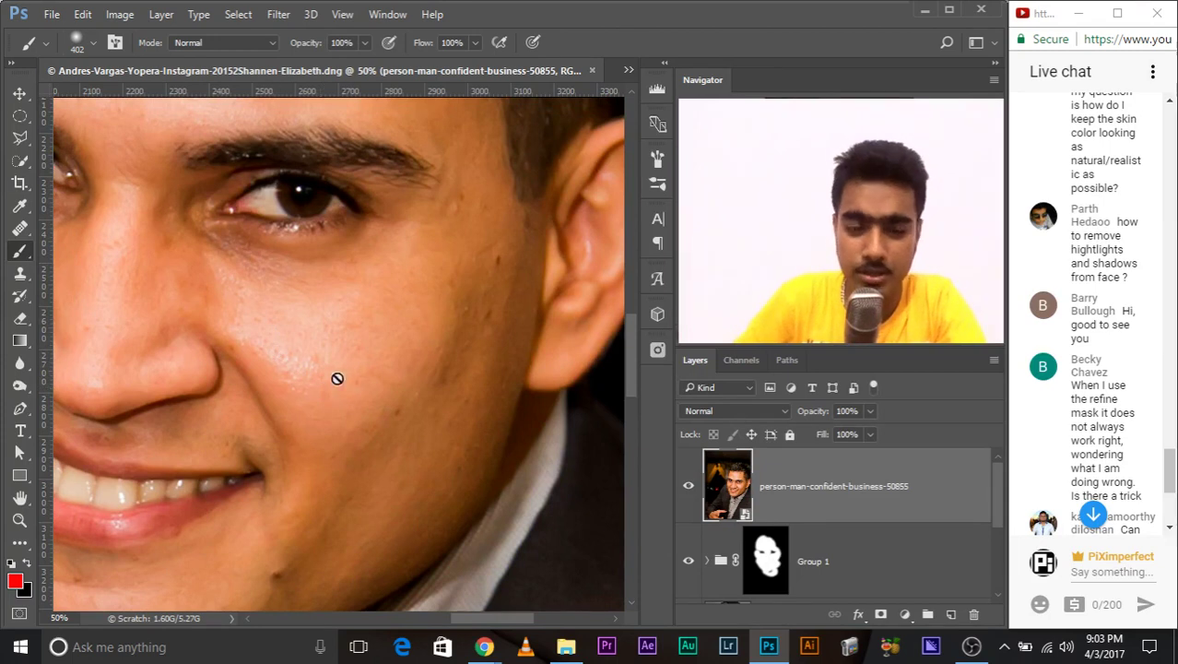
pyautogui.moveTo(322, 300); pyautogui.dragTo(329, 315)
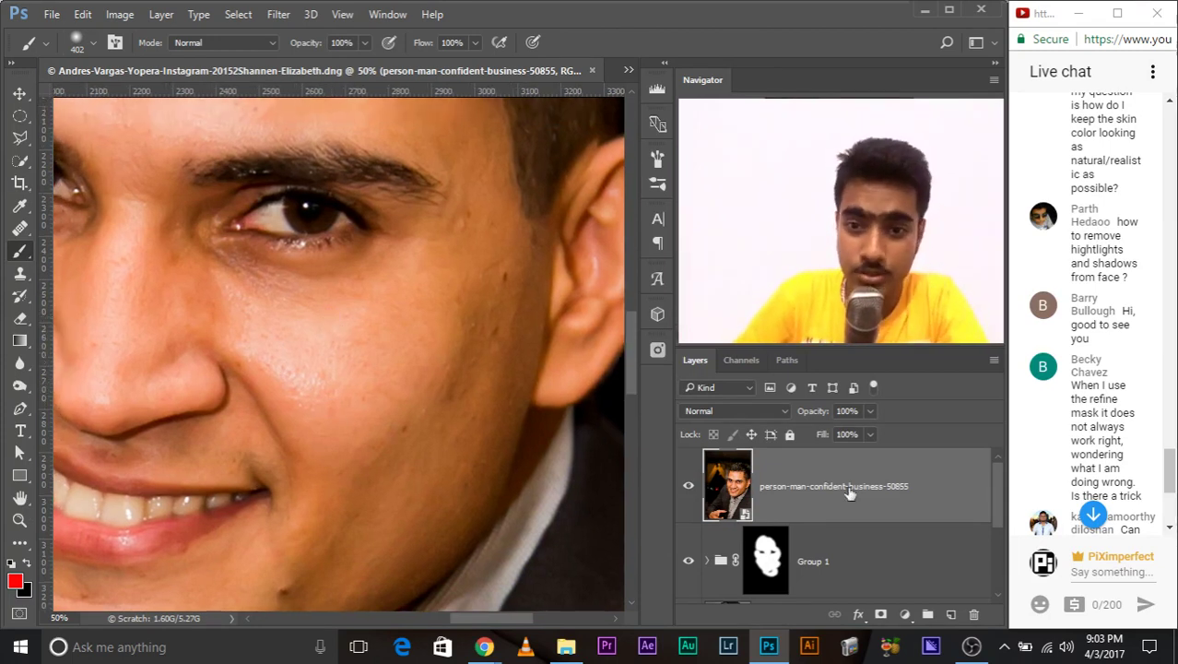
pyautogui.rightClick(845, 487)
pyautogui.click(595, 382)
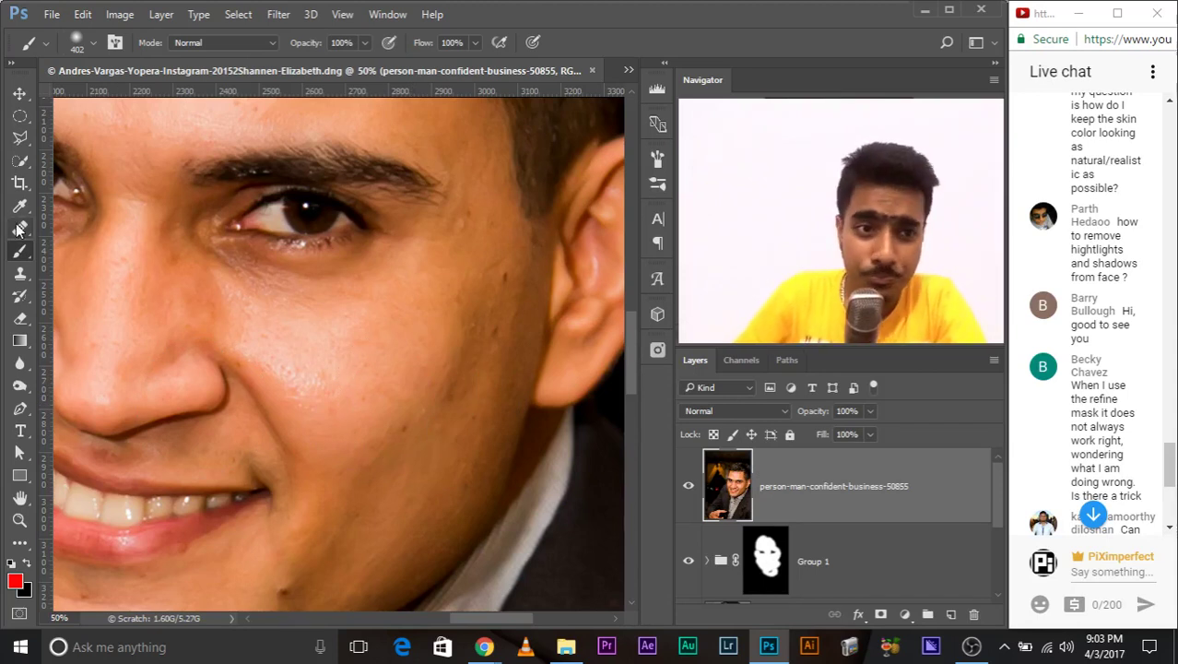
# With the Patch Tool, patch a rough cheek area using cleaner lower-cheek skin.
pyautogui.moveTo(19, 228); pyautogui.dragTo(61, 243)
pyautogui.click(88, 261)
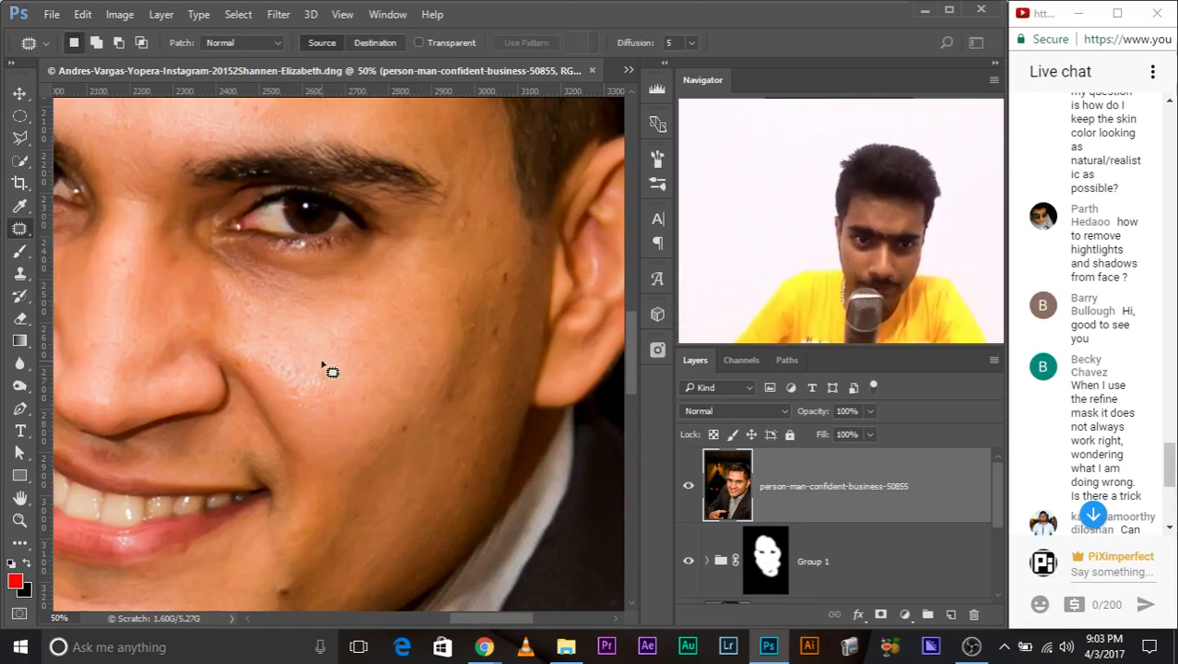
pyautogui.moveTo(351, 350); pyautogui.dragTo(250, 334)
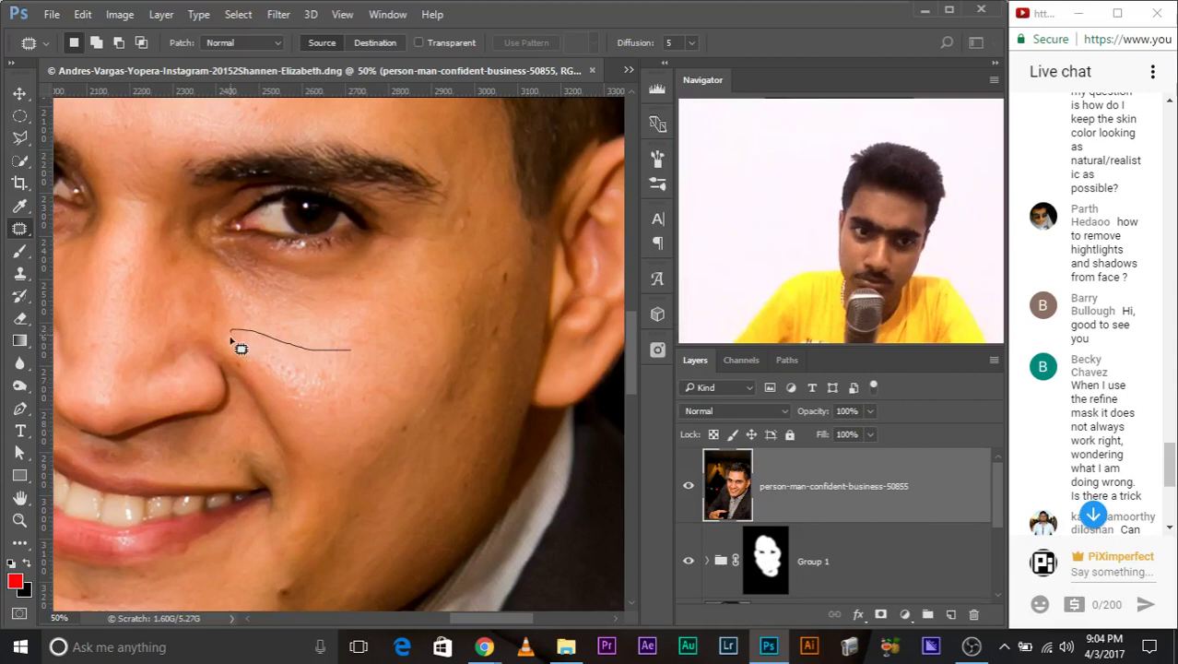
pyautogui.moveTo(313, 424); pyautogui.dragTo(315, 422)
pyautogui.moveTo(349, 367)
pyautogui.mouseDown()
pyautogui.moveTo(419, 447)
pyautogui.moveTo(434, 369)
pyautogui.mouseUp()
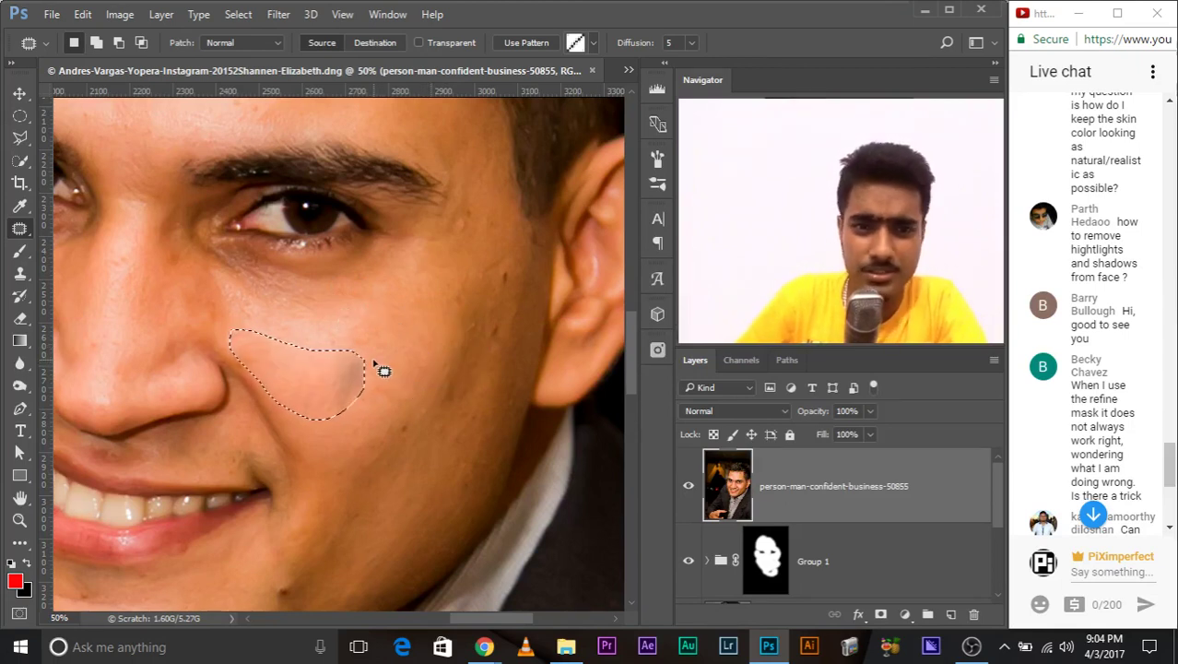
pyautogui.moveTo(324, 381)
pyautogui.mouseDown()
pyautogui.moveTo(420, 476)
pyautogui.moveTo(418, 347)
pyautogui.mouseUp()
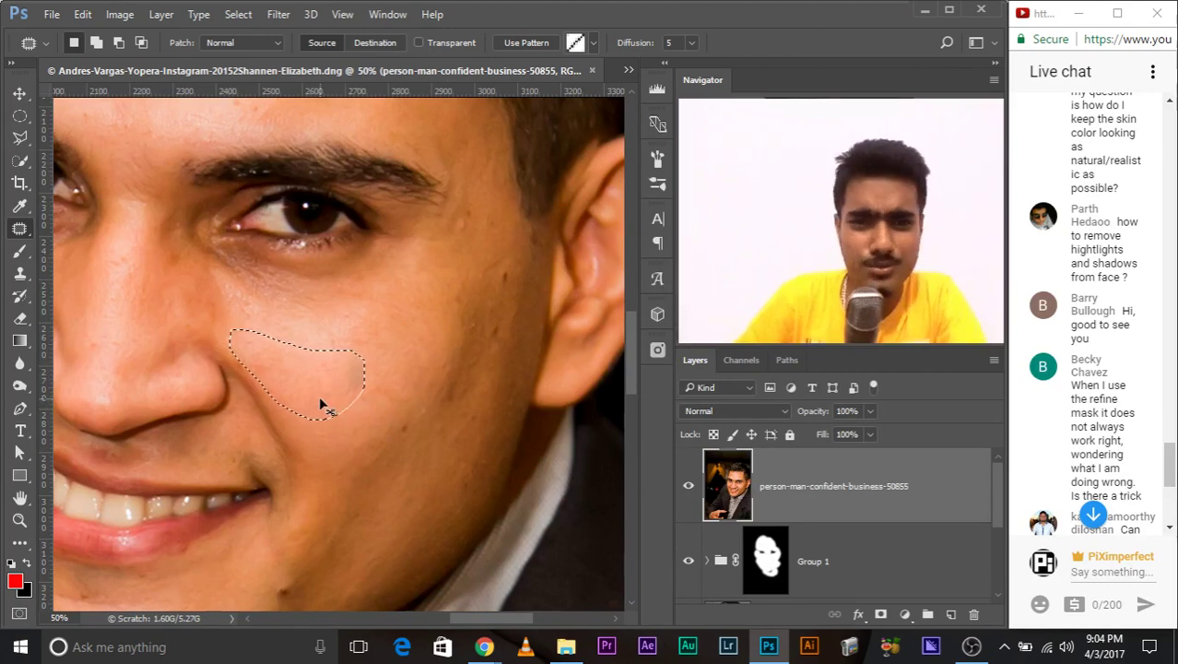
# Fade the patch to partial opacity and deselect it.
pyautogui.press('shift')
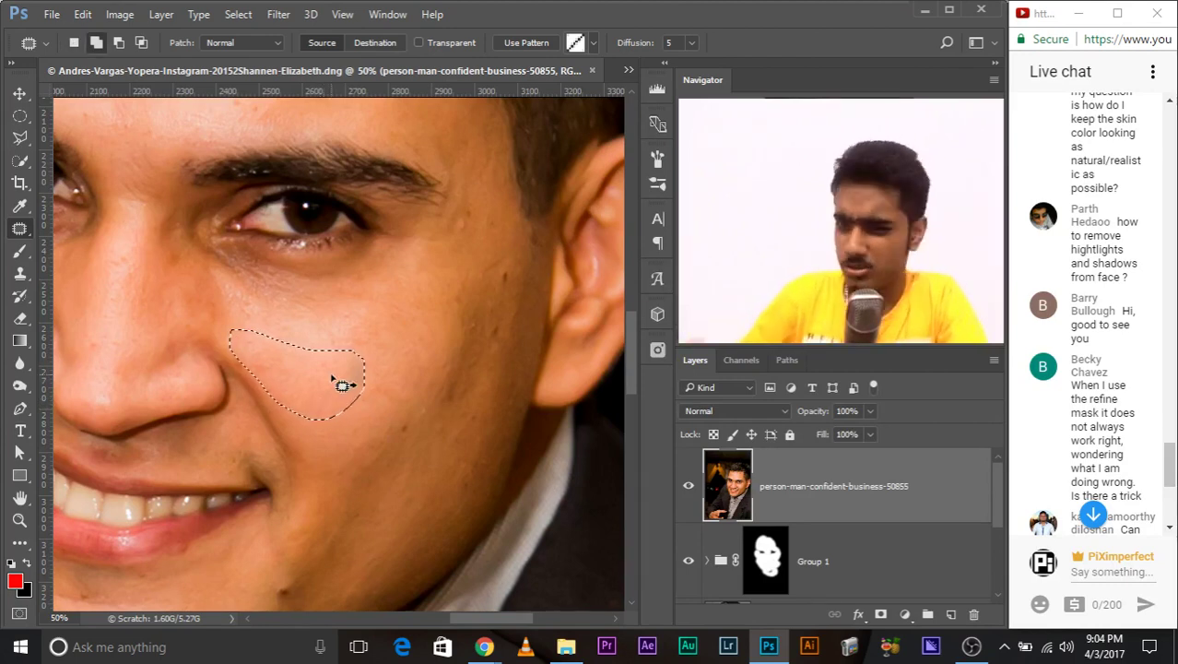
pyautogui.hotkey('ctrl', 'shift', 'f')
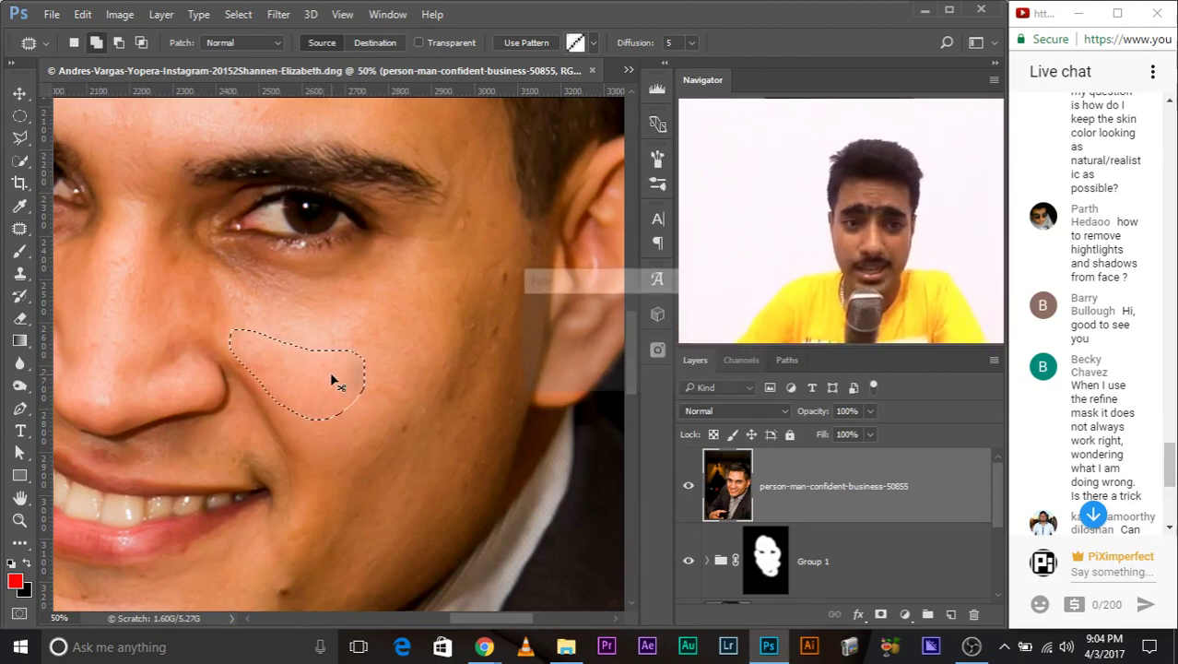
pyautogui.moveTo(596, 333); pyautogui.dragTo(578, 330)
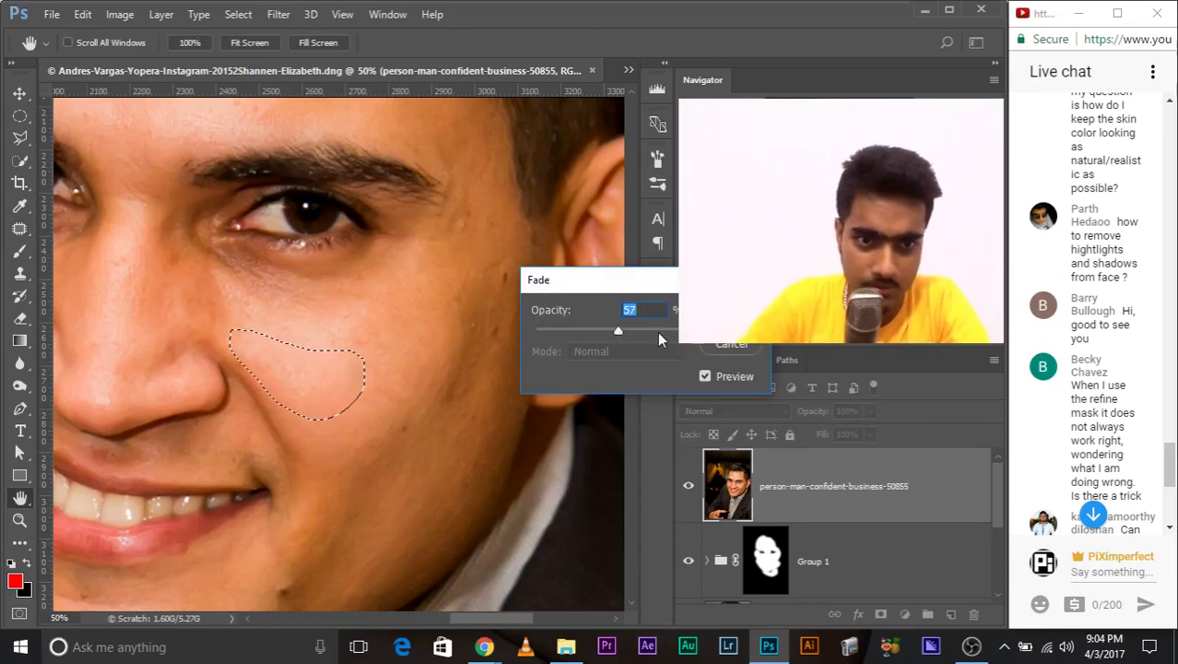
pyautogui.press('Return')
pyautogui.hotkey('ctrl', 'd')
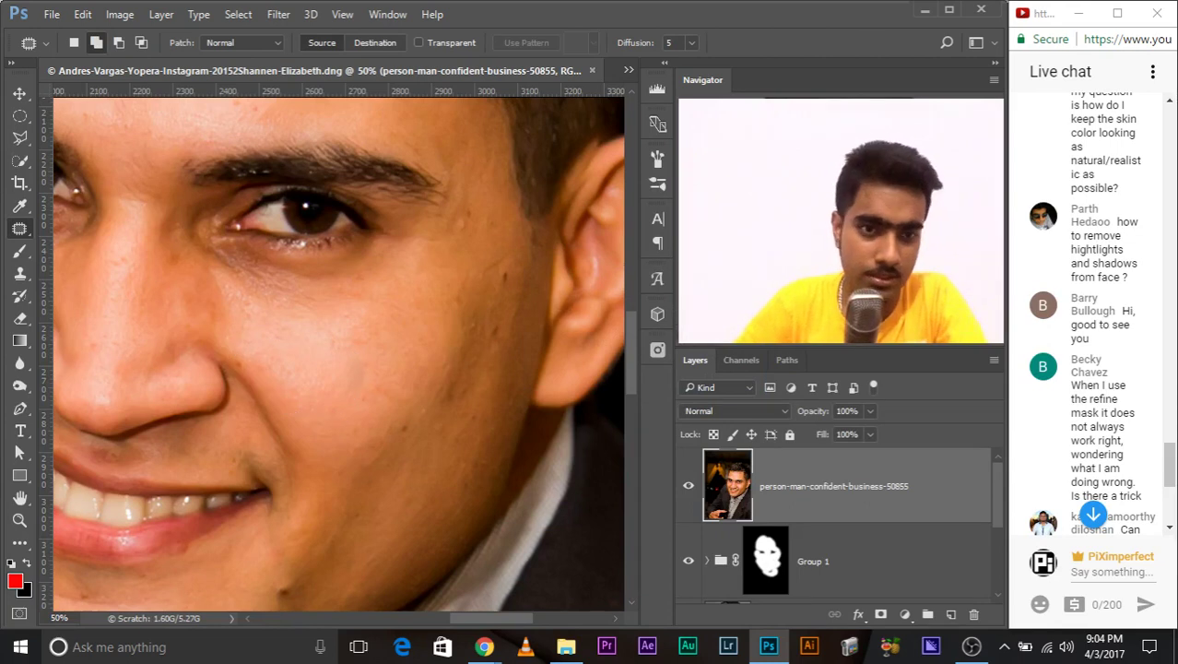
# Outline and cancel another cheek patch, then delete the man's photo layer.
pyautogui.moveTo(231, 332); pyautogui.dragTo(358, 403)
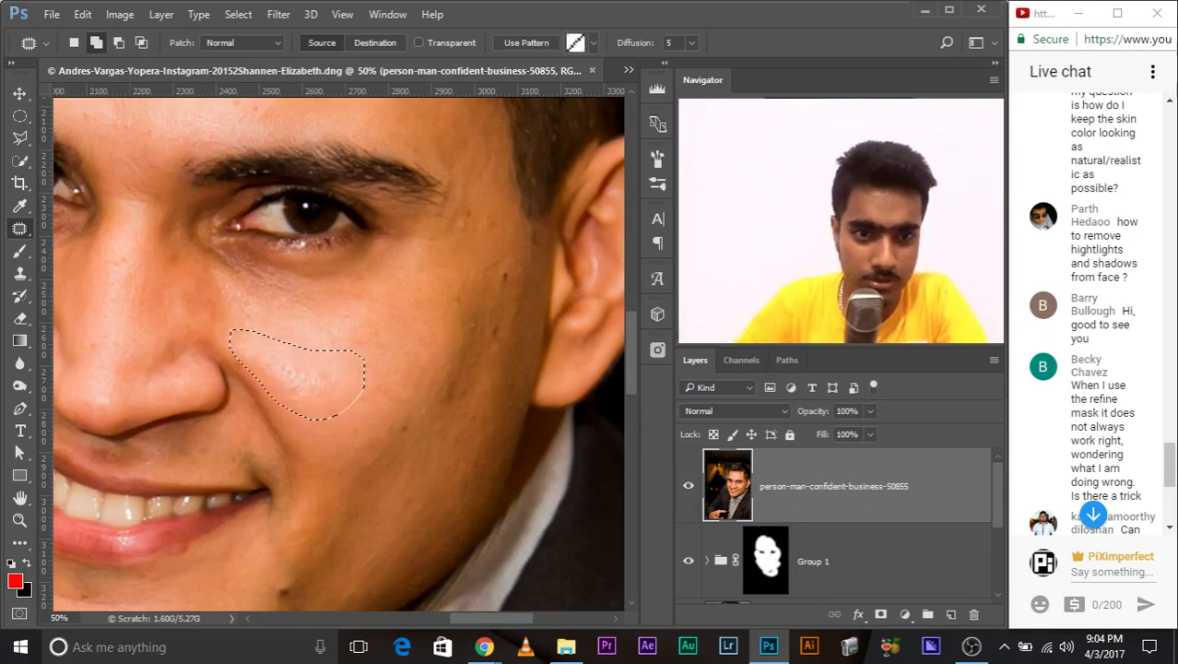
pyautogui.hotkey('ctrl', 'd')
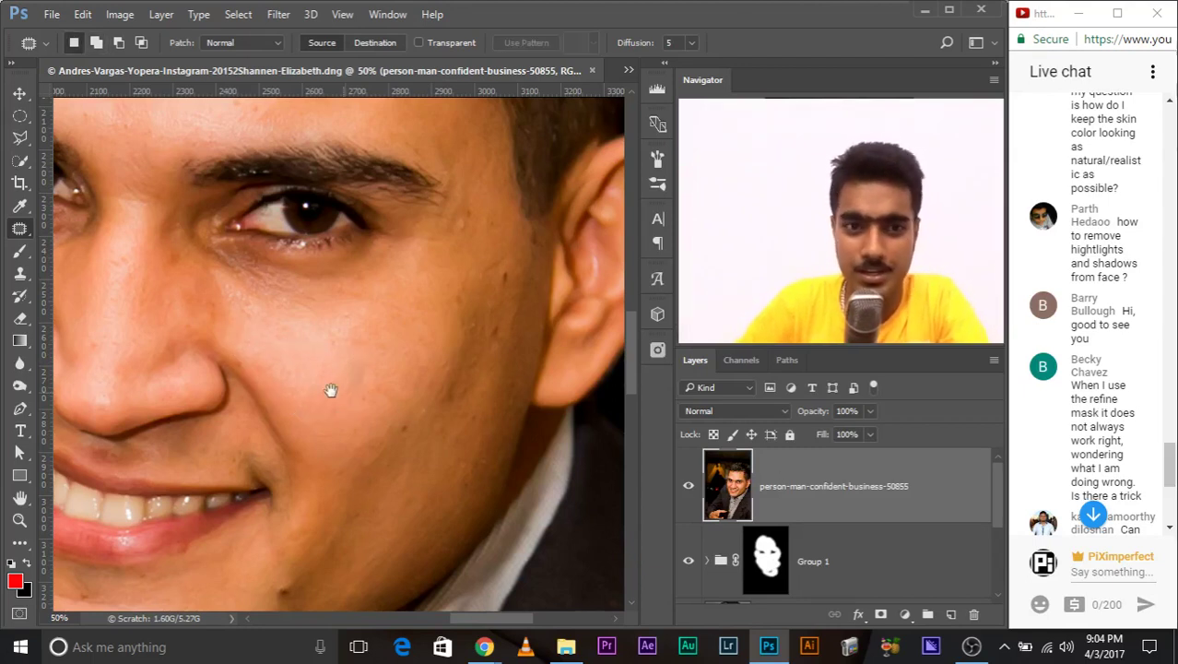
pyautogui.moveTo(331, 388); pyautogui.dragTo(439, 407)
pyautogui.moveTo(359, 353)
pyautogui.mouseDown()
pyautogui.moveTo(310, 280)
pyautogui.moveTo(295, 299)
pyautogui.mouseUp()
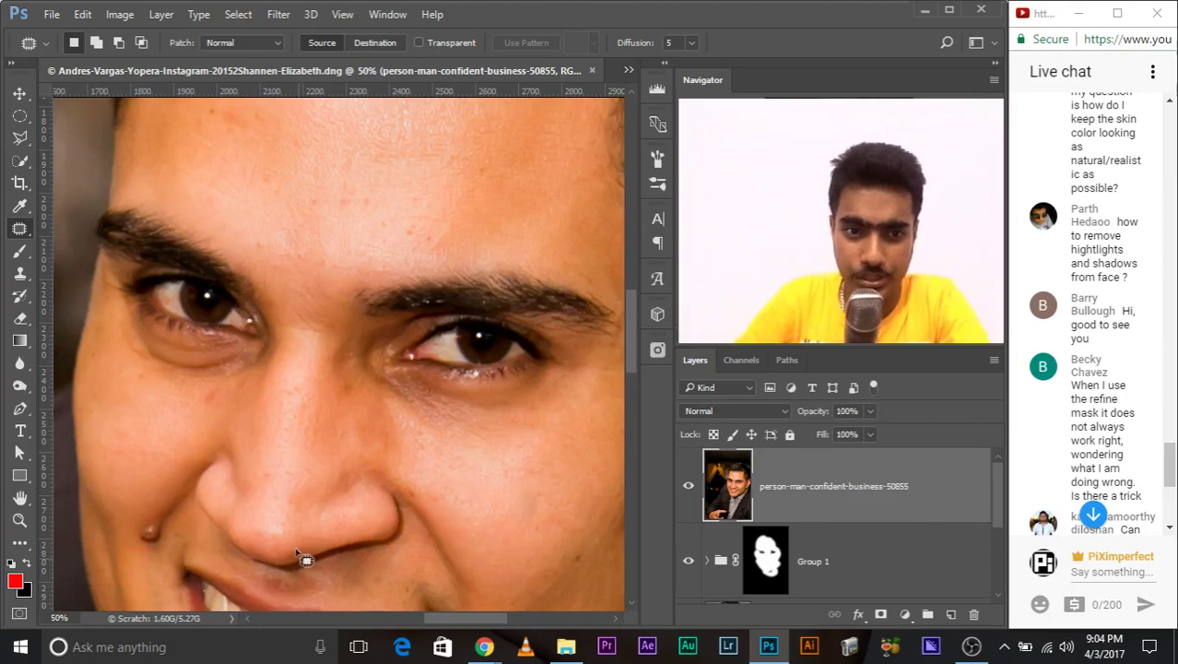
pyautogui.scroll(2, 479, 359)
pyautogui.scroll(1, 632, 145)
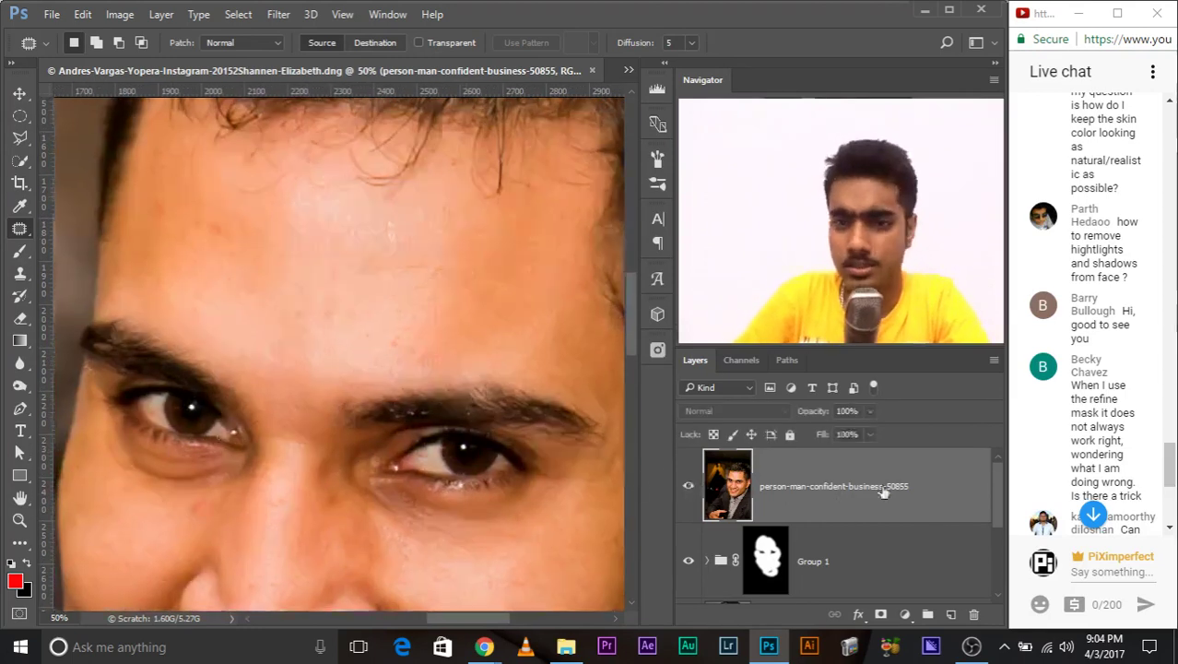
pyautogui.moveTo(830, 486); pyautogui.dragTo(974, 614)
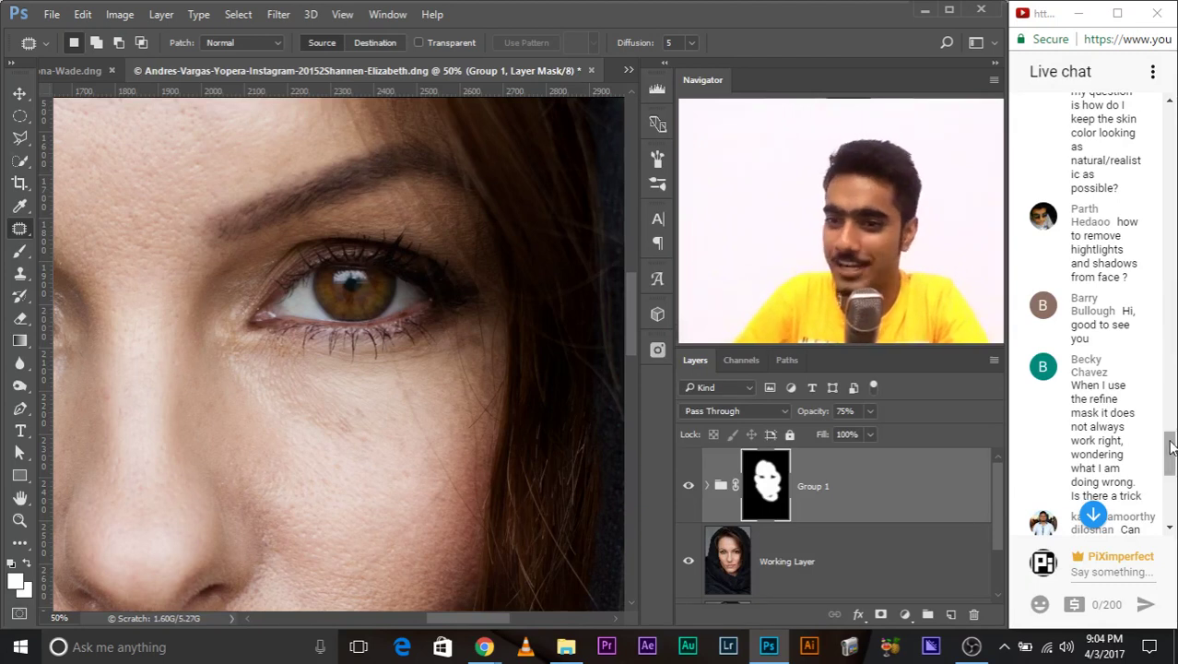
pyautogui.scroll(-3, 1118, 380)
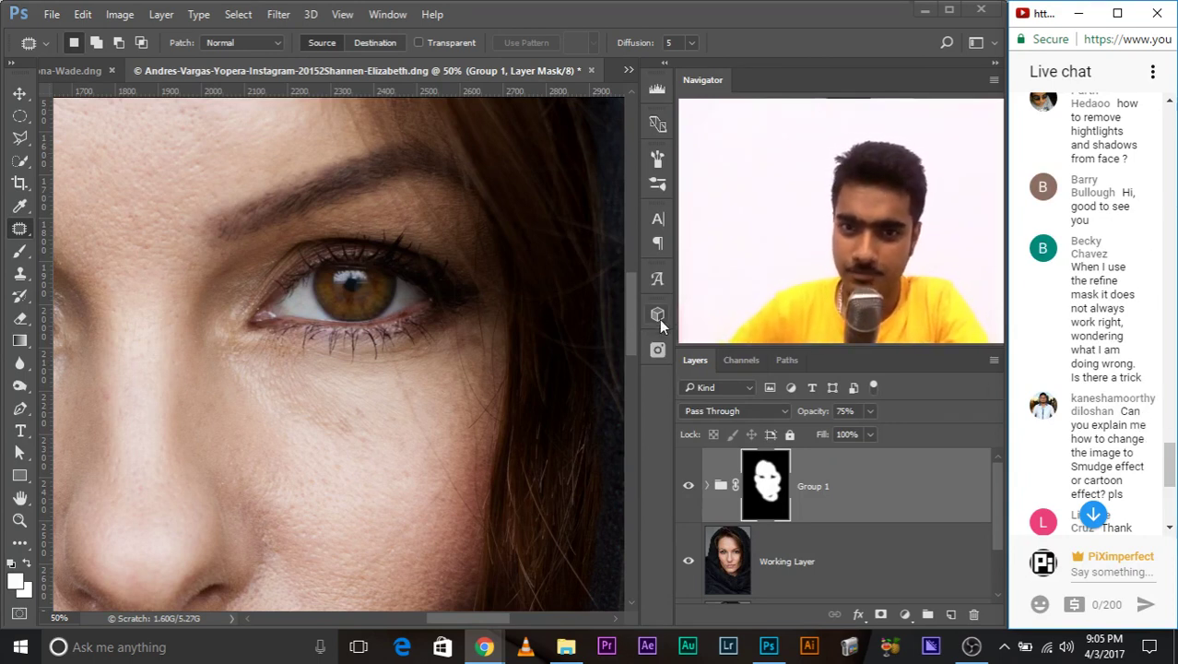
# Download the Pexels photo of the smiling woman in a brown cap and insert it as a layer.
pyautogui.click(657, 350)
pyautogui.scroll(-5, 630, 420)
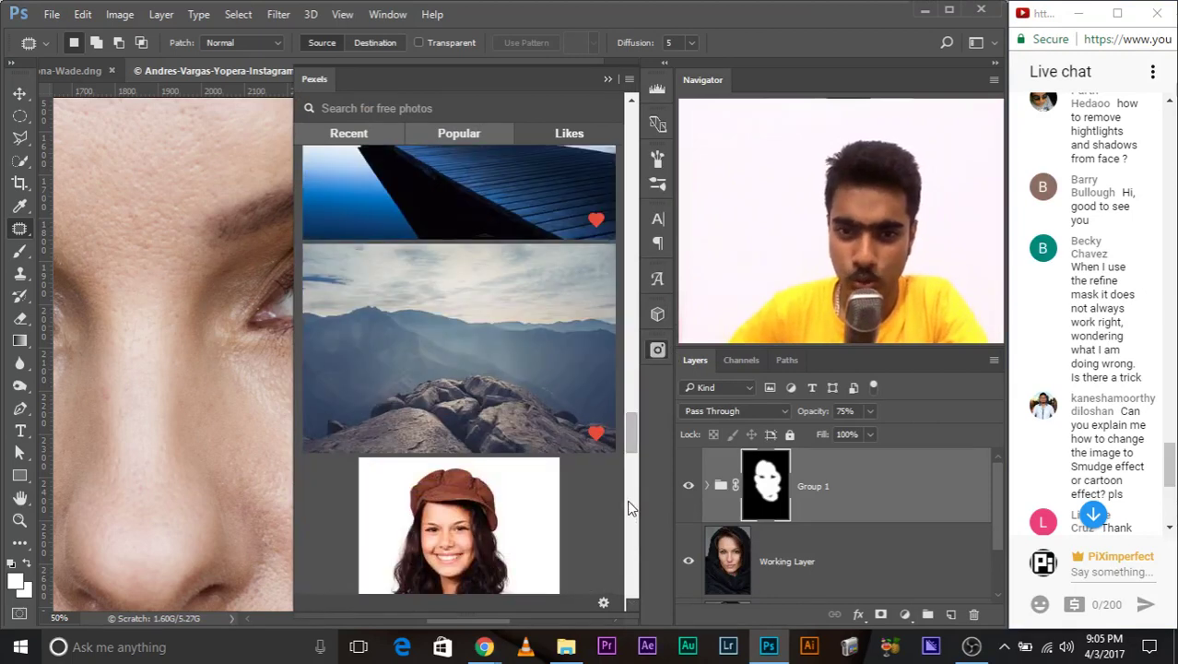
pyautogui.moveTo(631, 512)
pyautogui.mouseDown()
pyautogui.moveTo(638, 144)
pyautogui.moveTo(618, 421)
pyautogui.mouseUp()
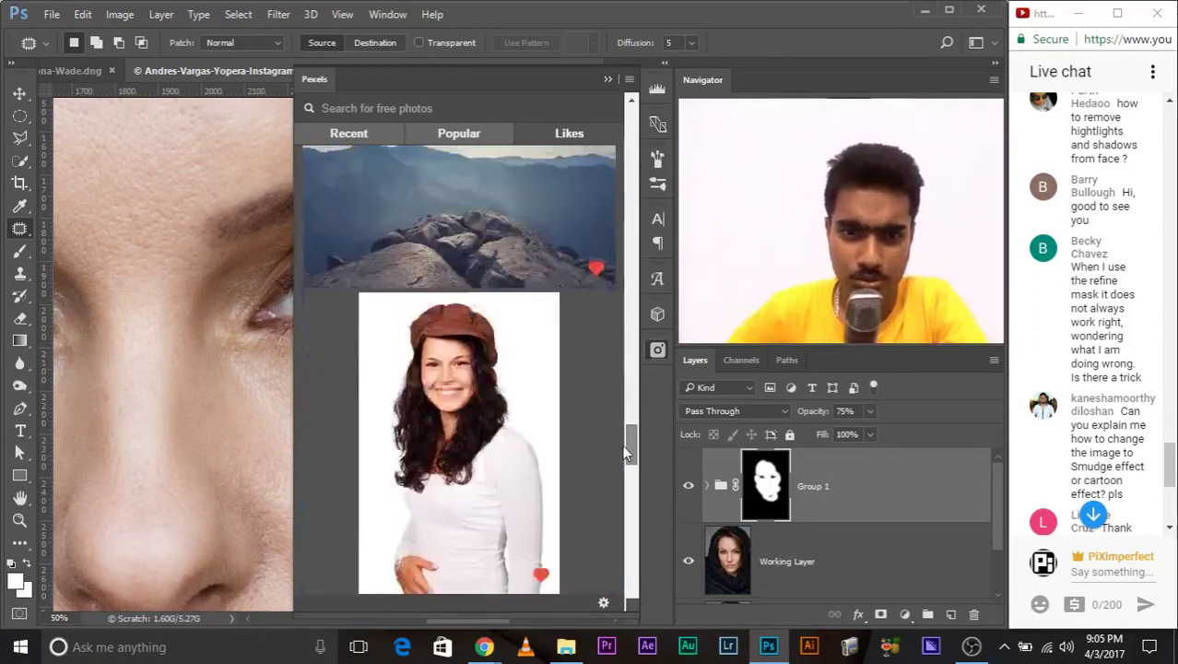
pyautogui.moveTo(619, 429); pyautogui.dragTo(615, 450)
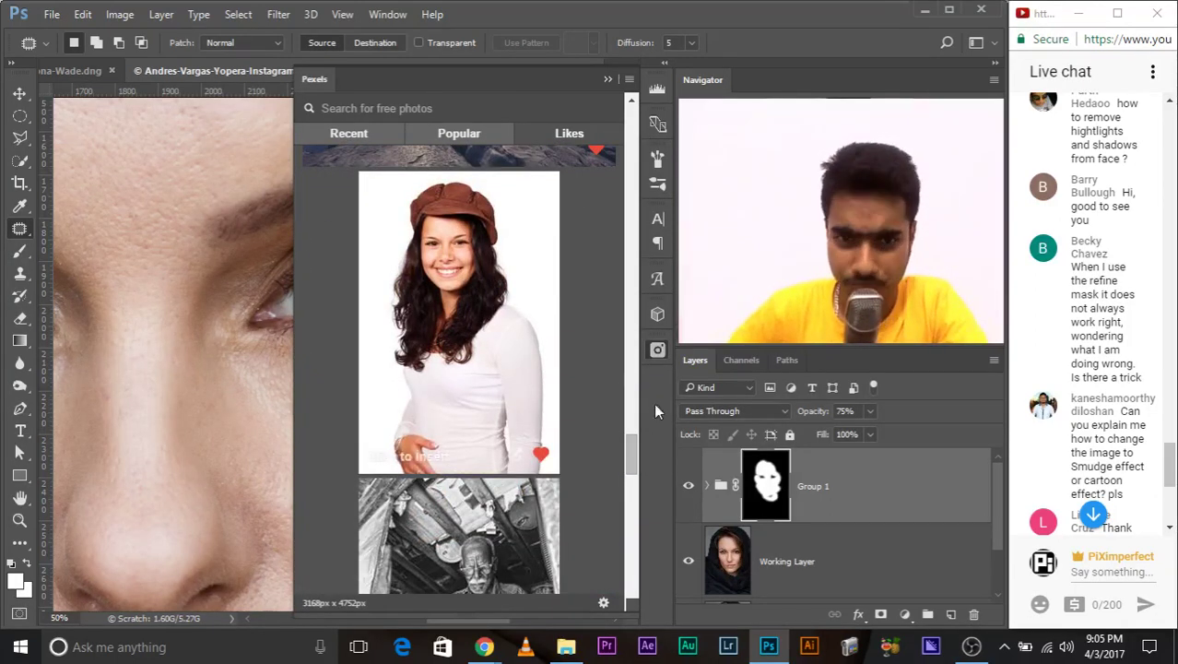
pyautogui.moveTo(458, 323)
pyautogui.click(532, 264)
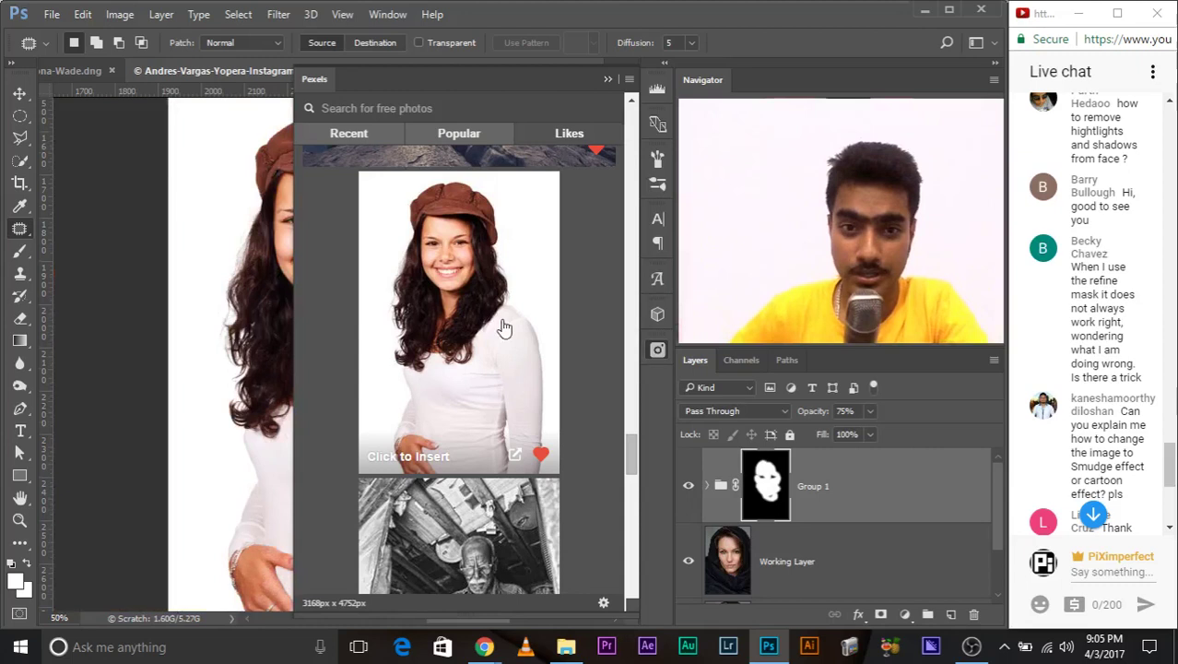
pyautogui.click(607, 79)
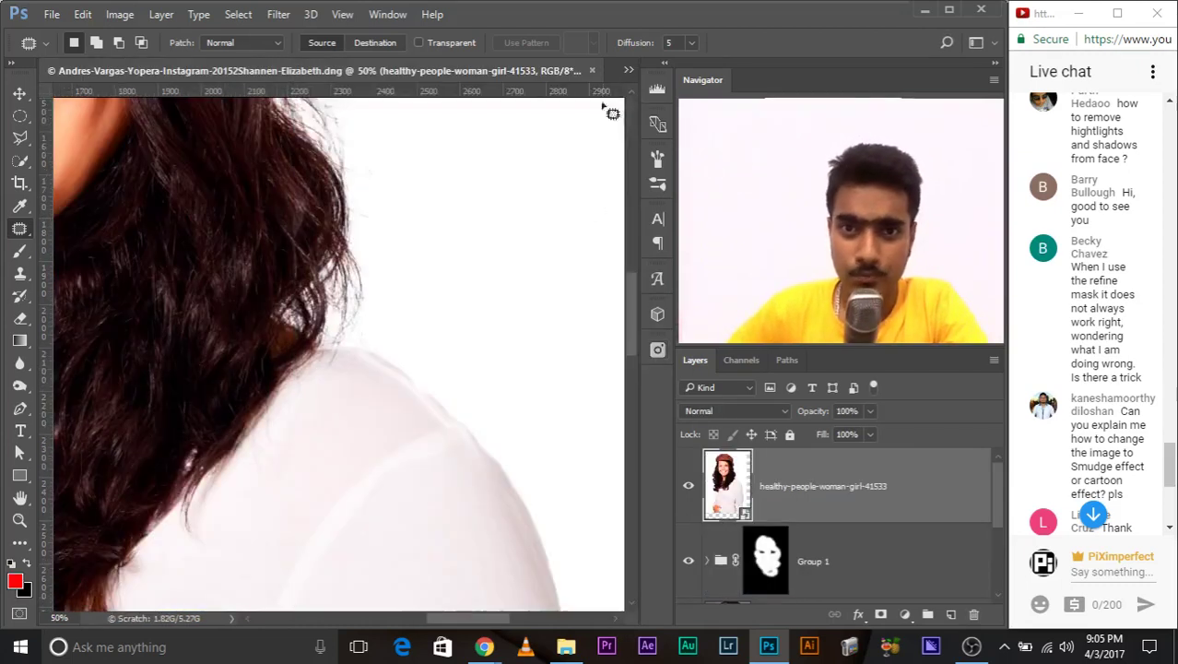
# Scale the woman photo up to fill the canvas.
pyautogui.hotkey('ctrl', '-')
pyautogui.hotkey('ctrl', '-')
pyautogui.hotkey('ctrl', '-')
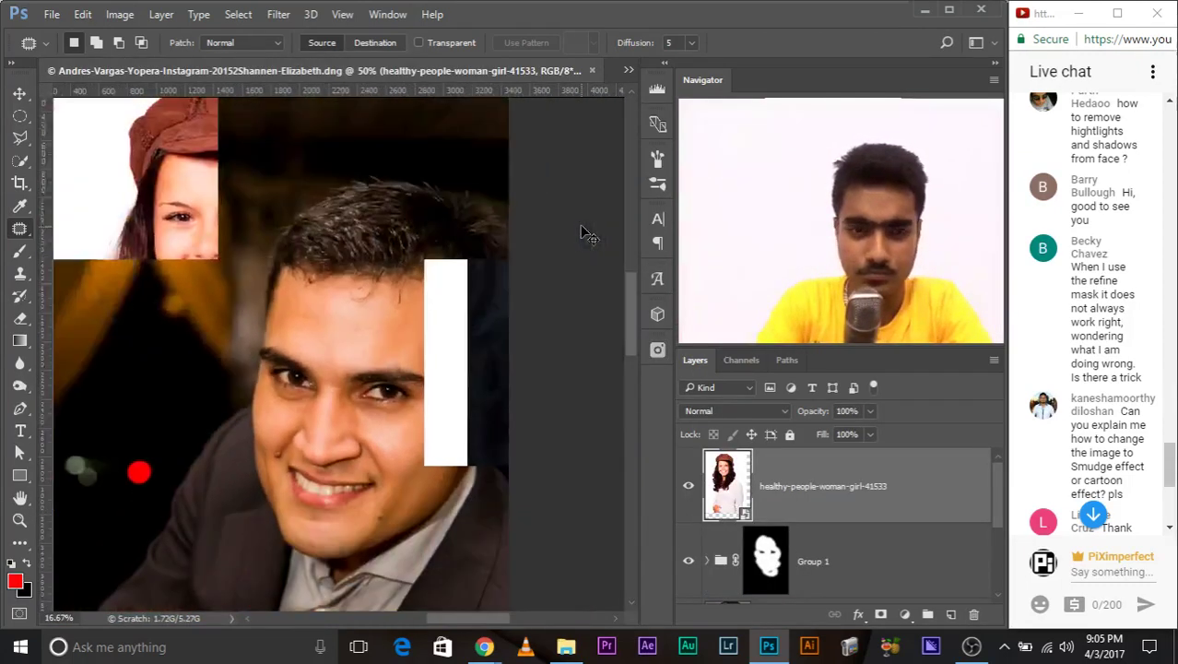
pyautogui.hotkey('ctrl', '-')
pyautogui.hotkey('ctrl', '-')
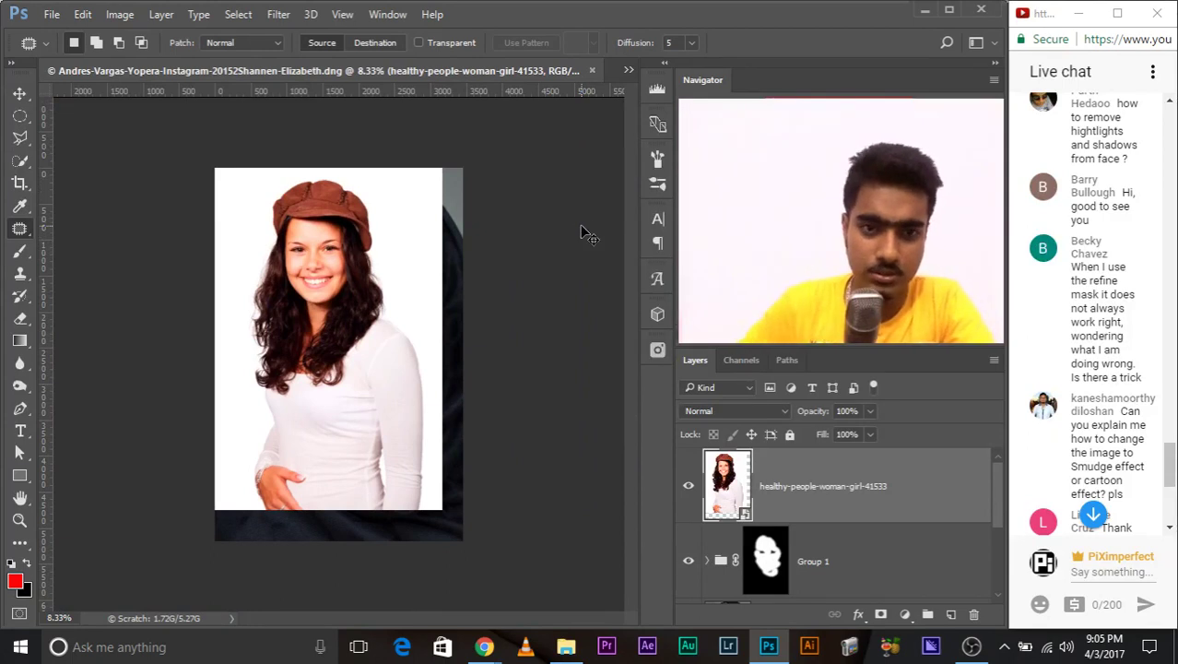
pyautogui.hotkey('ctrl', 't')
pyautogui.moveTo(443, 510); pyautogui.dragTo(469, 554)
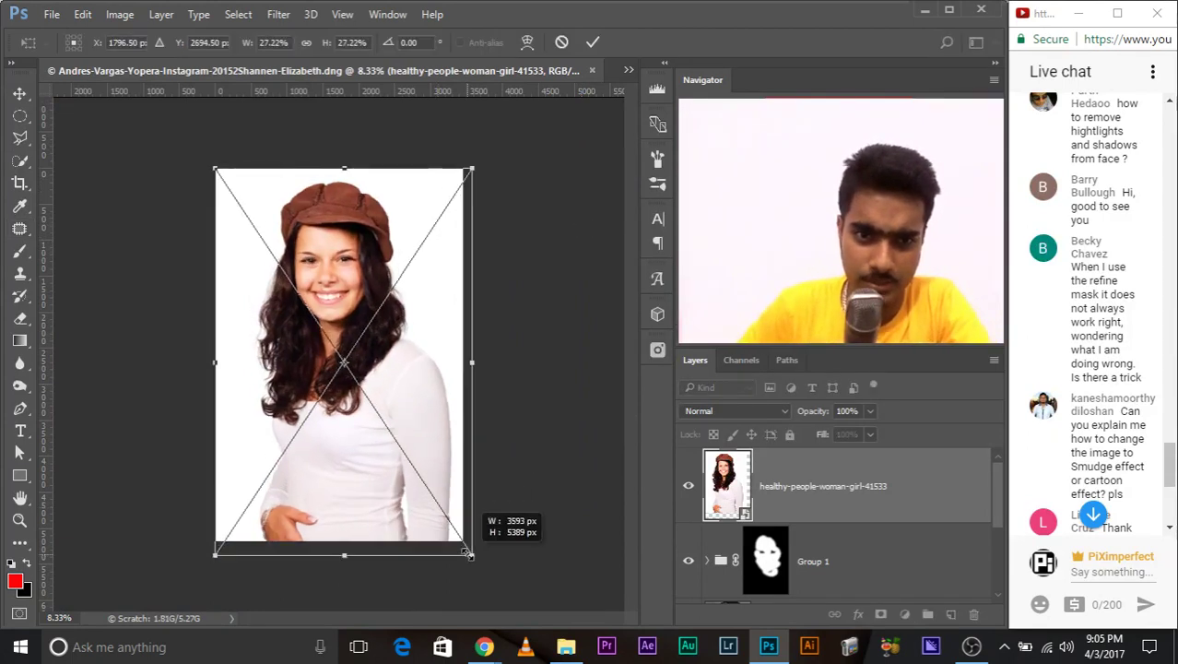
pyautogui.press('j')
pyautogui.press('Return')
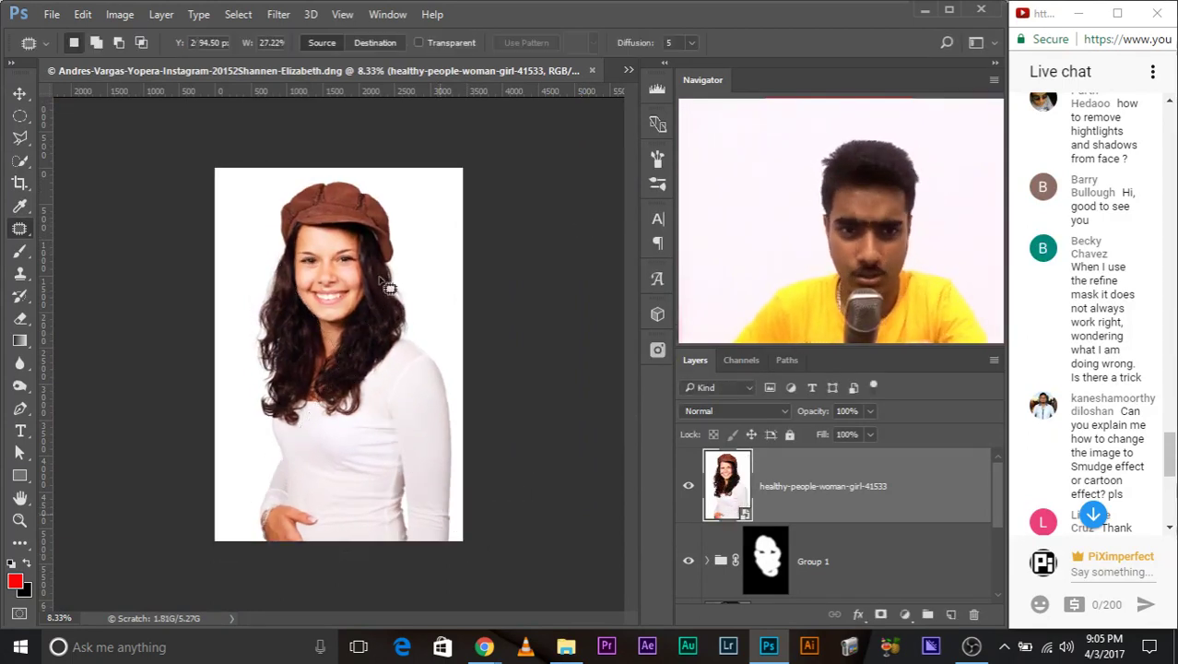
# Zoom in on the woman's face and pan to her right shoulder.
pyautogui.hotkey('ctrl', '+')
pyautogui.hotkey('ctrl', '+')
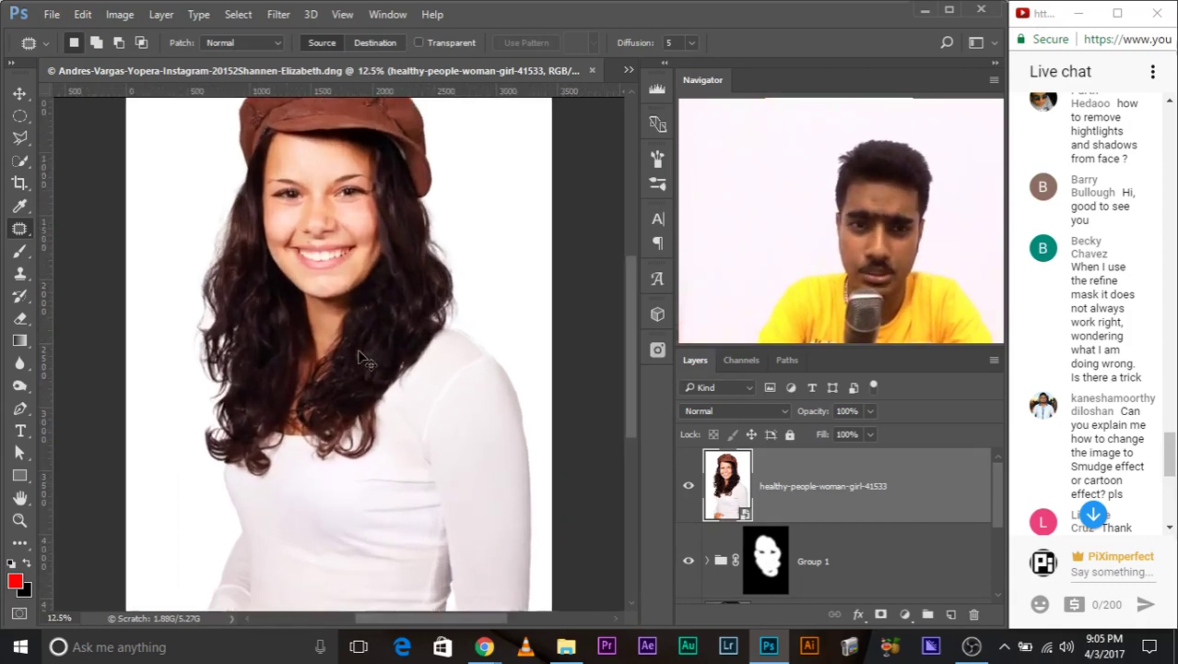
pyautogui.hotkey('ctrl', '+')
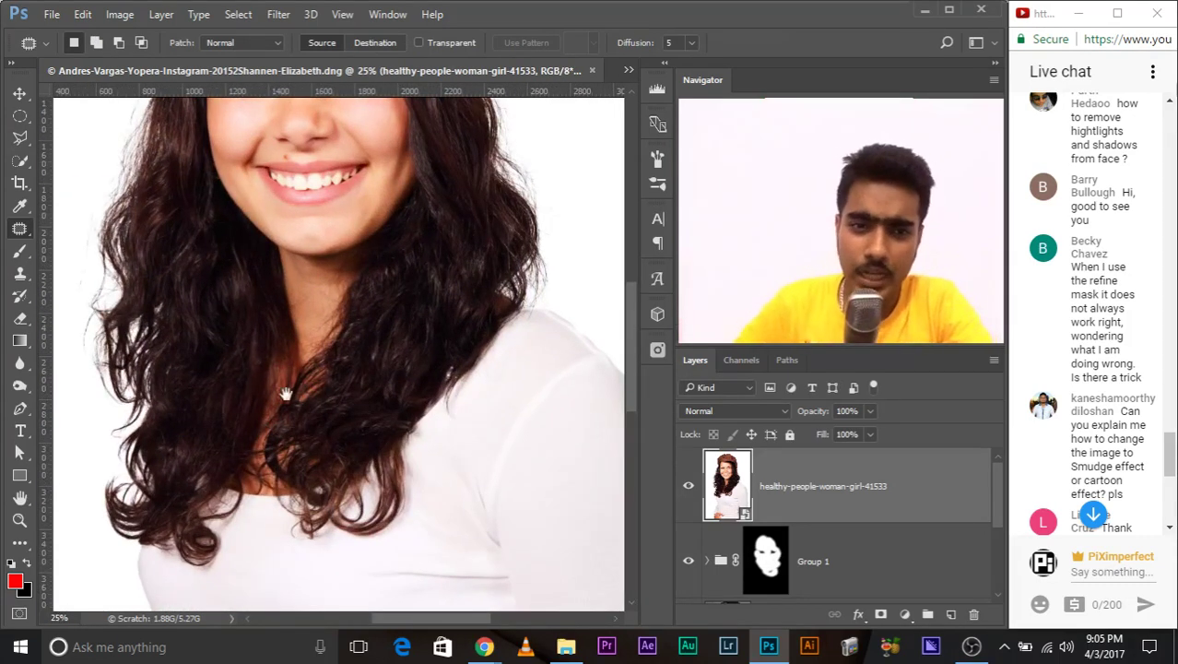
pyautogui.moveTo(360, 355); pyautogui.dragTo(295, 287)
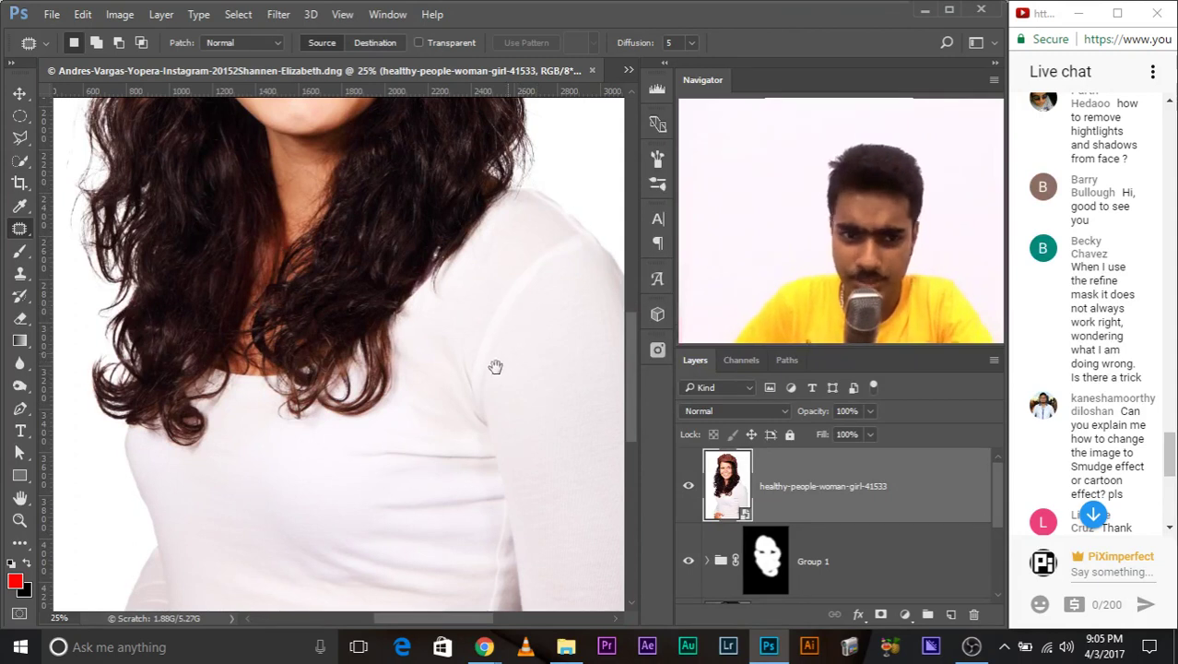
pyautogui.moveTo(495, 367); pyautogui.dragTo(408, 248)
pyautogui.moveTo(503, 285); pyautogui.dragTo(393, 369)
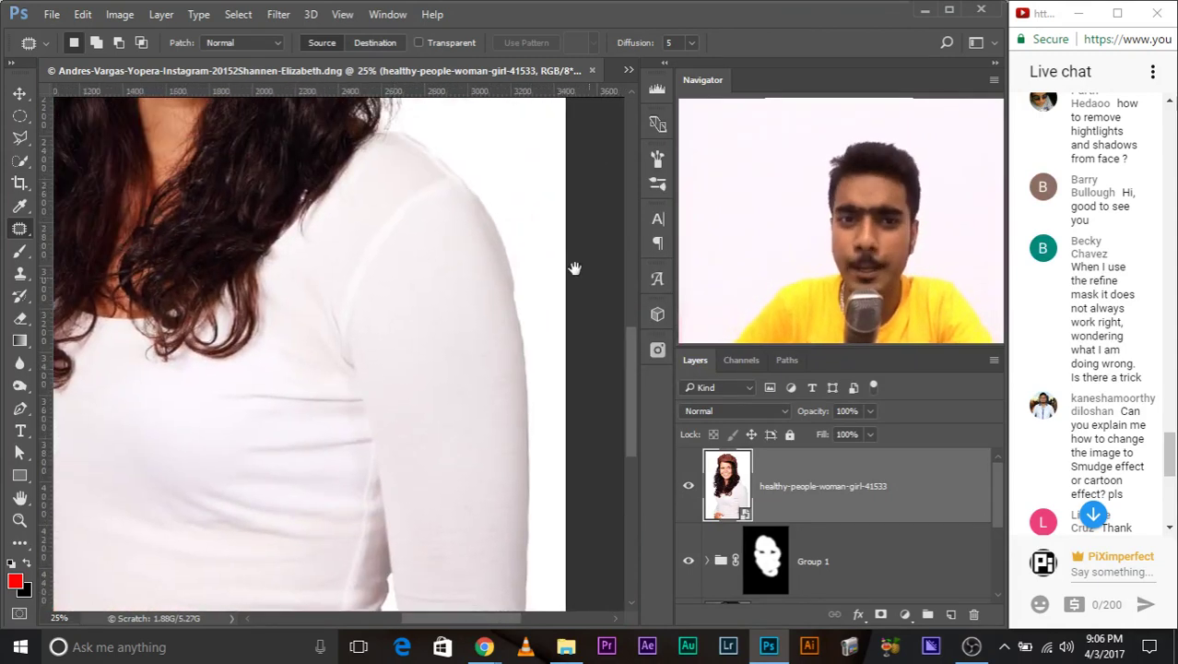
# Use Quick Selection to select the white shirt over her shoulder and down the arm.
pyautogui.moveTo(413, 203); pyautogui.dragTo(390, 381)
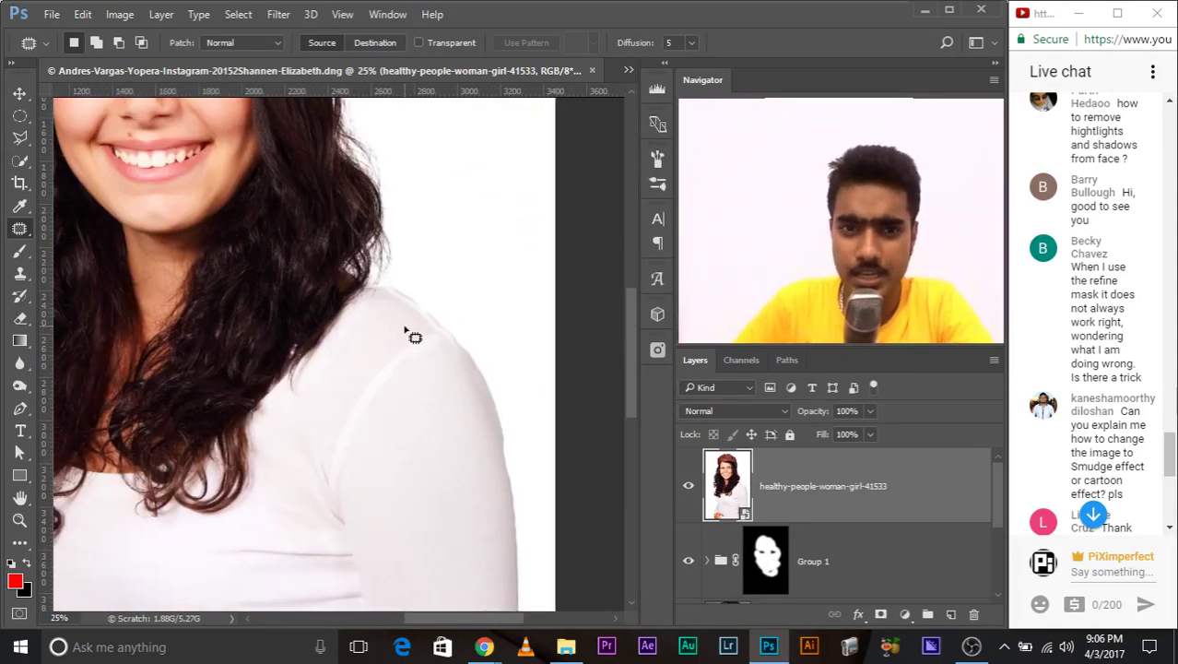
pyautogui.moveTo(343, 334)
pyautogui.mouseDown()
pyautogui.moveTo(290, 281)
pyautogui.moveTo(369, 313)
pyautogui.mouseUp()
pyautogui.click(16, 161)
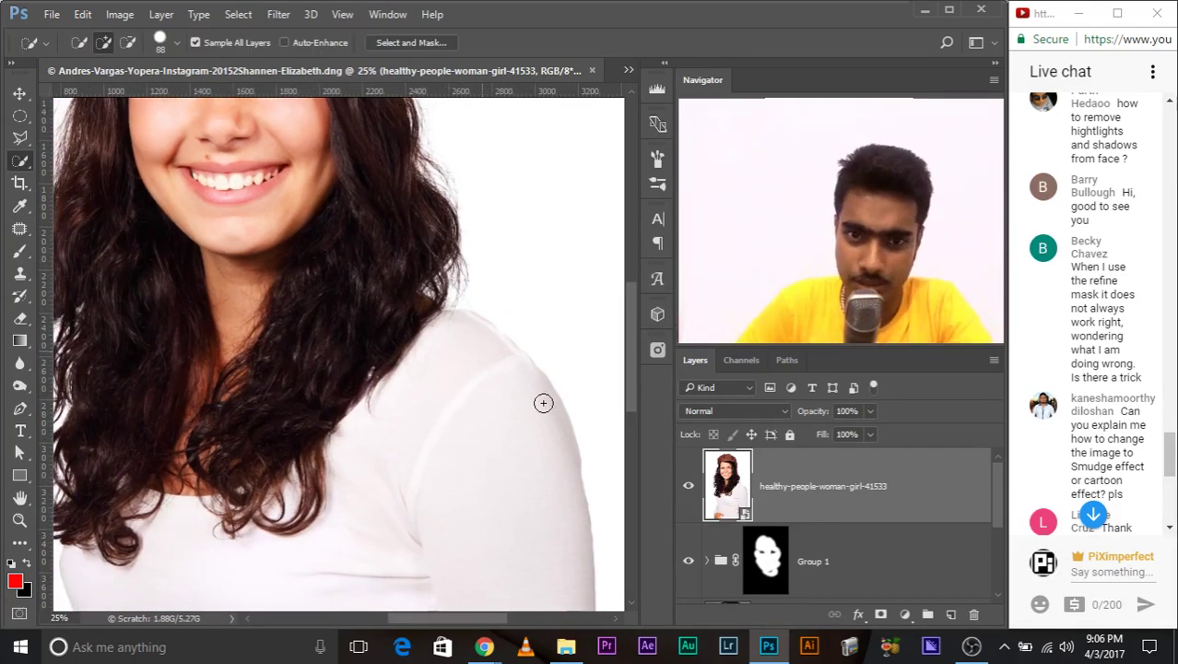
pyautogui.moveTo(553, 432)
pyautogui.mouseDown()
pyautogui.moveTo(469, 366)
pyautogui.moveTo(568, 485)
pyautogui.moveTo(596, 558)
pyautogui.mouseUp()
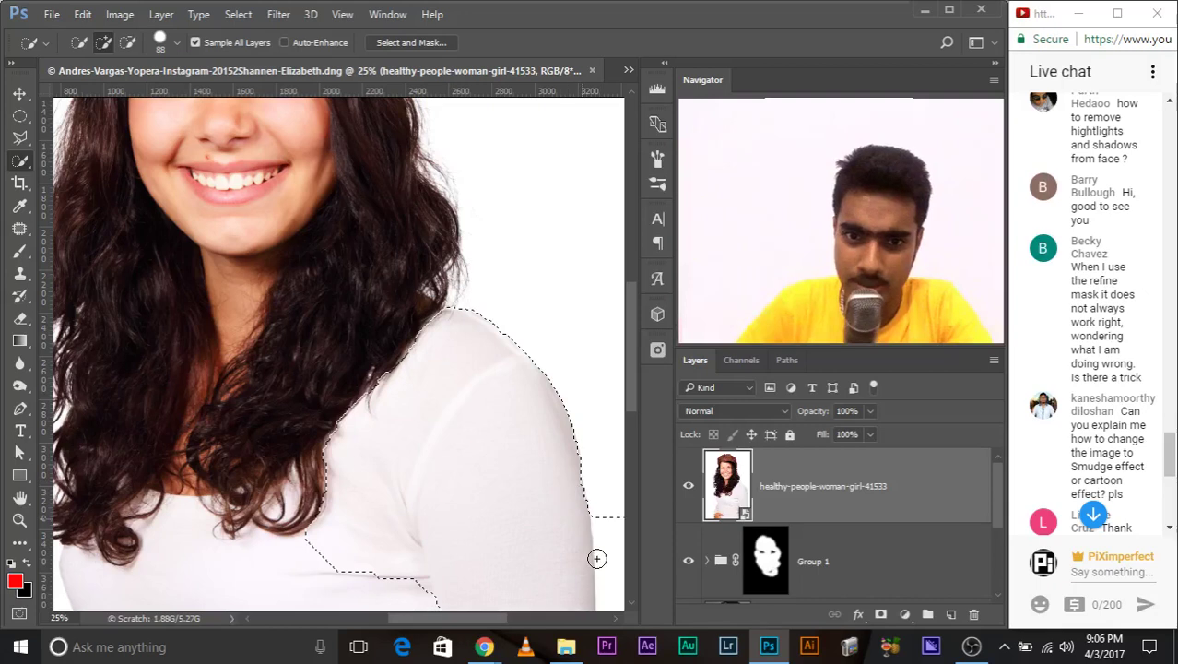
pyautogui.moveTo(490, 483); pyautogui.dragTo(308, 136)
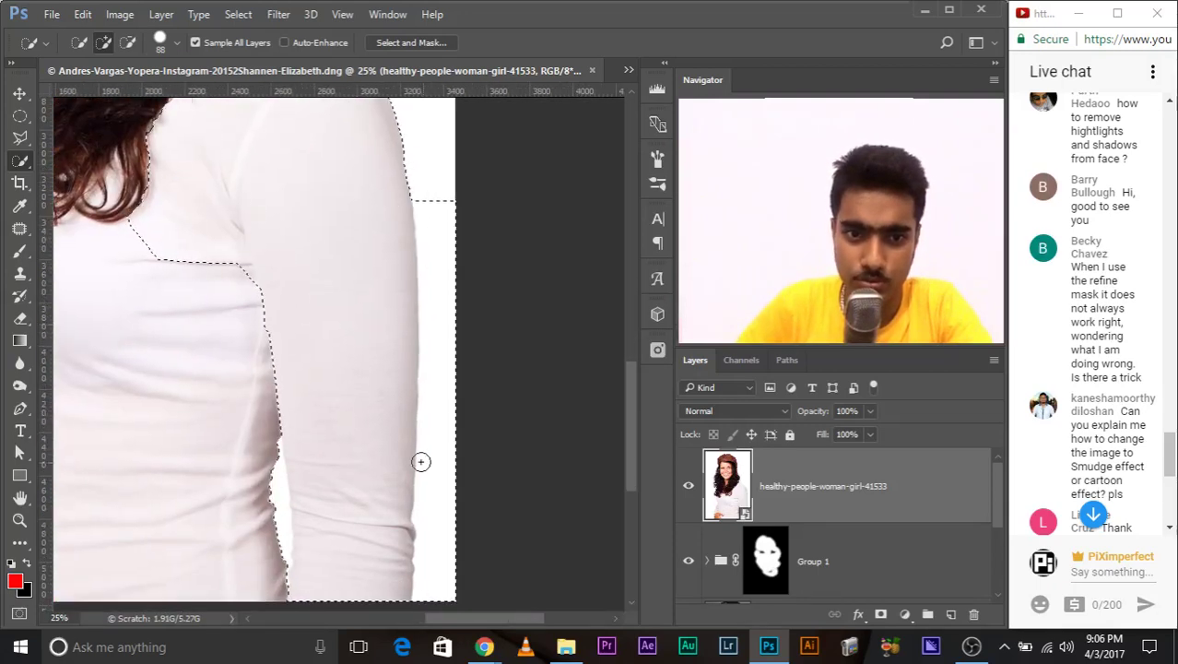
pyautogui.moveTo(293, 323)
pyautogui.mouseDown()
pyautogui.moveTo(423, 521)
pyautogui.moveTo(296, 352)
pyautogui.moveTo(673, 188)
pyautogui.mouseUp()
# Enlarge the selection brush and pan over the face, cap and white shirt.
pyautogui.press(']')
pyautogui.press(']')
pyautogui.press(']')
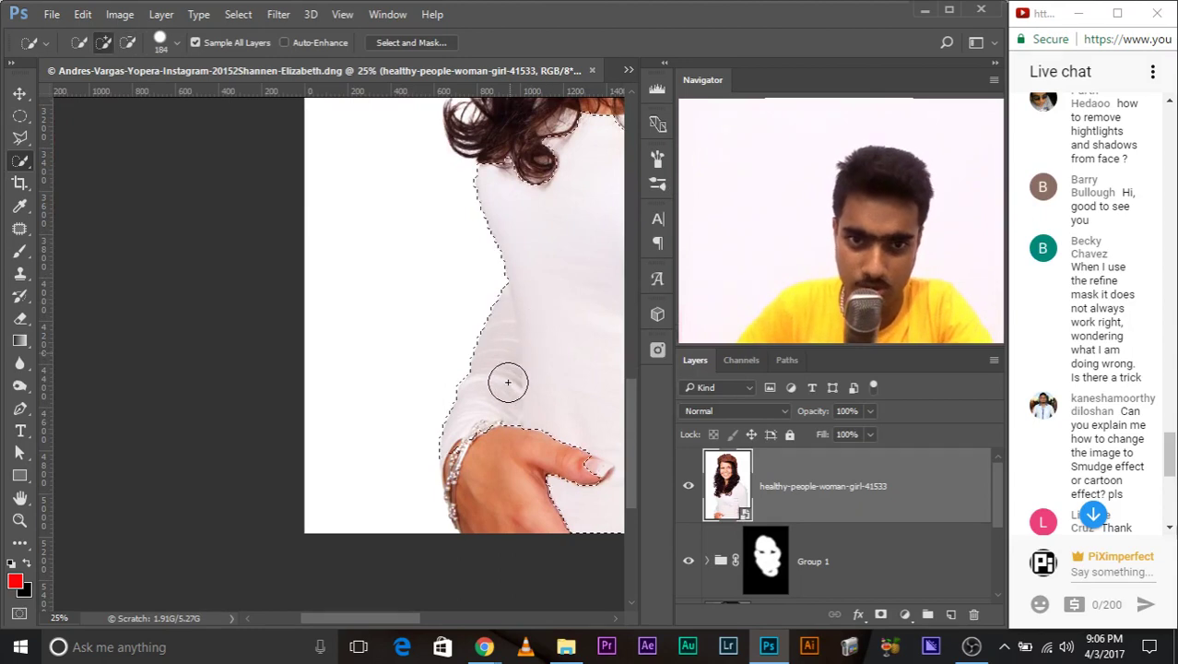
pyautogui.moveTo(574, 274)
pyautogui.mouseDown()
pyautogui.moveTo(500, 459)
pyautogui.moveTo(370, 385)
pyautogui.moveTo(470, 292)
pyautogui.moveTo(452, 600)
pyautogui.mouseUp()
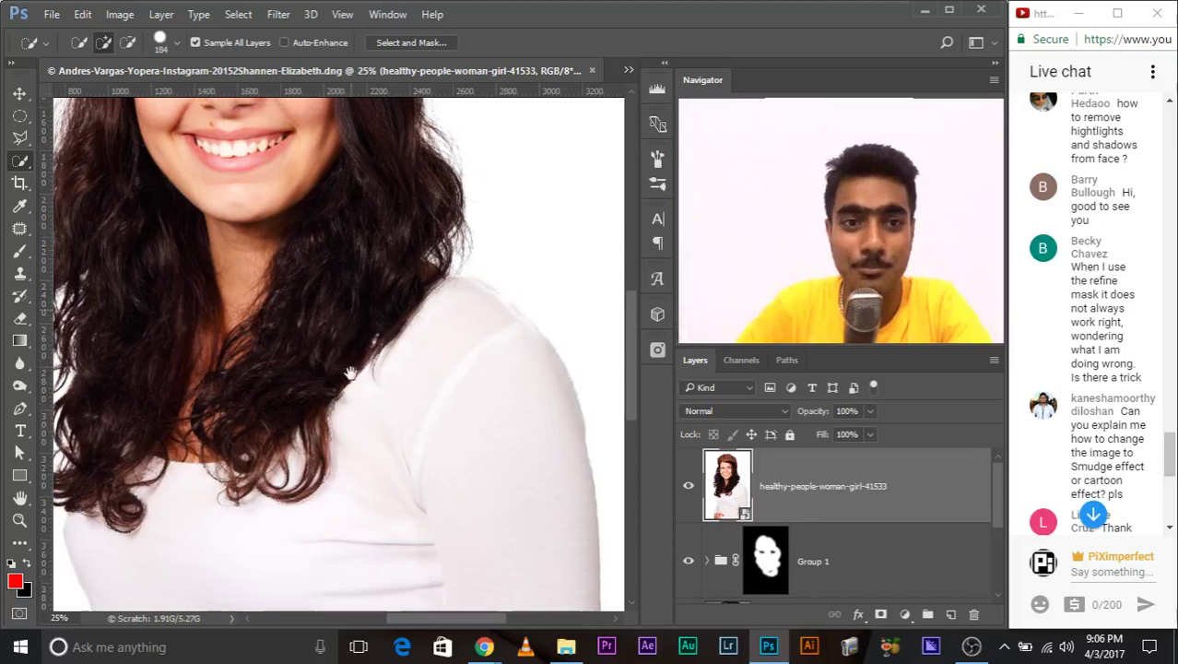
pyautogui.moveTo(442, 276); pyautogui.dragTo(433, 420)
pyautogui.moveTo(434, 104); pyautogui.dragTo(437, 269)
pyautogui.scroll(-3, 431, 249)
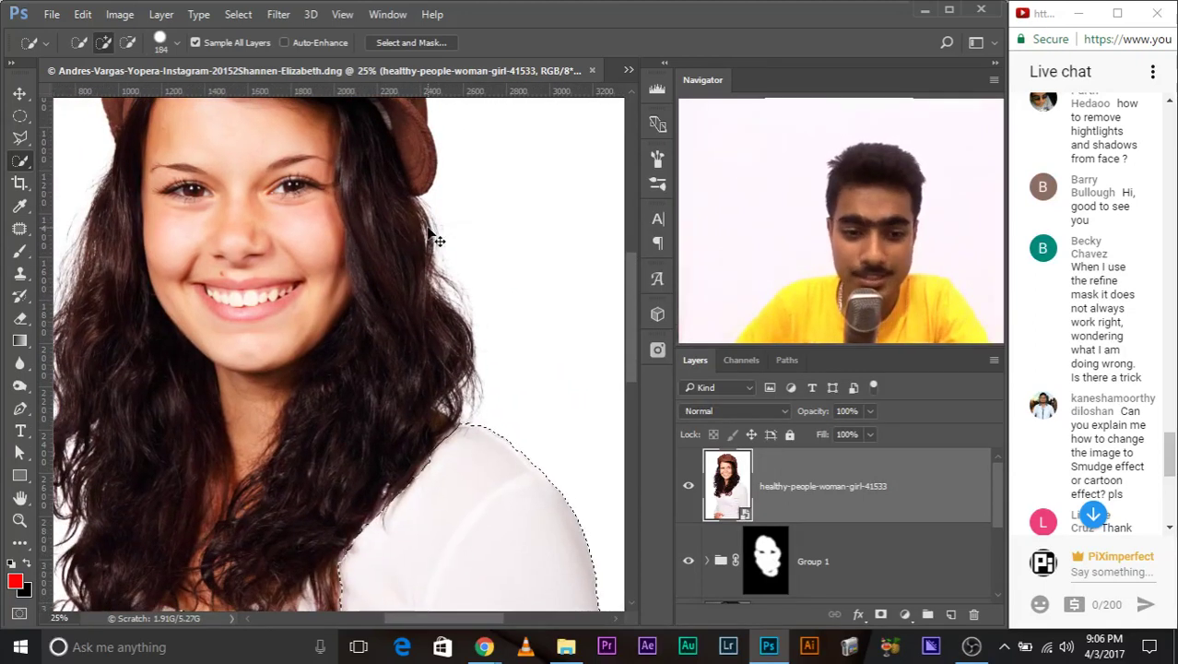
pyautogui.moveTo(544, 350); pyautogui.dragTo(507, 151)
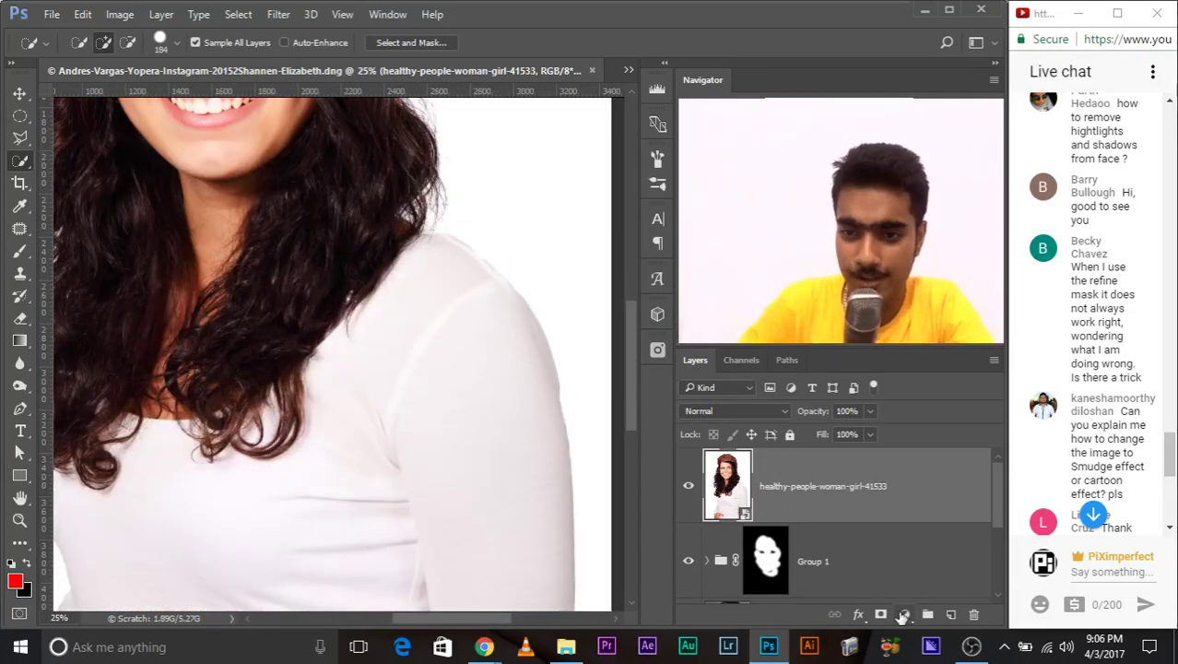
# Add a Levels adjustment layer with the black input slider pushed right for harsh contrast.
pyautogui.click(903, 615)
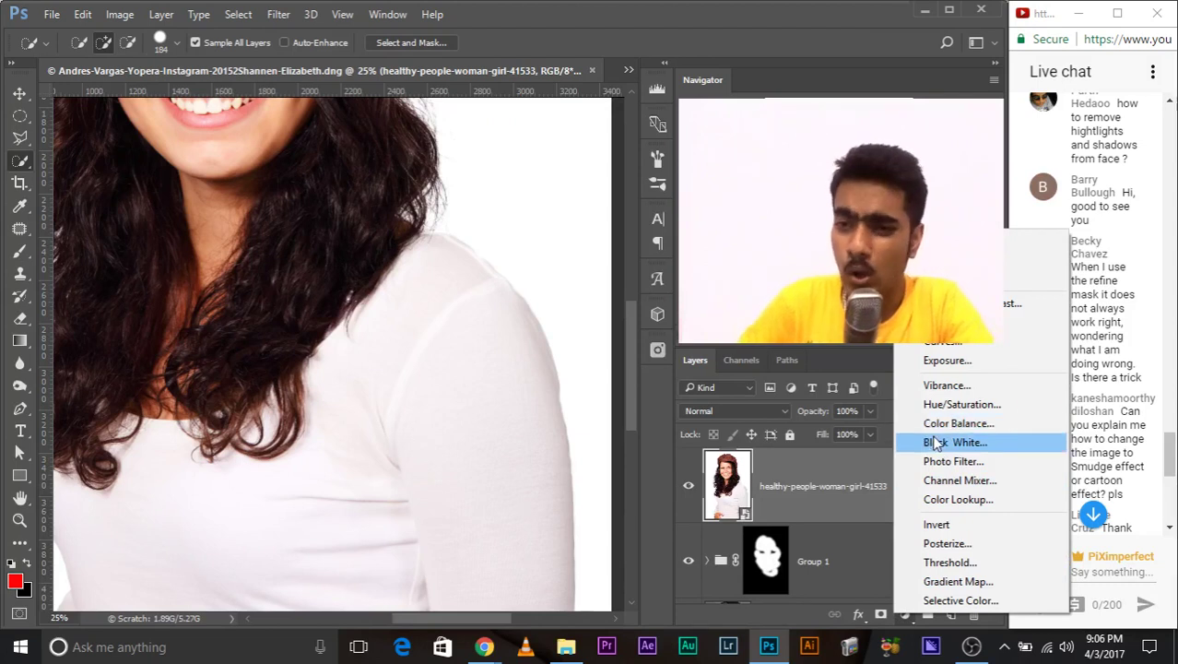
pyautogui.click(942, 322)
pyautogui.moveTo(77, 180)
pyautogui.mouseDown()
pyautogui.moveTo(760, 80)
pyautogui.moveTo(152, 127)
pyautogui.mouseUp()
pyautogui.moveTo(143, 307); pyautogui.dragTo(283, 306)
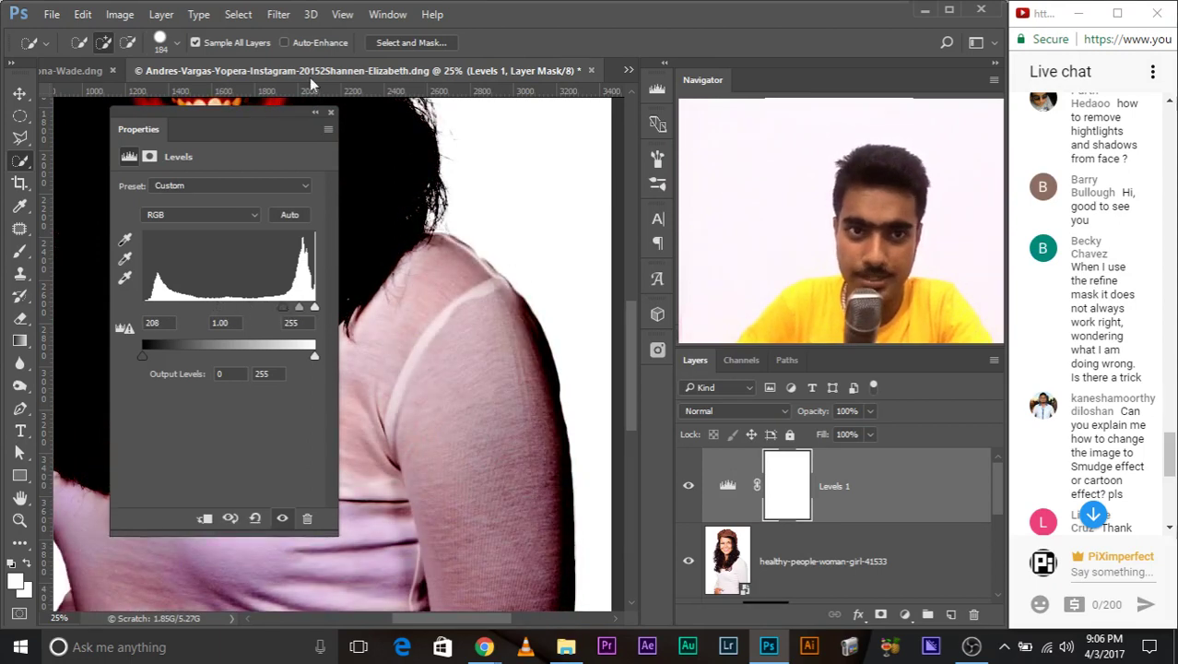
pyautogui.click(330, 112)
# Reselect the shirt along the arm and torso, then deselect and delete the Levels layer.
pyautogui.hotkey('ctrl', '-')
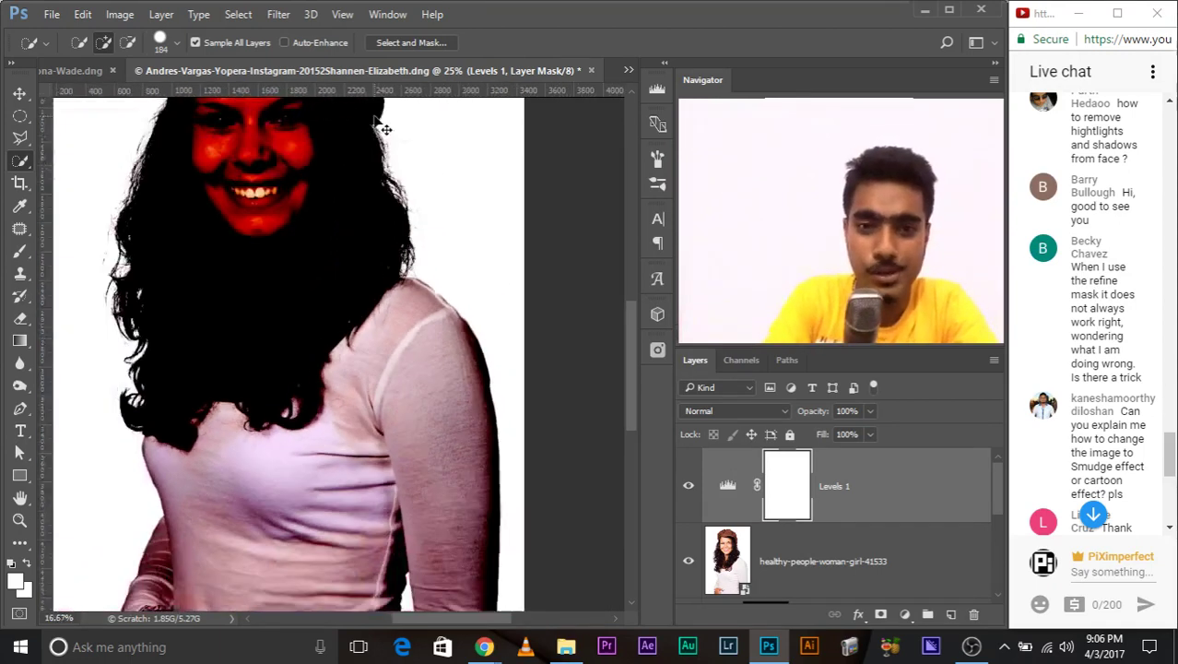
pyautogui.hotkey('ctrl', '+')
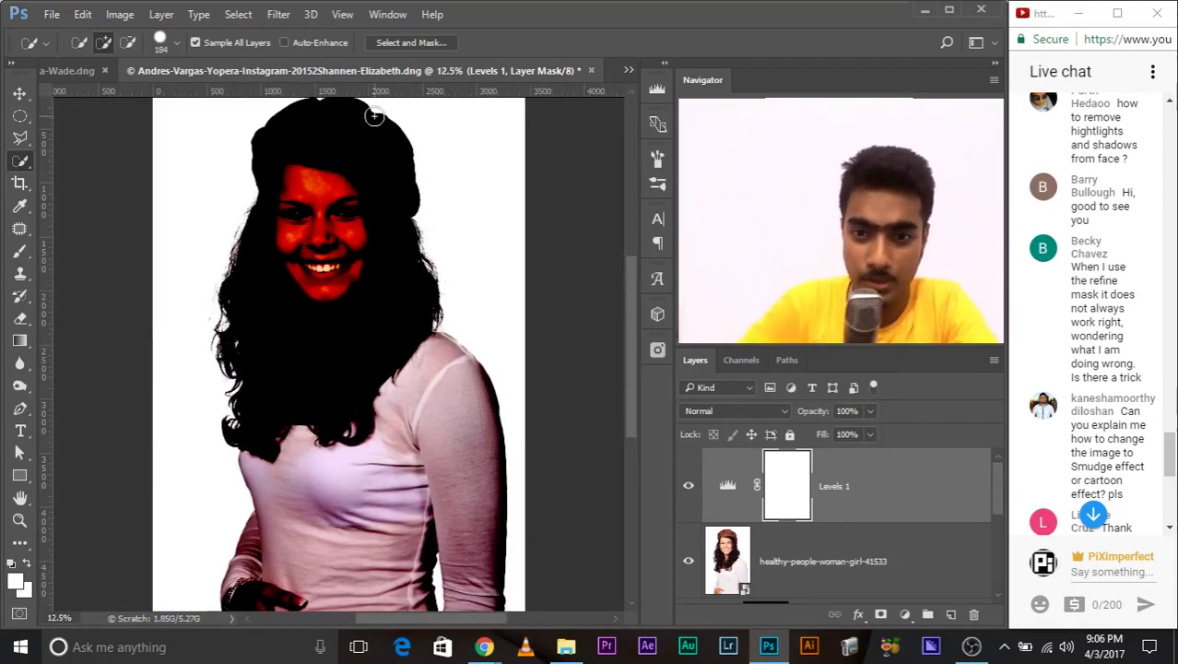
pyautogui.moveTo(382, 387); pyautogui.dragTo(406, 387)
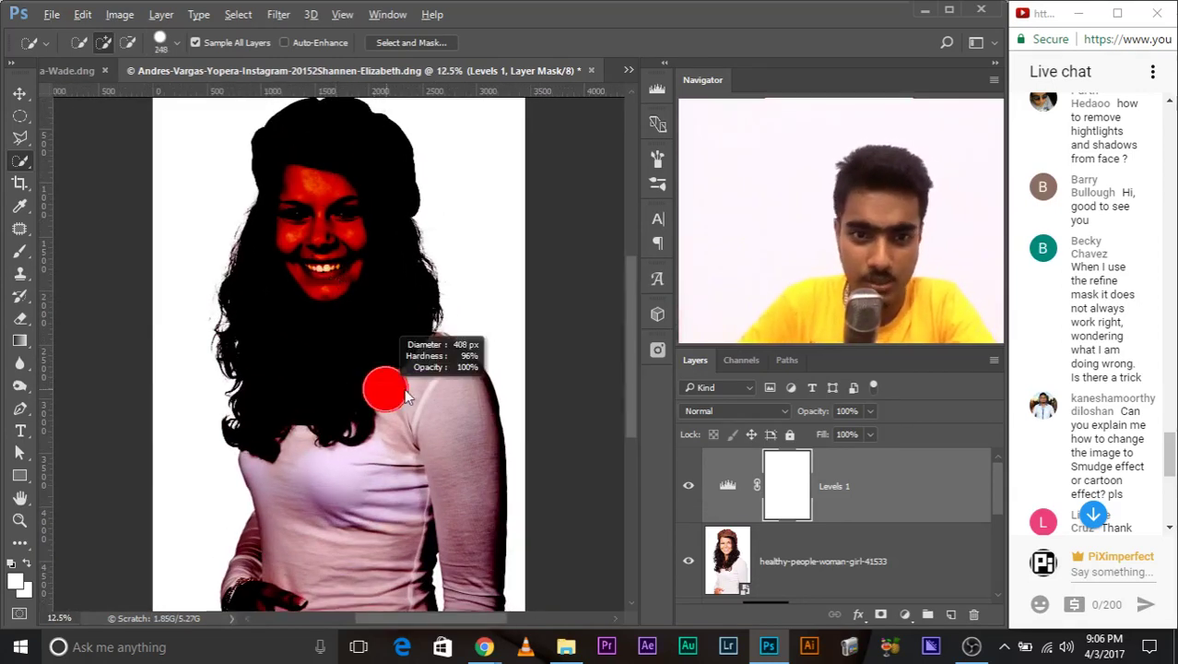
pyautogui.moveTo(457, 423)
pyautogui.mouseDown()
pyautogui.moveTo(444, 585)
pyautogui.moveTo(414, 507)
pyautogui.moveTo(392, 586)
pyautogui.moveTo(295, 597)
pyautogui.mouseUp()
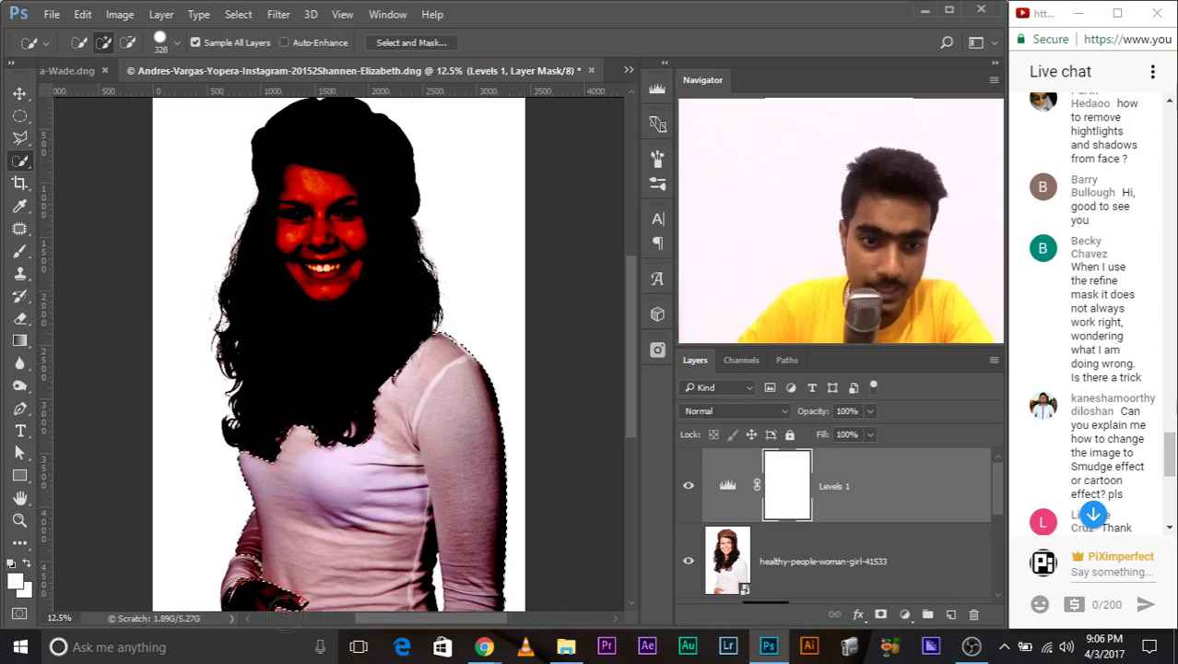
pyautogui.hotkey('ctrl', 'd')
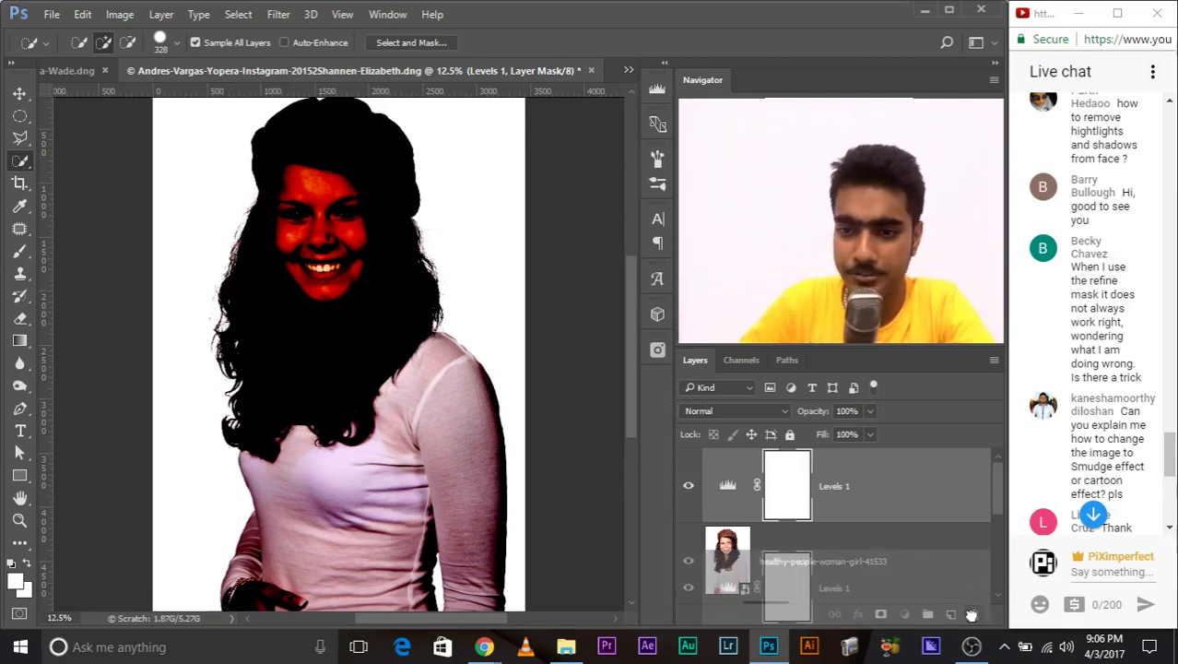
pyautogui.moveTo(855, 478); pyautogui.dragTo(973, 613)
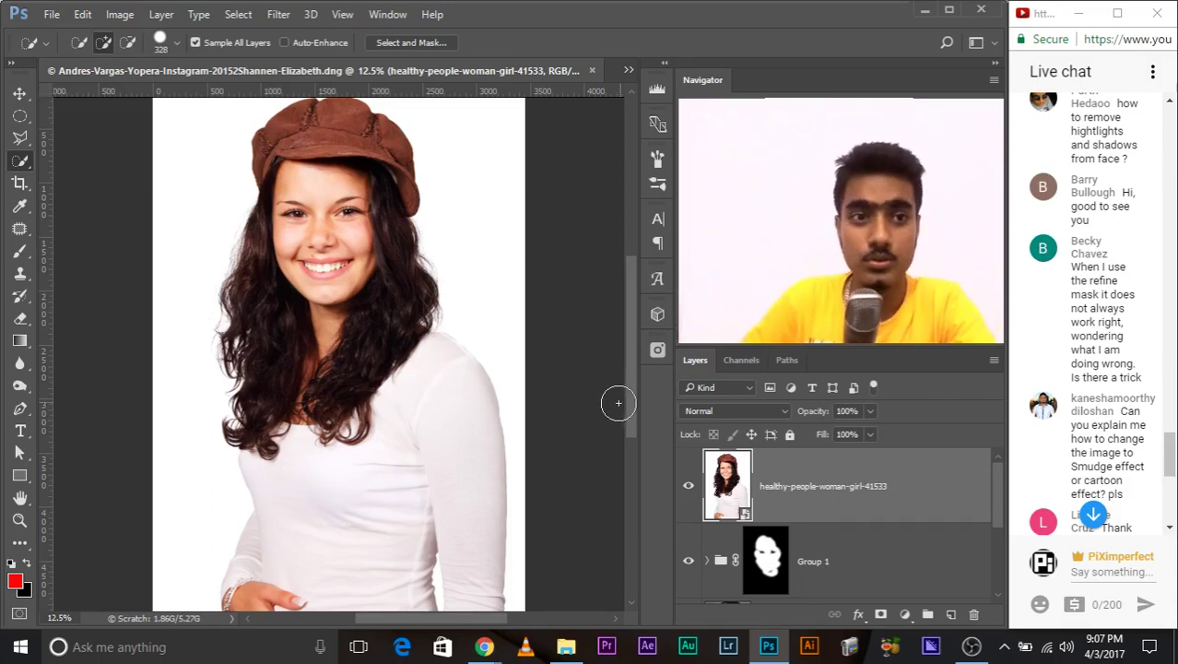
# In Select and Mask, paint the girl's face, hair, sweater and brown hat into the selection.
pyautogui.click(29, 115)
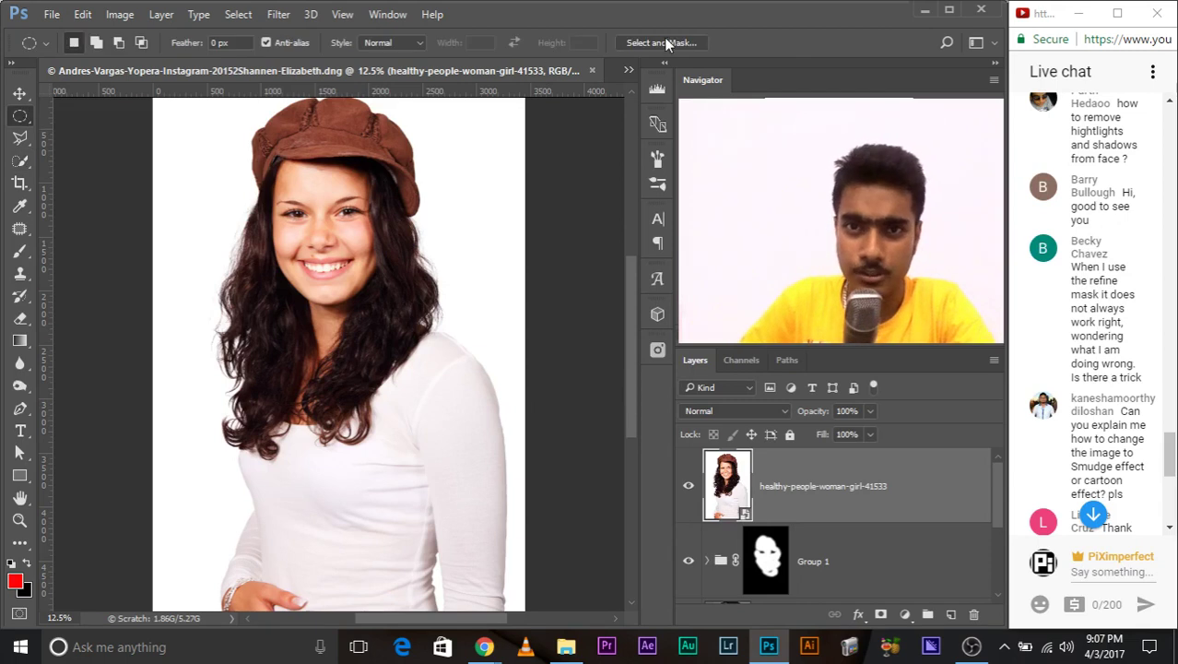
pyautogui.hotkey('ctrl', 'alt', 'r')
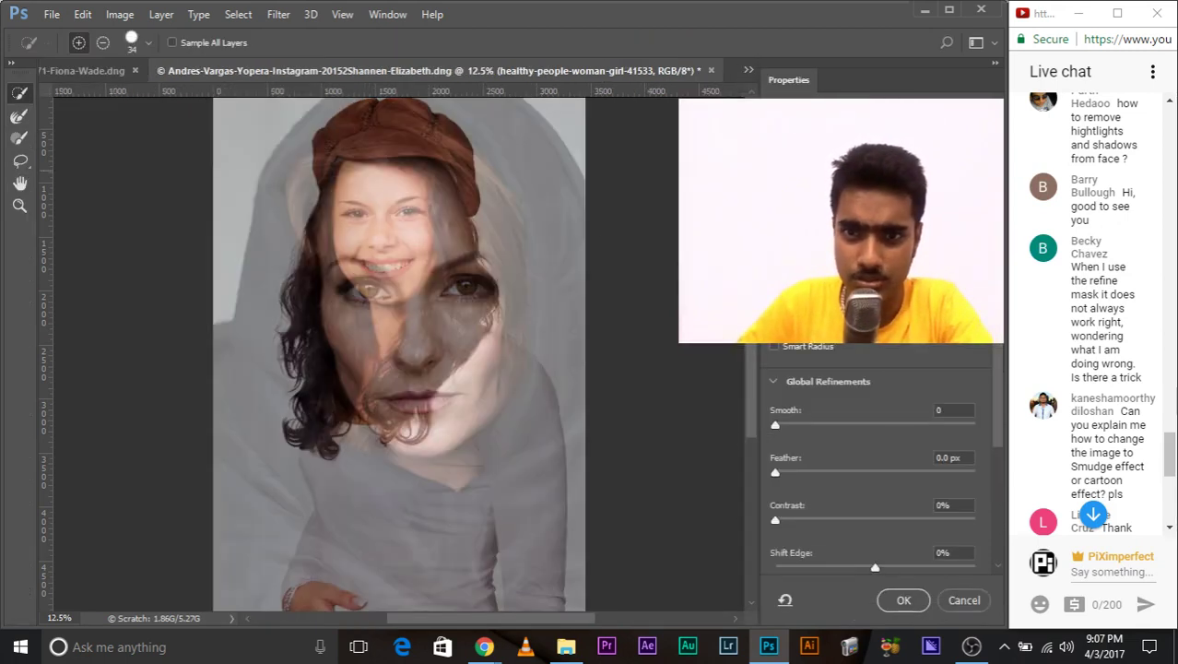
pyautogui.press(']')
pyautogui.press(']')
pyautogui.press(']')
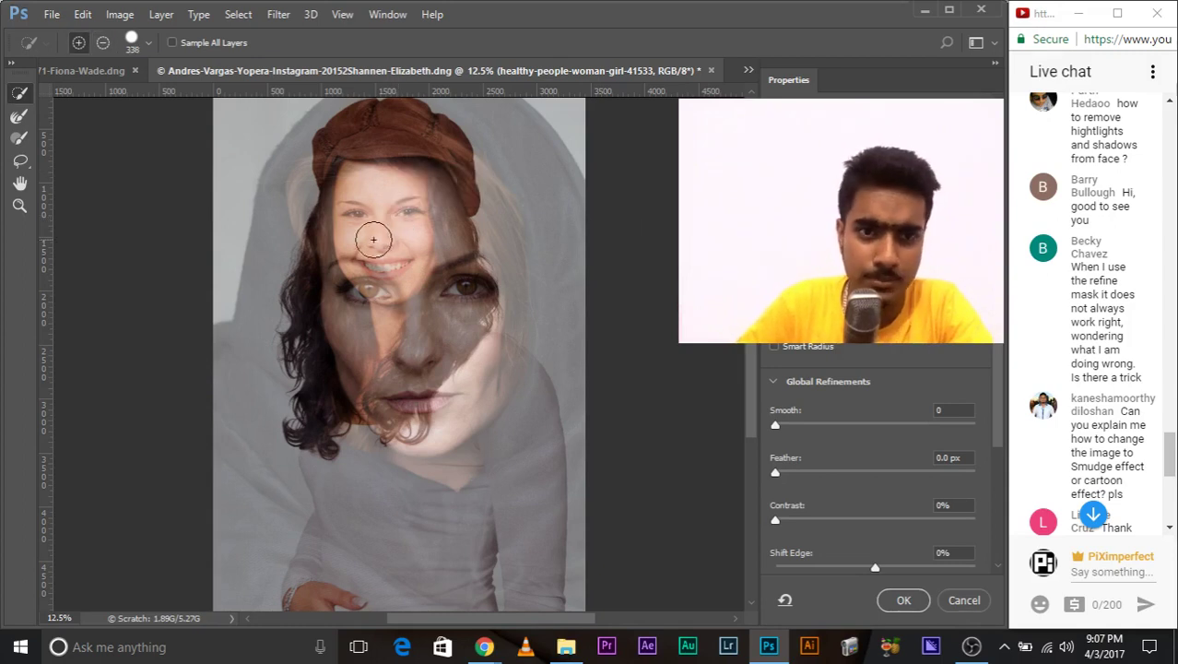
pyautogui.moveTo(389, 194)
pyautogui.mouseDown()
pyautogui.moveTo(386, 287)
pyautogui.moveTo(499, 392)
pyautogui.moveTo(523, 441)
pyautogui.mouseUp()
pyautogui.moveTo(425, 498); pyautogui.dragTo(395, 565)
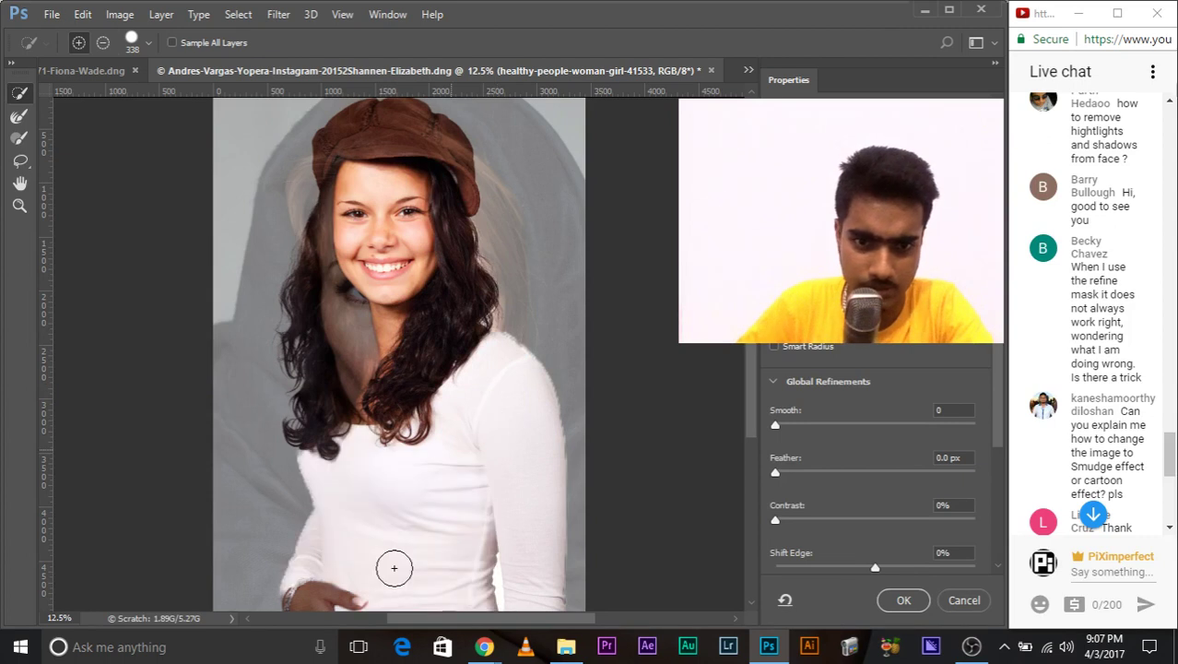
pyautogui.moveTo(361, 463); pyautogui.dragTo(331, 336)
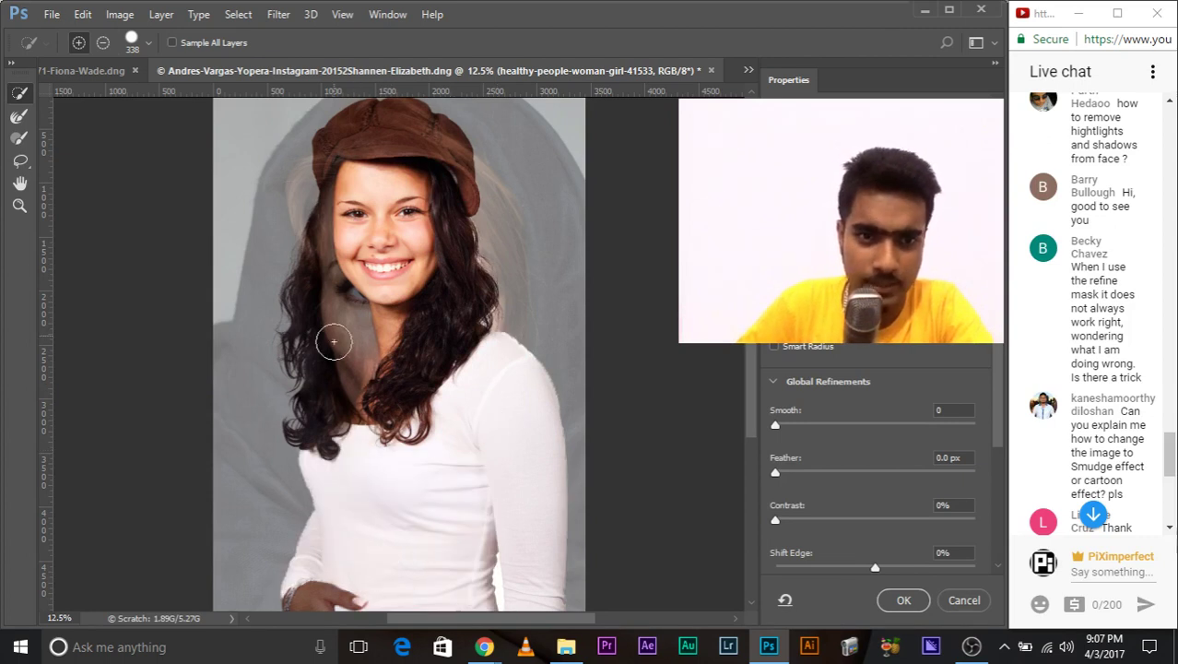
pyautogui.moveTo(374, 170); pyautogui.dragTo(392, 147)
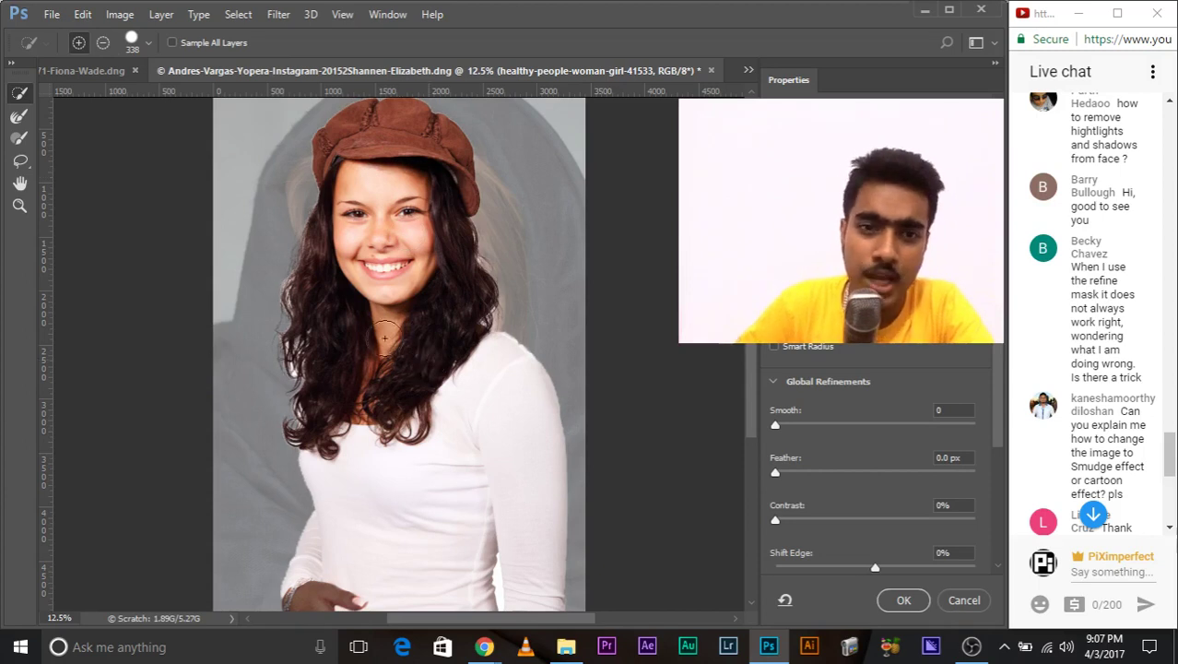
# Refine the left hair edges, output a masked layer, then delete that layer.
pyautogui.click(19, 115)
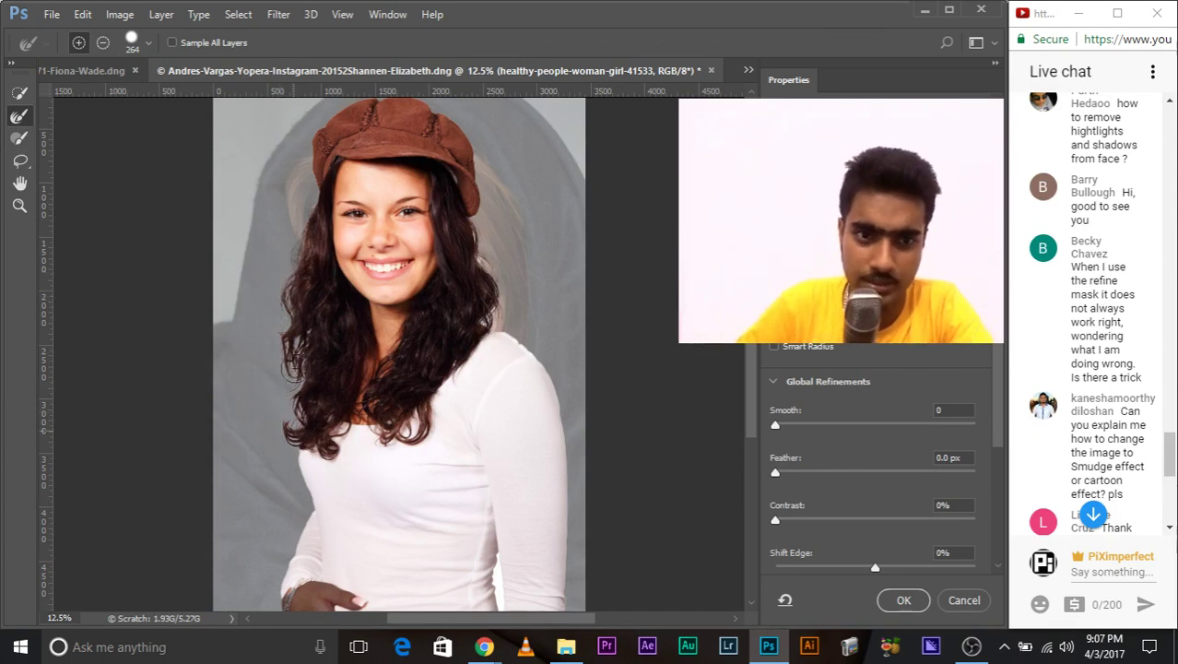
pyautogui.moveTo(301, 274); pyautogui.dragTo(312, 205)
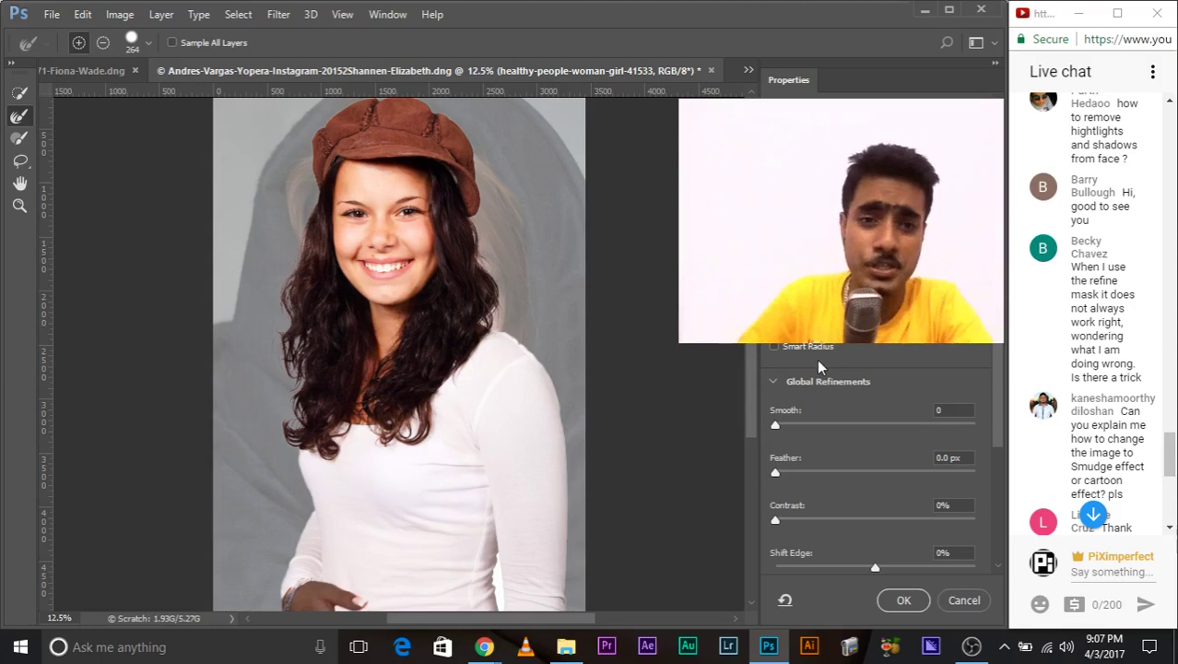
pyautogui.scroll(-3, 841, 502)
pyautogui.scroll(-2, 841, 502)
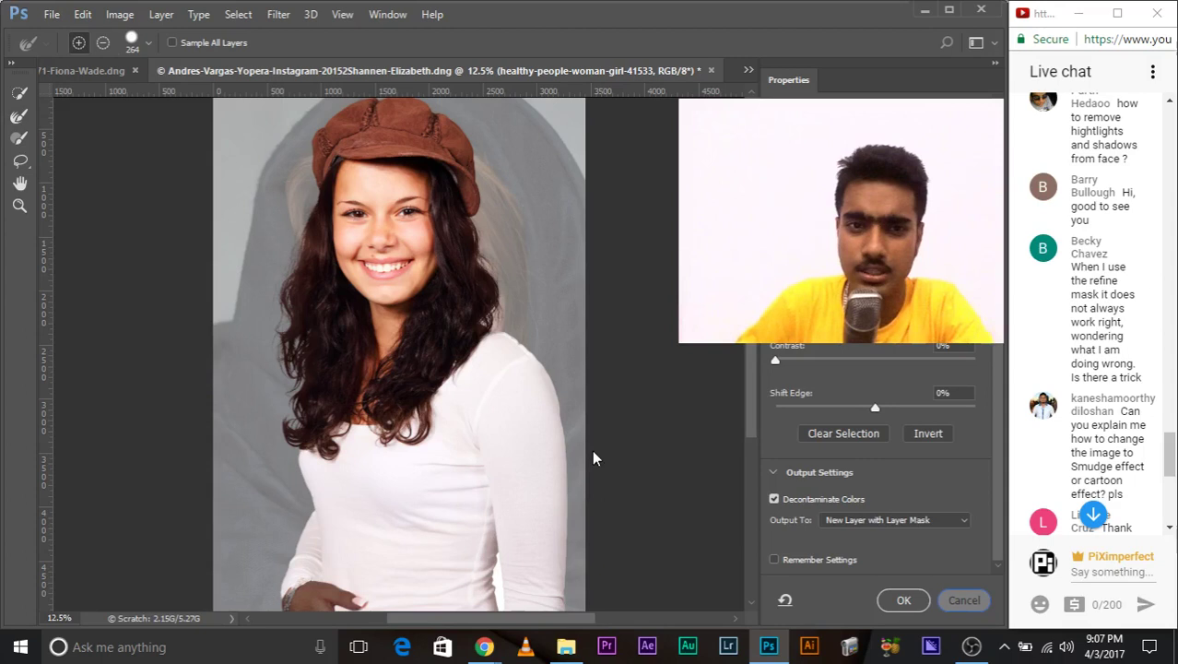
pyautogui.press('Return')
pyautogui.moveTo(867, 489); pyautogui.dragTo(975, 611)
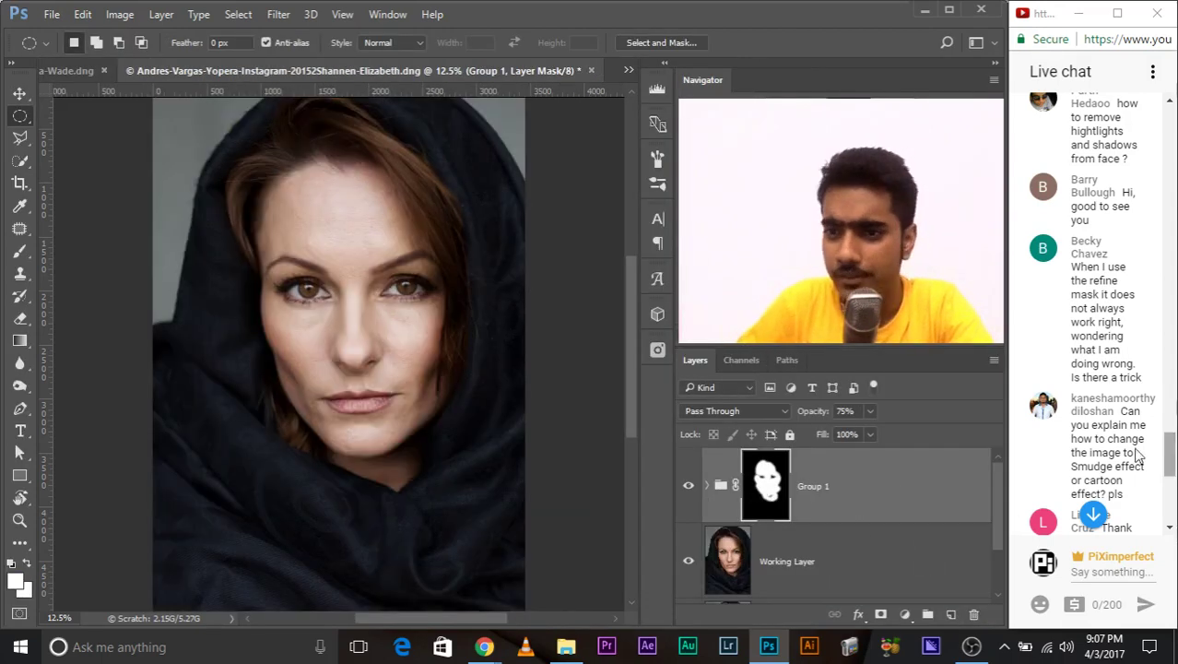
# Zoom to 50% on the hooded woman's nose and lips to inspect the skin.
pyautogui.moveTo(1174, 444); pyautogui.dragTo(1171, 497)
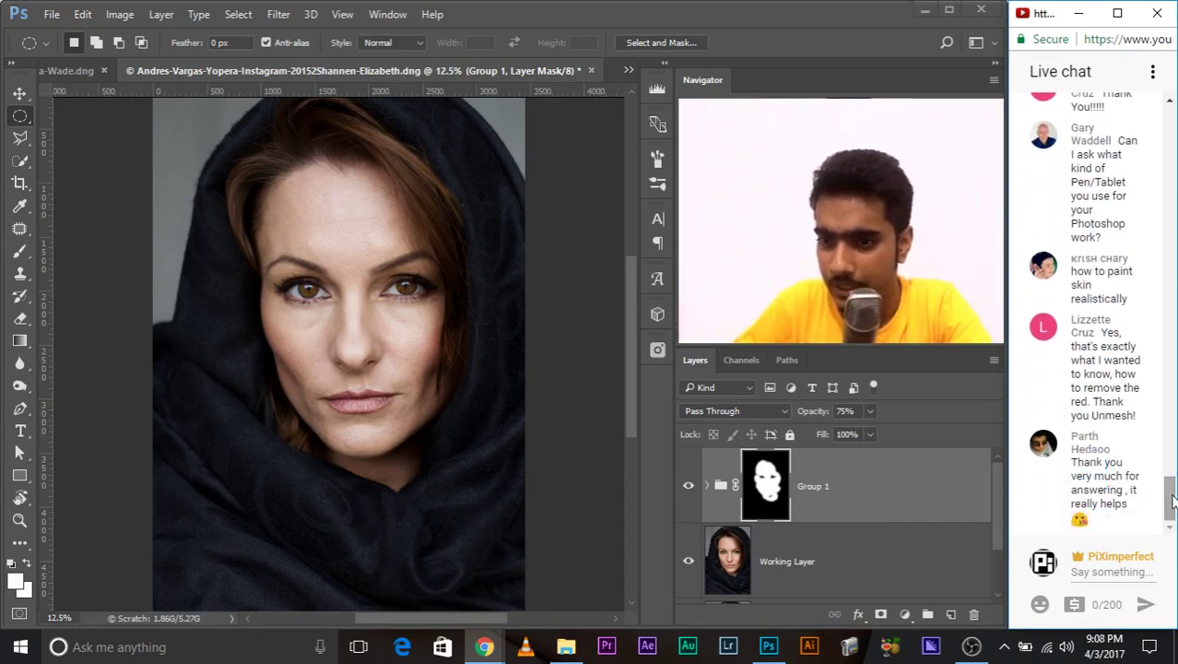
pyautogui.moveTo(1172, 501); pyautogui.dragTo(1164, 454)
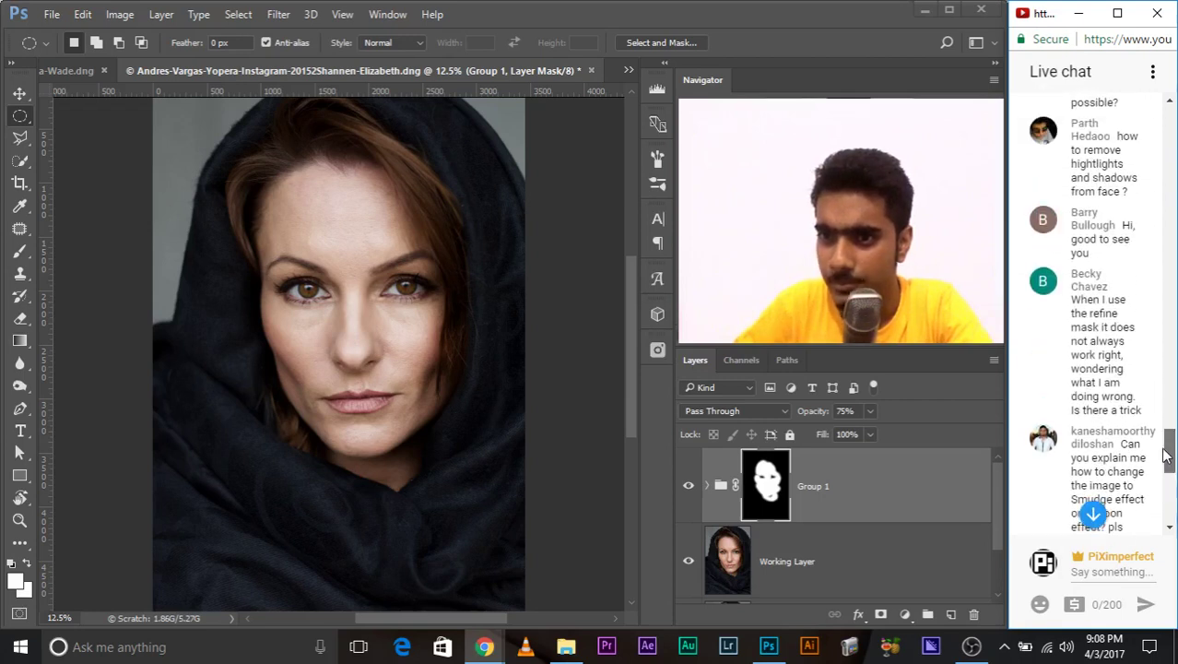
pyautogui.scroll(-1, 1167, 454)
pyautogui.scroll(-1, 1164, 456)
pyautogui.scroll(-1, 1162, 461)
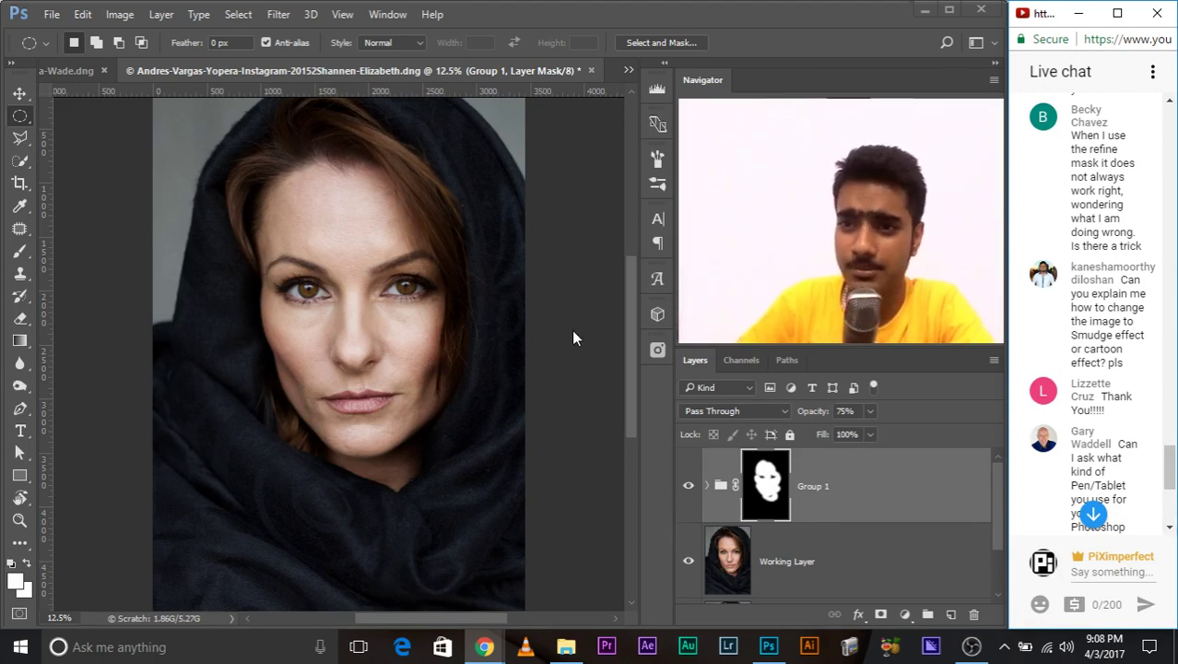
pyautogui.hotkey('ctrl', '+')
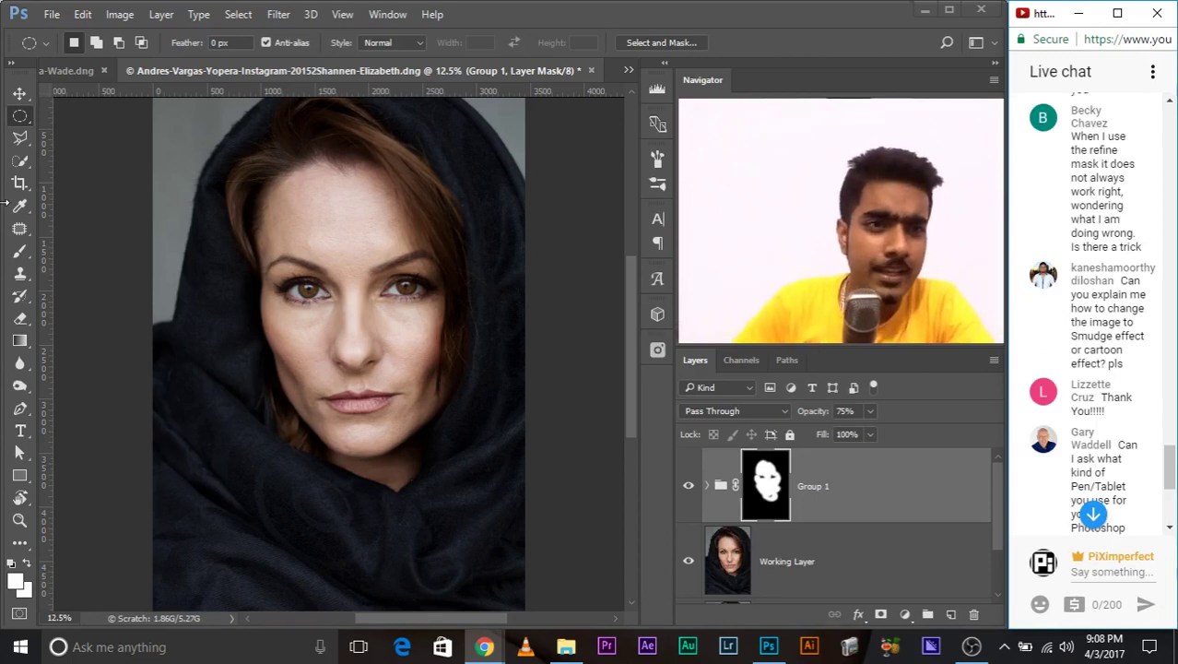
pyautogui.click(22, 102)
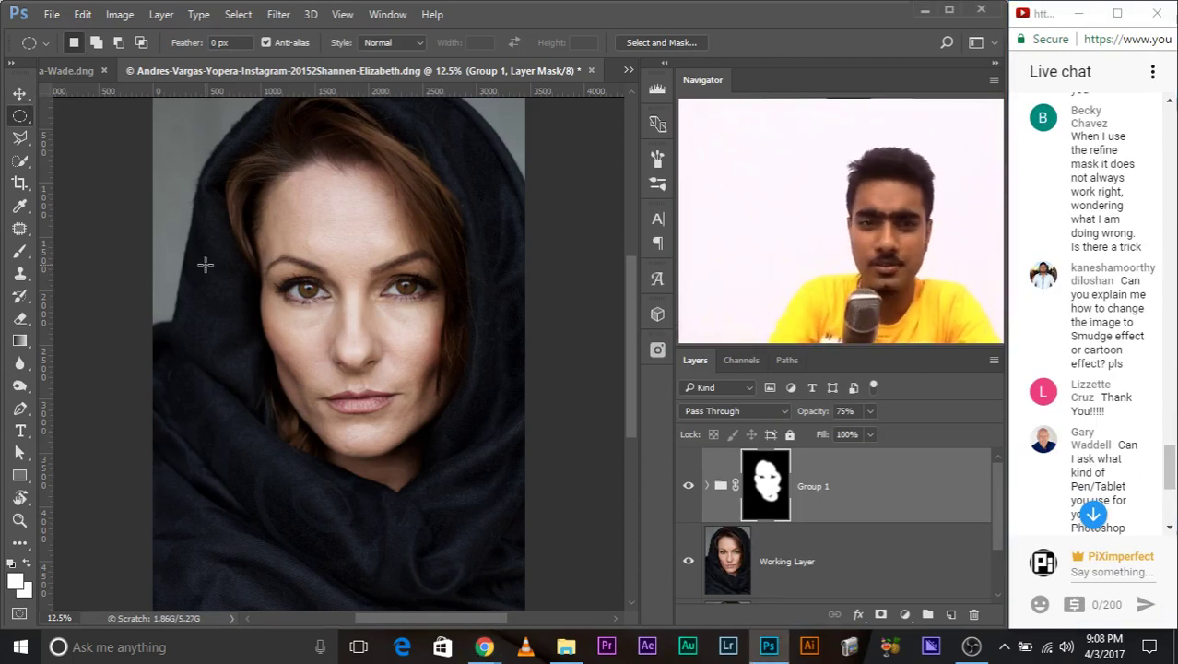
pyautogui.hotkey('ctrl', '+')
pyautogui.hotkey('ctrl', '+')
pyautogui.hotkey('ctrl', '+')
pyautogui.hotkey('ctrl', '+')
pyautogui.hotkey('ctrl', '+')
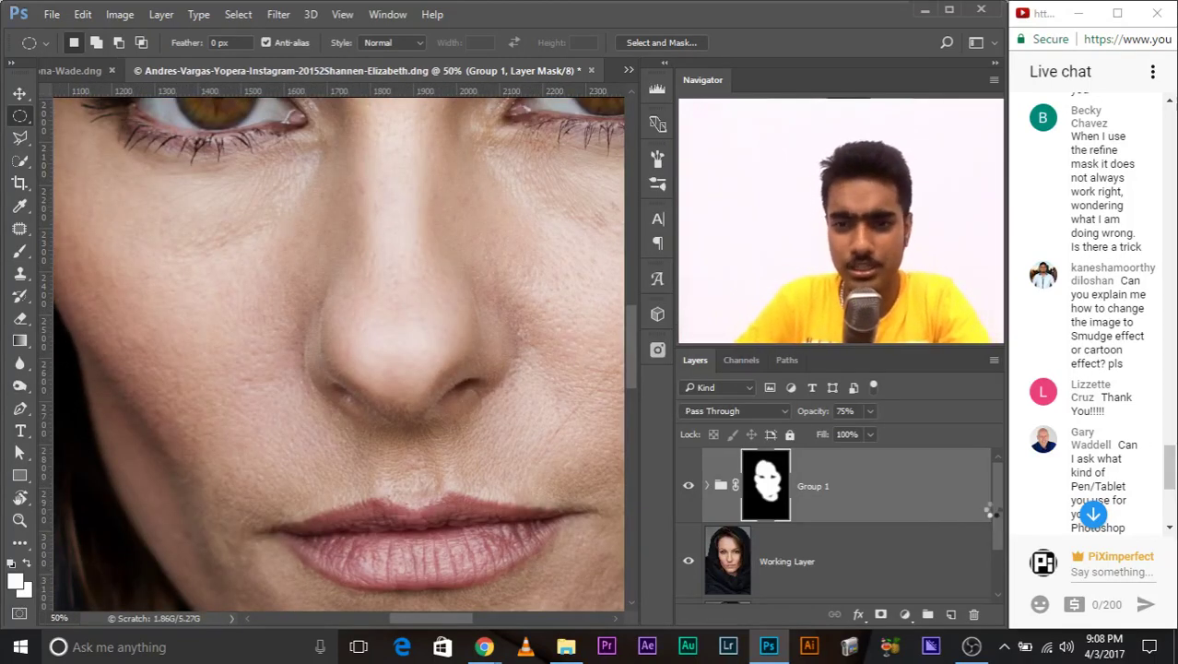
# Merge visible layers into a new layer, choose the Smudge Tool, and add an empty layer.
pyautogui.hotkey('ctrl', 'shift', 'alt', 'e')
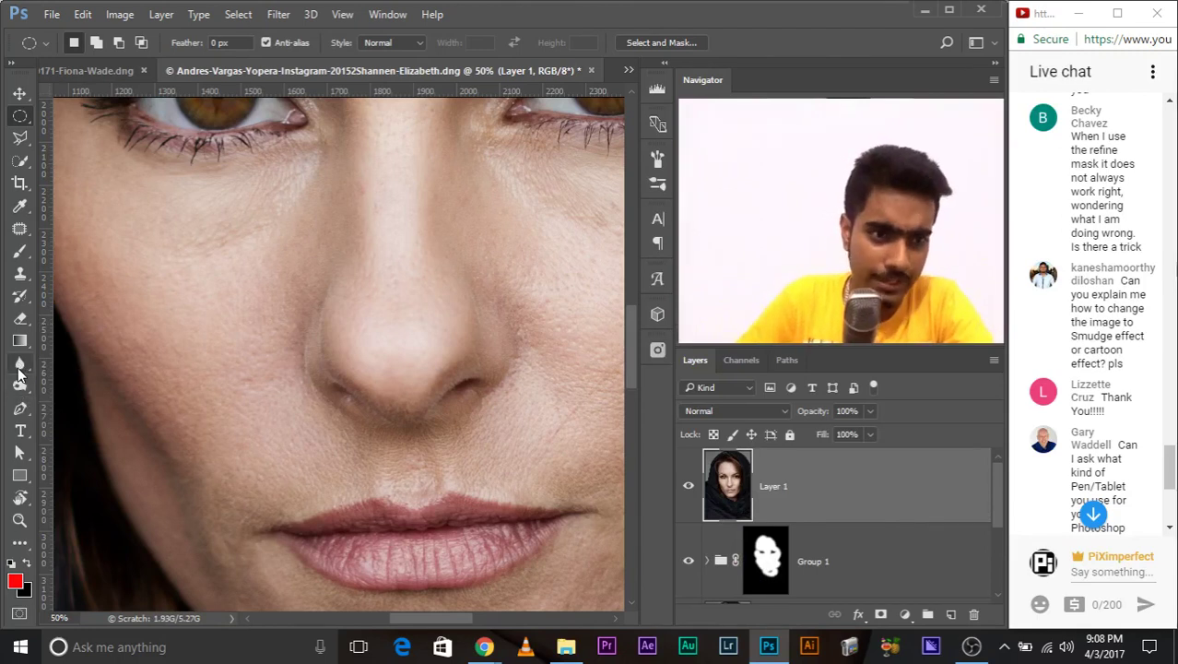
pyautogui.click(19, 362)
pyautogui.click(96, 396)
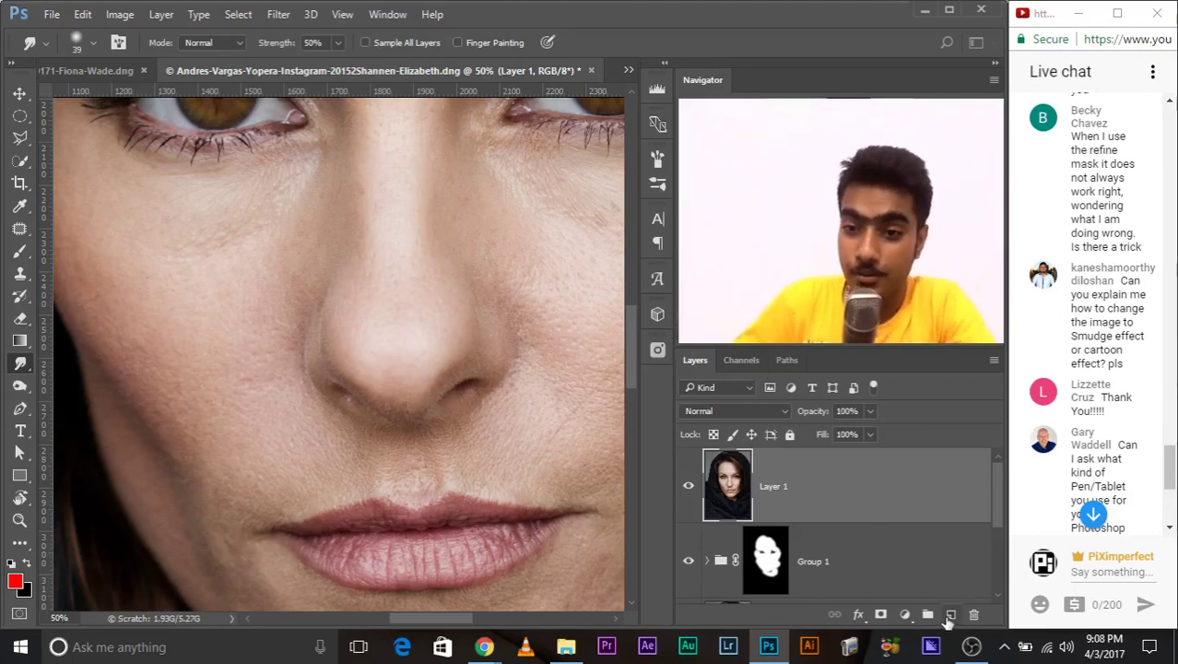
pyautogui.click(950, 616)
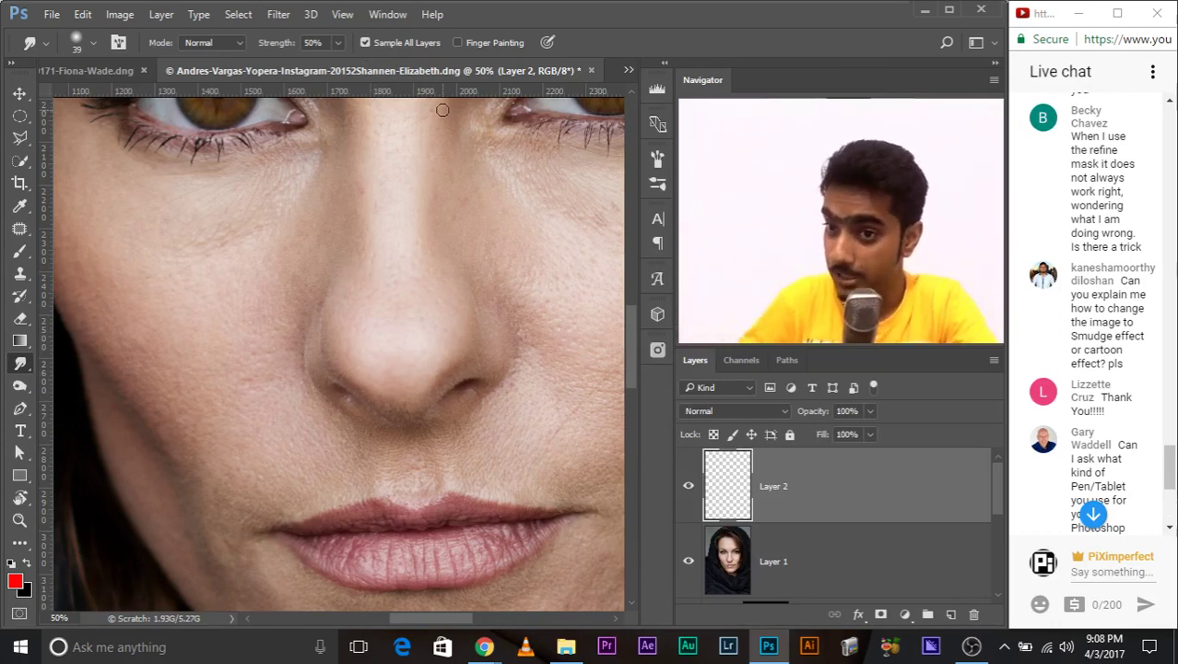
# Smudge the cheek and under-eye skin with a ~103 px brush, comparing with the merged layer hidden.
pyautogui.moveTo(196, 288)
pyautogui.mouseDown()
pyautogui.moveTo(256, 329)
pyautogui.moveTo(295, 309)
pyautogui.mouseUp()
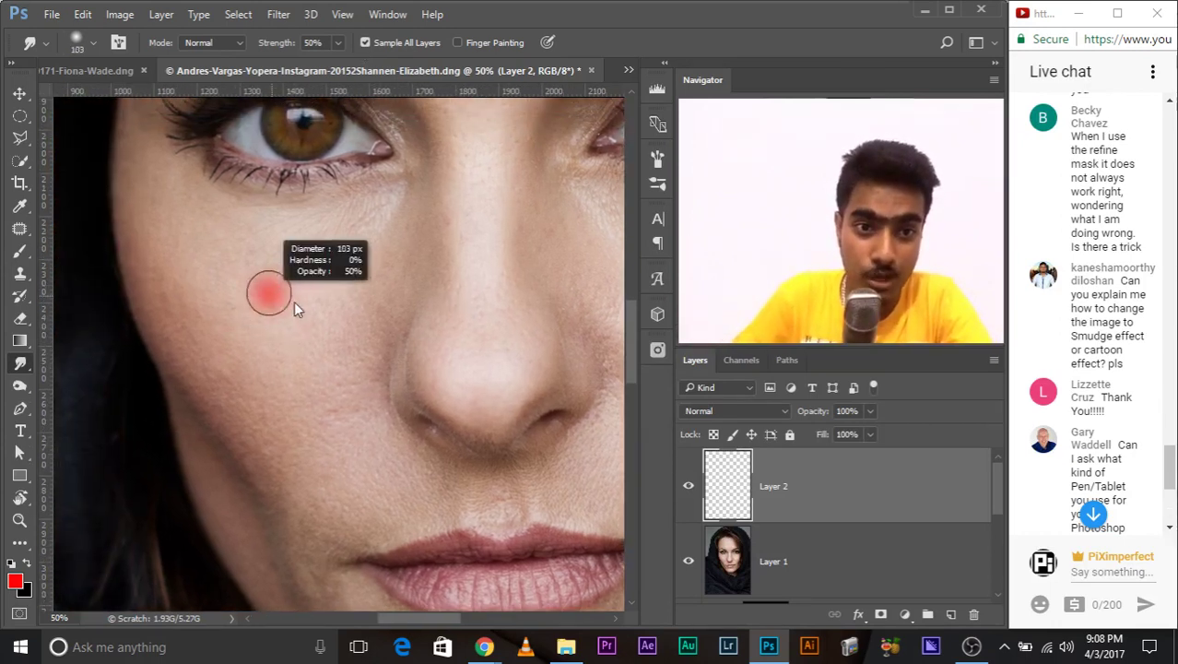
pyautogui.moveTo(223, 256); pyautogui.dragTo(223, 344)
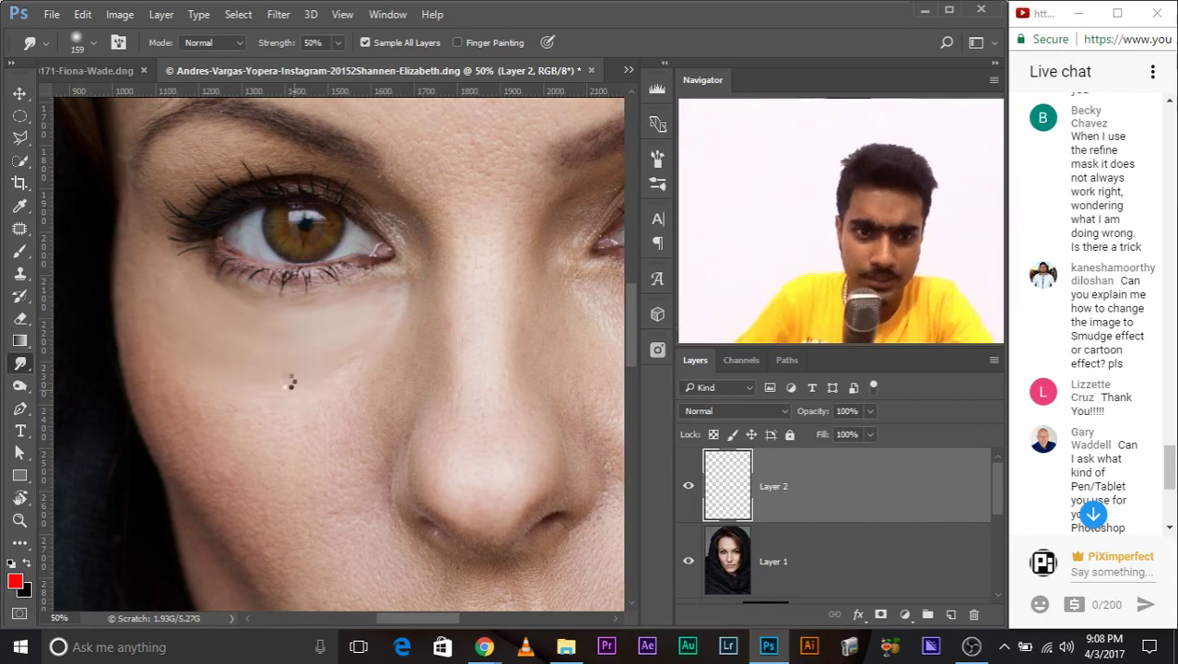
pyautogui.moveTo(295, 396)
pyautogui.mouseDown()
pyautogui.moveTo(344, 366)
pyautogui.moveTo(324, 416)
pyautogui.moveTo(299, 423)
pyautogui.mouseUp()
pyautogui.press('[')
pyautogui.press('[')
pyautogui.press('[')
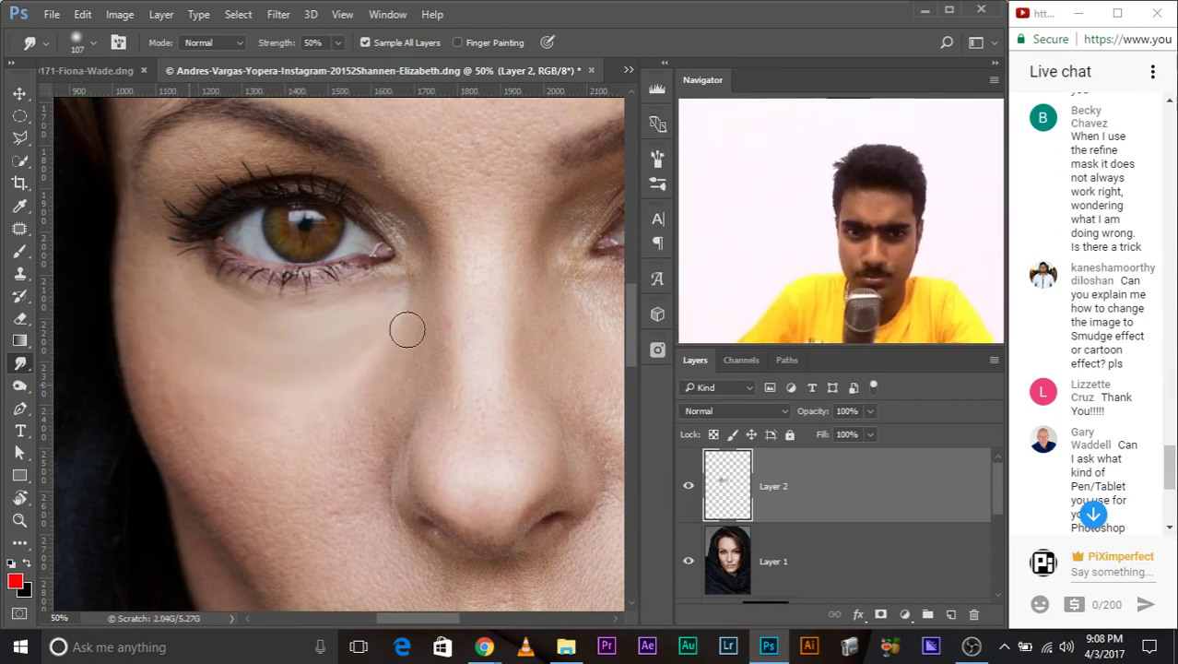
pyautogui.moveTo(494, 320); pyautogui.dragTo(381, 302)
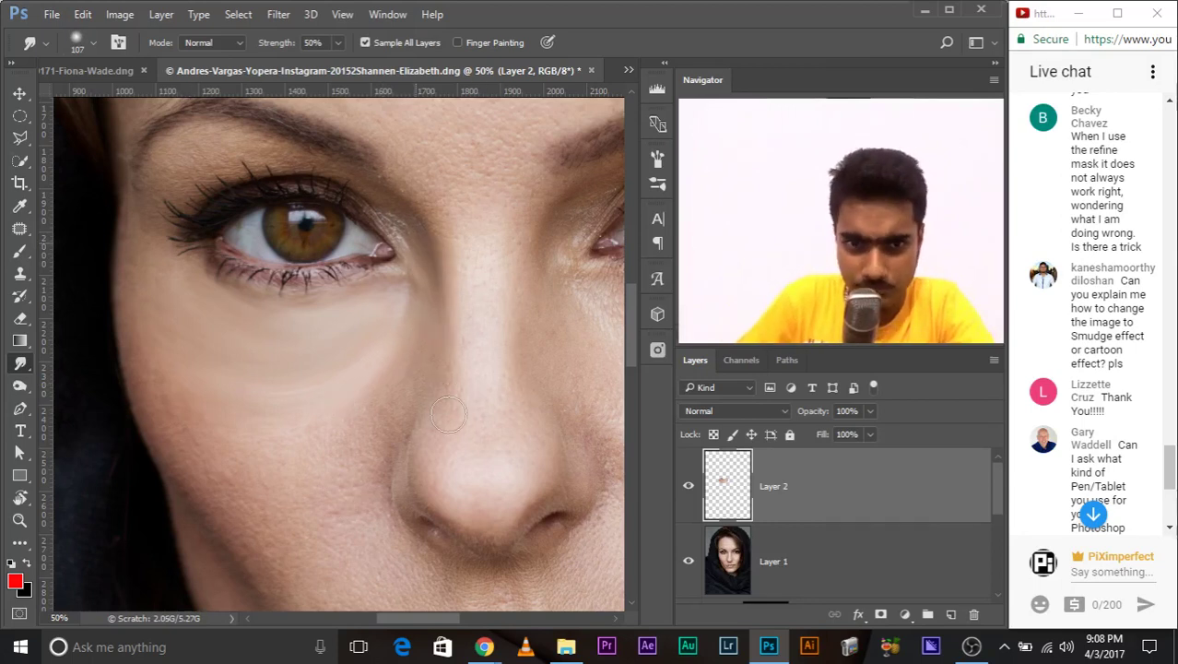
pyautogui.keyDown('alt'); pyautogui.click(689, 487); pyautogui.keyUp('alt')
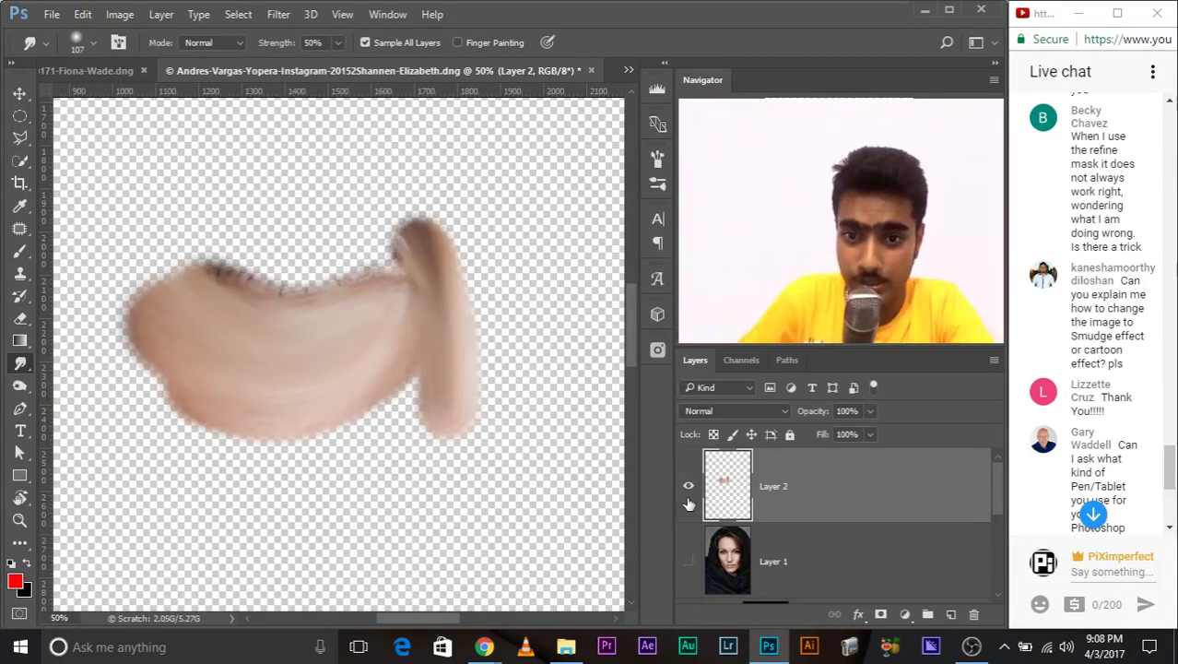
pyautogui.keyDown('alt'); pyautogui.click(687, 494); pyautogui.keyUp('alt')
# Lower Layer 2 to 66% opacity, toggle it for comparison, then delete it.
pyautogui.moveTo(872, 411); pyautogui.dragTo(849, 439)
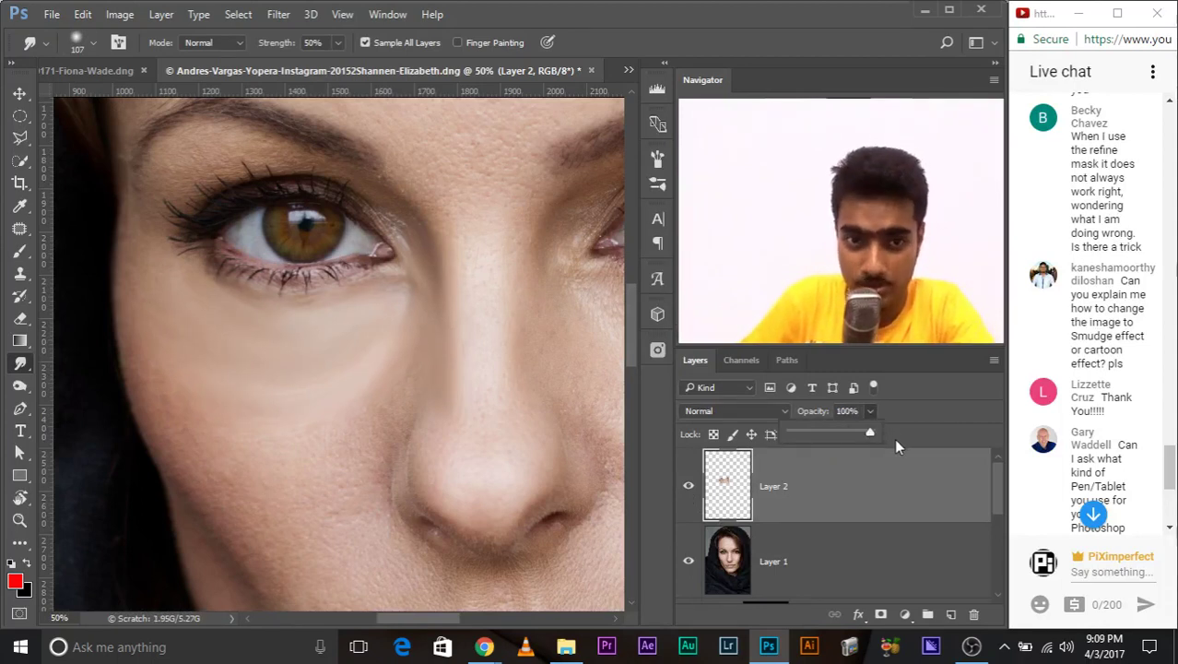
pyautogui.click(831, 483)
pyautogui.click(688, 487)
pyautogui.click(688, 487)
pyautogui.click(687, 487)
pyautogui.click(687, 487)
pyautogui.click(688, 487)
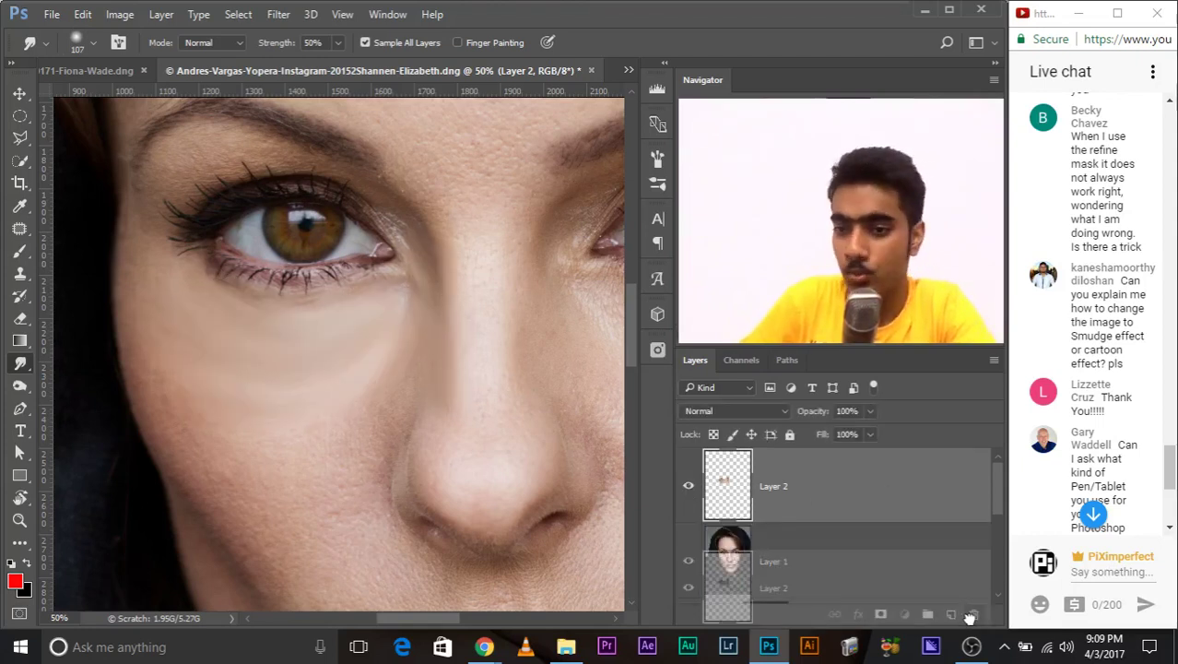
pyautogui.moveTo(867, 498); pyautogui.dragTo(974, 614)
pyautogui.scroll(-1, 1134, 406)
pyautogui.scroll(-2, 1120, 396)
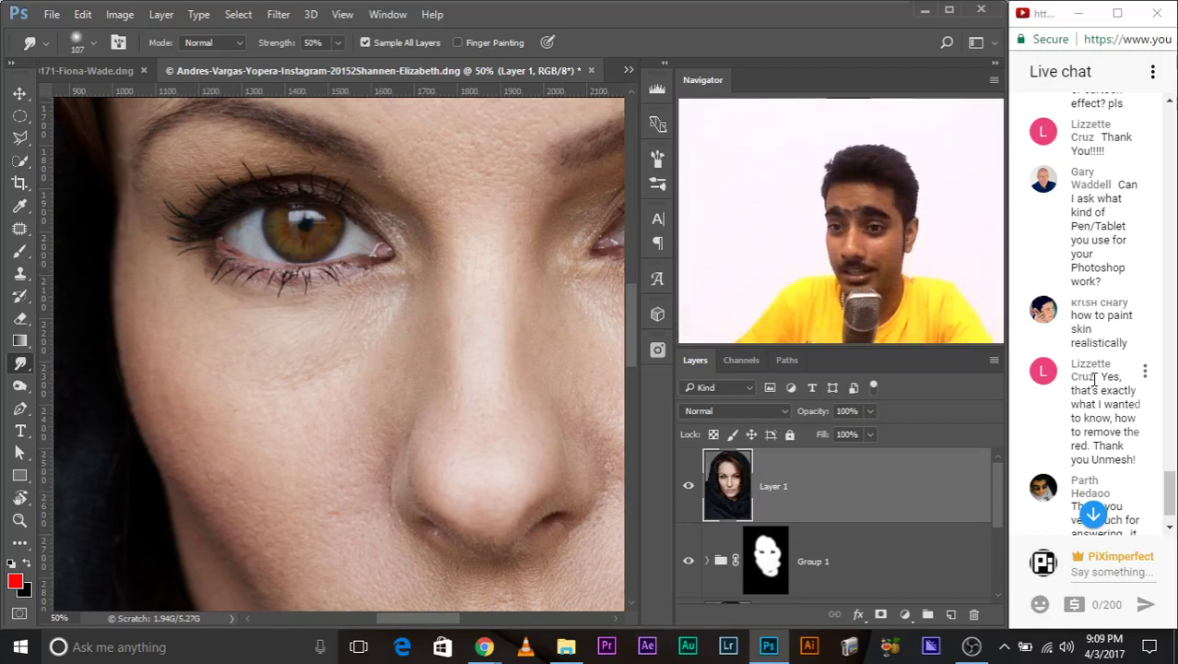
pyautogui.moveTo(1097, 231)
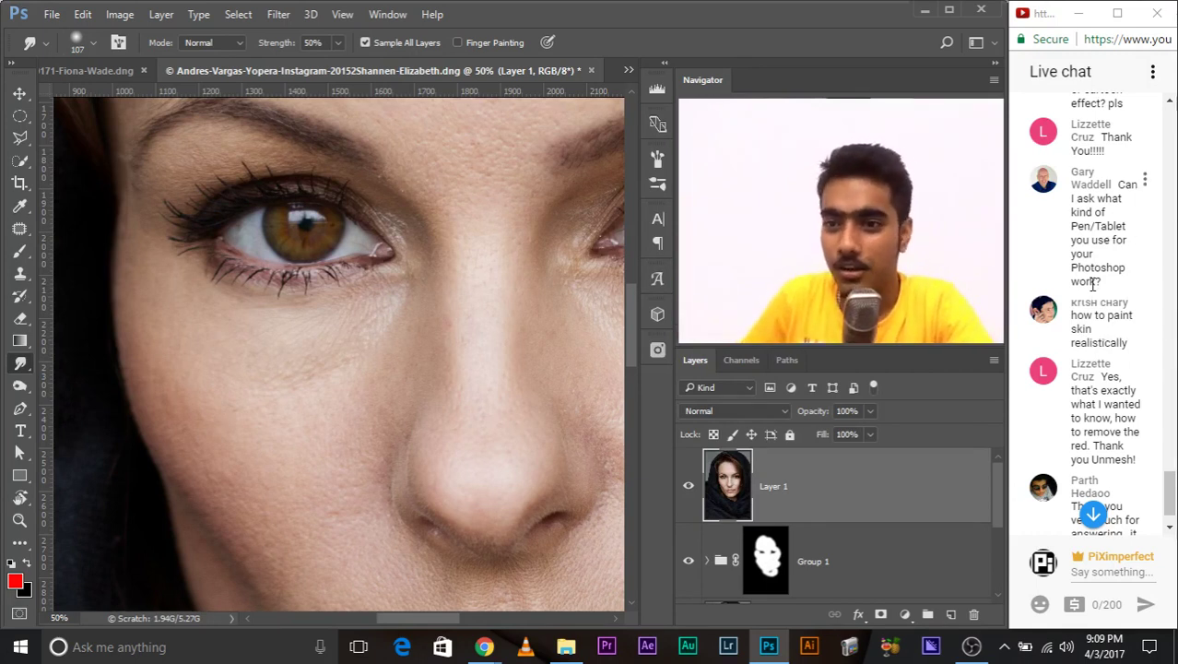
pyautogui.scroll(-1, 1095, 304)
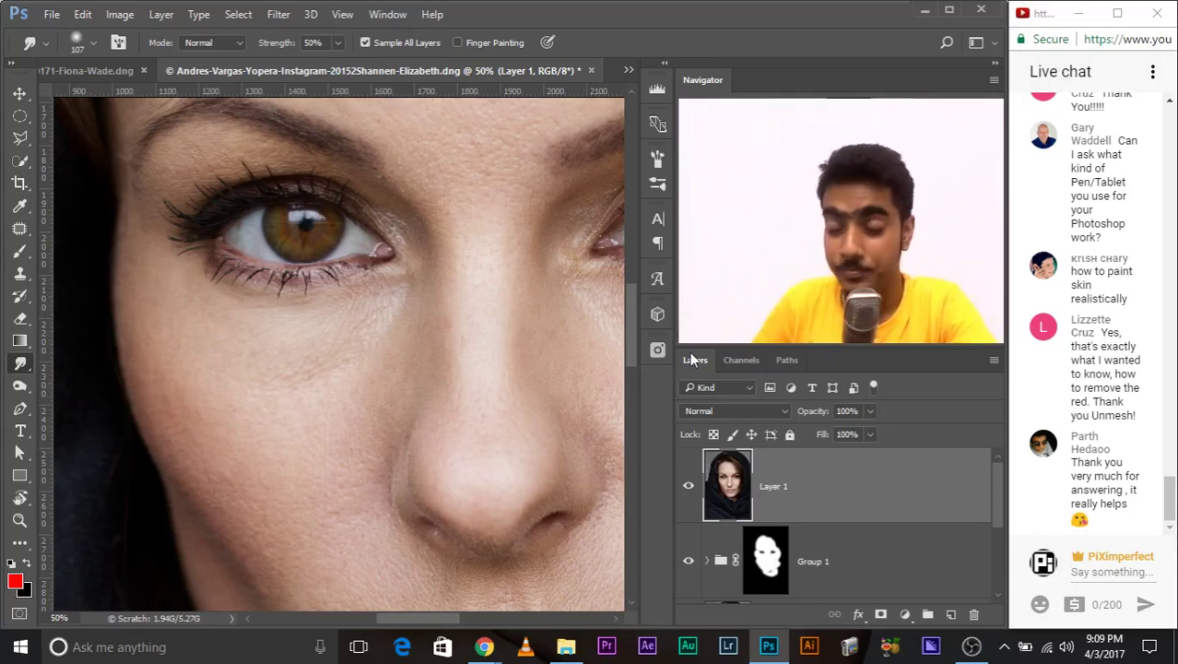
# Paint a pink tint across the forehead on a new layer with a ~270 px brush.
pyautogui.click(951, 614)
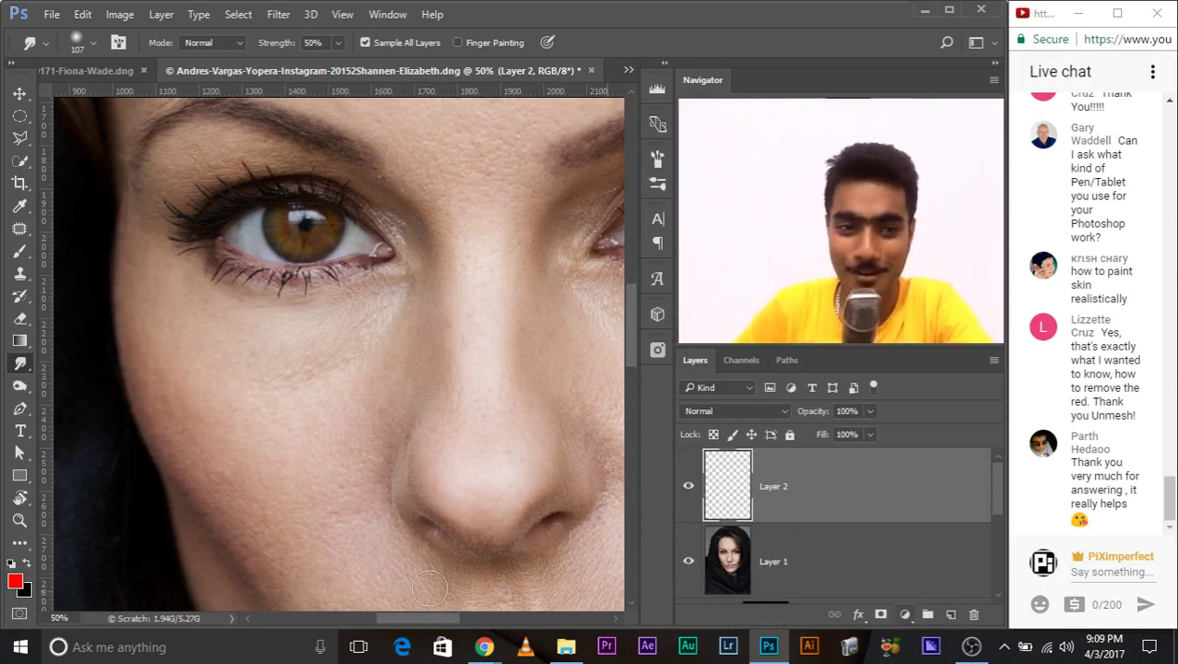
pyautogui.click(20, 251)
pyautogui.moveTo(350, 356); pyautogui.dragTo(316, 516)
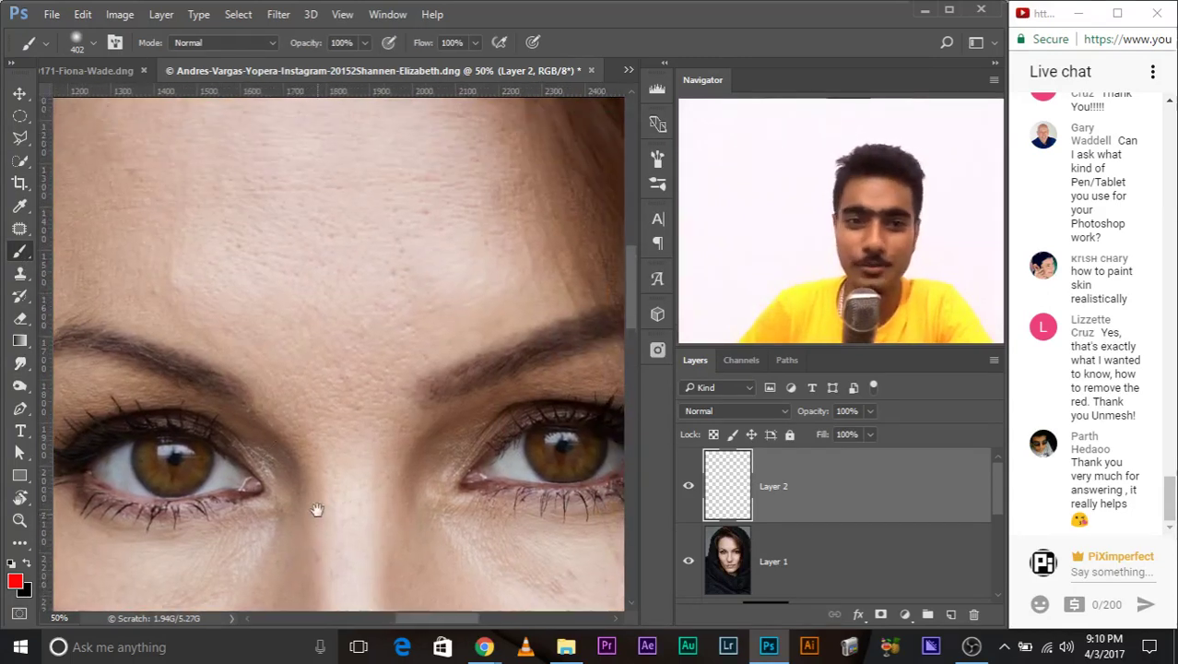
pyautogui.moveTo(400, 363); pyautogui.dragTo(369, 363)
pyautogui.click(717, 407)
pyautogui.moveTo(184, 217)
pyautogui.mouseDown()
pyautogui.moveTo(315, 277)
pyautogui.moveTo(374, 271)
pyautogui.moveTo(411, 293)
pyautogui.moveTo(163, 237)
pyautogui.moveTo(124, 213)
pyautogui.mouseUp()
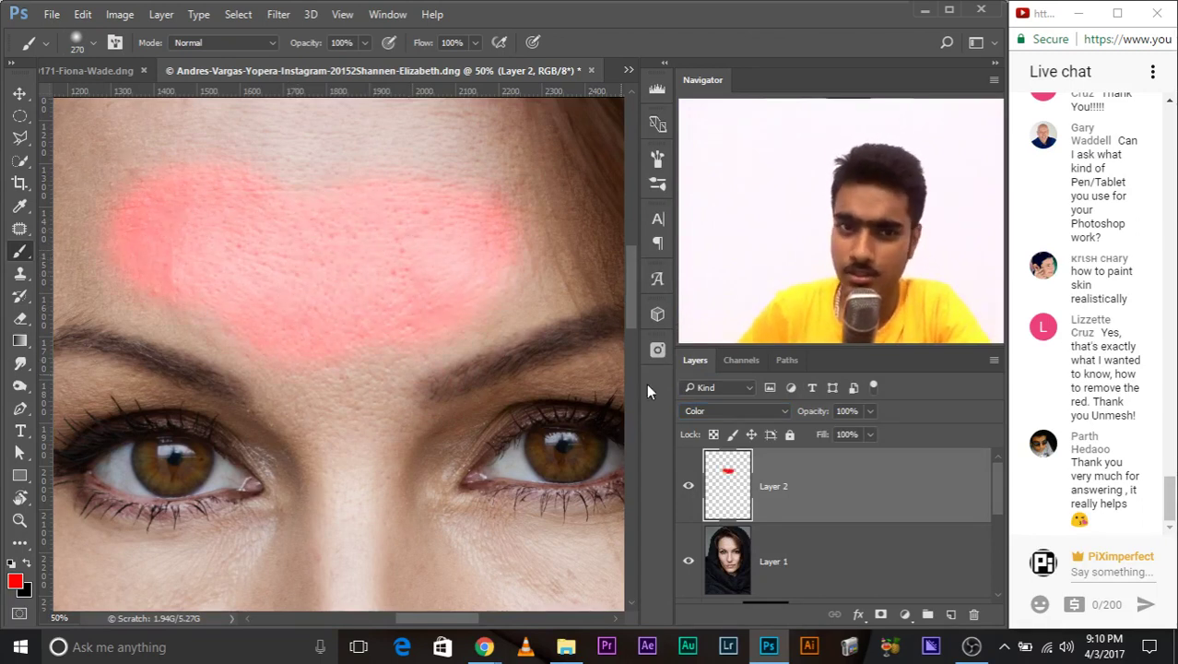
# Try the paint layer in Hue, Luminosity, Saturation and finally Color blend modes.
pyautogui.click(745, 411)
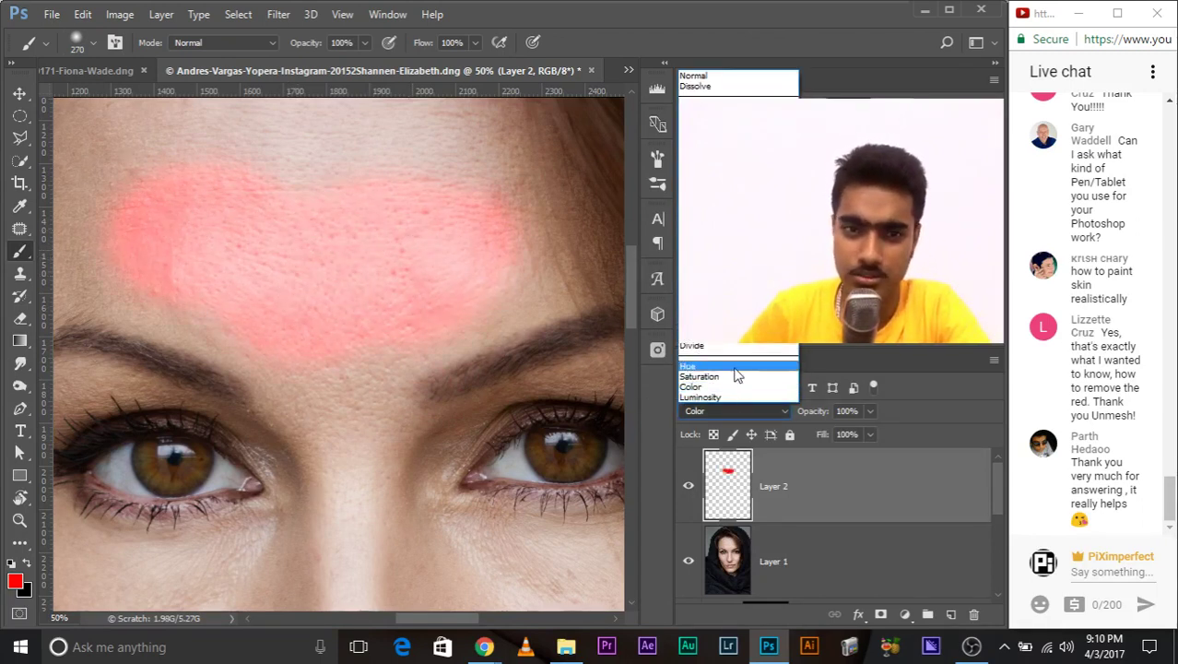
pyautogui.click(738, 361)
pyautogui.click(703, 414)
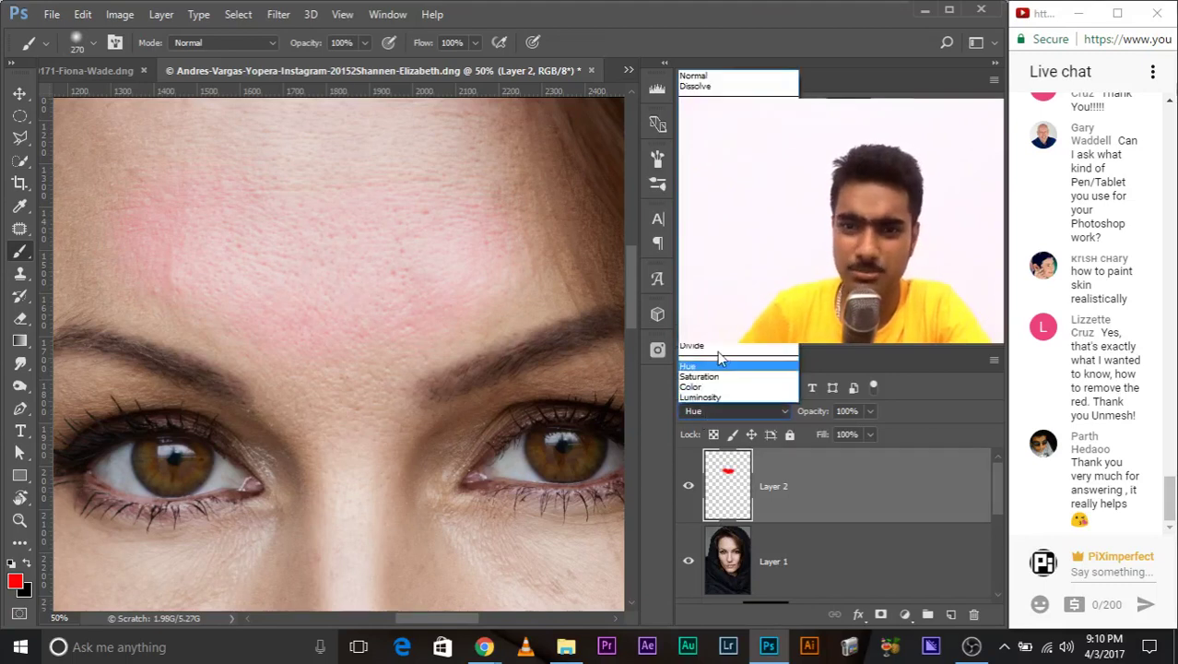
pyautogui.click(708, 397)
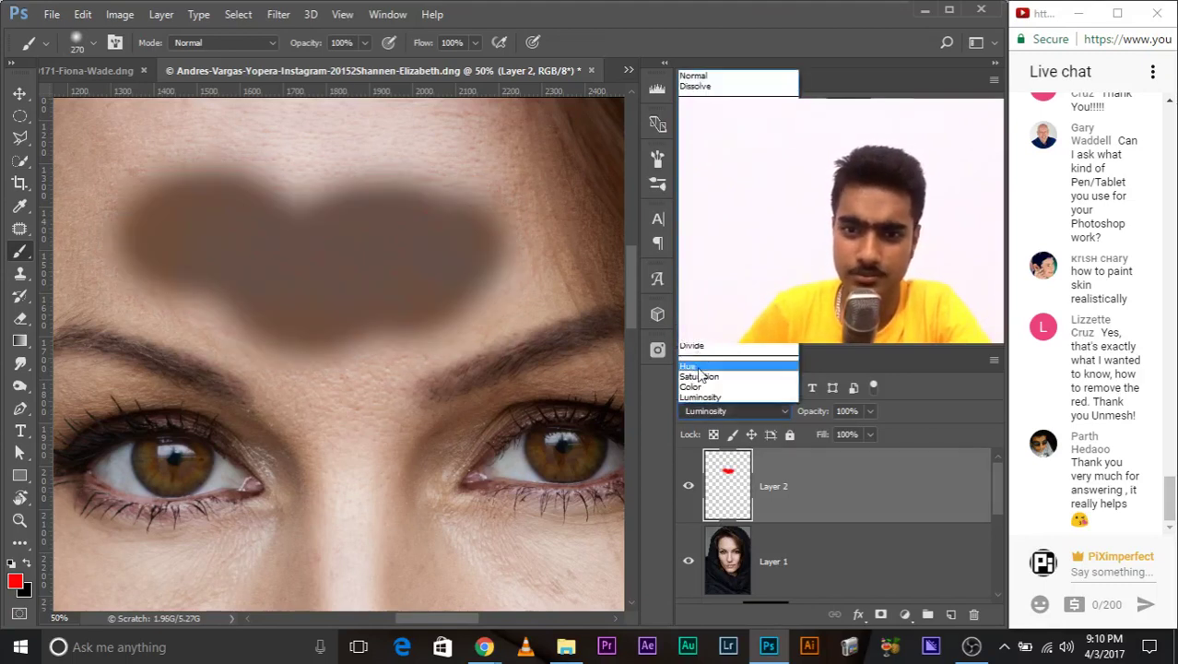
pyautogui.click(696, 386)
pyautogui.click(705, 411)
pyautogui.click(706, 380)
# Delete the red paint layer by dragging it to the trash.
pyautogui.moveTo(383, 380)
pyautogui.mouseDown()
pyautogui.moveTo(420, 233)
pyautogui.moveTo(377, 205)
pyautogui.moveTo(336, 386)
pyautogui.moveTo(258, 413)
pyautogui.moveTo(184, 498)
pyautogui.mouseUp()
pyautogui.moveTo(830, 493); pyautogui.dragTo(974, 614)
pyautogui.scroll(5, 441, 327)
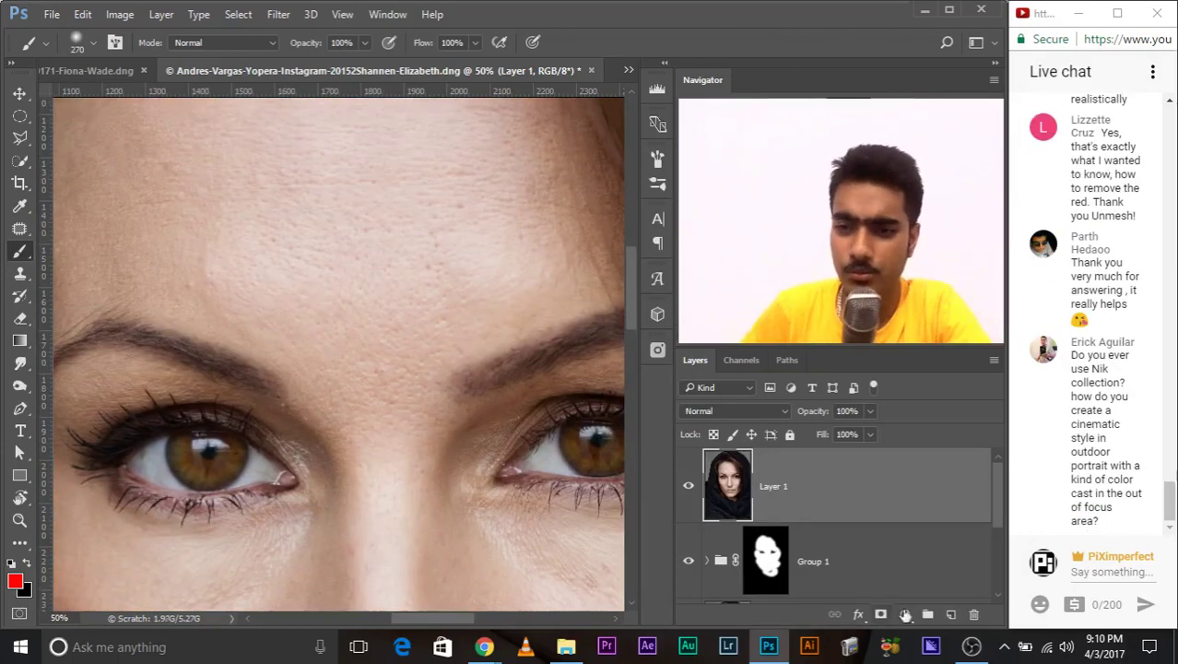
pyautogui.click(950, 614)
pyautogui.moveTo(245, 255)
pyautogui.mouseDown()
pyautogui.moveTo(281, 311)
pyautogui.moveTo(368, 263)
pyautogui.moveTo(439, 262)
pyautogui.moveTo(499, 184)
pyautogui.moveTo(526, 211)
pyautogui.mouseUp()
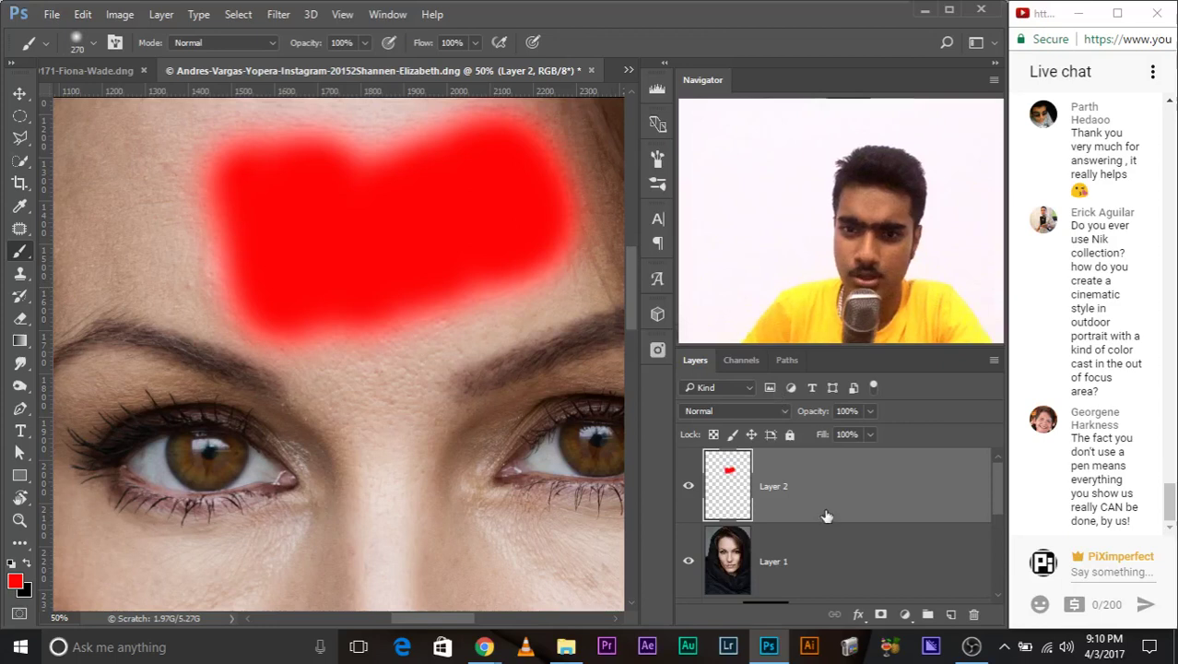
pyautogui.rightClick(827, 516)
pyautogui.press('Escape')
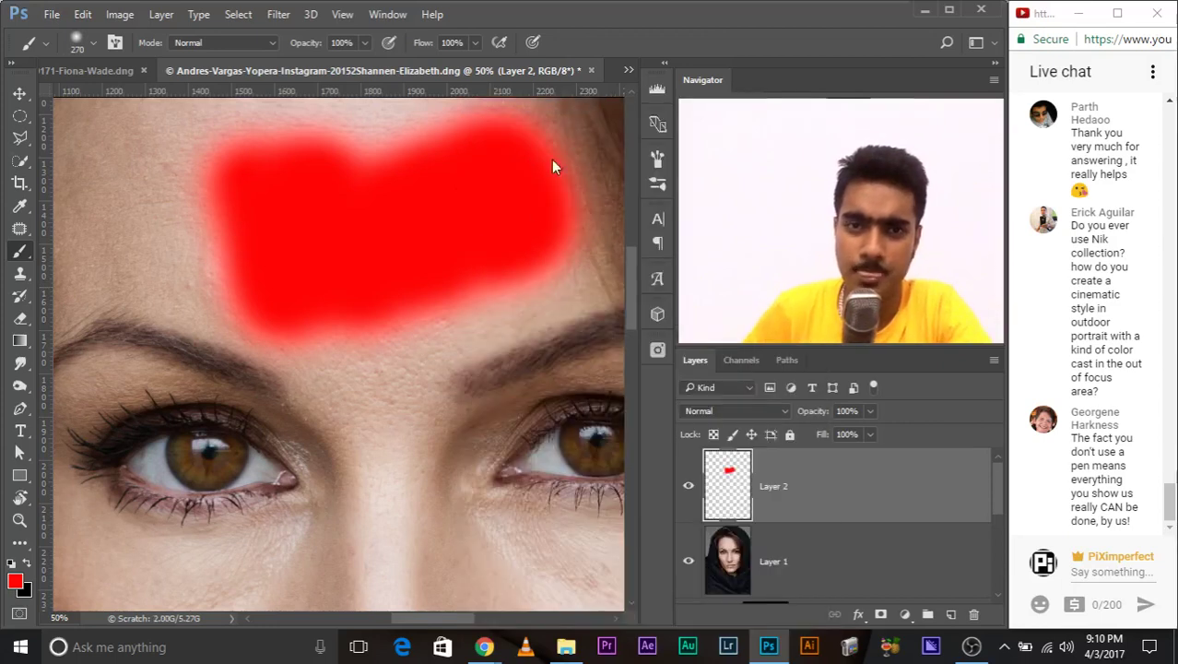
pyautogui.doubleClick(830, 486)
pyautogui.moveTo(253, 83)
pyautogui.mouseDown()
pyautogui.moveTo(3, 11)
pyautogui.moveTo(482, 317)
pyautogui.moveTo(494, 273)
pyautogui.mouseUp()
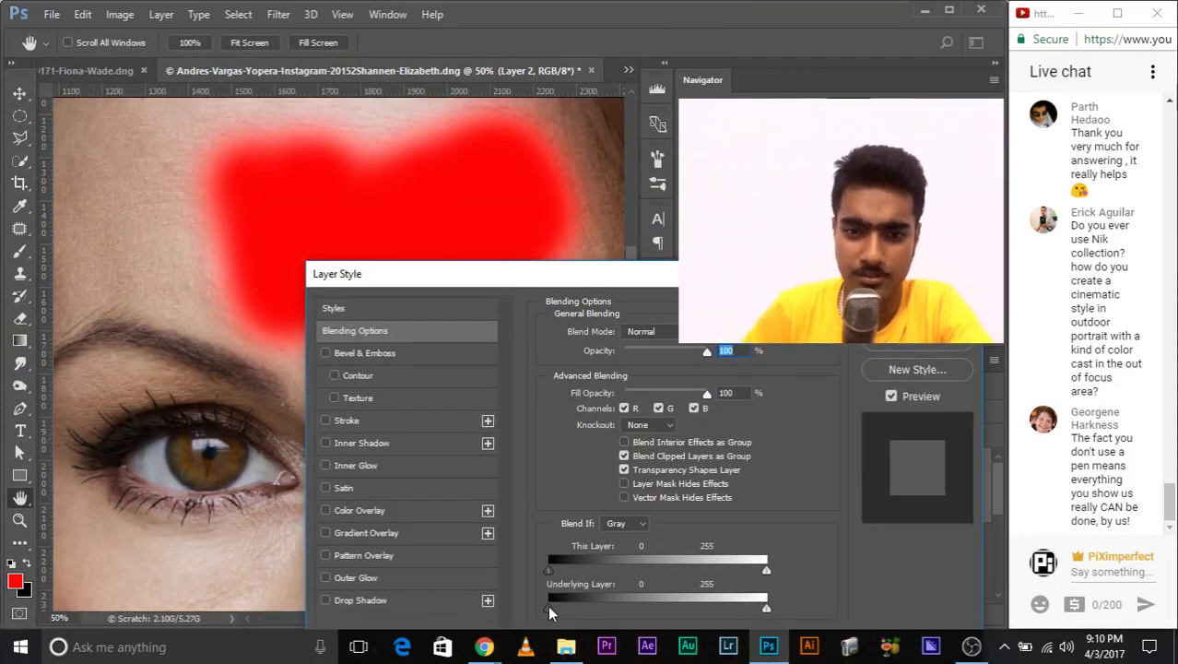
pyautogui.moveTo(596, 613)
pyautogui.mouseDown()
pyautogui.moveTo(750, 609)
pyautogui.moveTo(549, 608)
pyautogui.mouseUp()
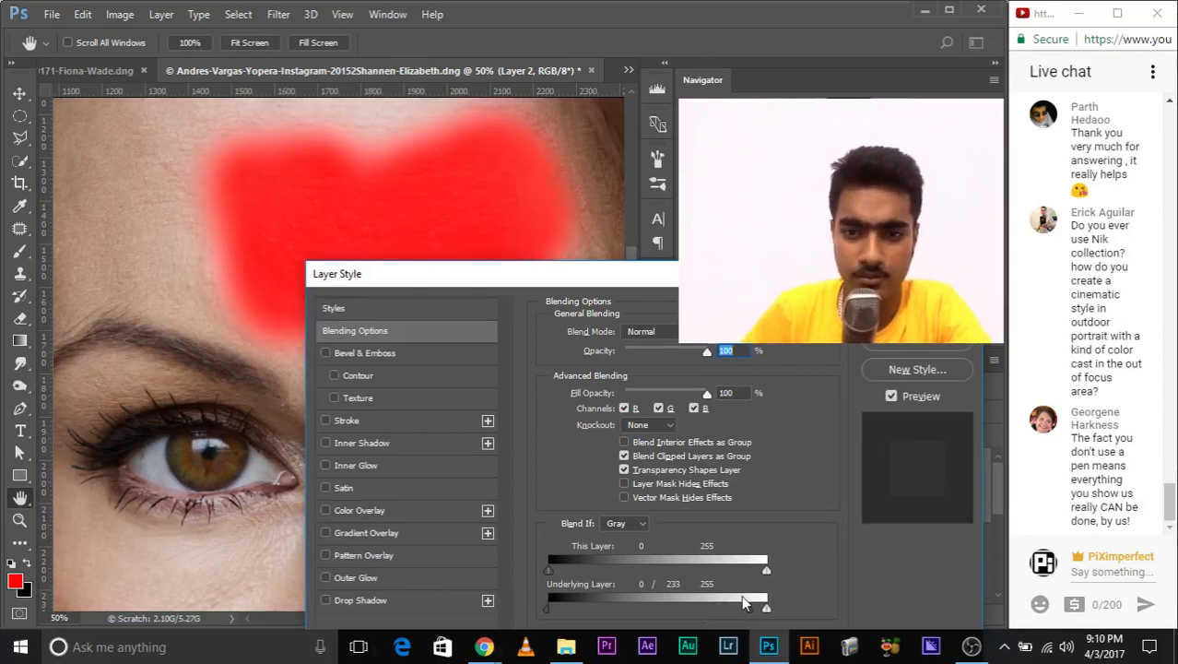
pyautogui.moveTo(745, 607)
pyautogui.mouseDown()
pyautogui.moveTo(655, 602)
pyautogui.moveTo(752, 611)
pyautogui.mouseUp()
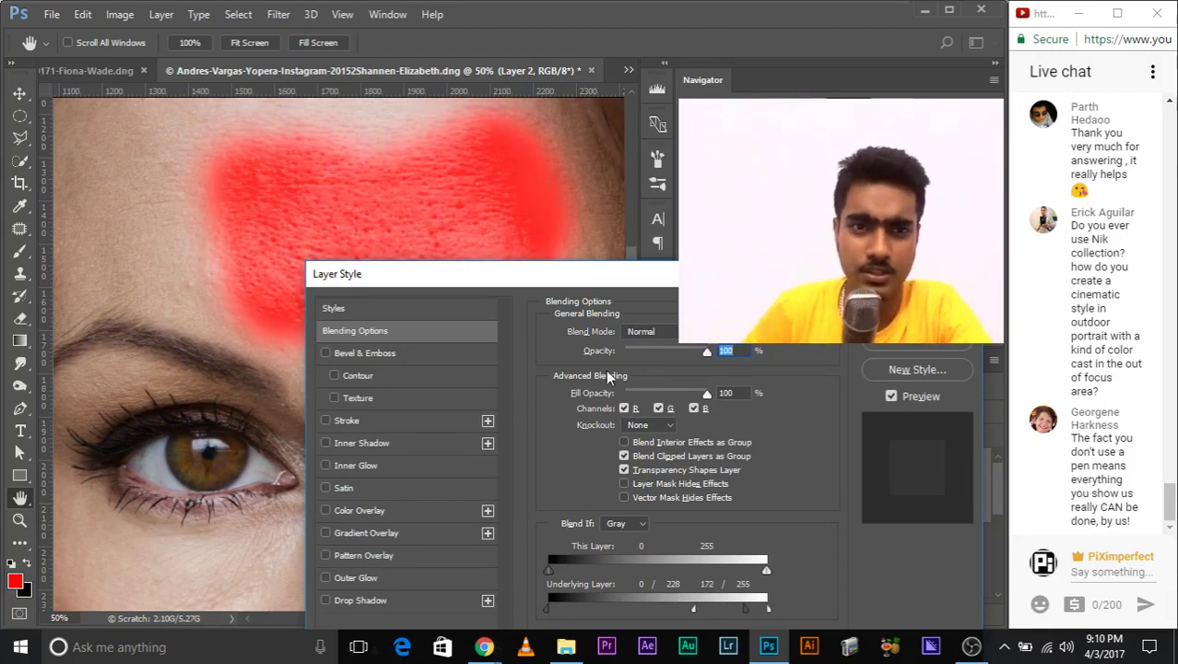
pyautogui.press('Return')
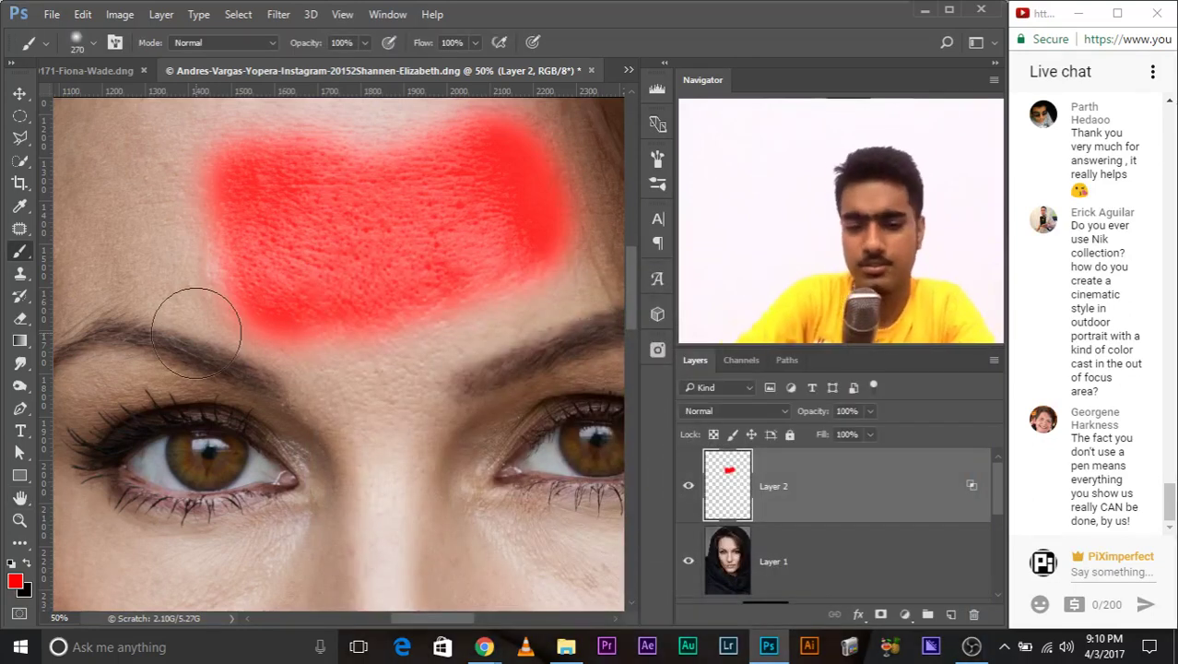
pyautogui.keyDown('alt'); pyautogui.scroll(-2, 196, 336); pyautogui.keyUp('alt')
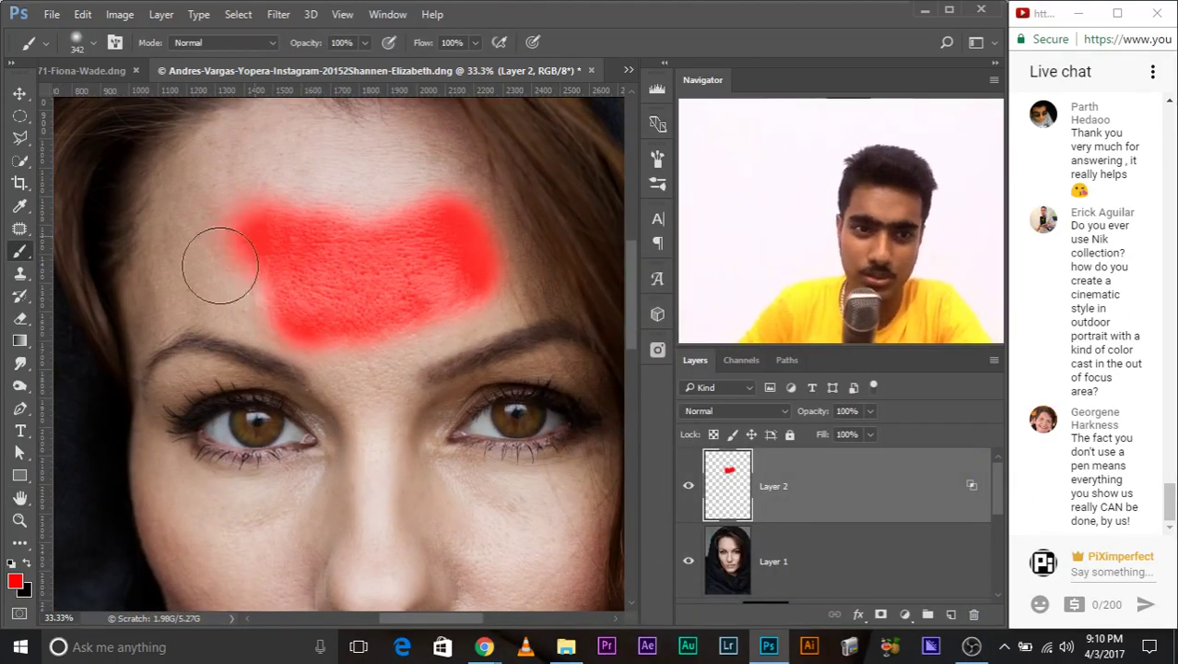
pyautogui.moveTo(219, 265); pyautogui.dragTo(202, 236)
pyautogui.hotkey('ctrl', 'z')
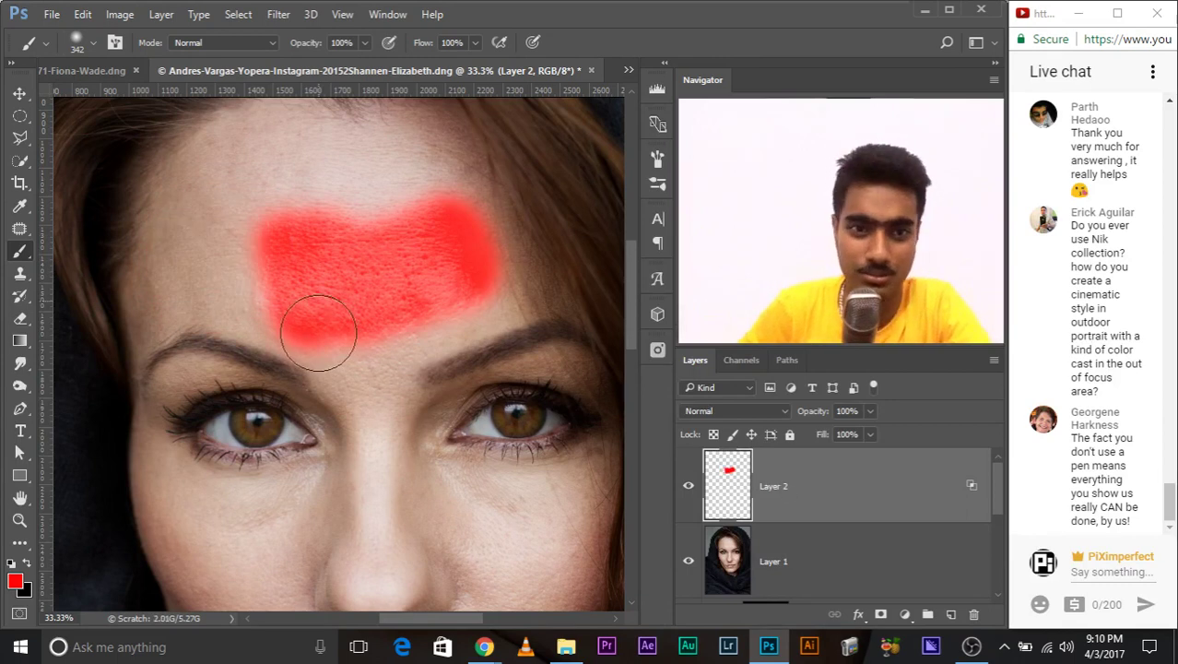
pyautogui.moveTo(310, 335); pyautogui.dragTo(369, 341)
pyautogui.hotkey('ctrl', 'z')
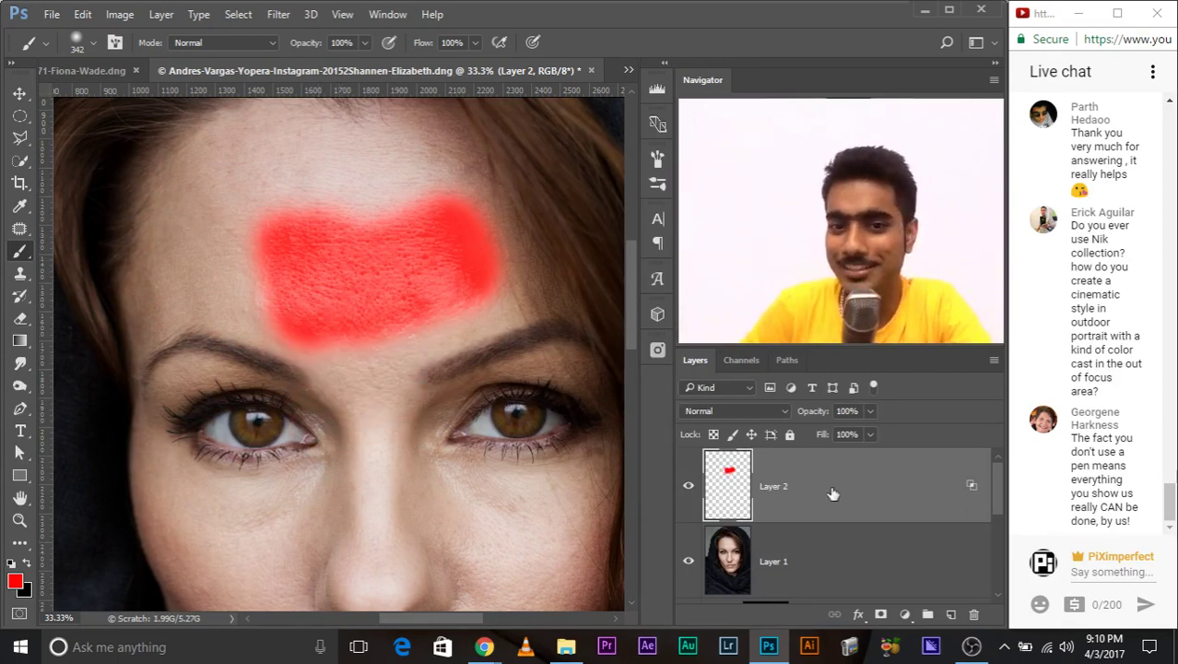
pyautogui.moveTo(833, 494); pyautogui.dragTo(974, 614)
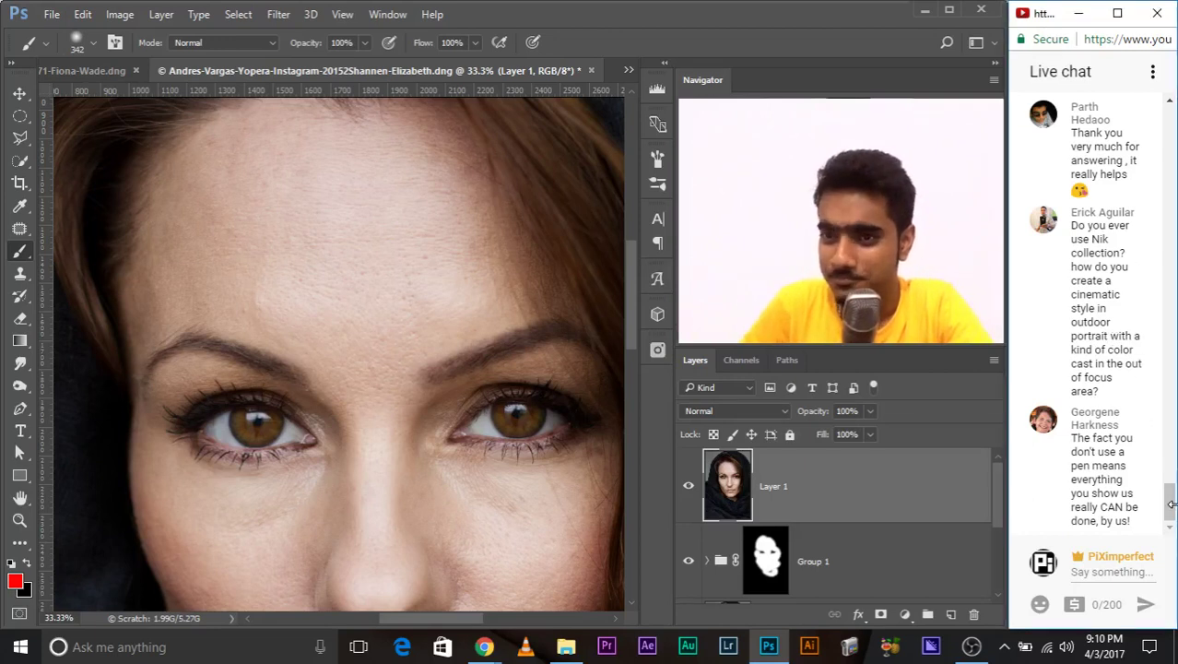
pyautogui.scroll(3, 1164, 489)
pyautogui.moveTo(1167, 498)
pyautogui.mouseDown()
pyautogui.moveTo(1168, 486)
pyautogui.moveTo(1170, 513)
pyautogui.mouseUp()
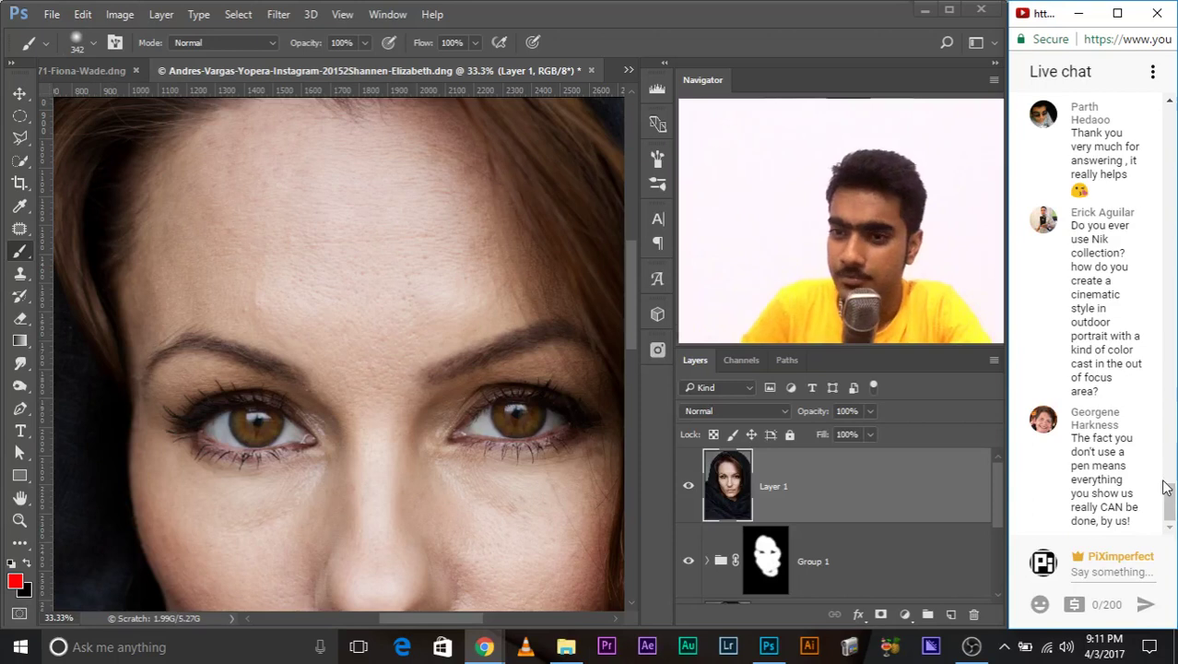
pyautogui.moveTo(1170, 513)
pyautogui.mouseDown()
pyautogui.moveTo(1172, 494)
pyautogui.moveTo(1172, 513)
pyautogui.mouseUp()
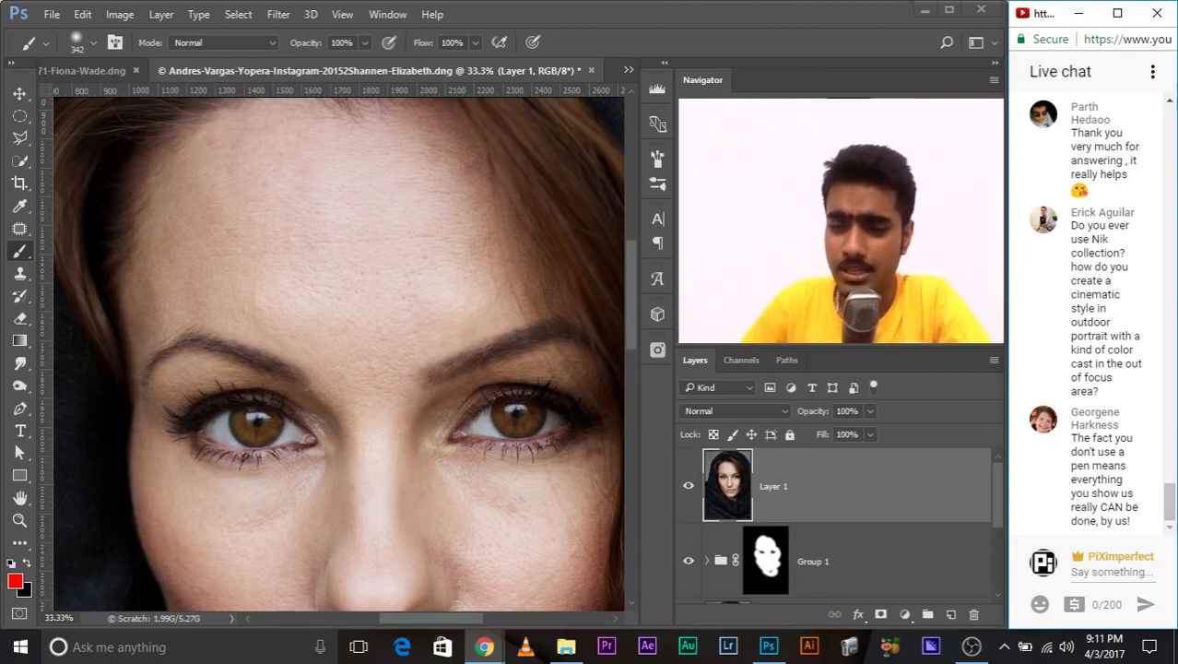
# Launch Color Efex Pro 4 from Filter > Nik Collection, then minimize it temporarily.
pyautogui.click(279, 14)
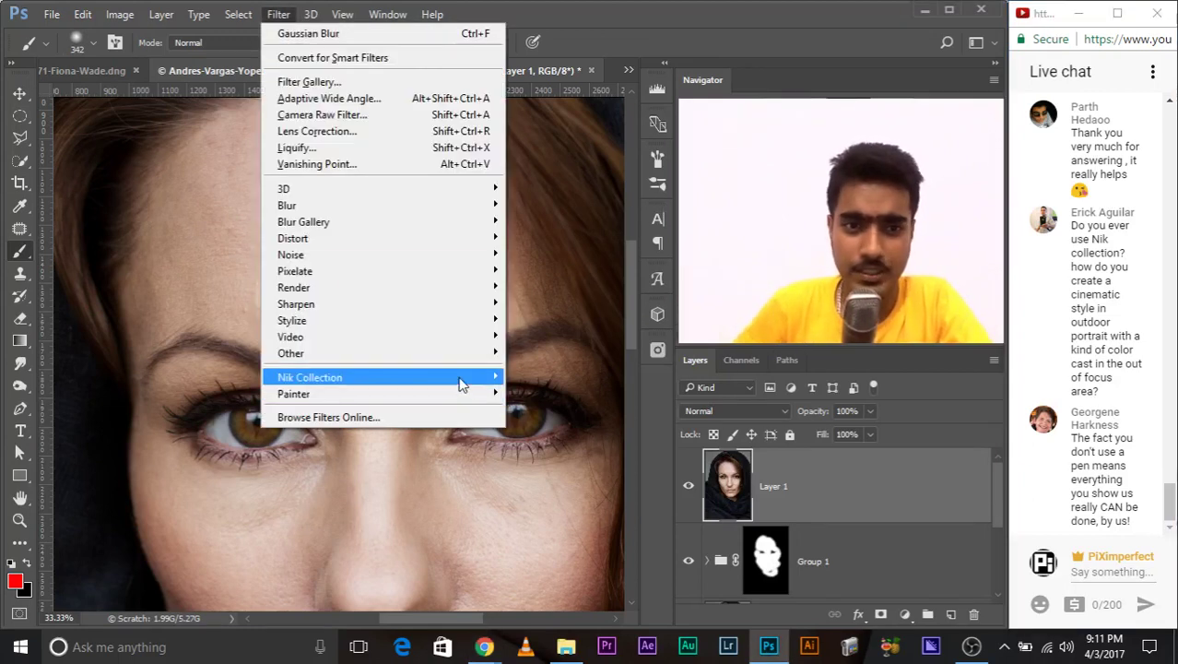
pyautogui.moveTo(310, 377)
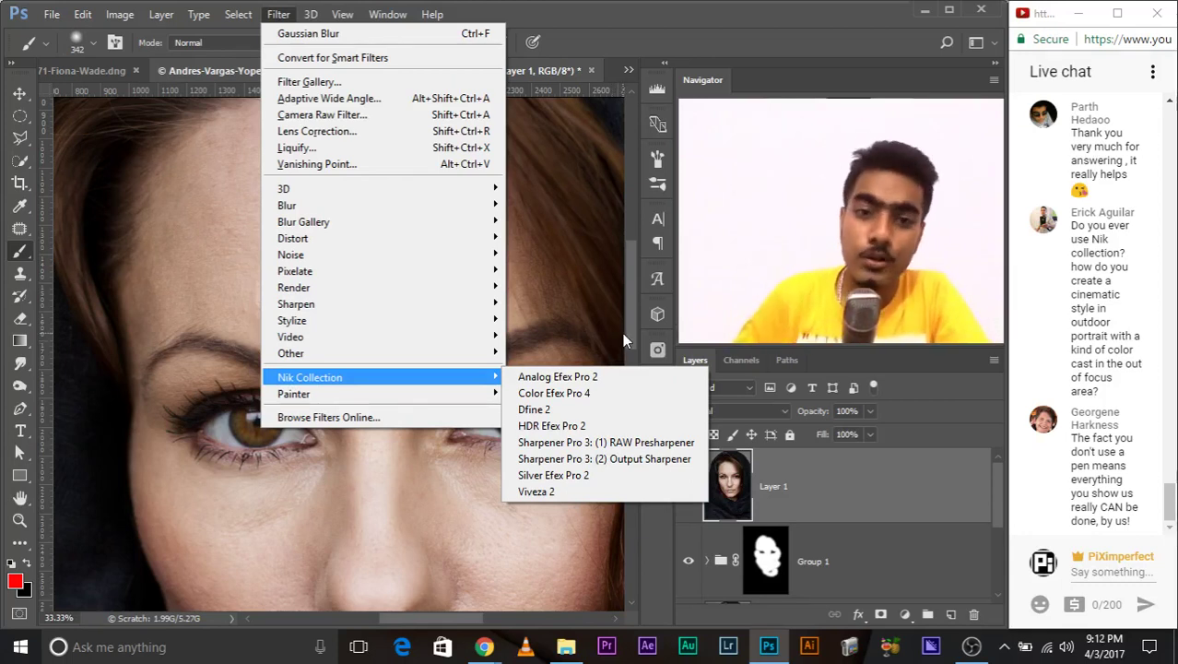
pyautogui.click(537, 398)
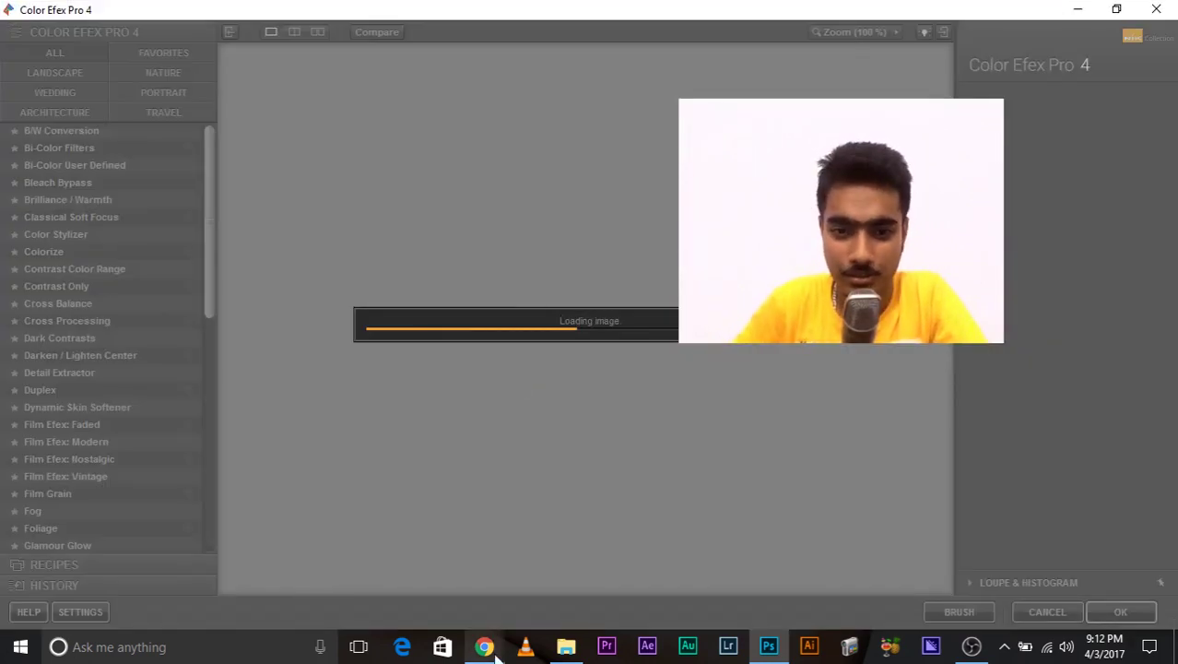
pyautogui.click(1078, 14)
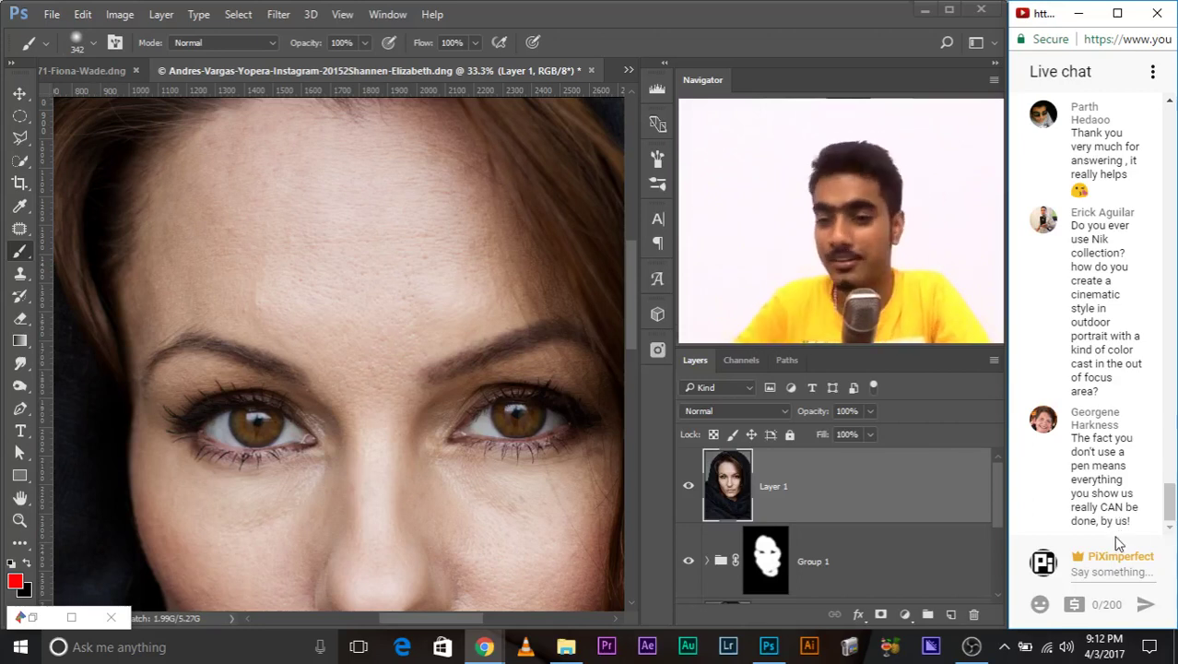
pyautogui.click(484, 646)
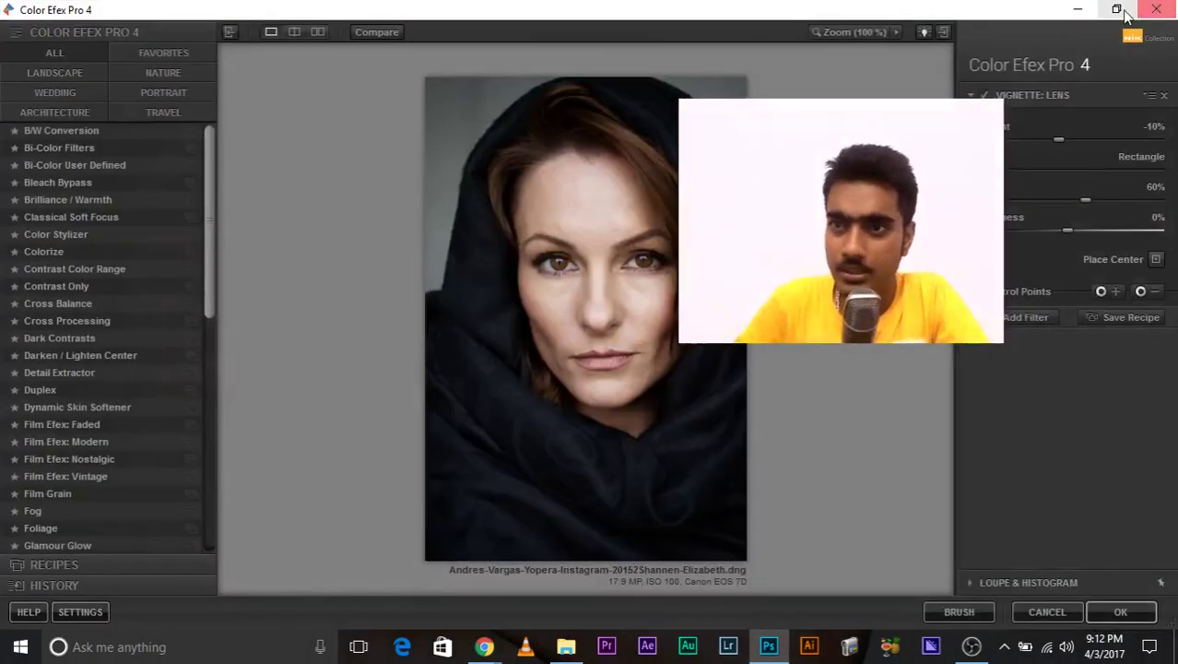
# Restore, reposition and narrow the Color Efex Pro 4 window to reveal its filter list.
pyautogui.click(1117, 10)
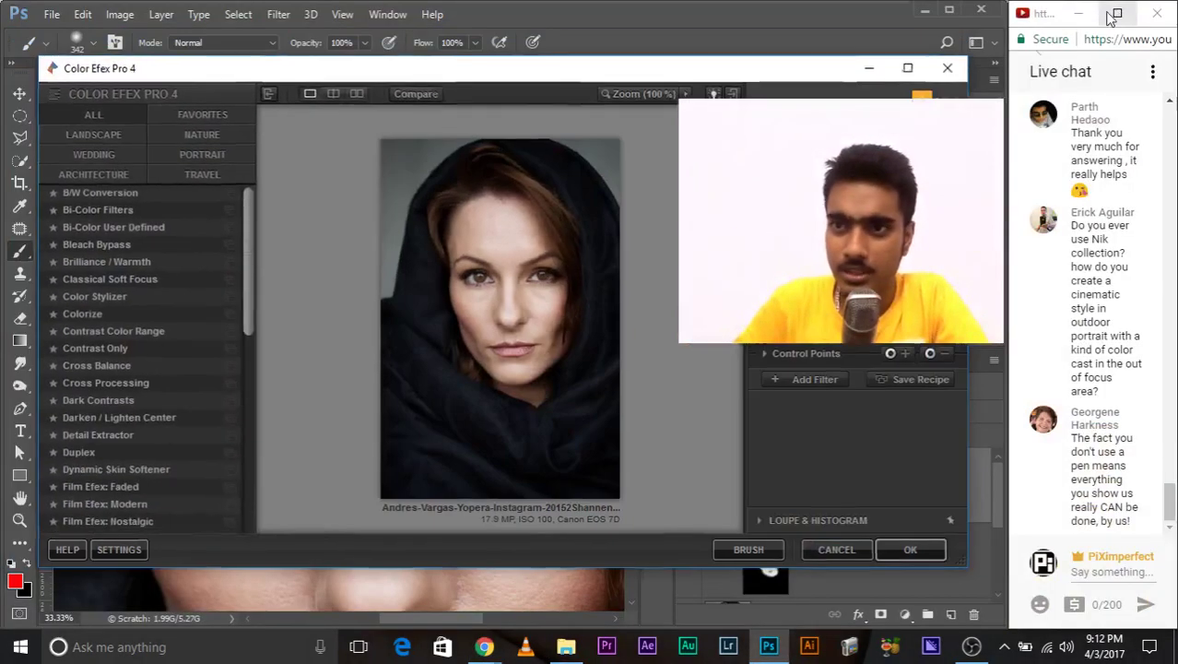
pyautogui.moveTo(574, 76)
pyautogui.mouseDown()
pyautogui.moveTo(521, 64)
pyautogui.moveTo(325, 98)
pyautogui.mouseUp()
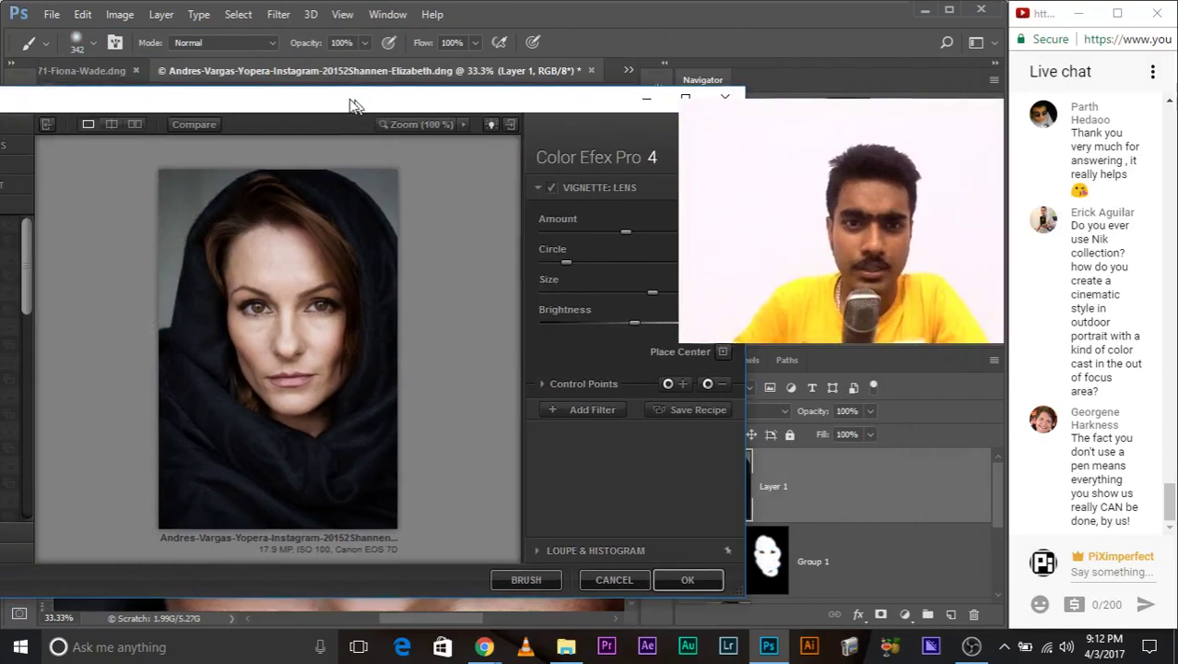
pyautogui.moveTo(718, 225); pyautogui.dragTo(403, 225)
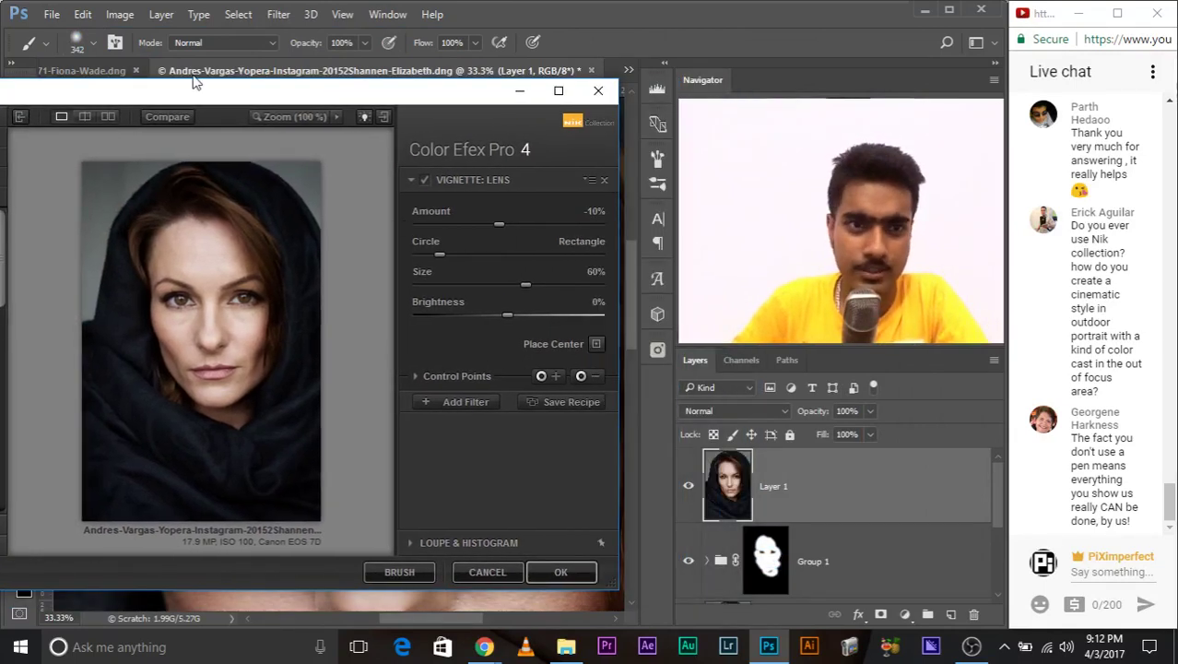
pyautogui.moveTo(269, 100); pyautogui.dragTo(524, 90)
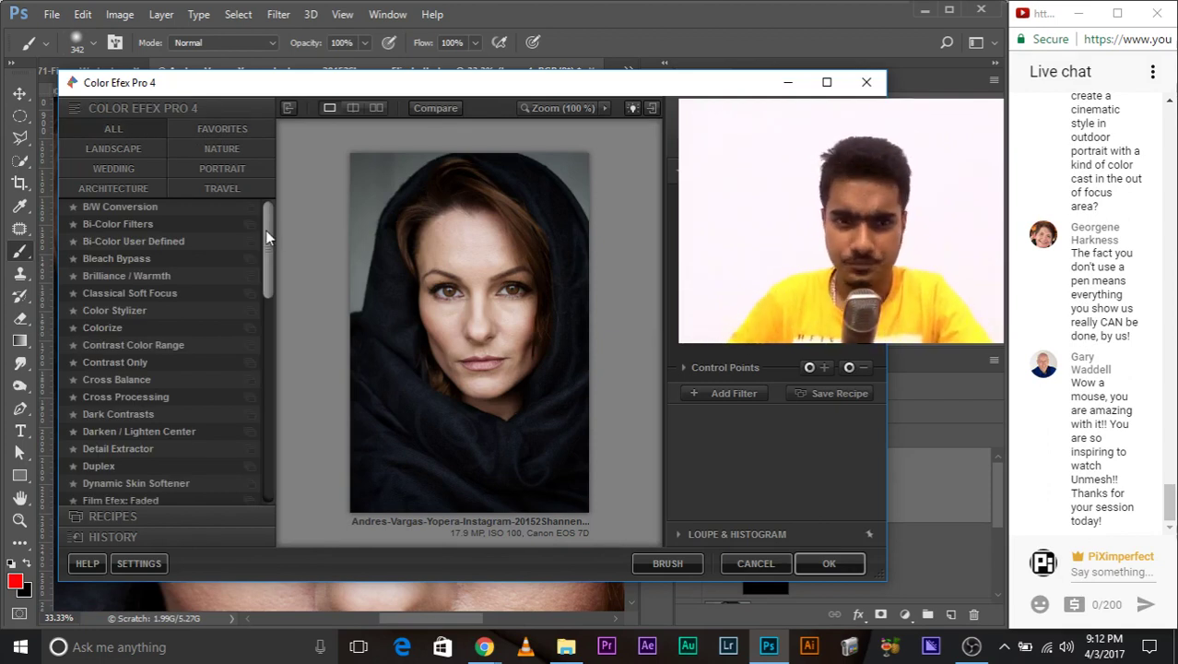
# Star Vignette Filter, Vignette: Lens and Detail Extractor as favourites.
pyautogui.moveTo(272, 244); pyautogui.dragTo(249, 486)
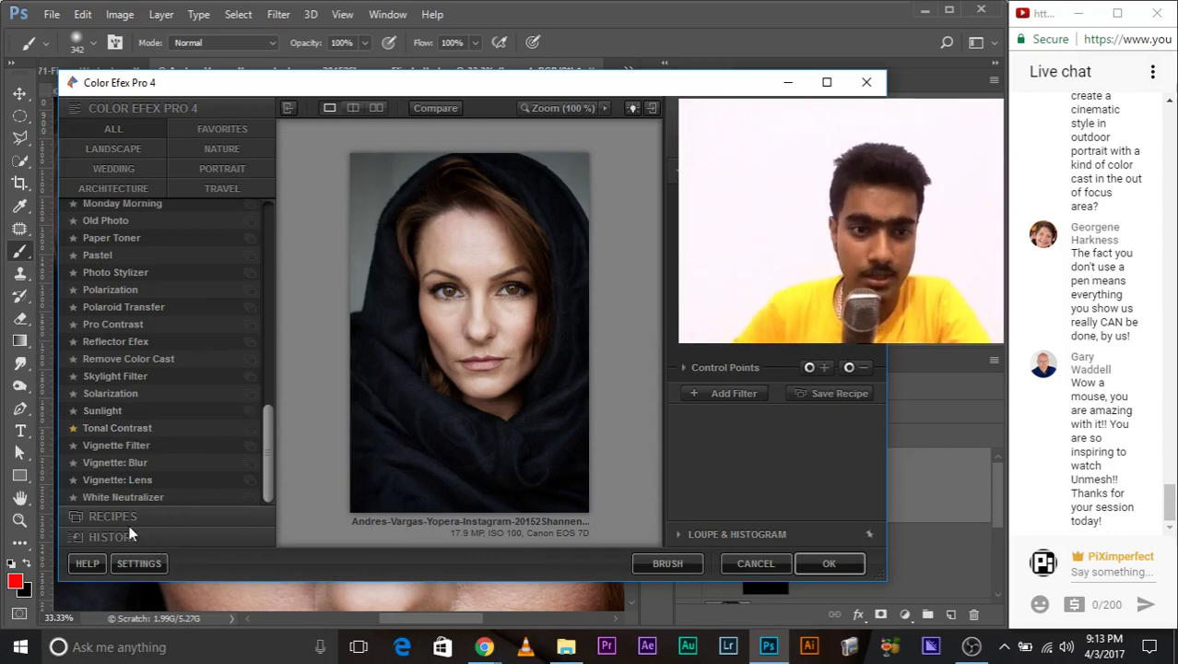
pyautogui.click(71, 446)
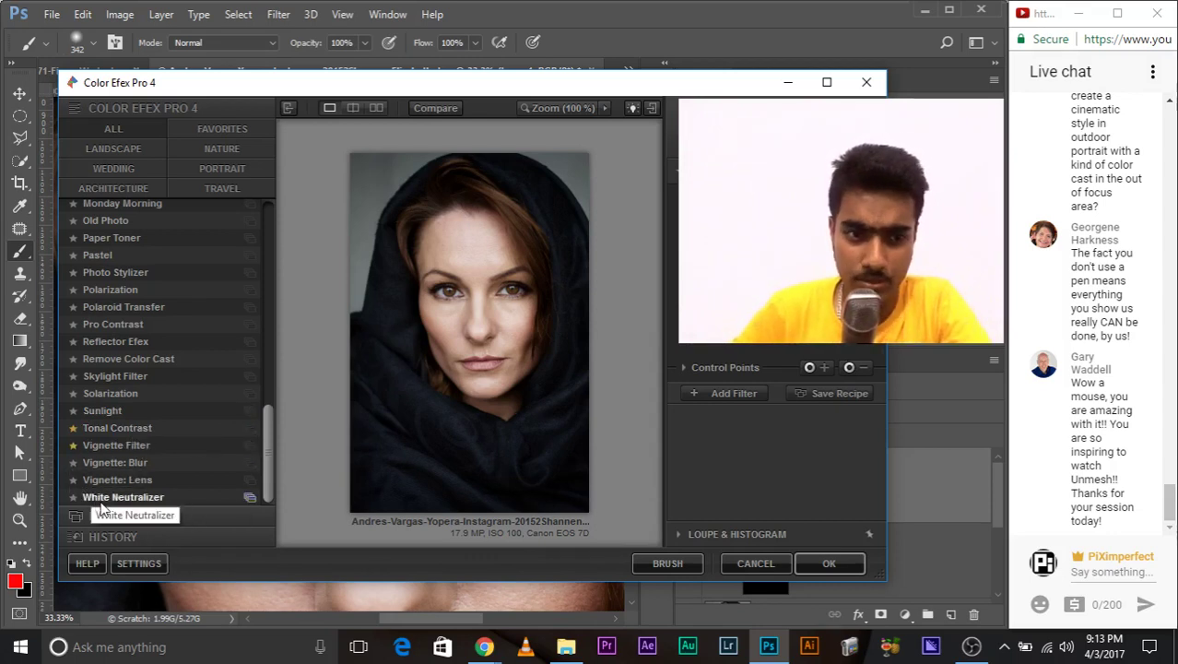
pyautogui.click(72, 480)
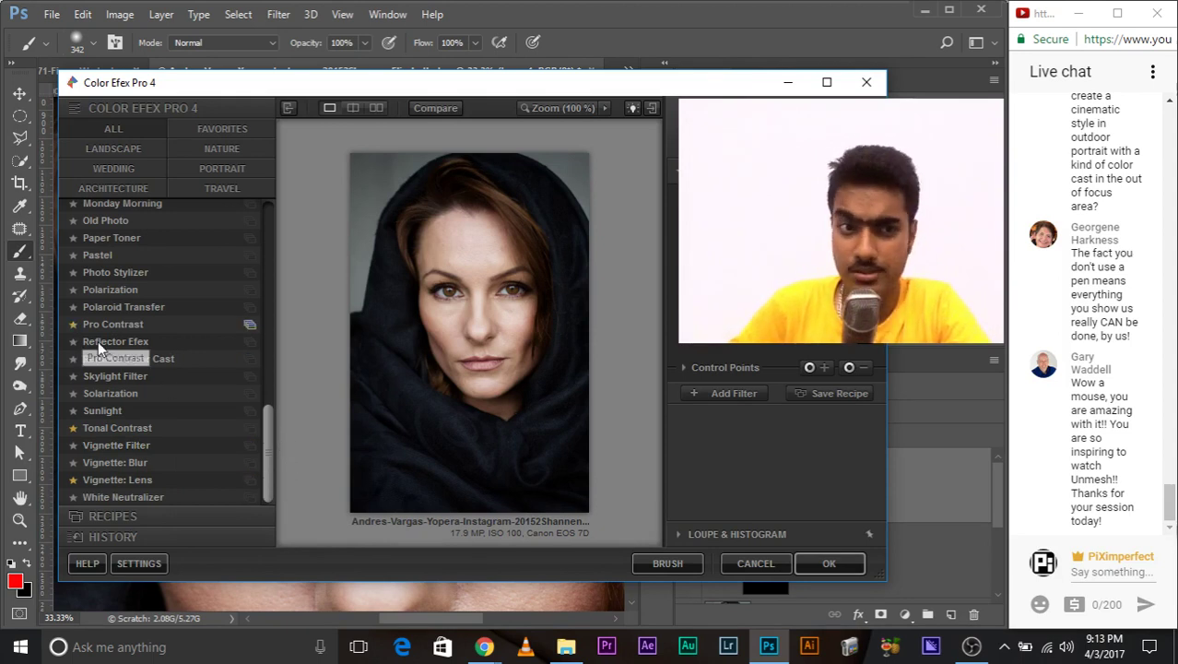
pyautogui.moveTo(266, 409); pyautogui.dragTo(270, 186)
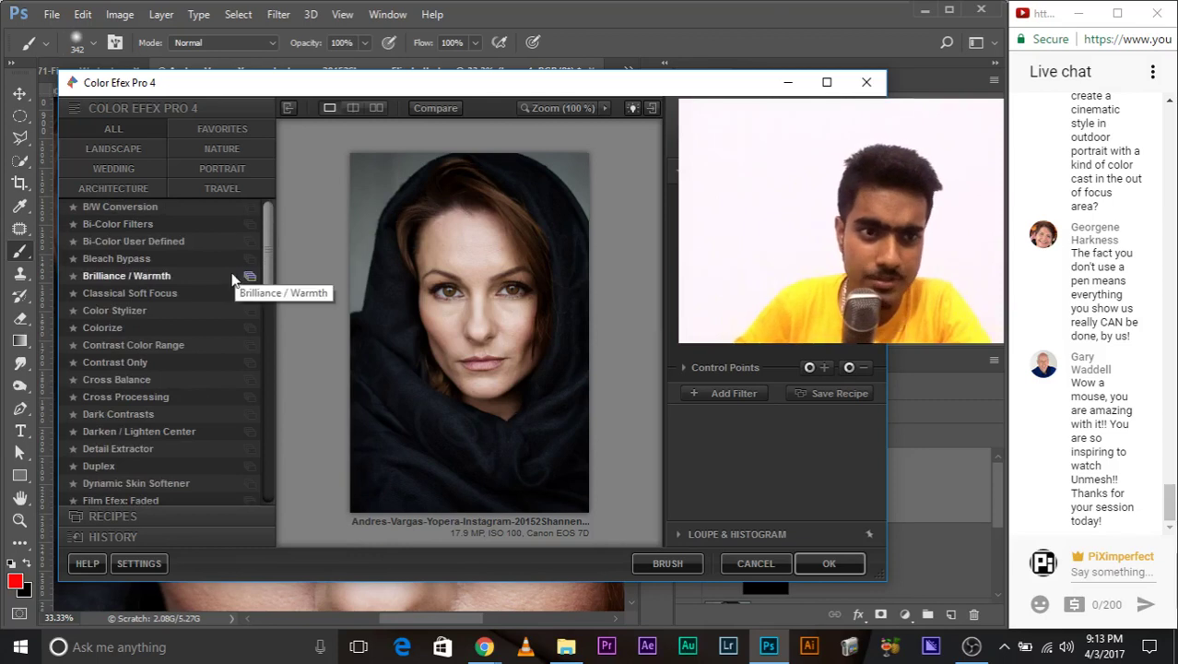
pyautogui.moveTo(268, 258)
pyautogui.mouseDown()
pyautogui.moveTo(270, 315)
pyautogui.moveTo(266, 300)
pyautogui.mouseUp()
pyautogui.click(72, 326)
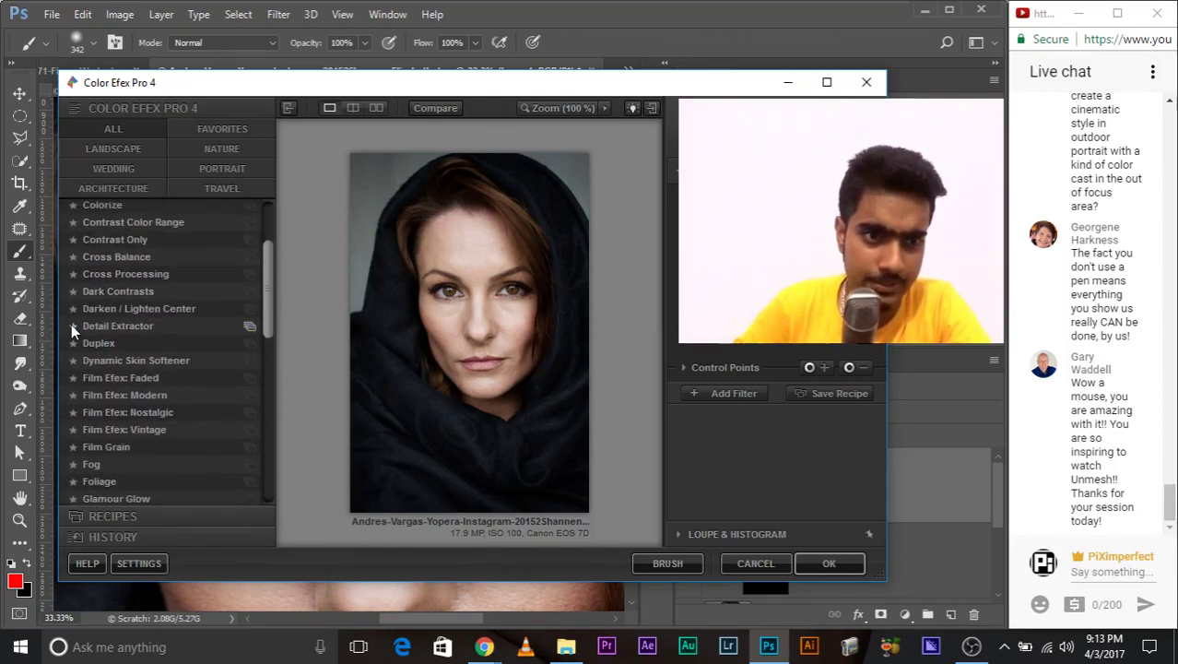
# Star Glamour Glow as a favourite filter.
pyautogui.moveTo(271, 301); pyautogui.dragTo(263, 266)
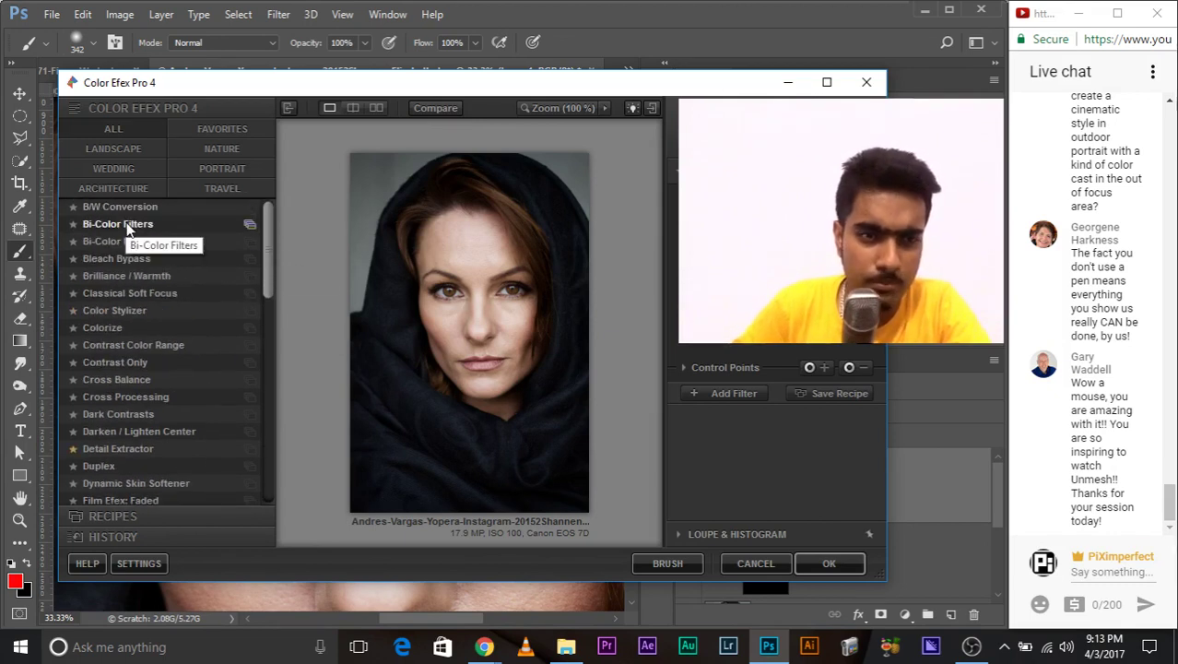
pyautogui.moveTo(268, 243)
pyautogui.mouseDown()
pyautogui.moveTo(262, 473)
pyautogui.moveTo(267, 242)
pyautogui.moveTo(260, 456)
pyautogui.mouseUp()
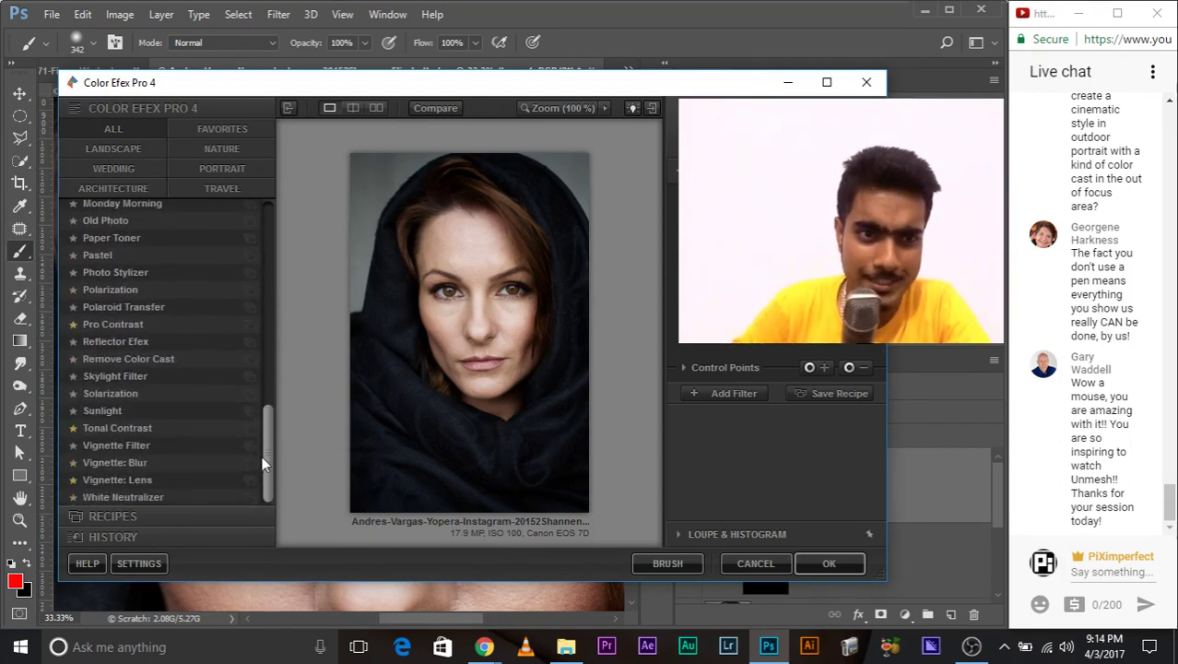
pyautogui.moveTo(261, 453)
pyautogui.mouseDown()
pyautogui.moveTo(264, 248)
pyautogui.moveTo(274, 340)
pyautogui.mouseUp()
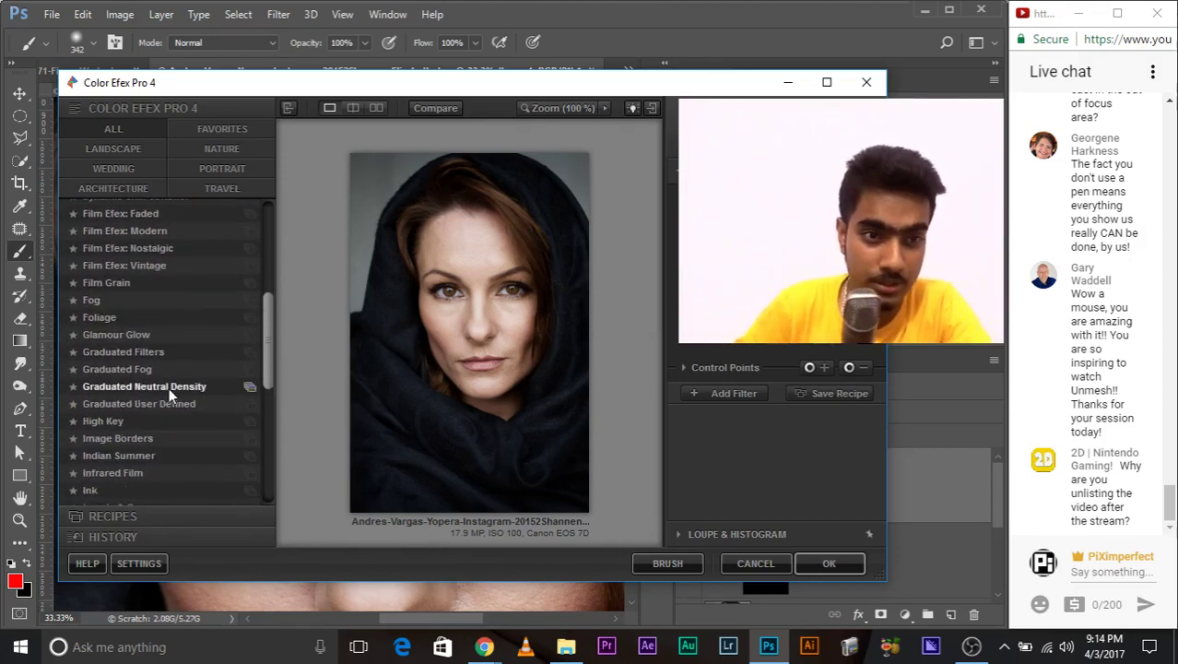
pyautogui.click(74, 336)
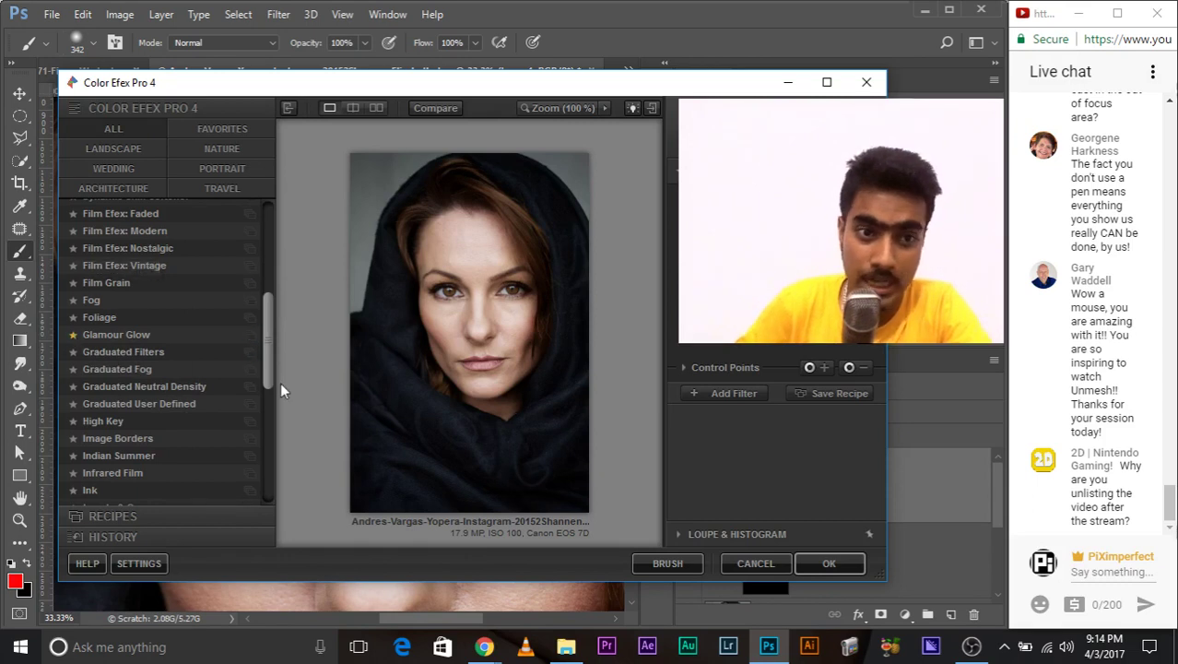
# Preview the Pro Contrast filter on the portrait.
pyautogui.moveTo(268, 350); pyautogui.dragTo(264, 254)
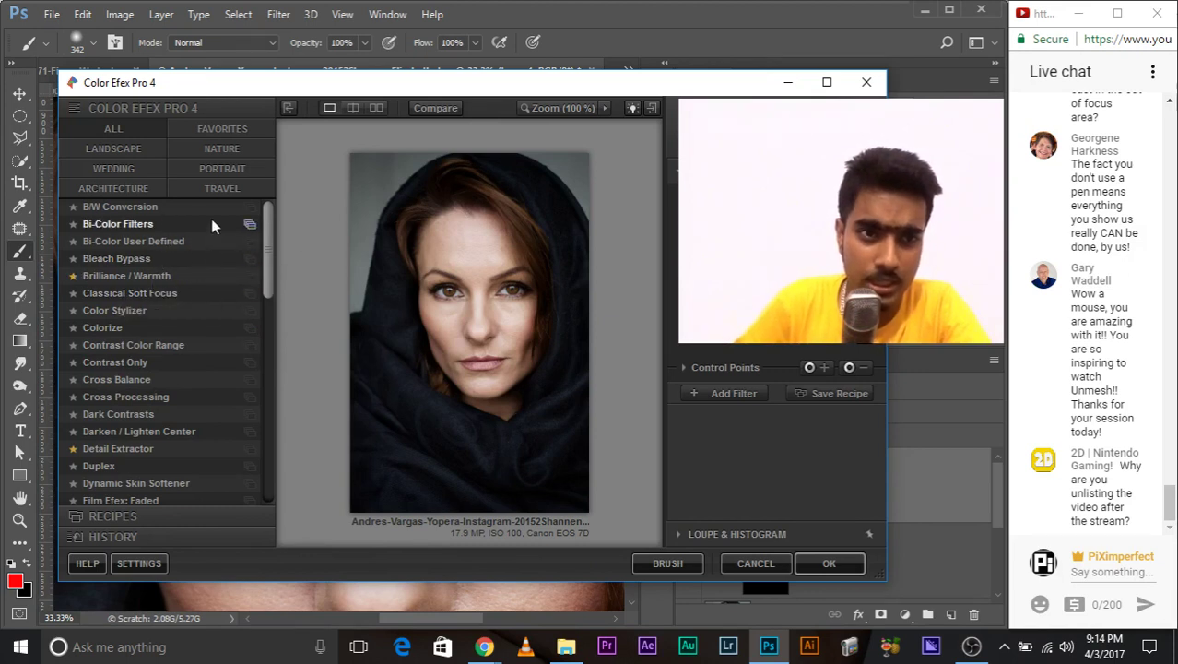
pyautogui.moveTo(270, 266); pyautogui.dragTo(263, 319)
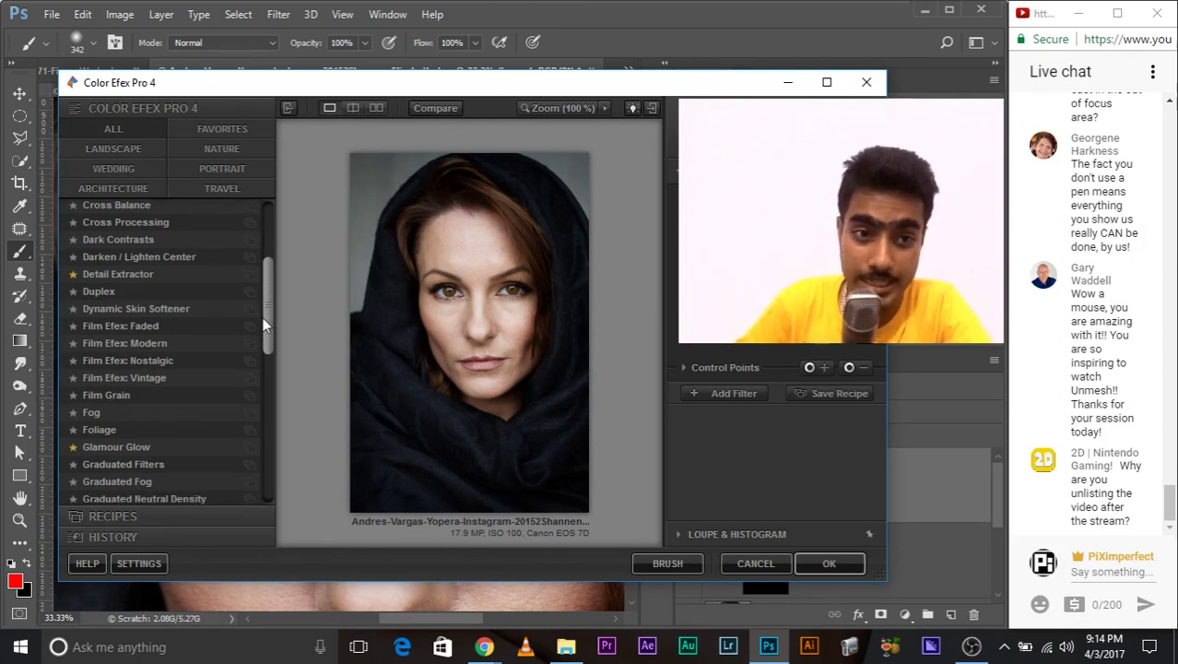
pyautogui.moveTo(263, 322); pyautogui.dragTo(262, 506)
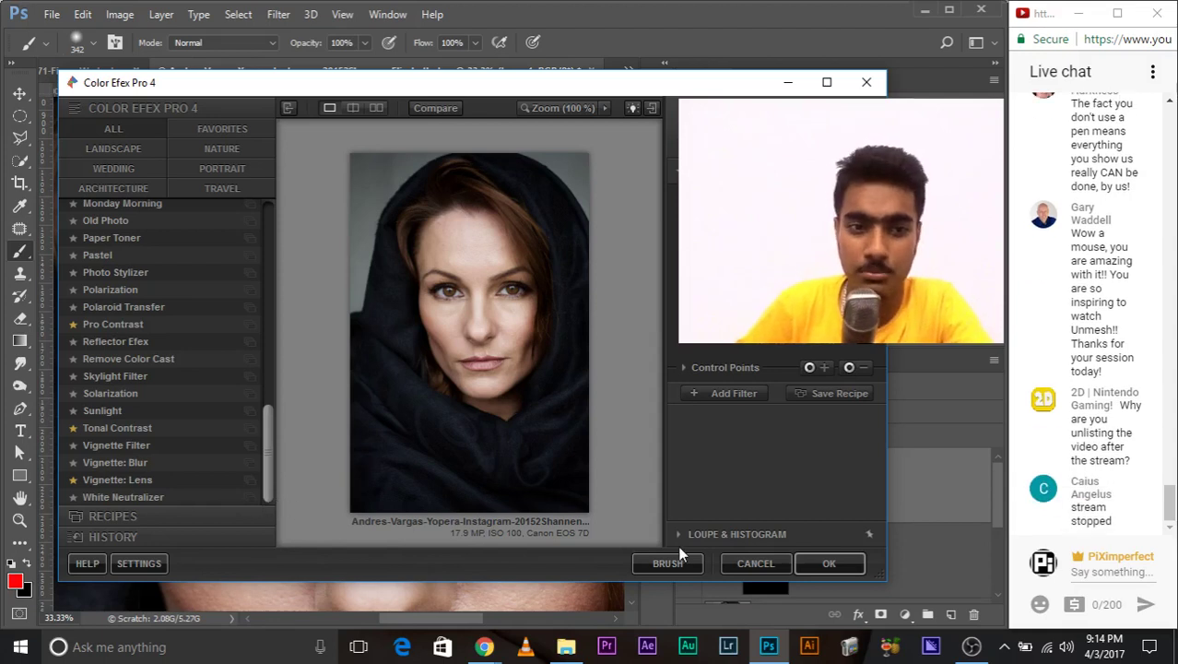
pyautogui.scroll(3, 155, 477)
pyautogui.scroll(1, 175, 434)
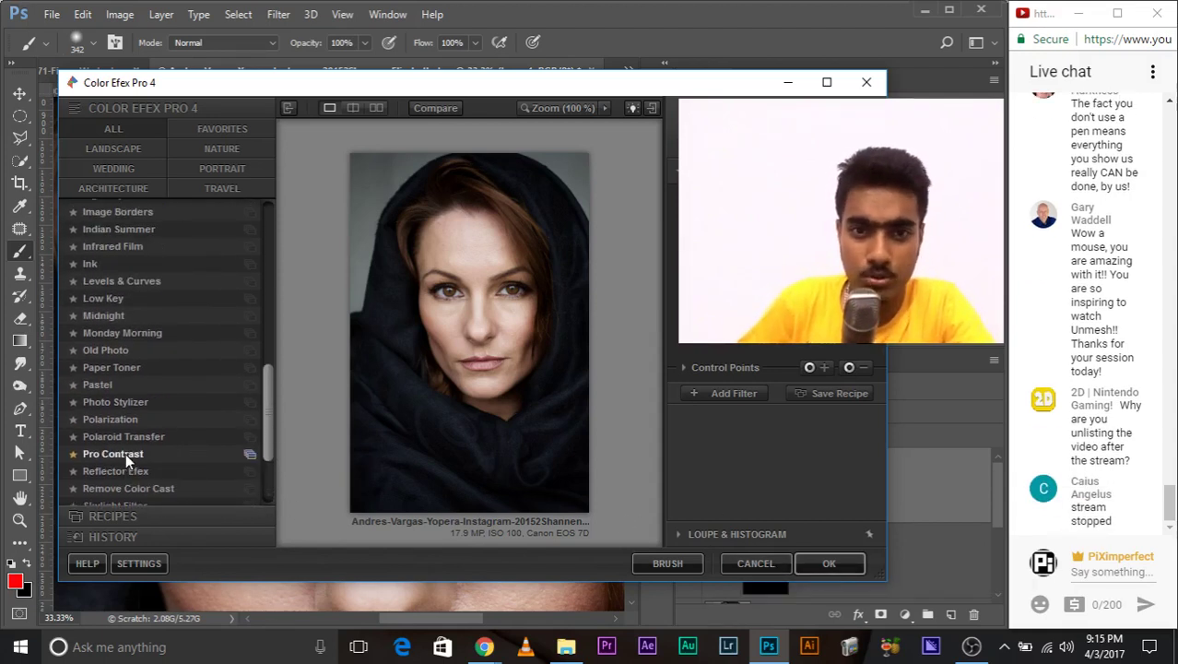
pyautogui.click(125, 454)
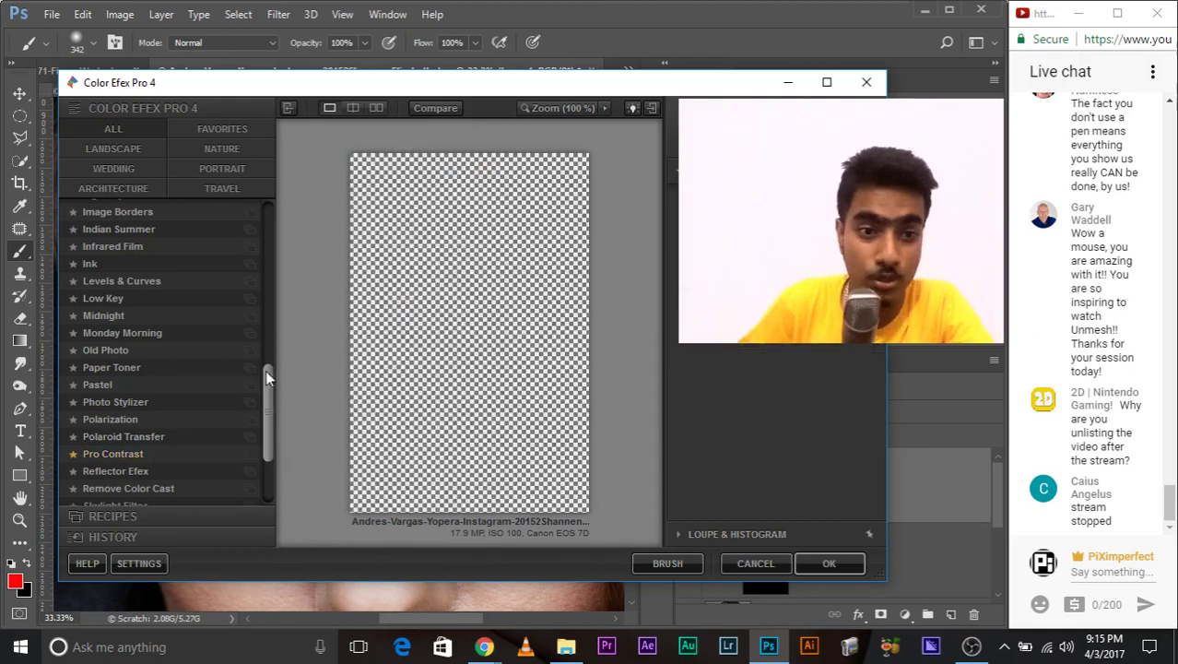
# Switch the preview to the Glamour Glow filter.
pyautogui.scroll(-1, 124, 442)
pyautogui.scroll(-2, 138, 452)
pyautogui.scroll(-1, 231, 447)
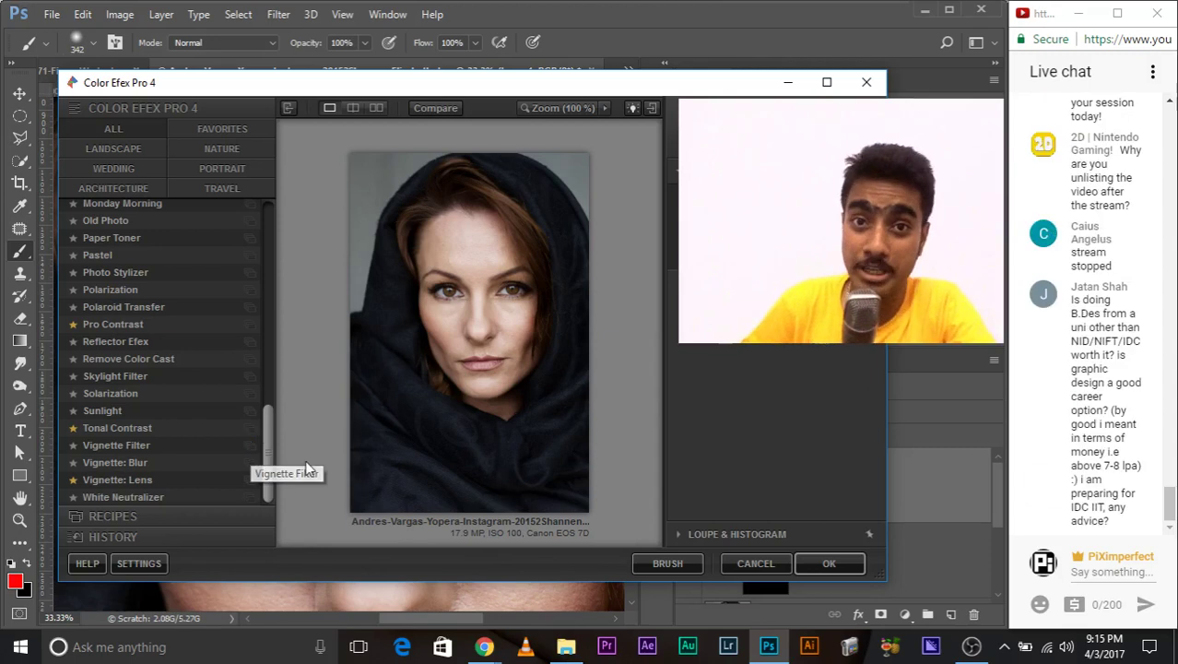
pyautogui.moveTo(269, 450); pyautogui.dragTo(253, 323)
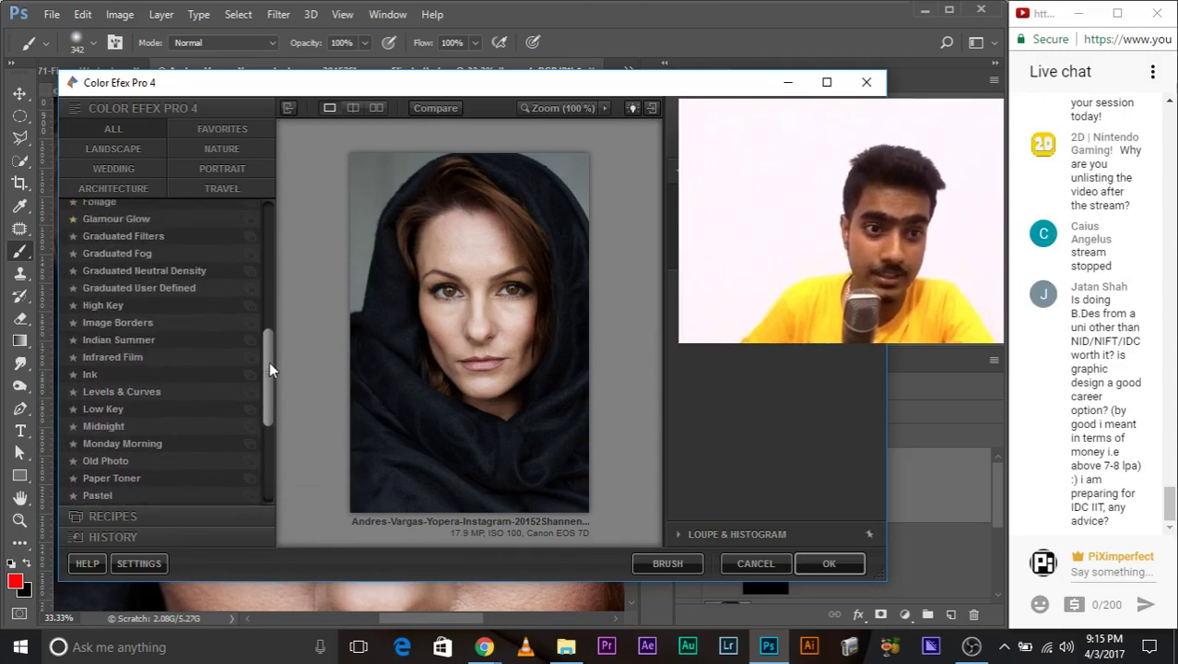
pyautogui.click(159, 375)
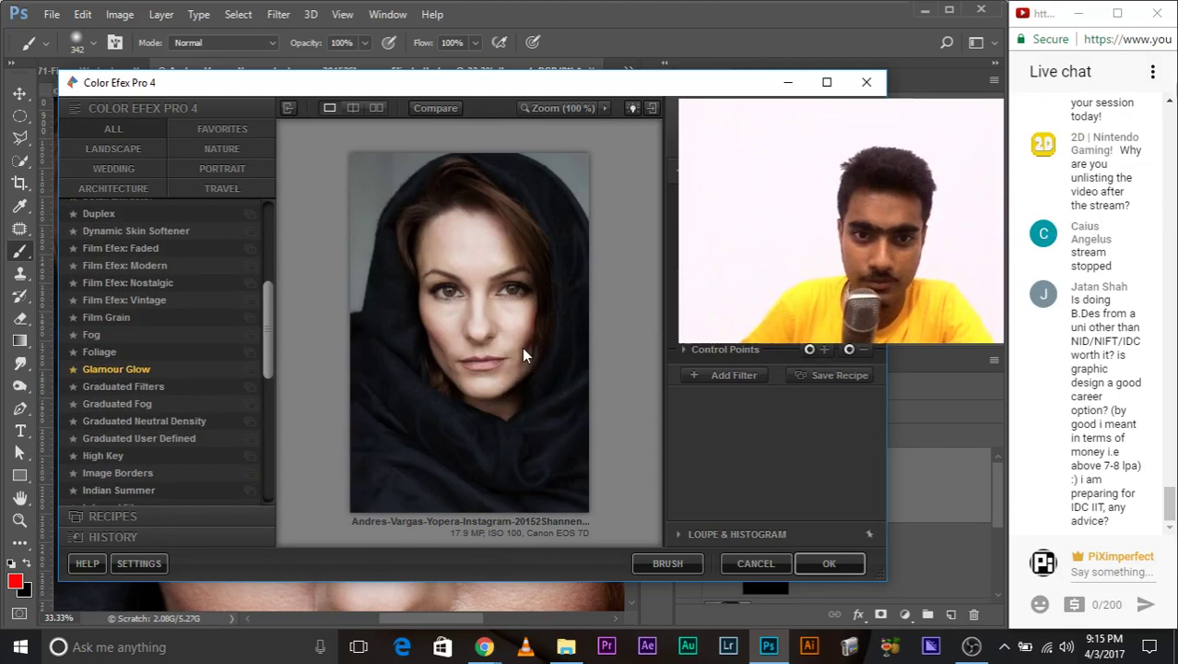
# Compare the Stronger, Cool and Strong Glow presets, settling on Stronger Glow.
pyautogui.click(249, 370)
pyautogui.click(186, 231)
pyautogui.click(204, 355)
pyautogui.click(109, 364)
pyautogui.click(188, 258)
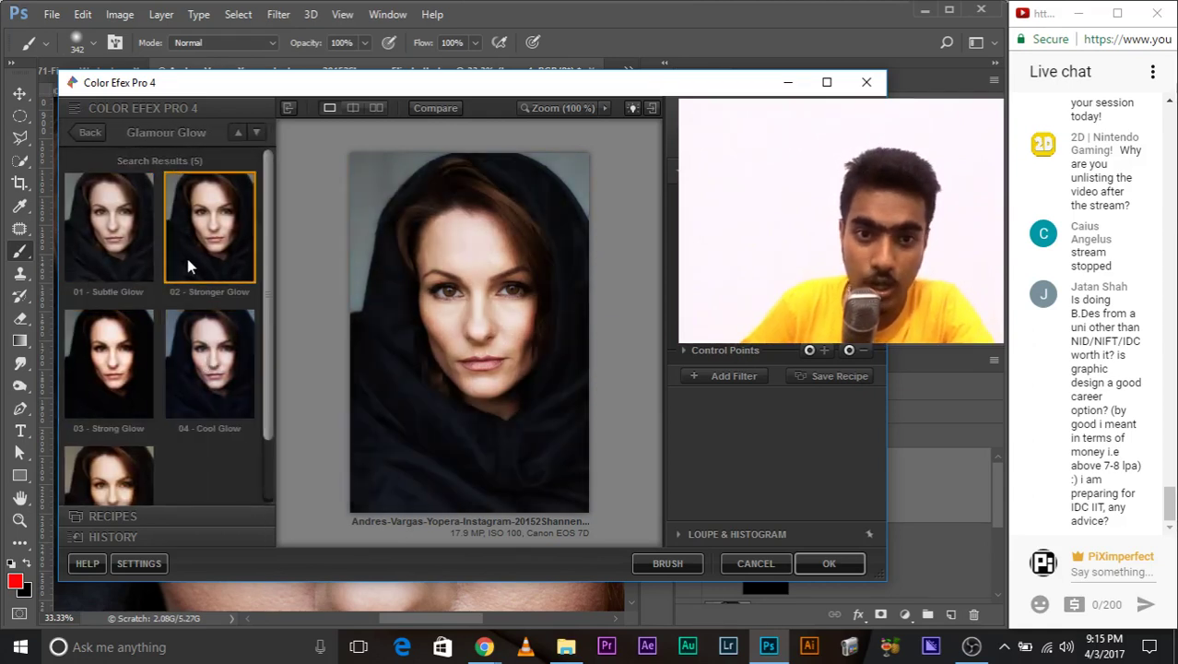
# Zoom the preview in, compare with the original, zoom out, and close without applying.
pyautogui.click(519, 318)
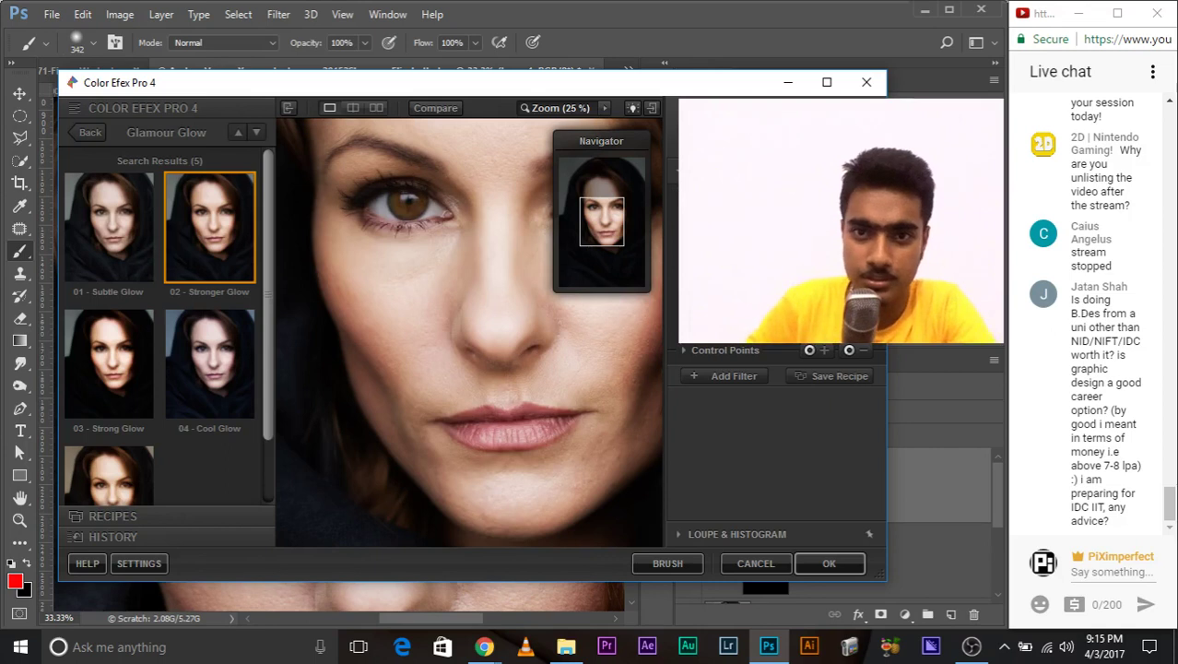
pyautogui.click(584, 164)
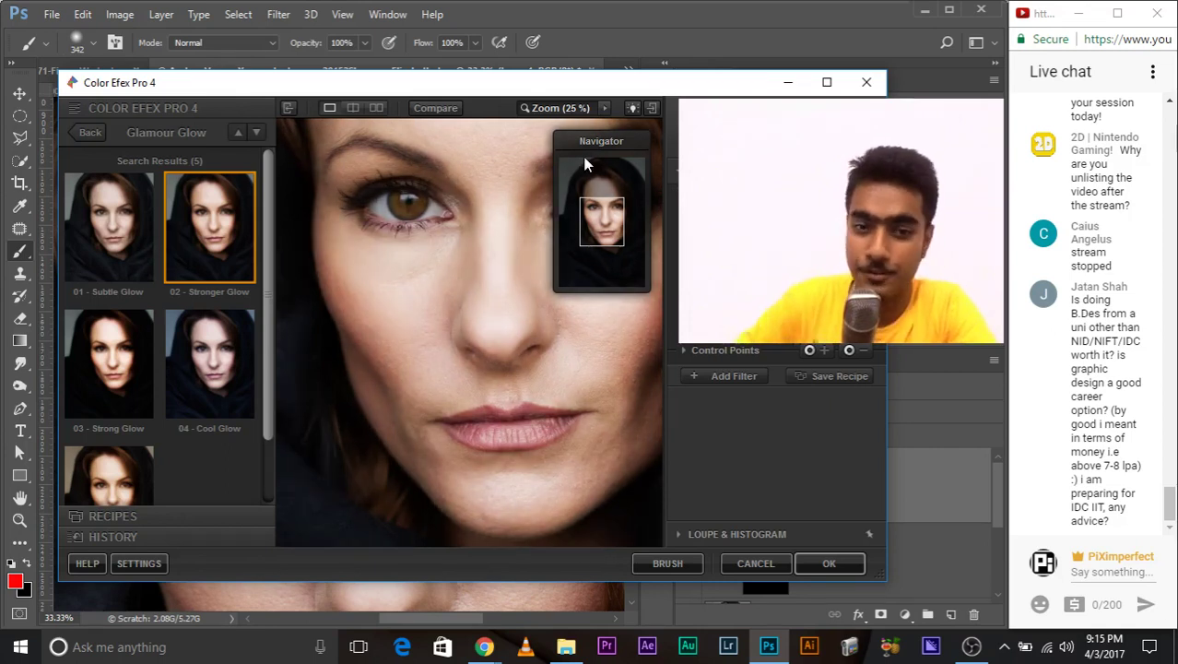
pyautogui.hotkey('ctrl', '-')
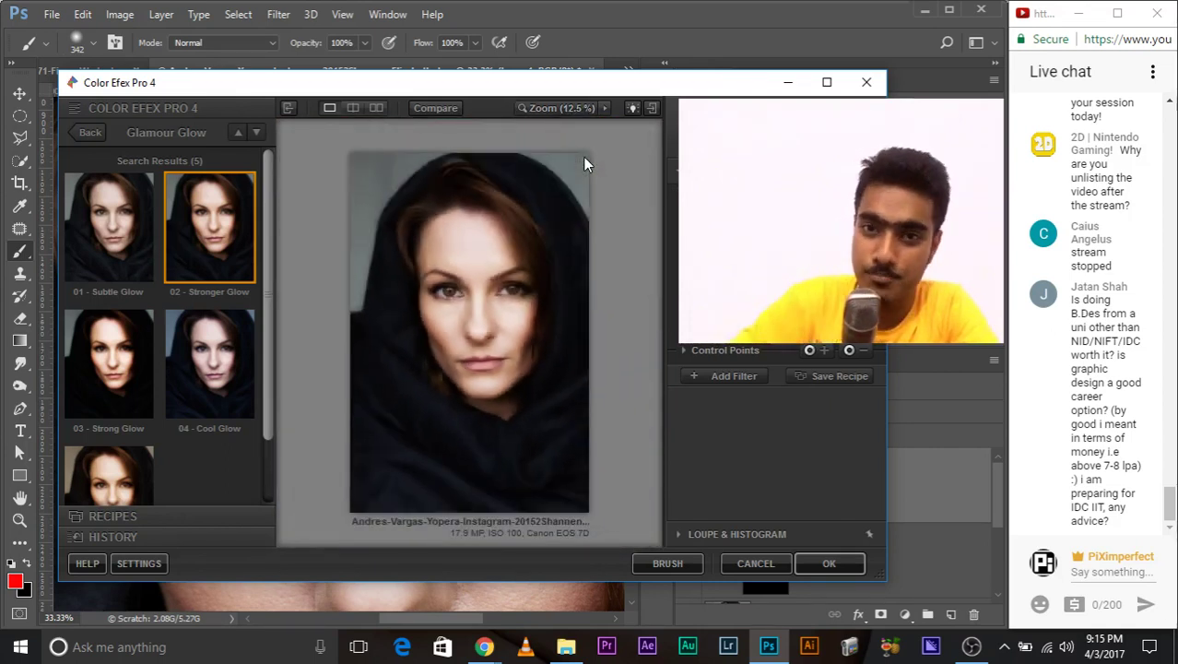
pyautogui.click(867, 82)
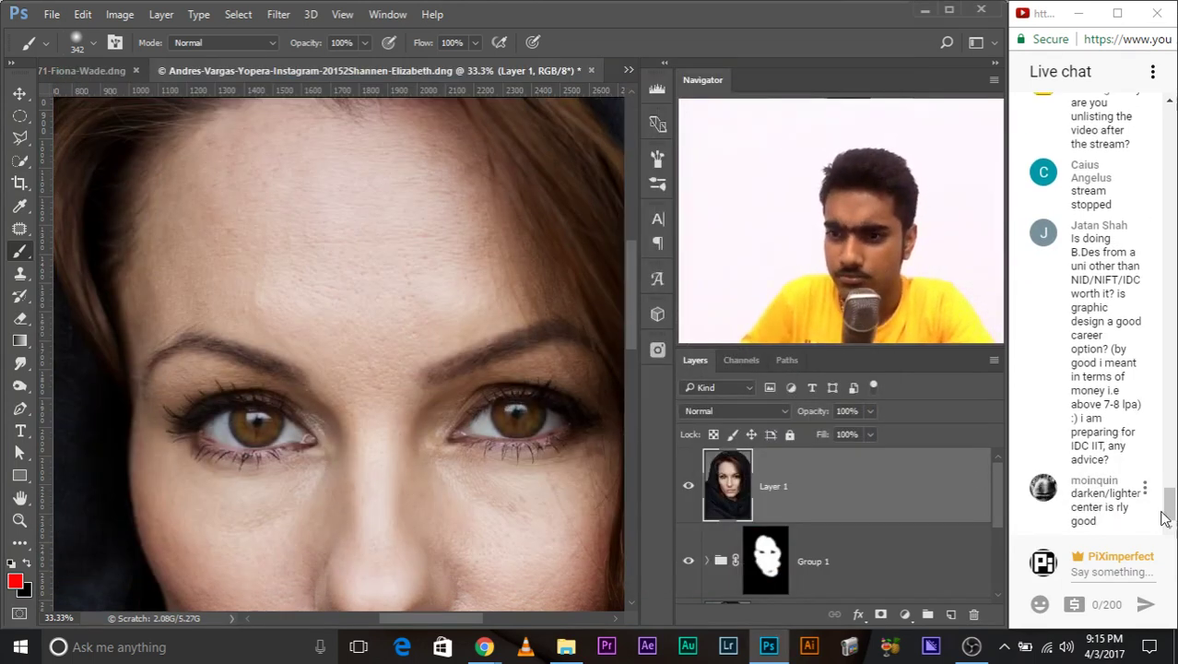
# Zoom the portrait canvas out to 12.5% to show the whole image.
pyautogui.moveTo(1167, 507)
pyautogui.mouseDown()
pyautogui.moveTo(1172, 449)
pyautogui.moveTo(1169, 473)
pyautogui.mouseUp()
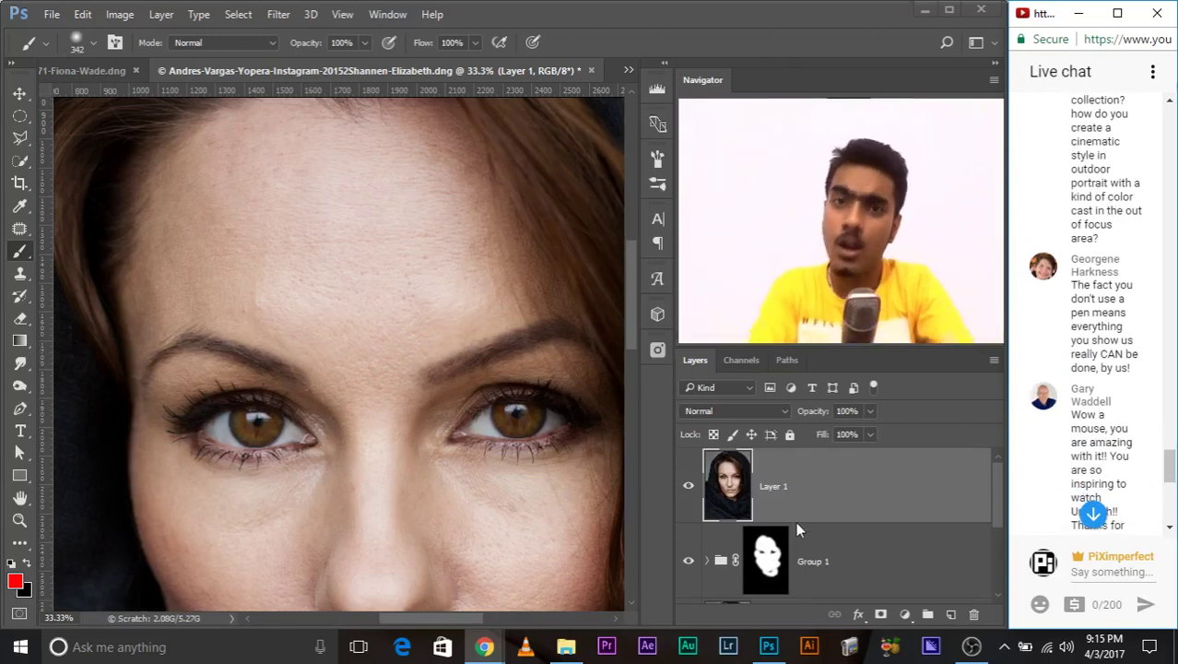
pyautogui.hotkey('ctrl', '-')
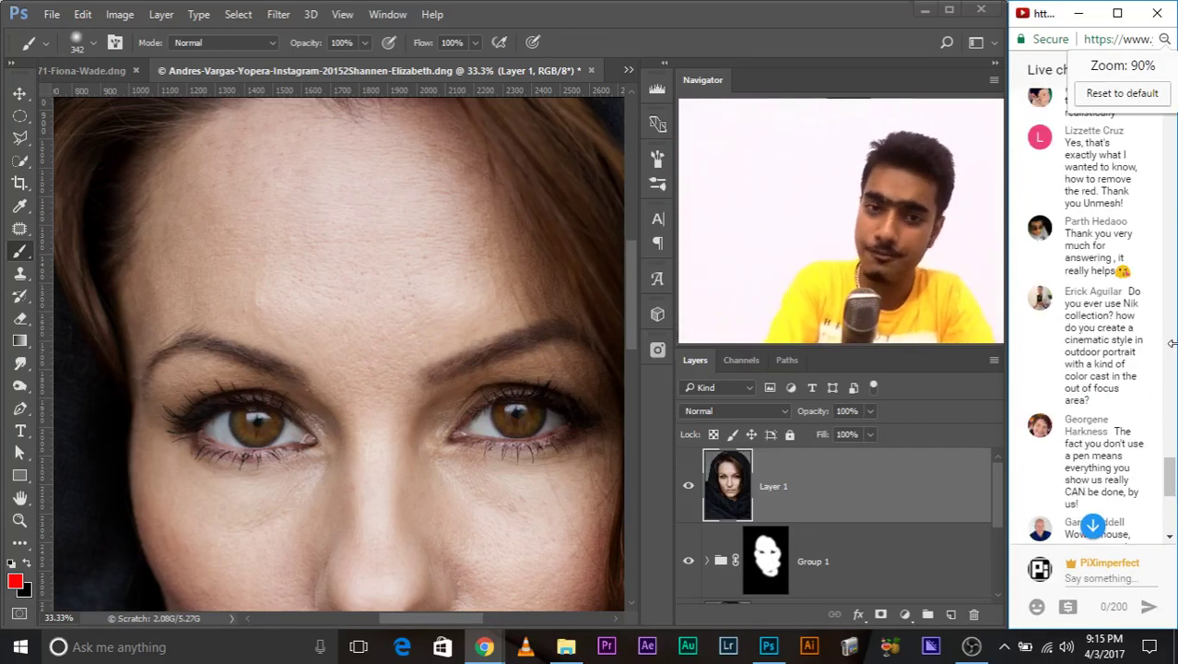
pyautogui.click(621, 306)
pyautogui.hotkey('ctrl', '-')
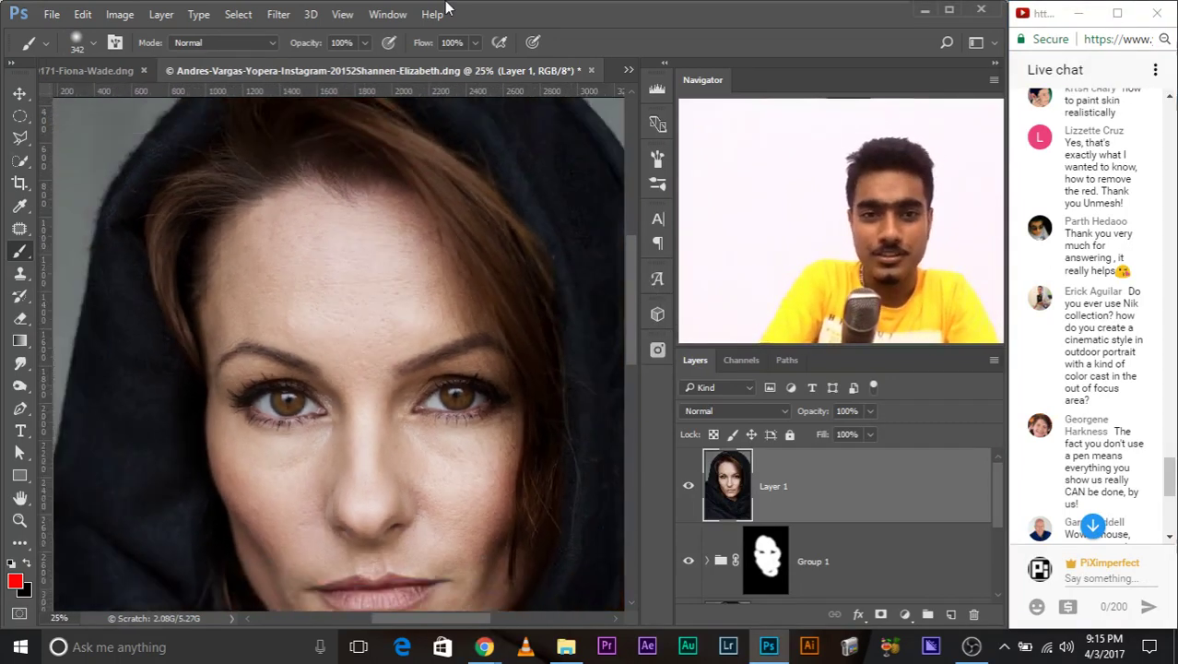
pyautogui.hotkey('ctrl', '-')
pyautogui.hotkey('ctrl', '-')
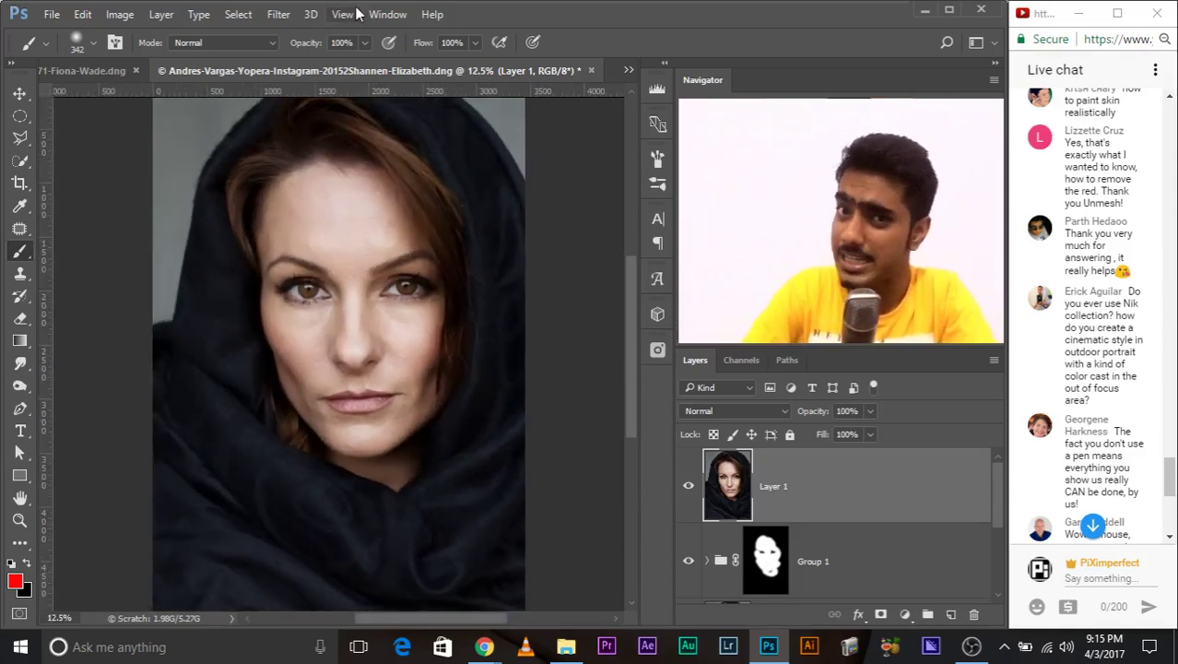
# Add a Curves adjustment layer and move its black point to deepen the shadows.
pyautogui.click(902, 615)
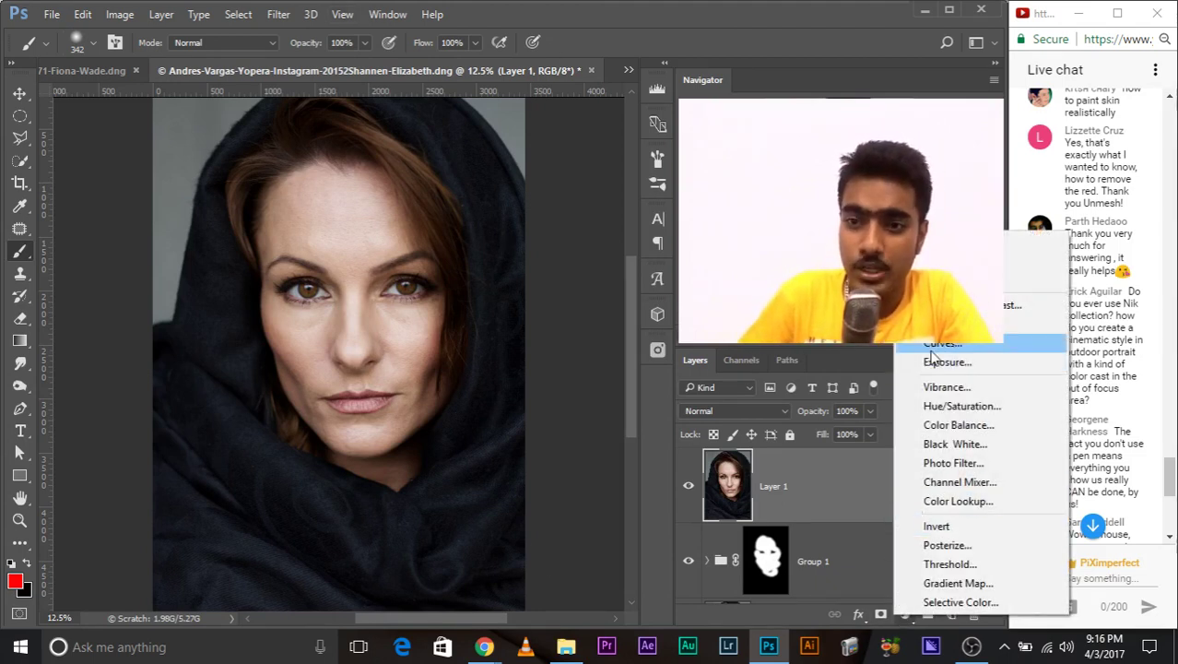
pyautogui.click(932, 350)
pyautogui.moveTo(159, 159)
pyautogui.mouseDown()
pyautogui.moveTo(292, 188)
pyautogui.moveTo(375, 267)
pyautogui.moveTo(601, 267)
pyautogui.mouseUp()
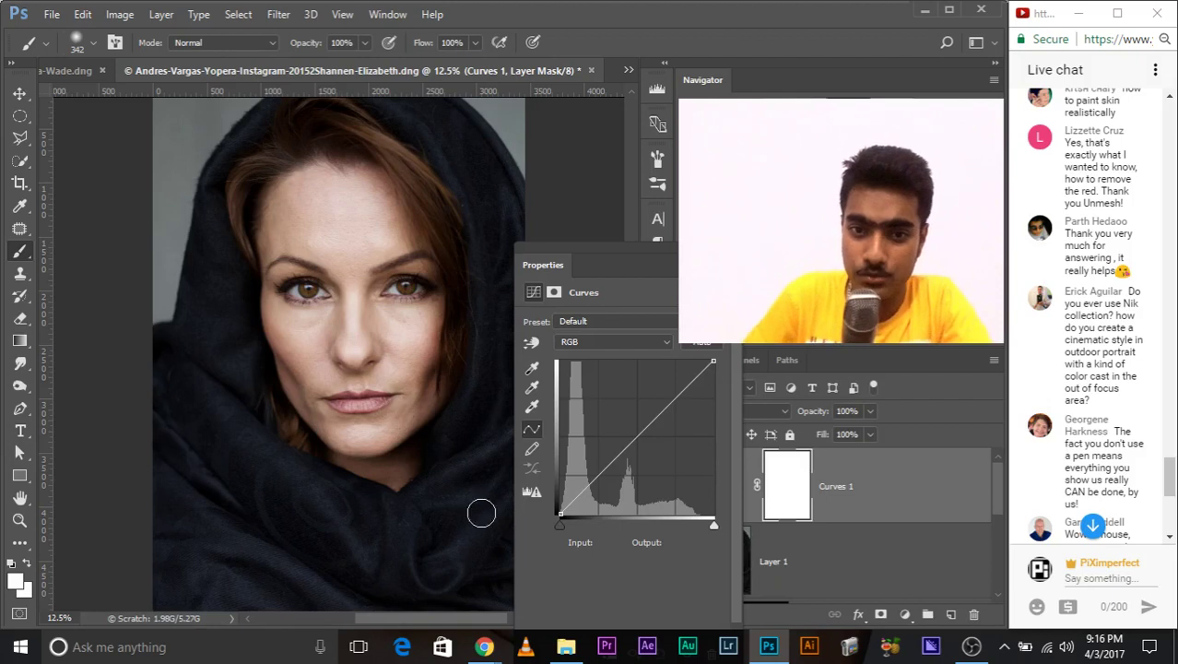
pyautogui.moveTo(560, 524); pyautogui.dragTo(572, 525)
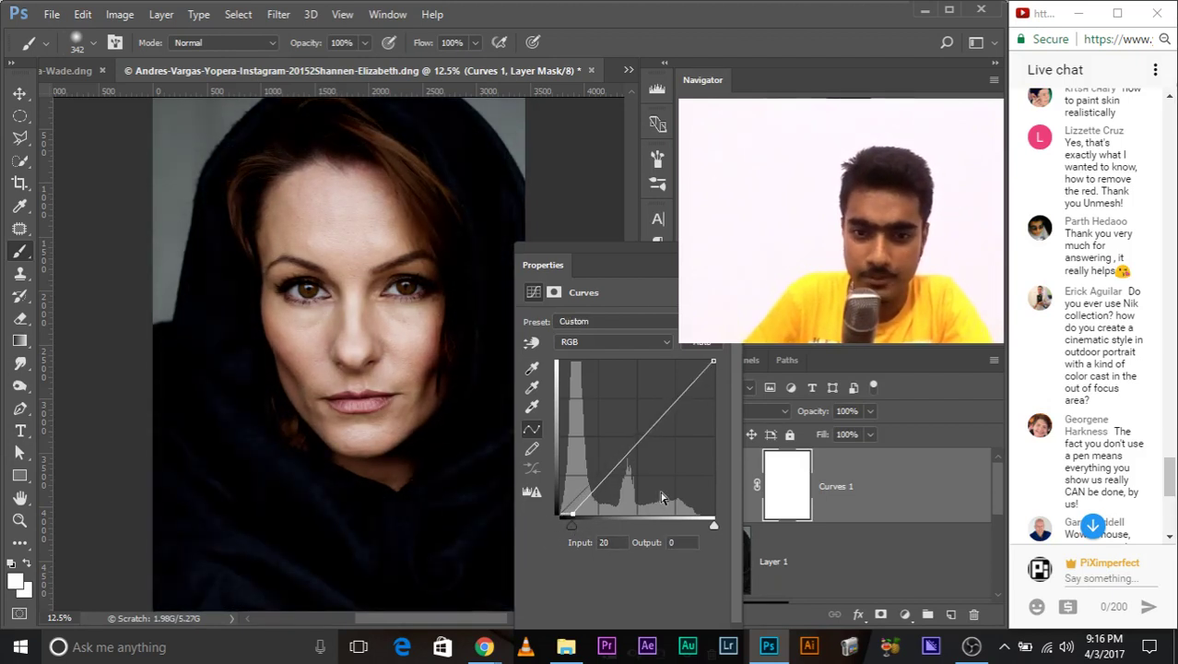
pyautogui.moveTo(533, 260); pyautogui.dragTo(487, 238)
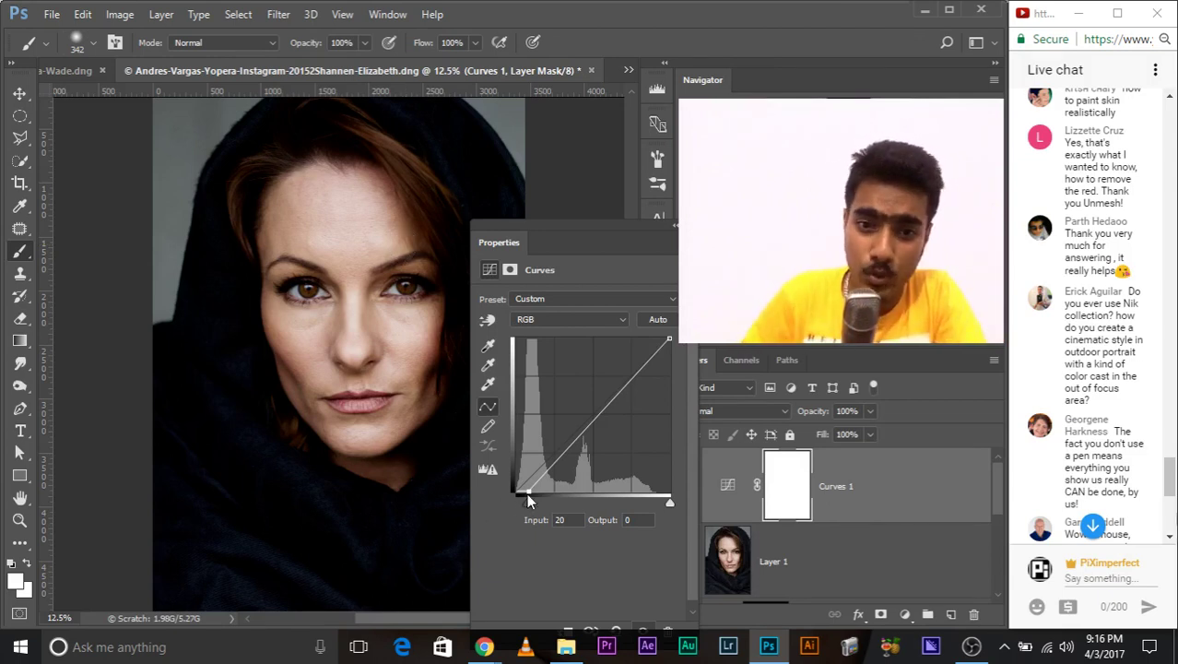
pyautogui.moveTo(522, 487); pyautogui.dragTo(507, 488)
# Reshape the RGB curve with a lower point and darker blacks for contrast.
pyautogui.click(616, 373)
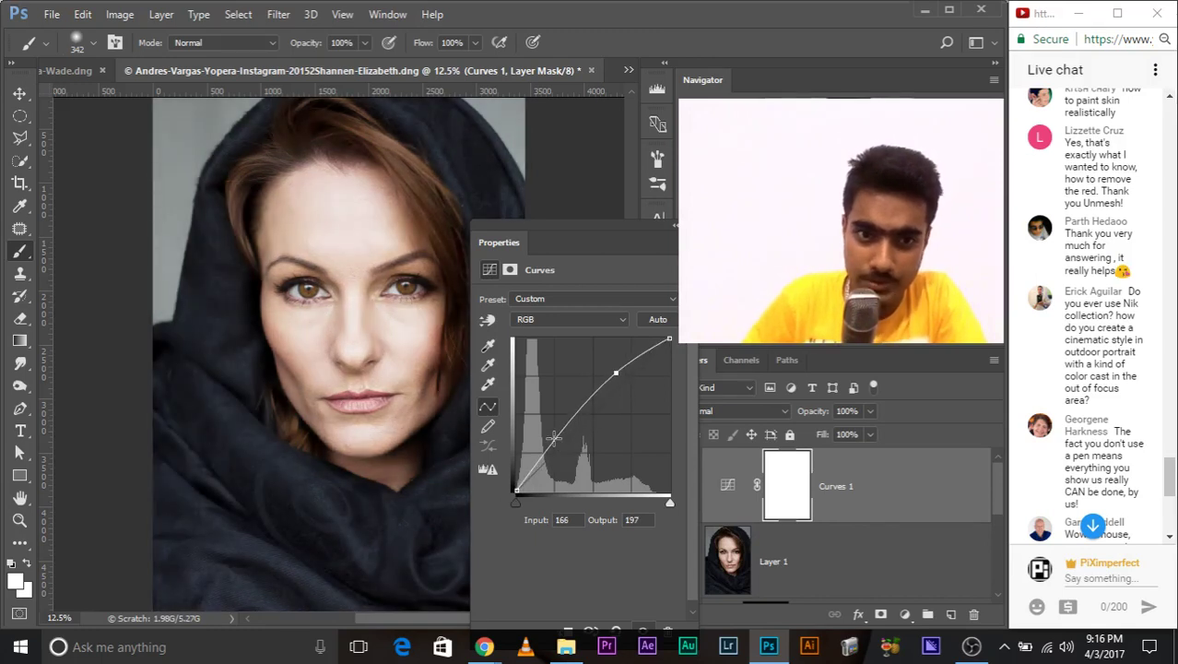
pyautogui.moveTo(554, 437); pyautogui.dragTo(589, 453)
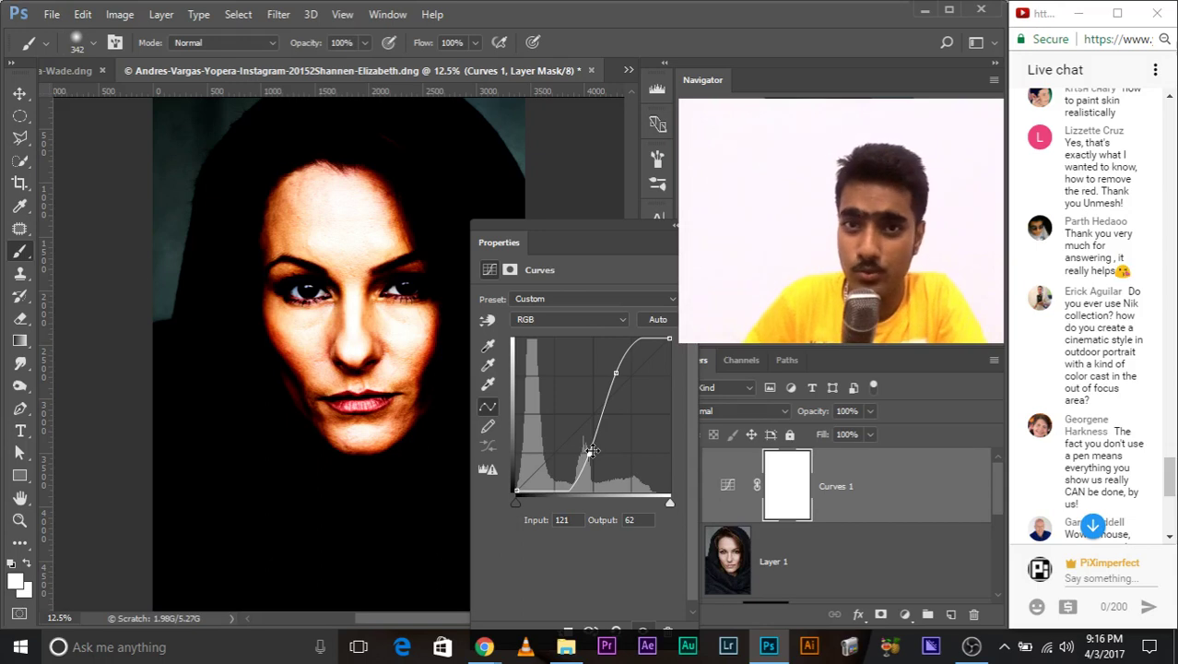
pyautogui.click(633, 354)
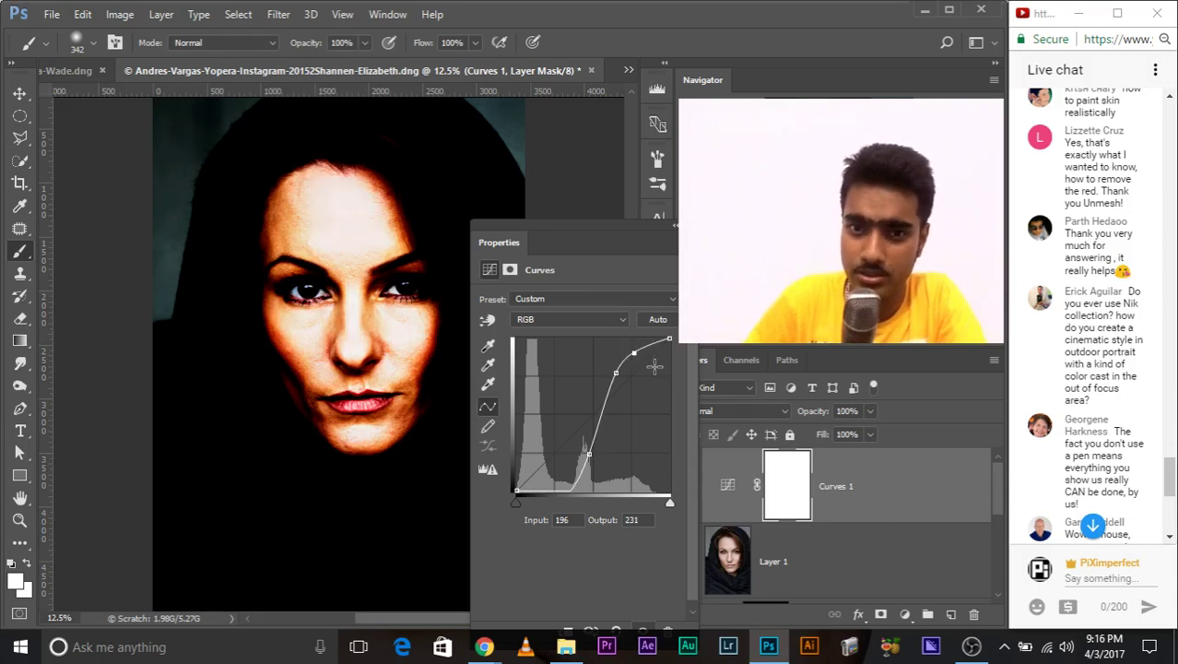
pyautogui.moveTo(634, 353); pyautogui.dragTo(588, 194)
pyautogui.moveTo(586, 459)
pyautogui.mouseDown()
pyautogui.moveTo(568, 435)
pyautogui.moveTo(553, 226)
pyautogui.mouseUp()
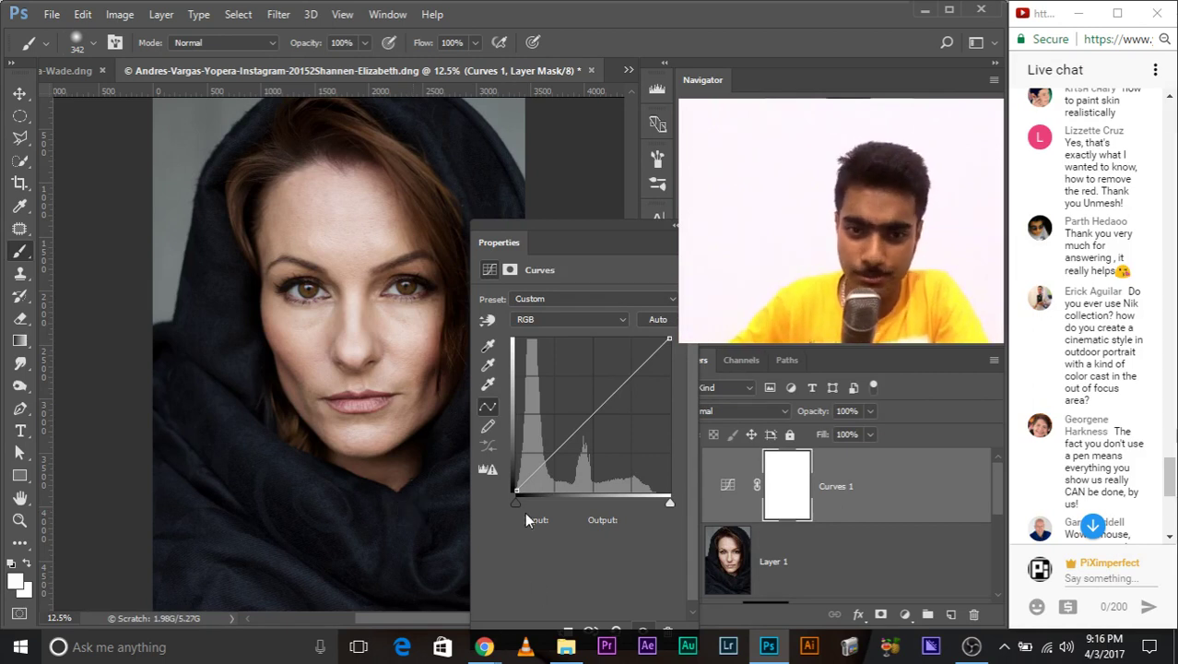
pyautogui.moveTo(515, 497); pyautogui.dragTo(531, 504)
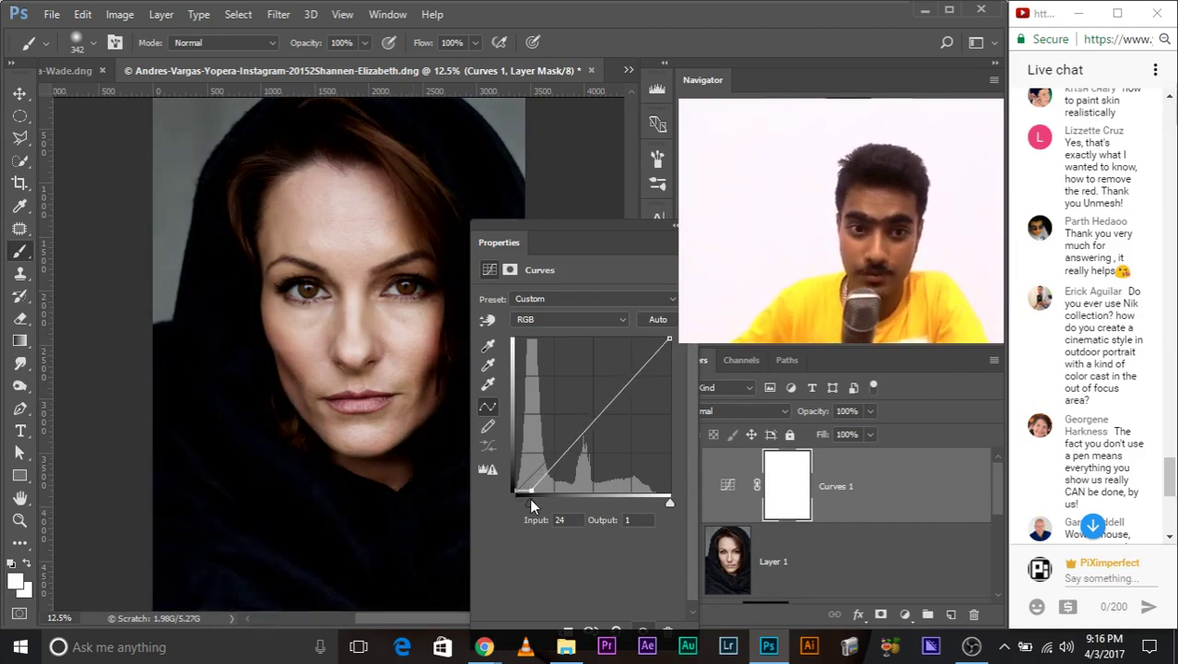
# Raise the Blue channel's black point for a cool shadow tint.
pyautogui.click(625, 320)
pyautogui.click(548, 368)
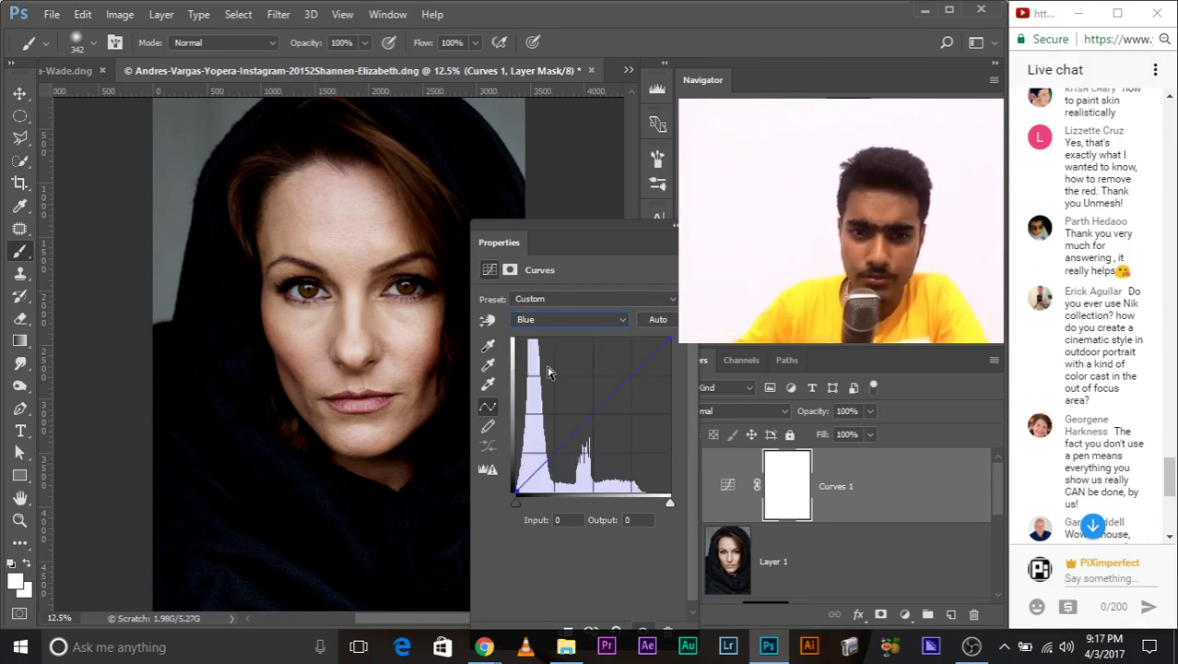
pyautogui.moveTo(514, 475); pyautogui.dragTo(514, 454)
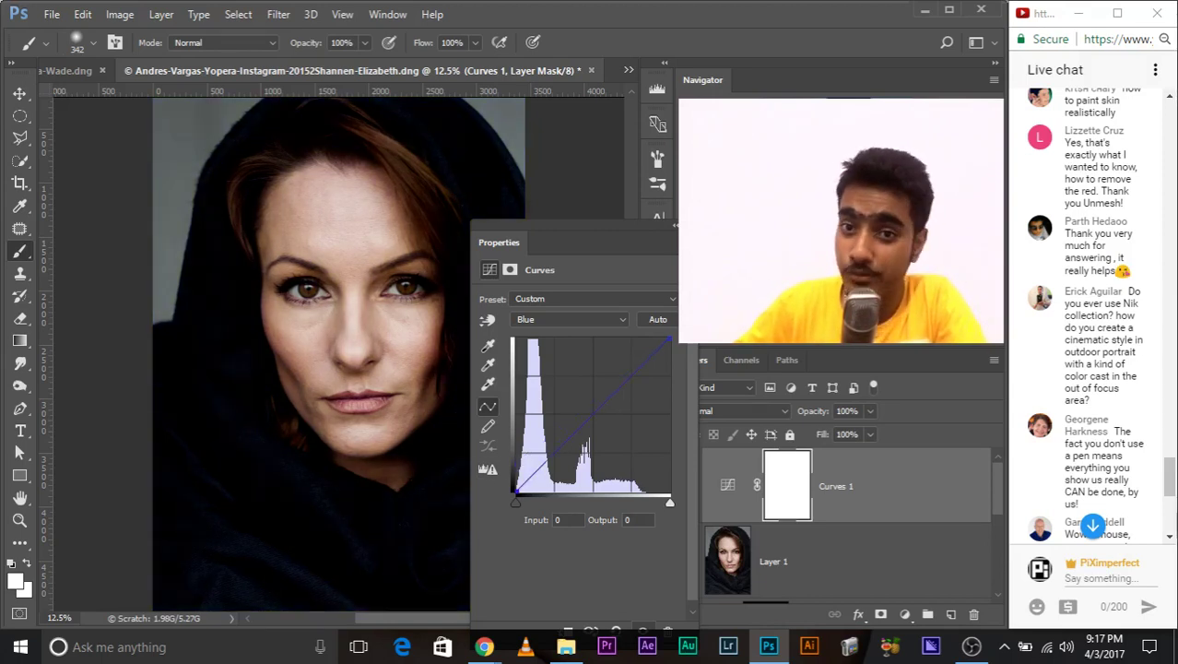
# Add a second Curves layer lifting the Blue channel's shadow point for a blue cast.
pyautogui.click(905, 614)
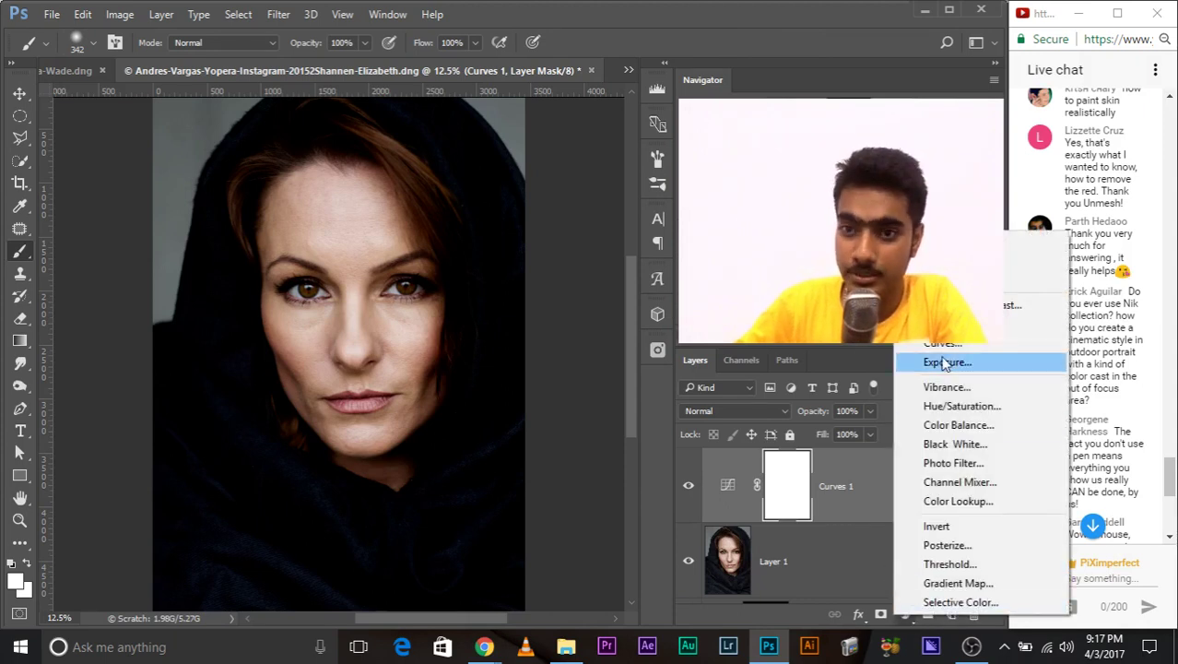
pyautogui.click(943, 343)
pyautogui.click(553, 319)
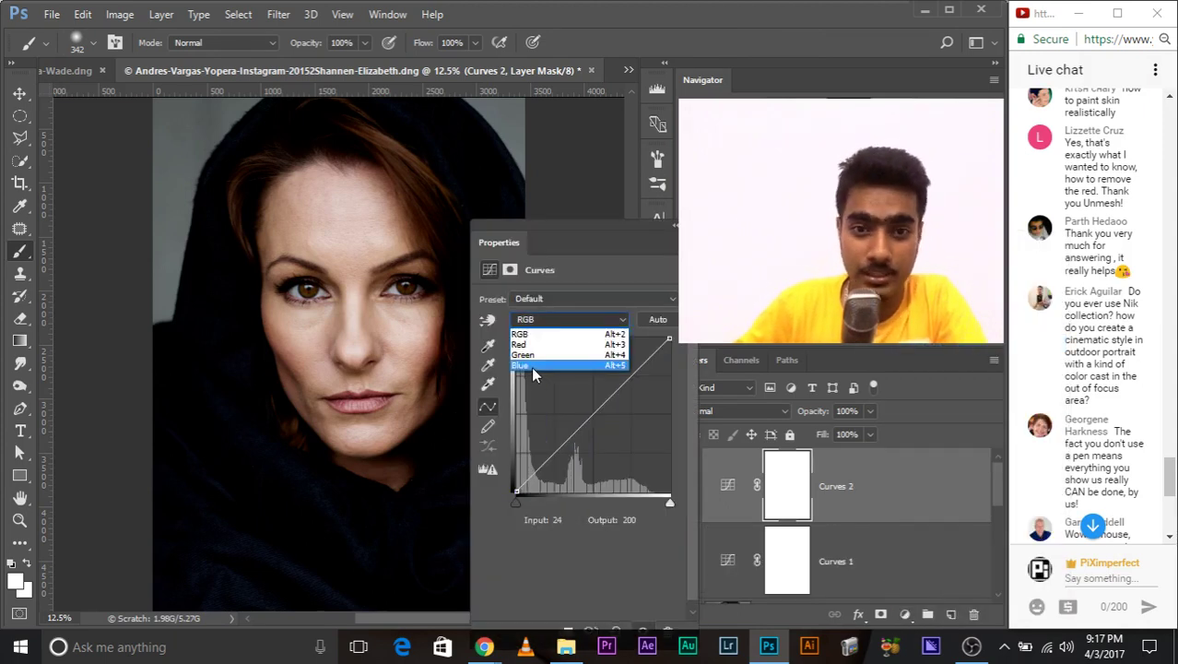
pyautogui.click(532, 367)
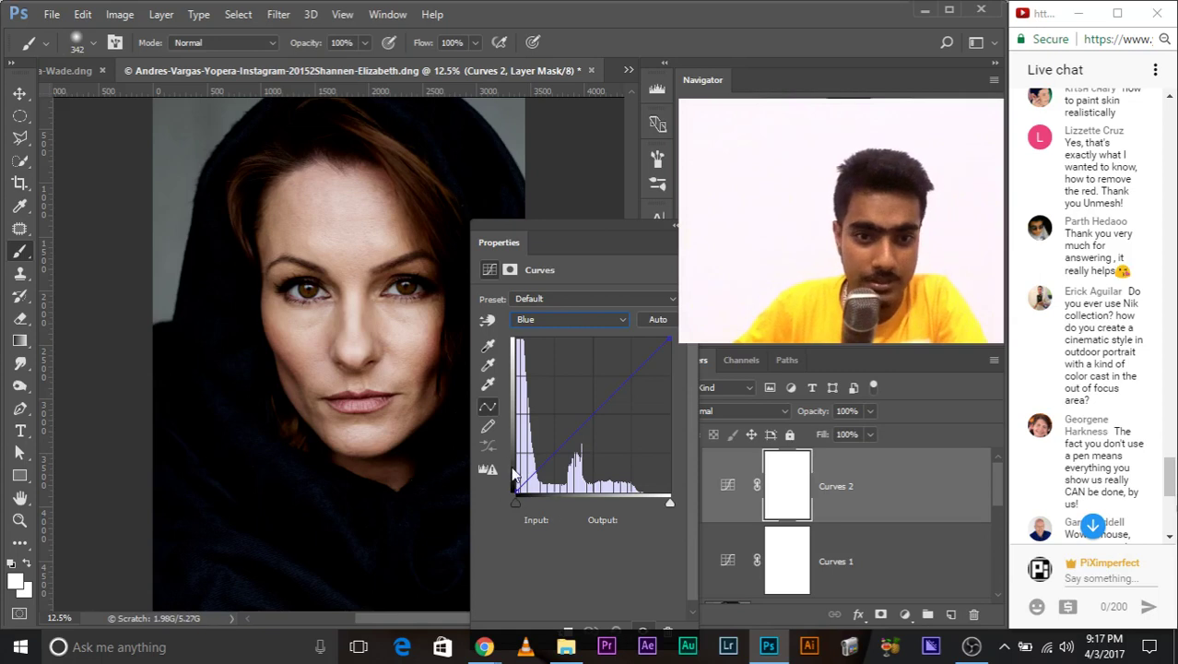
pyautogui.moveTo(516, 491); pyautogui.dragTo(513, 470)
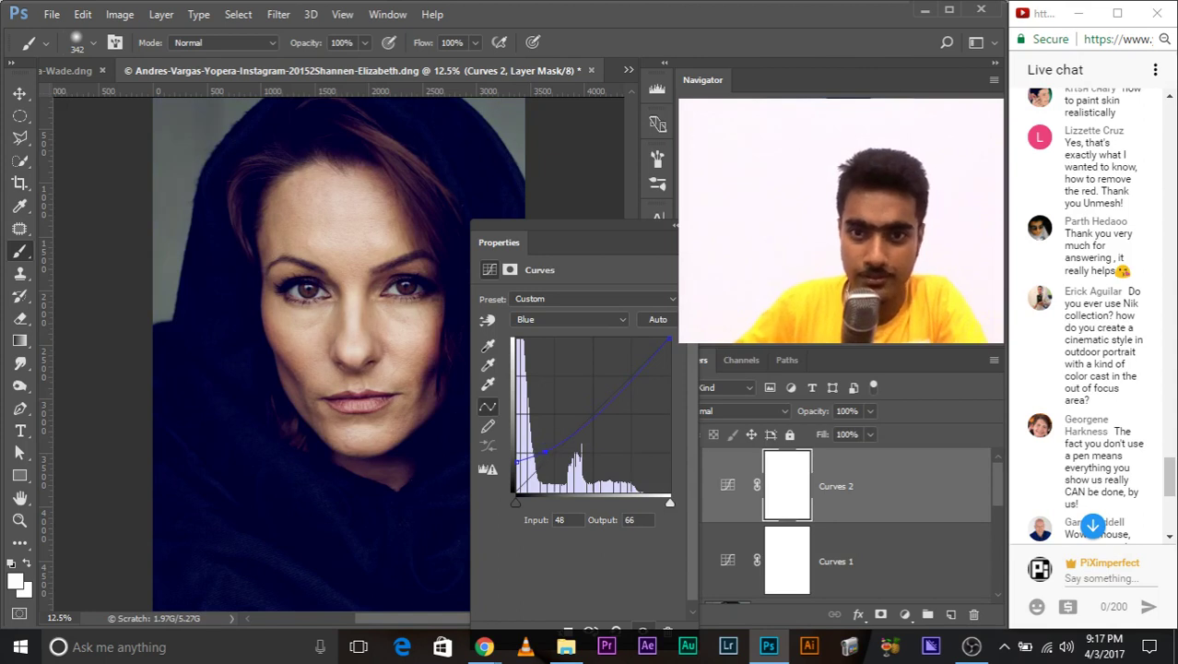
# Group both Curves adjustment layers with Ctrl+G.
pyautogui.click(687, 528)
pyautogui.keyDown('shift'); pyautogui.click(931, 568); pyautogui.keyUp('shift')
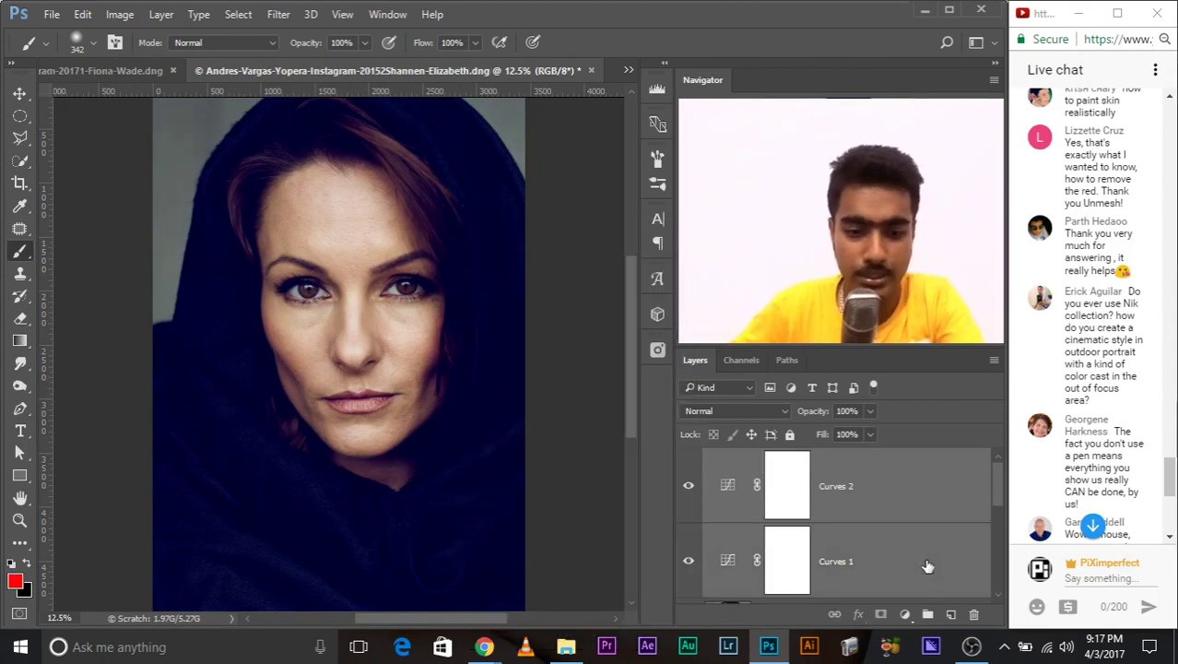
pyautogui.hotkey('ctrl', 'g')
pyautogui.click(687, 460)
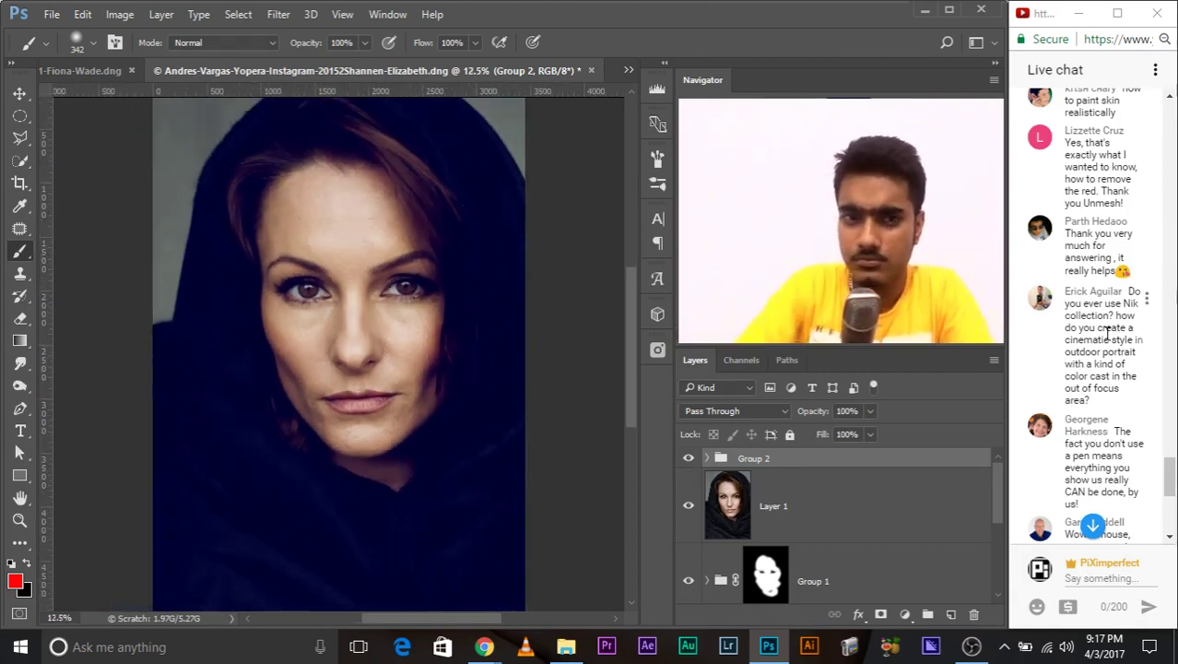
pyautogui.scroll(-3, 1115, 328)
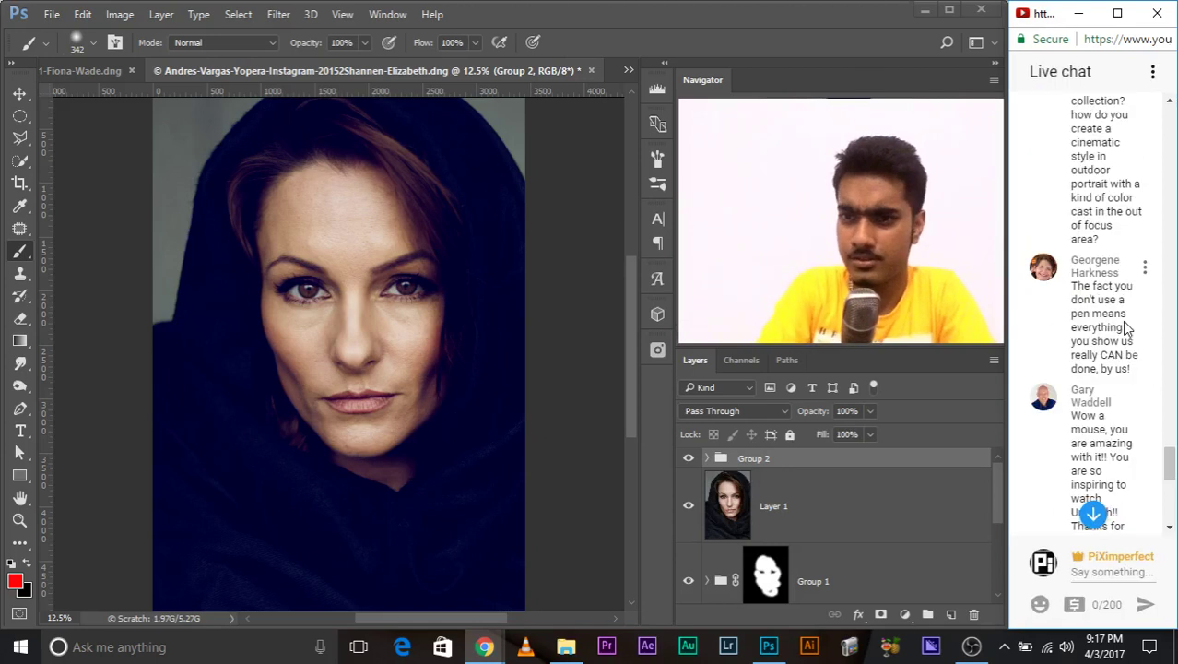
pyautogui.moveTo(1174, 472); pyautogui.dragTo(1173, 495)
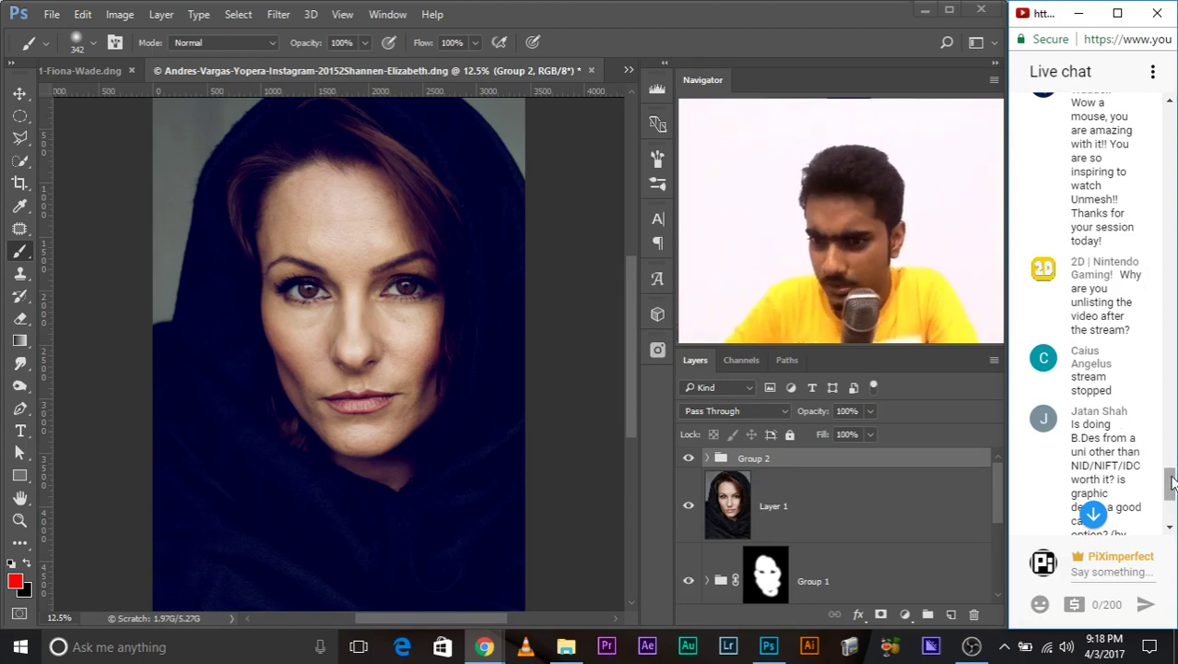
pyautogui.moveTo(1173, 482); pyautogui.dragTo(1173, 514)
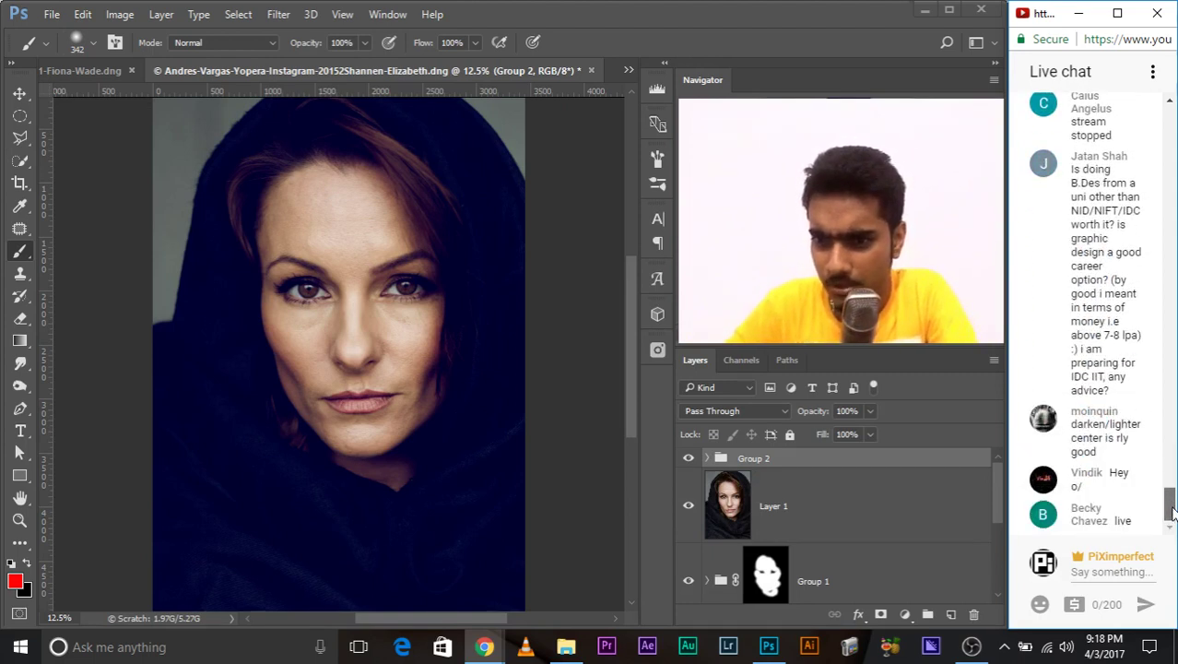
pyautogui.moveTo(484, 647)
pyautogui.click(461, 590)
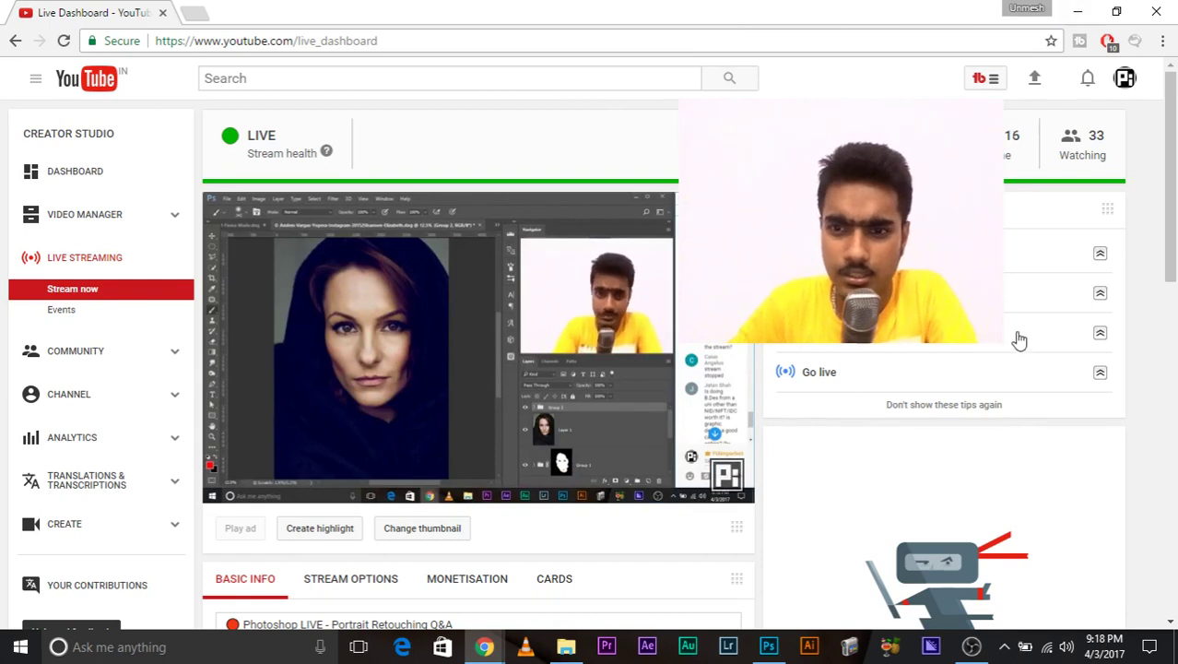
pyautogui.scroll(-5, 1018, 338)
pyautogui.scroll(-2, 1018, 337)
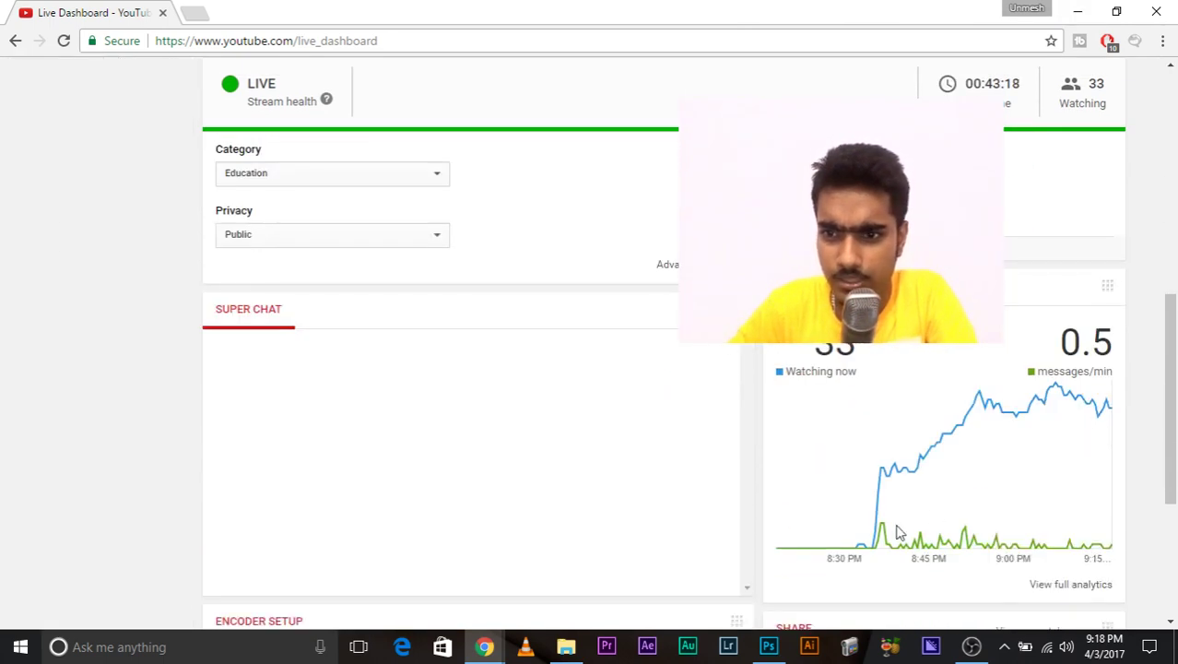
pyautogui.scroll(3, 916, 413)
pyautogui.scroll(3, 916, 414)
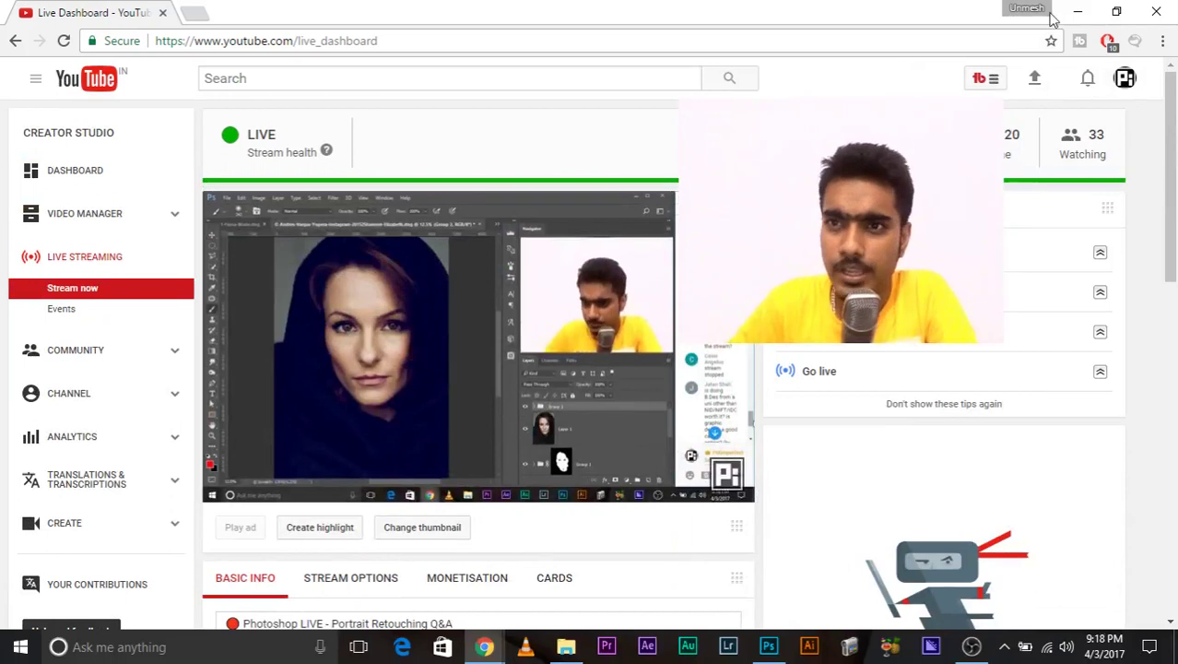
pyautogui.hotkey('alt', 'Tab')
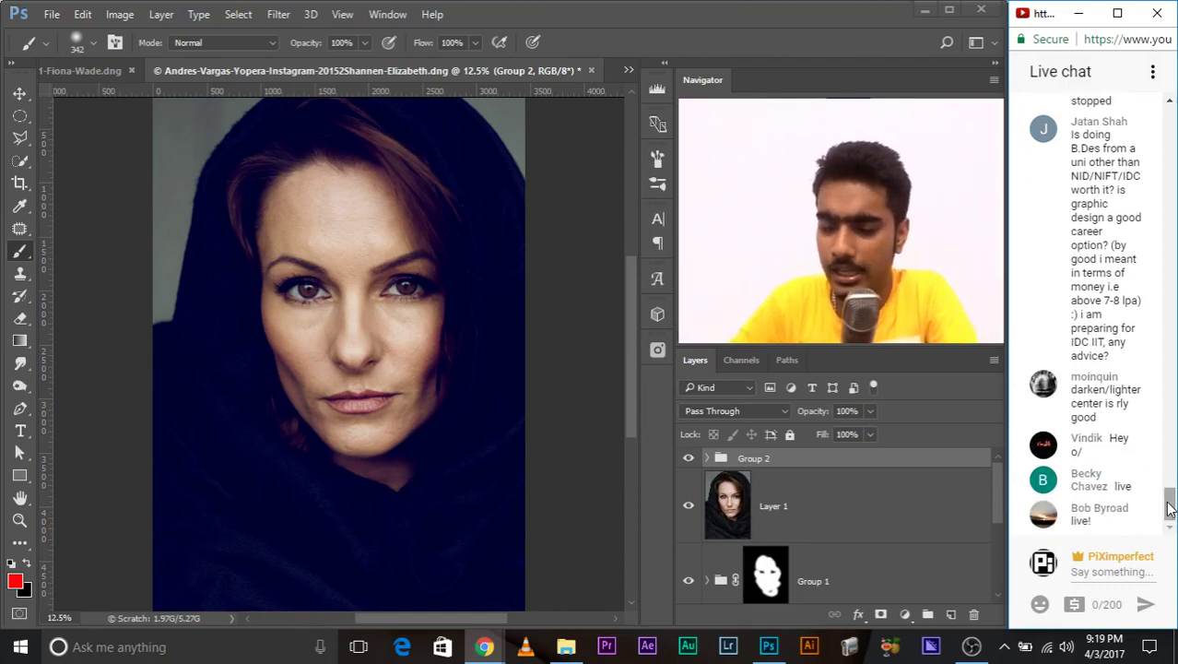
pyautogui.moveTo(1170, 507)
pyautogui.mouseDown()
pyautogui.moveTo(1171, 476)
pyautogui.moveTo(1172, 499)
pyautogui.moveTo(1171, 489)
pyautogui.mouseUp()
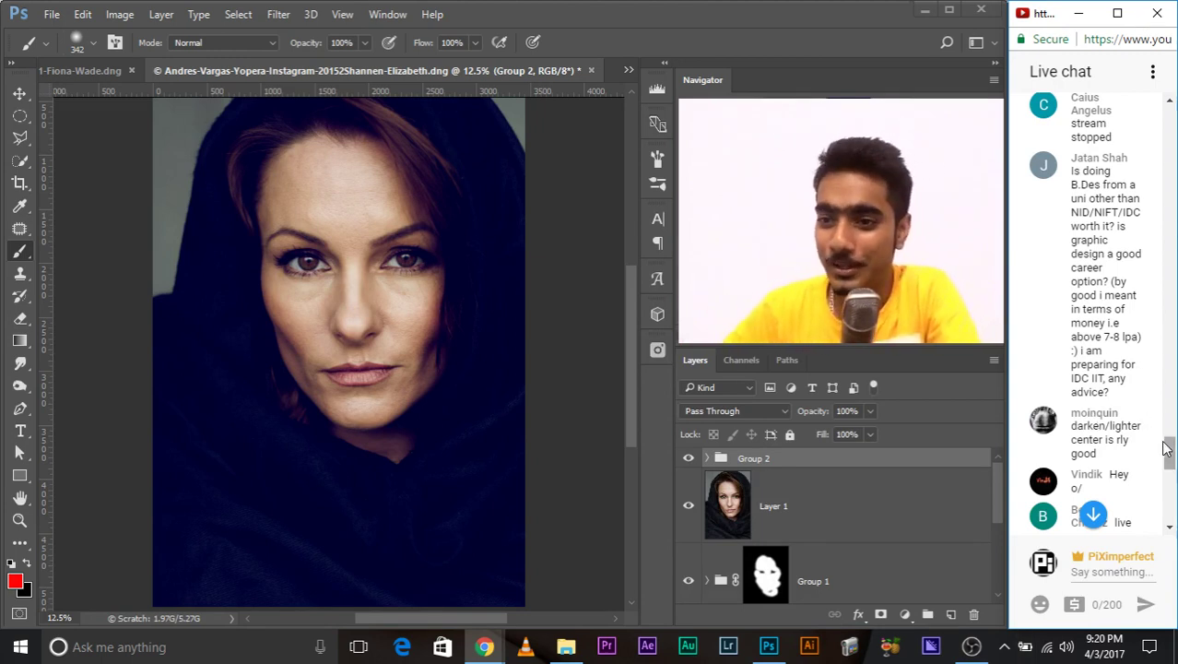
pyautogui.moveTo(1097, 240)
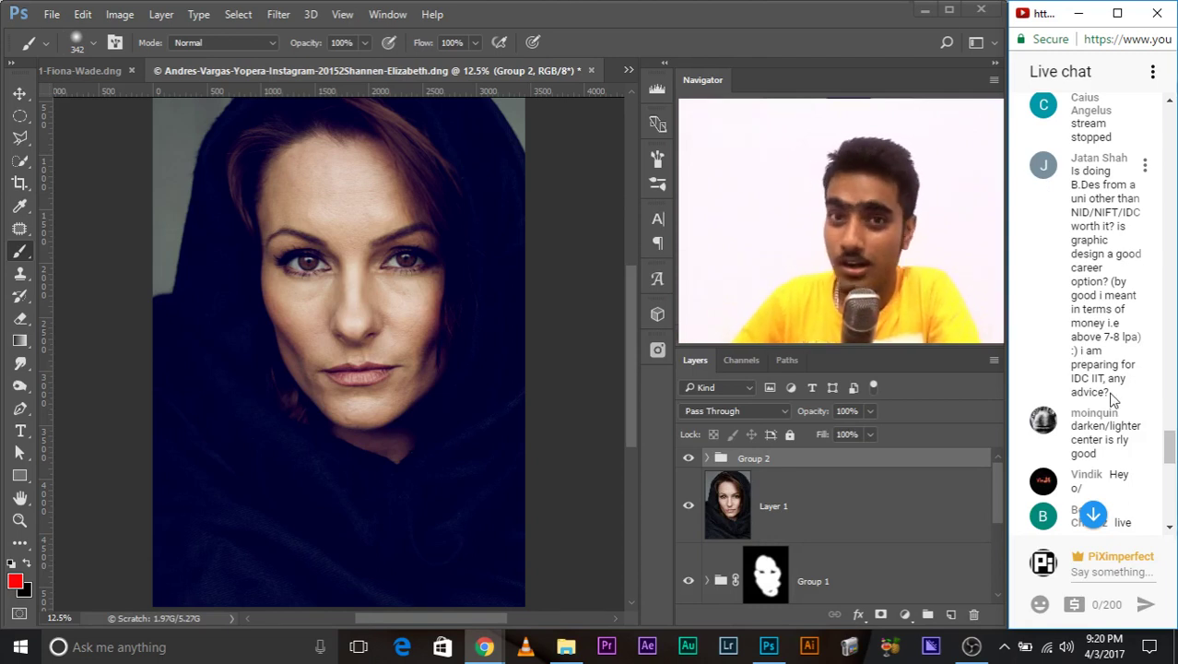
pyautogui.moveTo(1169, 446); pyautogui.dragTo(1172, 471)
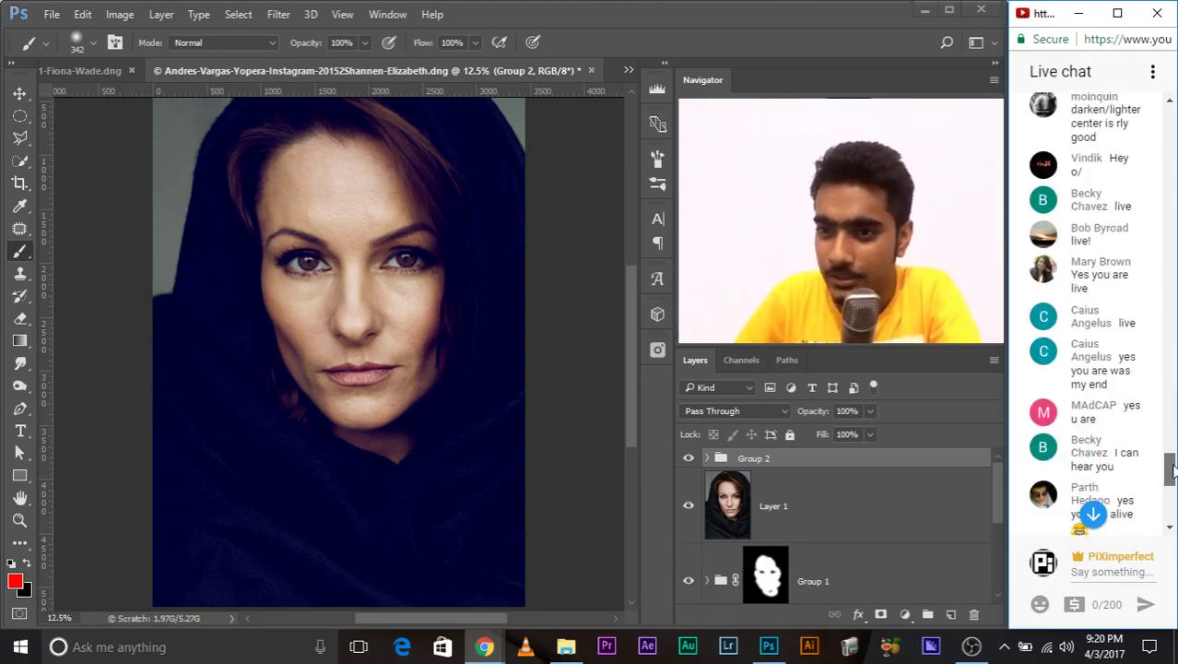
pyautogui.moveTo(1172, 470); pyautogui.dragTo(1173, 496)
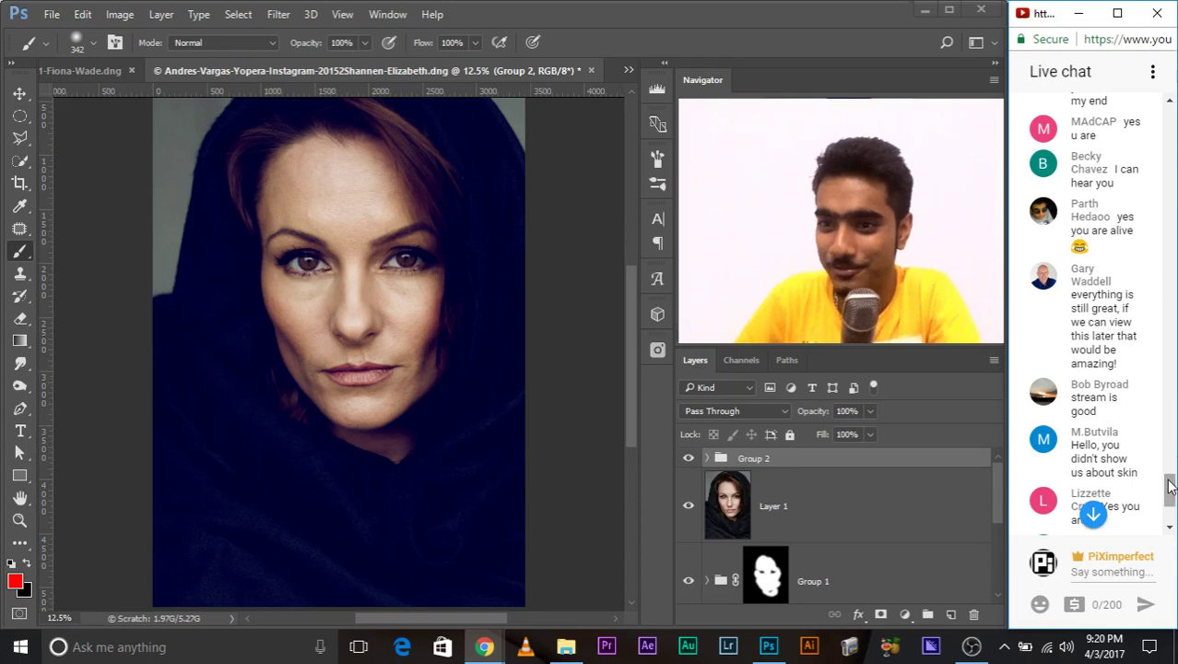
pyautogui.moveTo(1171, 487); pyautogui.dragTo(1171, 500)
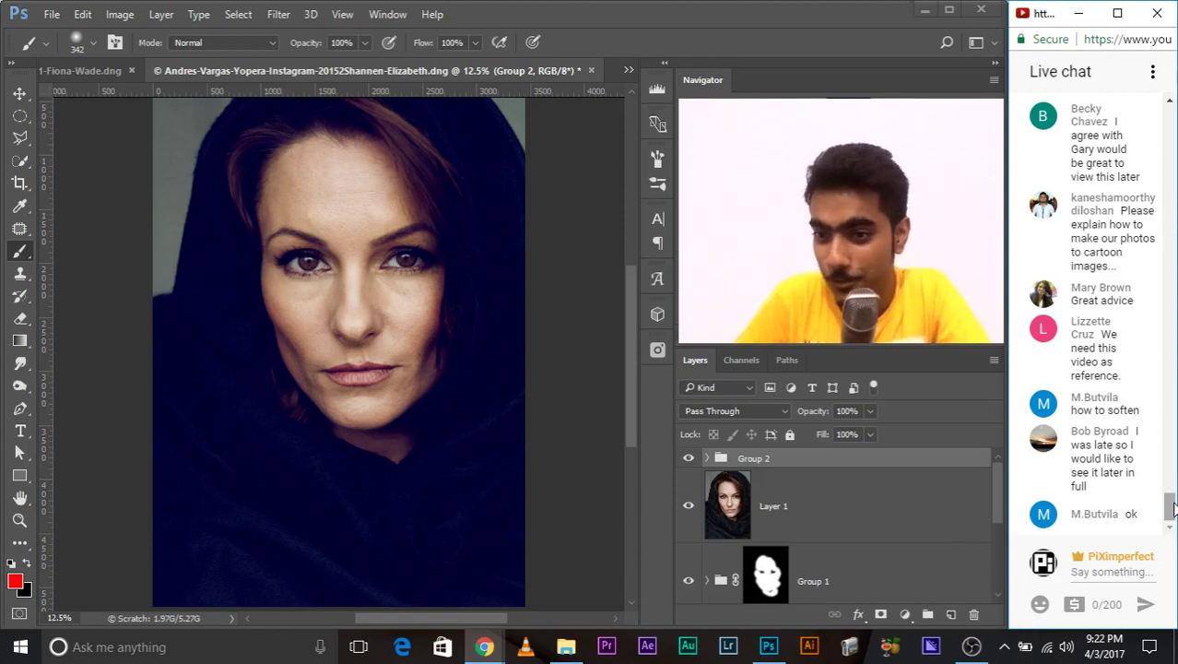
pyautogui.moveTo(1172, 504); pyautogui.dragTo(1171, 516)
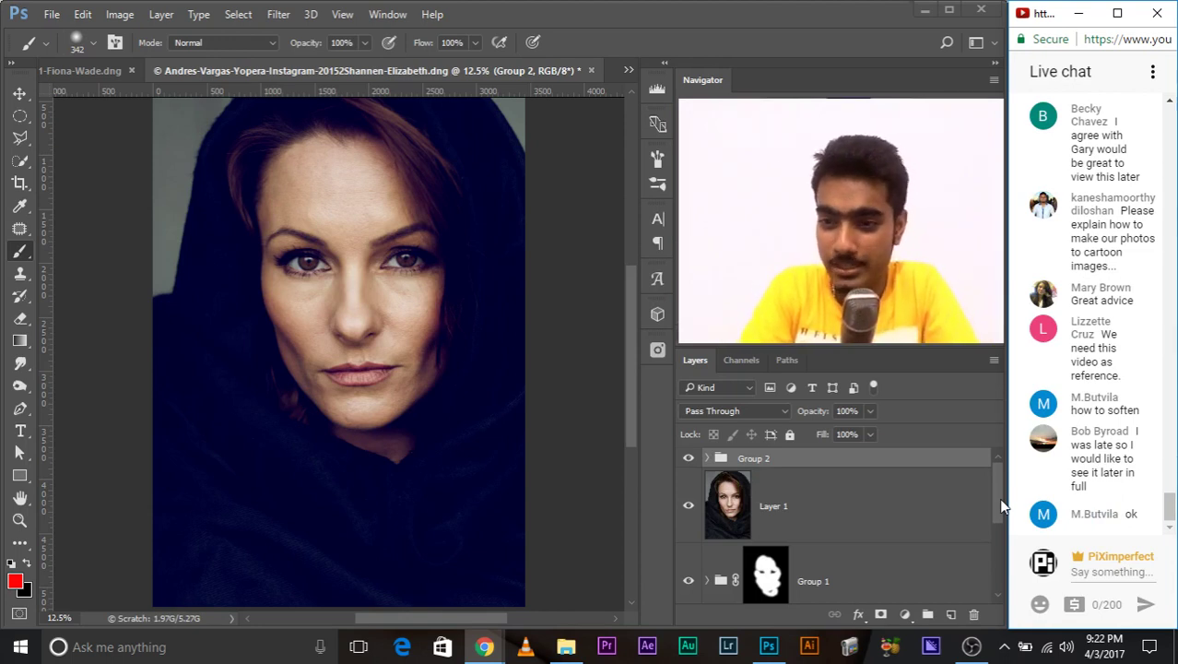
pyautogui.click(999, 498)
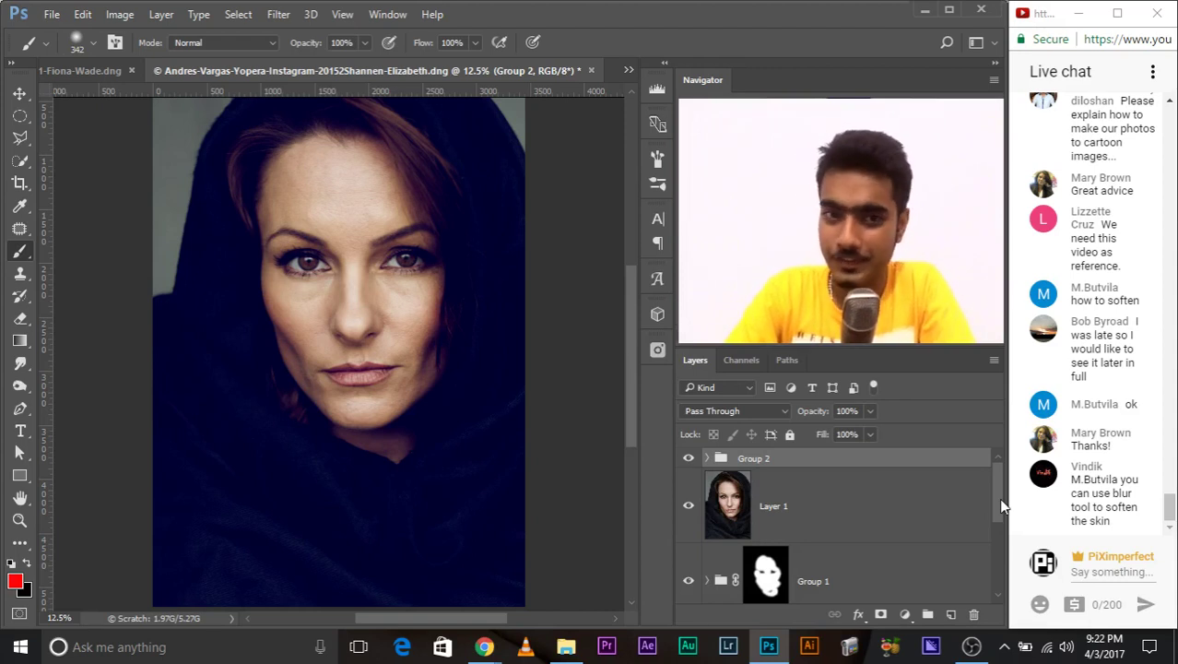
# Zoom into the face, add an empty Layer 2, and choose an enlarged Blur brush.
pyautogui.hotkey('ctrl', '+')
pyautogui.hotkey('ctrl', '+')
pyautogui.hotkey('ctrl', '+')
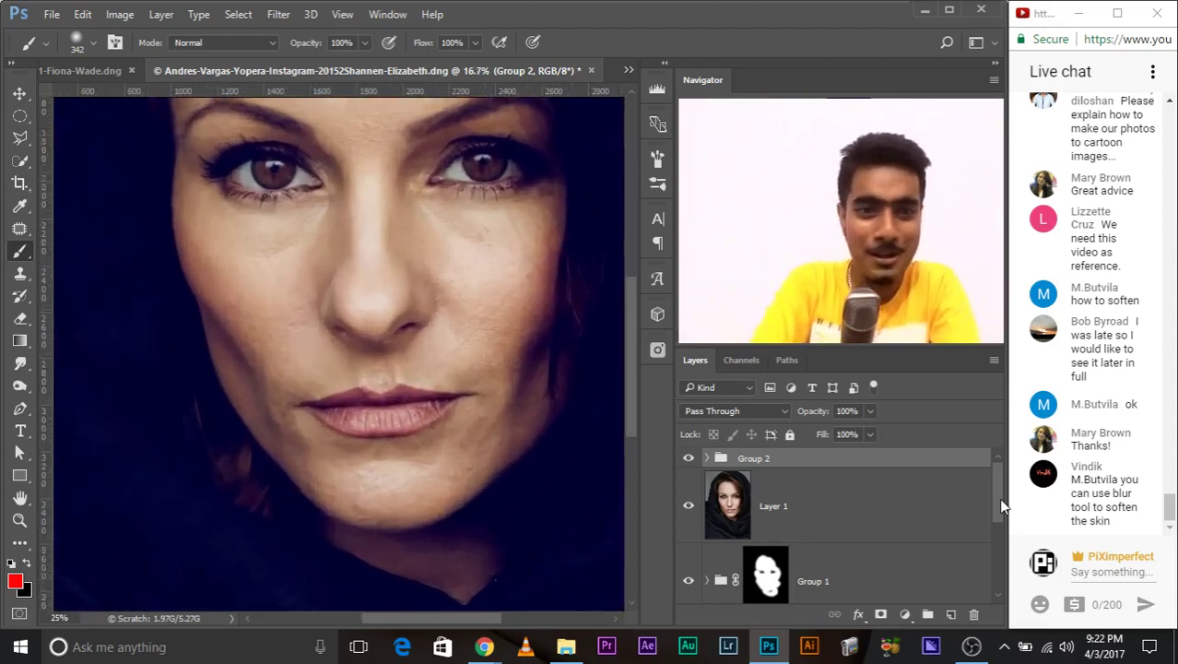
pyautogui.hotkey('ctrl', '+')
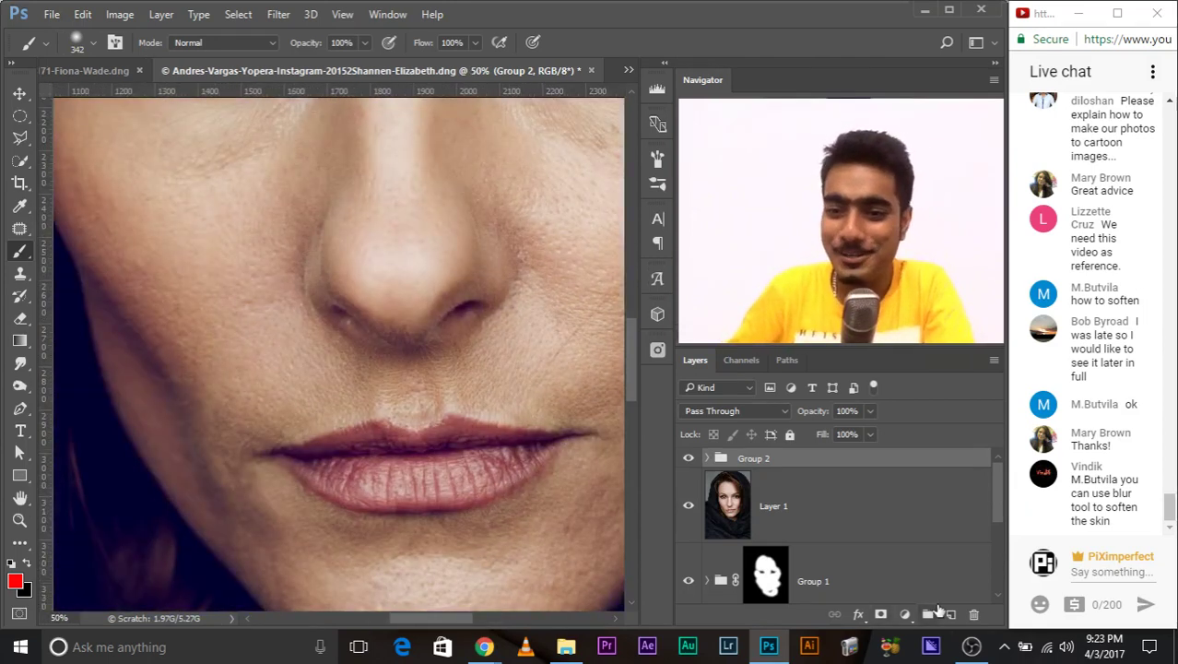
pyautogui.click(951, 614)
pyautogui.rightClick(11, 368)
pyautogui.click(56, 364)
pyautogui.moveTo(271, 262); pyautogui.dragTo(355, 327)
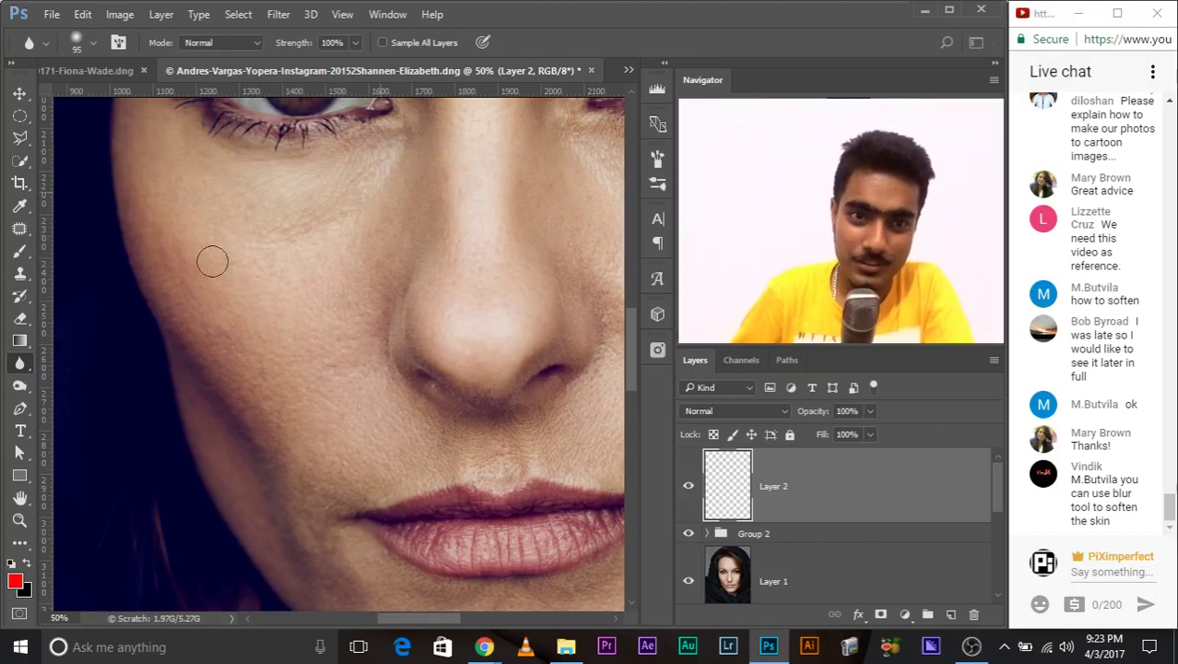
pyautogui.press(']')
pyautogui.press(']')
pyautogui.press(']')
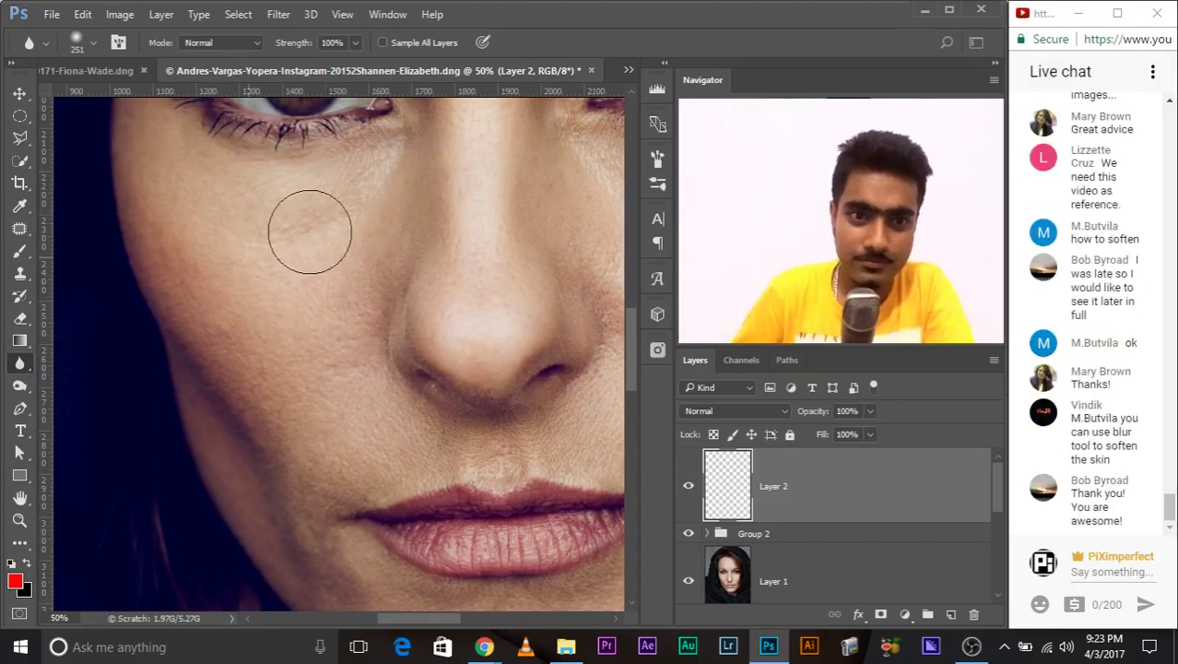
pyautogui.moveTo(259, 226); pyautogui.dragTo(307, 354)
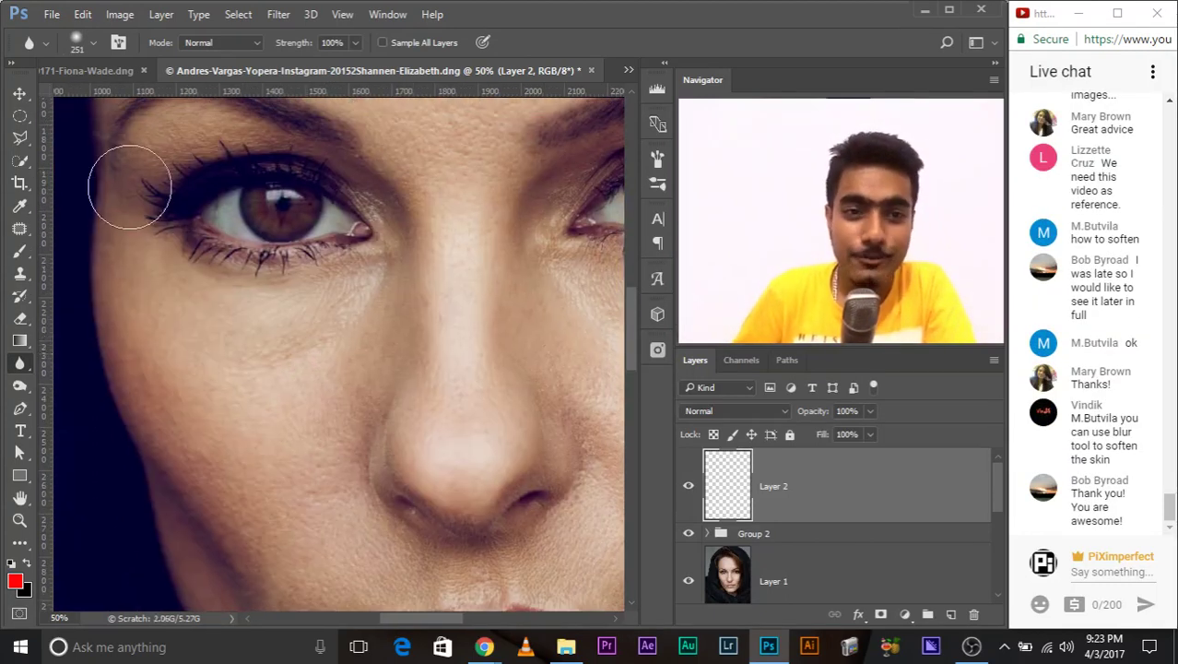
# Outline the cheek with a polygonal lasso selection, then deselect it.
pyautogui.click(21, 137)
pyautogui.click(369, 283)
pyautogui.click(219, 315)
pyautogui.click(159, 376)
pyautogui.click(298, 463)
pyautogui.click(355, 378)
pyautogui.click(398, 336)
pyautogui.click(374, 284)
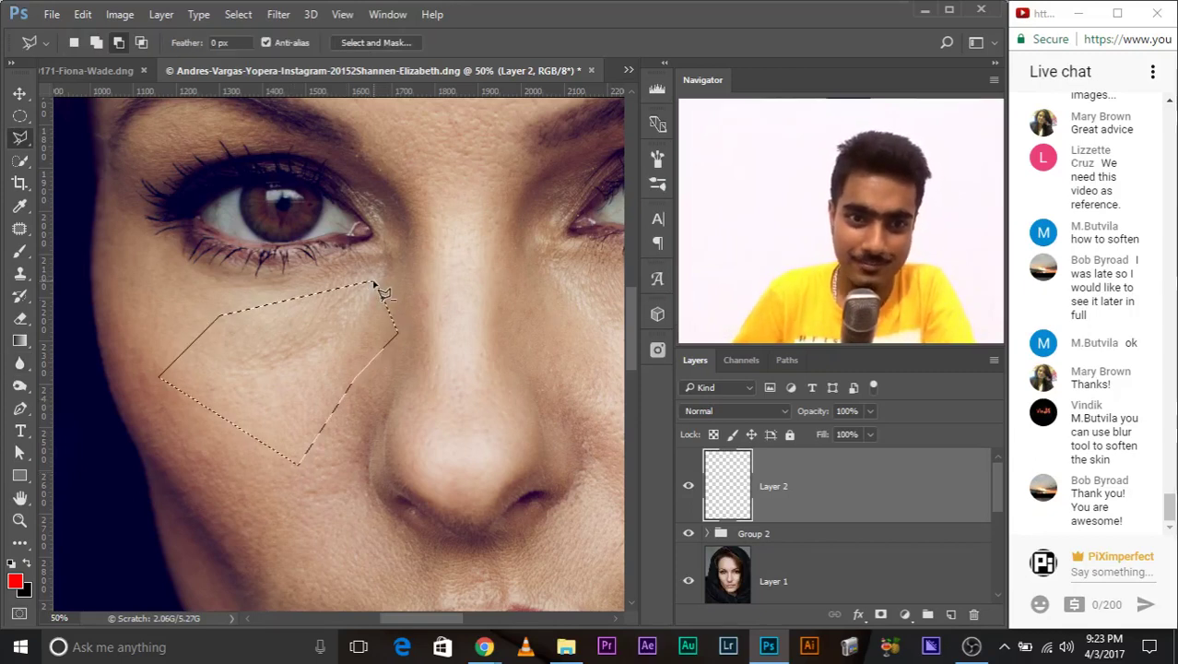
pyautogui.hotkey('ctrl', 'd')
# Blur the cheek beside the nose with Sample All Layers enabled.
pyautogui.click(19, 363)
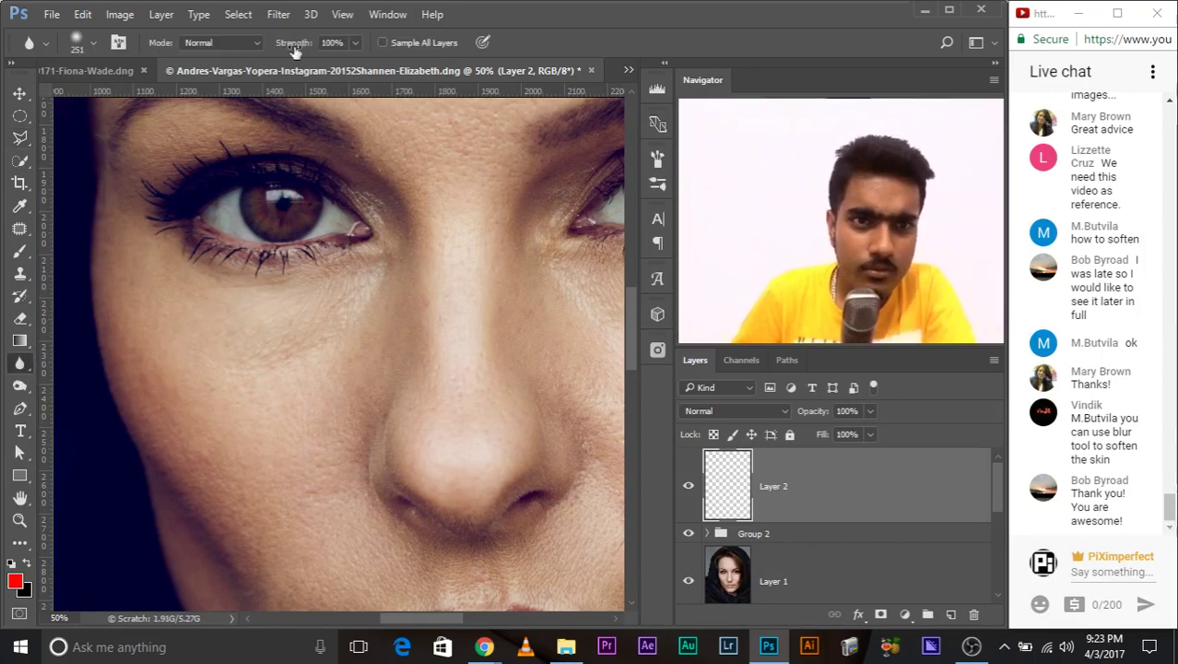
pyautogui.click(383, 43)
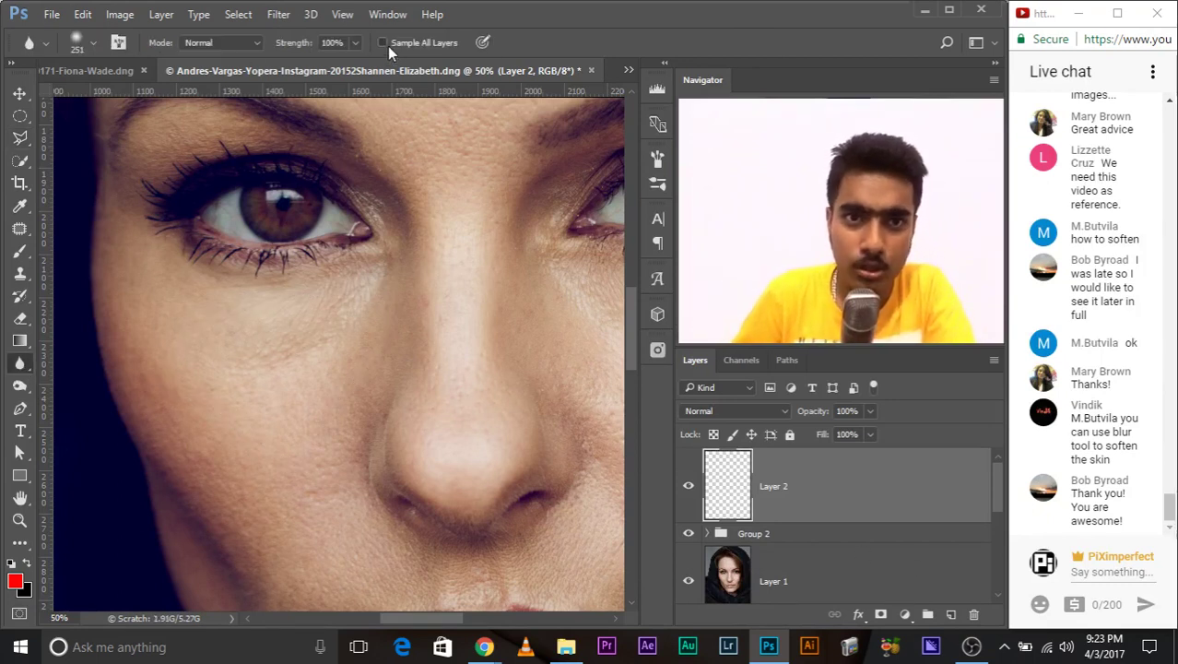
pyautogui.moveTo(298, 346)
pyautogui.mouseDown()
pyautogui.moveTo(342, 330)
pyautogui.moveTo(281, 355)
pyautogui.moveTo(311, 348)
pyautogui.moveTo(251, 352)
pyautogui.moveTo(311, 342)
pyautogui.moveTo(281, 345)
pyautogui.moveTo(295, 345)
pyautogui.moveTo(266, 408)
pyautogui.moveTo(311, 360)
pyautogui.moveTo(219, 400)
pyautogui.moveTo(281, 297)
pyautogui.moveTo(289, 406)
pyautogui.mouseUp()
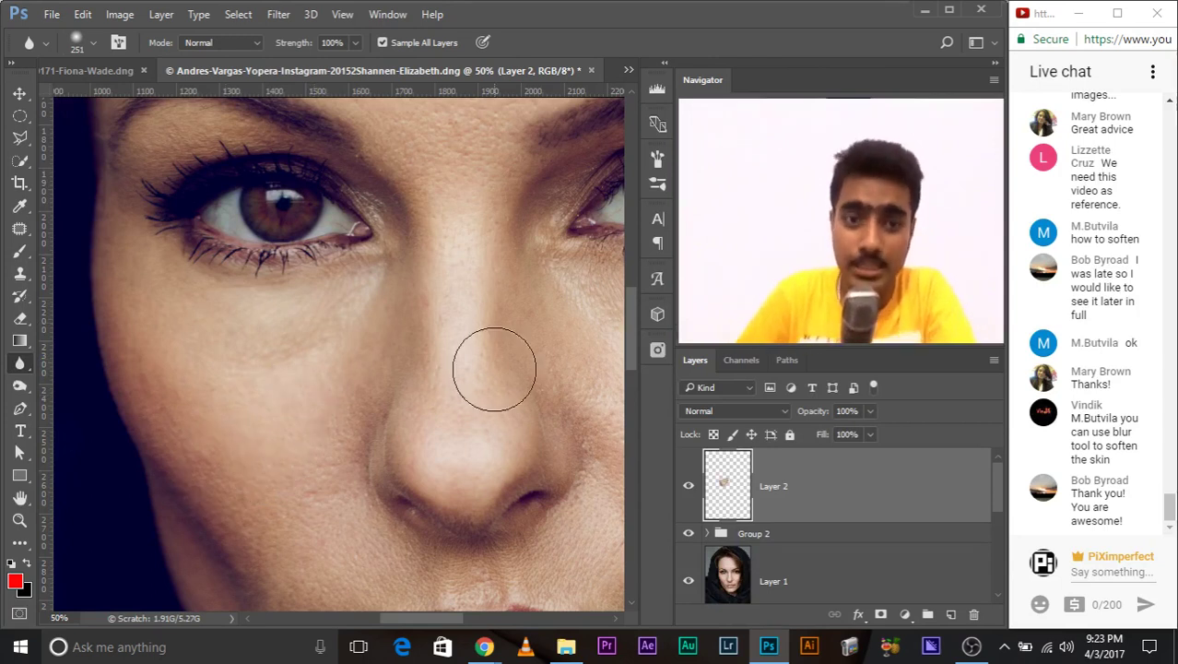
pyautogui.moveTo(444, 262); pyautogui.dragTo(356, 409)
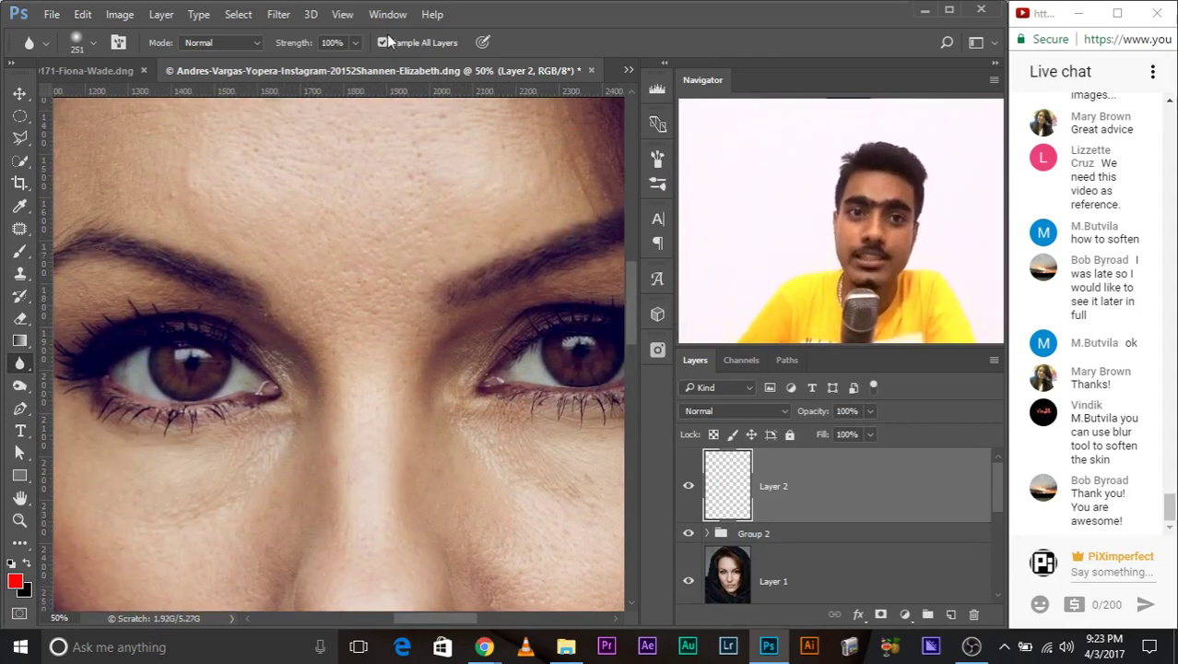
pyautogui.click(388, 14)
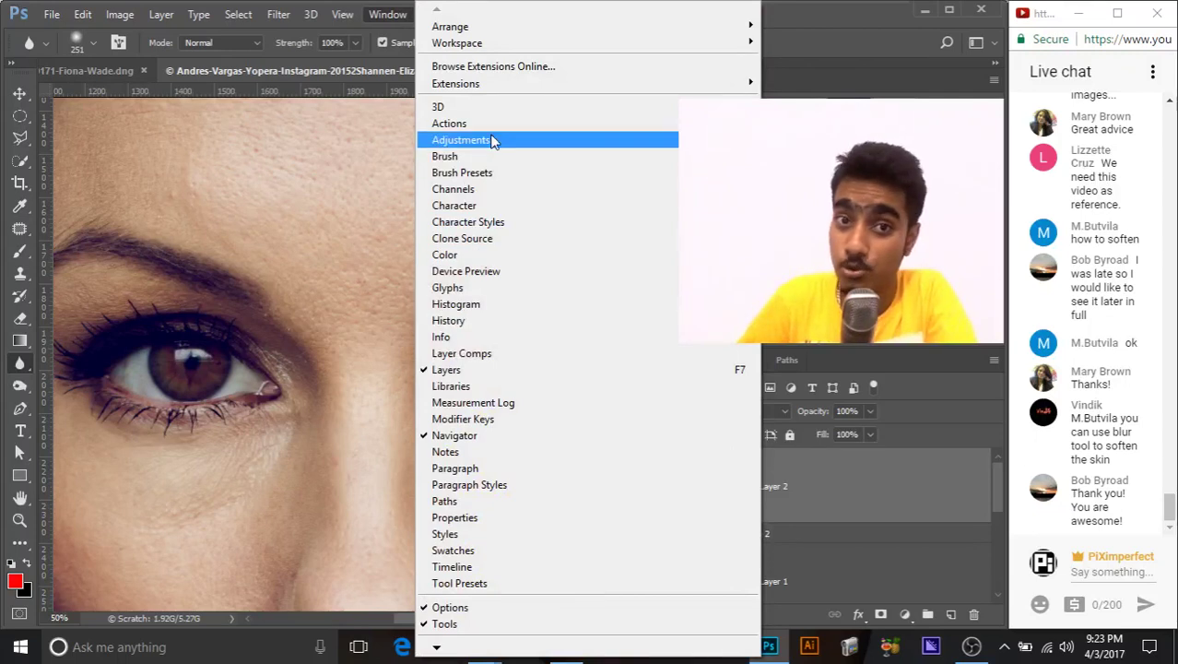
# Run the Skin Smoothening Quick action twice, dismissing the empty-layer error.
pyautogui.click(484, 123)
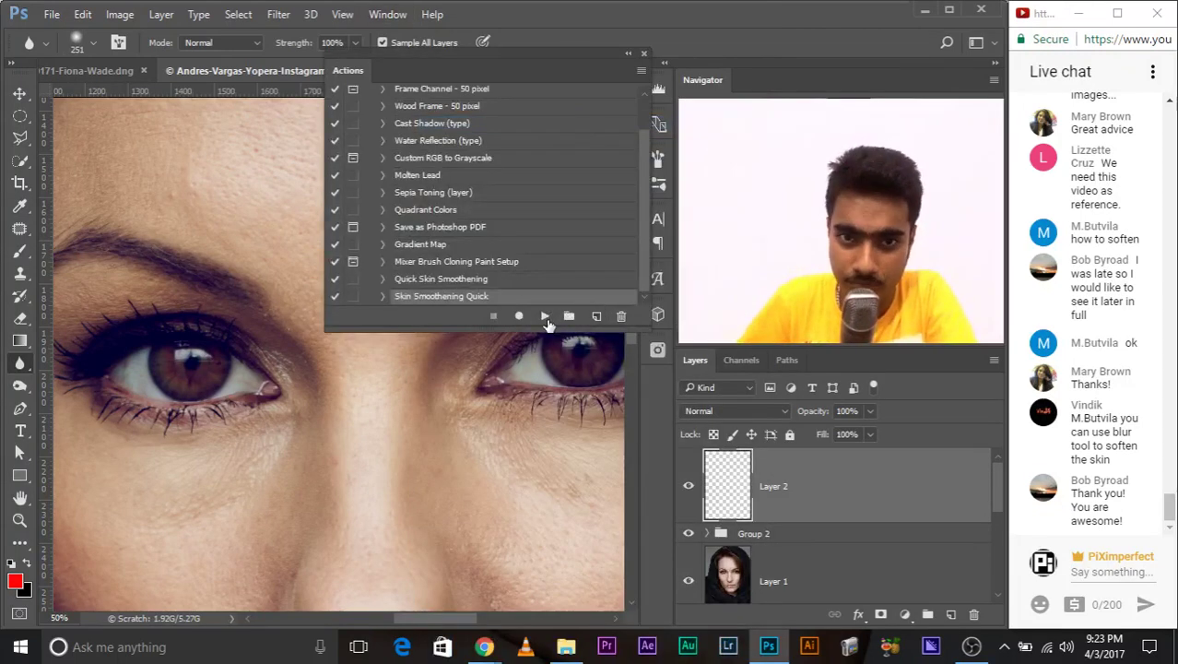
pyautogui.click(545, 317)
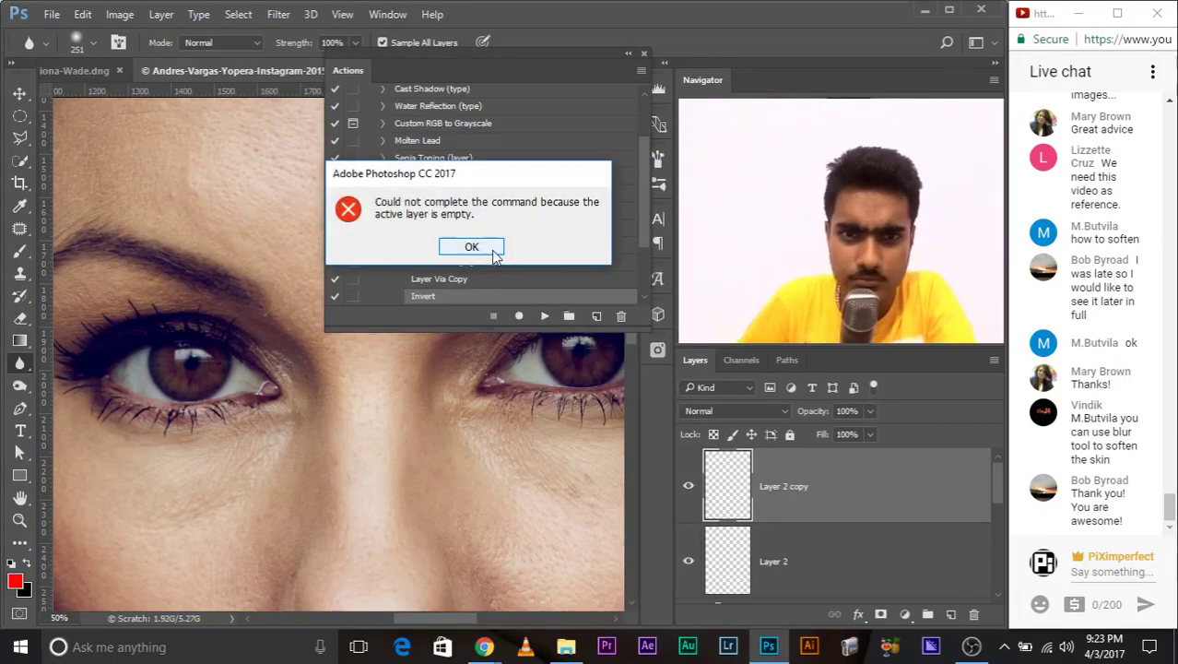
pyautogui.click(494, 247)
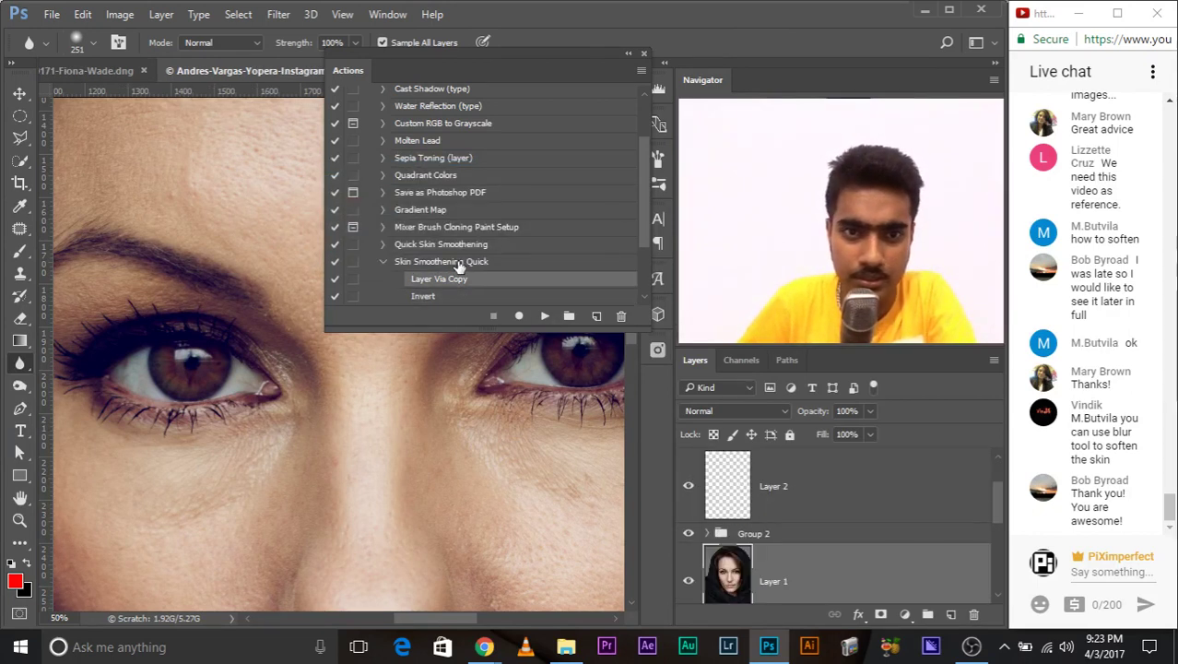
pyautogui.click(545, 317)
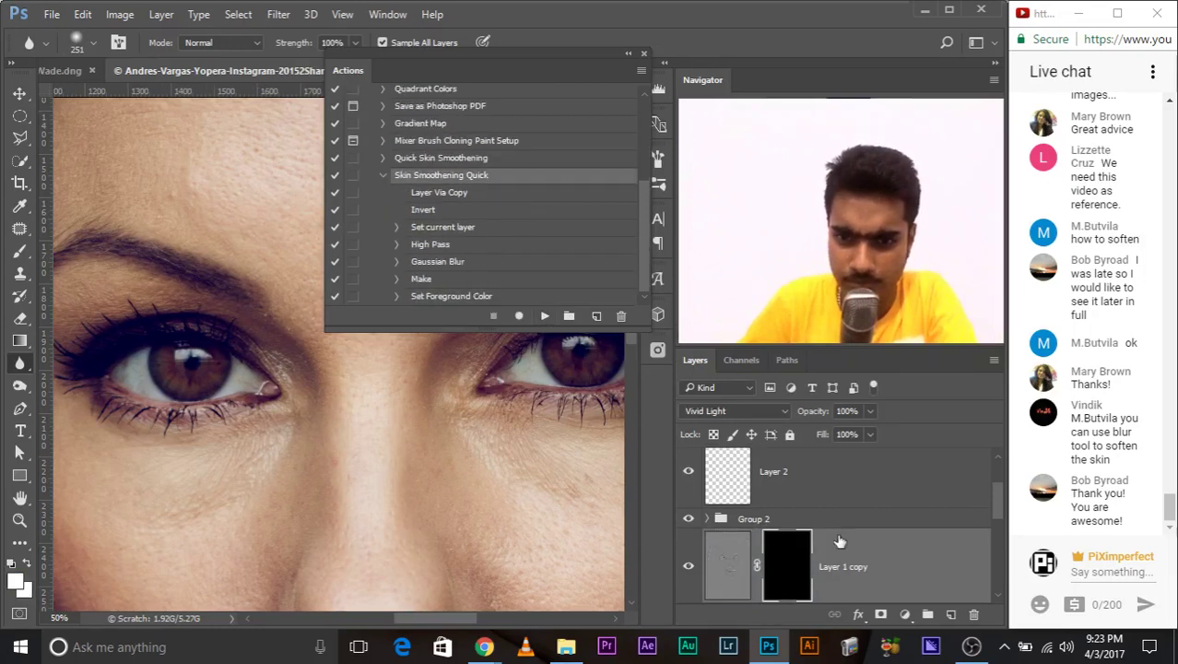
pyautogui.click(644, 52)
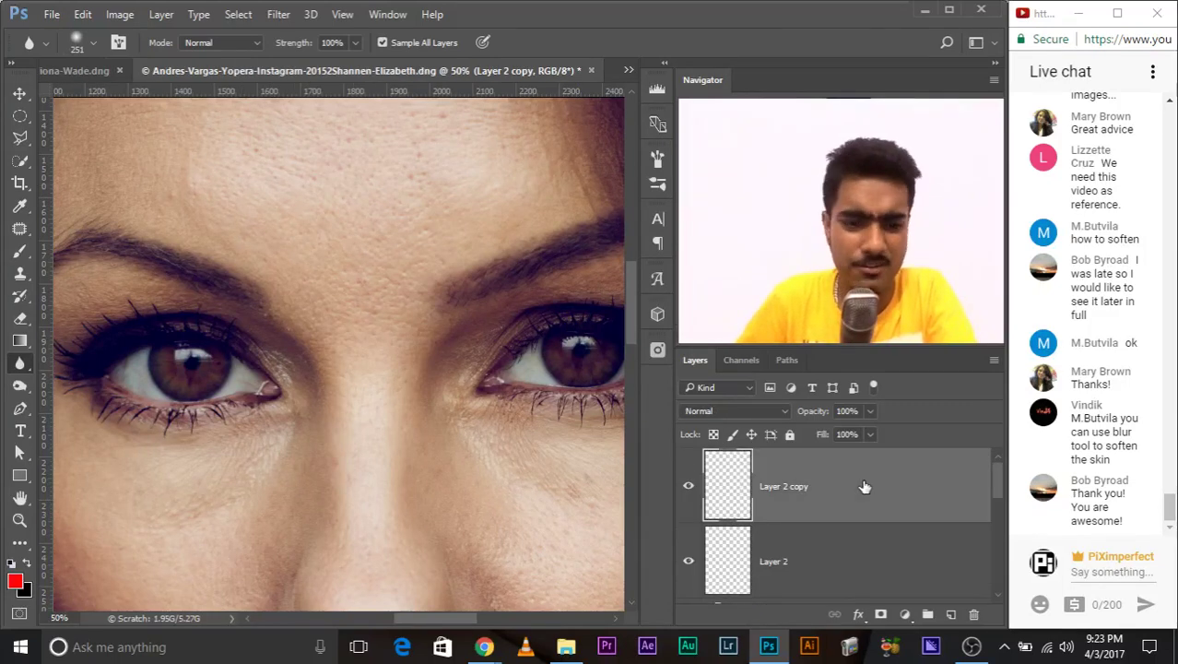
# Delete Layer 2 and the added layers, leaving only Background.
pyautogui.click(819, 530)
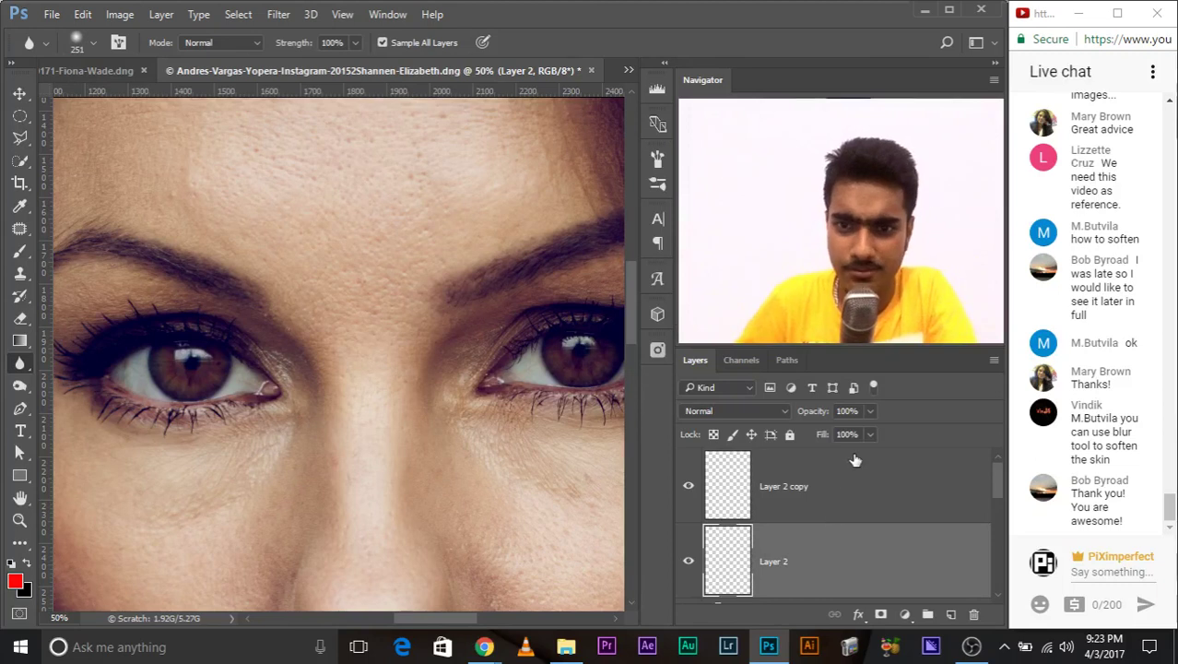
pyautogui.press('Delete')
pyautogui.click(853, 558)
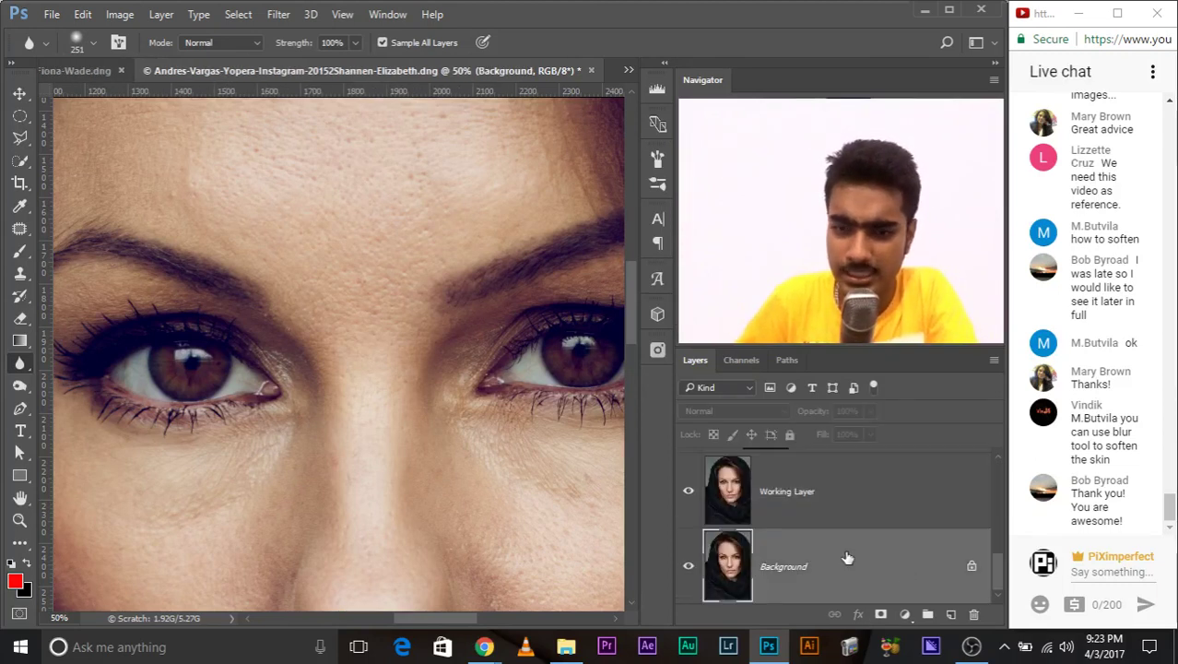
pyautogui.click(811, 502)
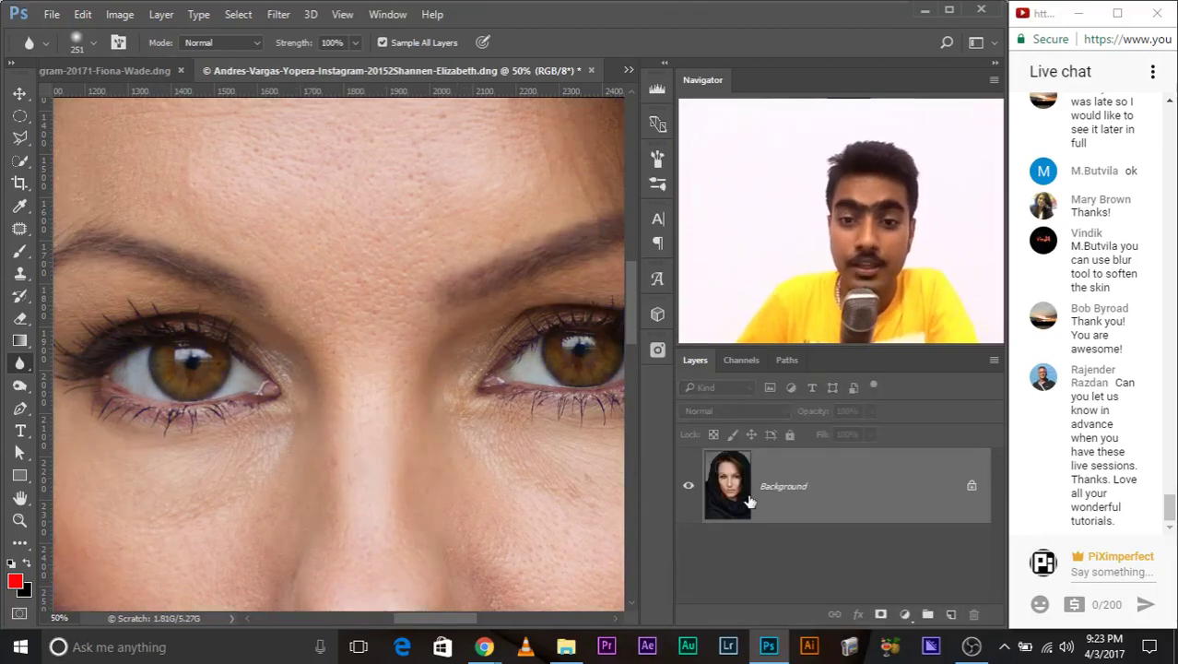
# Run the Quick Skin Smoothening action from the Actions panel.
pyautogui.click(385, 14)
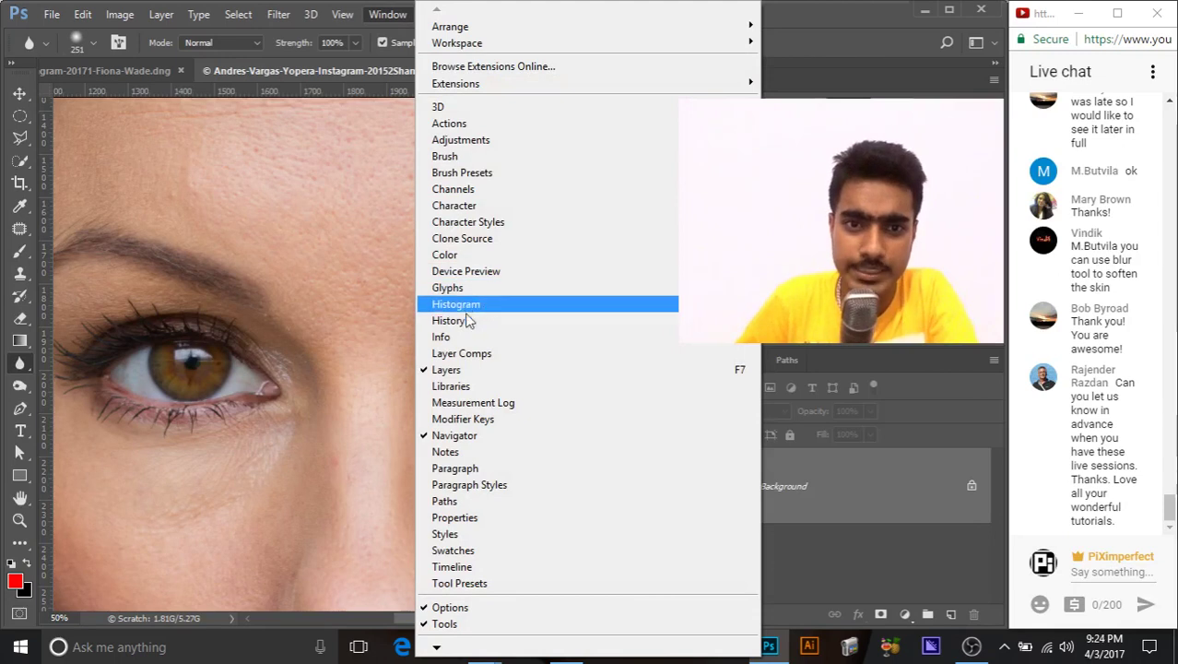
pyautogui.click(459, 123)
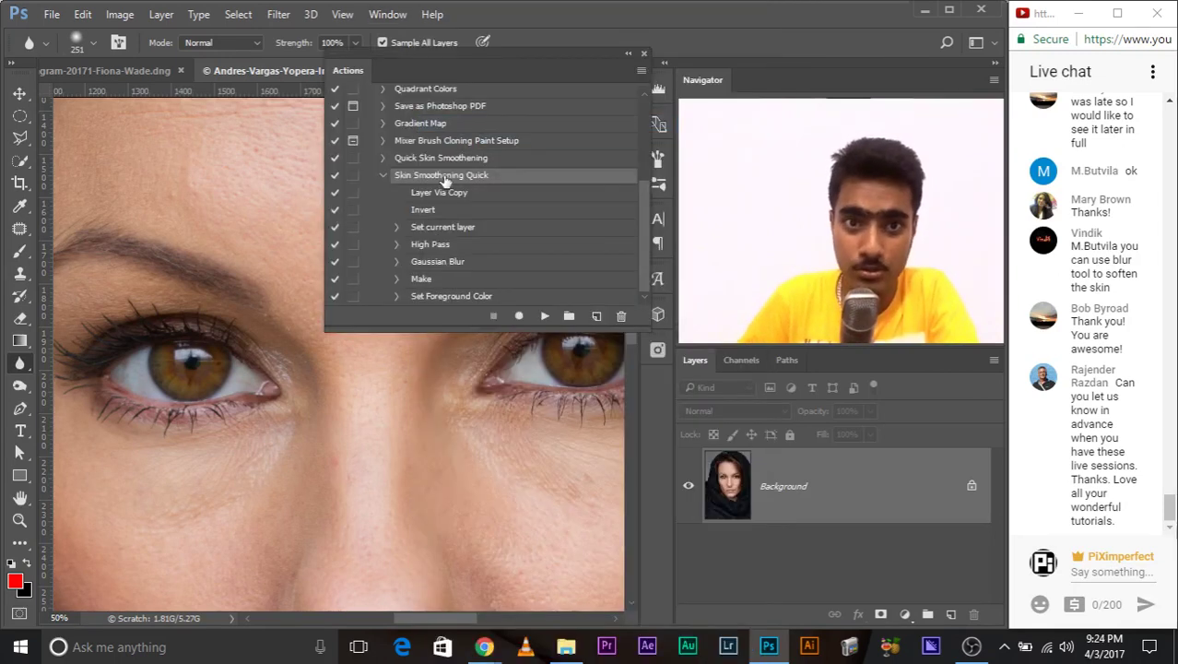
pyautogui.click(449, 162)
pyautogui.click(544, 316)
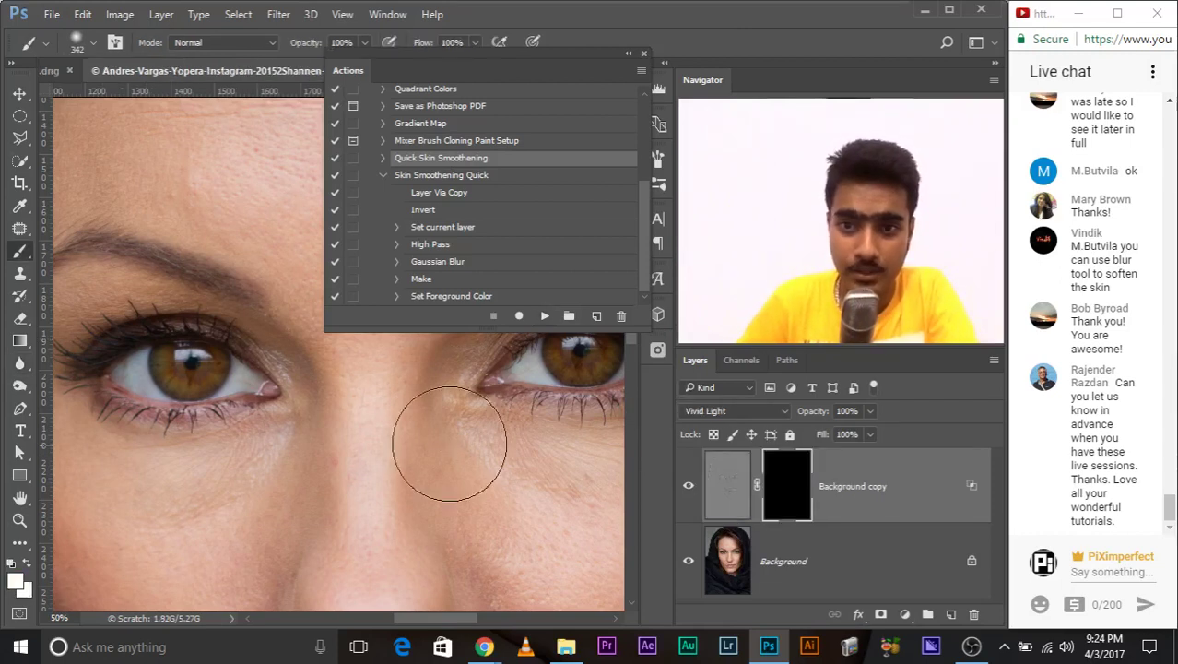
pyautogui.click(644, 53)
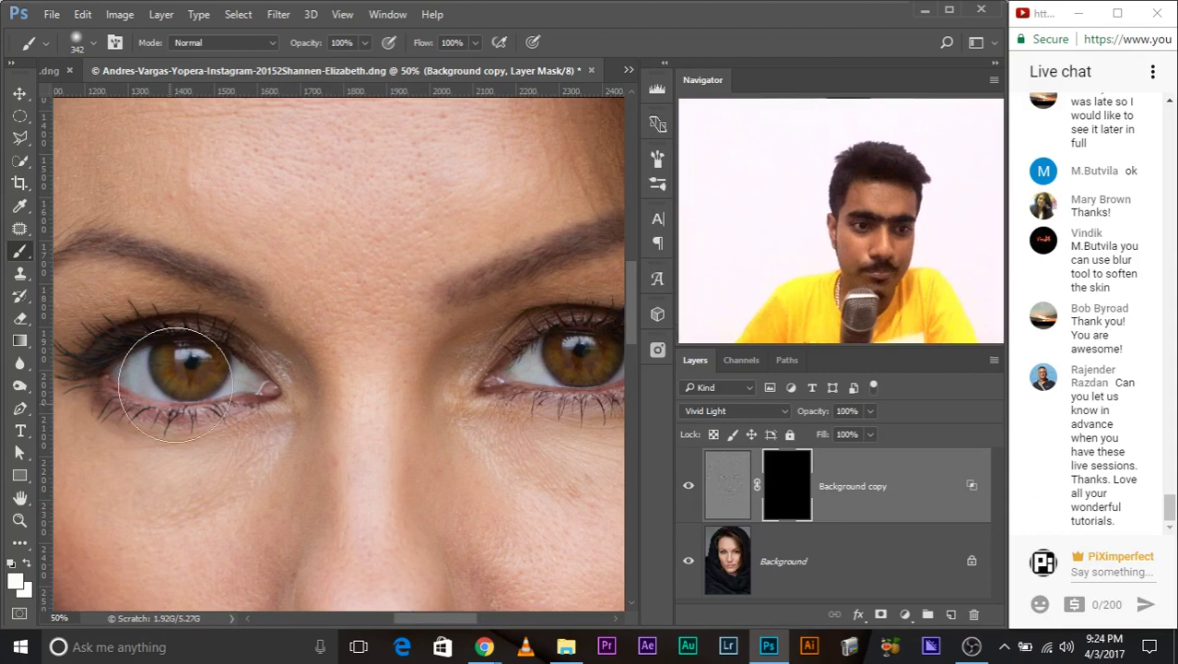
# Paint white on the smoothing layer's mask across the forehead skin.
pyautogui.moveTo(246, 196); pyautogui.dragTo(253, 253)
pyautogui.moveTo(363, 176); pyautogui.dragTo(450, 175)
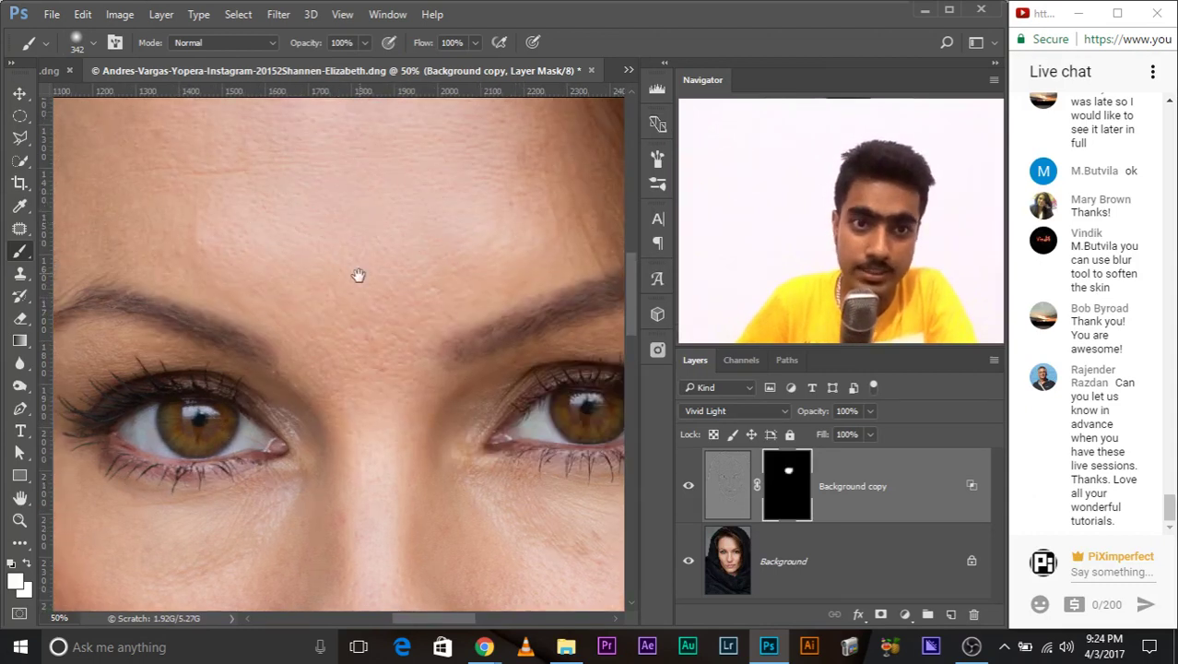
pyautogui.moveTo(357, 276); pyautogui.dragTo(386, 401)
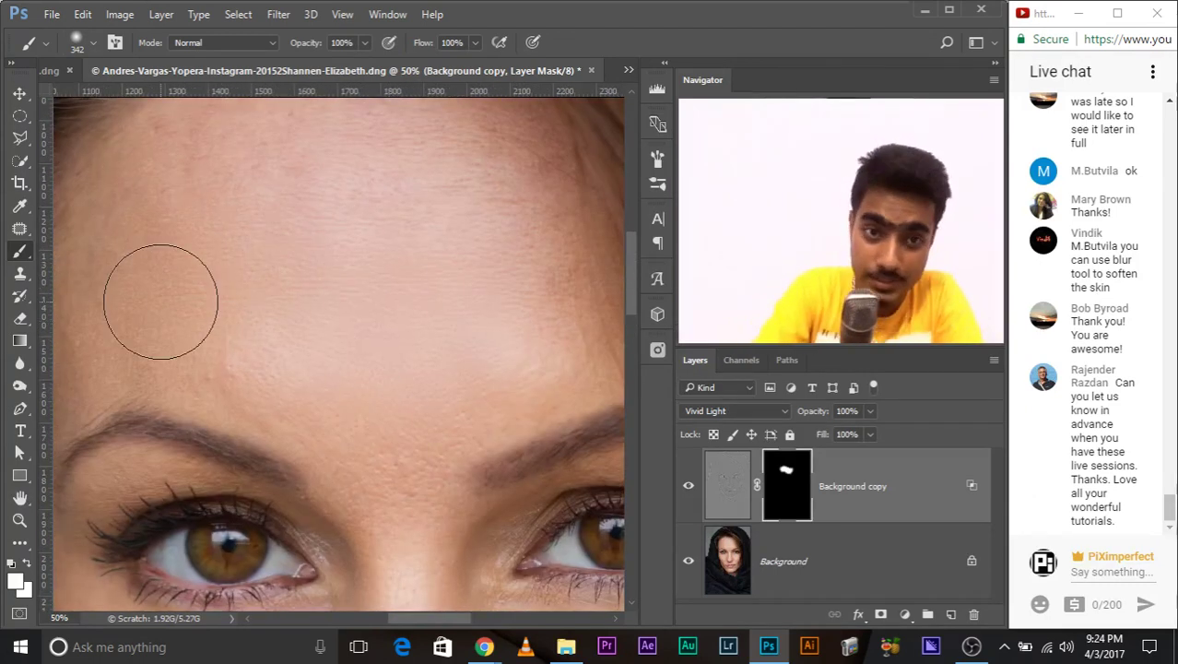
pyautogui.scroll(2, 159, 299)
pyautogui.moveTo(127, 271); pyautogui.dragTo(214, 391)
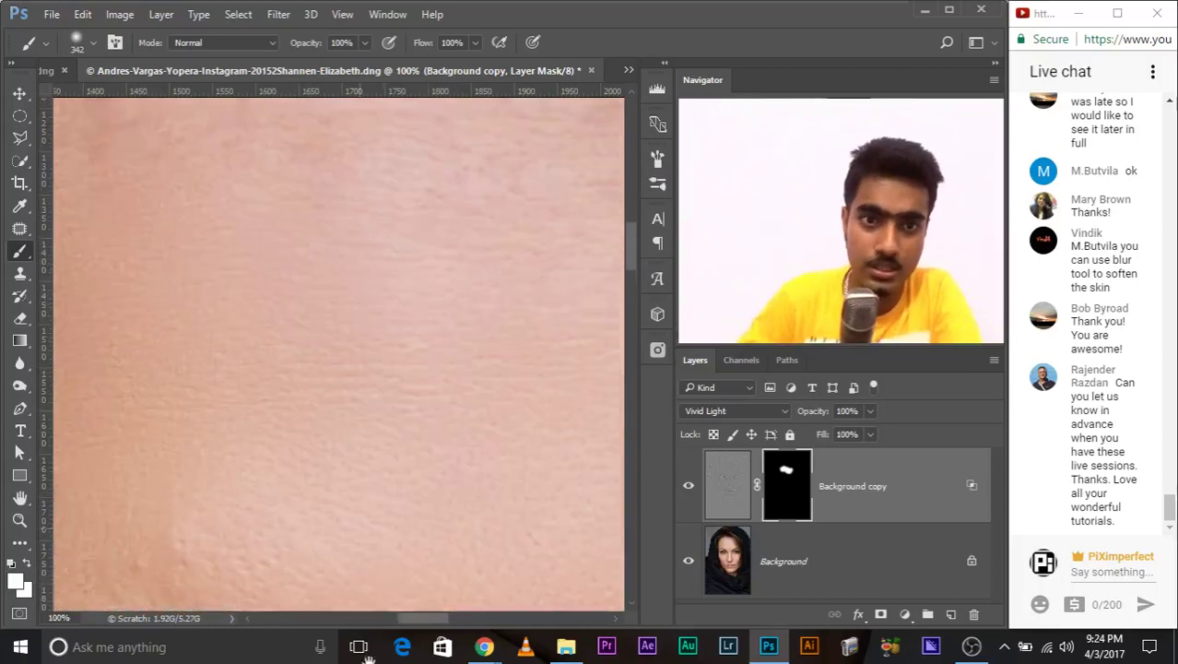
pyautogui.moveTo(270, 269); pyautogui.dragTo(478, 321)
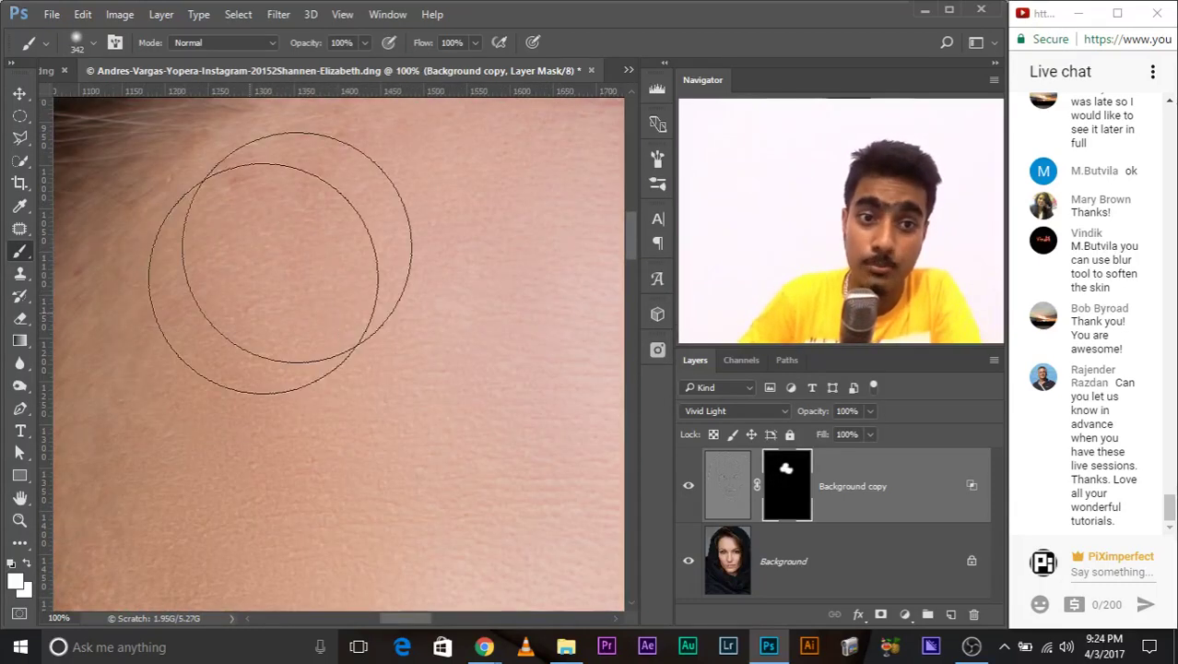
pyautogui.moveTo(416, 218)
pyautogui.mouseDown()
pyautogui.moveTo(350, 305)
pyautogui.moveTo(310, 235)
pyautogui.mouseUp()
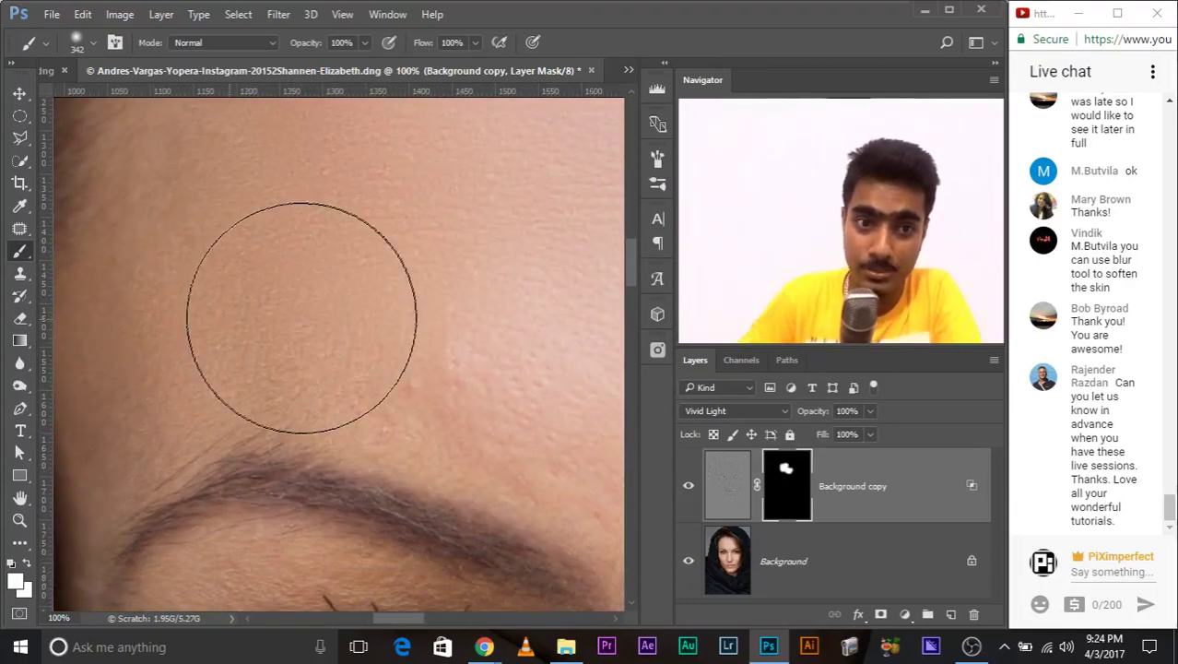
pyautogui.moveTo(250, 281); pyautogui.dragTo(146, 213)
pyautogui.moveTo(259, 282); pyautogui.dragTo(74, 189)
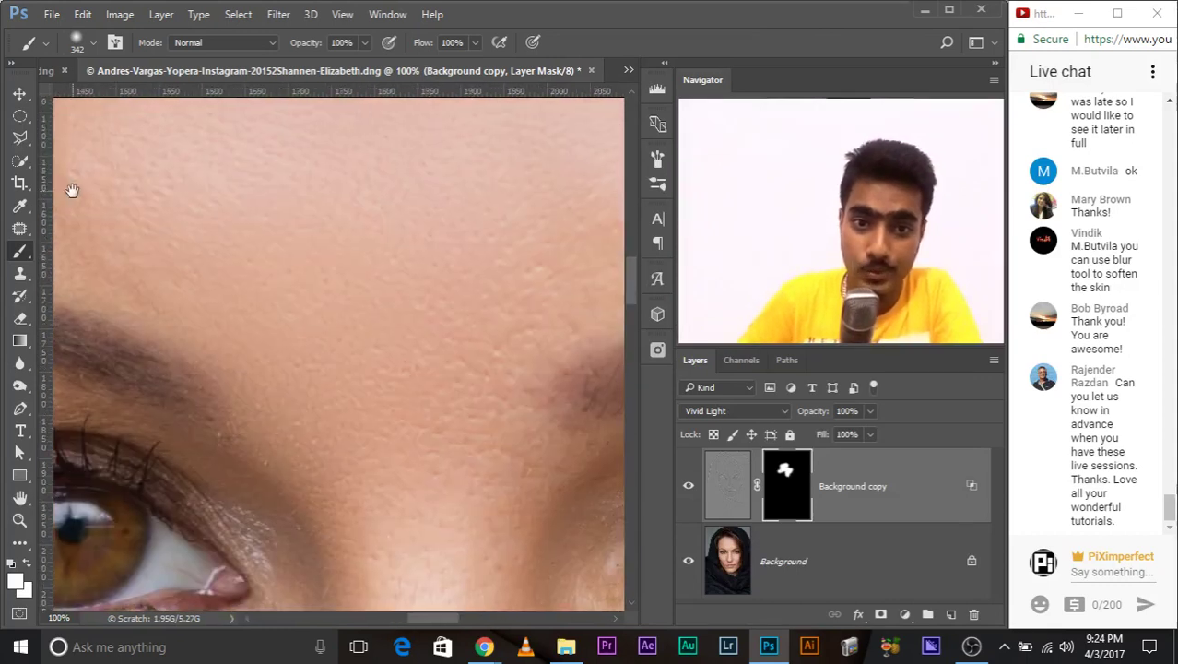
pyautogui.moveTo(274, 347); pyautogui.dragTo(328, 341)
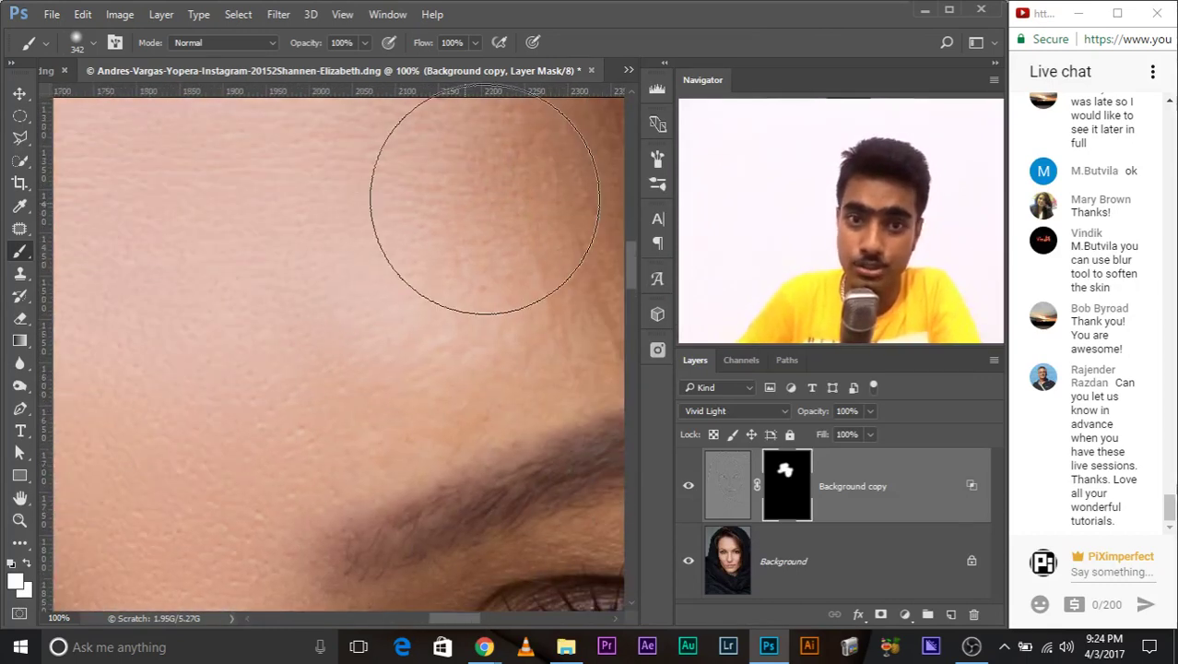
# Zoom out, then delete the Background copy smoothing layer in the trash.
pyautogui.hotkey('ctrl', '-')
pyautogui.hotkey('ctrl', '-')
pyautogui.hotkey('ctrl', '-')
pyautogui.hotkey('ctrl', '-')
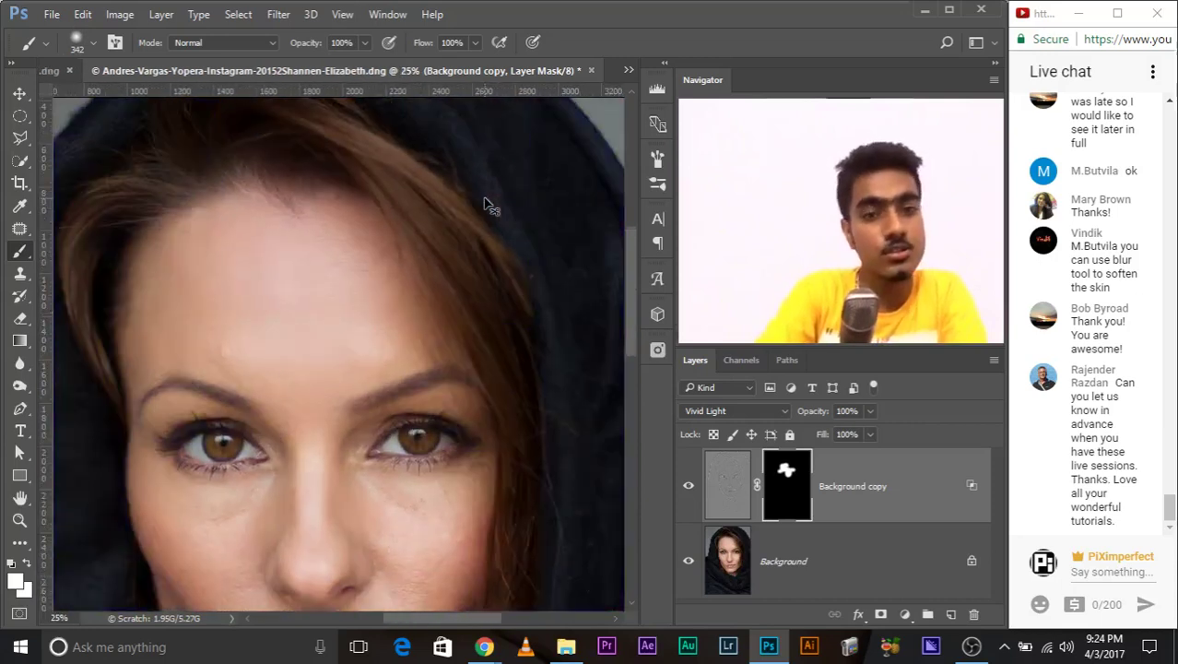
pyautogui.hotkey('ctrl', '+')
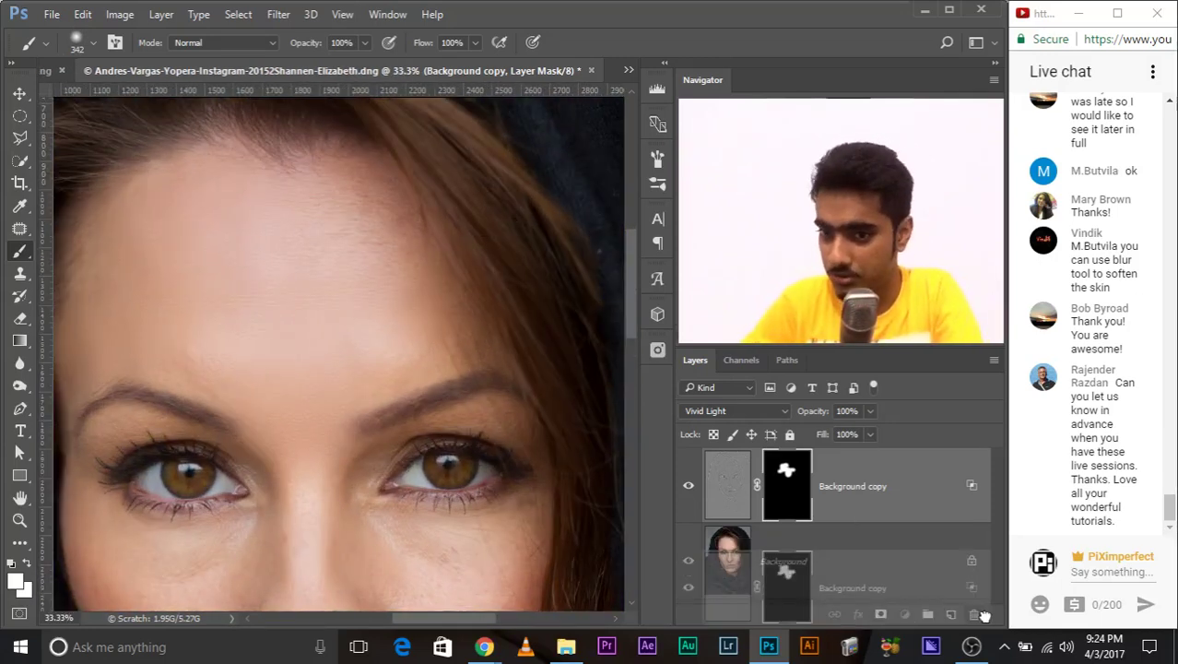
pyautogui.moveTo(817, 528); pyautogui.dragTo(974, 614)
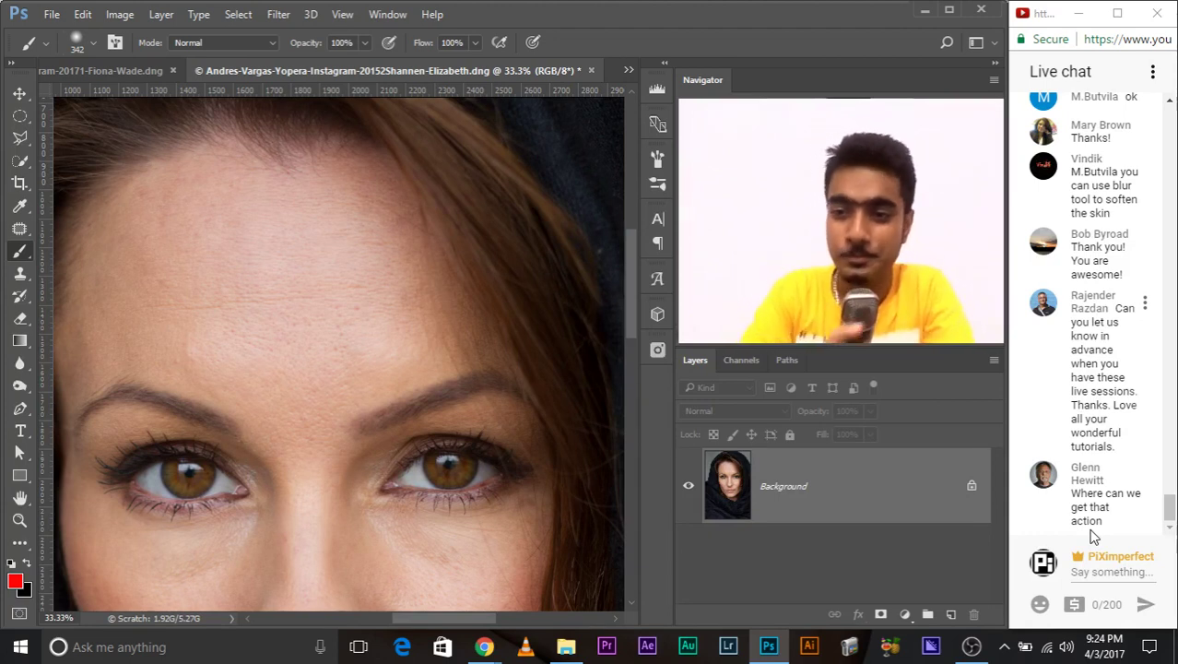
pyautogui.moveTo(1102, 345)
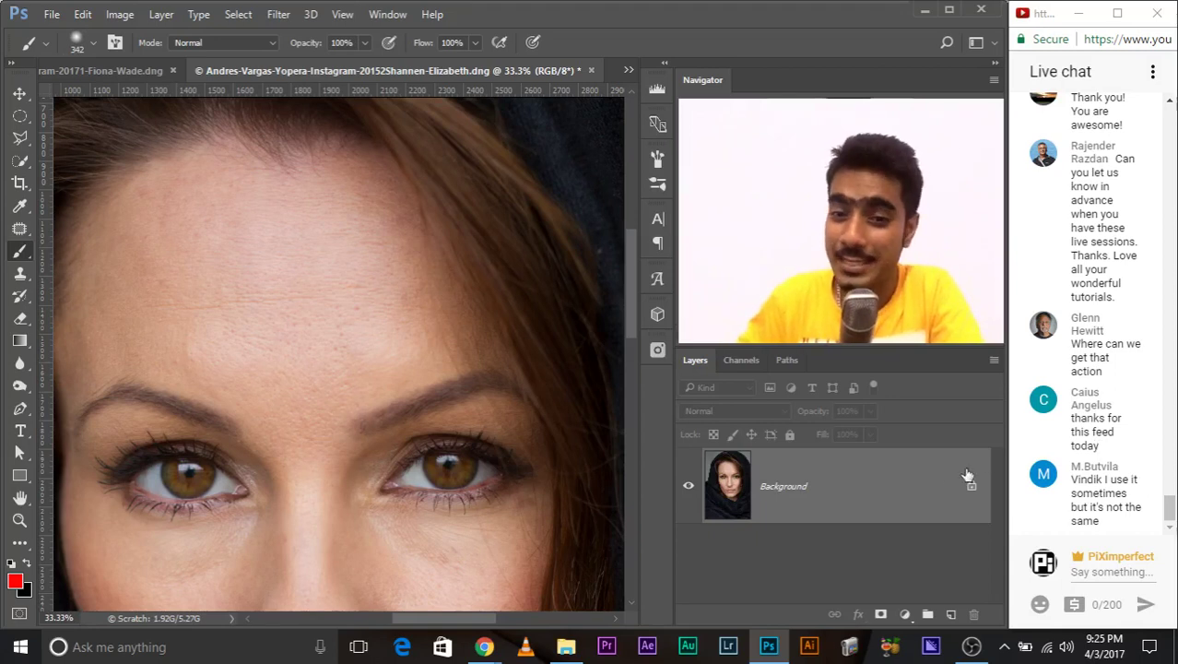
# Restore OBS from the taskbar and choose Stop Streaming to bring up the confirmation.
pyautogui.click(973, 649)
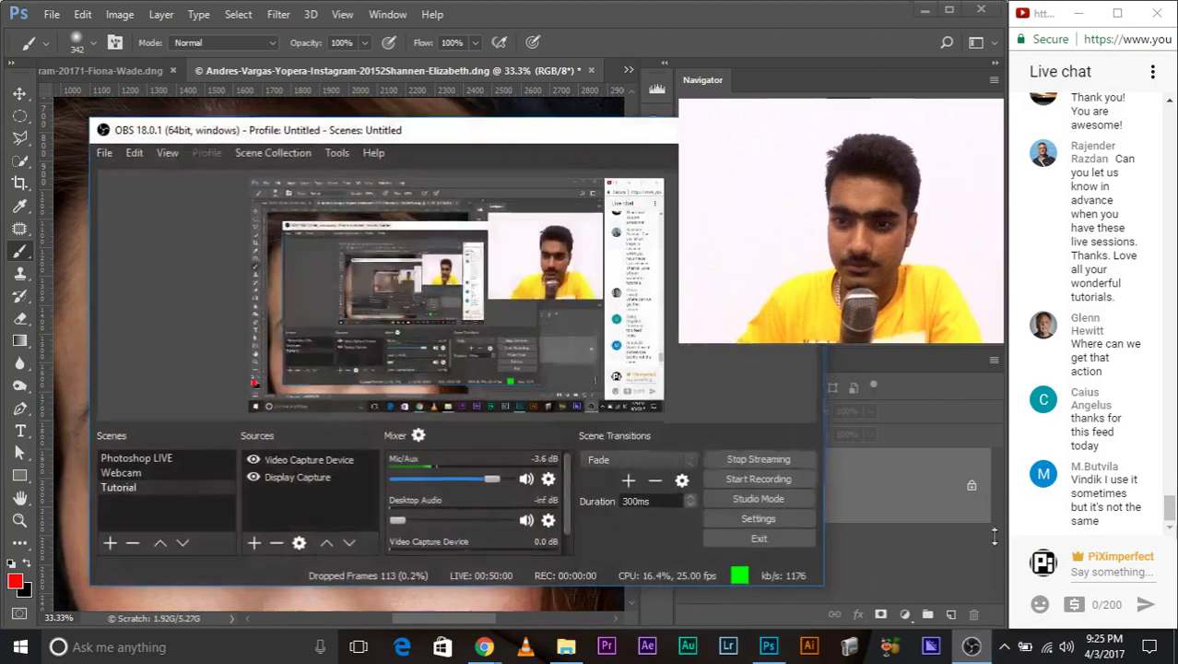
pyautogui.click(788, 459)
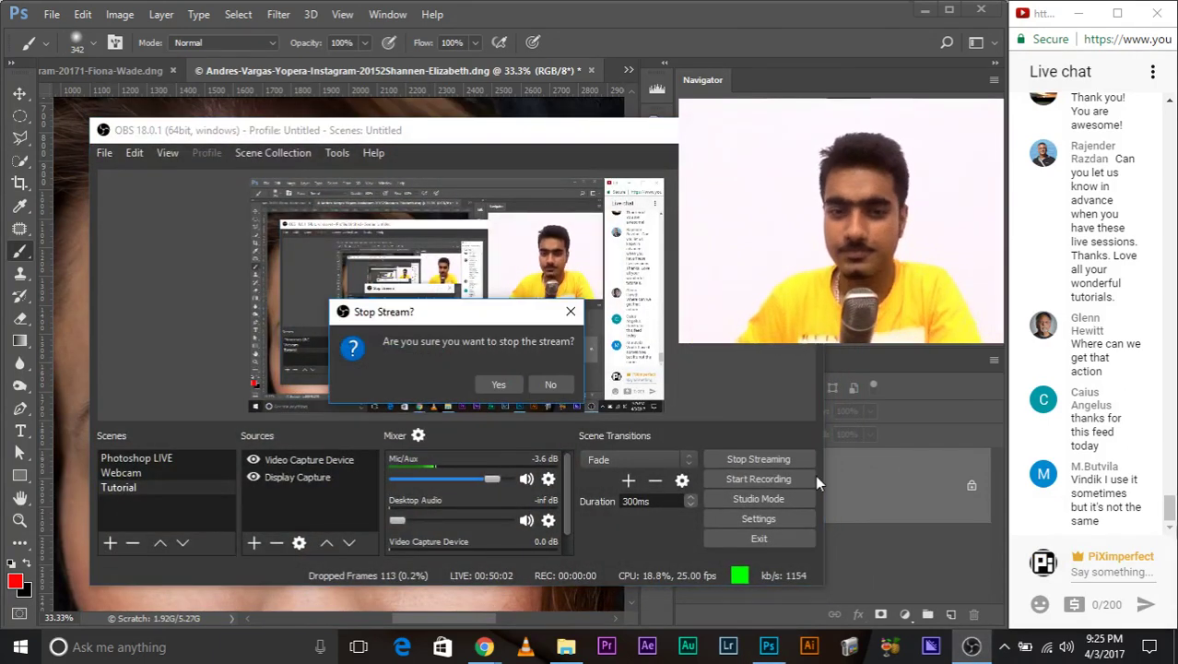